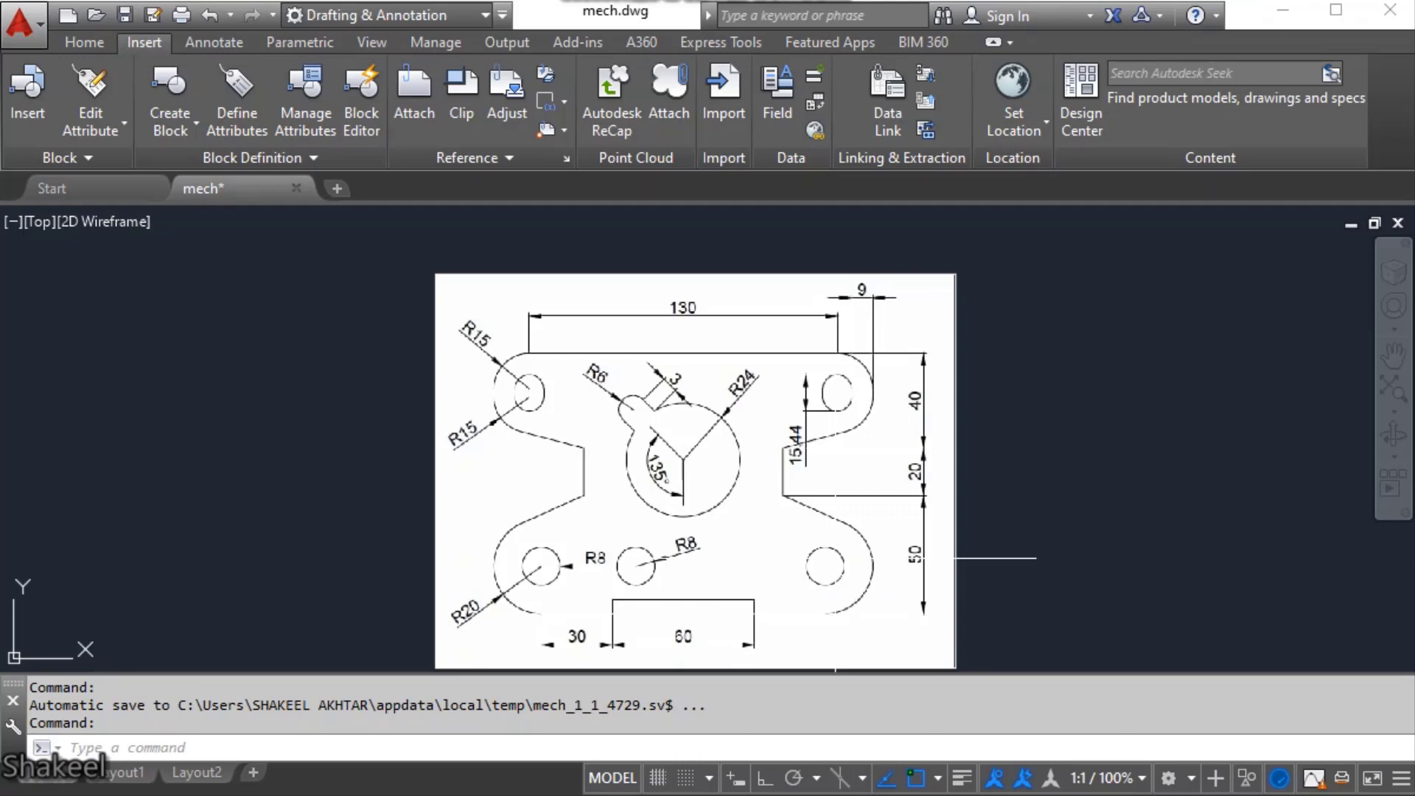
- Examine the hole spacing and end-arc radii along the reference plate's upper edge to work out its overall width
scroll(671, 319, "up", 4)
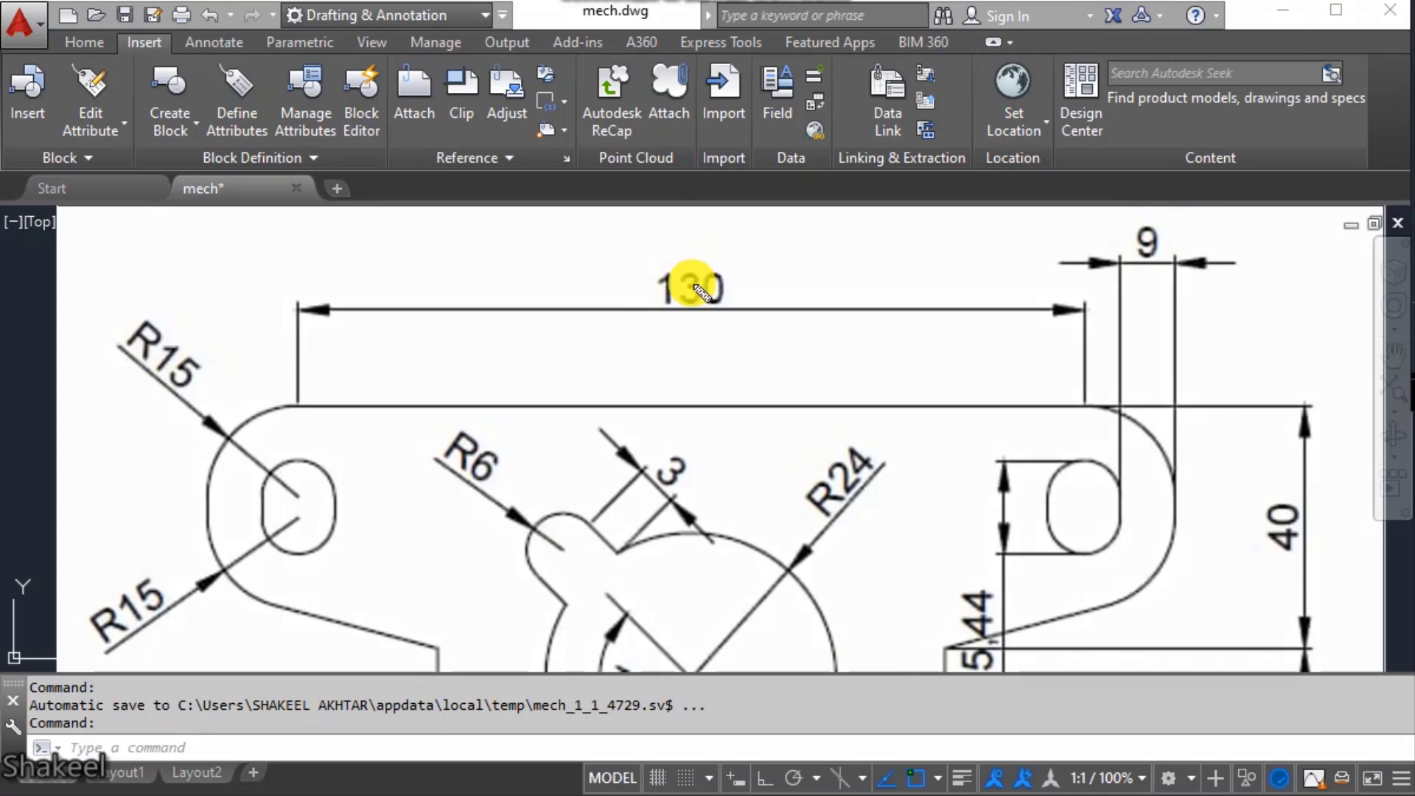
mouse_move(734, 251)
left_mouse_down()
mouse_move(641, 246)
mouse_move(745, 308)
mouse_move(736, 252)
left_mouse_up()
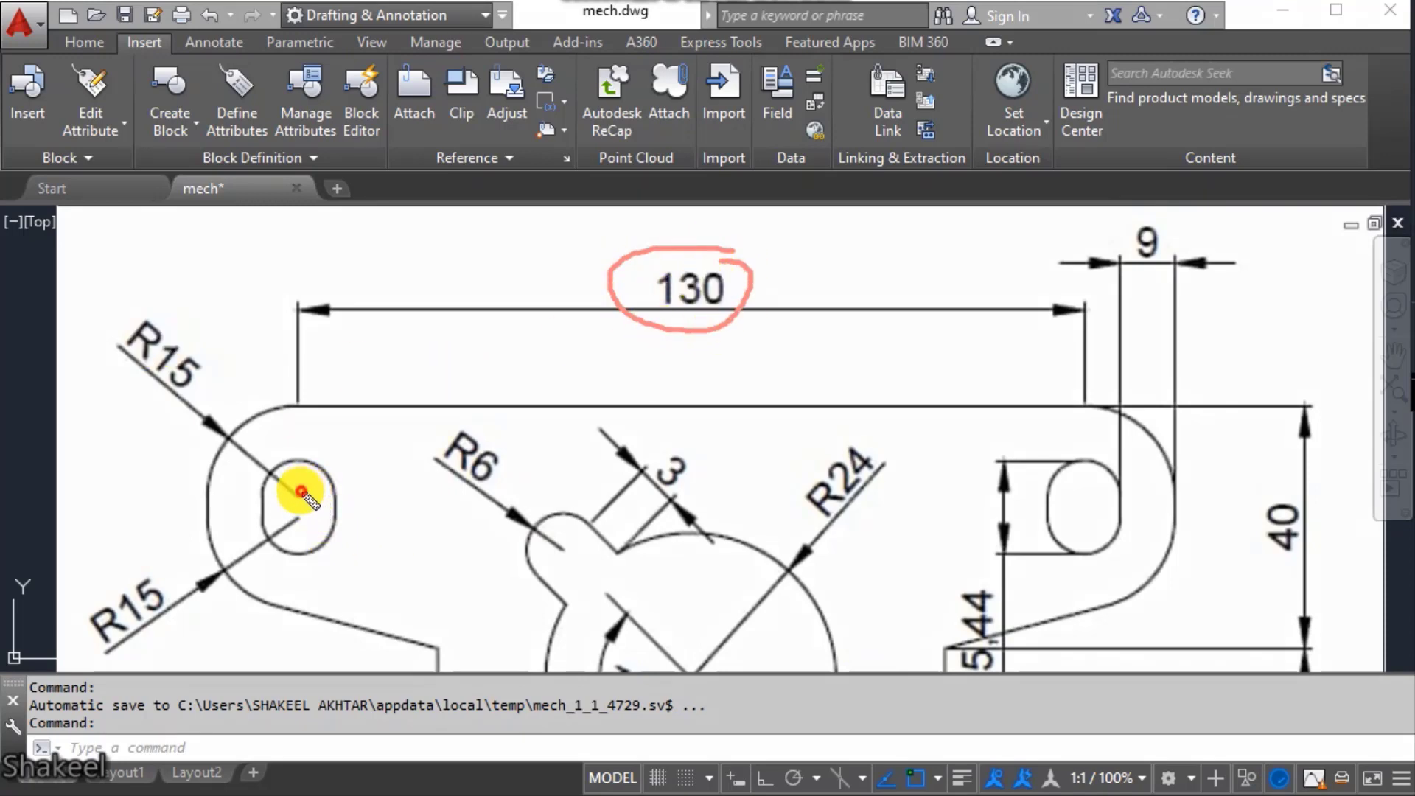
left_click_drag(301, 491, 300, 504)
left_click_drag(1087, 483, 1084, 504)
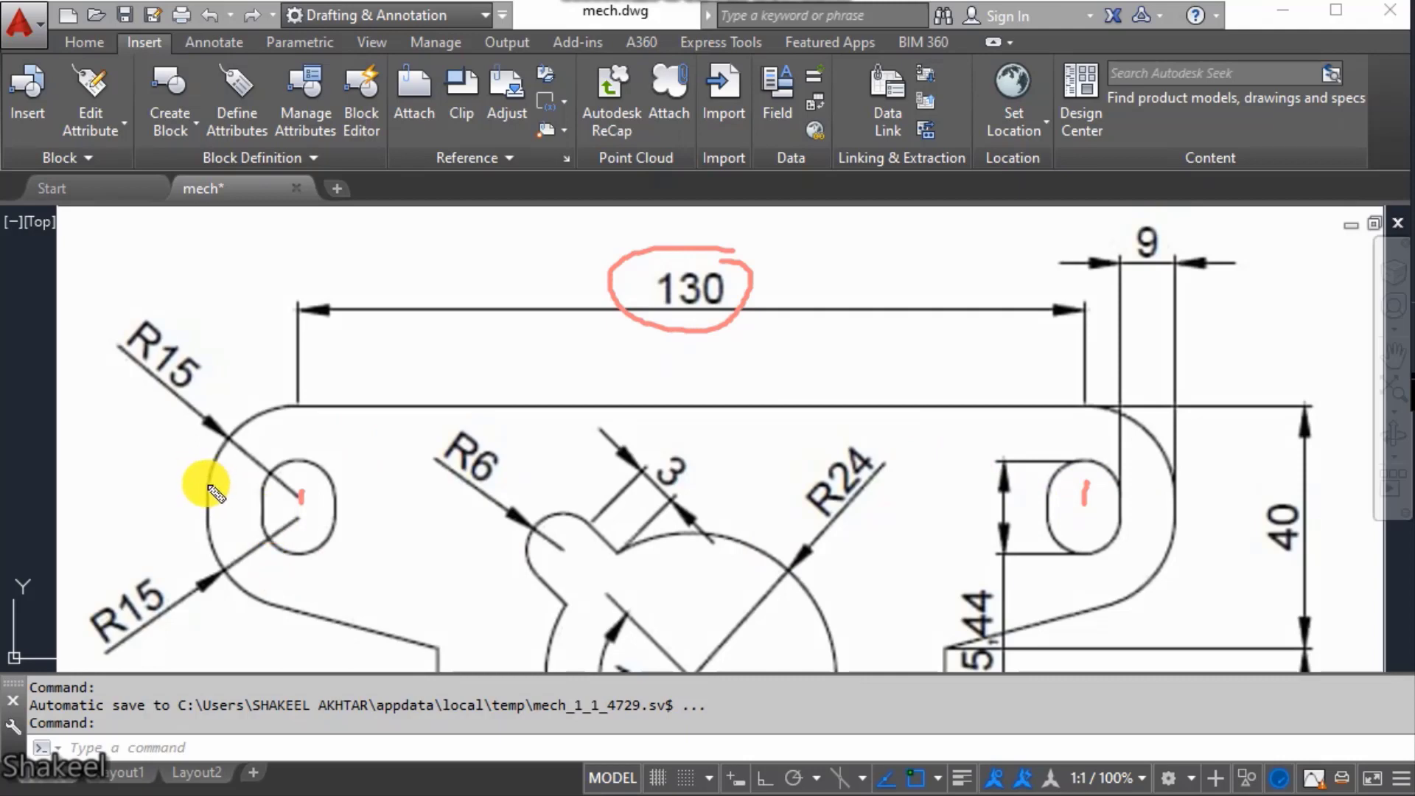
left_click_drag(208, 488, 207, 509)
left_click_drag(300, 492, 300, 512)
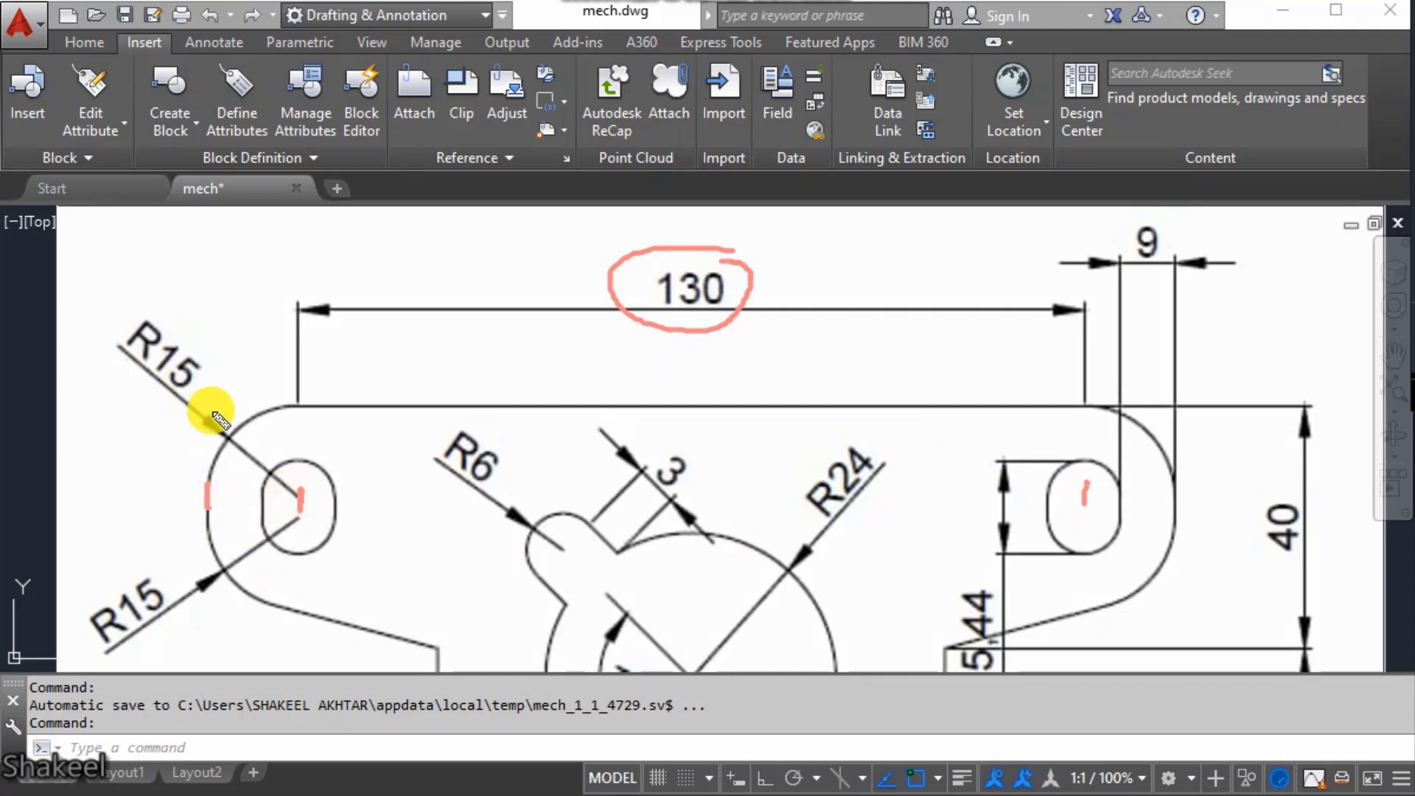
mouse_move(222, 398)
left_mouse_down()
mouse_move(227, 421)
mouse_move(259, 409)
mouse_move(239, 424)
mouse_move(270, 382)
mouse_move(290, 398)
mouse_move(369, 395)
left_mouse_up()
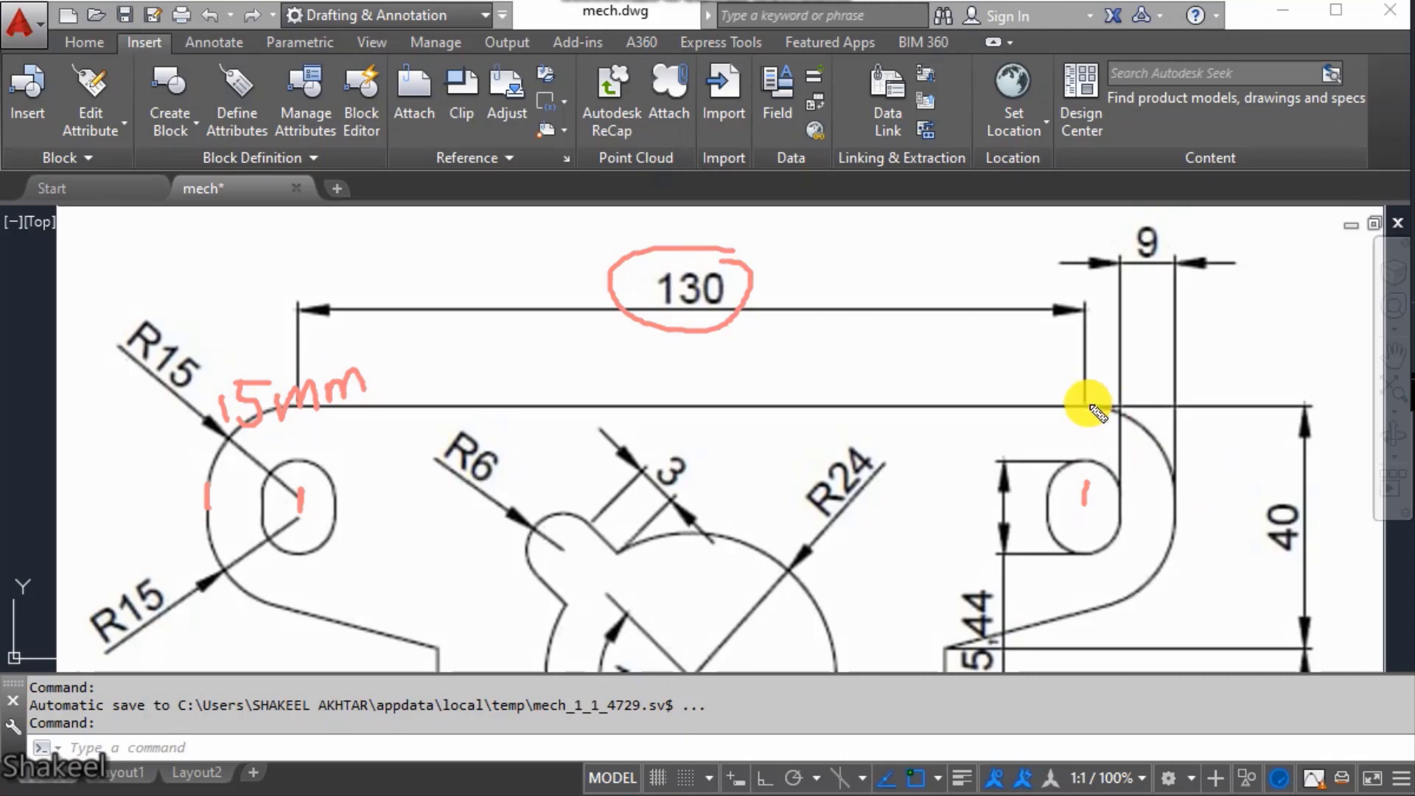
left_click_drag(1087, 405, 1089, 418)
left_click_drag(1177, 454, 1183, 495)
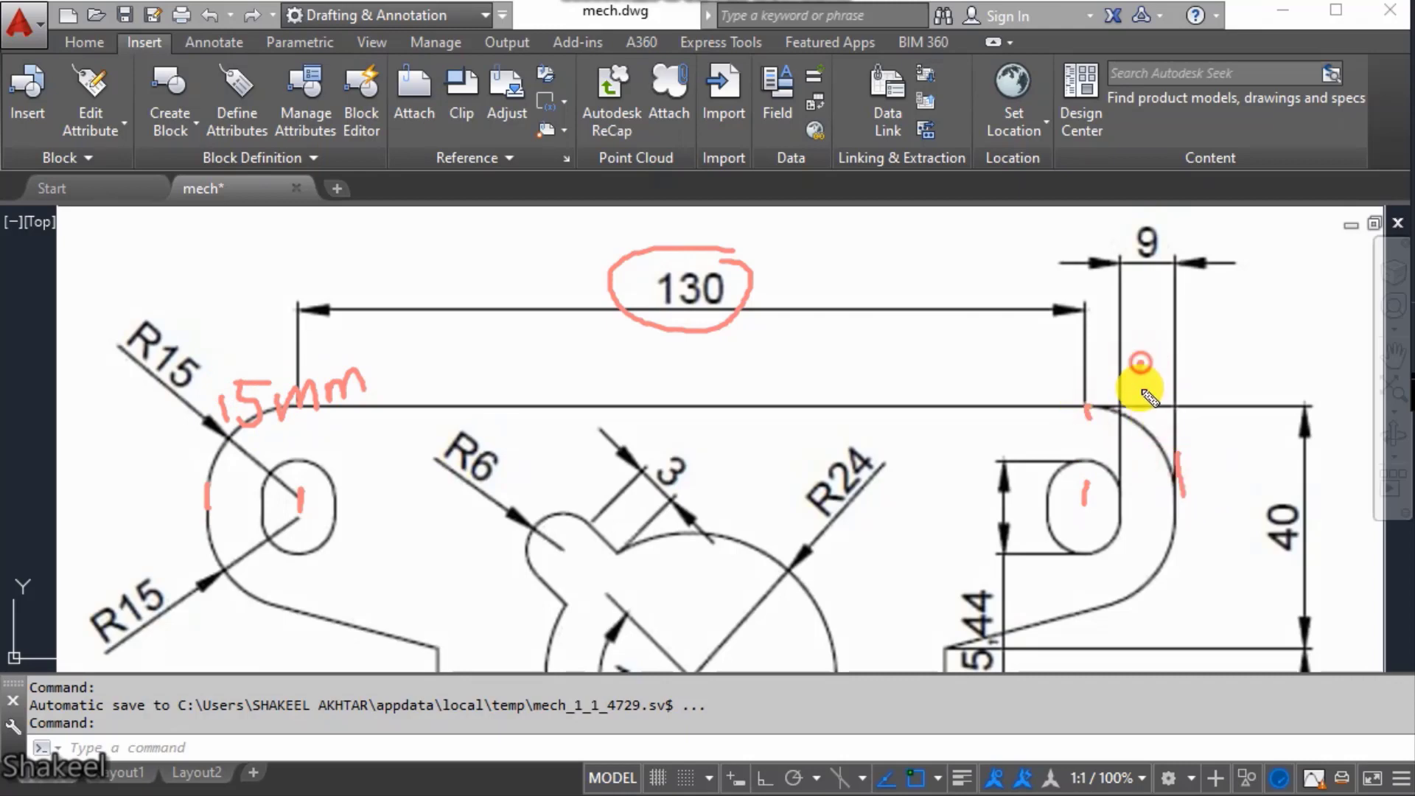
mouse_move(1141, 362)
left_mouse_down()
mouse_move(1162, 372)
mouse_move(1156, 357)
mouse_move(1194, 385)
mouse_move(1248, 373)
mouse_move(1251, 385)
mouse_move(1267, 361)
mouse_move(1280, 398)
left_mouse_up()
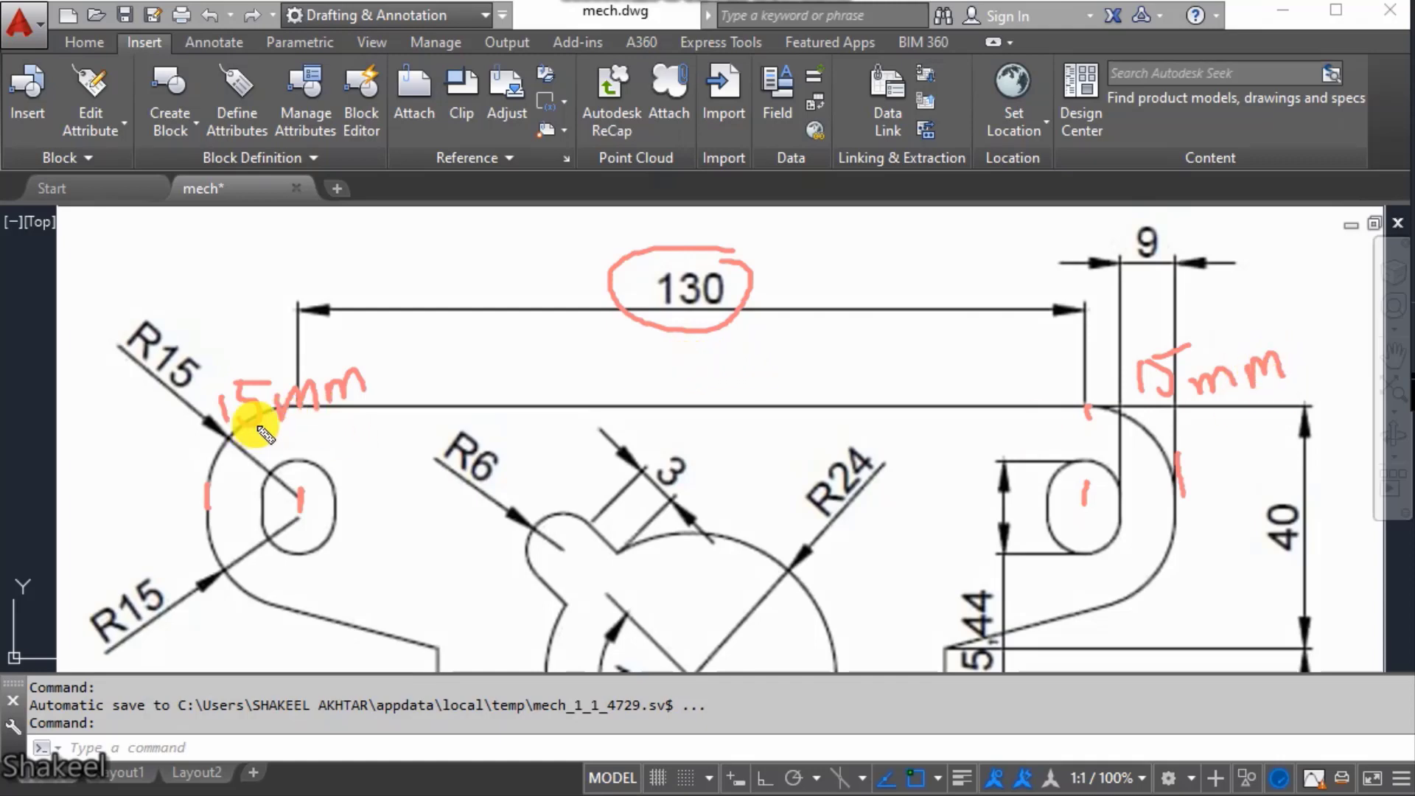
mouse_move(647, 360)
left_mouse_down()
mouse_move(648, 395)
mouse_move(667, 402)
mouse_move(701, 351)
mouse_move(726, 363)
mouse_move(790, 338)
mouse_move(812, 346)
left_mouse_up()
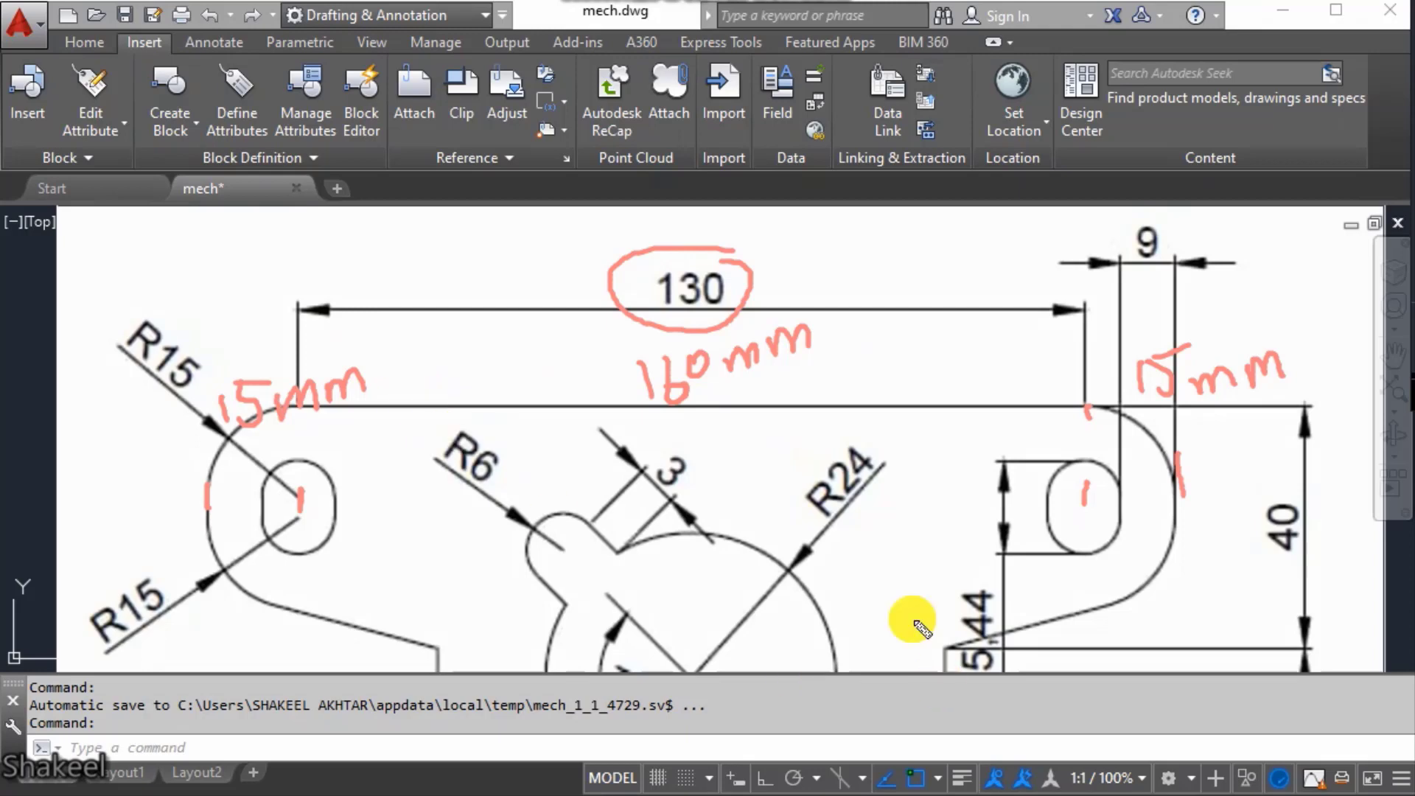
- Examine the three stacked vertical dimensions beside the reference plate to work out its overall height
scroll(728, 407, "down", 6)
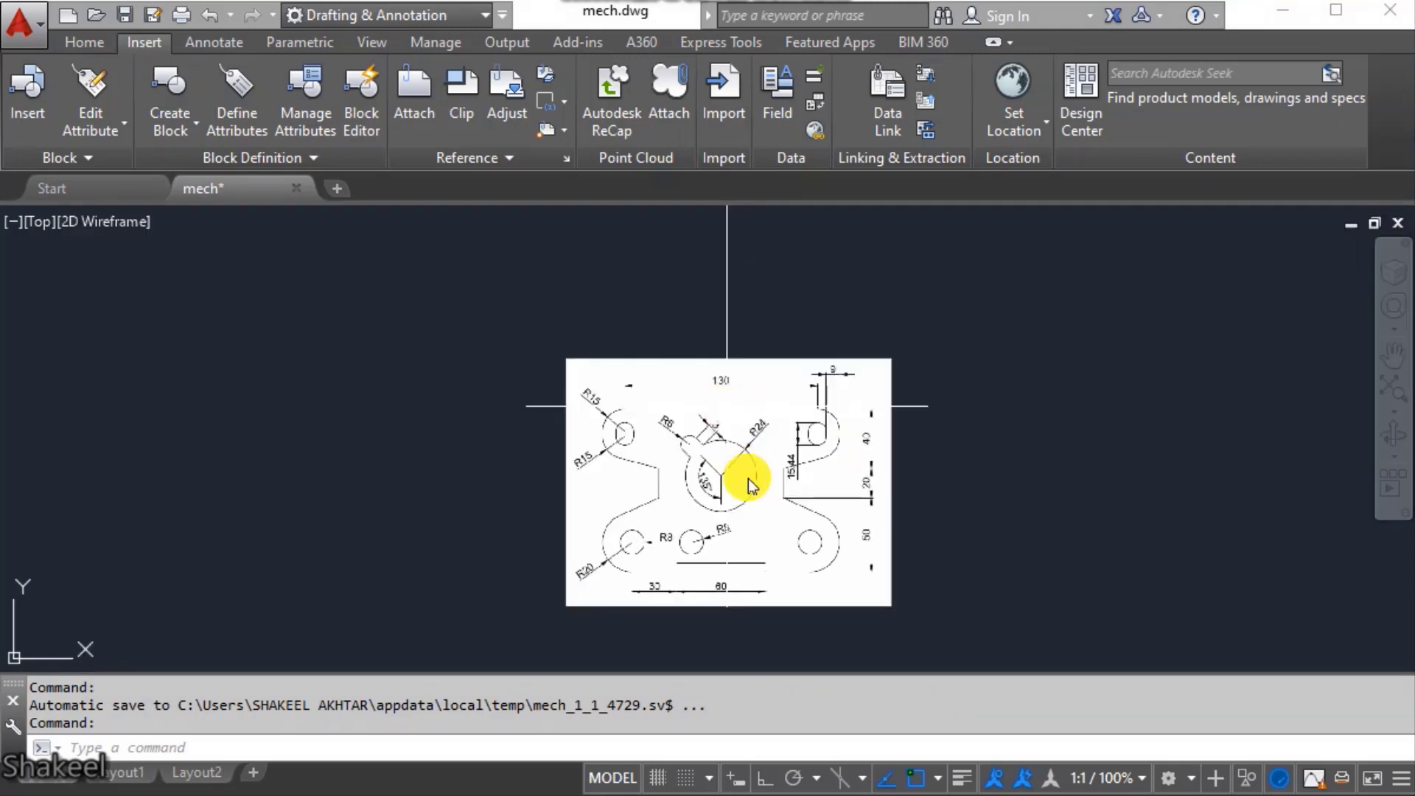
scroll(782, 474, "up", 4)
middle_click_drag(868, 485, 754, 376)
scroll(950, 377, "down", 3)
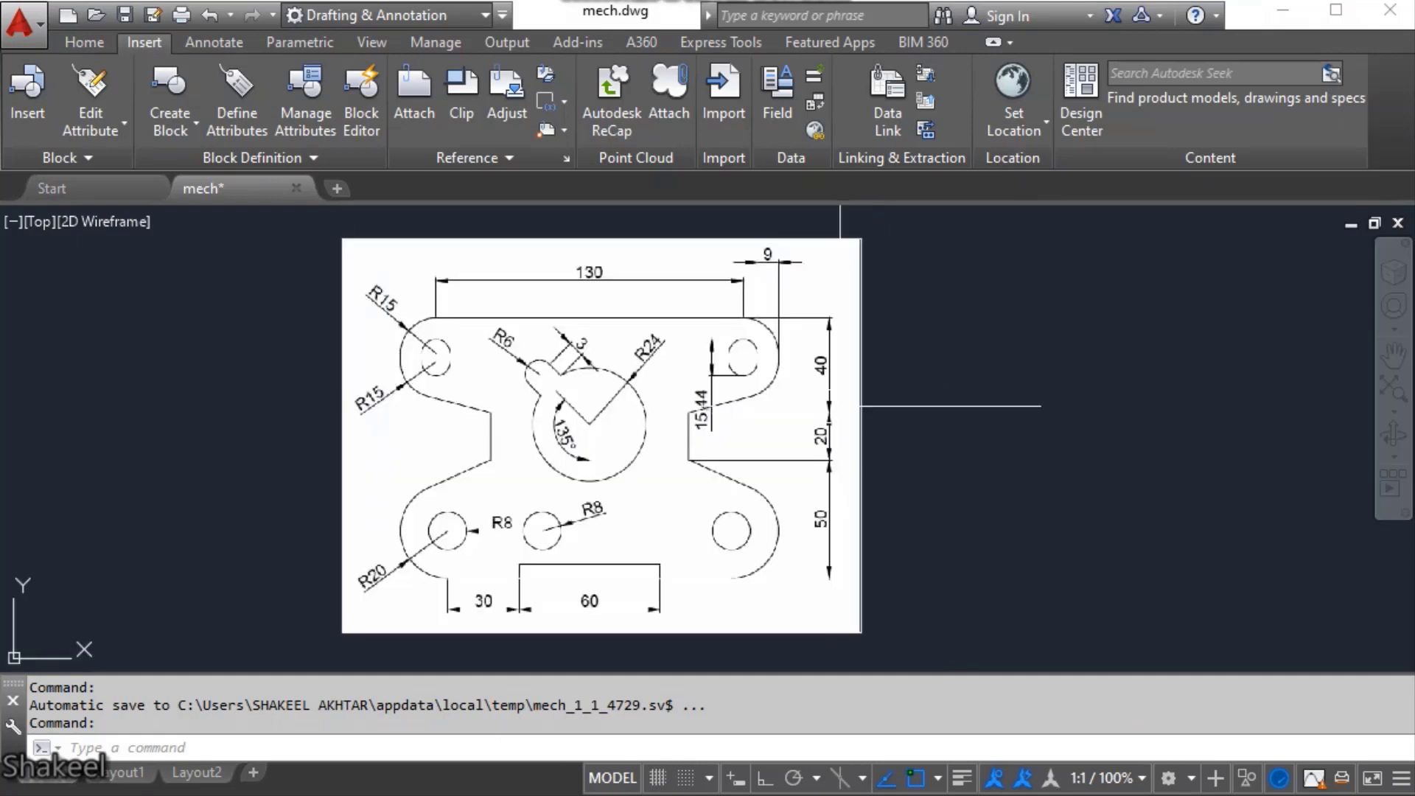
mouse_move(828, 348)
left_mouse_down()
mouse_move(806, 395)
mouse_move(824, 401)
mouse_move(831, 435)
left_mouse_up()
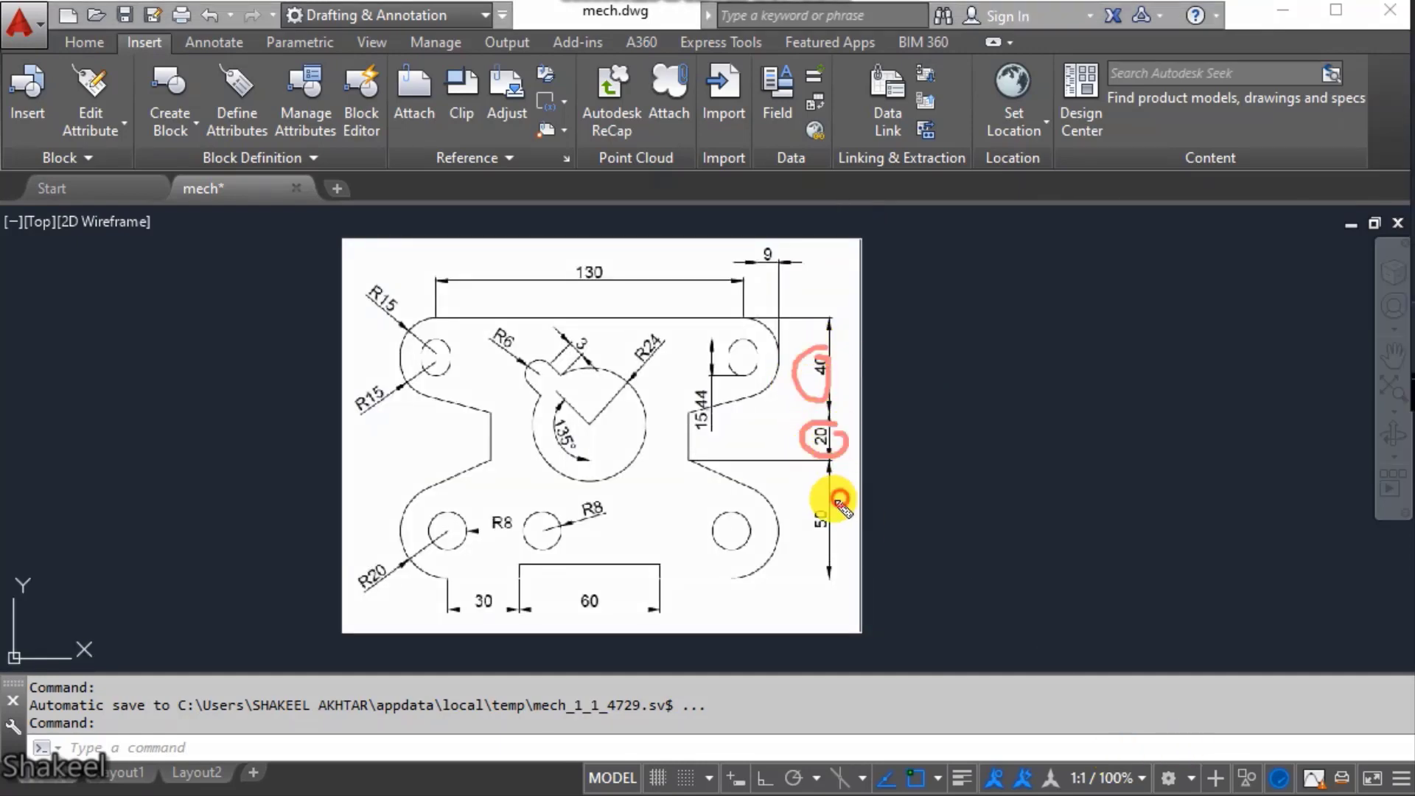
left_click_drag(839, 500, 827, 521)
left_click_drag(746, 628, 788, 598)
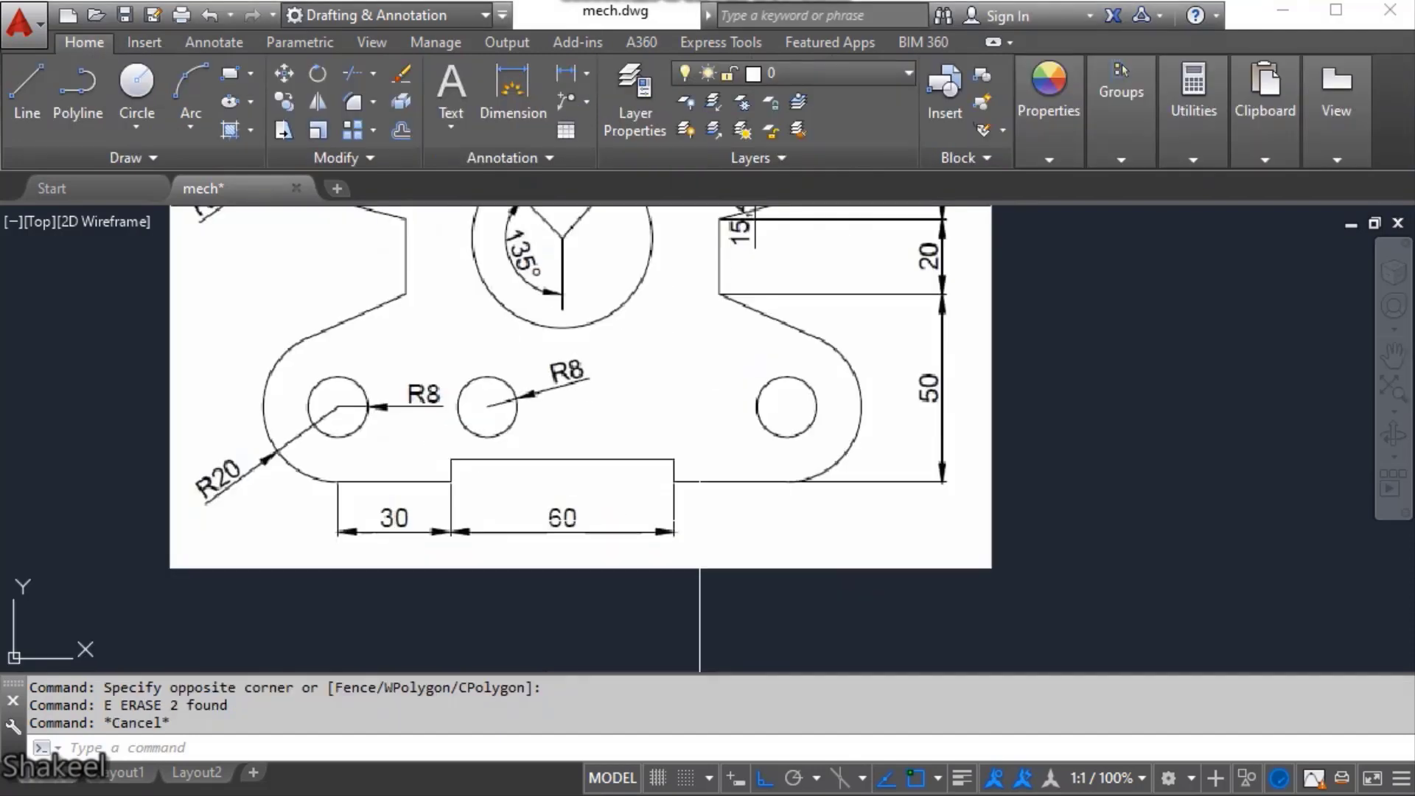
- Examine the outer arc radius and the concentric hole radius at the reference plate's lower-left corner
scroll(778, 525, "down", 2)
scroll(555, 457, "up", 2)
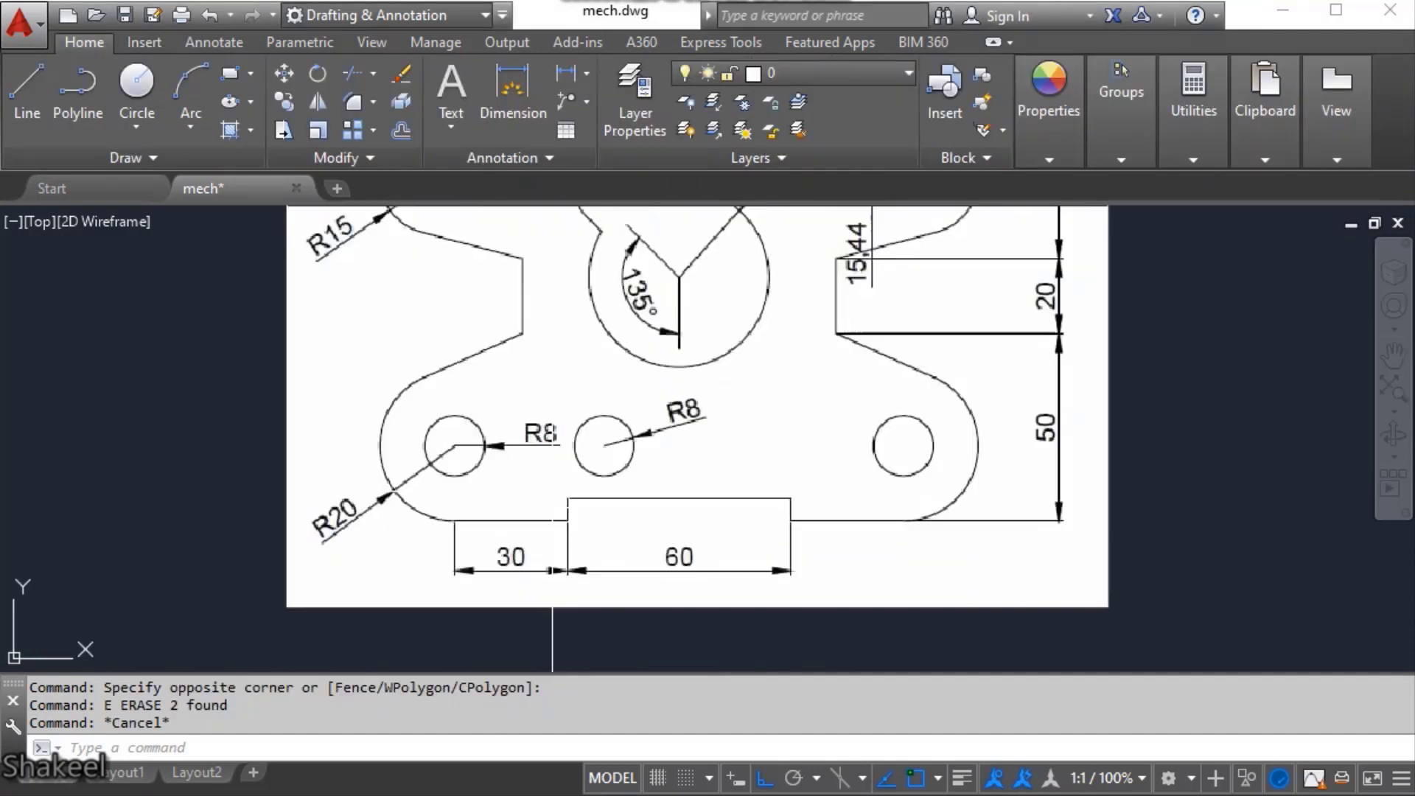
scroll(446, 444, "up", 2)
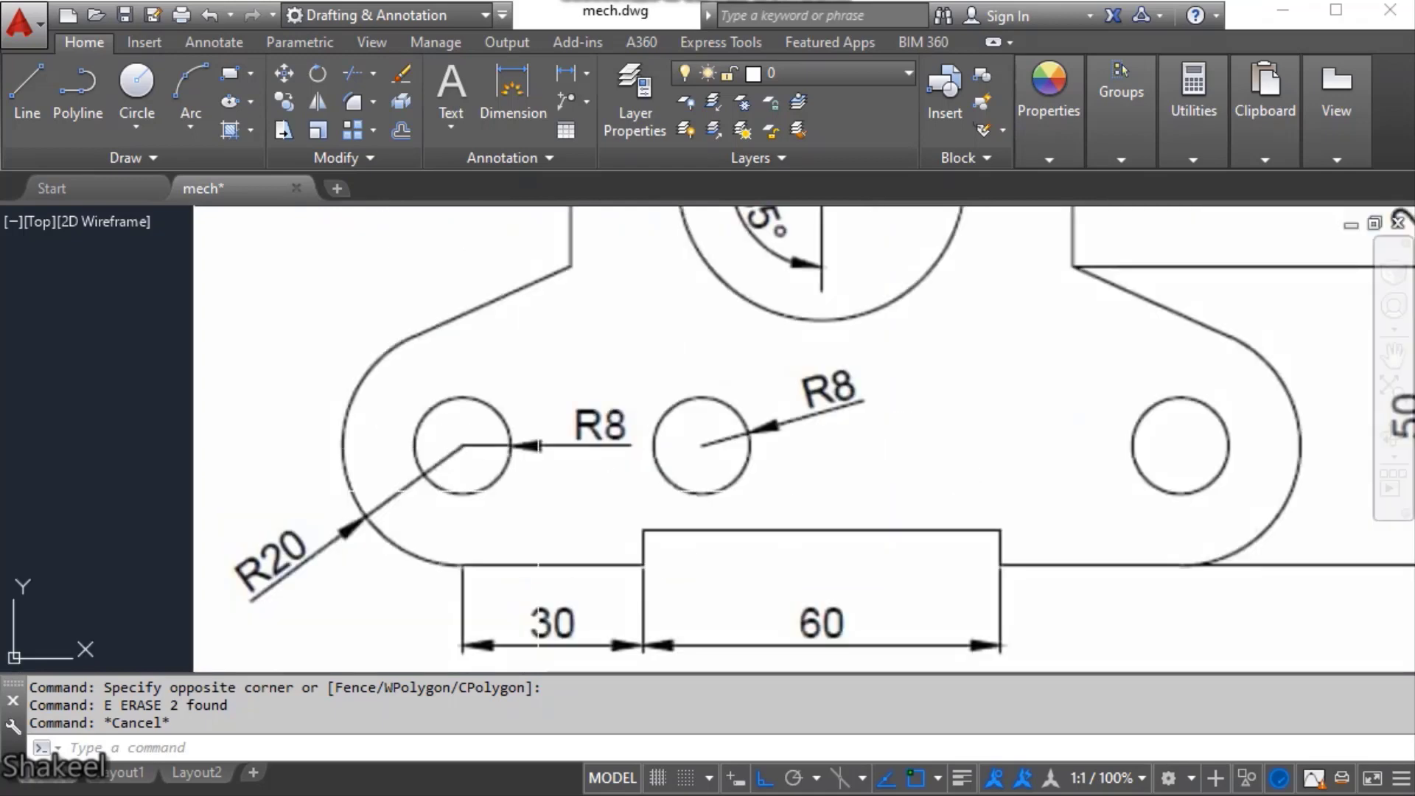
key("Escape")
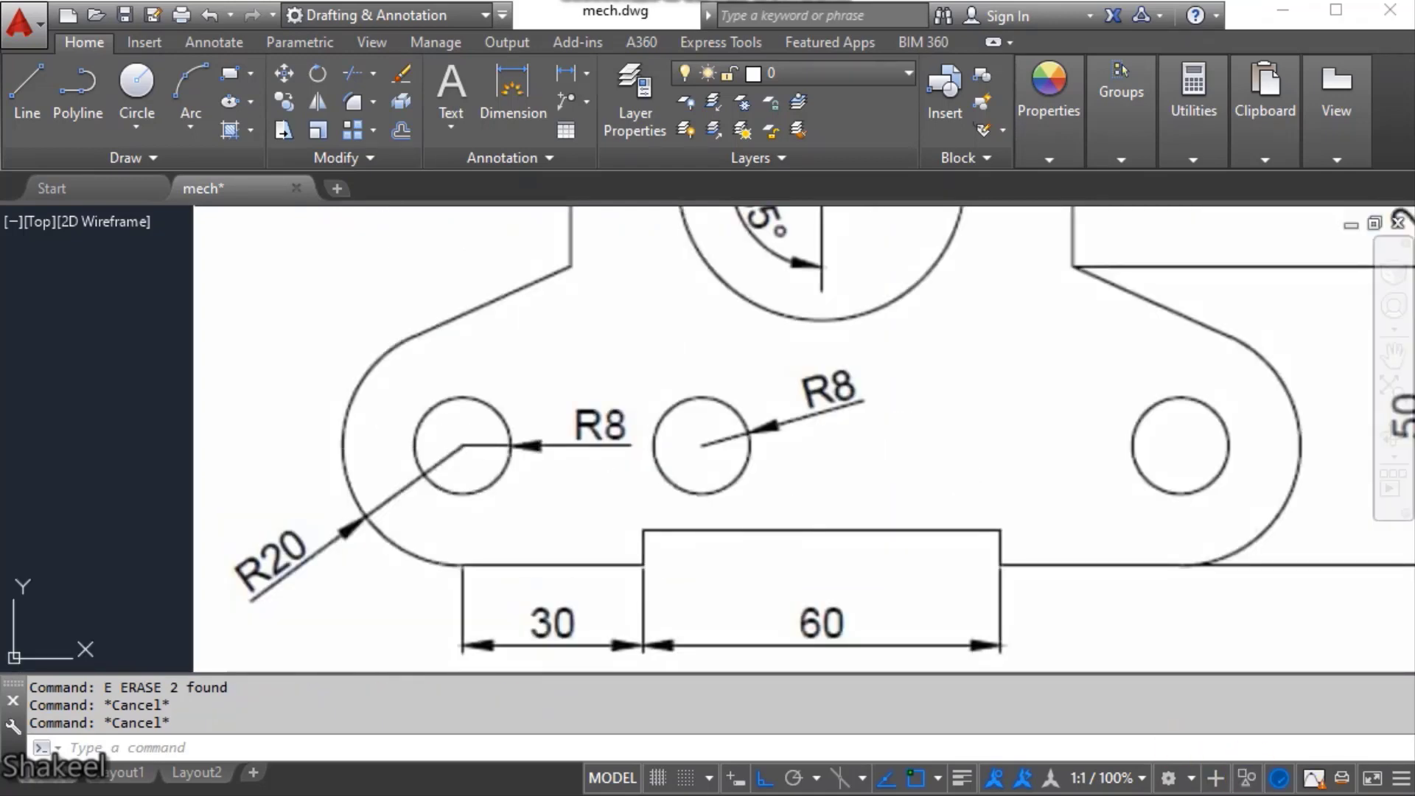
mouse_move(299, 538)
left_mouse_down()
mouse_move(240, 569)
mouse_move(294, 543)
mouse_move(284, 531)
left_mouse_up()
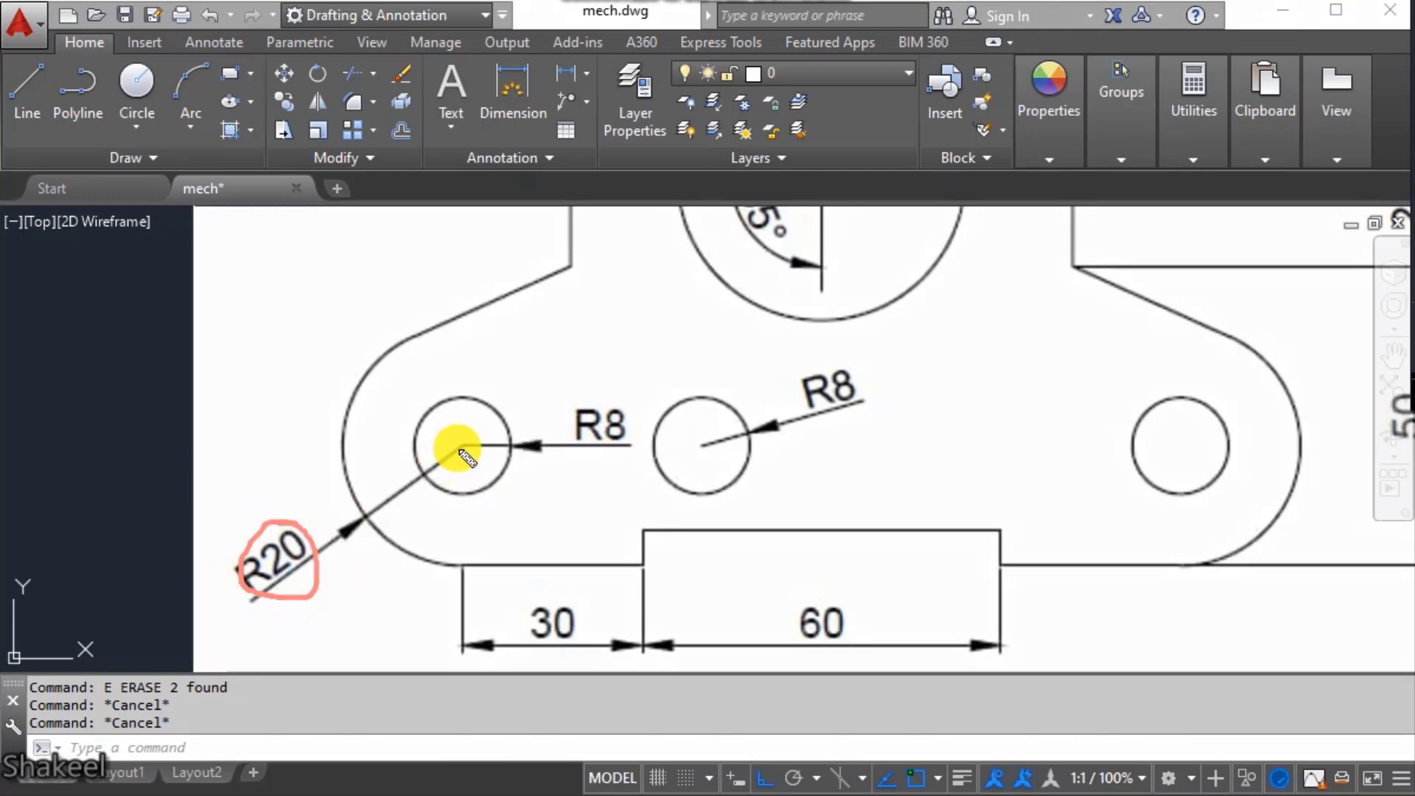
left_click_drag(462, 433, 476, 473)
left_click_drag(355, 508, 385, 545)
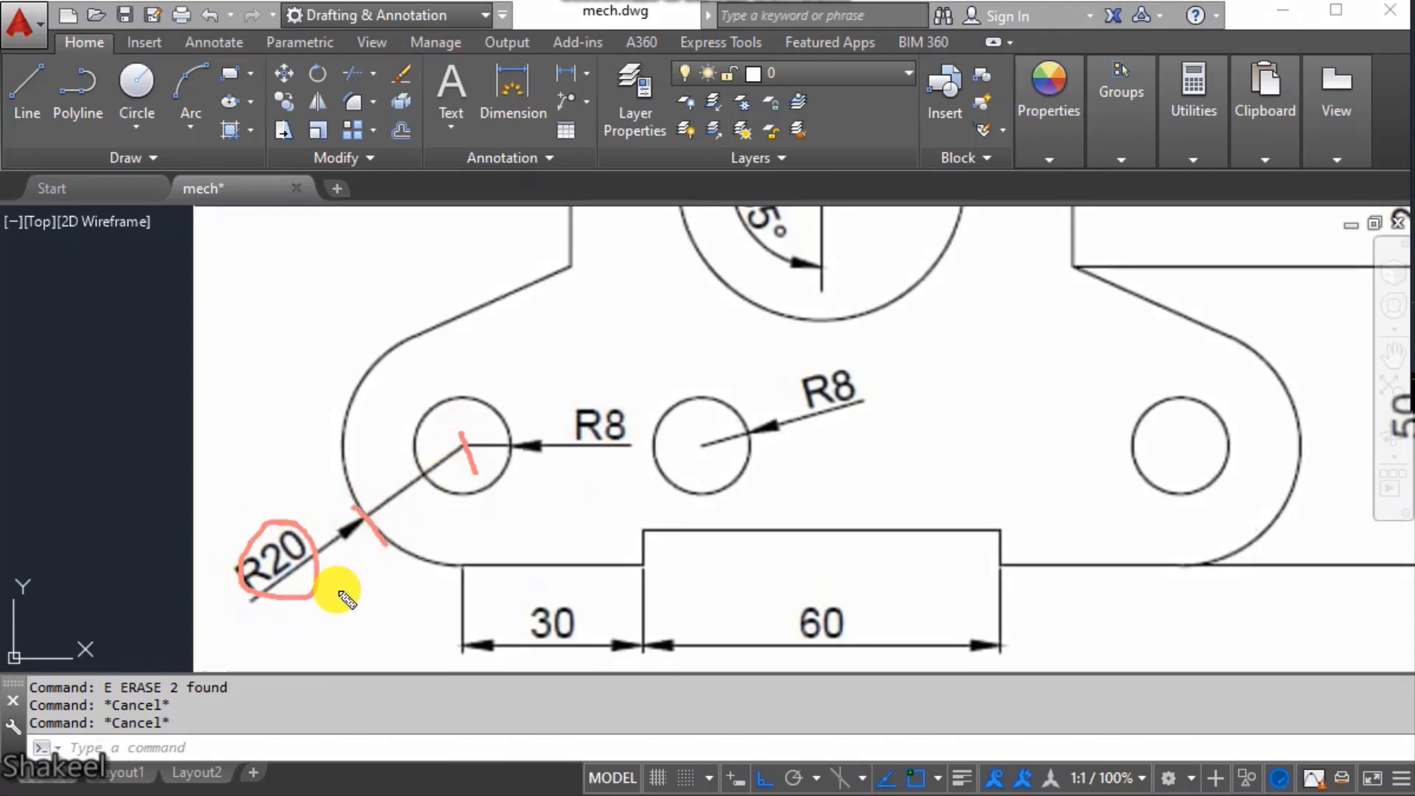
left_click_drag(342, 446, 341, 486)
left_click_drag(468, 435, 462, 478)
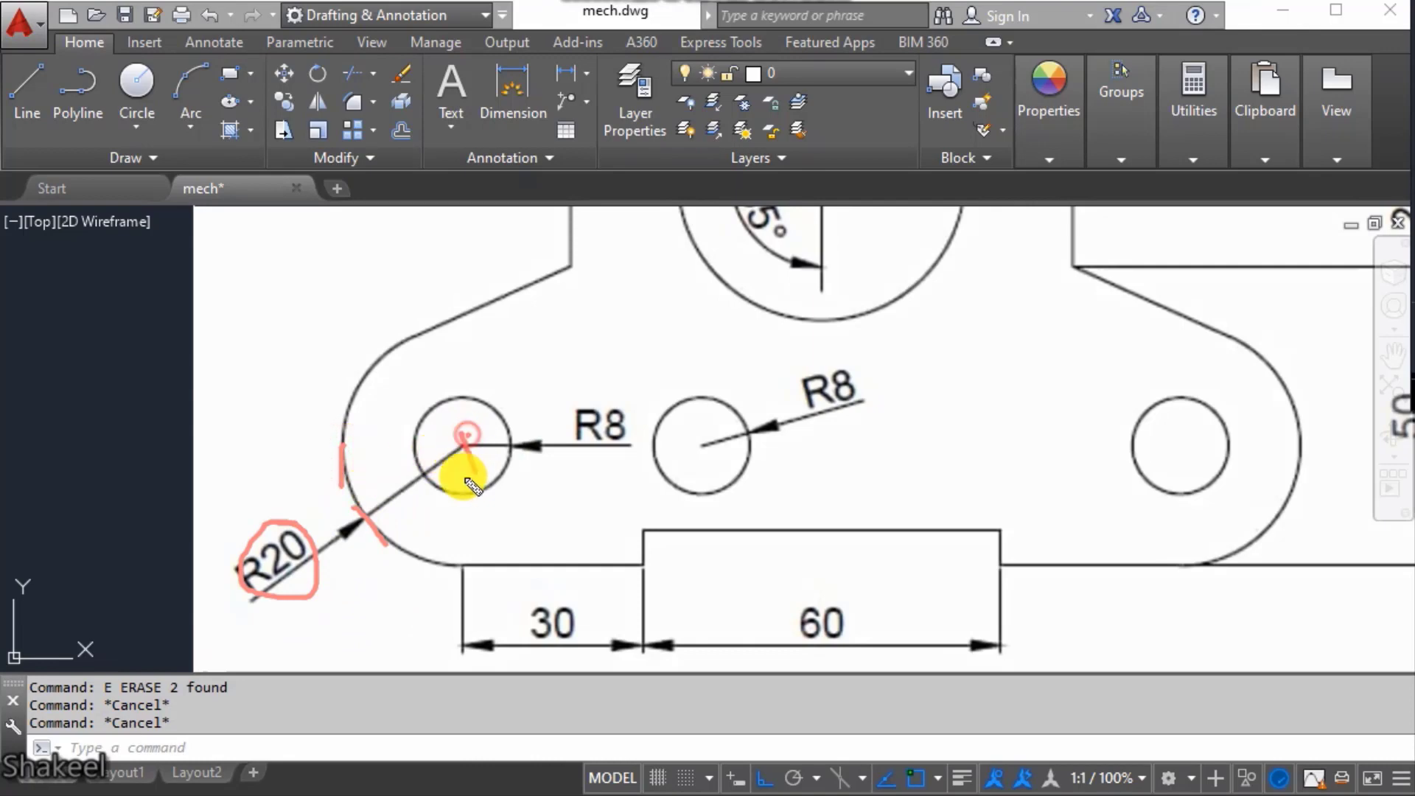
left_click_drag(377, 433, 407, 458)
mouse_move(415, 429)
left_mouse_down()
mouse_move(417, 442)
mouse_move(432, 408)
mouse_move(489, 389)
left_mouse_up()
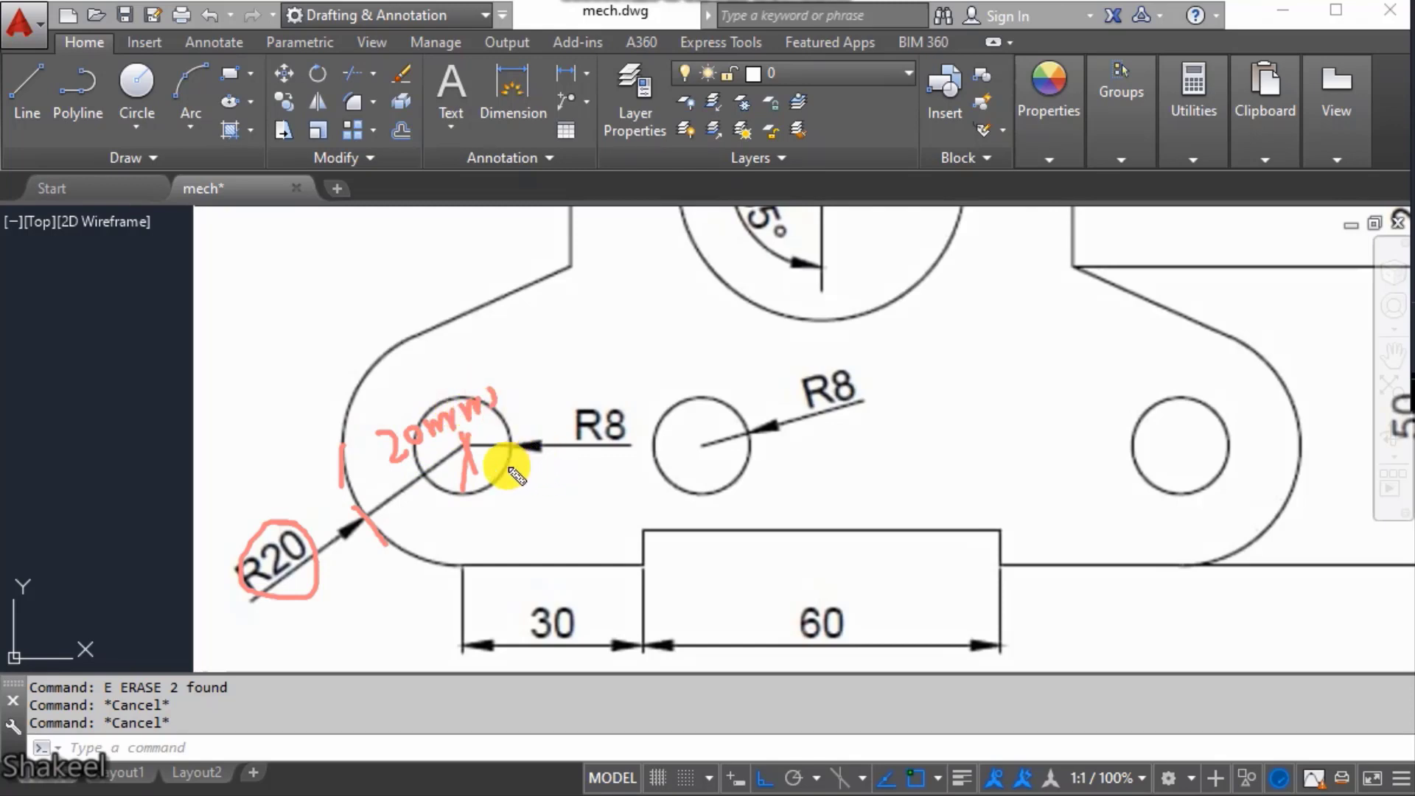
mouse_move(506, 467)
left_mouse_down()
mouse_move(578, 538)
mouse_move(658, 528)
left_mouse_up()
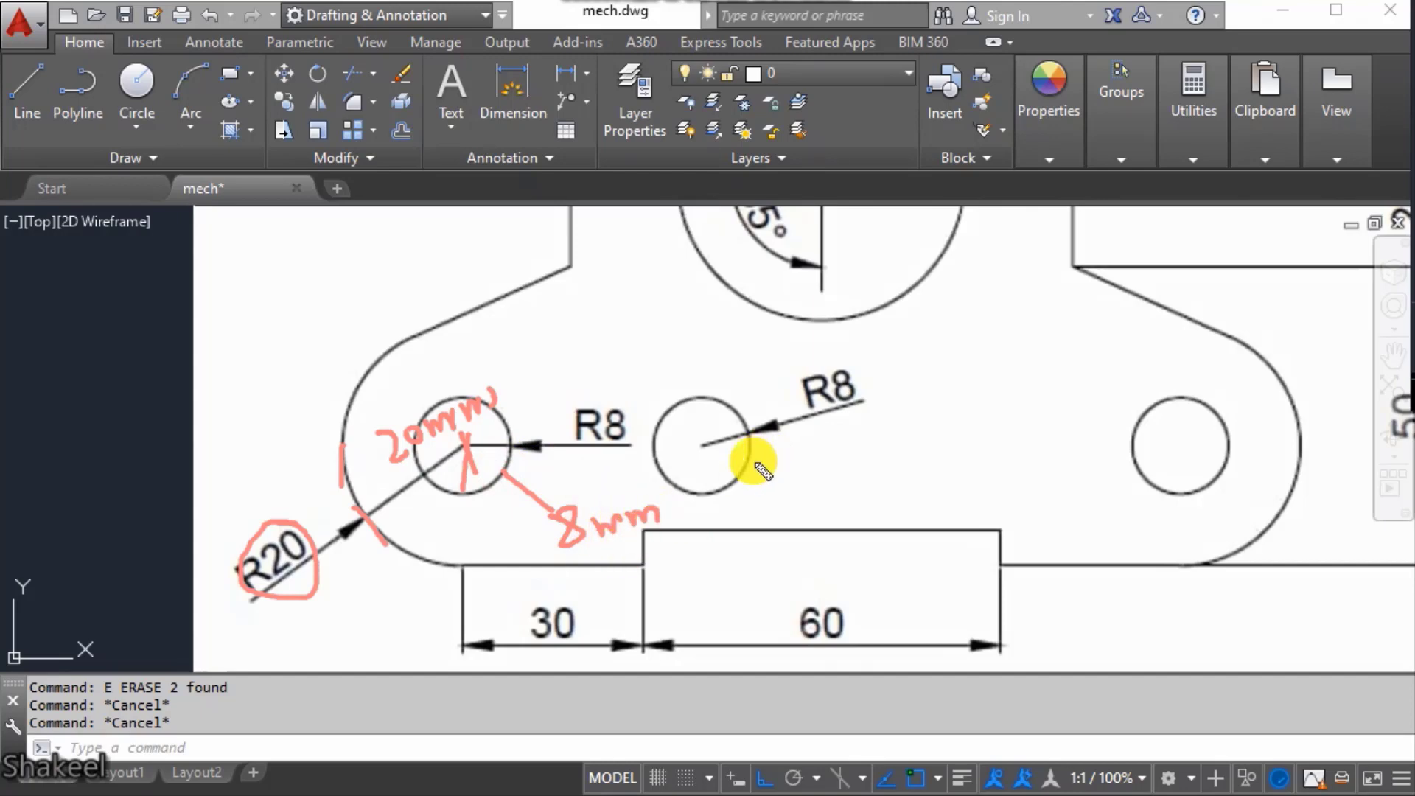
- Examine the middle and right-hand lower holes of the reference plate, including their size and spacing from the neighbouring features
mouse_move(709, 343)
left_mouse_down()
mouse_move(730, 520)
mouse_move(748, 389)
left_mouse_up()
left_click_drag(793, 442, 840, 446)
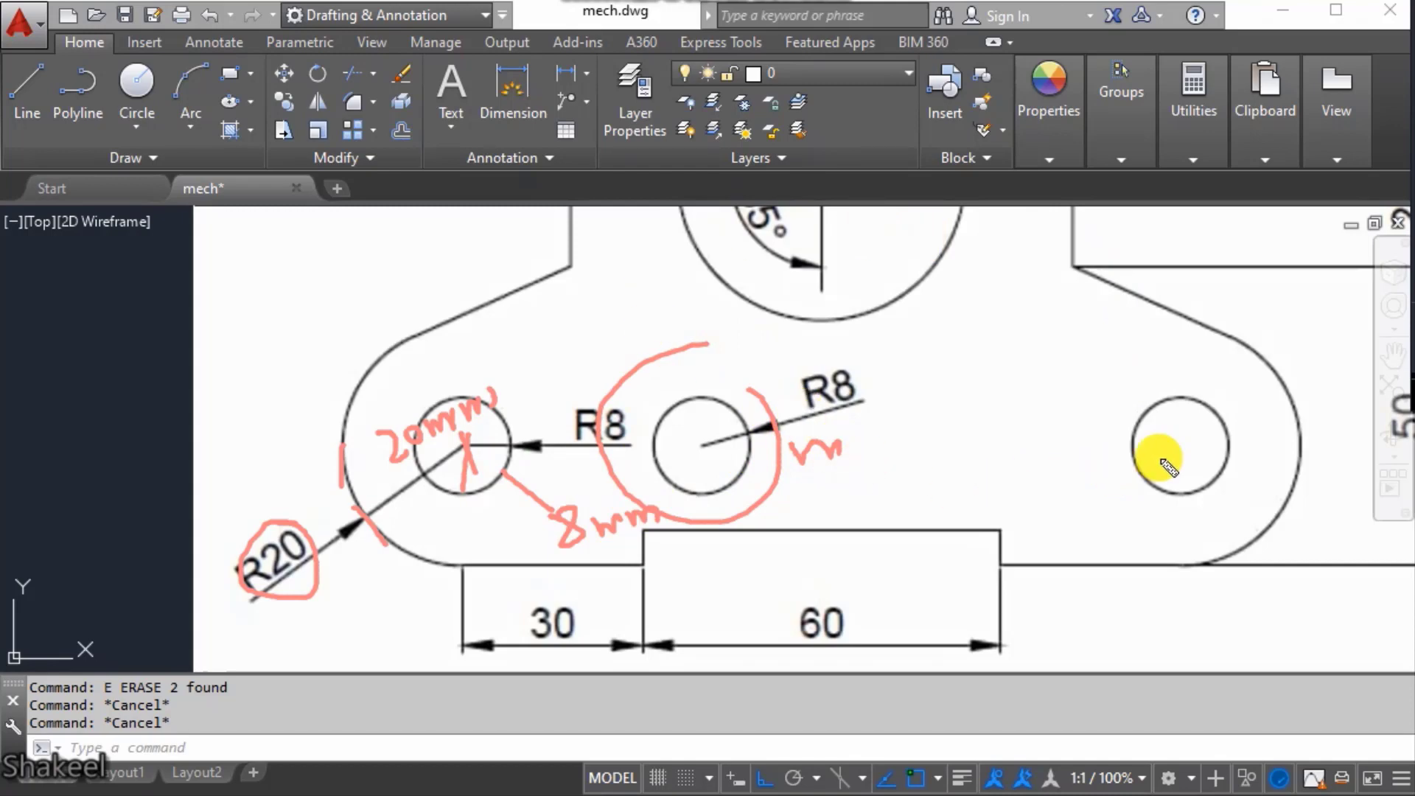
mouse_move(1124, 412)
left_mouse_down()
mouse_move(1171, 512)
mouse_move(1090, 395)
mouse_move(1066, 427)
left_mouse_up()
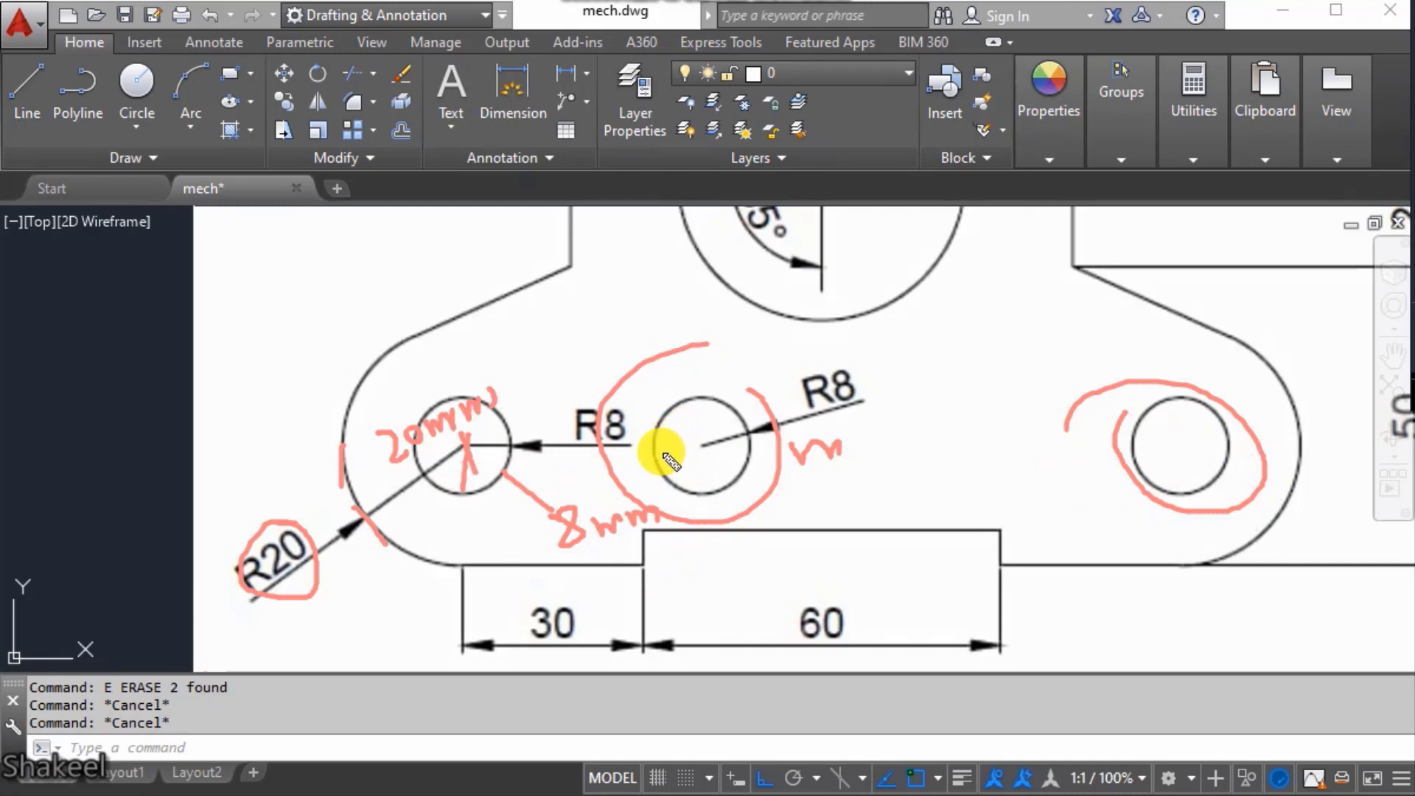
left_click_drag(656, 446, 510, 462)
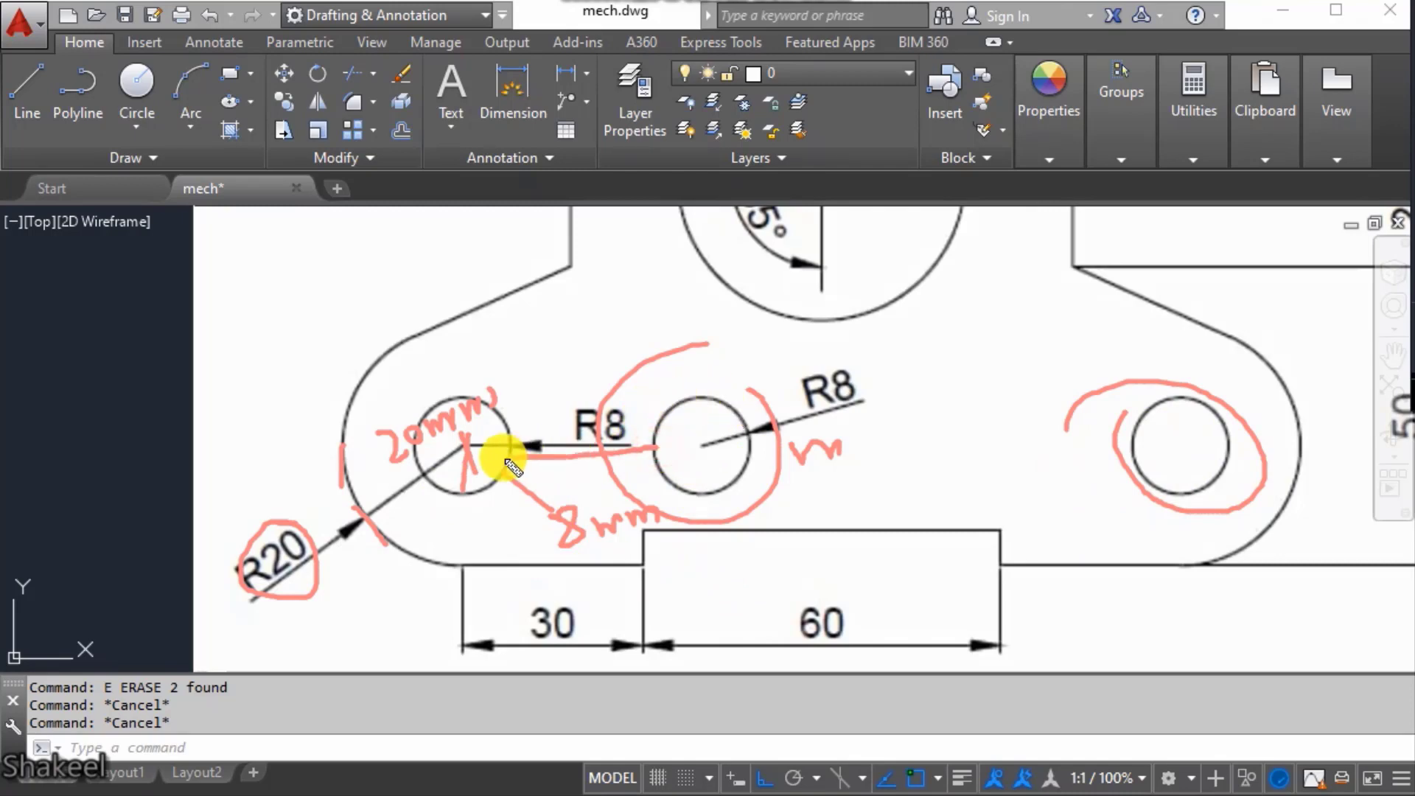
left_click_drag(707, 493, 709, 535)
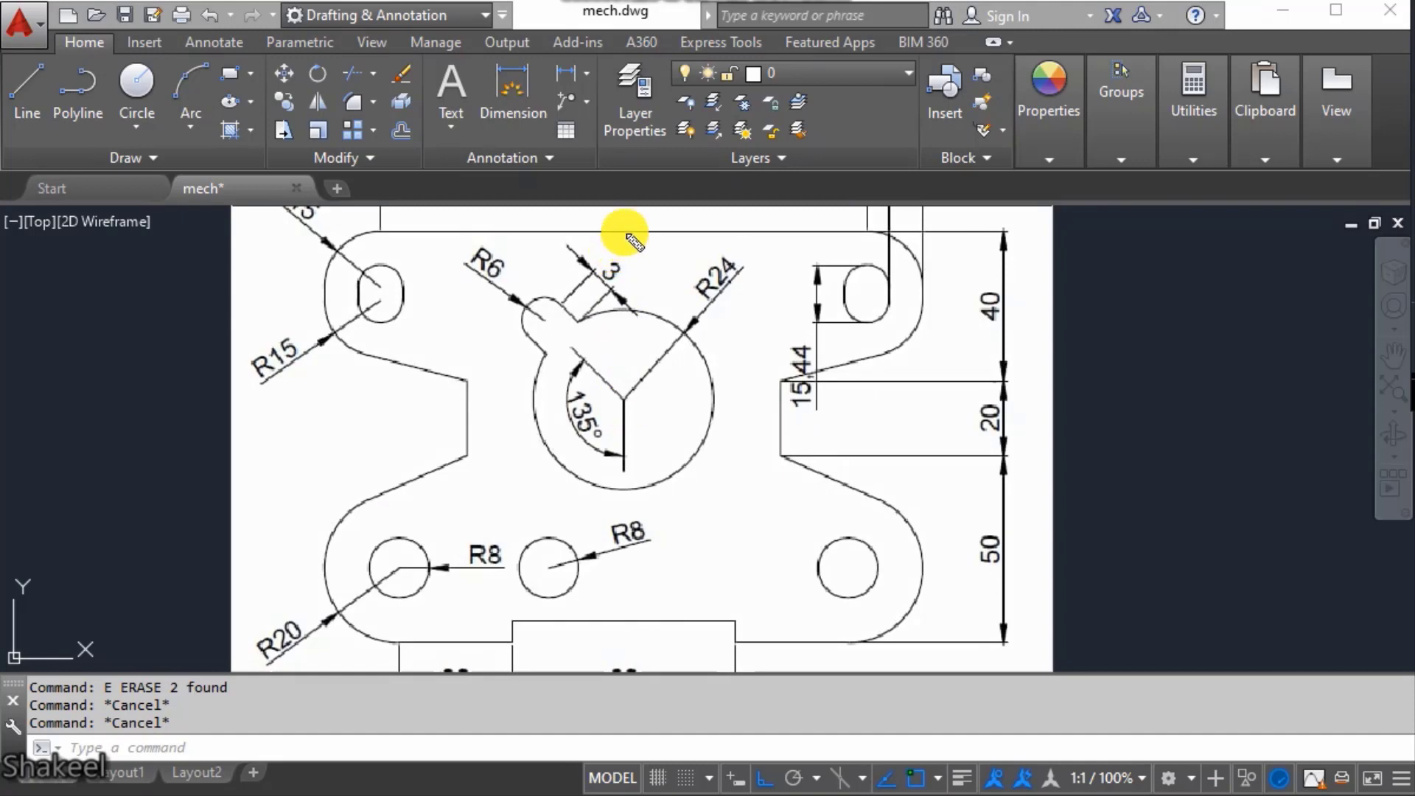
- Examine the central circle's position, the angle of its rounded notch, and the notch's distances from the surrounding features
left_click_drag(625, 233, 625, 428)
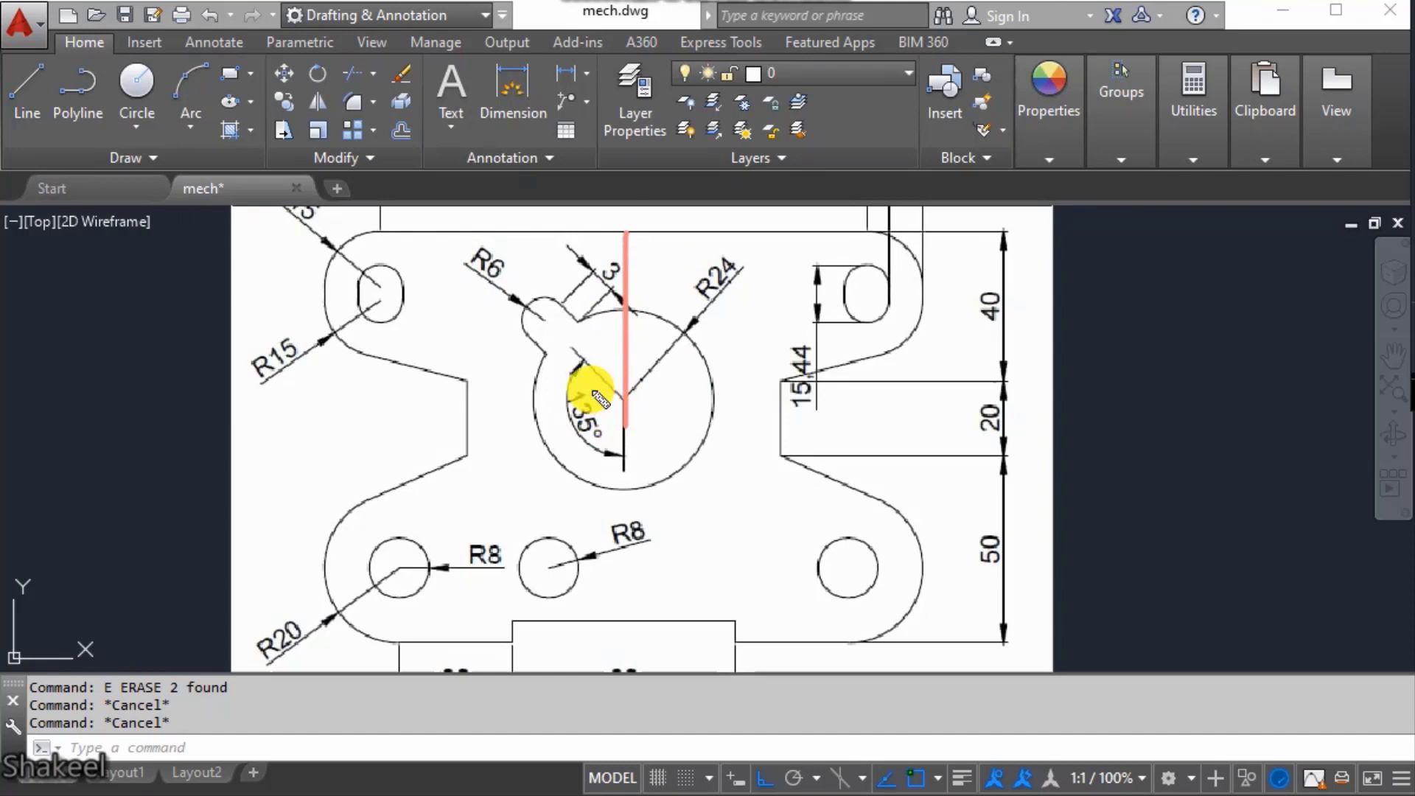
mouse_move(564, 302)
left_mouse_down()
mouse_move(530, 284)
mouse_move(505, 319)
mouse_move(578, 363)
mouse_move(545, 284)
left_mouse_up()
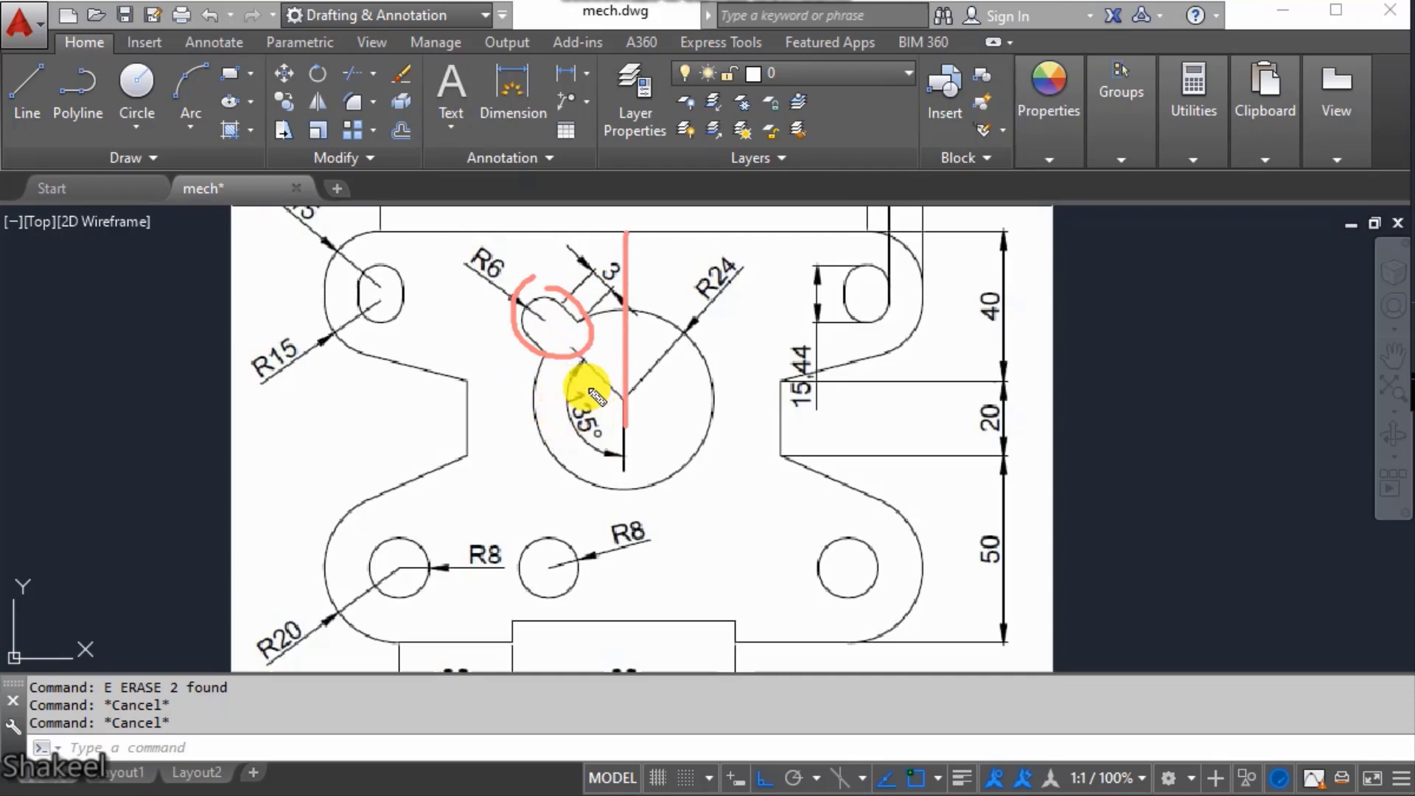
left_click_drag(596, 391, 592, 378)
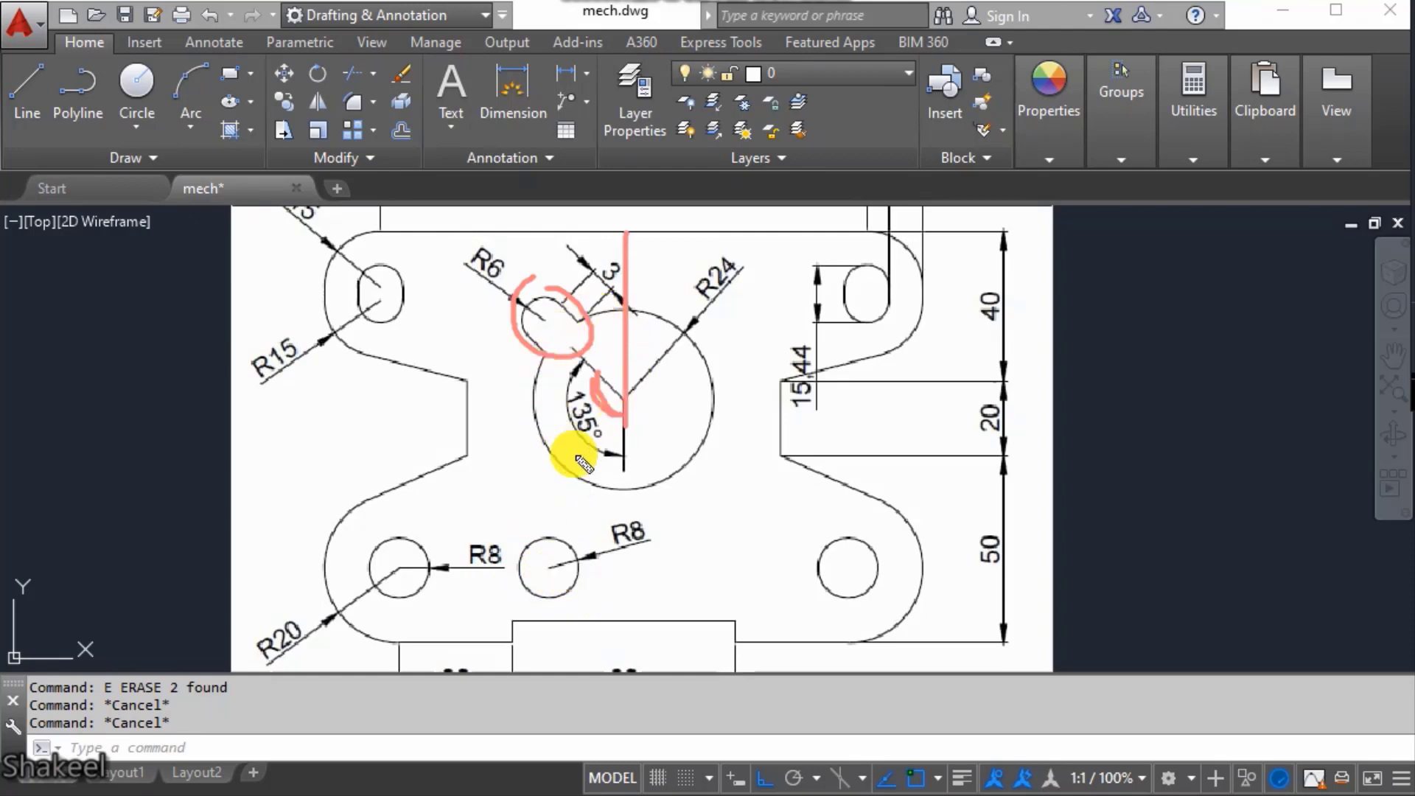
mouse_move(567, 306)
left_mouse_down()
mouse_move(537, 280)
mouse_move(569, 233)
left_mouse_up()
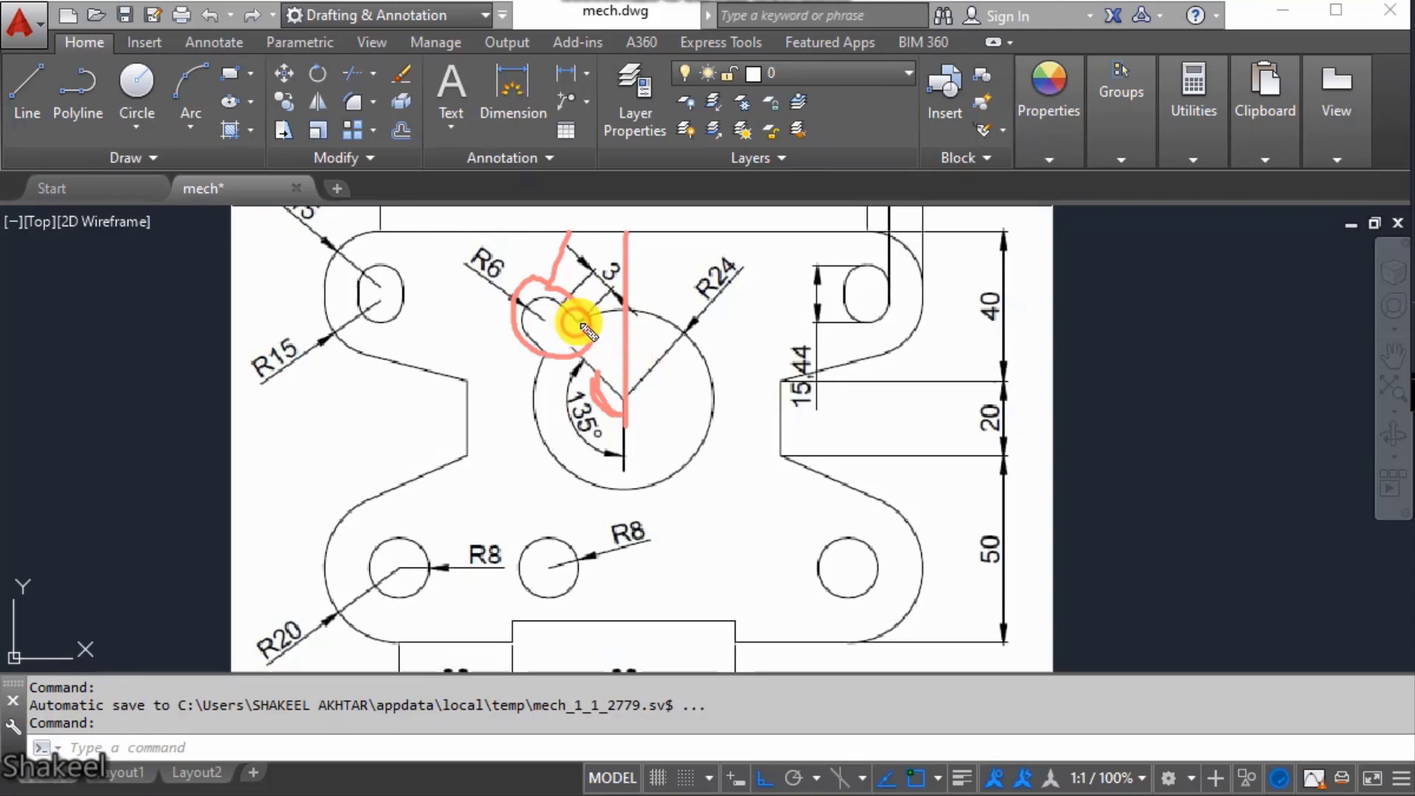
left_click_drag(579, 325, 879, 324)
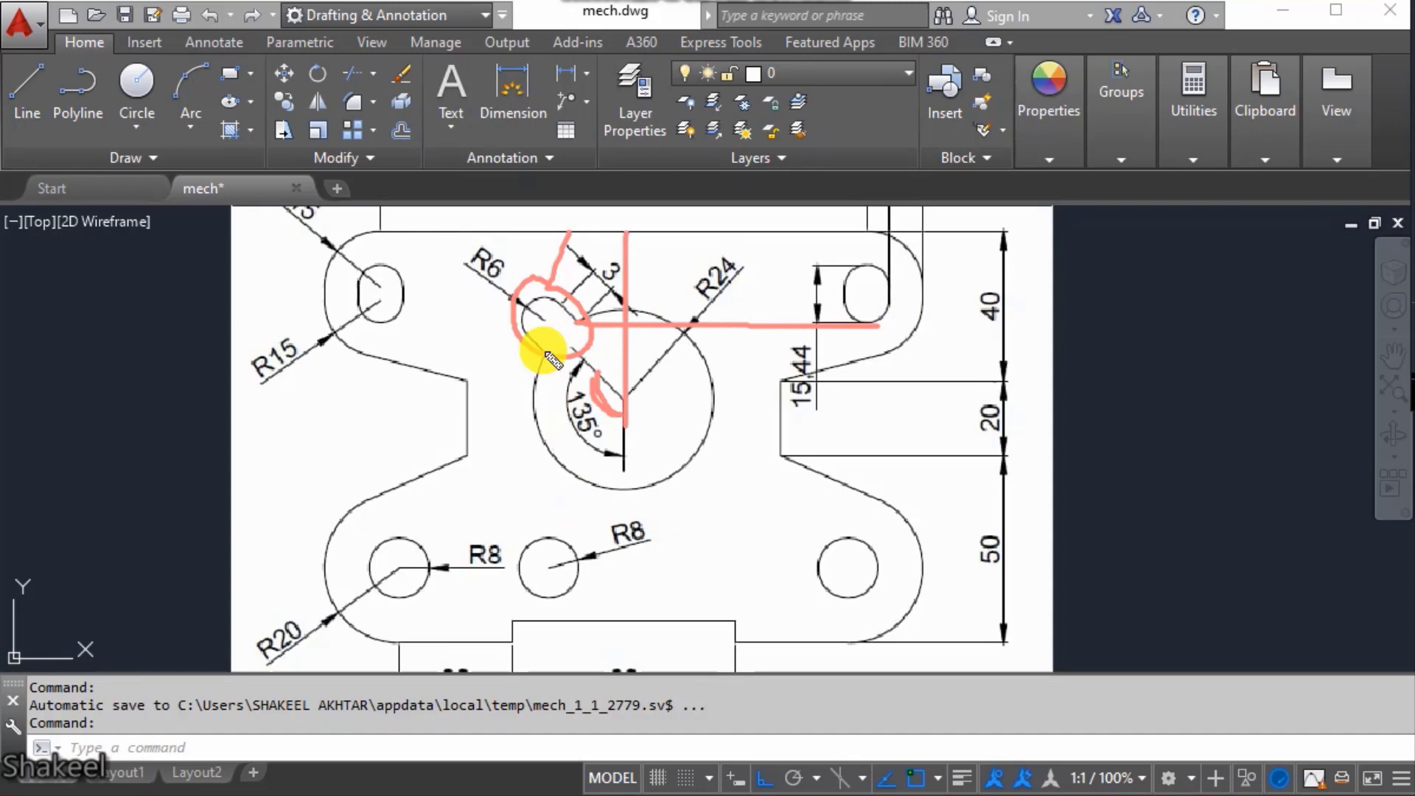
- Examine the middle lower hole's alignment with the angled notch and the vertical extent of the upper-right slot
left_click_drag(543, 353, 543, 555)
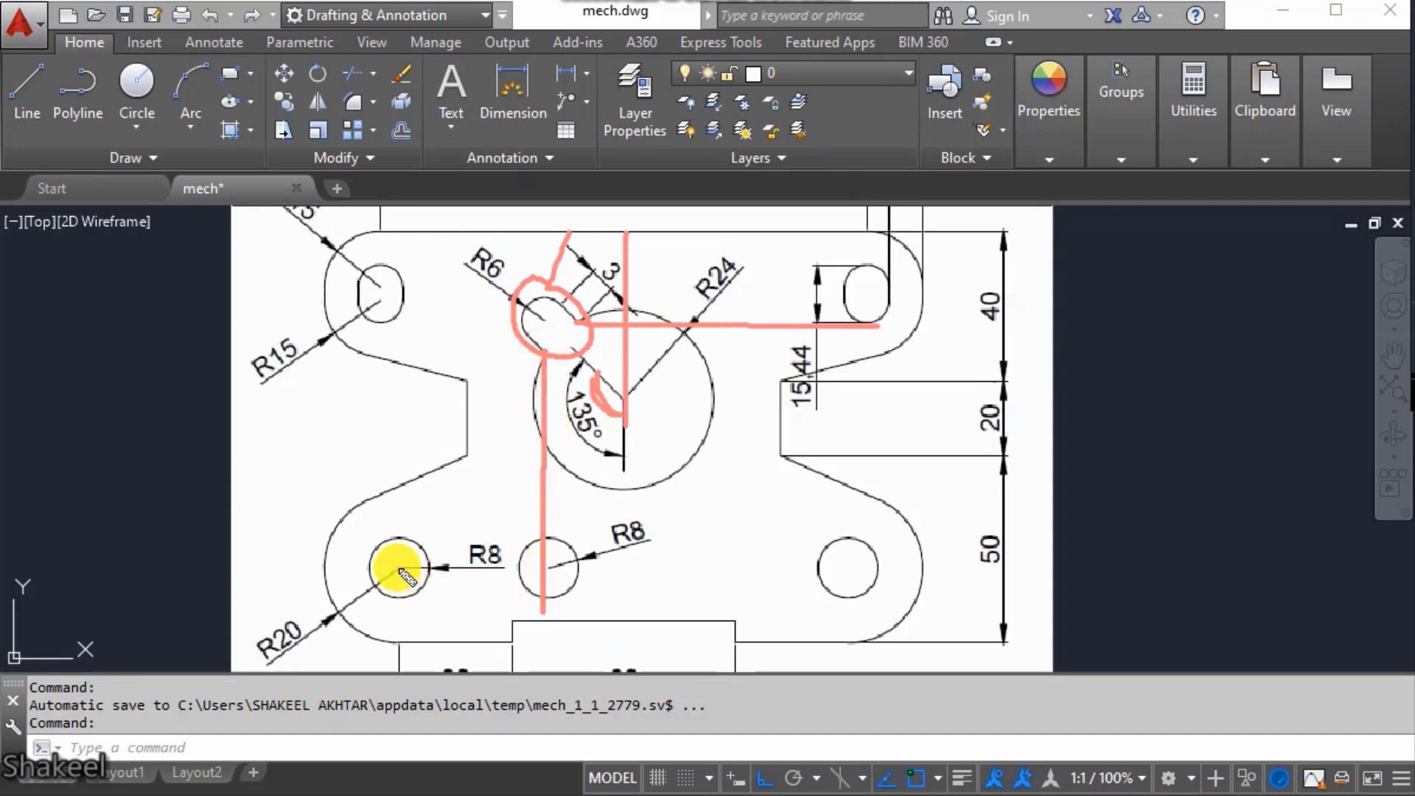
left_click_drag(401, 569, 625, 577)
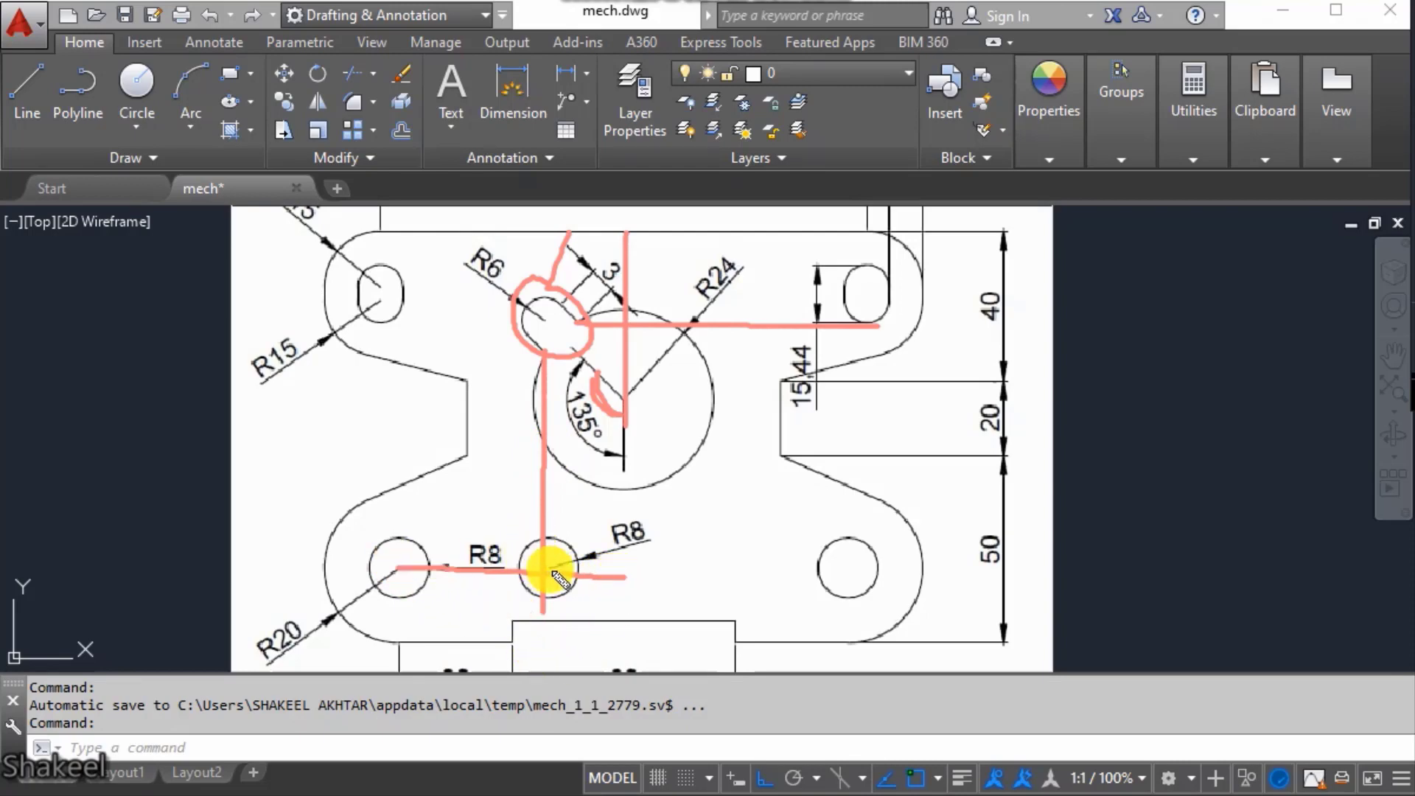
mouse_move(560, 578)
left_mouse_down()
mouse_move(537, 584)
mouse_move(562, 569)
left_mouse_up()
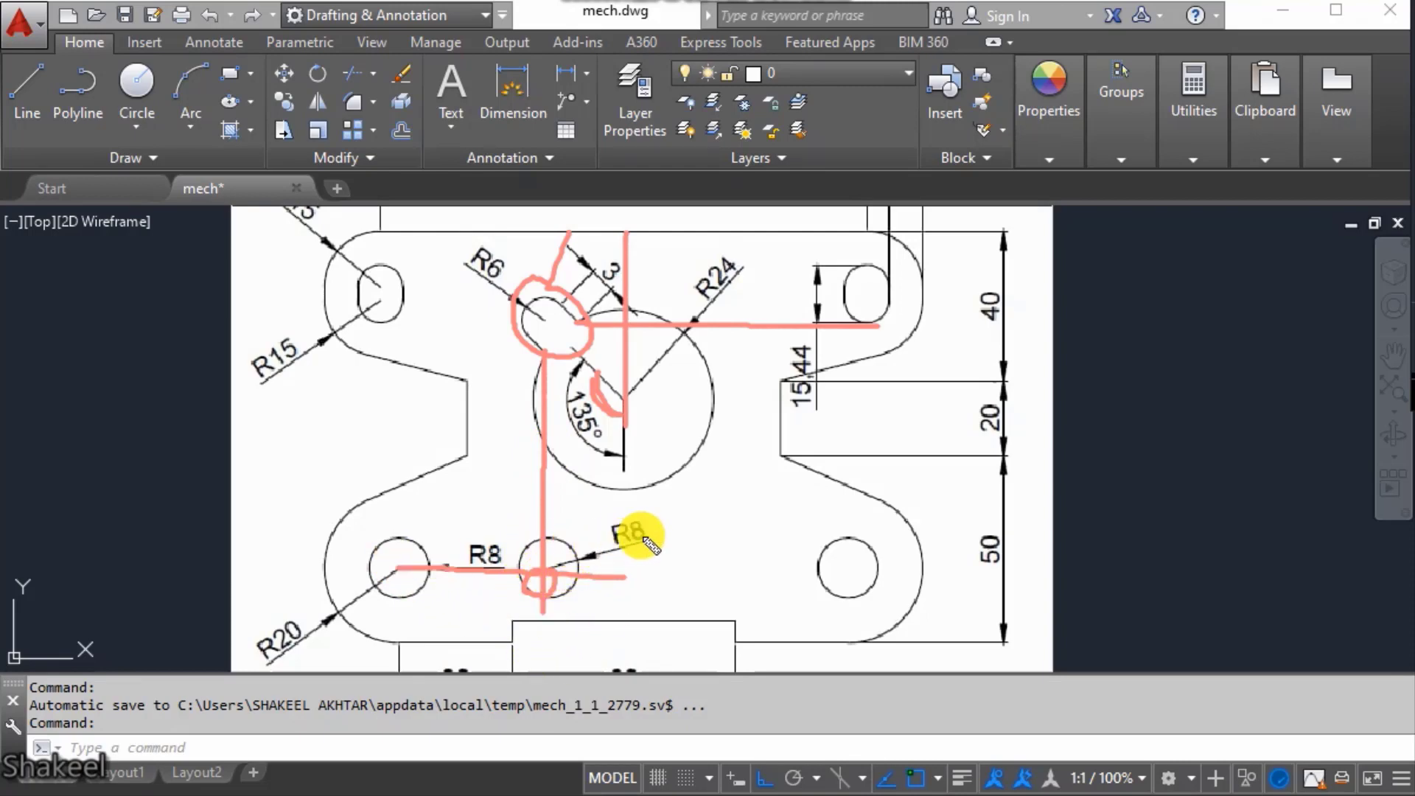
mouse_move(641, 542)
left_mouse_down()
mouse_move(626, 506)
mouse_move(654, 568)
mouse_move(628, 537)
mouse_move(575, 575)
left_mouse_up()
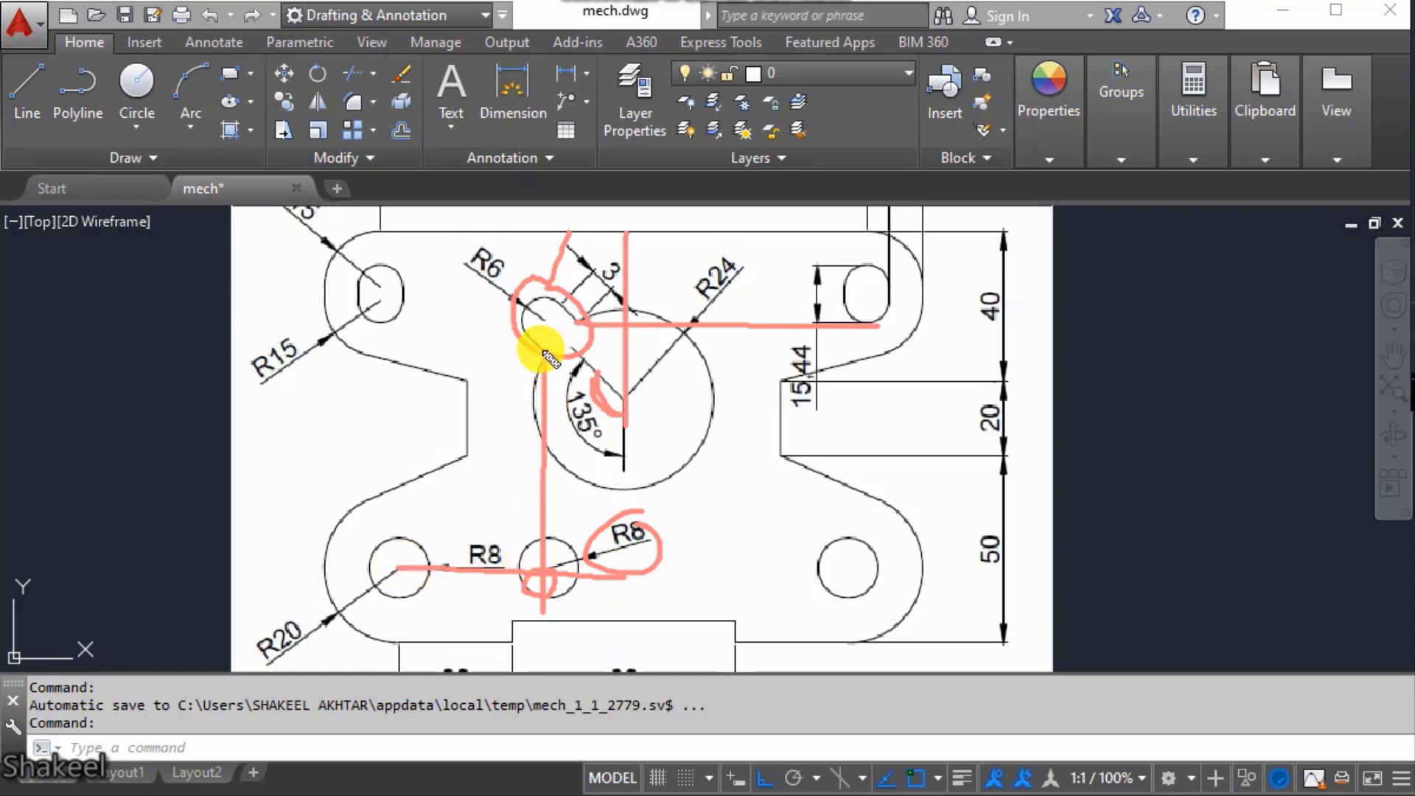
left_click_drag(547, 341, 543, 356)
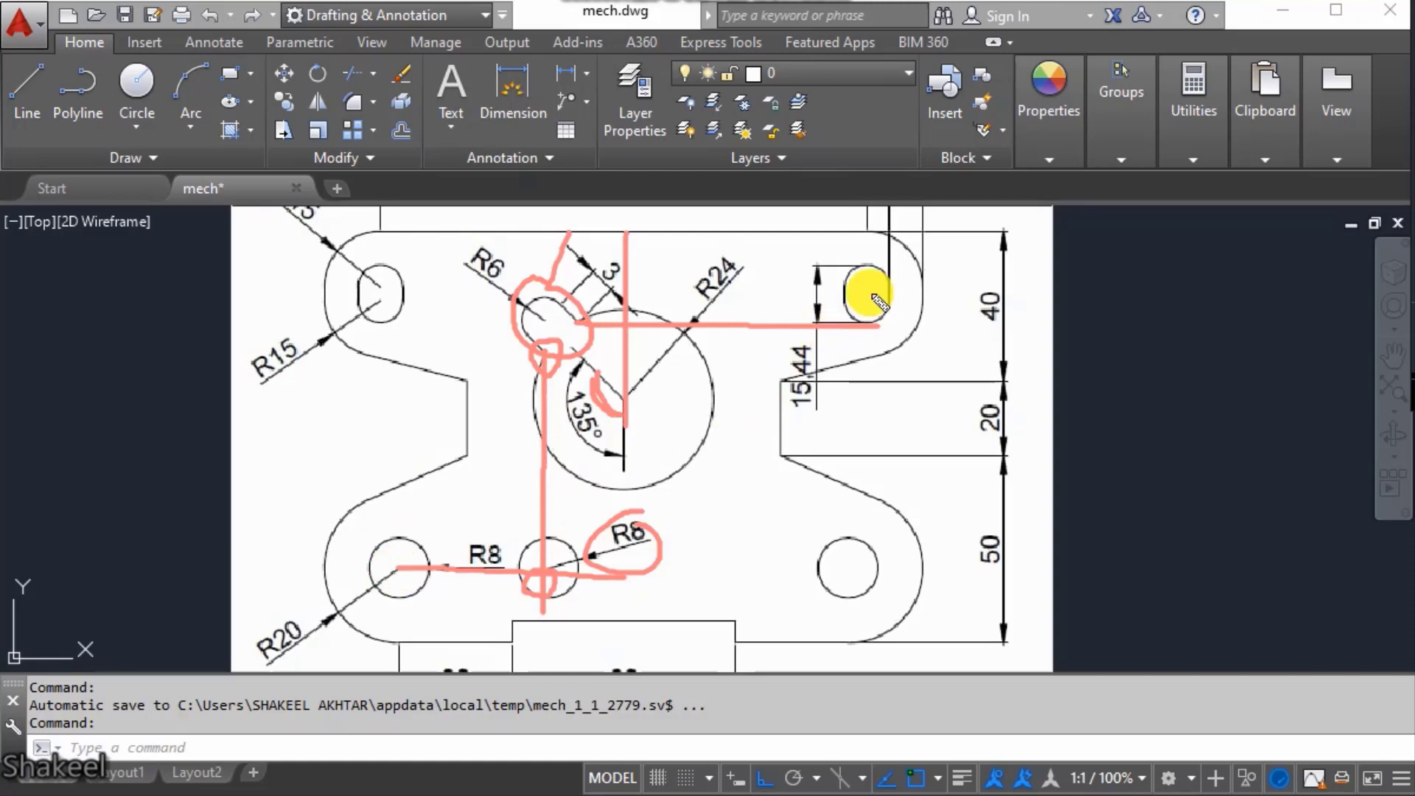
mouse_move(853, 228)
left_mouse_down()
mouse_move(853, 315)
mouse_move(868, 246)
left_mouse_up()
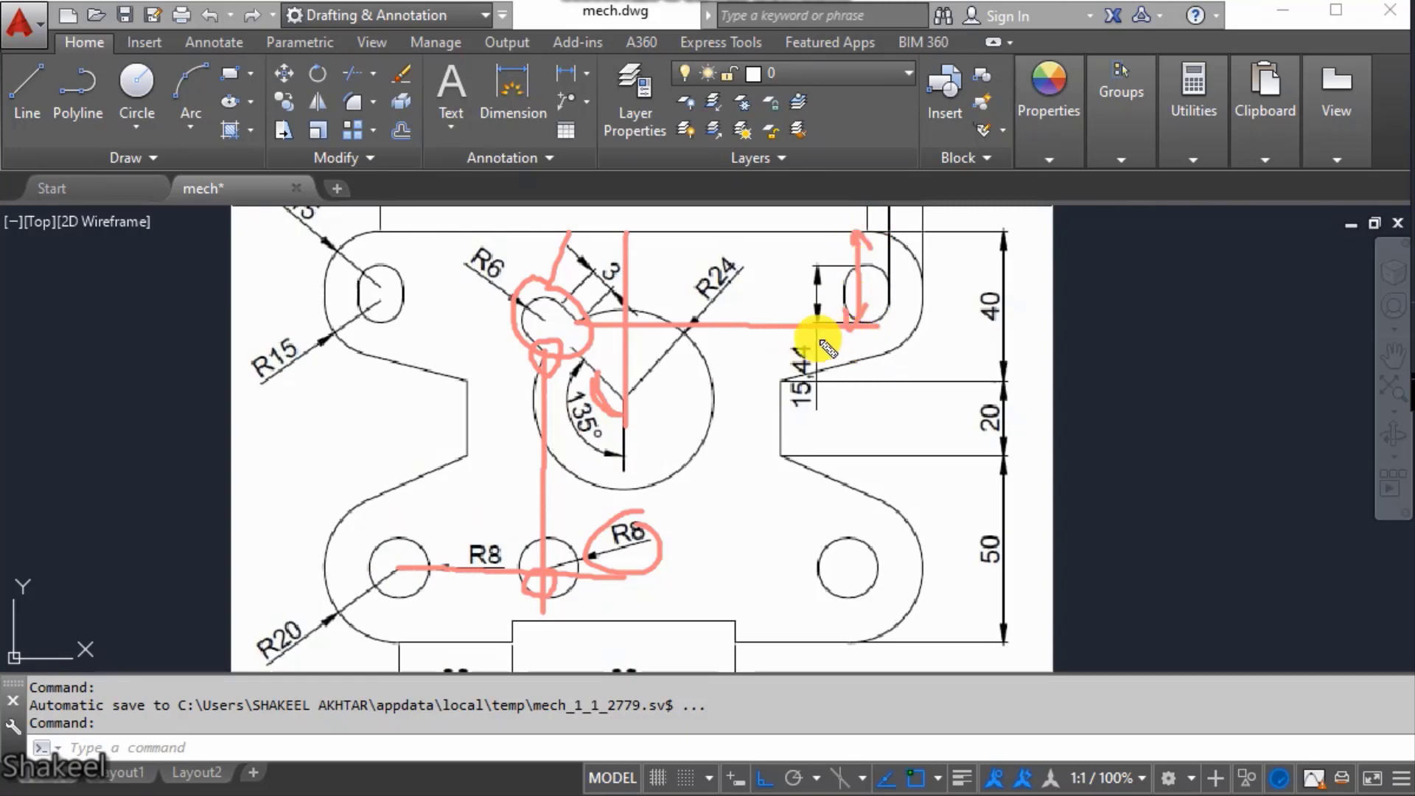
- Examine the angled notch's alignment with the upper-right slot's lower end, and the radius given for the slots' rounded ends
left_click_drag(574, 325, 852, 322)
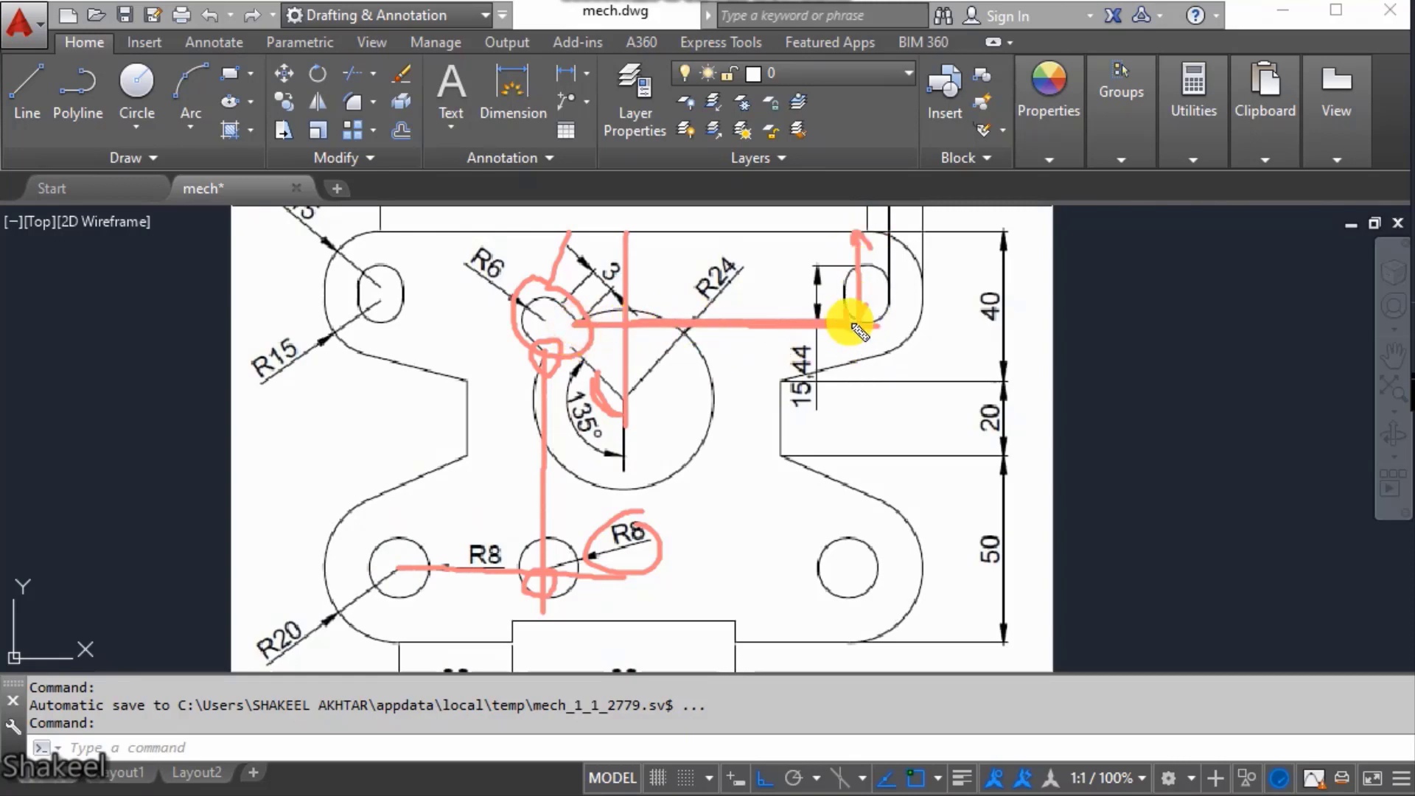
left_click(587, 296)
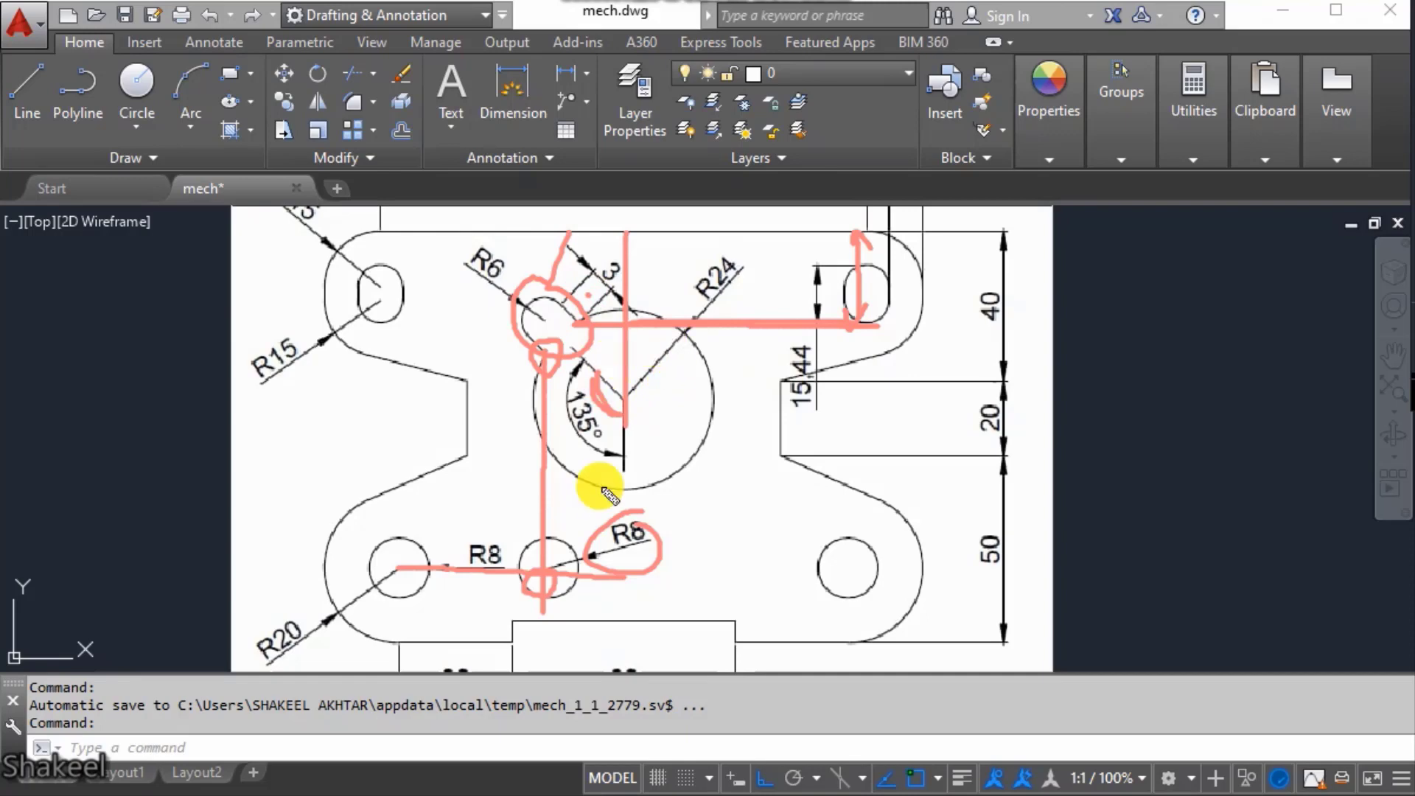
mouse_move(553, 275)
left_mouse_down()
mouse_move(502, 383)
mouse_move(588, 336)
left_mouse_up()
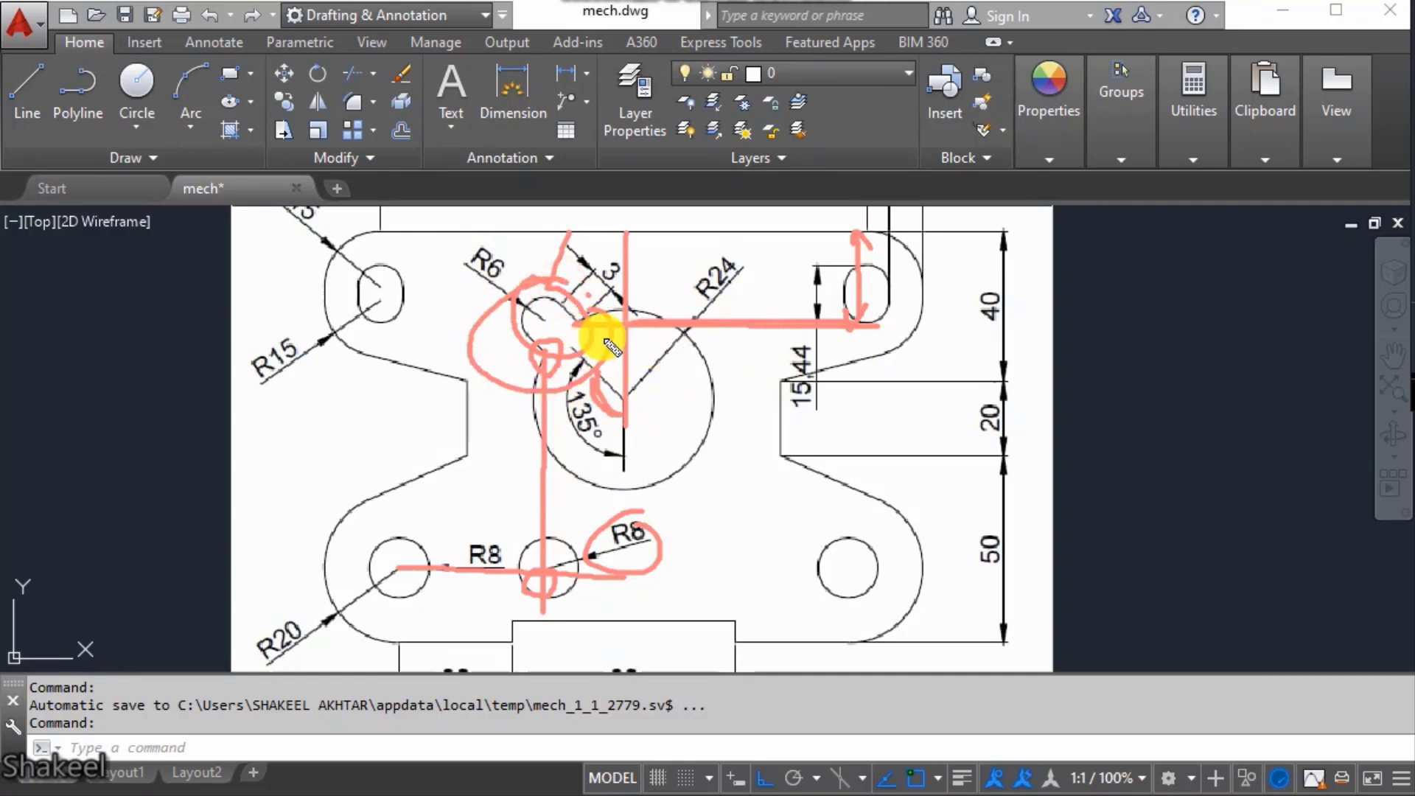
key("Escape")
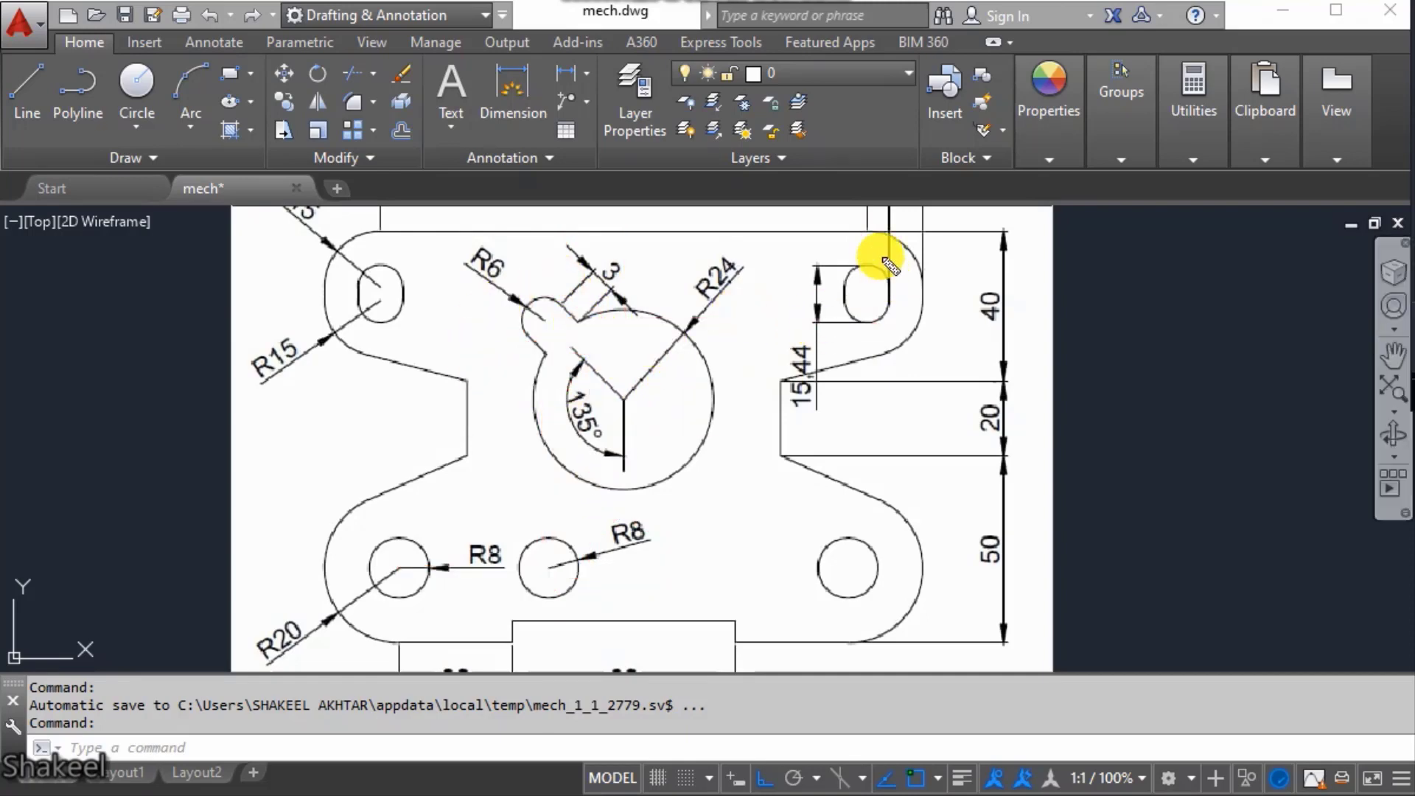
mouse_move(881, 249)
left_mouse_down()
mouse_move(819, 255)
mouse_move(885, 278)
mouse_move(864, 255)
left_mouse_up()
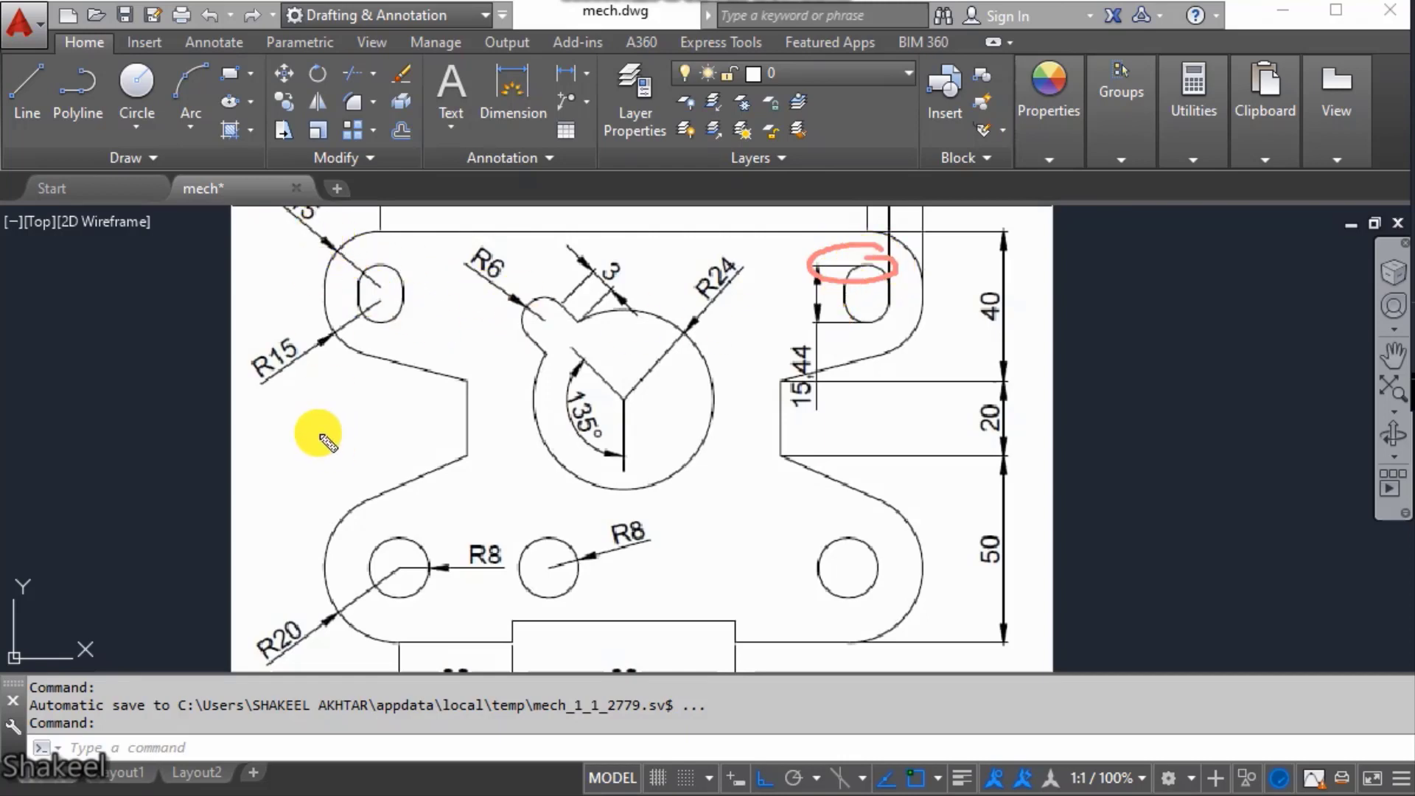
mouse_move(295, 330)
left_mouse_down()
mouse_move(255, 356)
mouse_move(280, 413)
mouse_move(302, 347)
left_mouse_up()
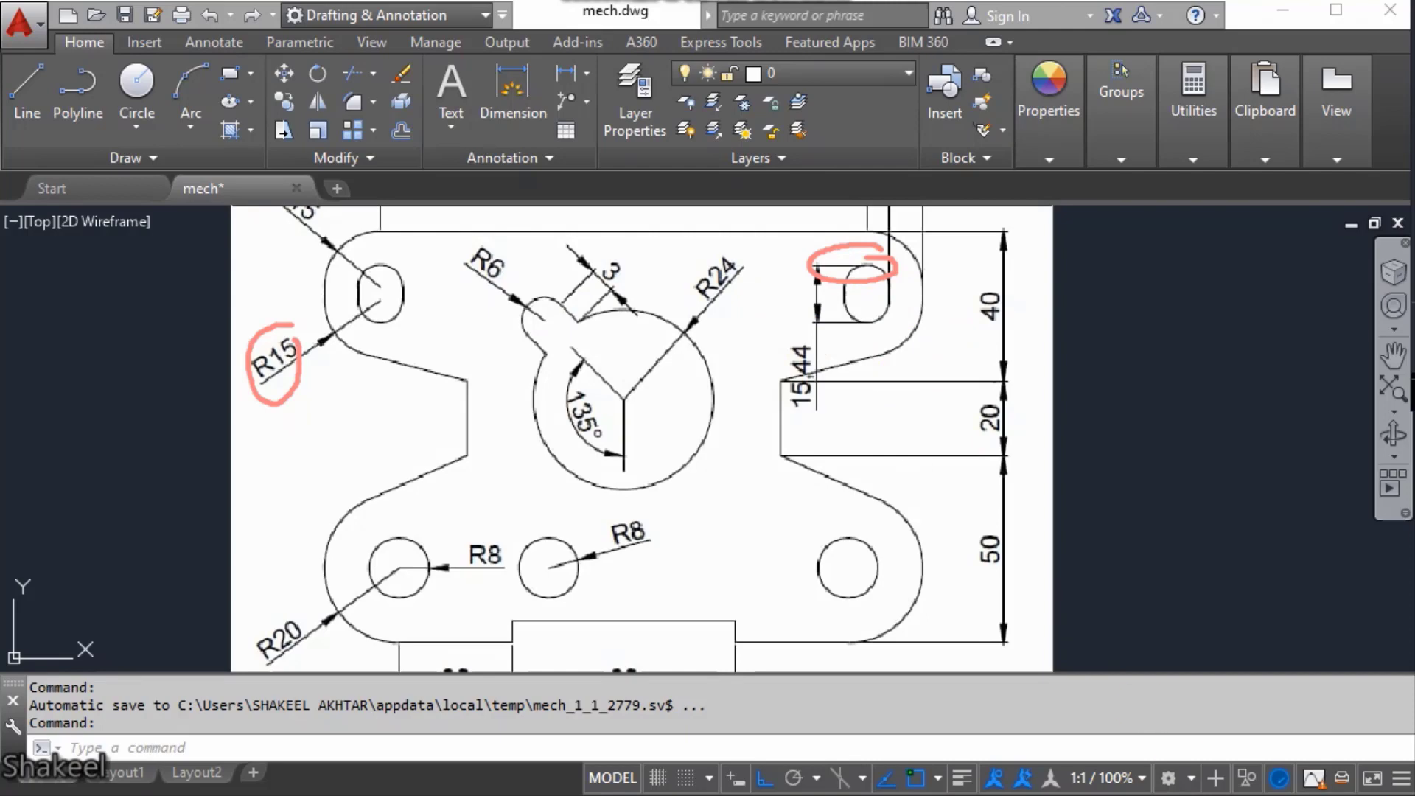
scroll(795, 474, "down", 5)
scroll(795, 474, "up", 6)
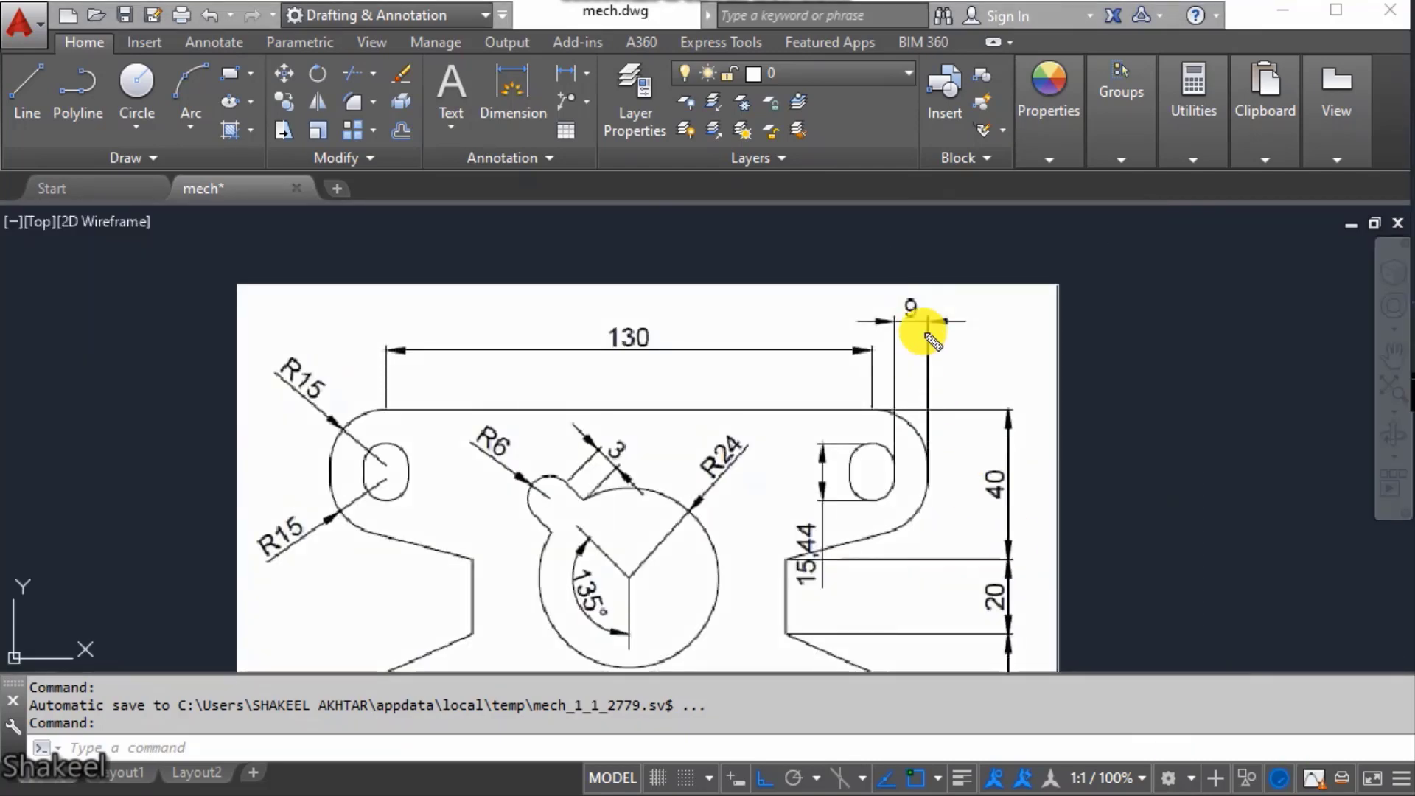
- Examine how the upper-right slot's half-width follows from its distance to the plate's edge and the outer corner radius
mouse_move(921, 296)
left_mouse_down()
mouse_move(930, 340)
mouse_move(916, 306)
left_mouse_up()
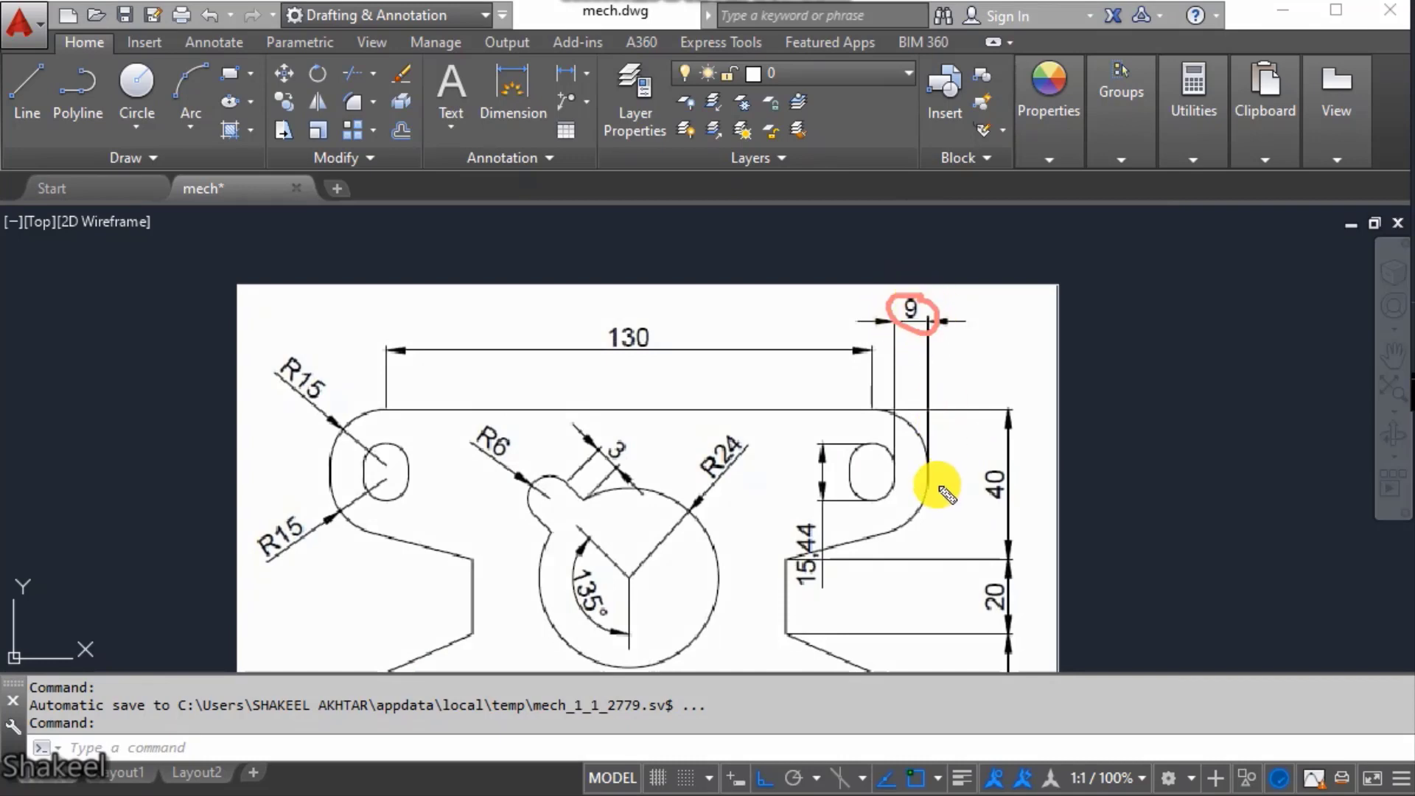
left_click_drag(893, 457, 927, 488)
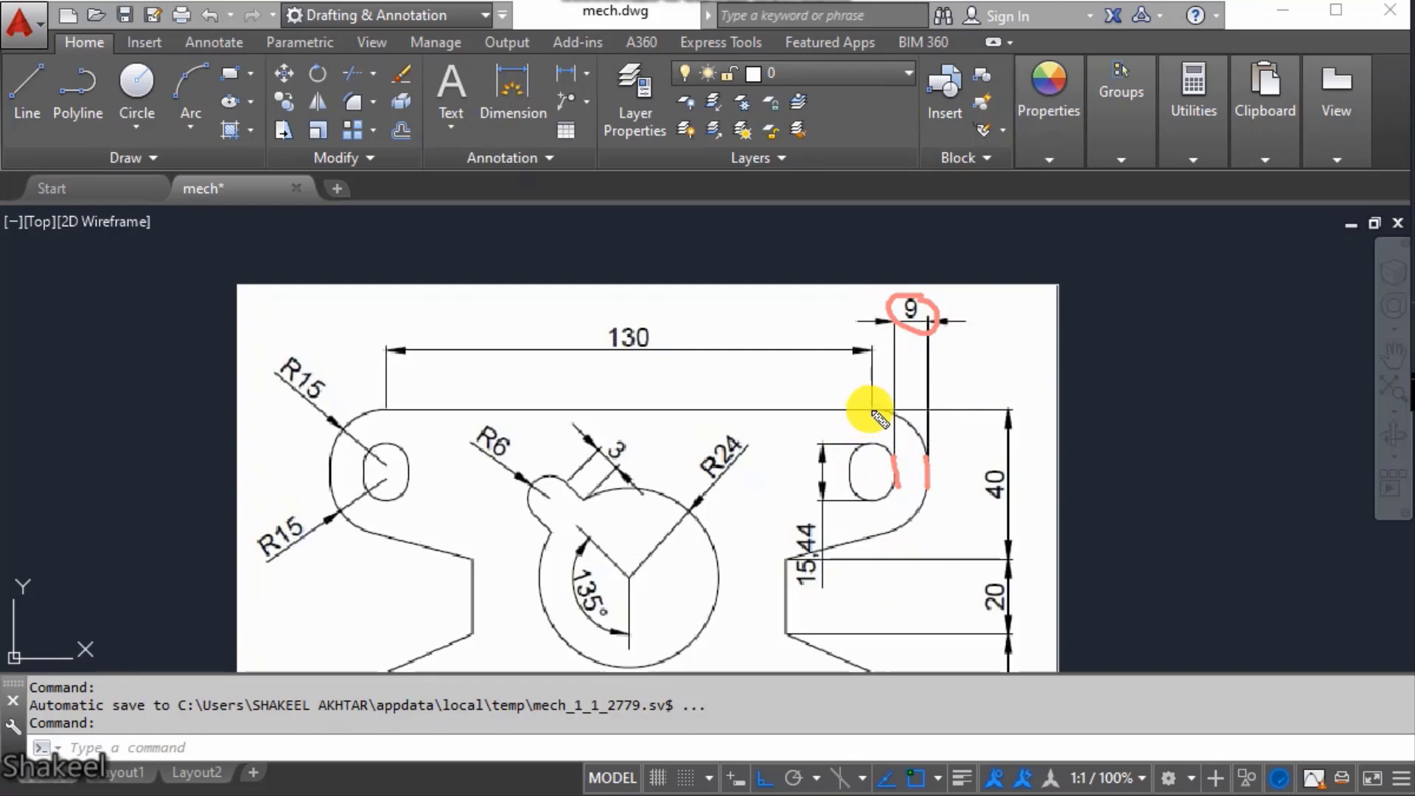
left_click_drag(872, 410, 872, 477)
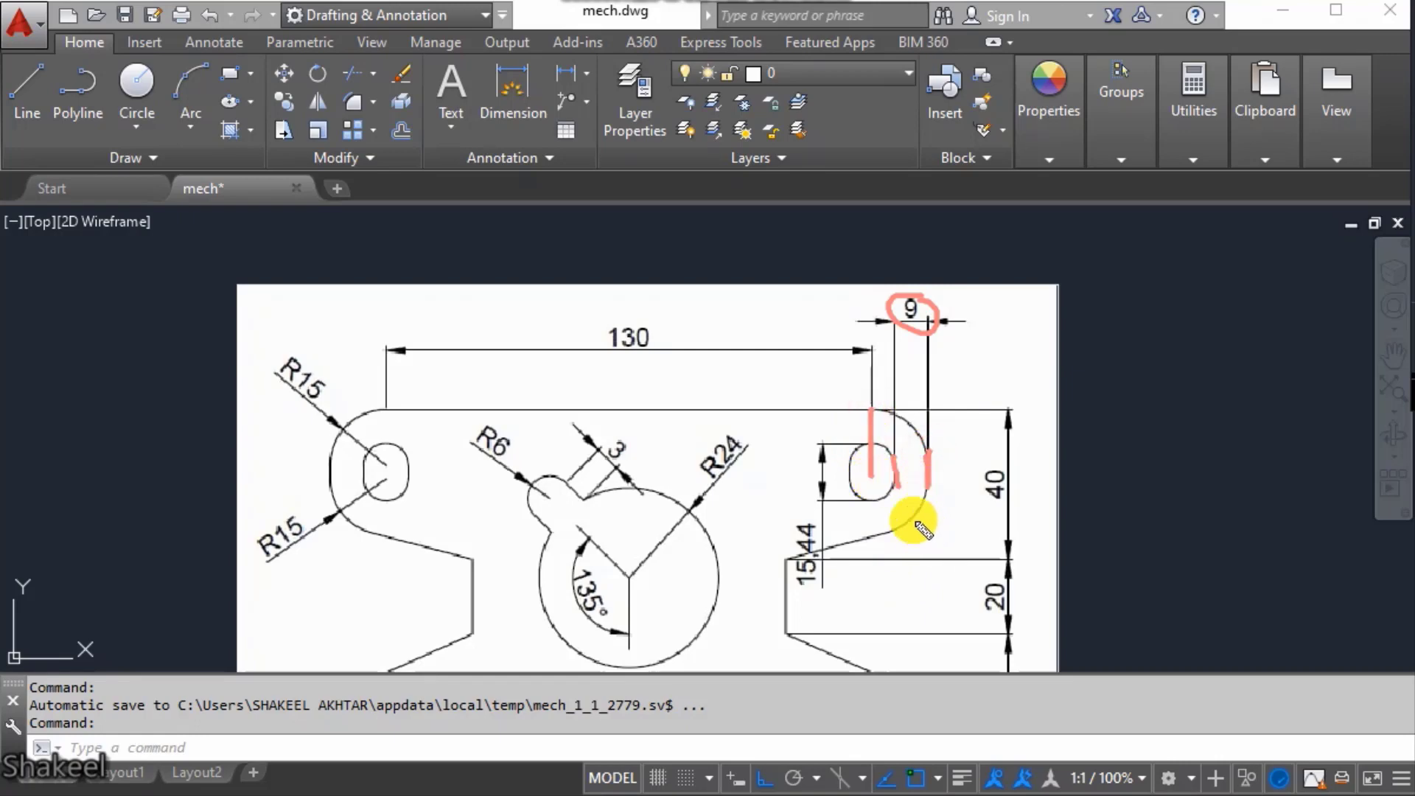
mouse_move(955, 378)
left_mouse_down()
mouse_move(964, 400)
mouse_move(994, 400)
mouse_move(967, 406)
left_mouse_up()
left_click_drag(960, 377, 1003, 360)
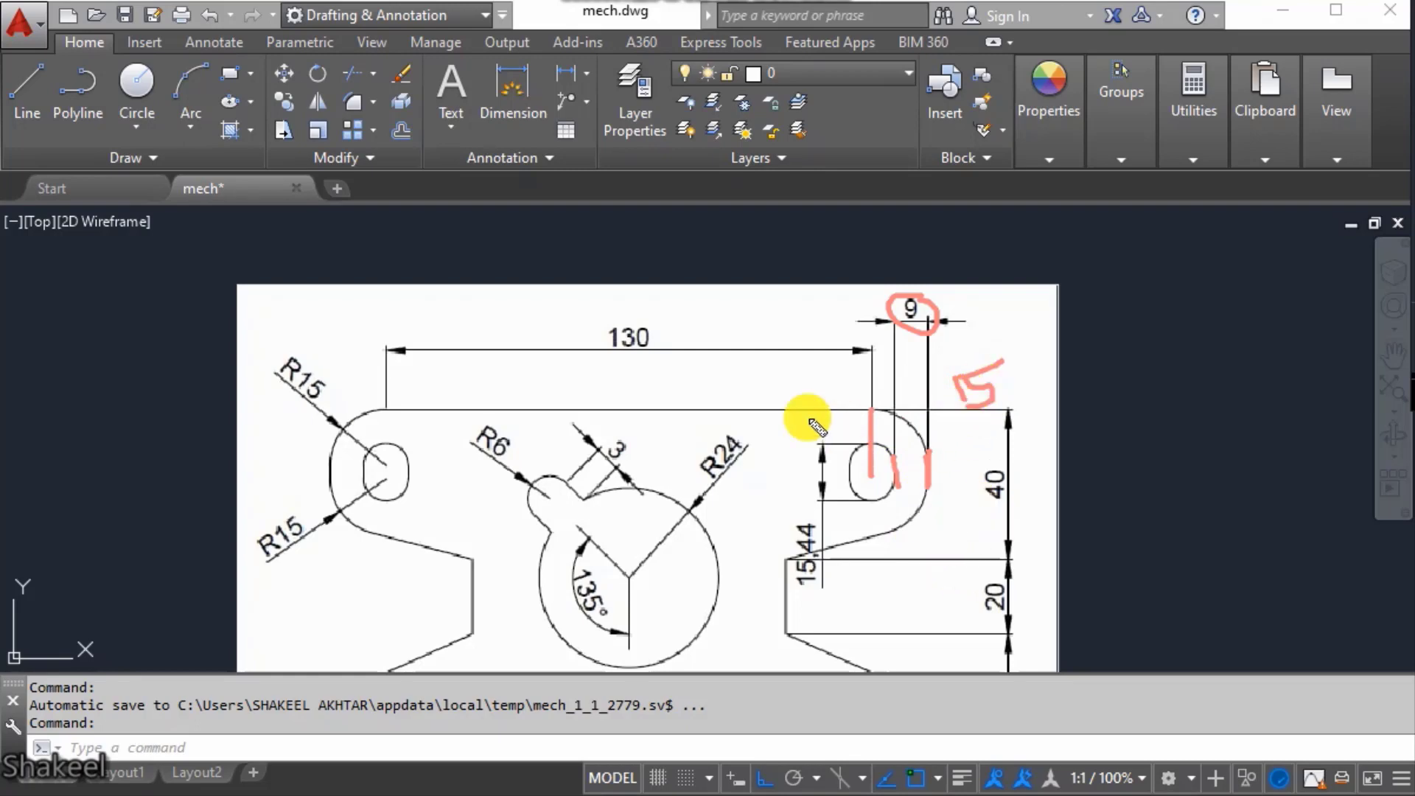
mouse_move(642, 394)
left_mouse_down()
mouse_move(649, 418)
mouse_move(672, 423)
mouse_move(704, 392)
mouse_move(737, 398)
left_mouse_up()
left_click_drag(771, 372, 748, 396)
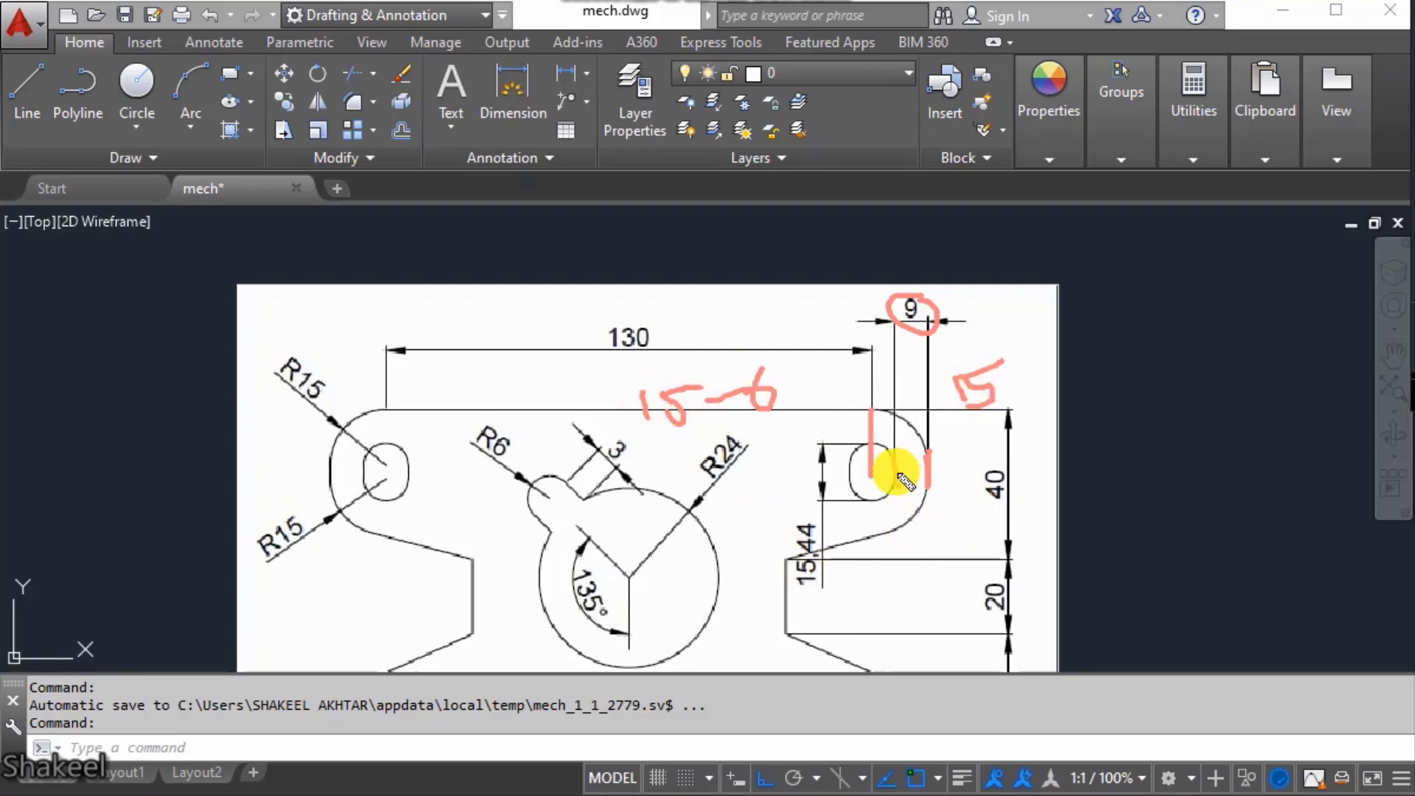
mouse_move(898, 473)
left_mouse_down()
mouse_move(959, 341)
mouse_move(1030, 308)
left_mouse_up()
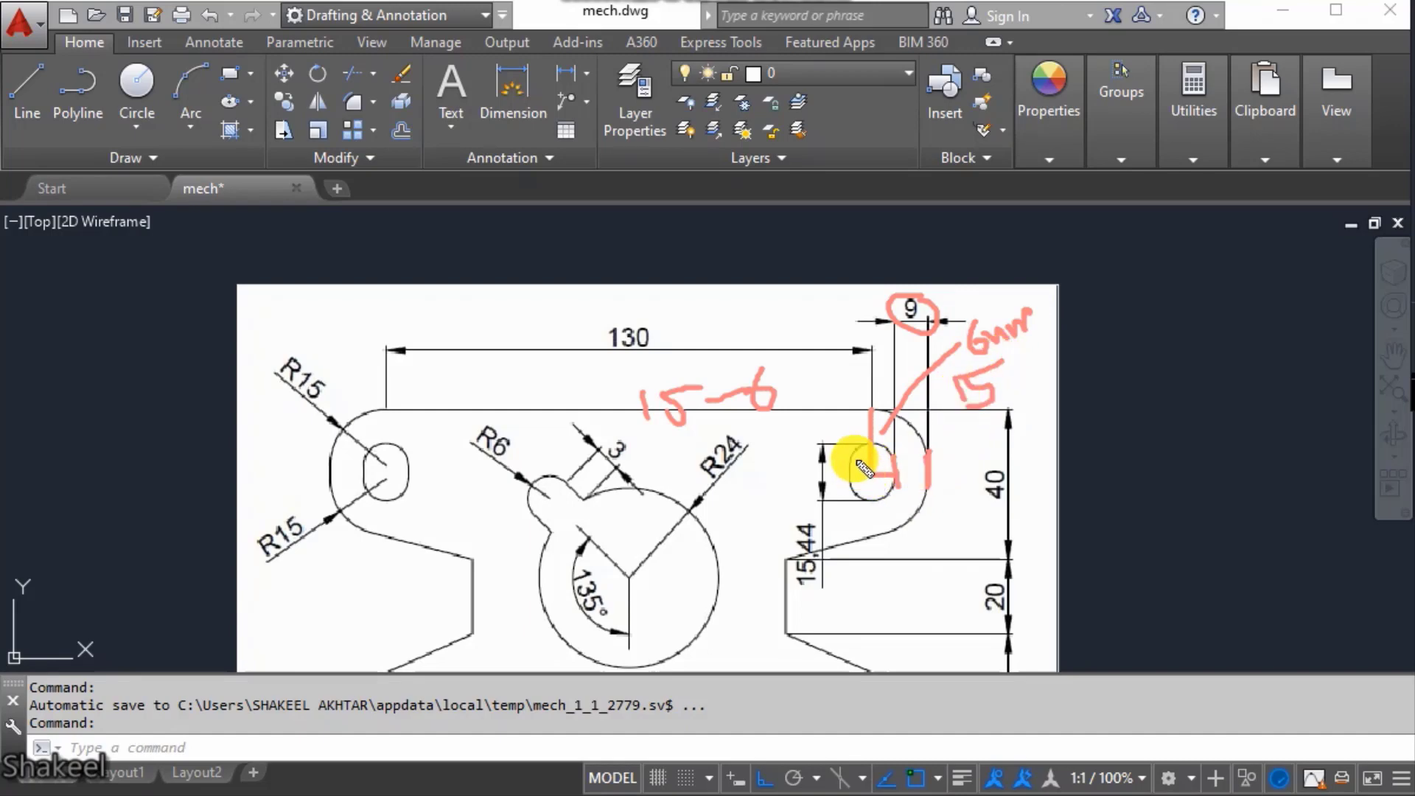
mouse_move(855, 450)
left_mouse_down()
mouse_move(813, 334)
mouse_move(784, 322)
mouse_move(815, 316)
mouse_move(826, 338)
left_mouse_up()
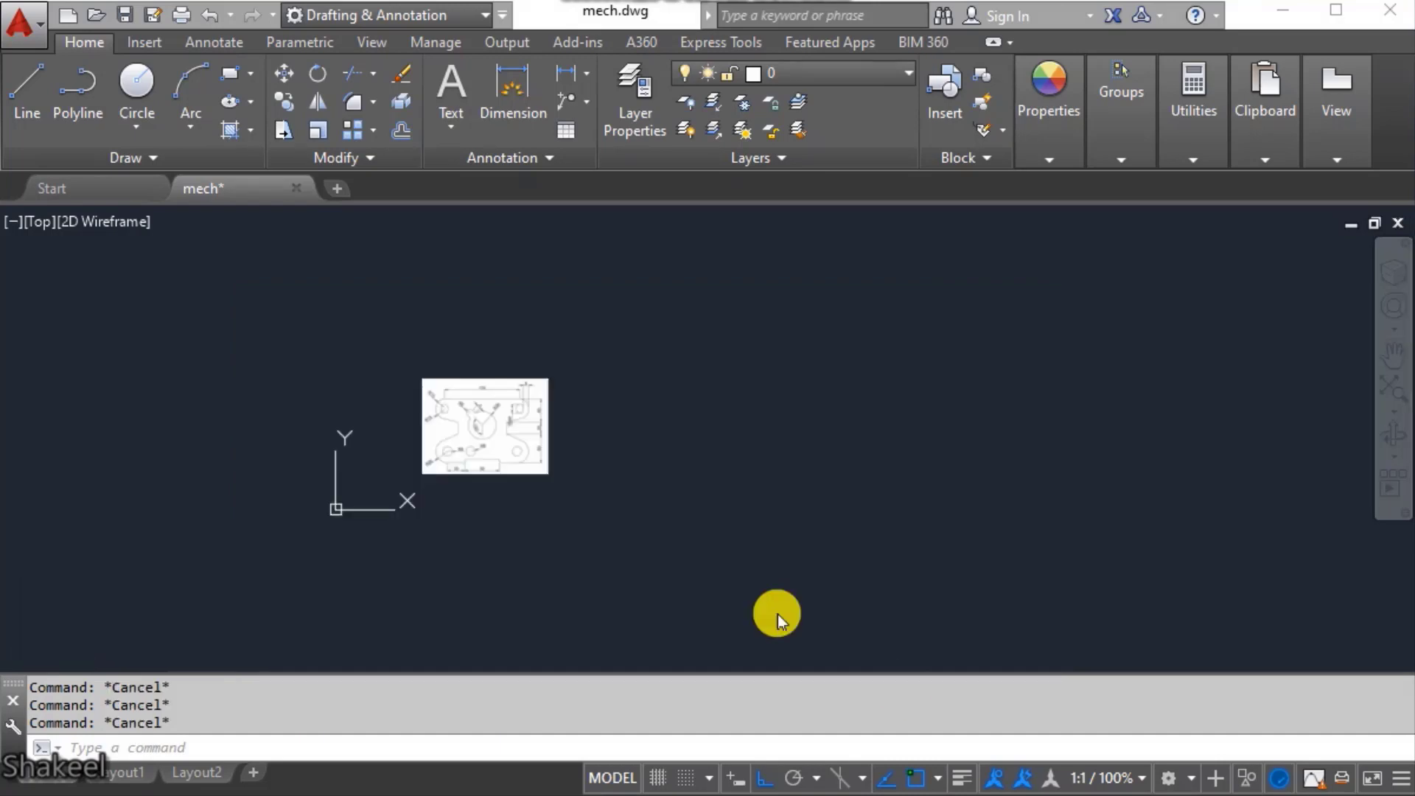
- Draw a rectangle 160 long and 110 wide to the right of the reference image
left_click(718, 561)
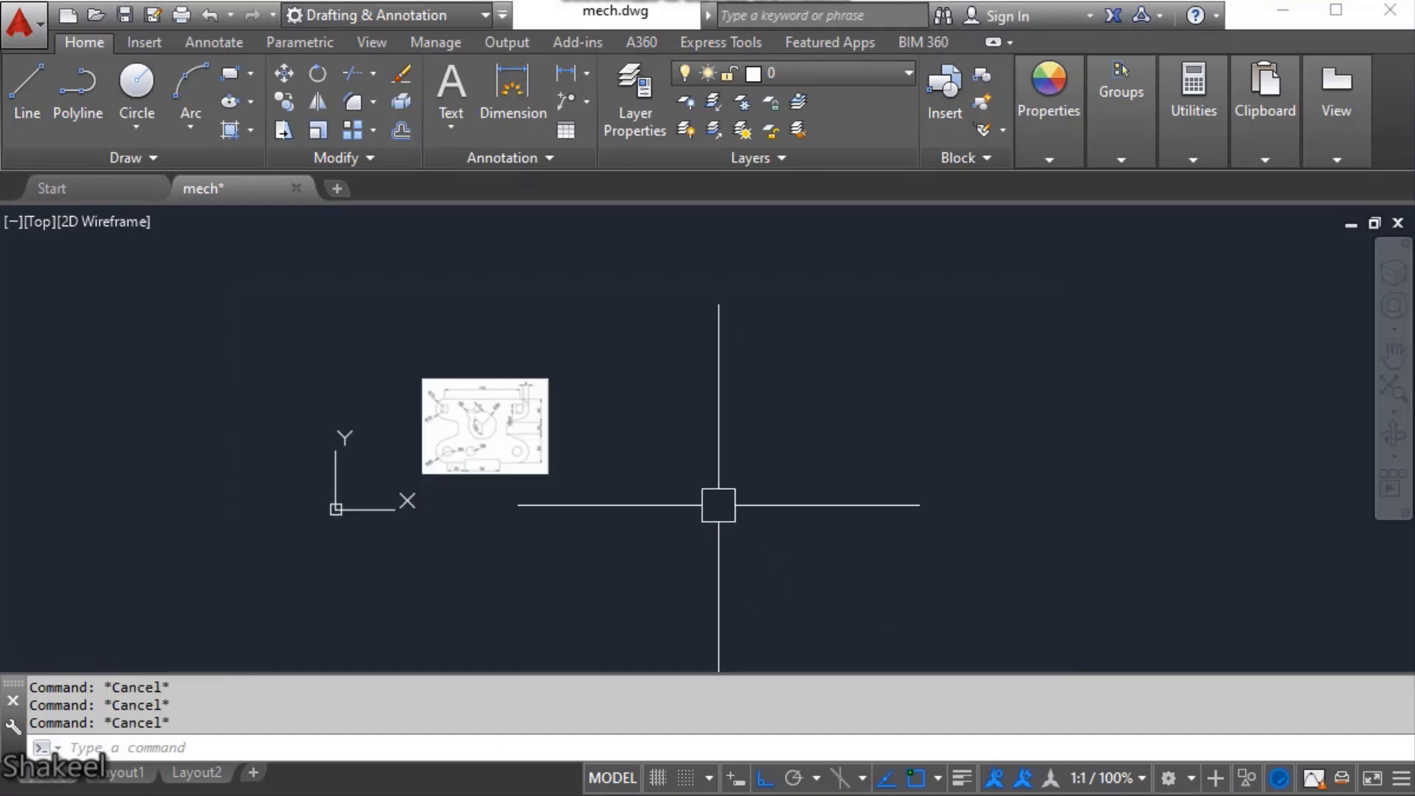
scroll(462, 479, "up", 5)
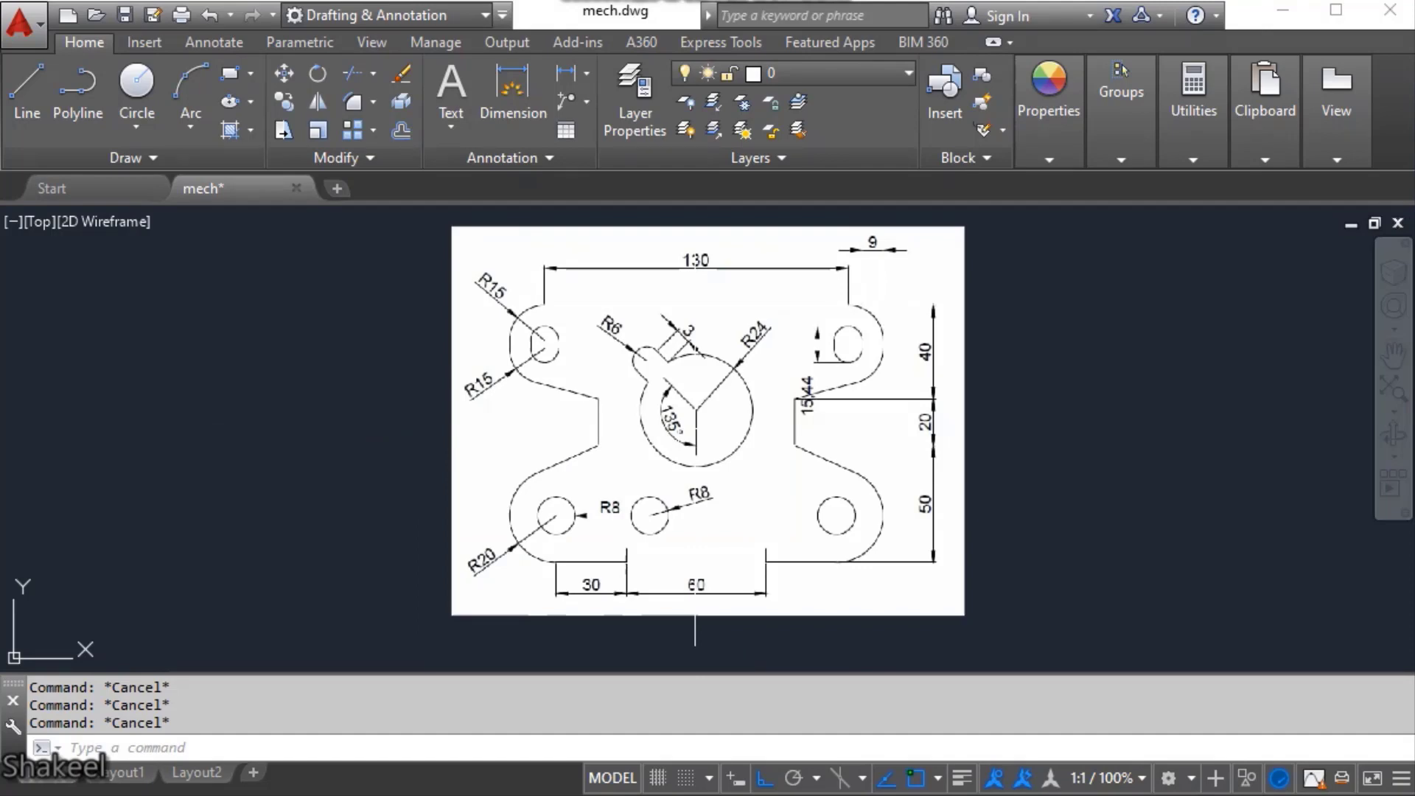
scroll(941, 401, "down", 2)
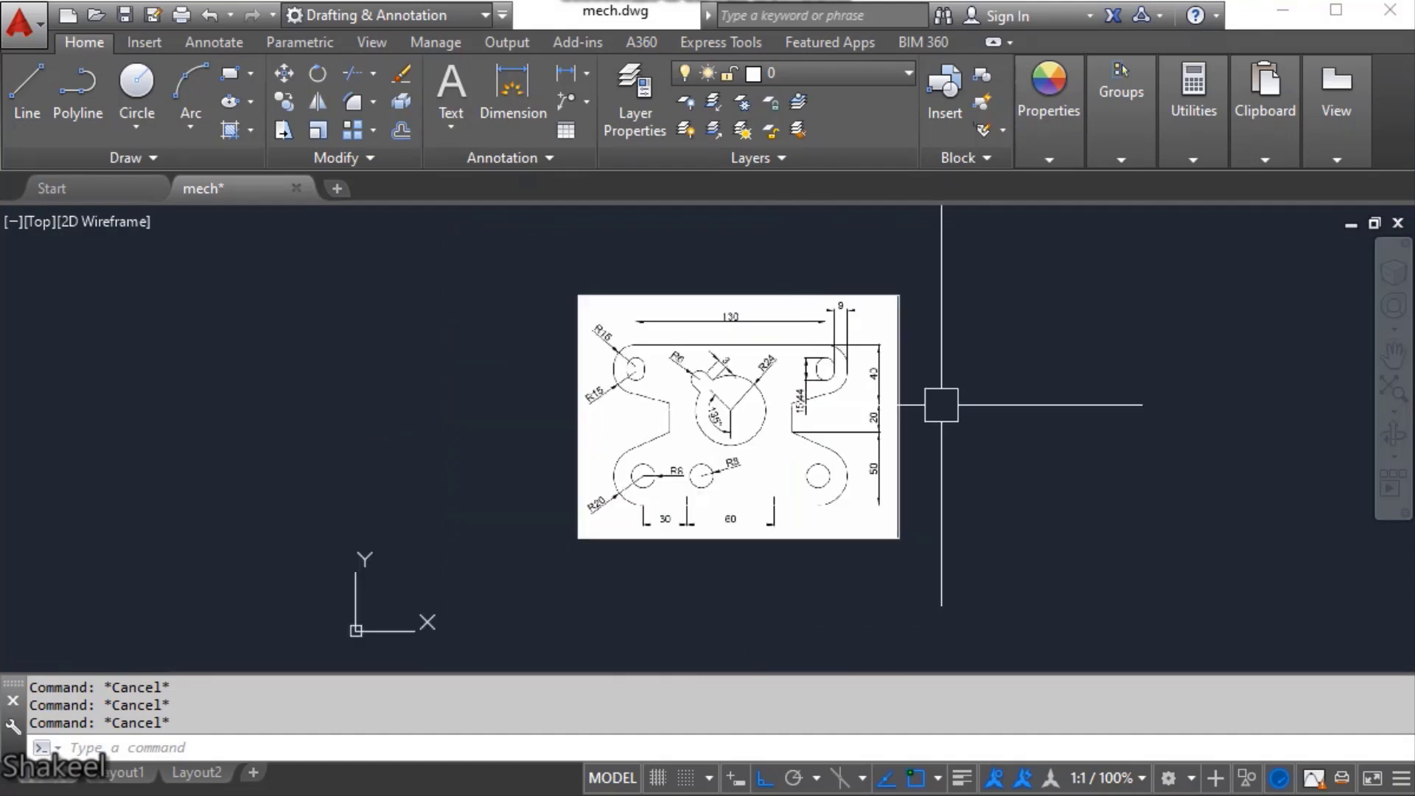
middle_click_drag(941, 401, 793, 407)
scroll(771, 405, "up", 2)
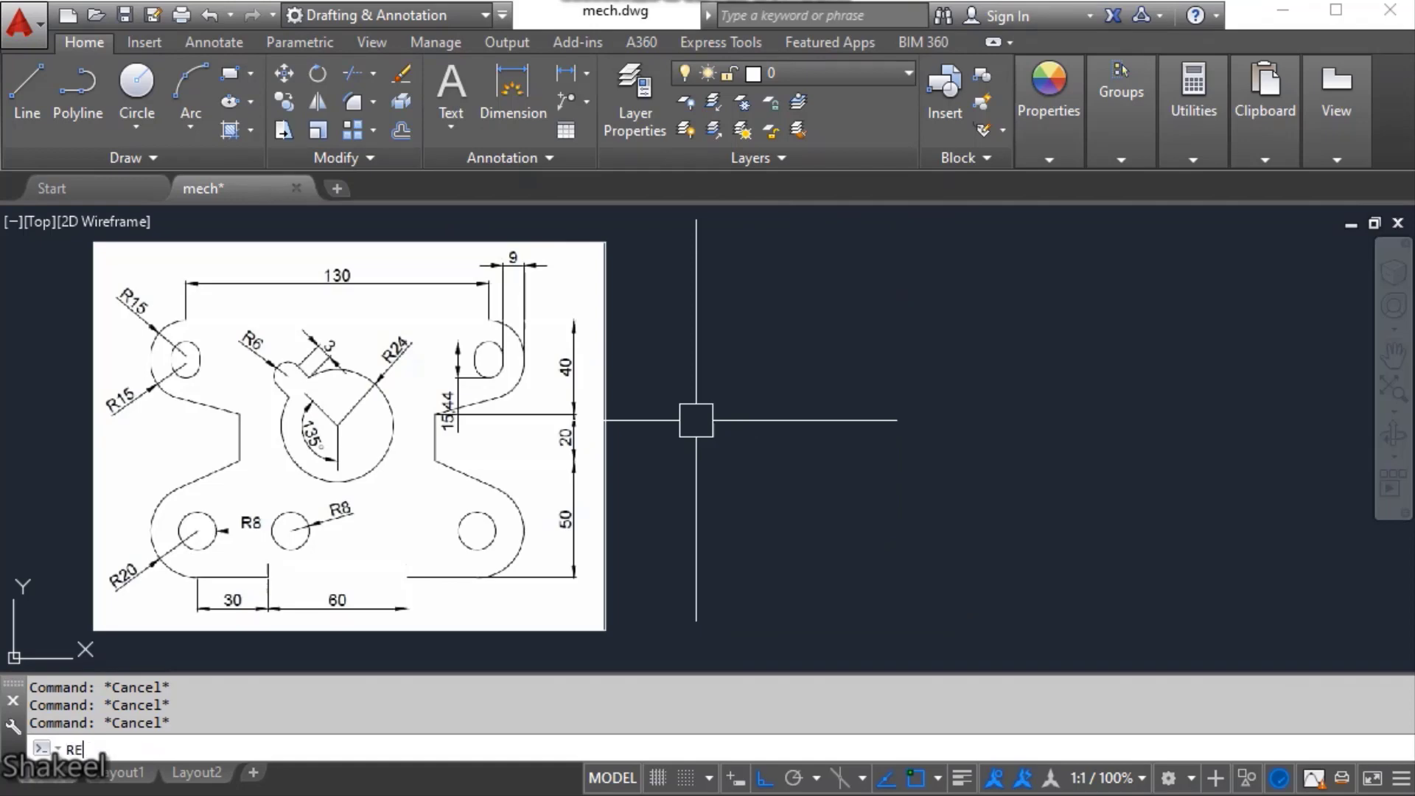
type("C")
key("Return")
left_click(703, 300)
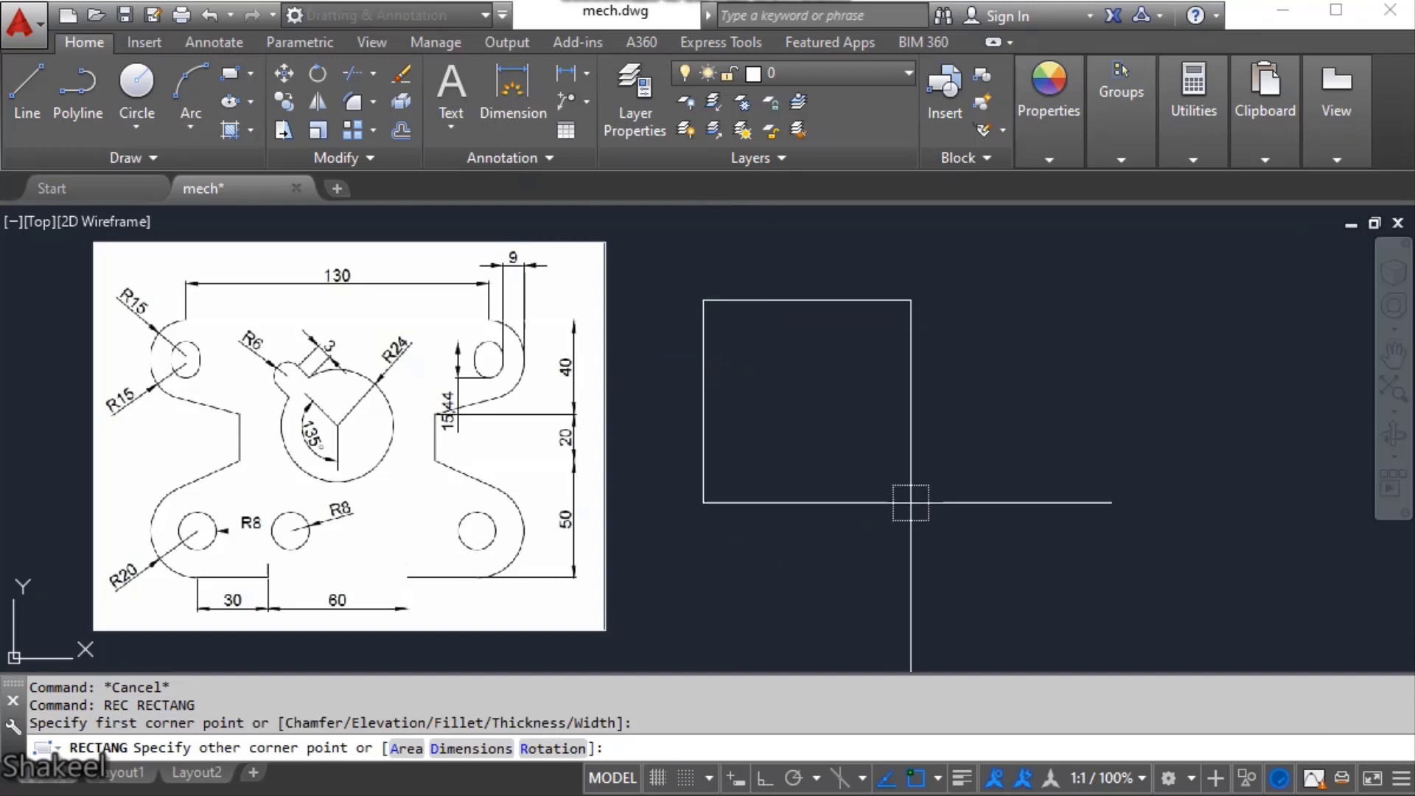
left_click(466, 748)
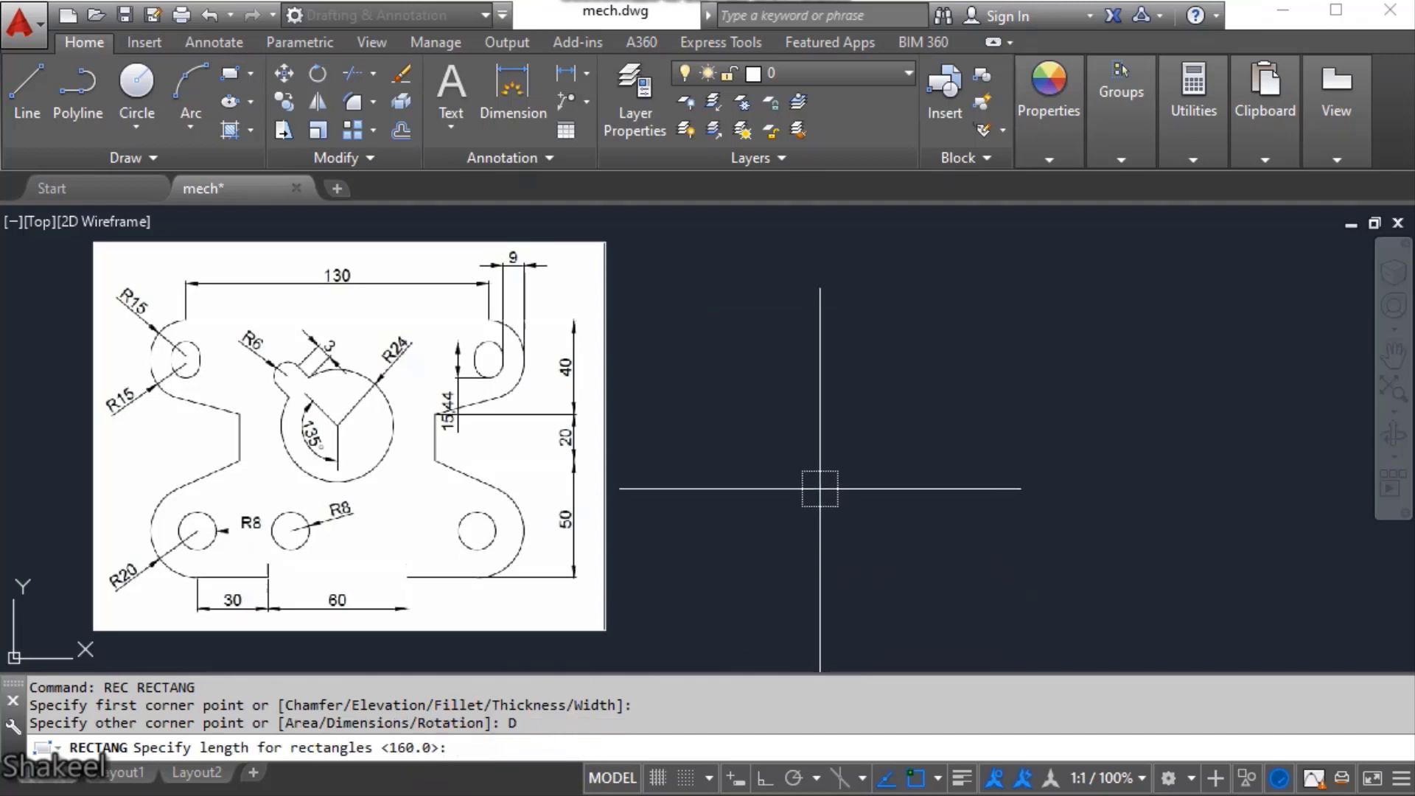
type("1")
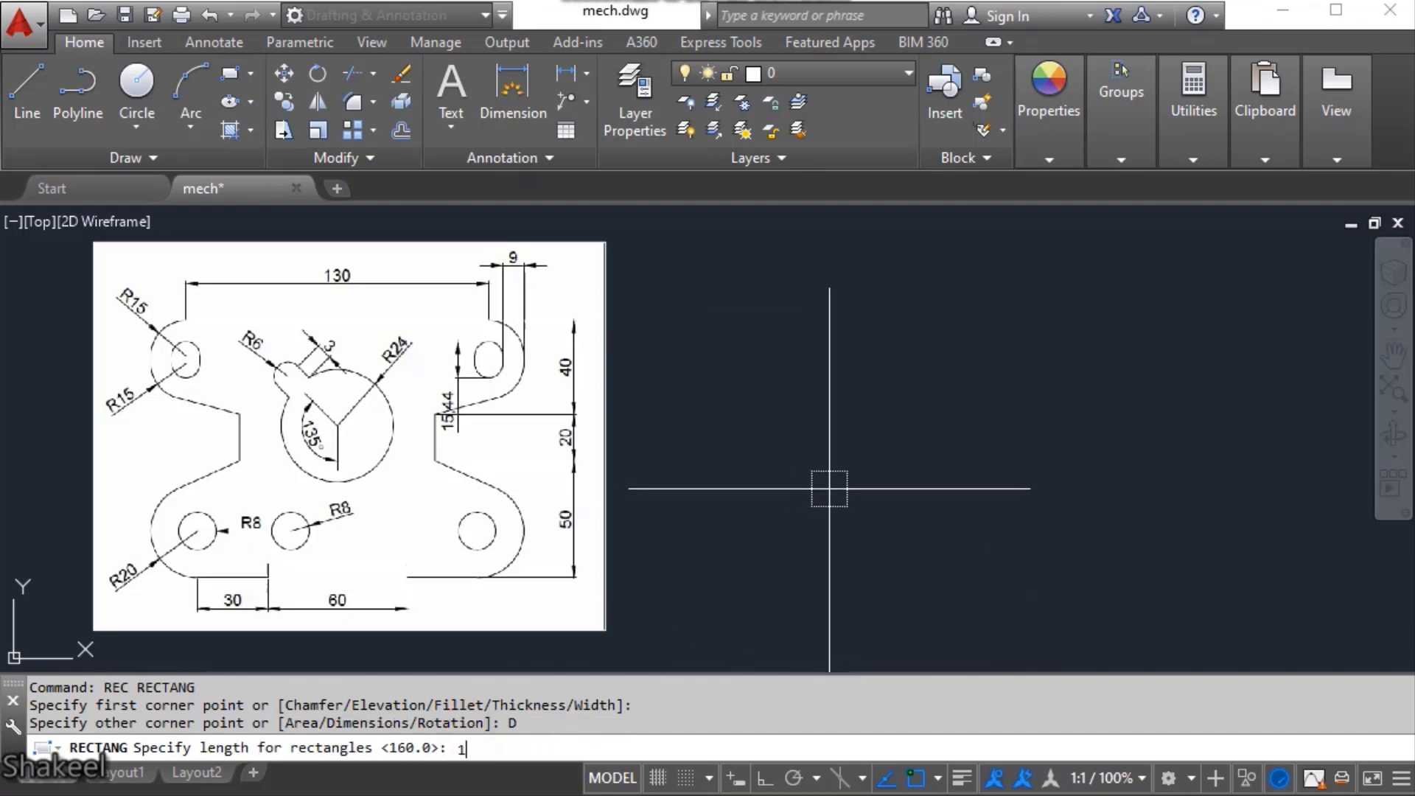
type("60")
key("Return")
type("110")
key("Return")
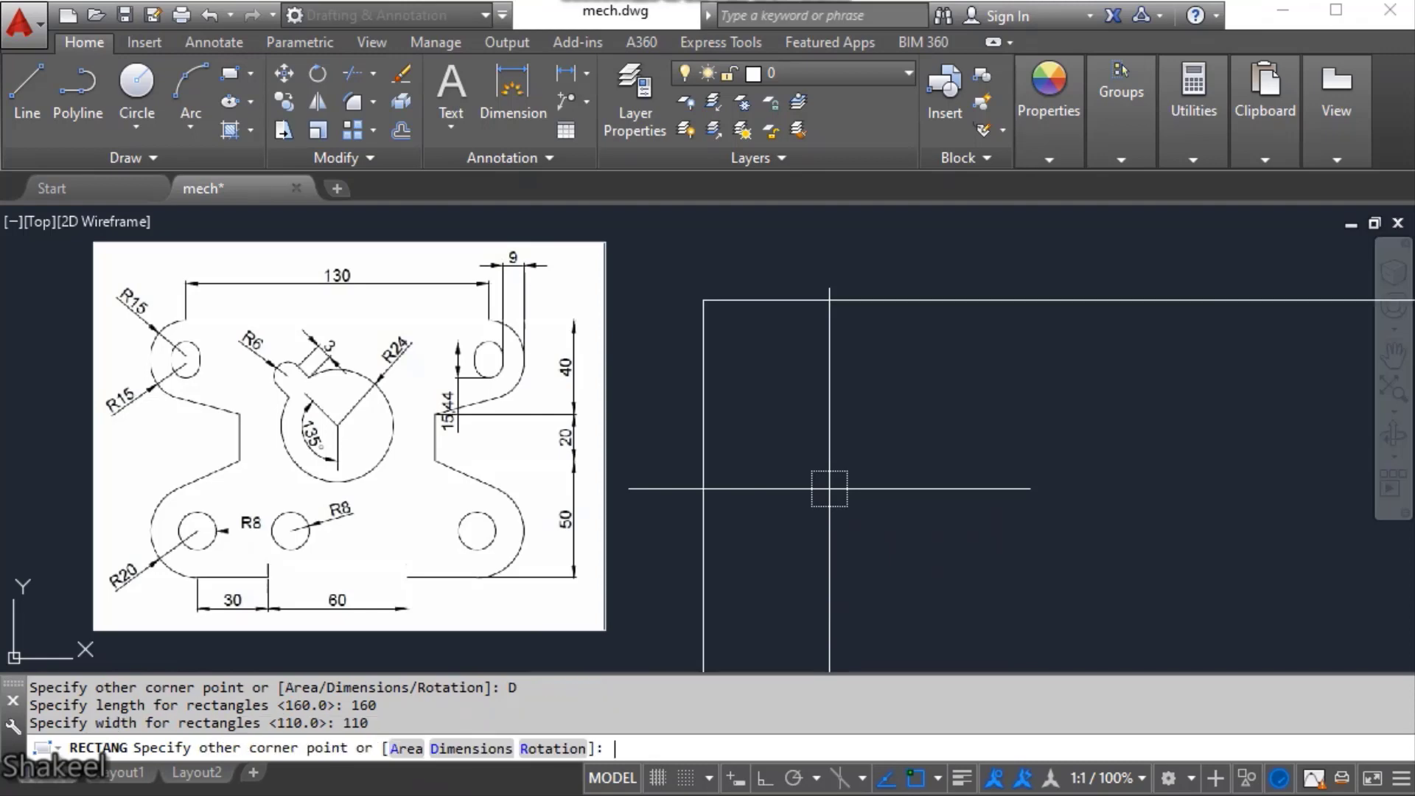
left_click(830, 488)
key("Return")
key("Escape")
scroll(707, 431, "down", 12)
key("Escape")
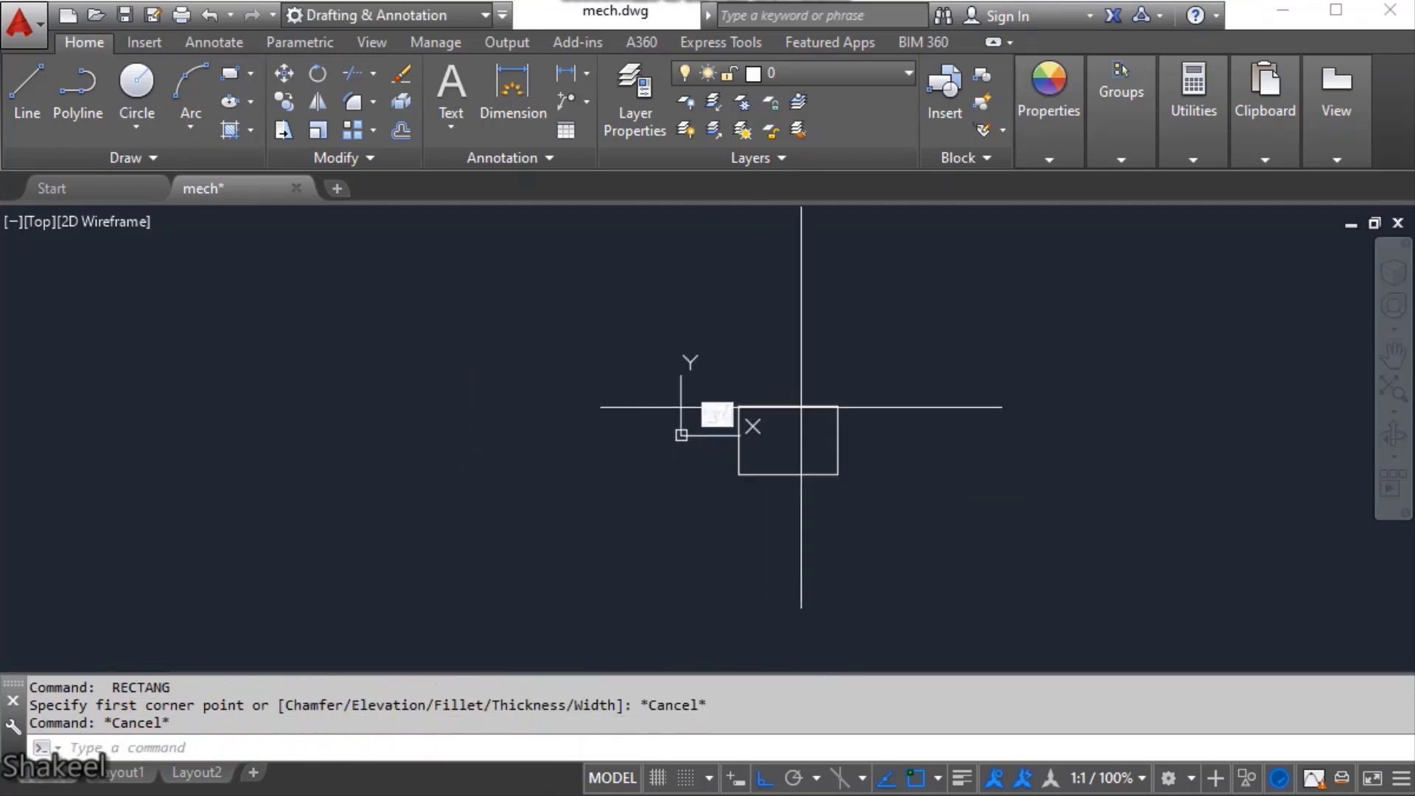
- Move the rectangle straight up by its own height, using the midpoint of its lower edge as the base point
left_click(800, 406)
type("m")
key("Return")
scroll(764, 482, "up", 2)
left_click(802, 470)
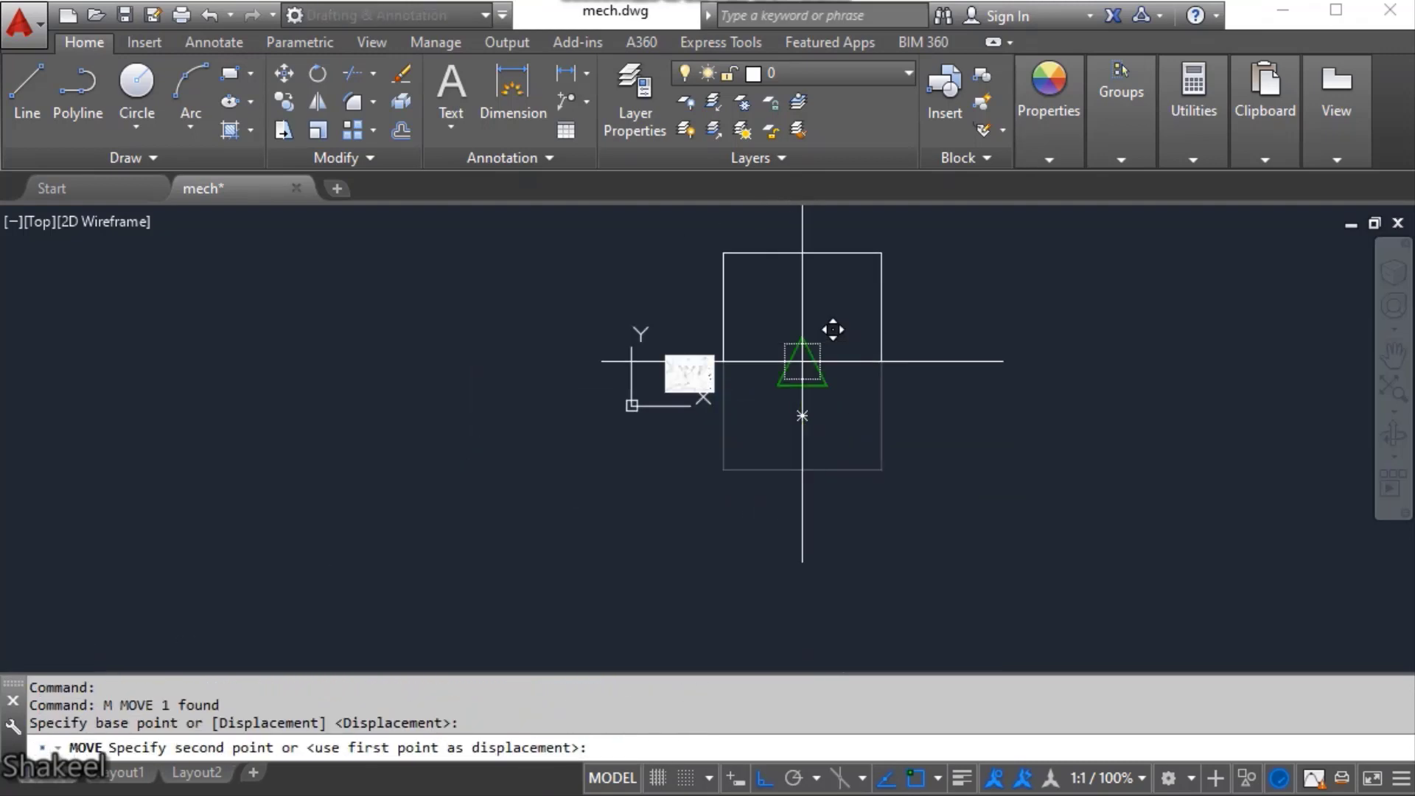
left_click(802, 361)
- Scale the reference image up to about four times its size about the midpoint of its right edge
scroll(713, 353, "up", 4)
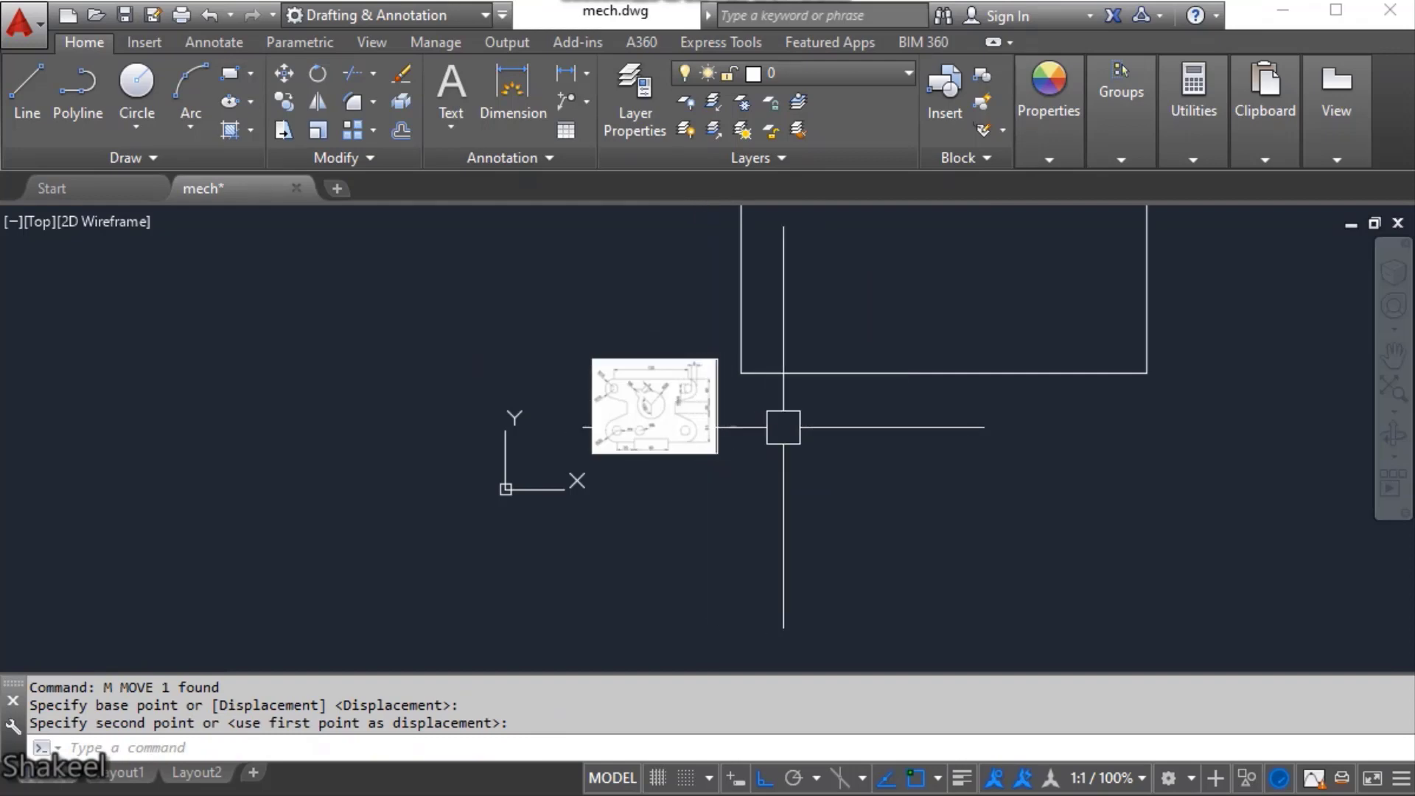
middle_click_drag(784, 426, 745, 508)
left_click(664, 480)
type("sc")
key("Return")
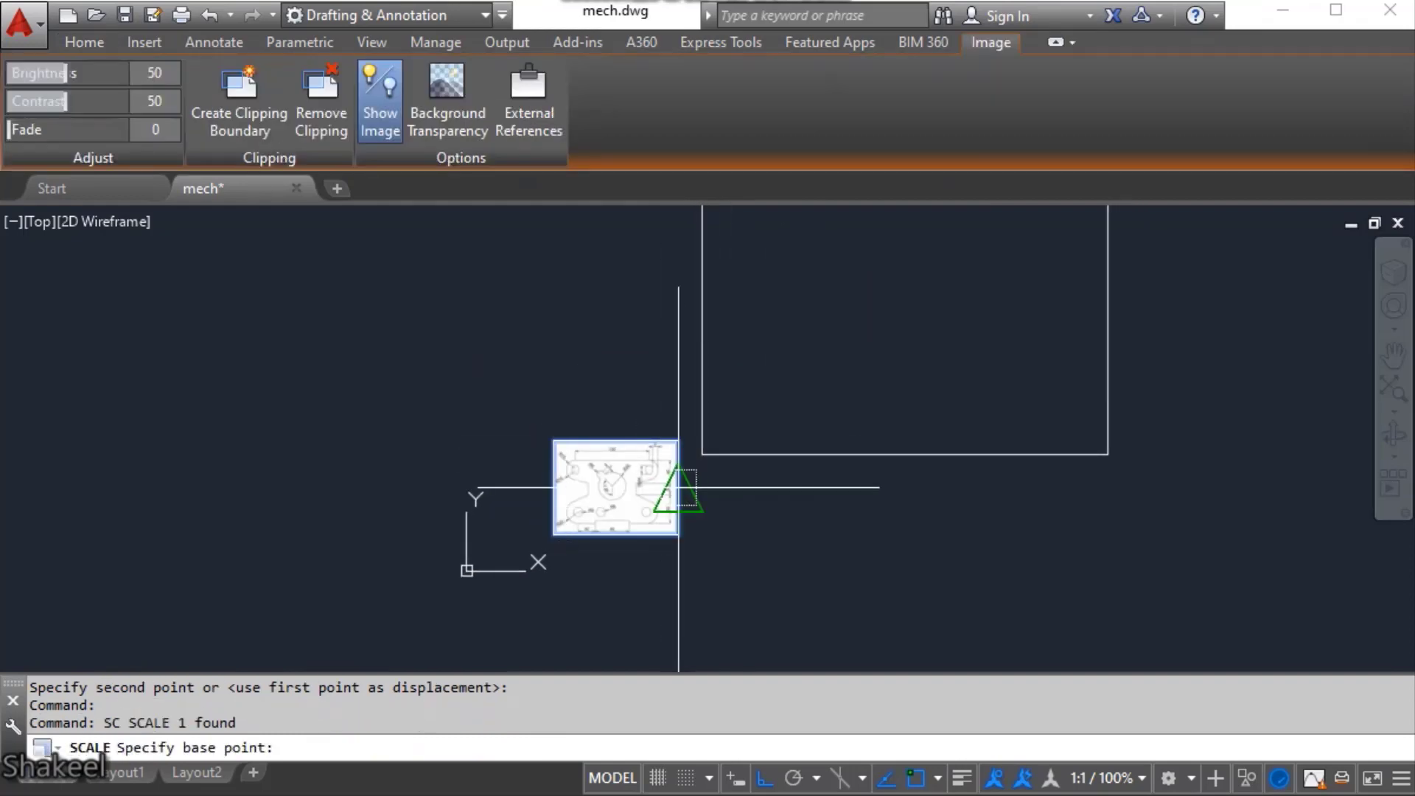
left_click(678, 487)
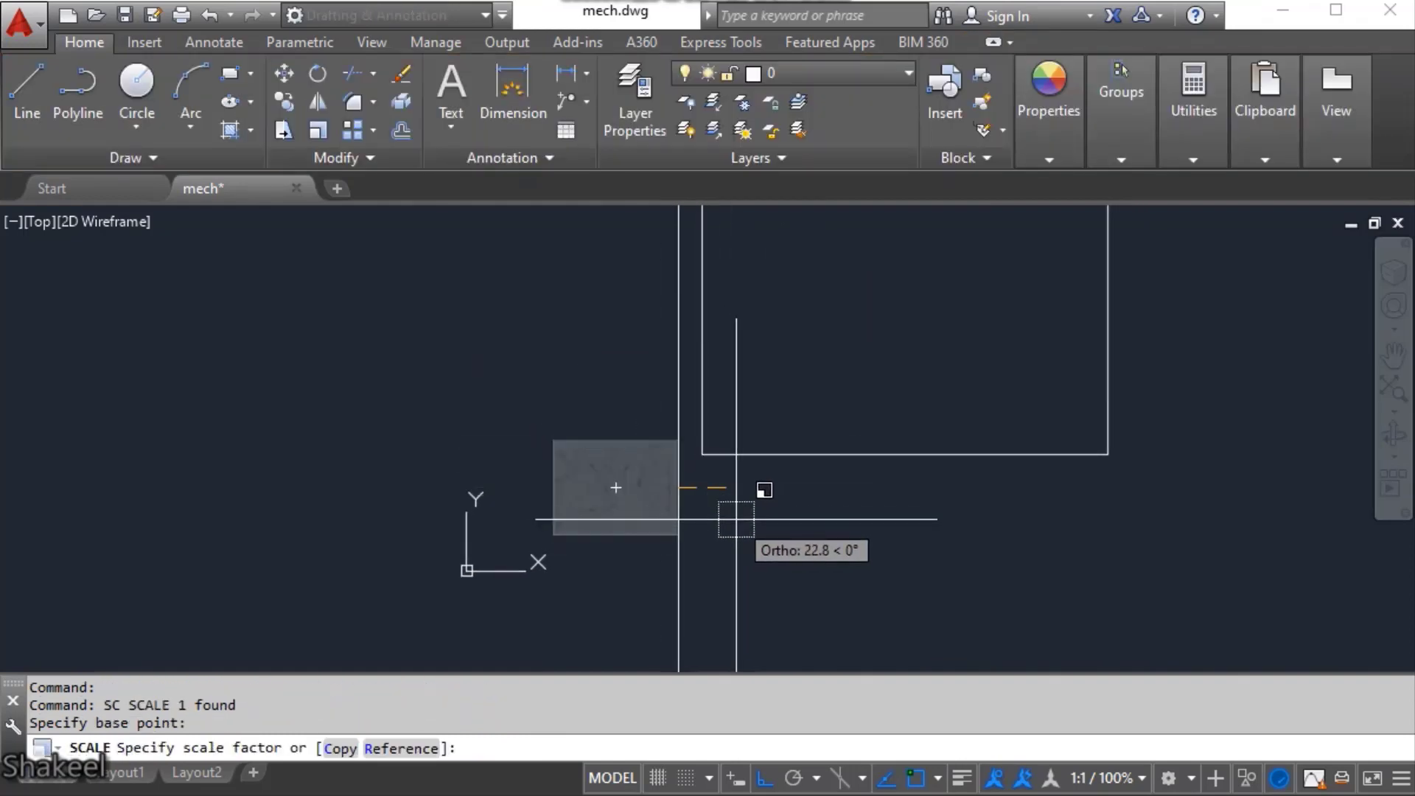
type("2")
key("Return")
left_click(678, 487)
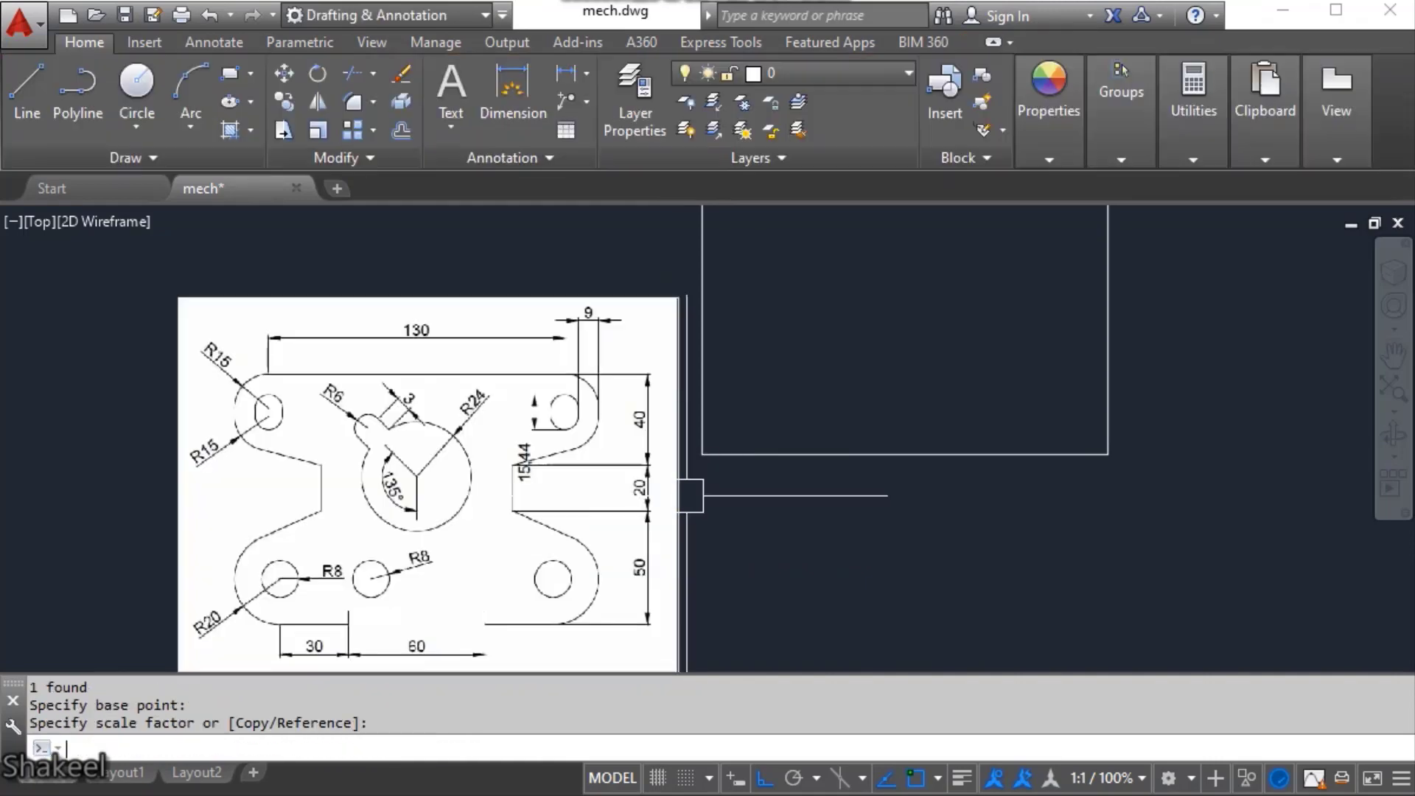
- Move the enlarged reference image straight up so it sits level beside the rectangle
left_click(675, 483)
scroll(679, 483, "down", 4)
type("m")
key("Return")
left_click(590, 595)
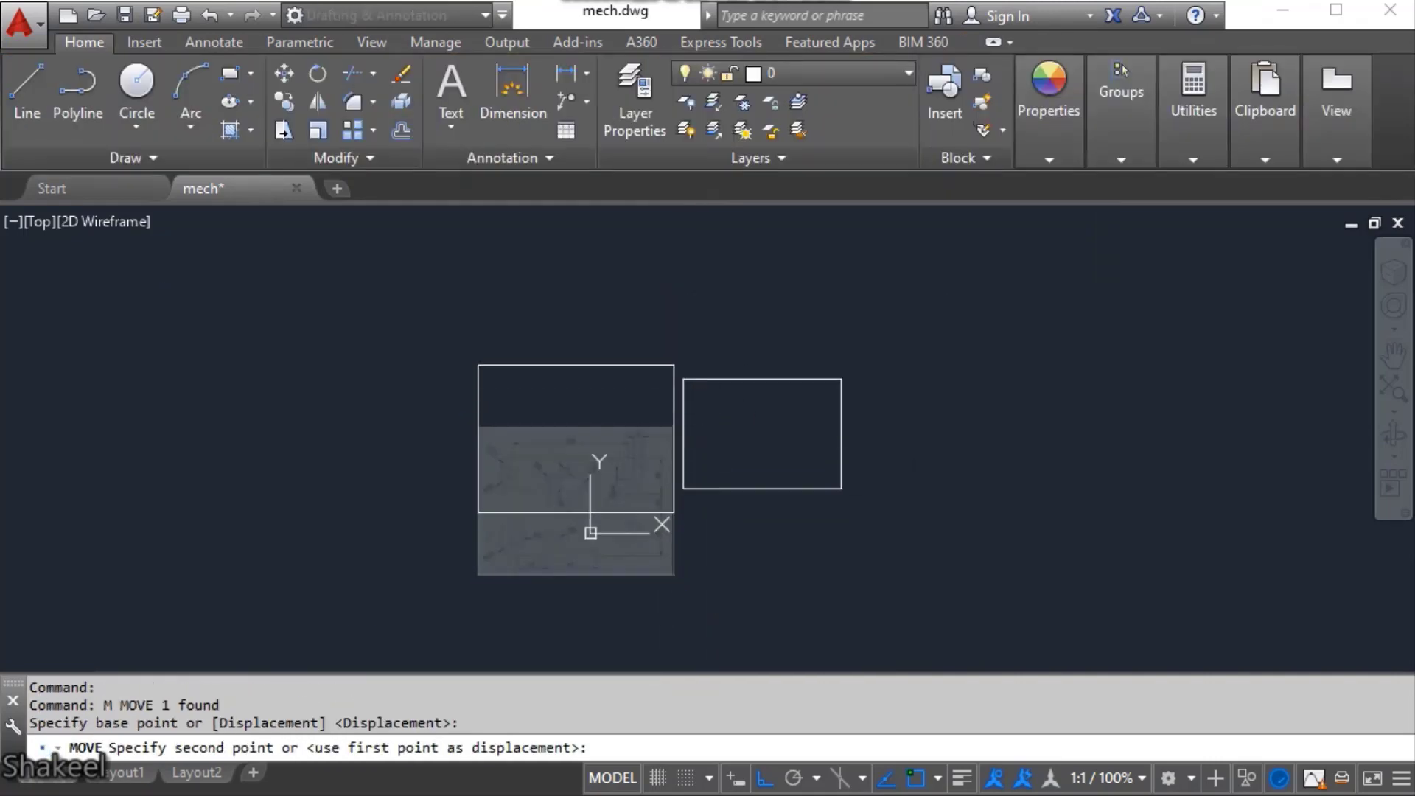
key("Escape")
scroll(652, 464, "up", 4)
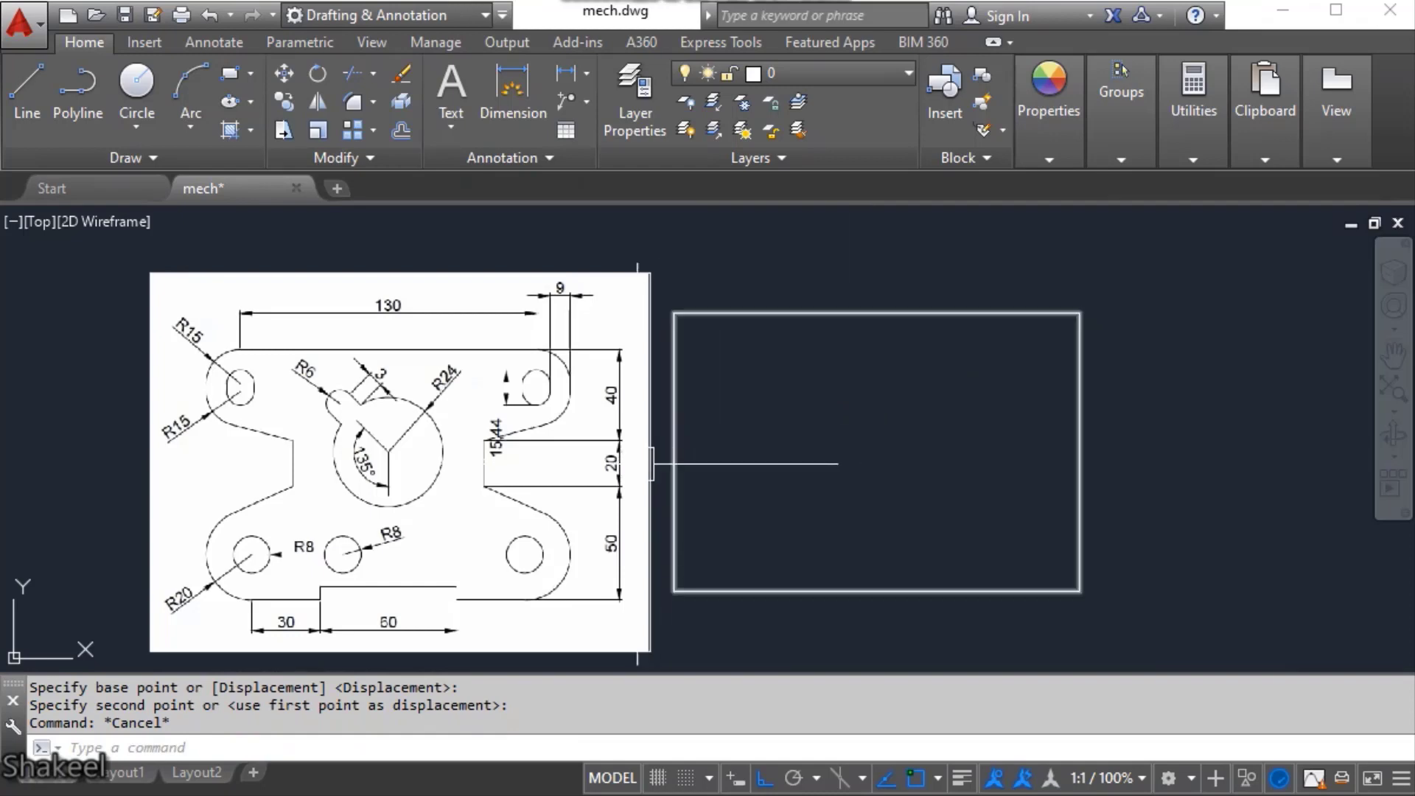
key("Escape")
- Explode the rectangle into separate lines
scroll(637, 427, "up", 1)
scroll(663, 405, "down", 3)
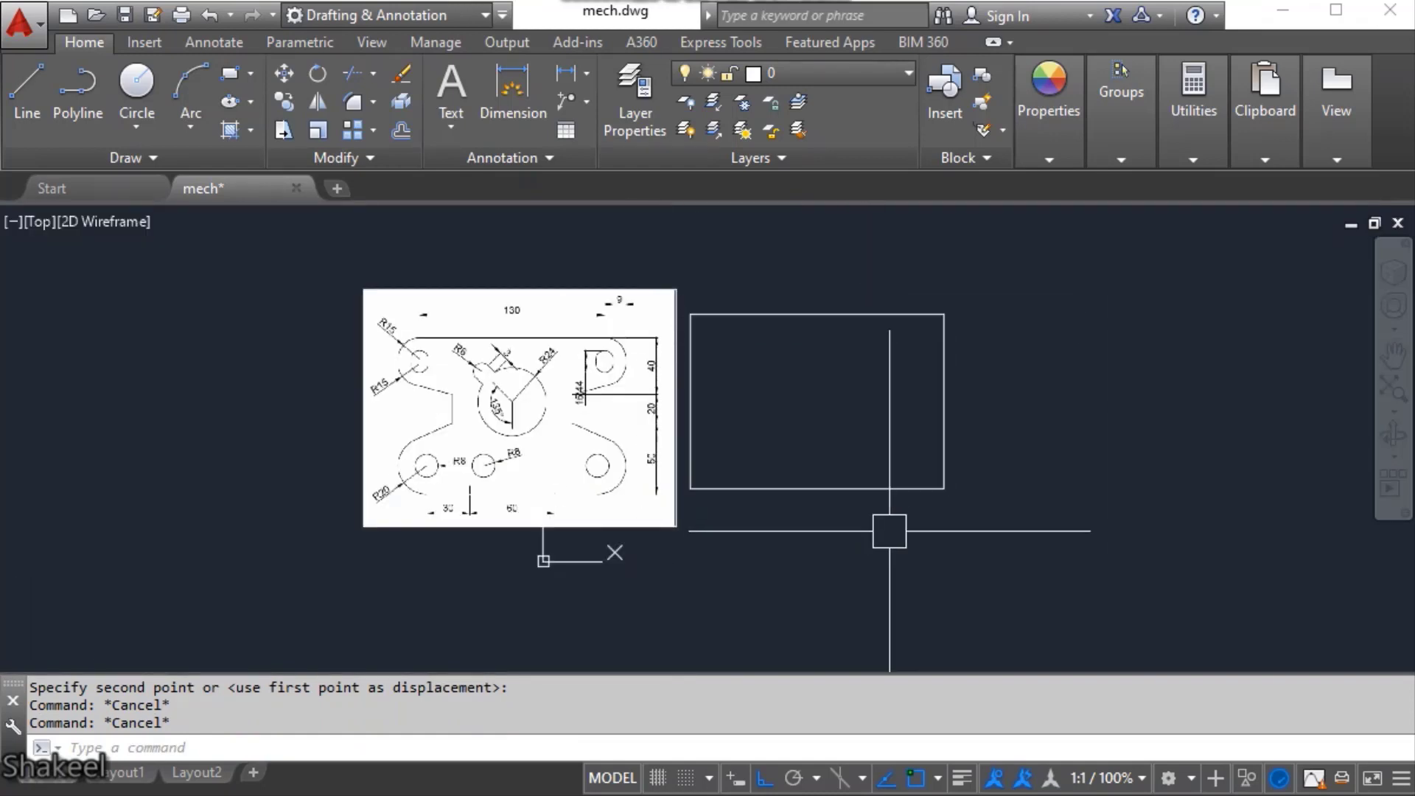
scroll(632, 404, "up", 3)
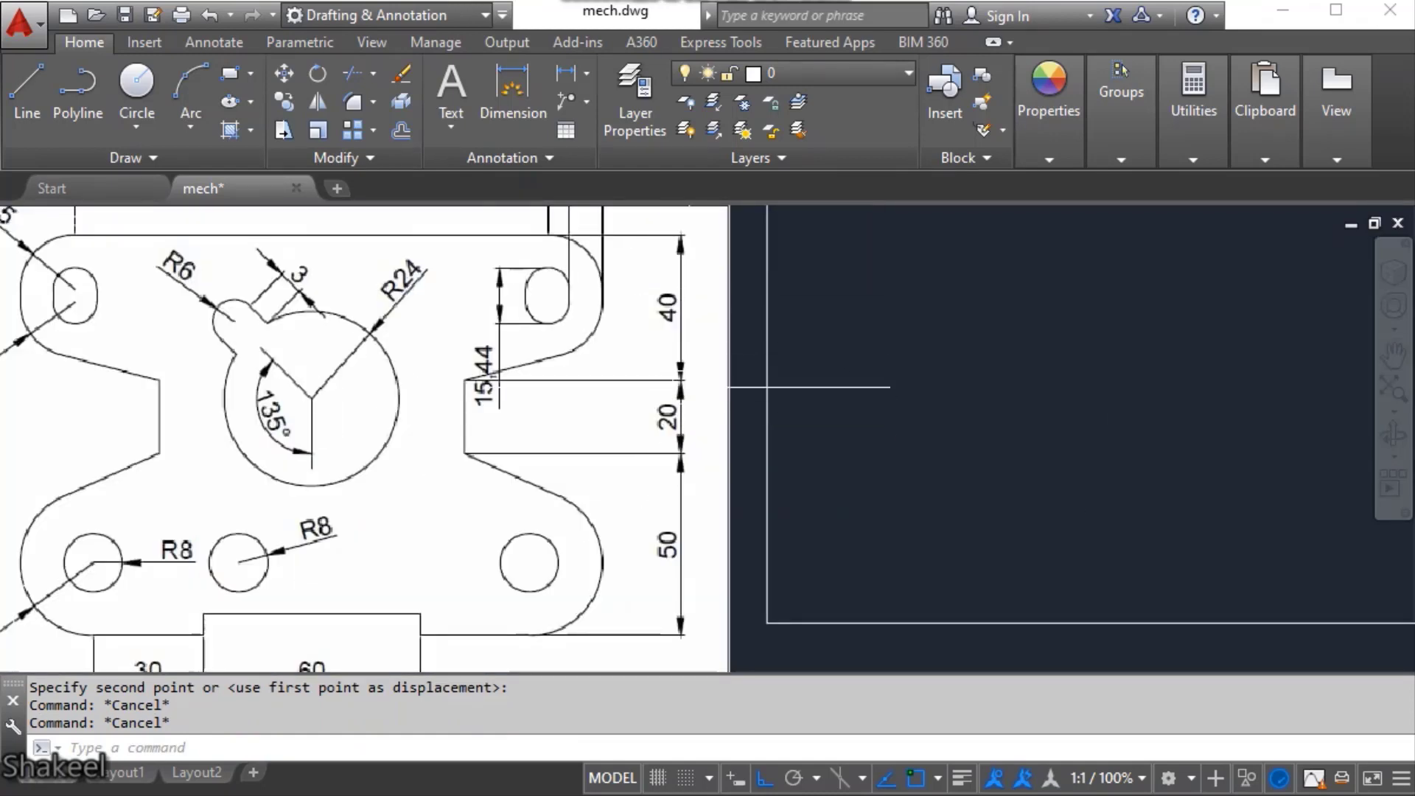
scroll(605, 440, "down", 4)
key("Escape")
left_click(902, 329)
type("x")
key("Return")
key("Escape")
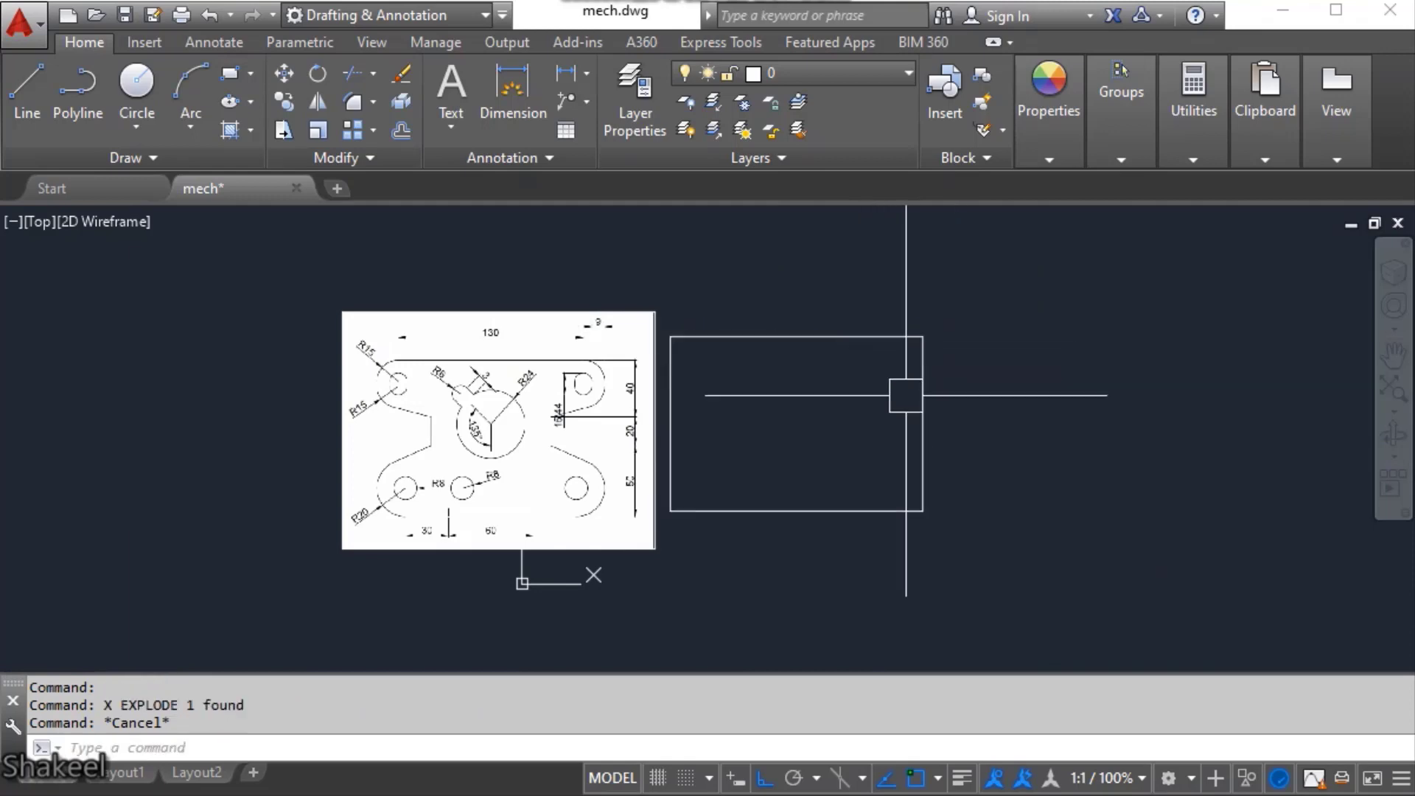
type("o")
key("Return")
left_click(922, 337)
type("40")
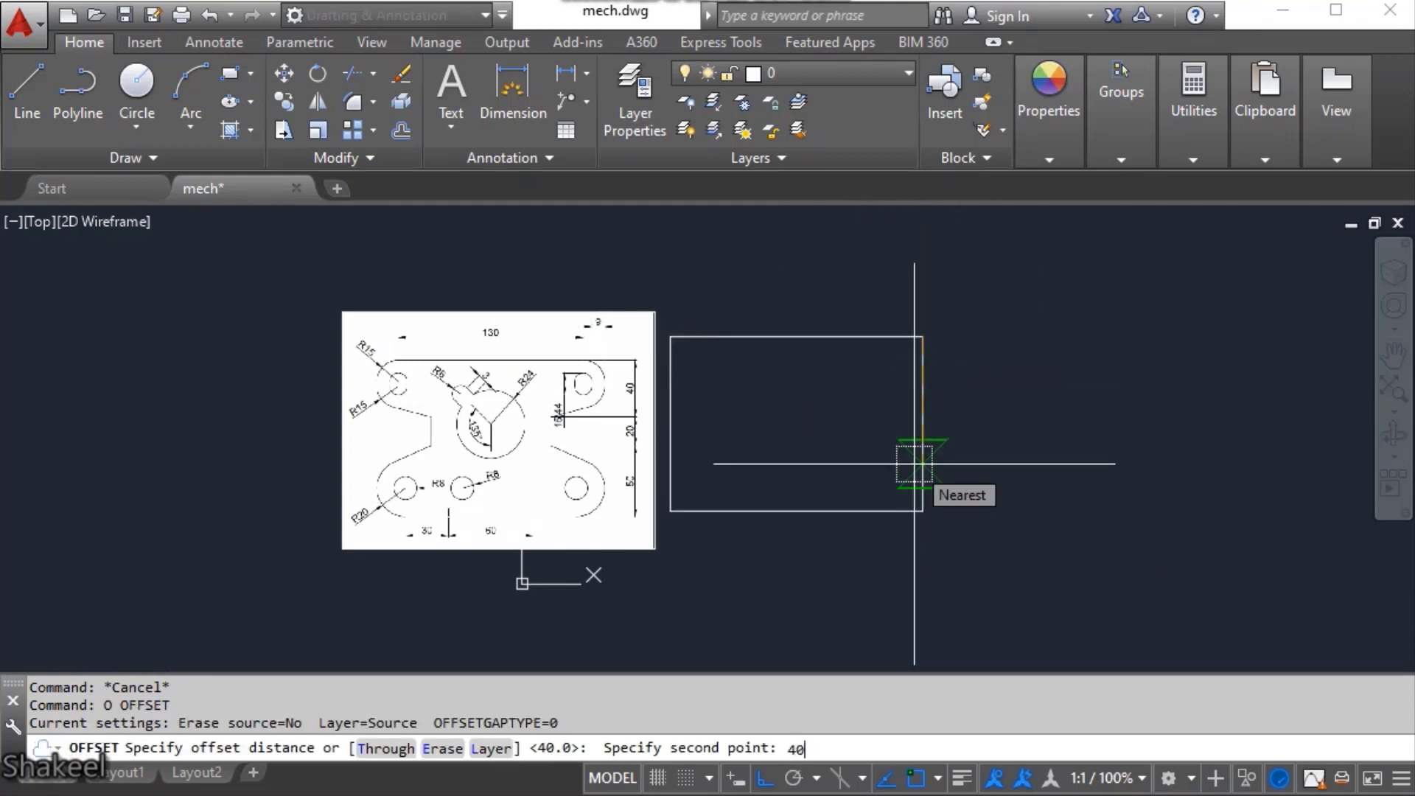
key("Return")
key("Escape")
key("Escape")
type("o")
key("Return")
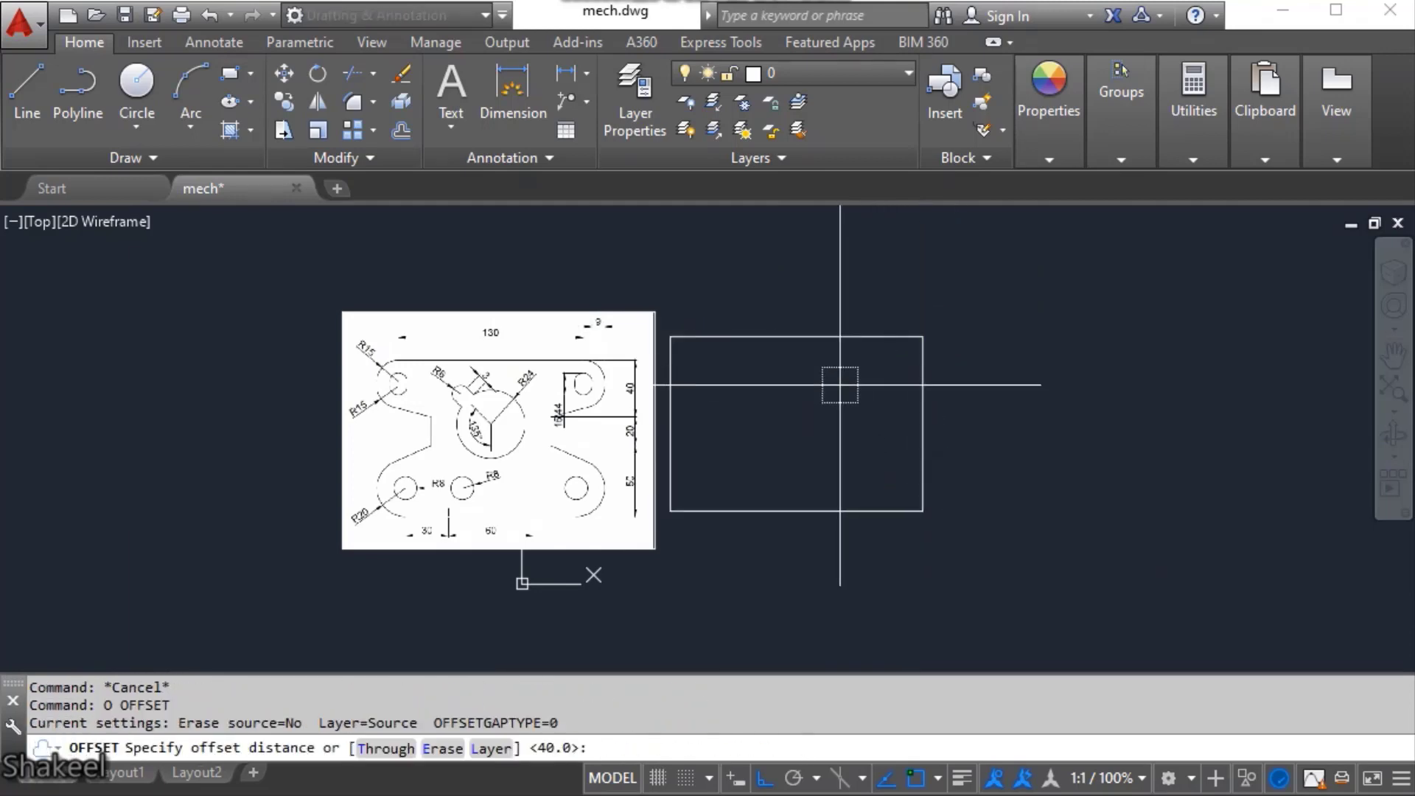
key("Escape")
- Offset the rectangle's upper edge 40 downward into the rectangle
type("o")
key("Return")
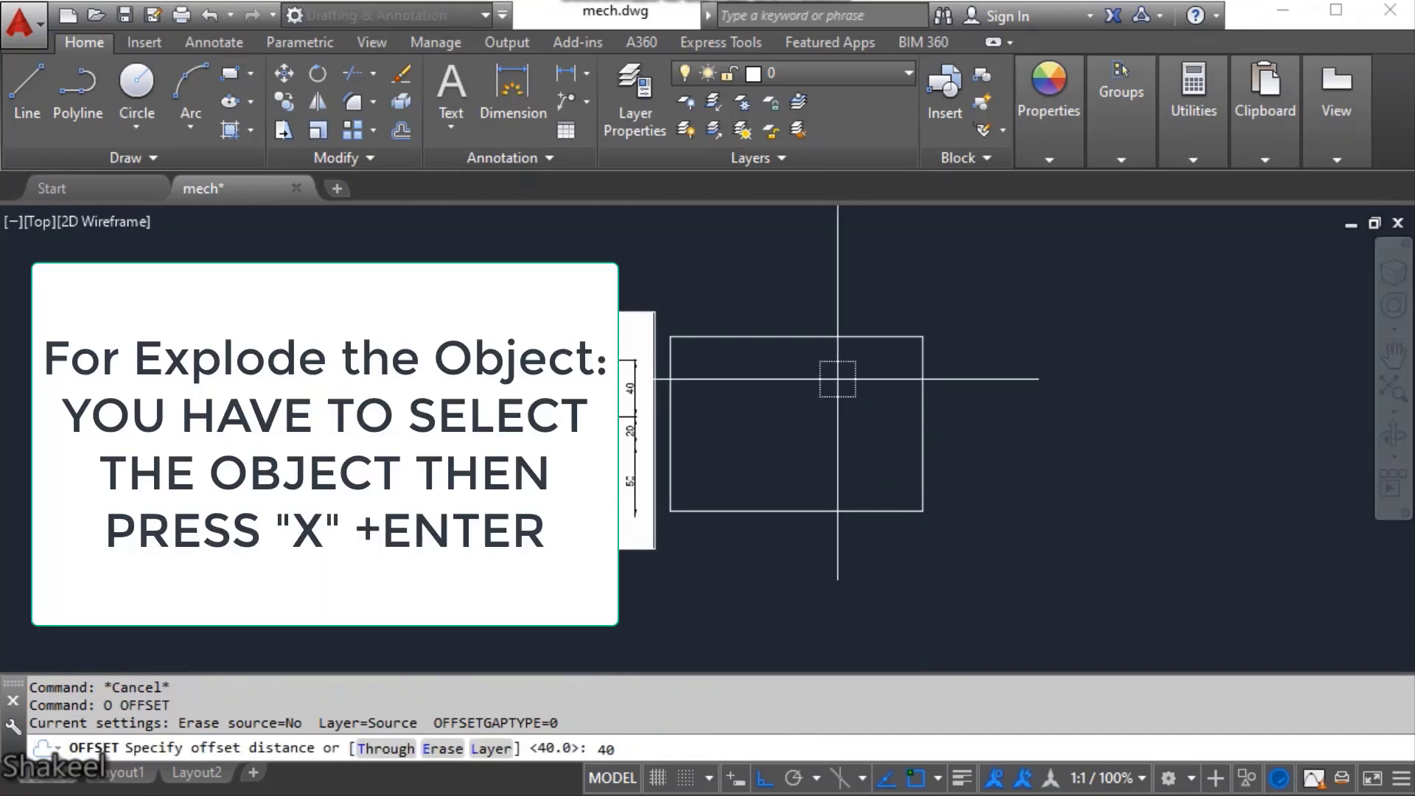
type("40")
key("Return")
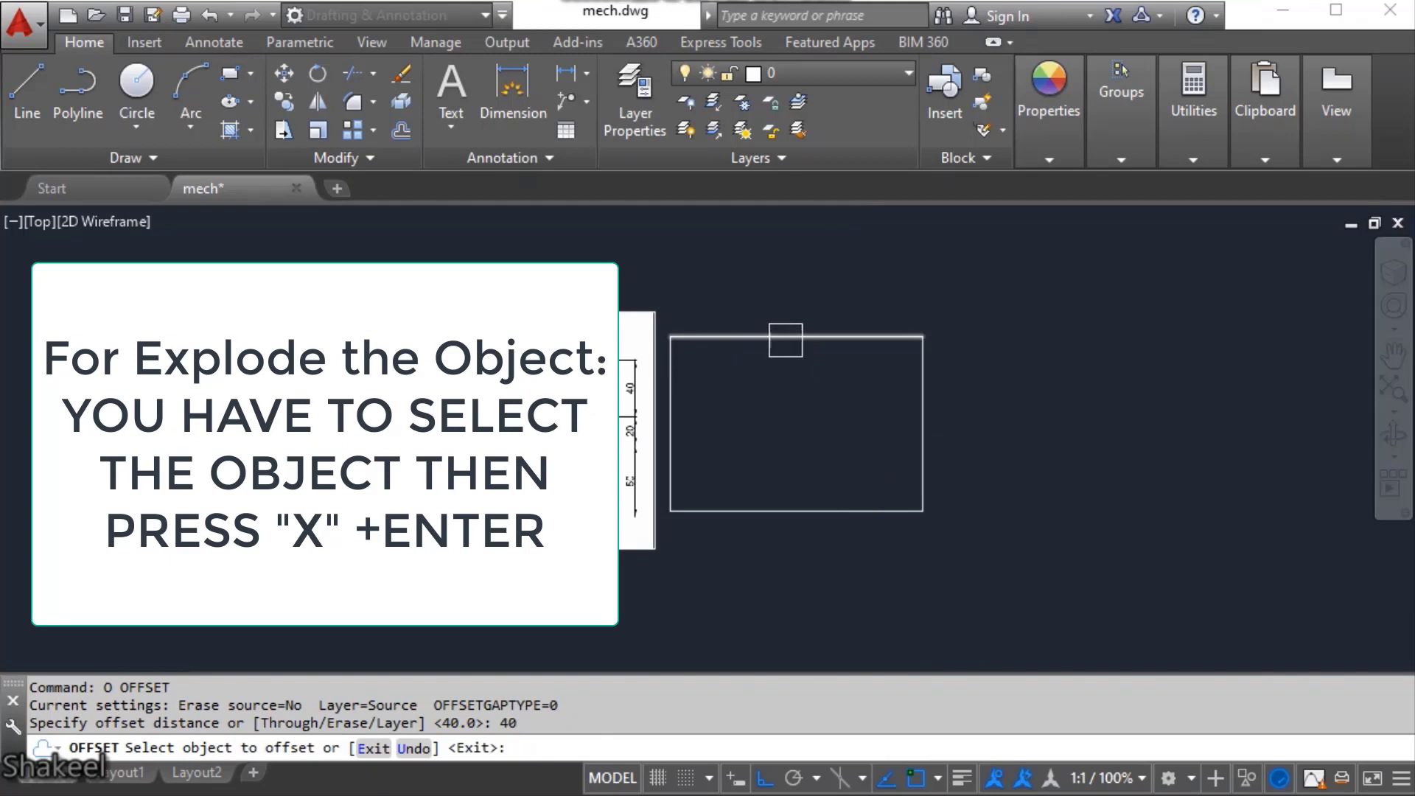
left_click(843, 337)
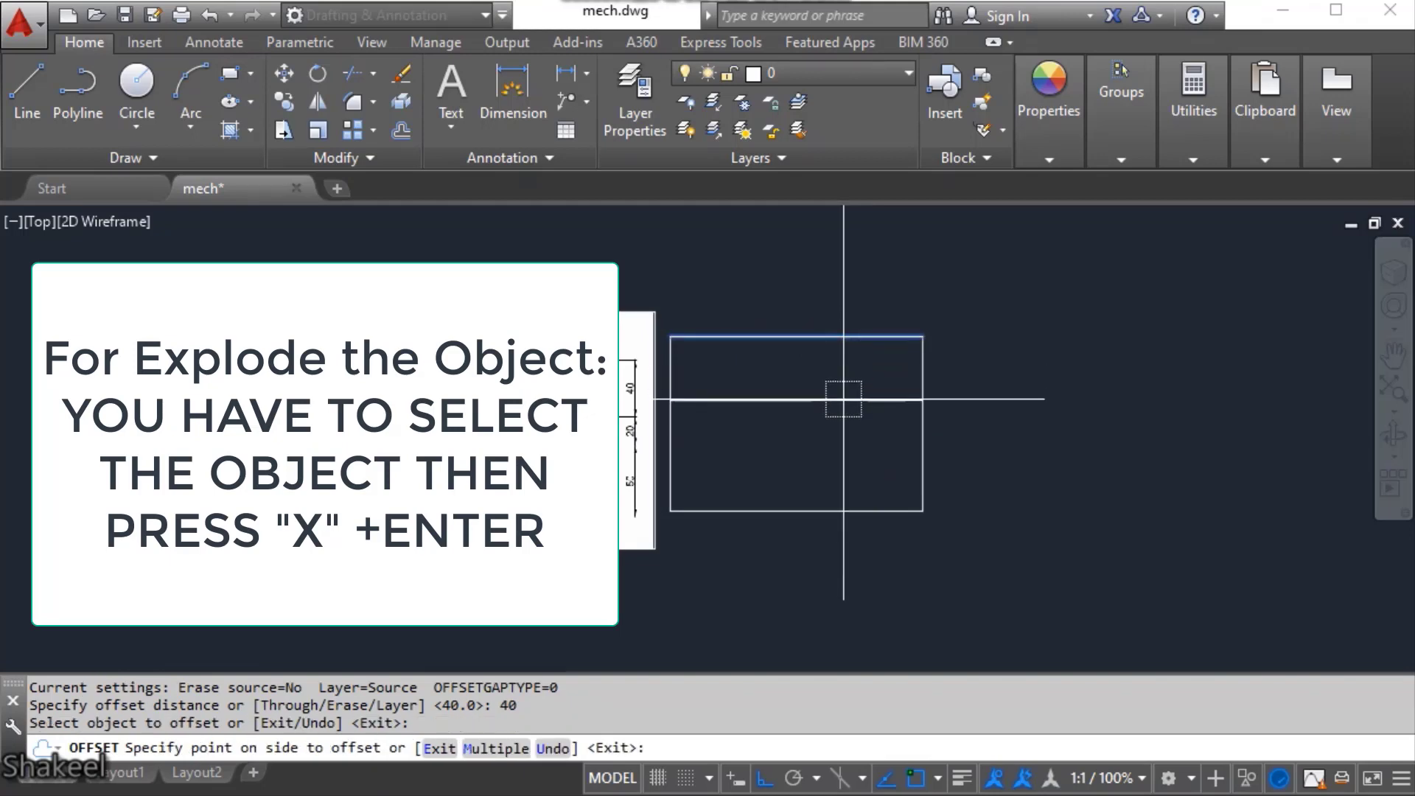
left_click(860, 442)
key("Escape")
- Offset the new horizontal line inside the rectangle a further 20 downward
scroll(859, 444, "up", 2)
key("Escape")
type("o")
key("Return")
type("2")
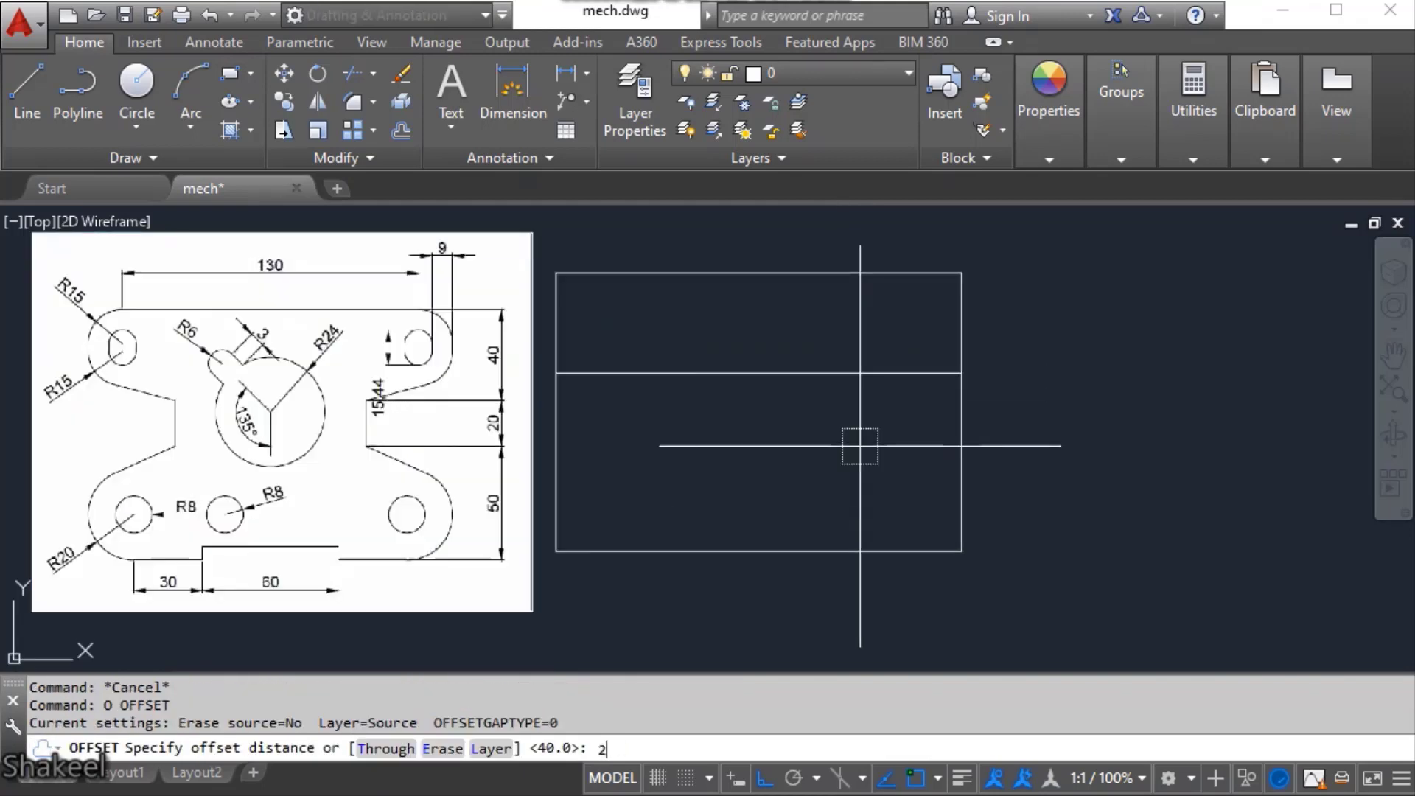
type("0")
key("Return")
left_click(861, 373)
left_click(880, 442)
key("Escape")
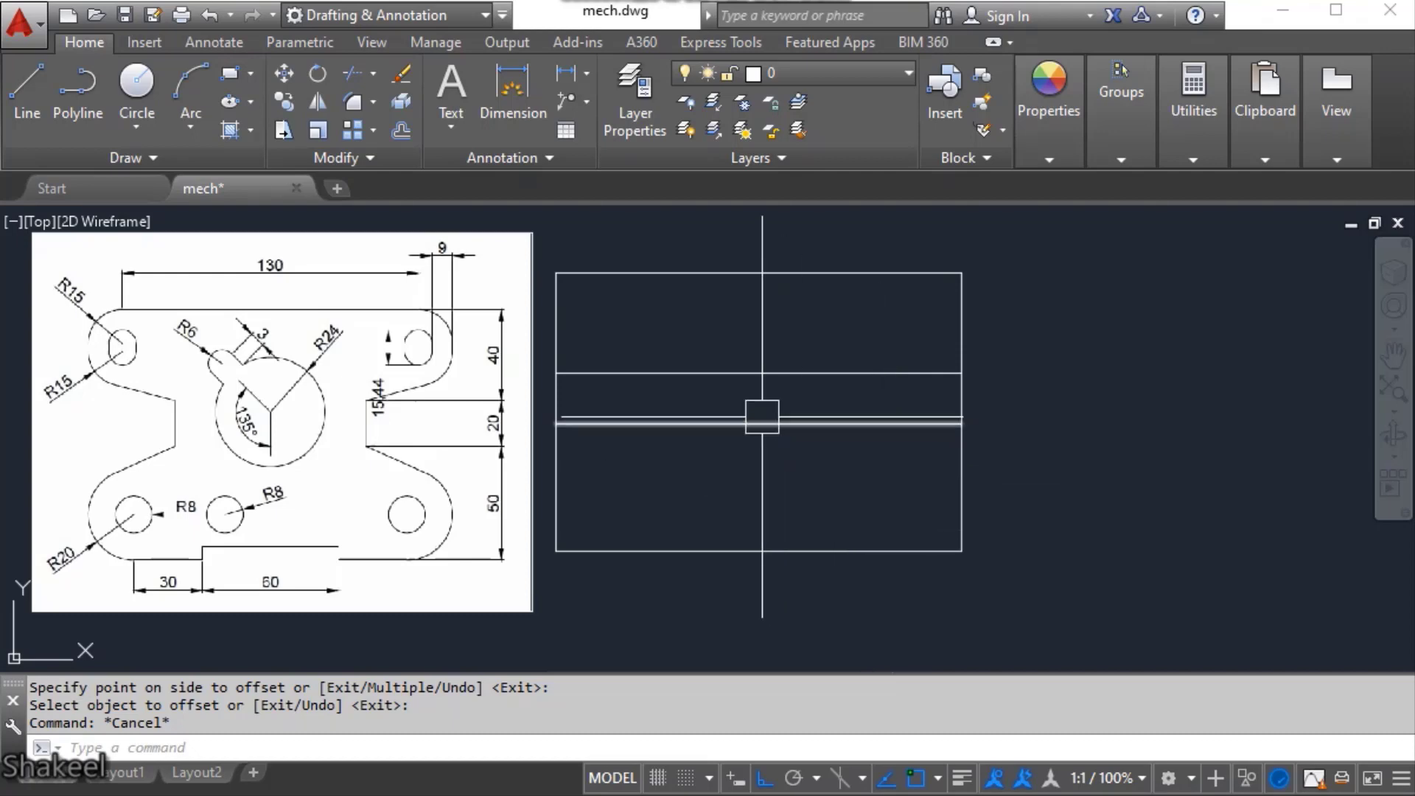
- Draw a vertical centre line from the midpoint of the rectangle's lower edge to its upper edge
middle_click_drag(695, 423, 734, 420)
key("Escape")
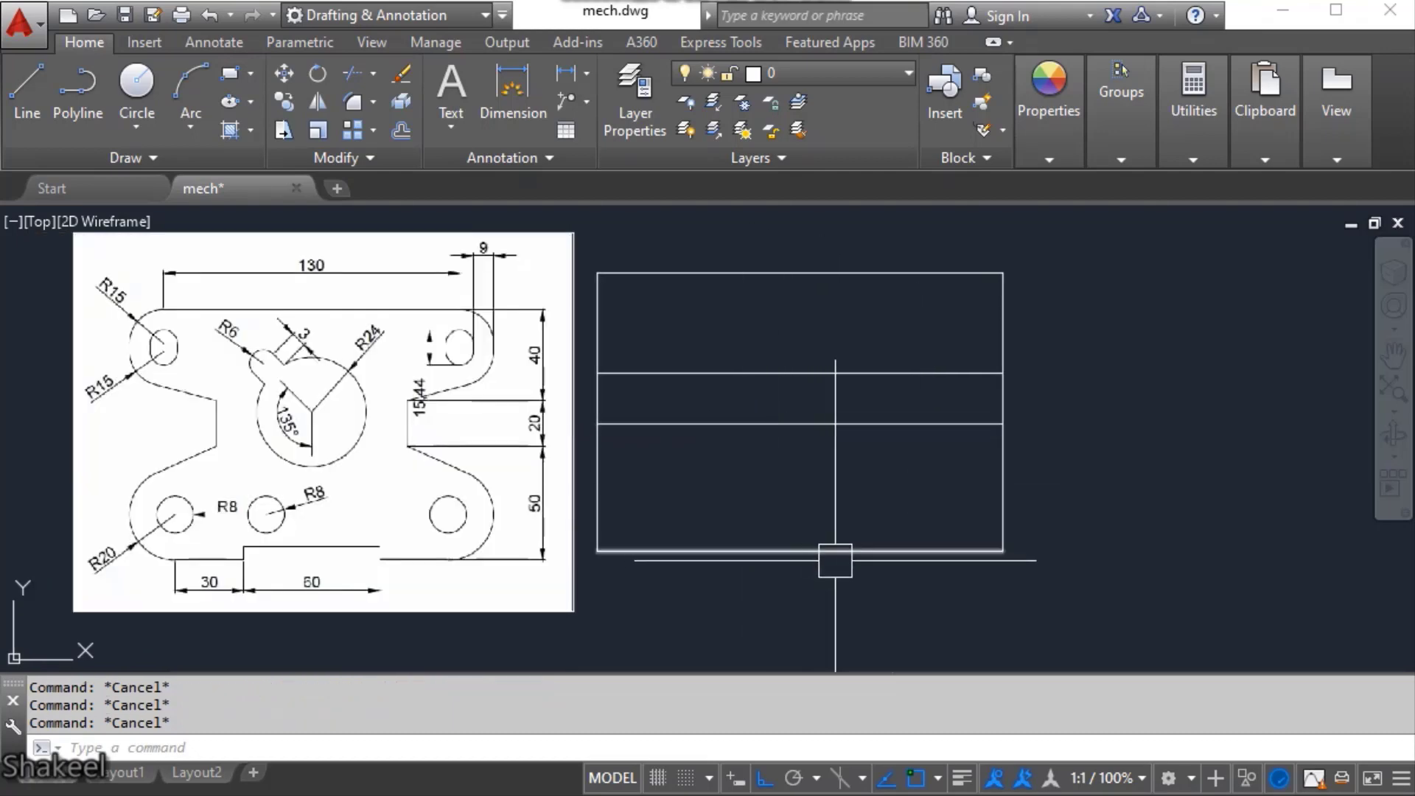
type("l")
key("Return")
left_click(799, 552)
left_click(799, 273)
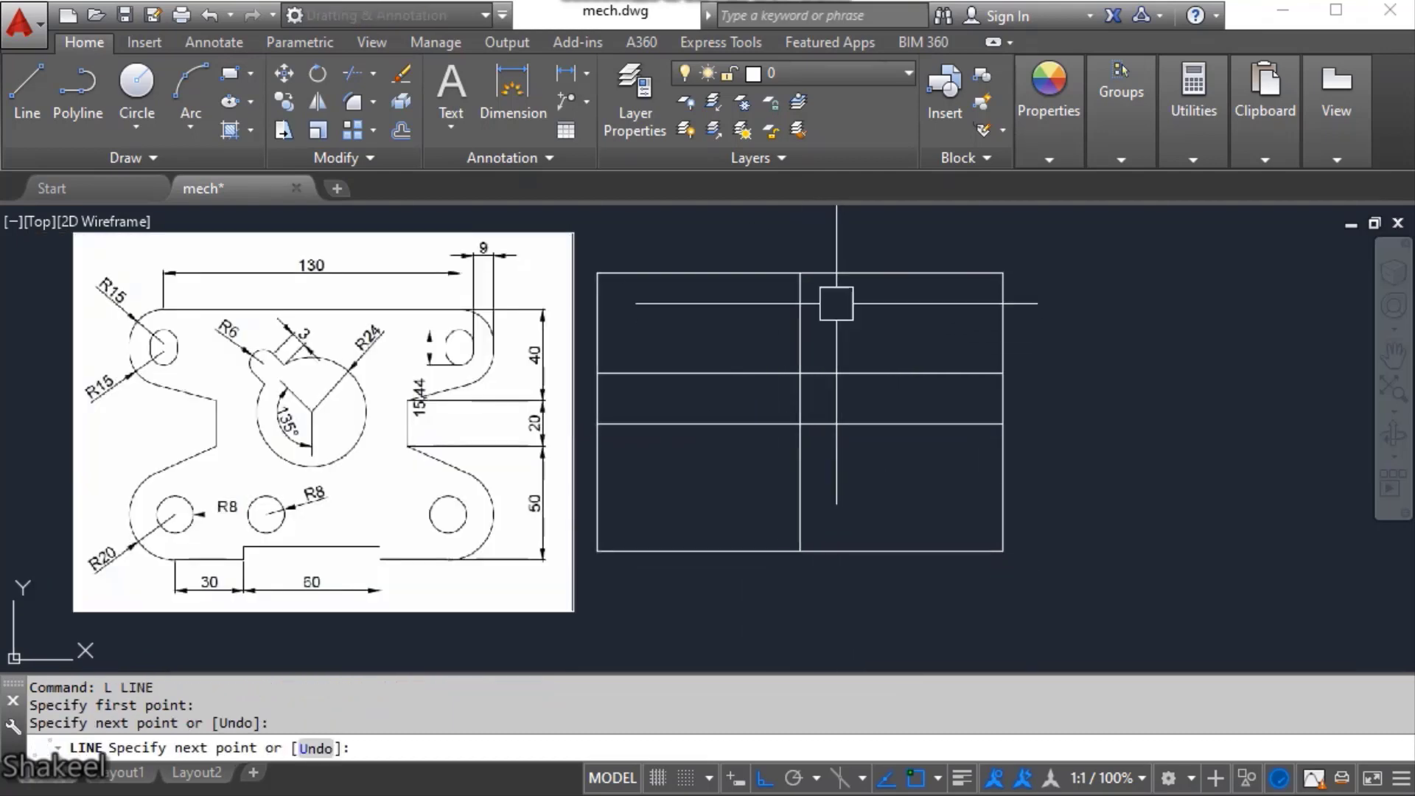
key("Escape")
- Examine the dimensions of the notch along the lower edge of the plate in the reference image
middle_click_drag(821, 543, 816, 515)
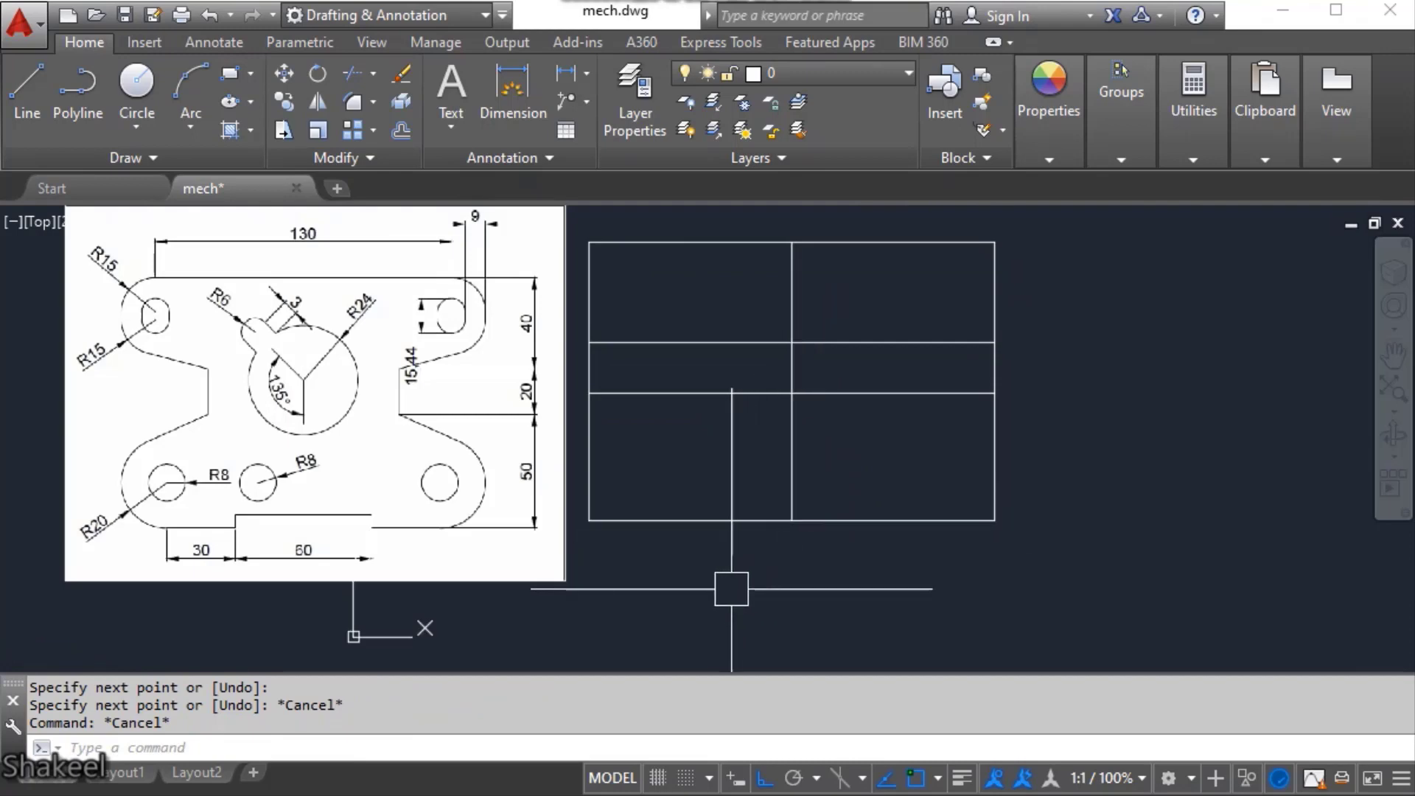
key("Escape")
scroll(273, 571, "up", 5)
key("Escape")
scroll(430, 523, "down", 4)
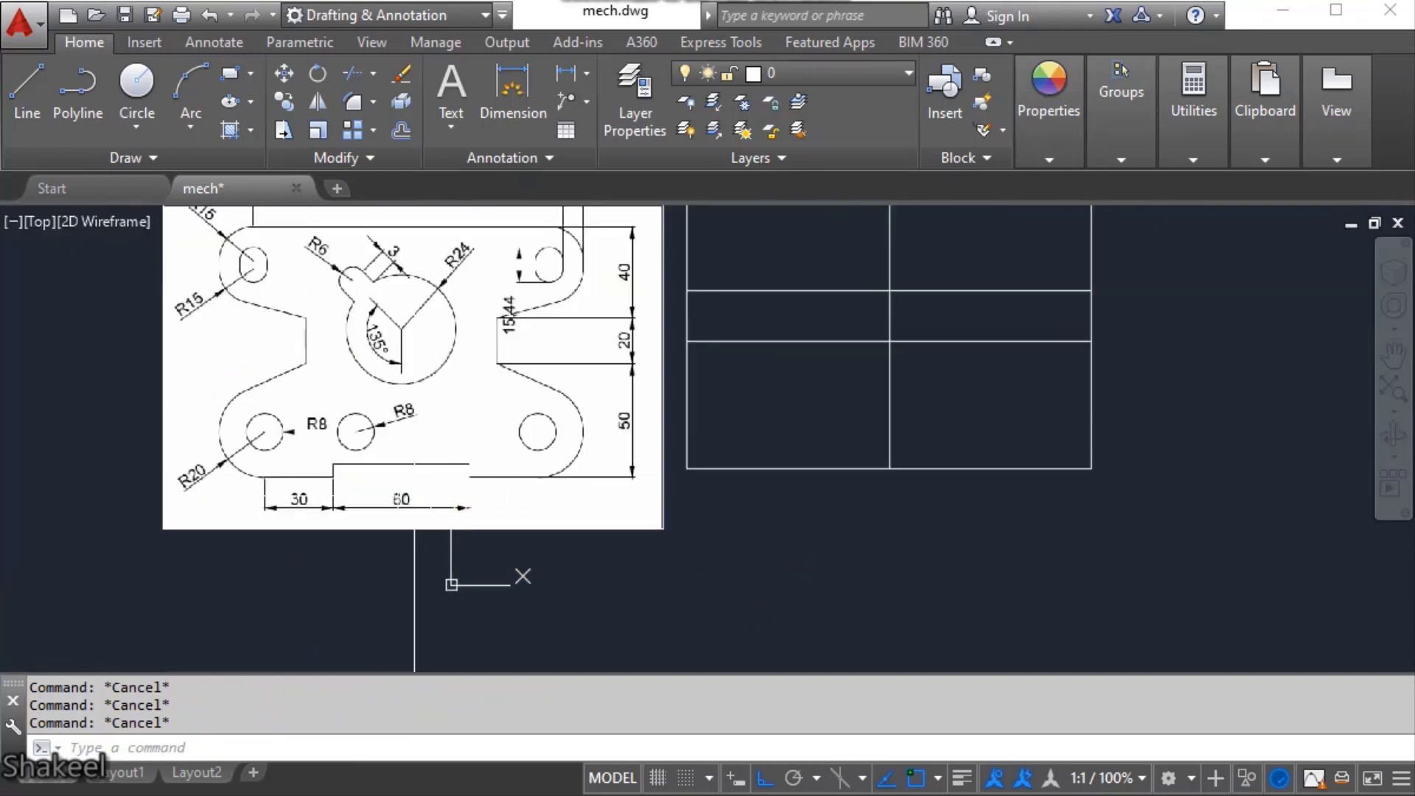
scroll(430, 516, "up", 4)
scroll(415, 504, "down", 2)
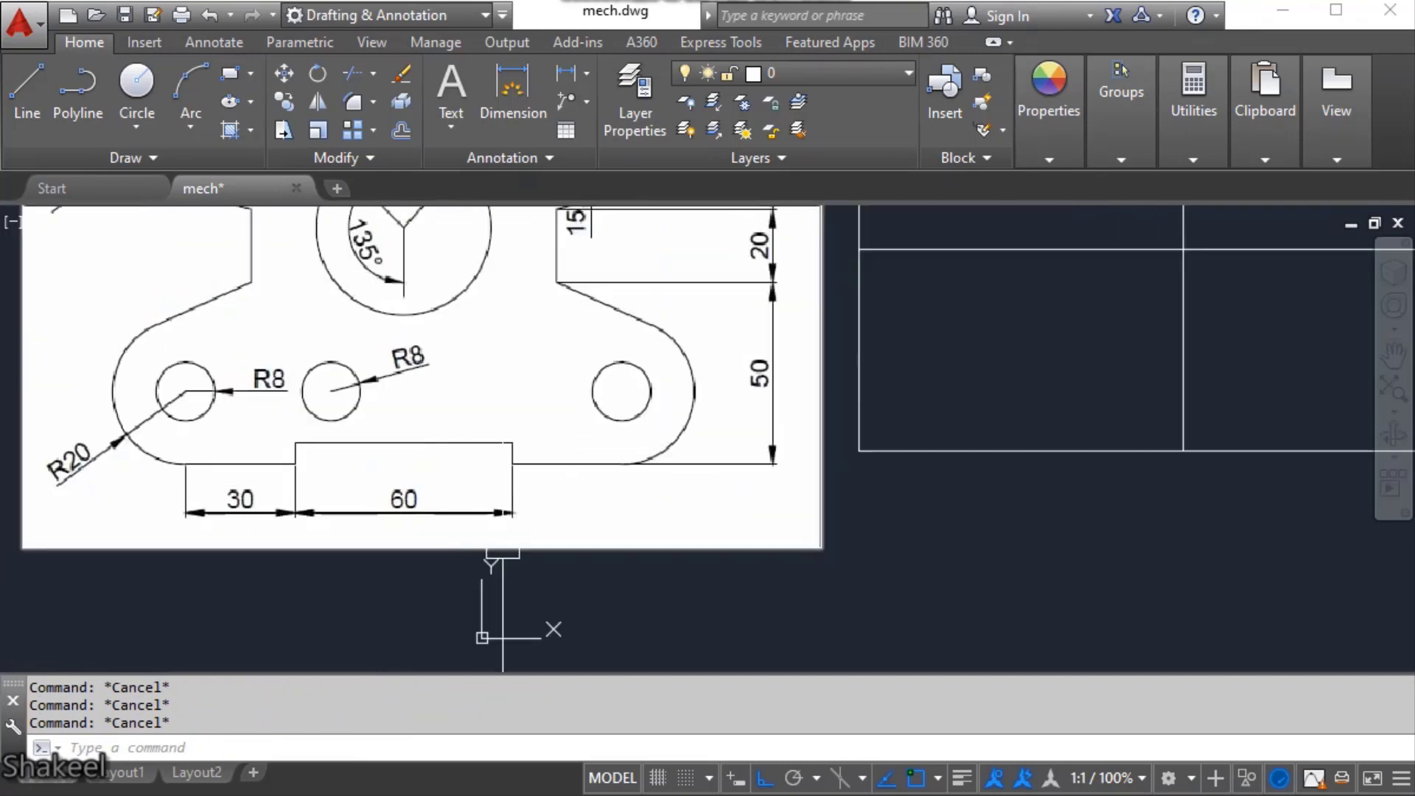
middle_click_drag(992, 525, 728, 464)
middle_click_drag(877, 463, 793, 487)
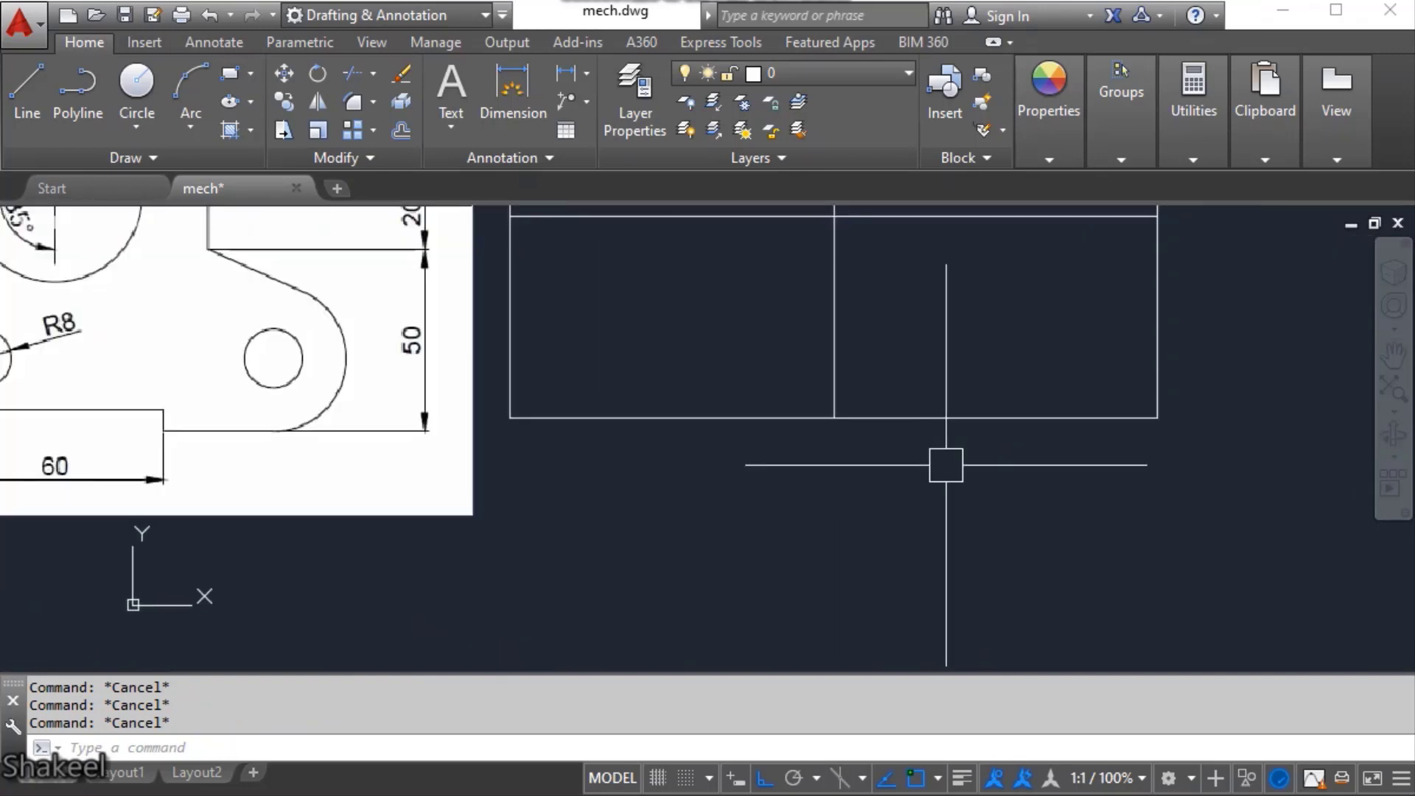
type("o")
key("Return")
key("Escape")
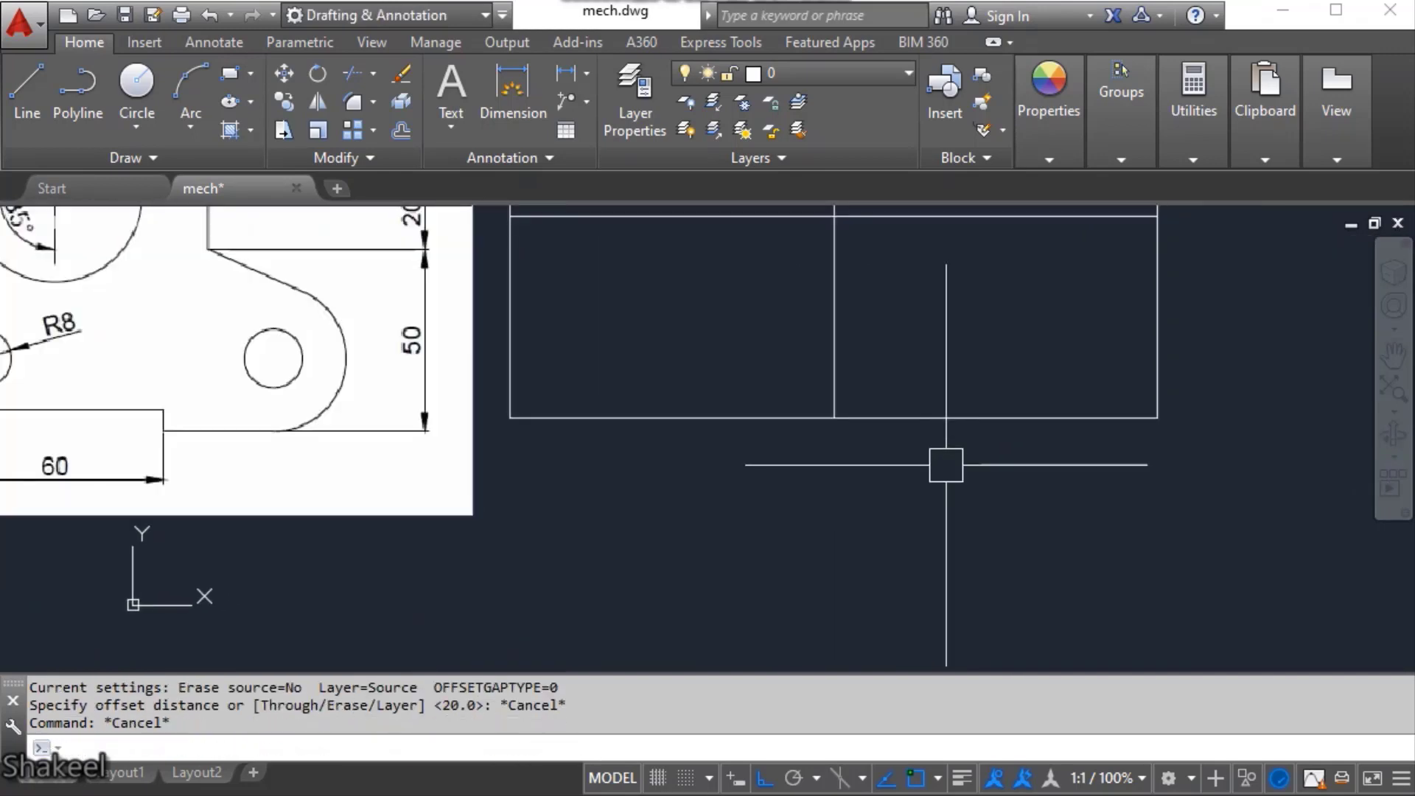
- Offset the vertical centre line 30 to each side to mark the two sides of the lower notch
type("o")
key("Return")
type("30")
key("Return")
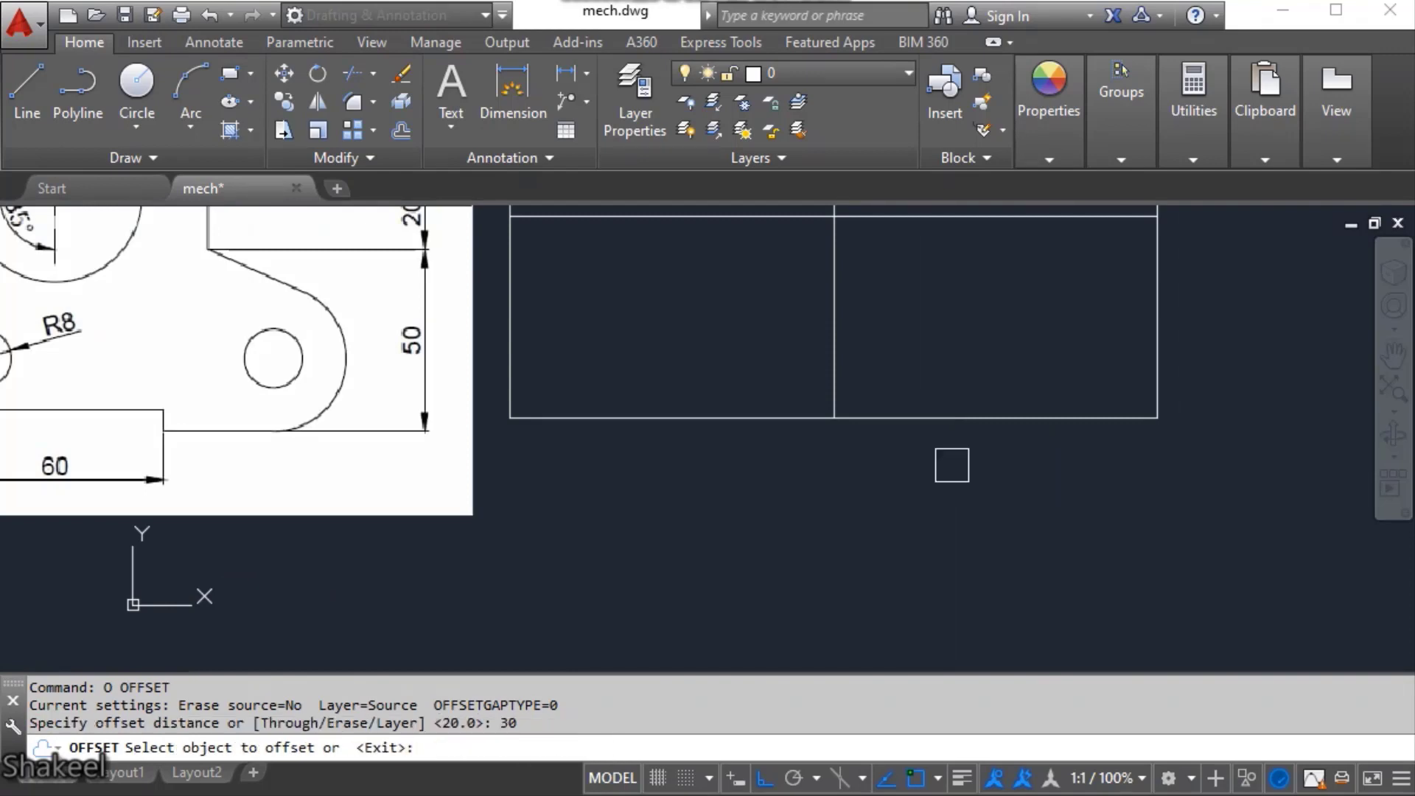
middle_click_drag(836, 344, 809, 452)
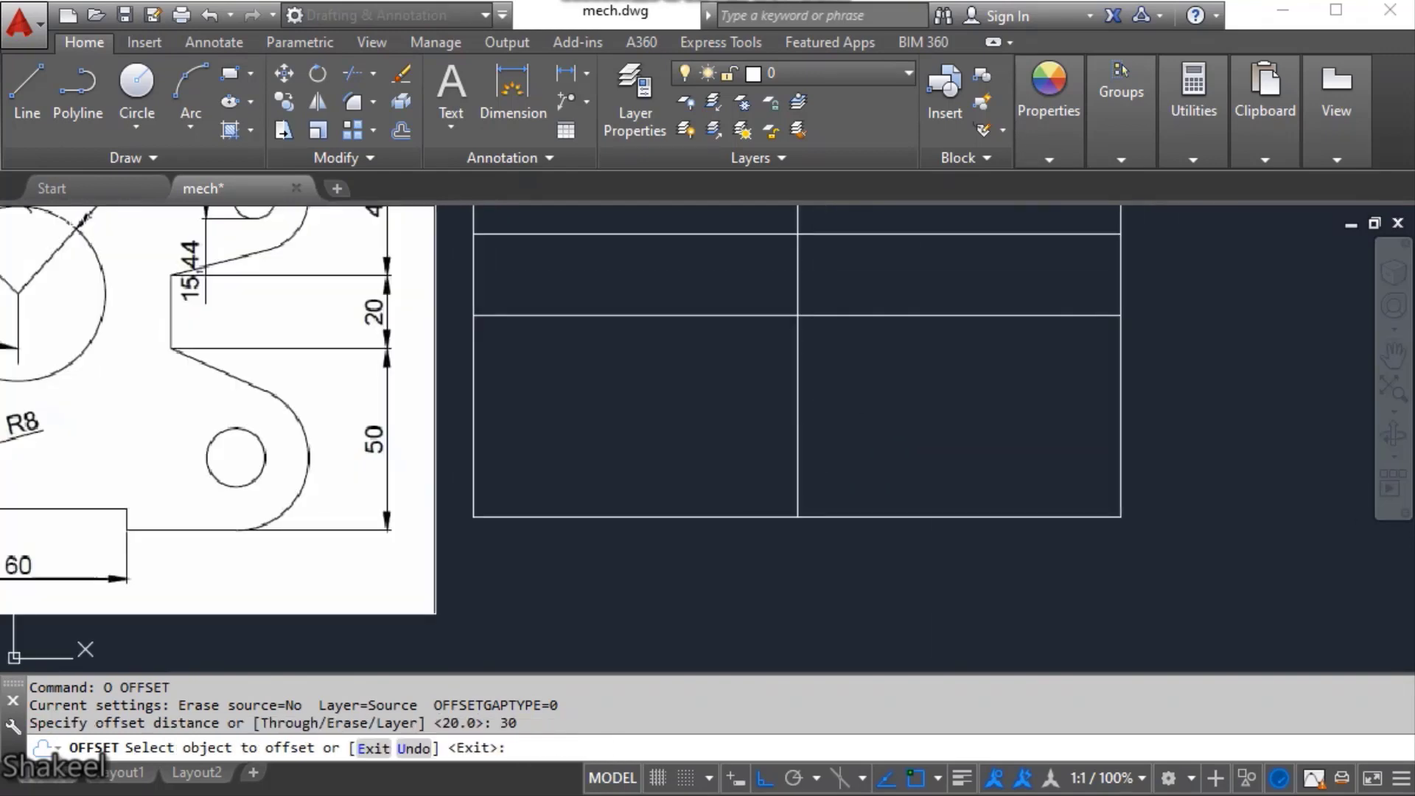
left_click(798, 460)
left_click(932, 467)
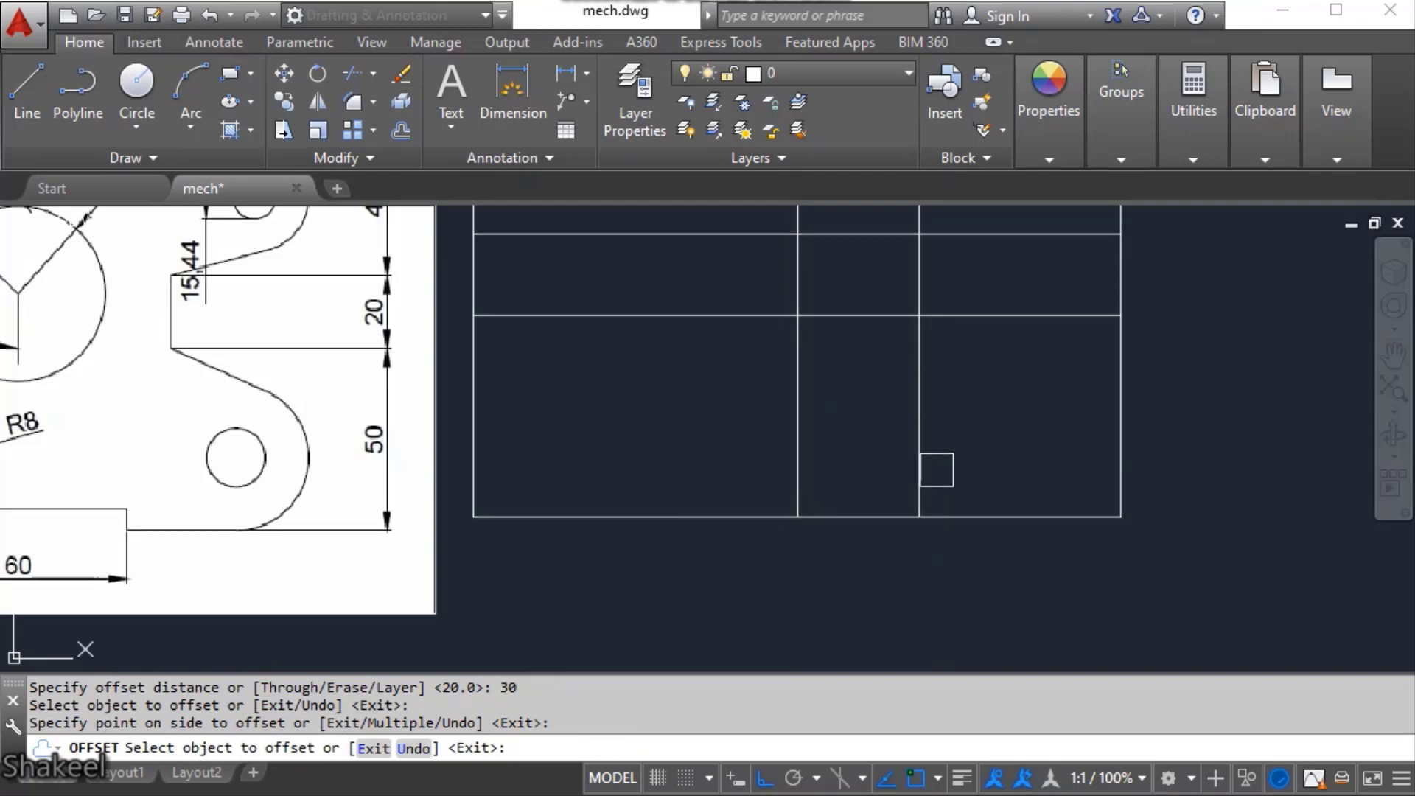
left_click(789, 468)
left_click(664, 478)
key("Escape")
key("Escape")
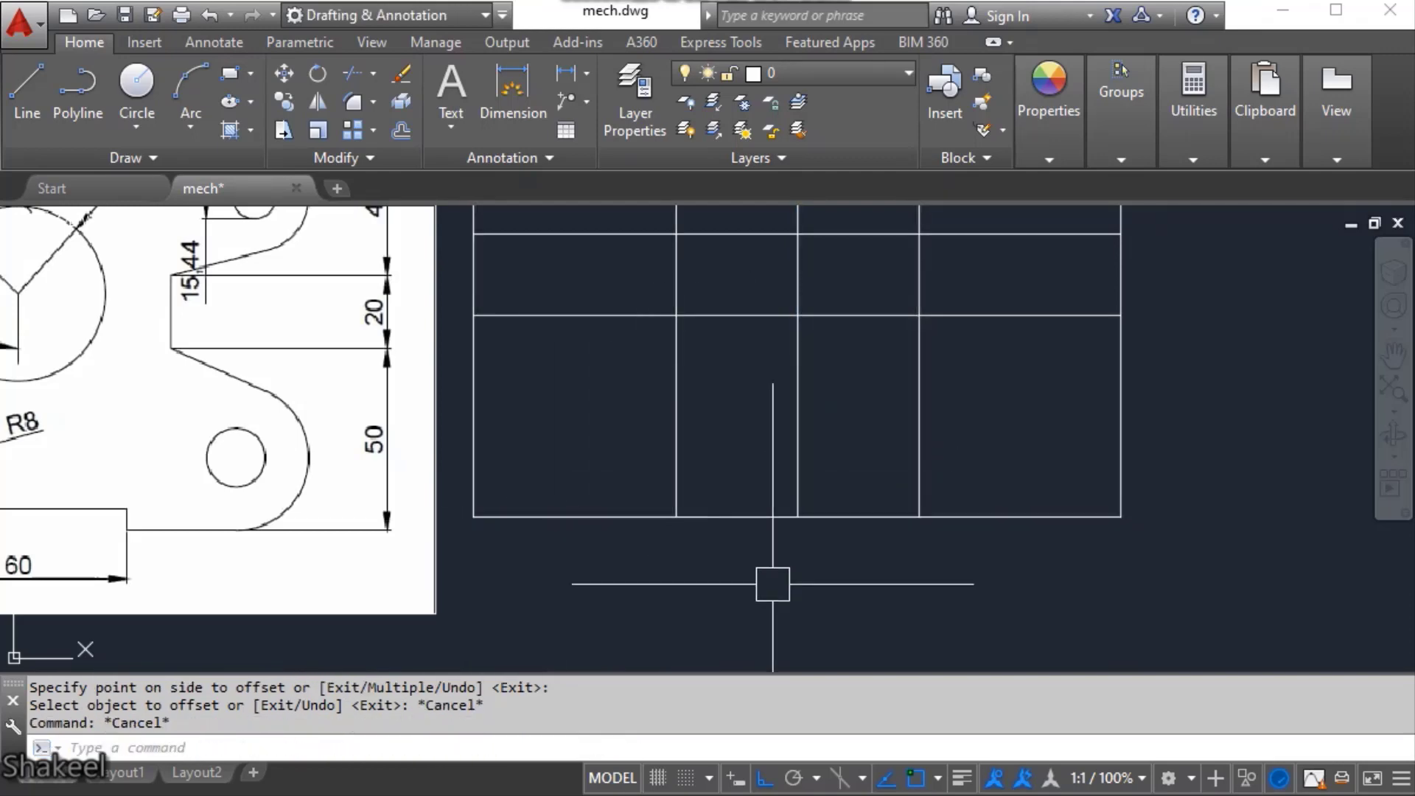
- Compare the notch width in the reference image with the offset lines along the rectangle's lower edge
scroll(771, 578, "down", 2)
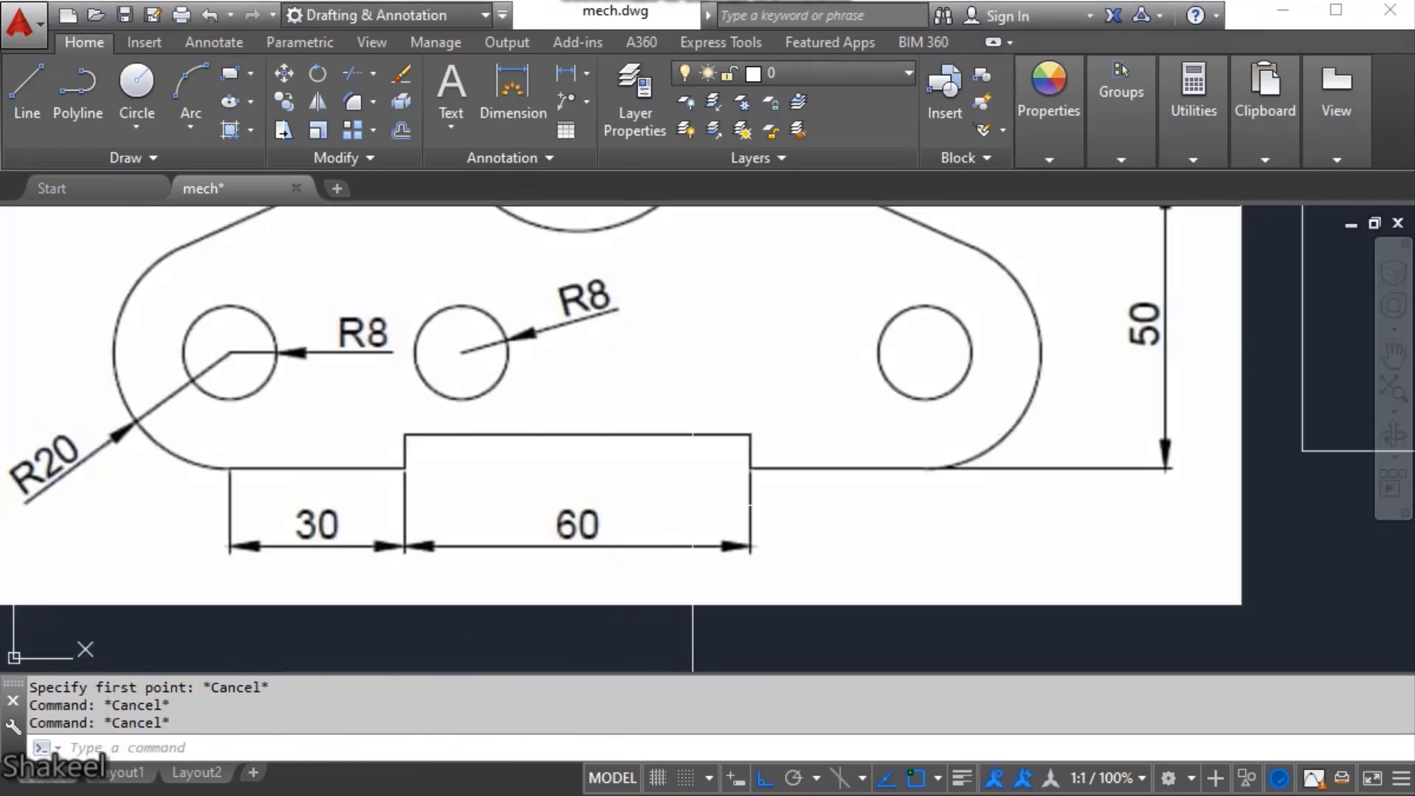
scroll(763, 507, "down", 4)
middle_click_drag(1076, 509, 768, 500)
scroll(861, 472, "up", 2)
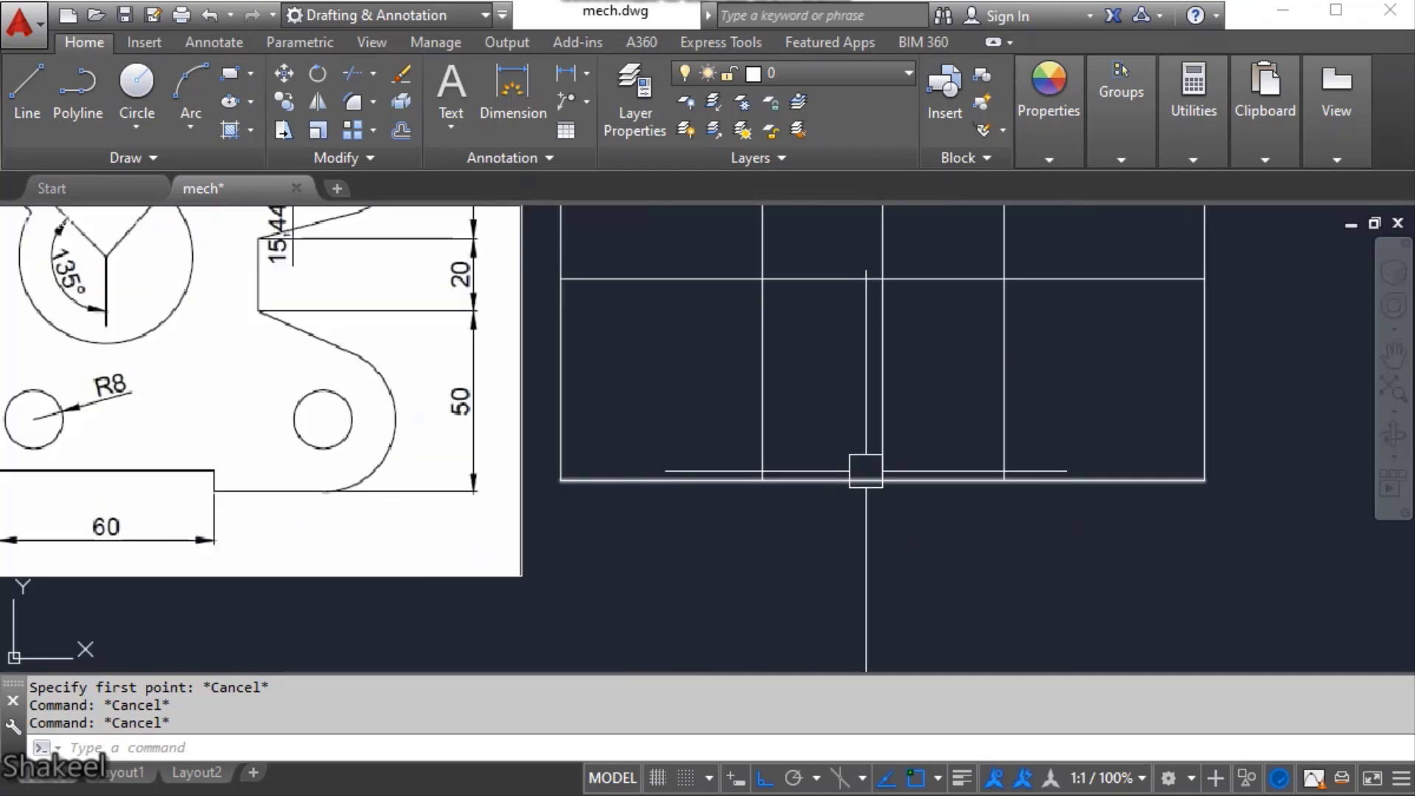
middle_click_drag(378, 526, 675, 538)
scroll(426, 490, "up", 4)
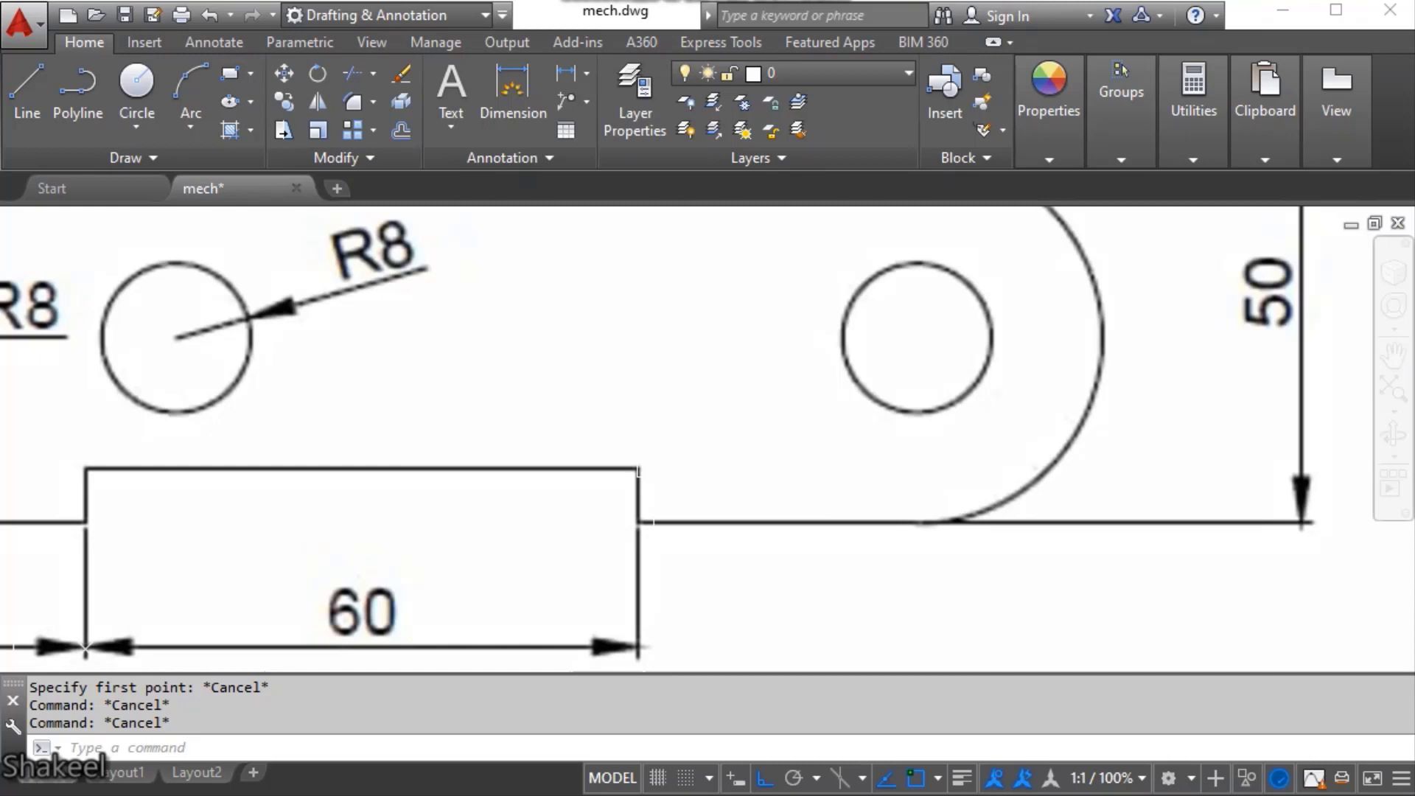
scroll(638, 522, "down", 4)
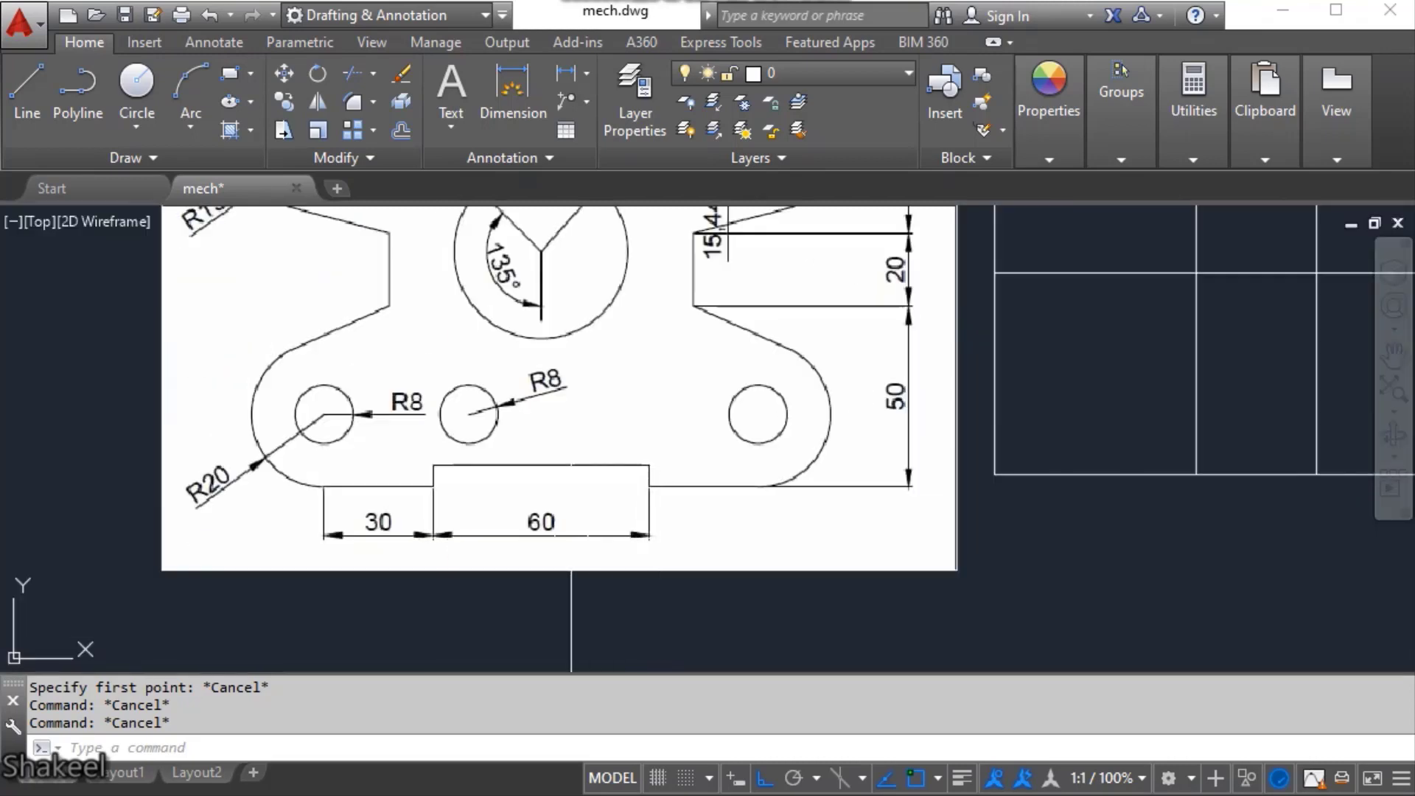
scroll(422, 512, "up", 2)
- Draw a line across the open bottom of the notch in the reference image, from its left corner to its right corner
type("l")
key("Return")
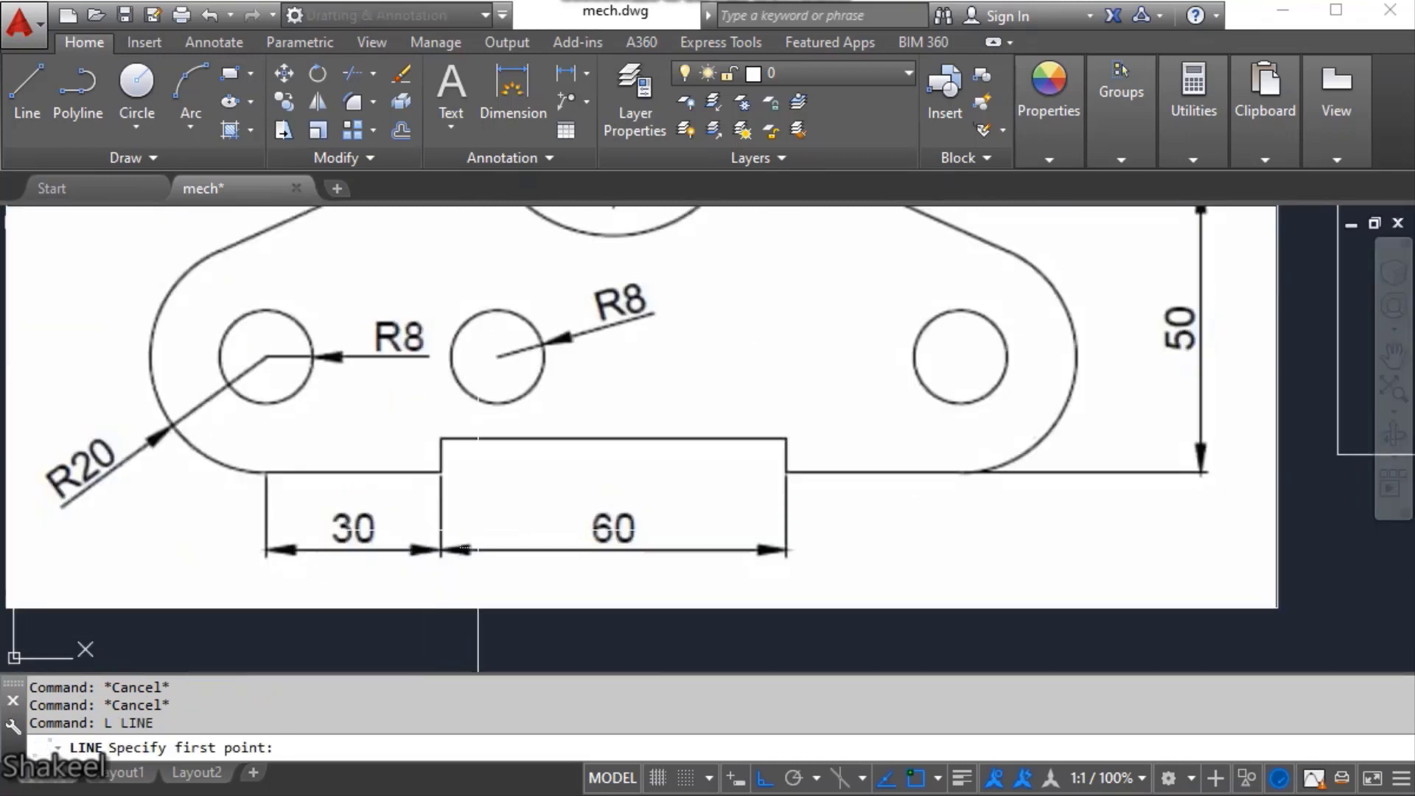
scroll(442, 512, "up", 3)
left_click(396, 421)
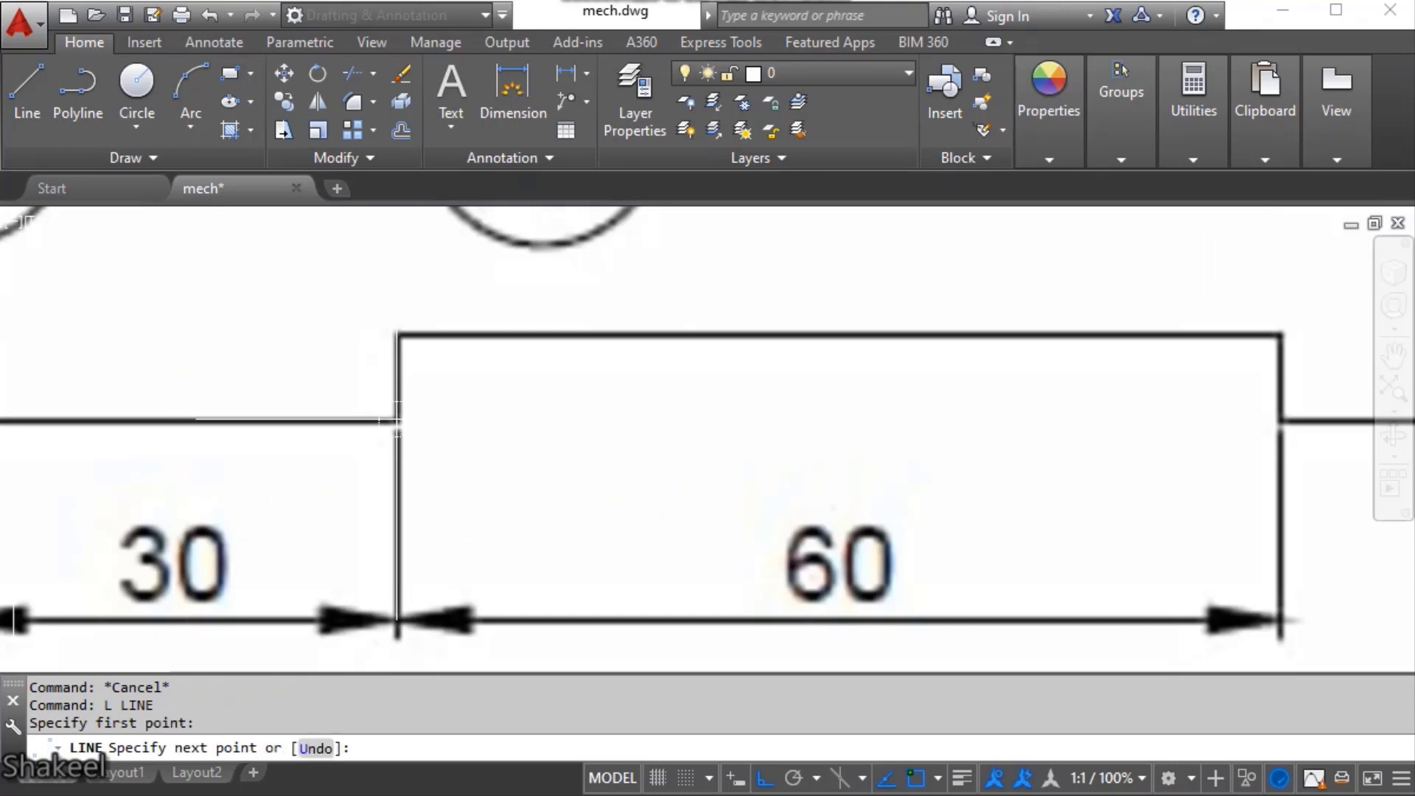
left_click(1280, 420)
key("Escape")
scroll(667, 463, "down", 2)
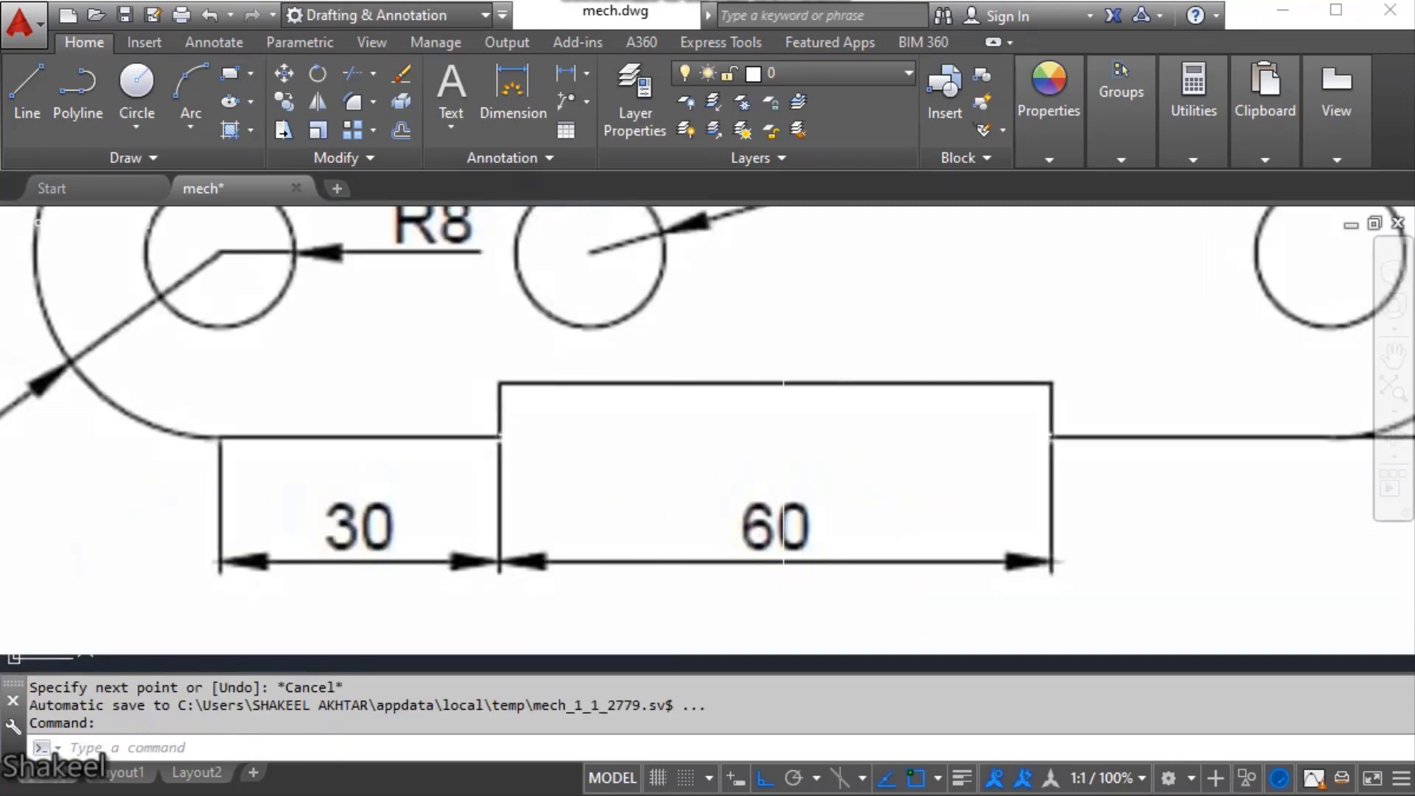
- Set the current colour to red and recolour the line across the reference image's notch red
mouse_move(1131, 147)
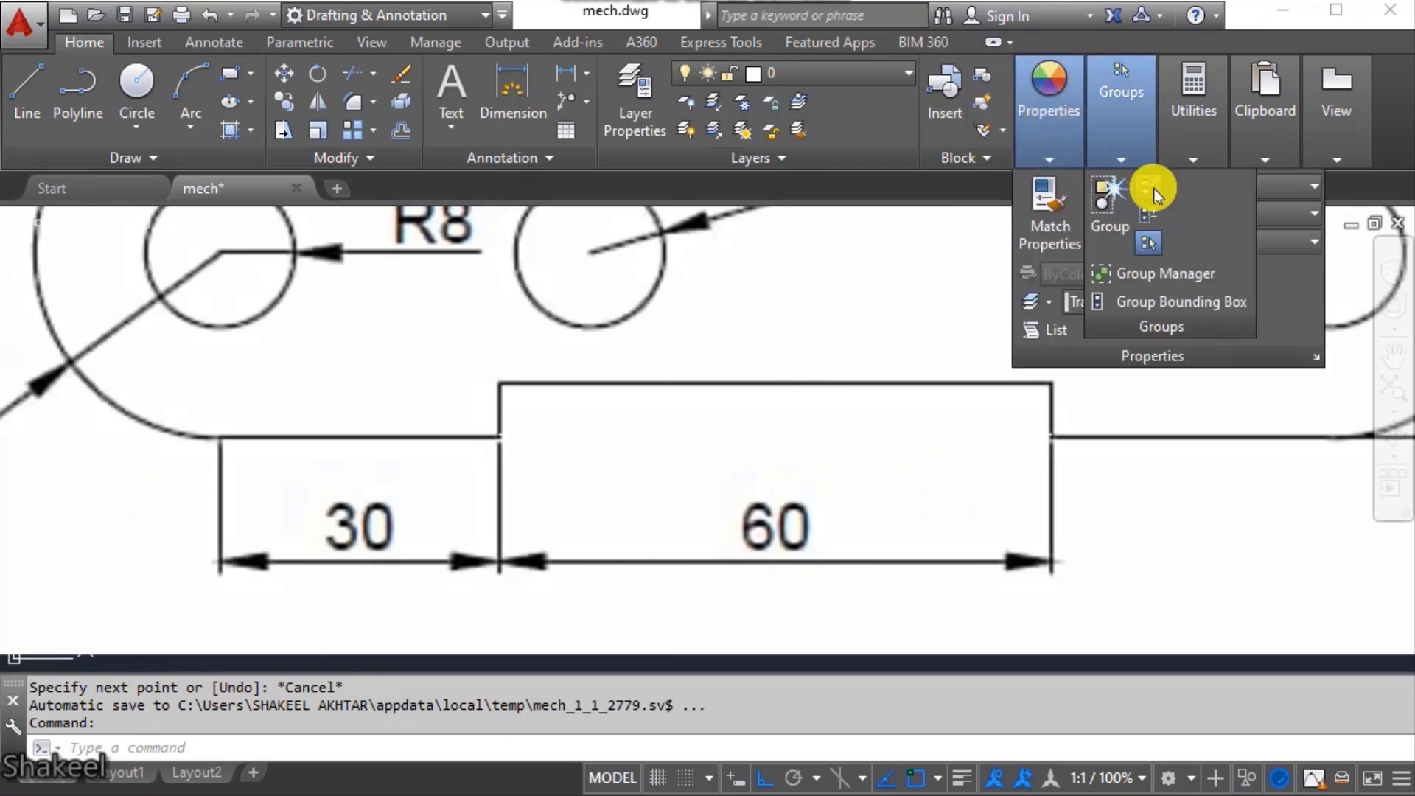
left_click(1280, 195)
left_click(1126, 431)
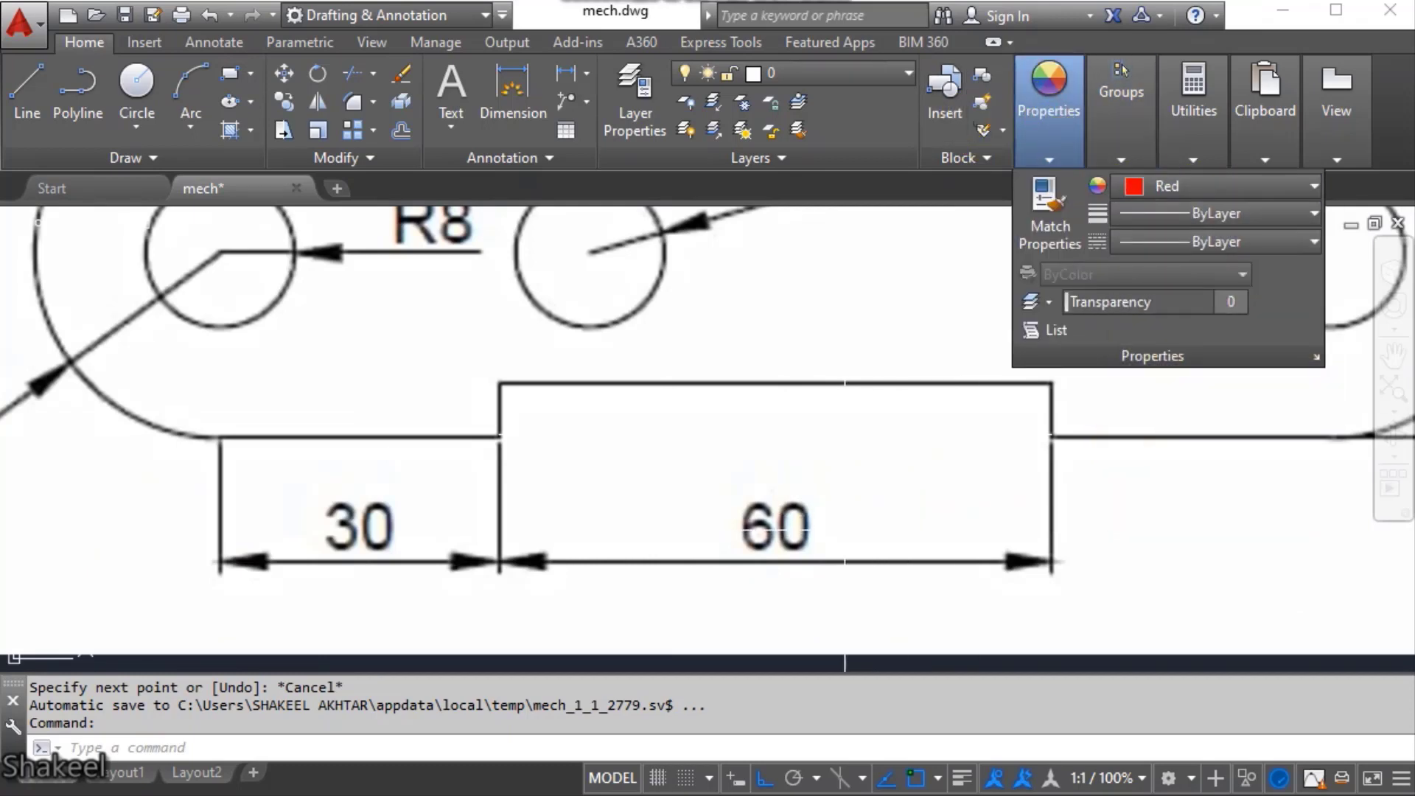
left_click(845, 531)
left_click(734, 405)
left_click(1049, 140)
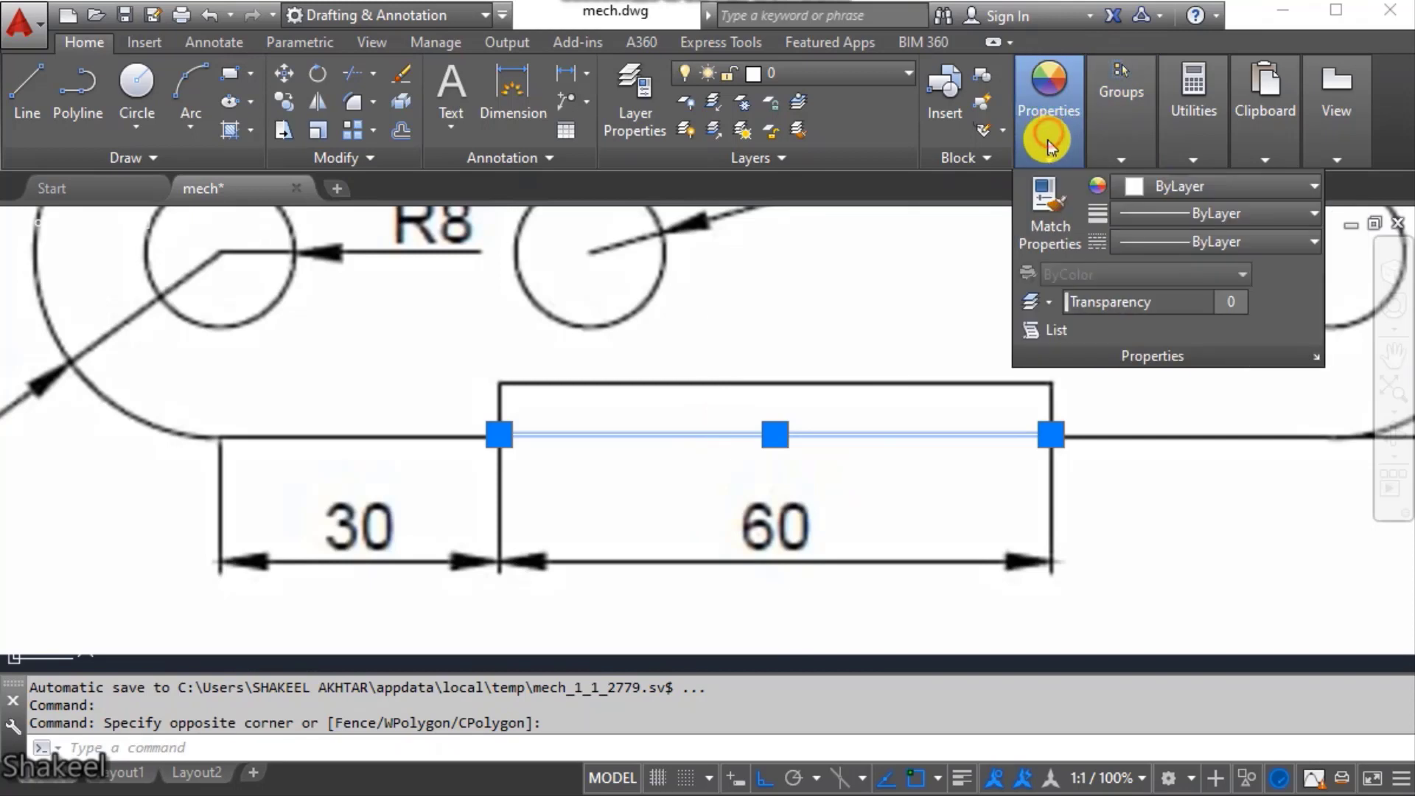
left_click(1154, 193)
left_click(1129, 418)
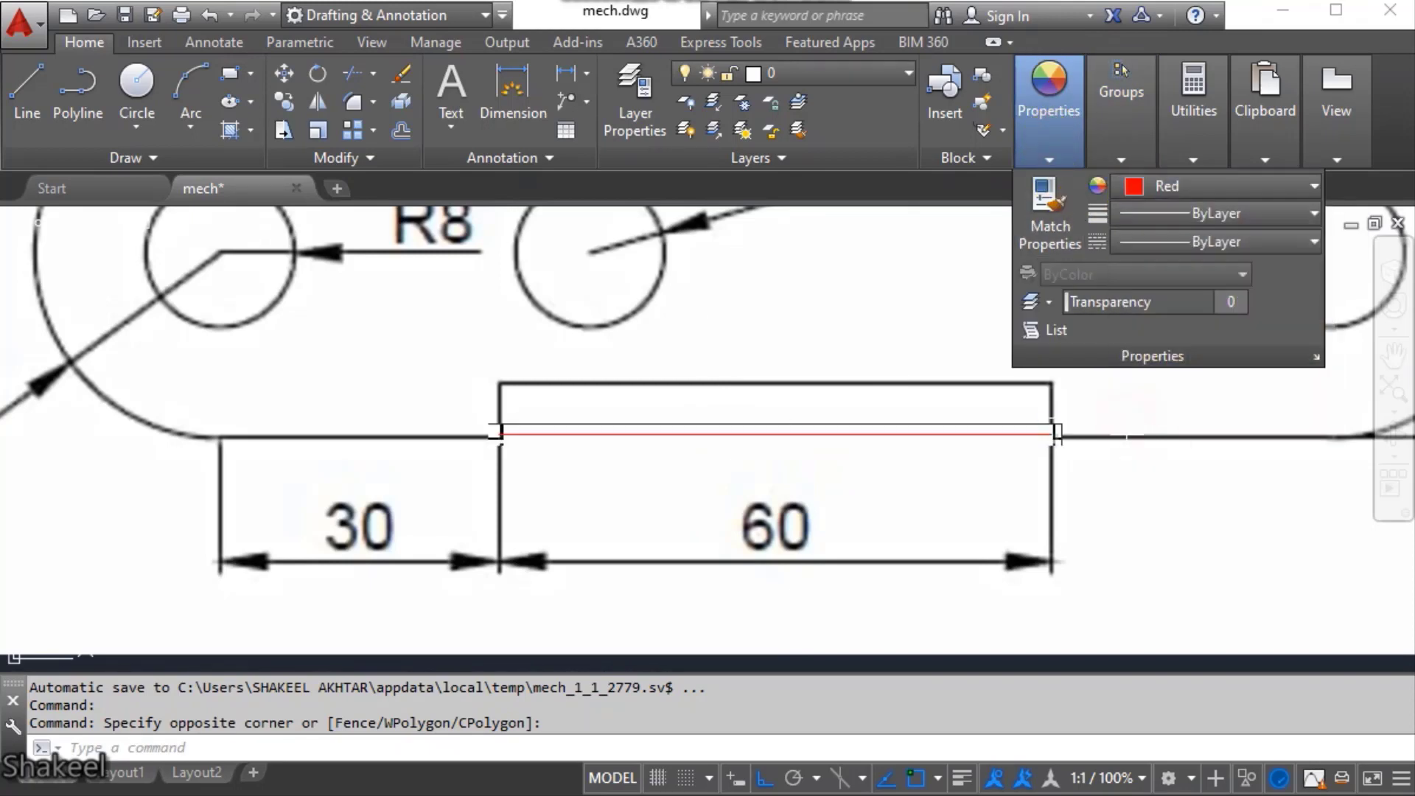
key("Escape")
- Align the reference image and red line to the two notch offset lines at the rectangle's lower edge, scaling them to the alignment points
scroll(869, 568, "down", 5)
scroll(773, 577, "up", 5)
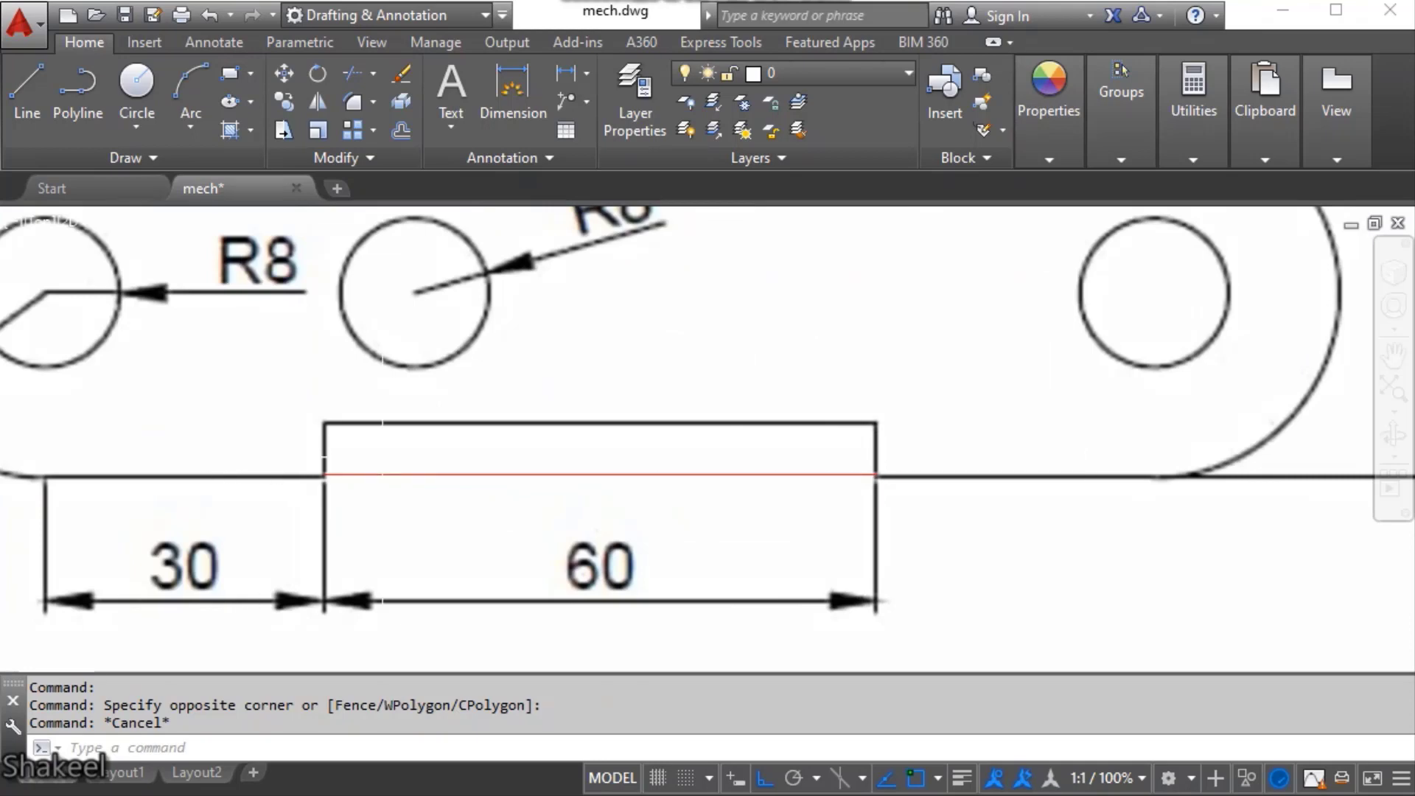
scroll(364, 474, "down", 5)
scroll(648, 568, "up", 5)
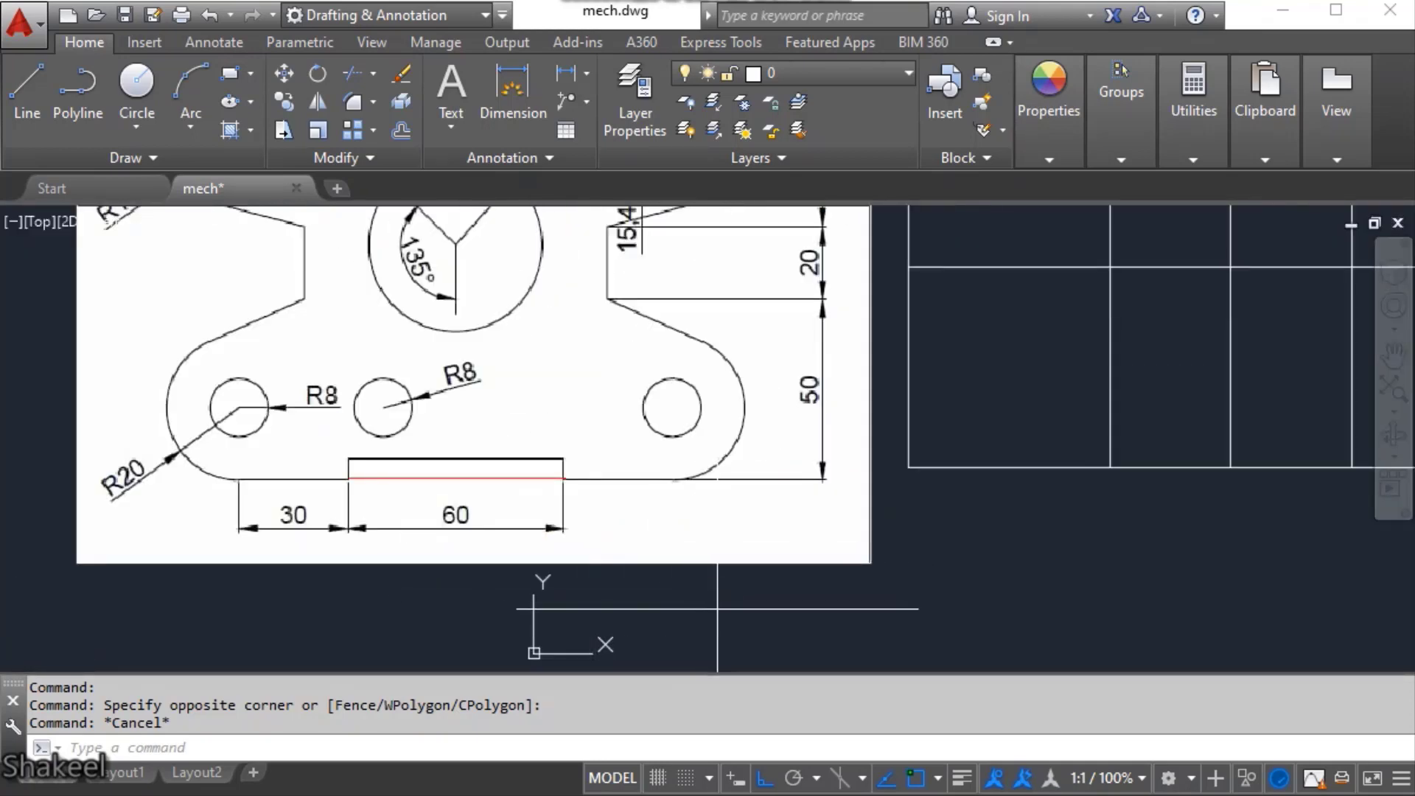
left_click(718, 609)
left_click(445, 402)
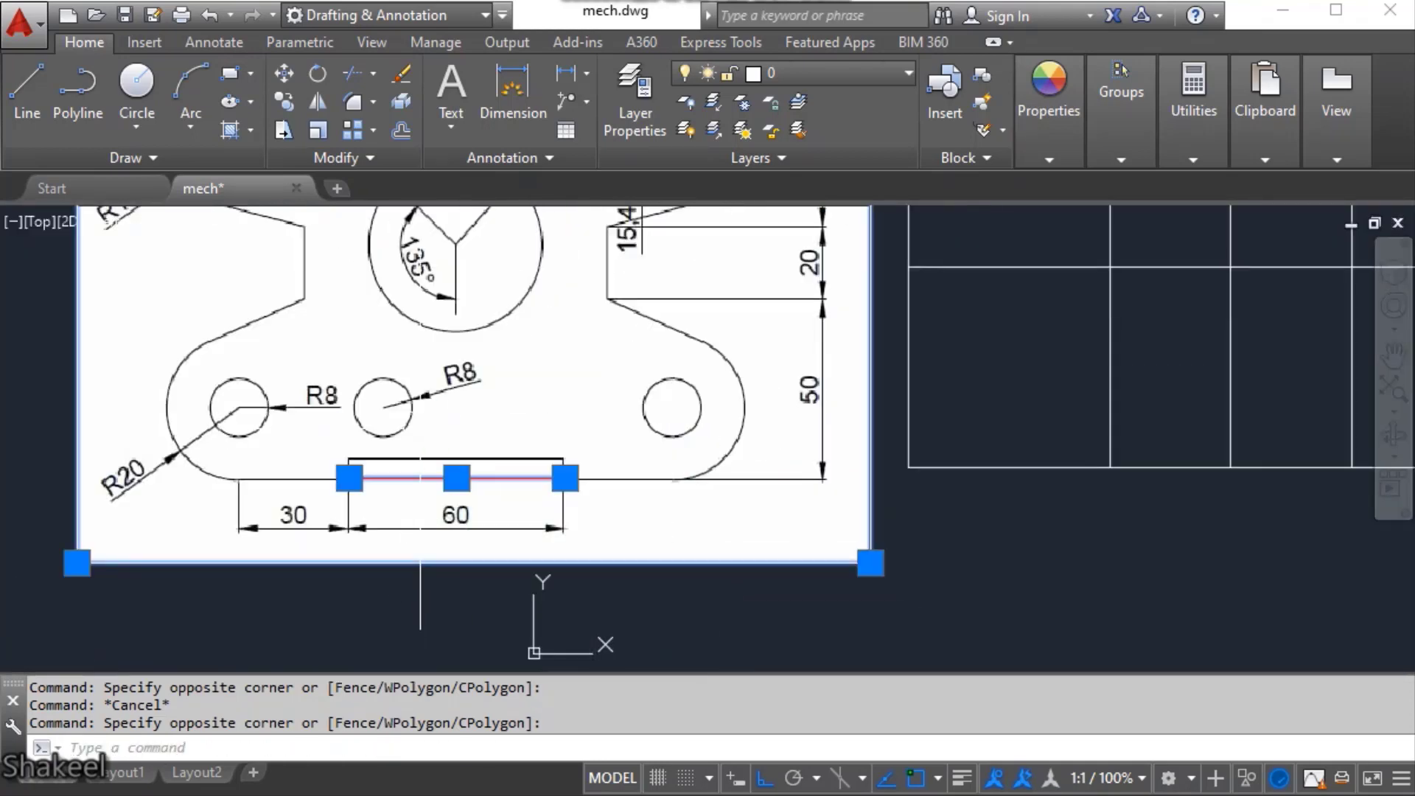
type("AL")
key("Return")
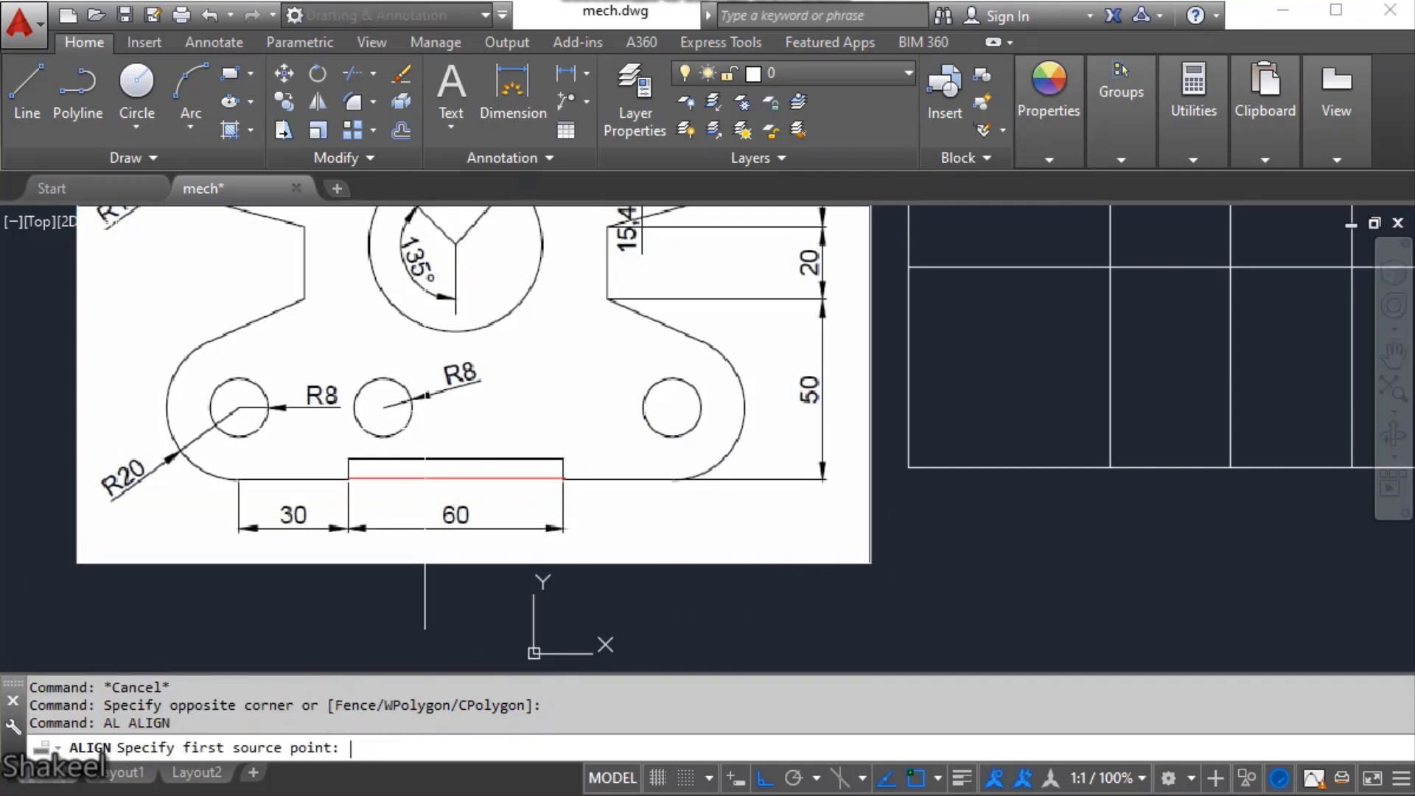
scroll(644, 479, "down", 5)
scroll(870, 507, "up", 5)
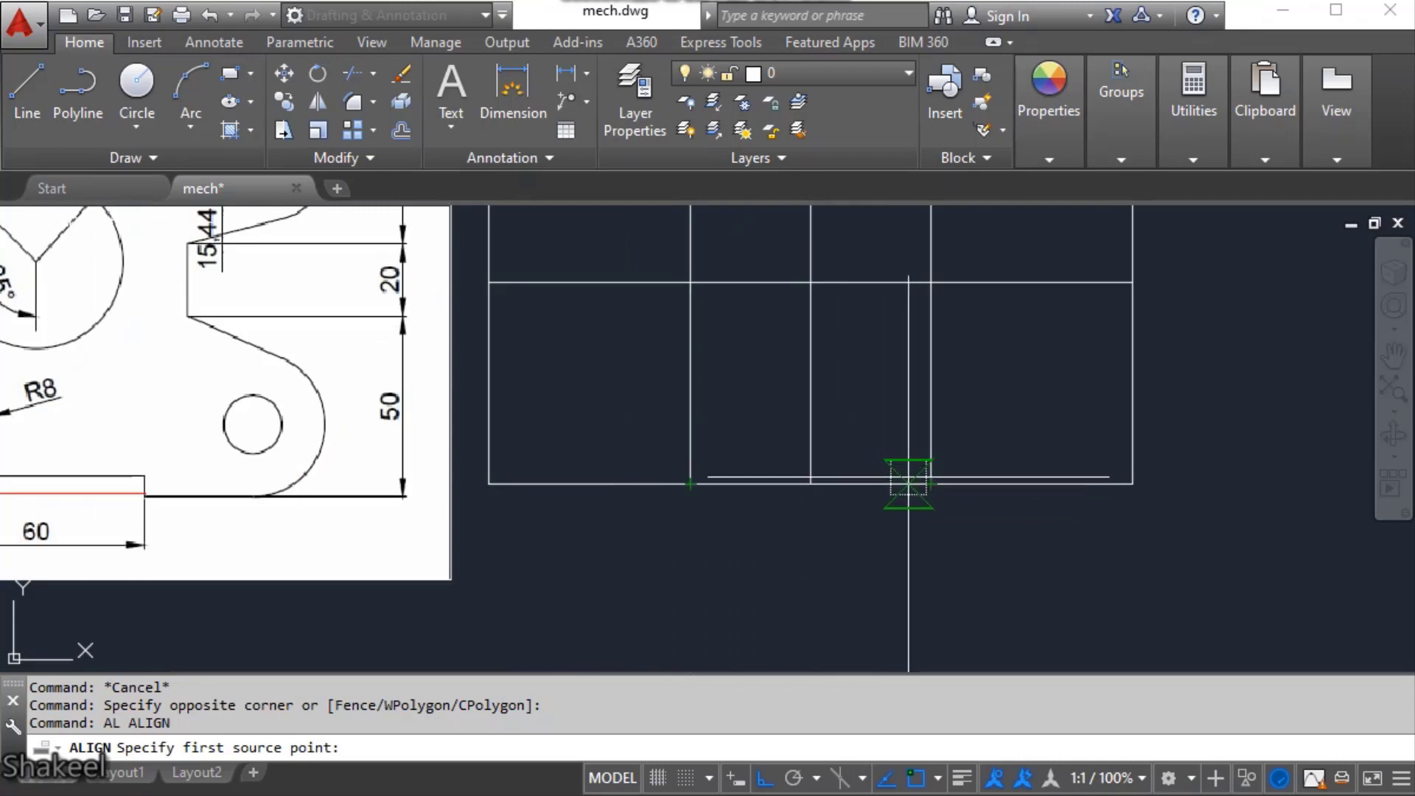
scroll(929, 480, "down", 2)
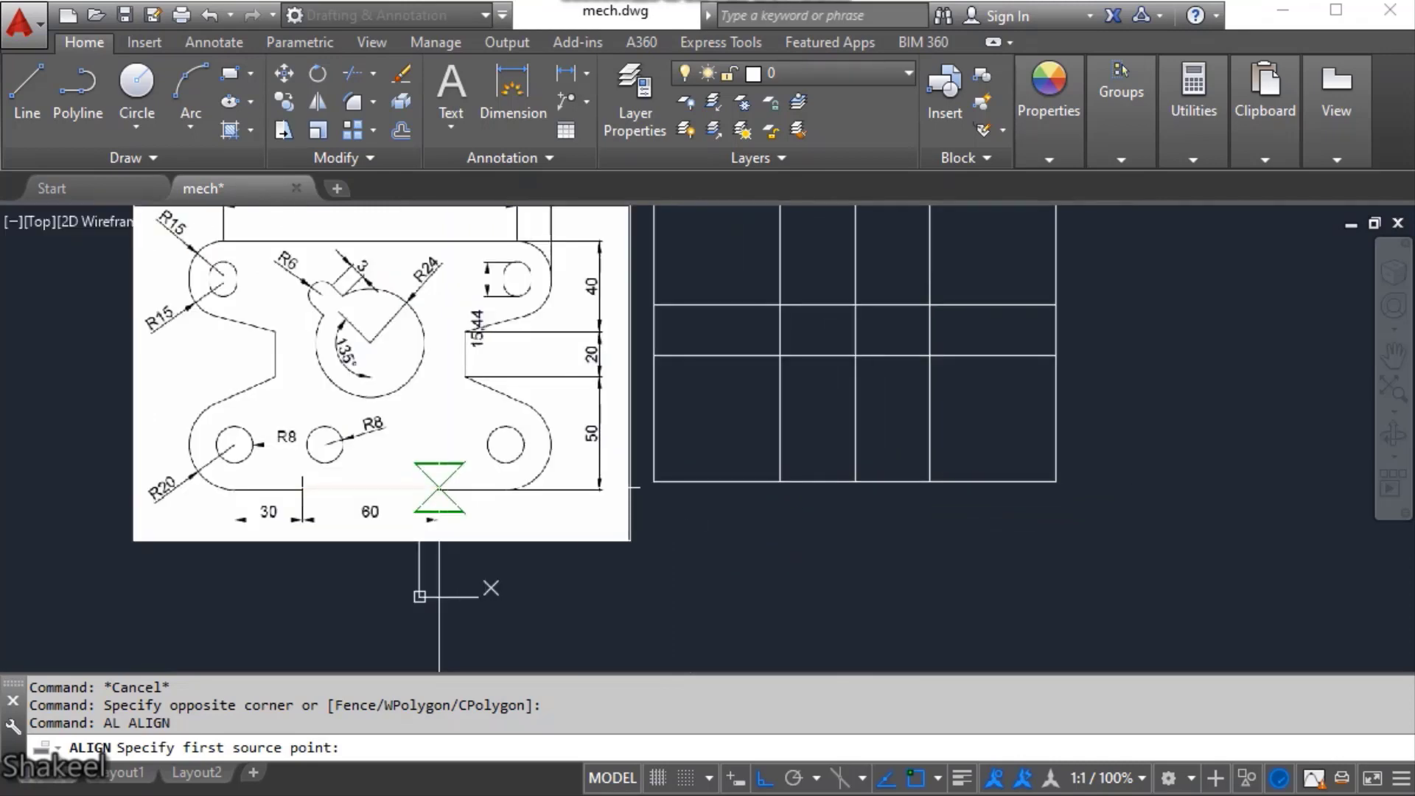
left_click(438, 488)
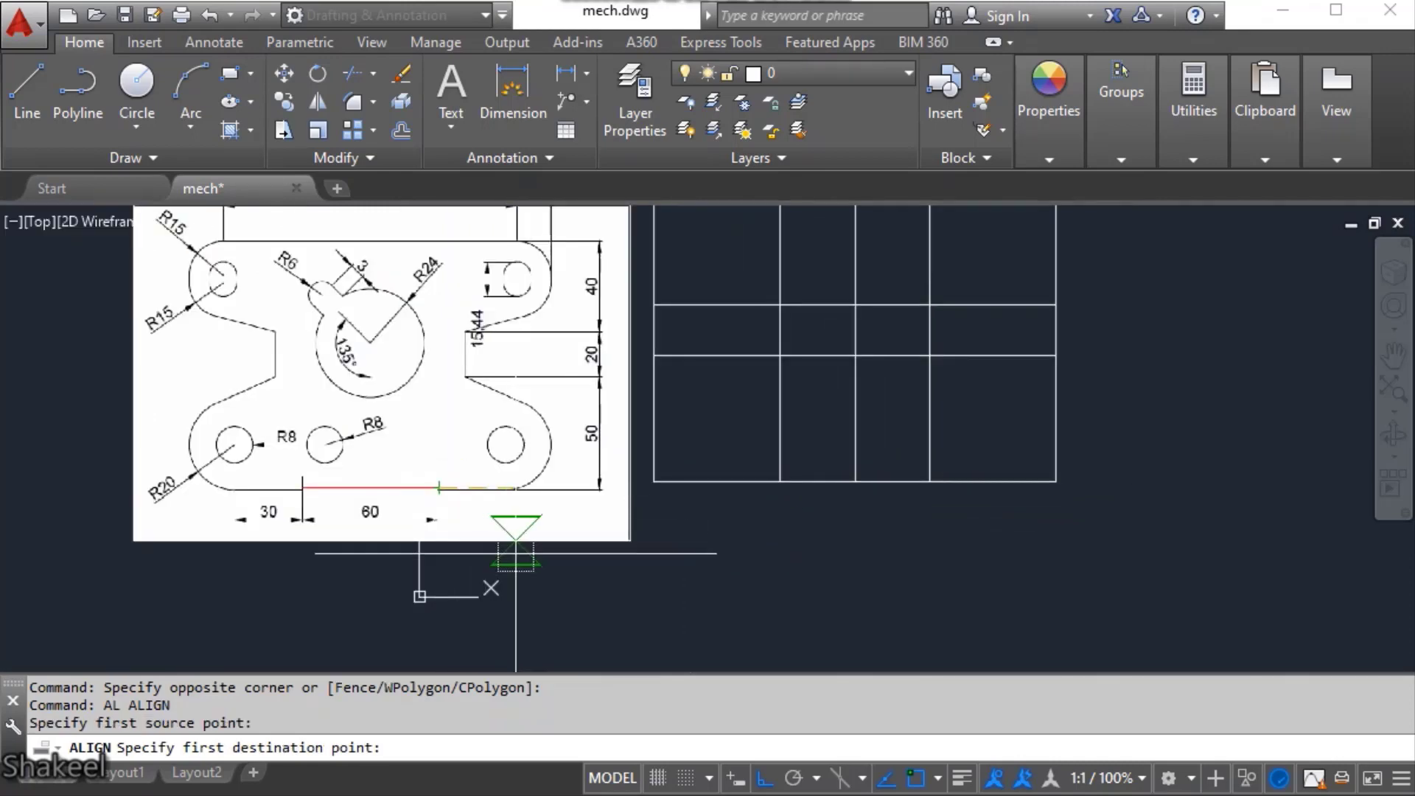
left_click(929, 483)
left_click(303, 488)
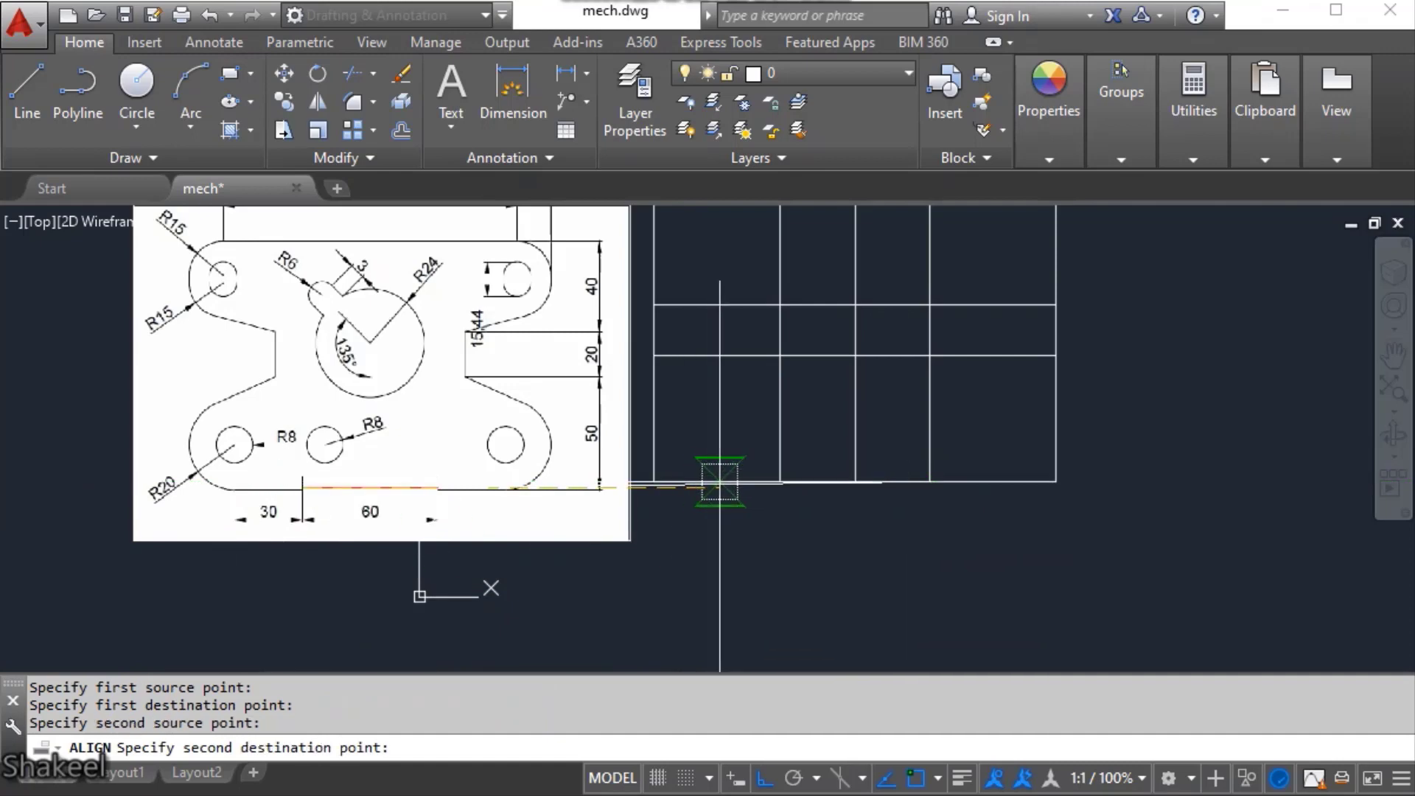
left_click(780, 482)
key("Return")
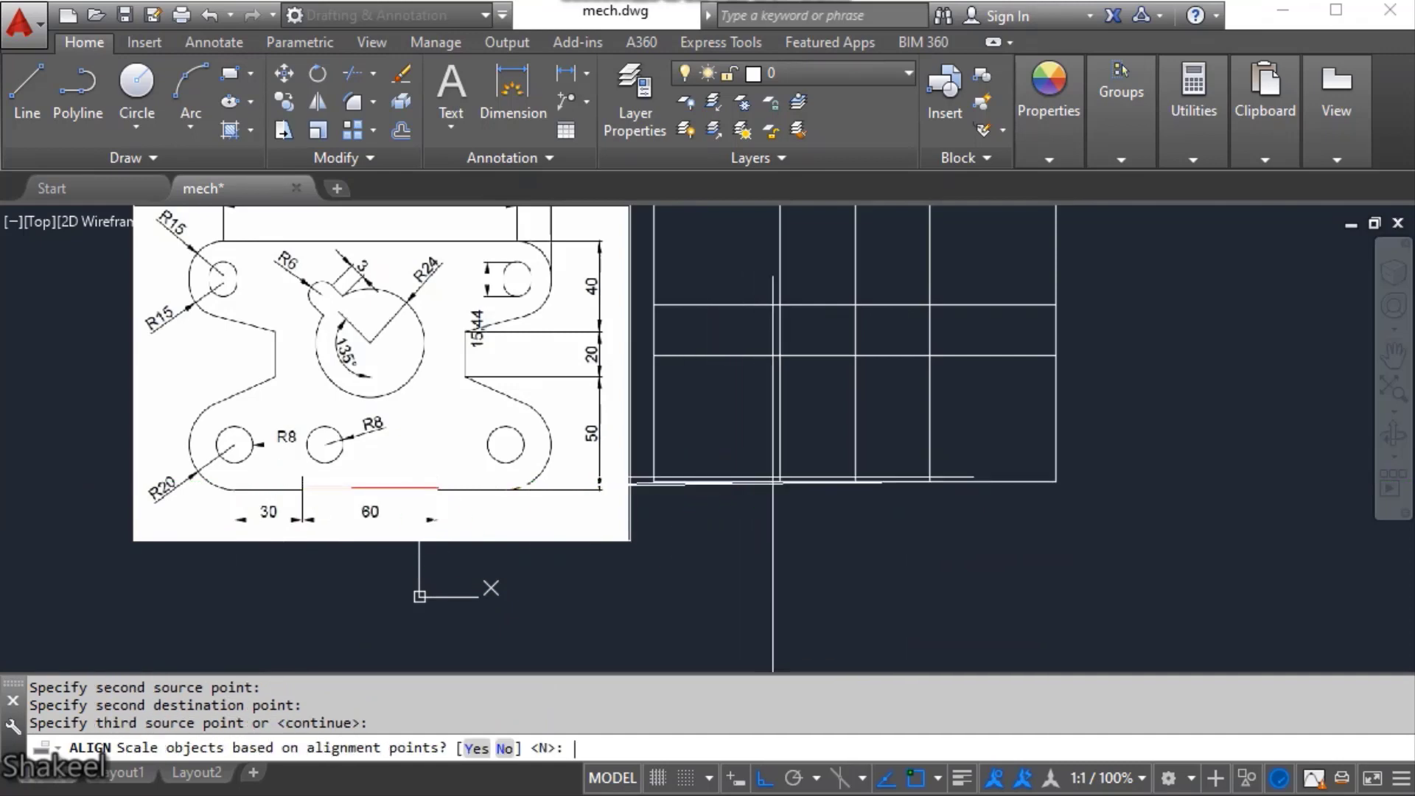
left_click(472, 748)
scroll(894, 490, "up", 5)
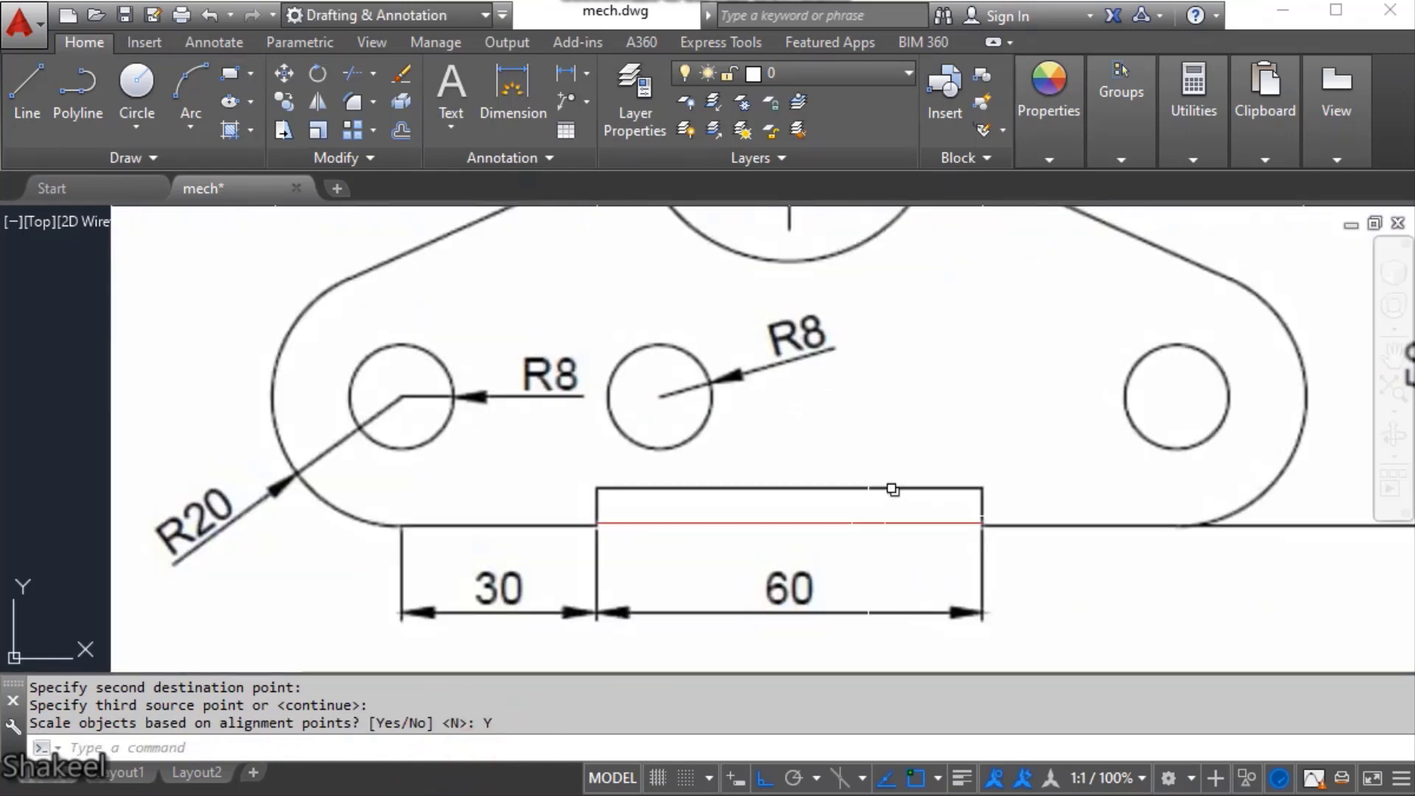
- Move the aligned reference image and its red line off the construction rectangle into the empty space to its left
scroll(821, 523, "down", 6)
type("m")
key("Return")
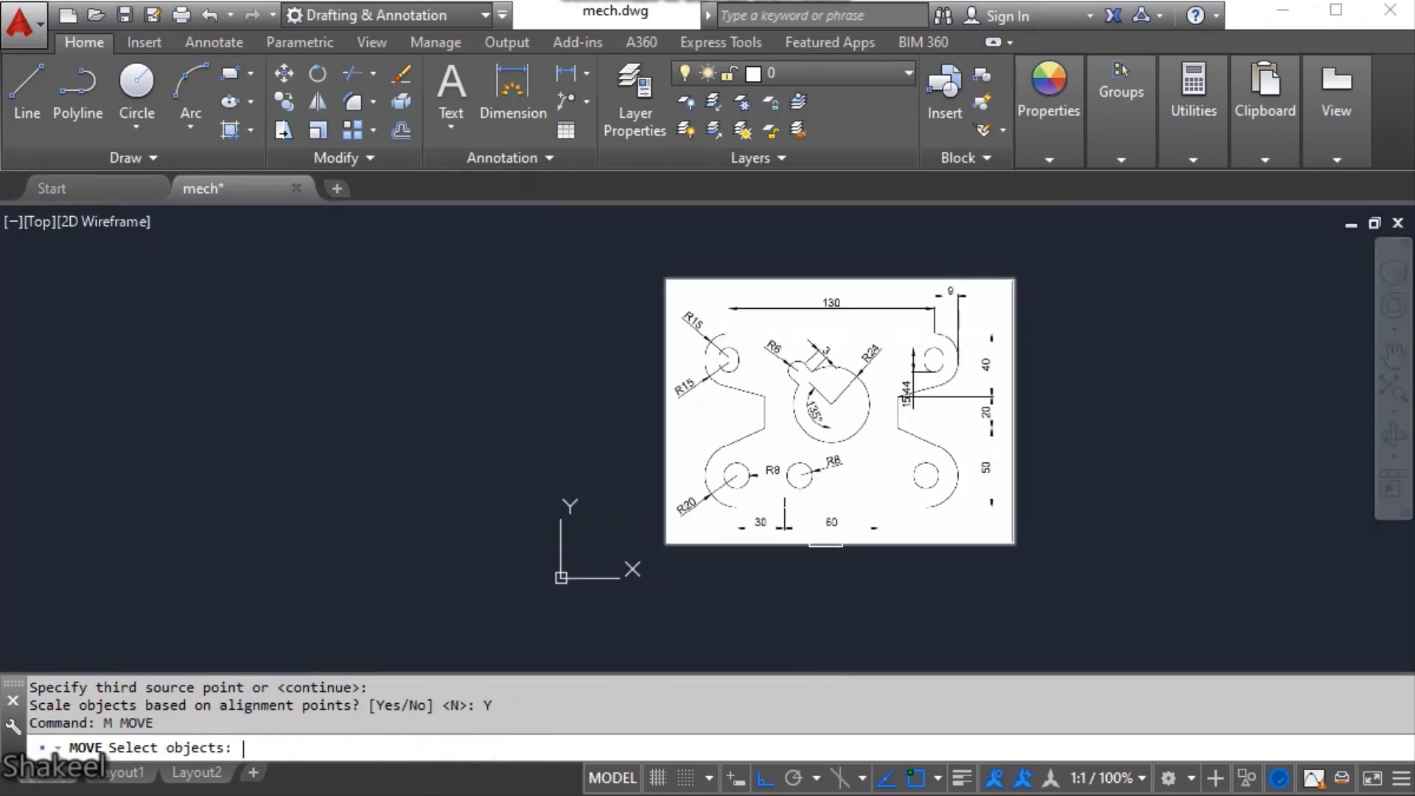
type("p")
key("Return")
key("Return")
left_click(796, 544)
left_click(329, 559)
scroll(351, 538, "up", 5)
key("Escape")
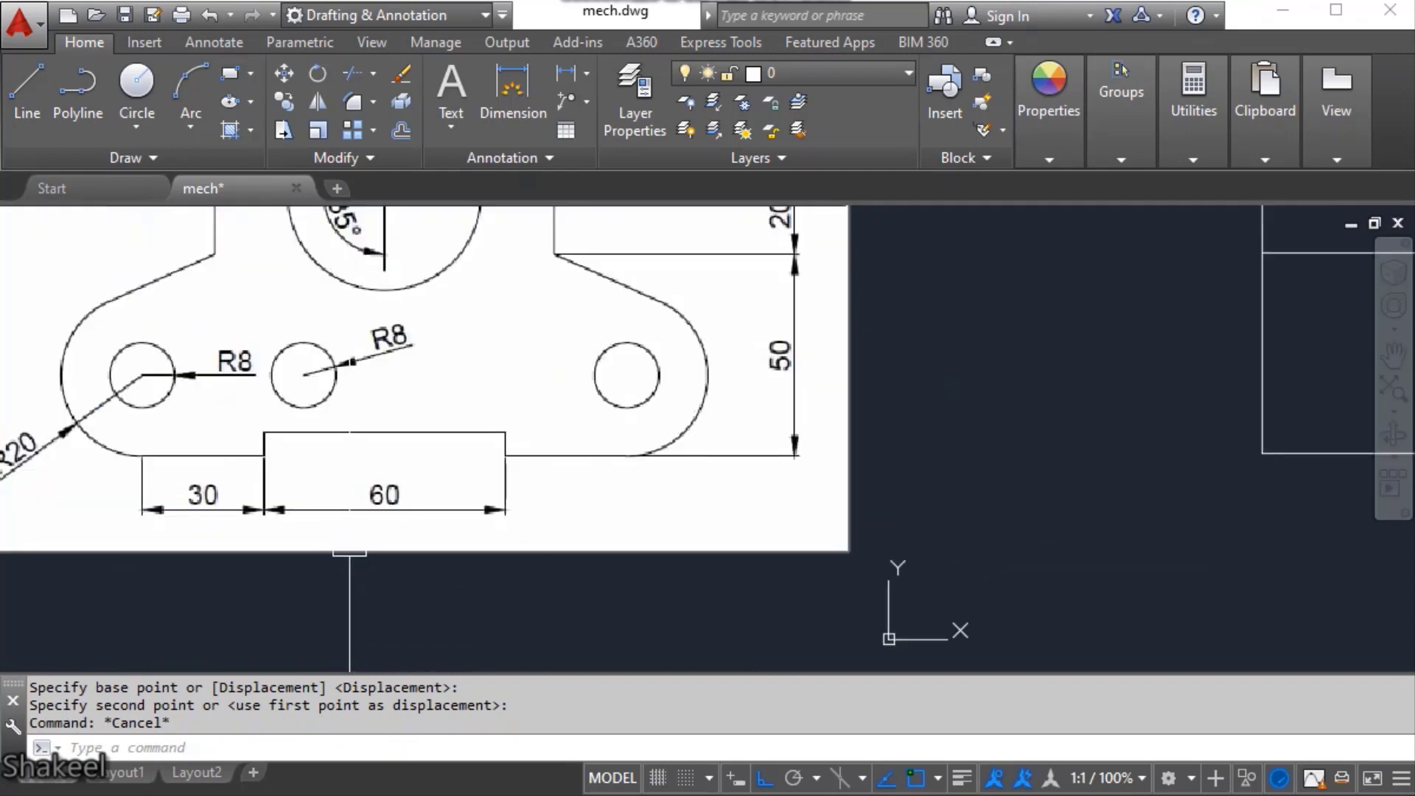
- Measure the red line across the reference notch with a linear dimension placed below the image, and erase that dimension
type("dli")
key("Return")
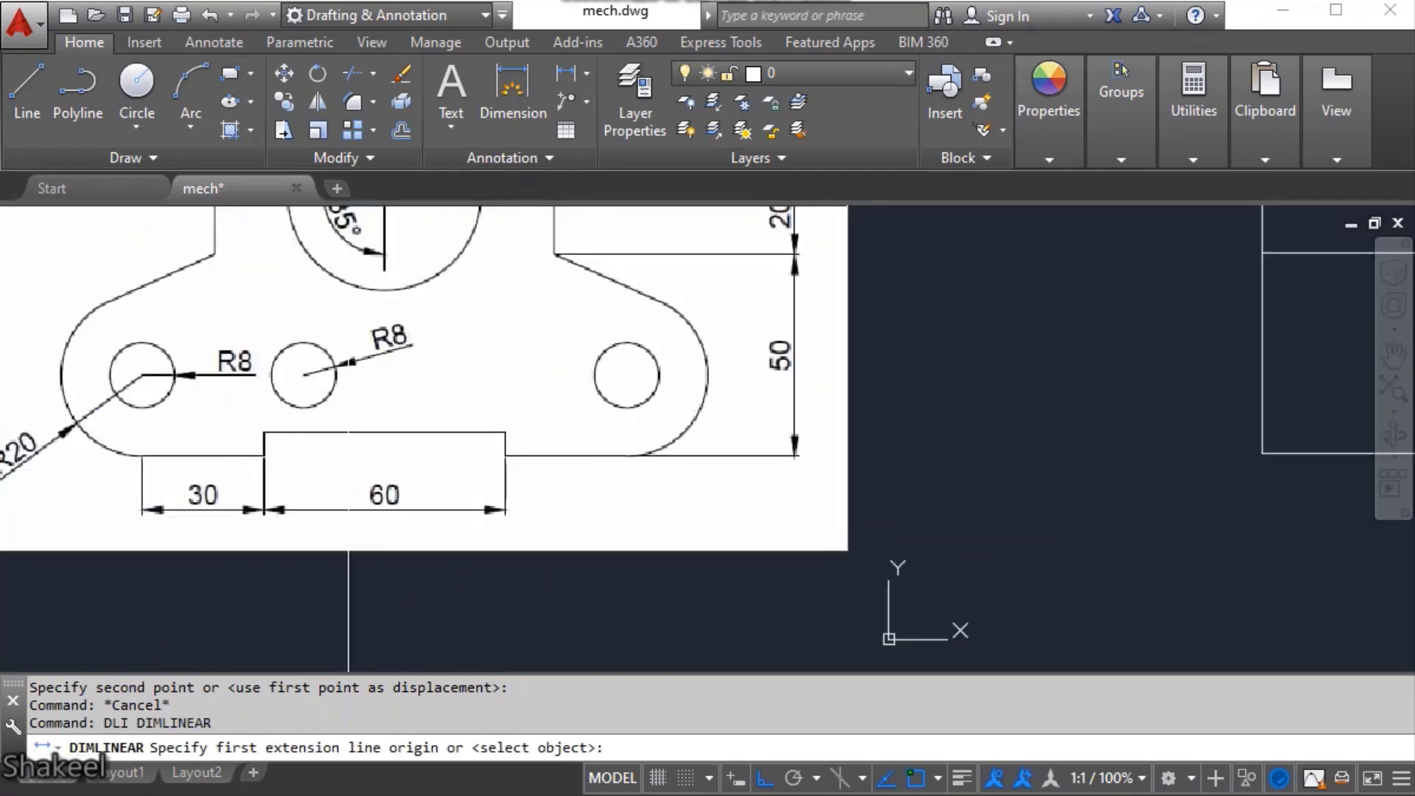
left_click(379, 442)
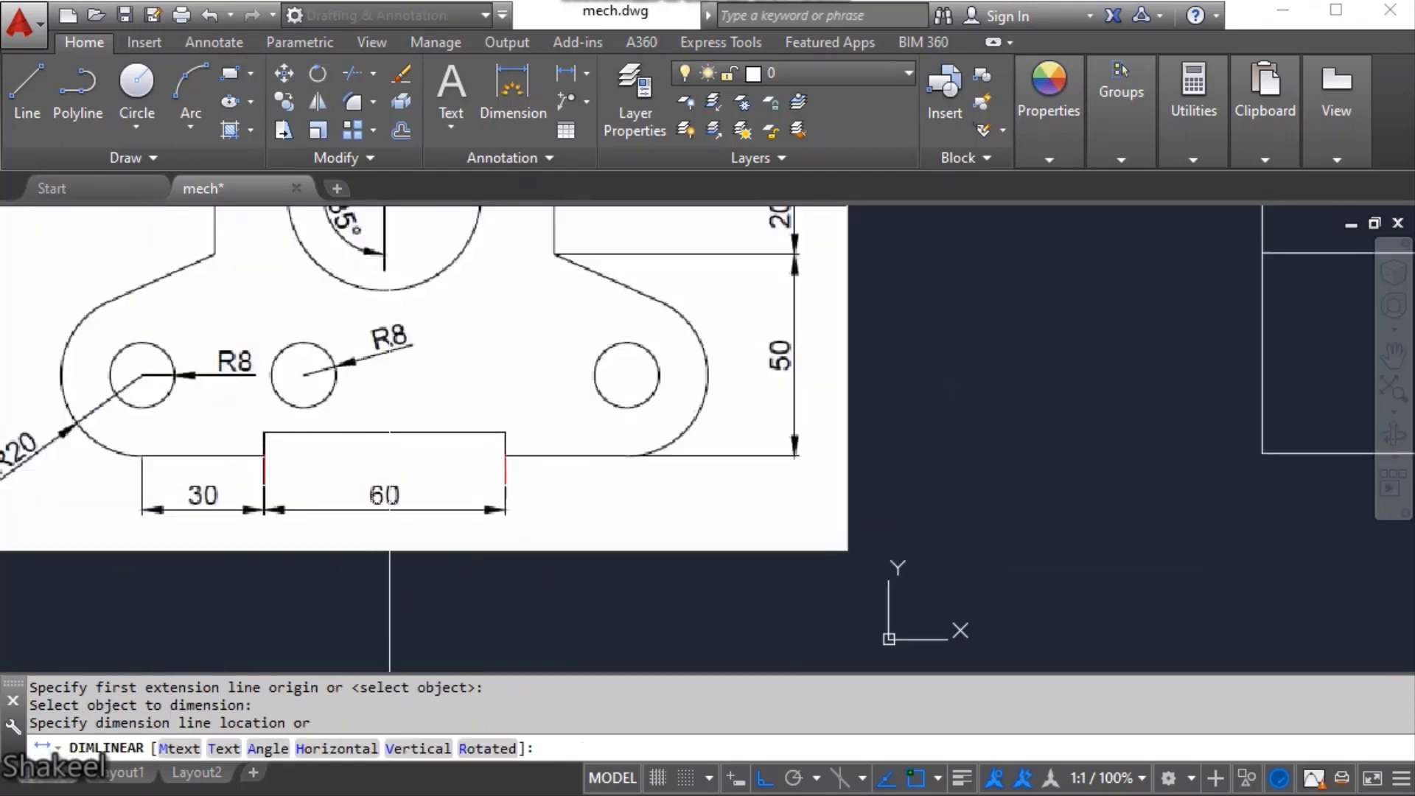
scroll(448, 415, "up", 6)
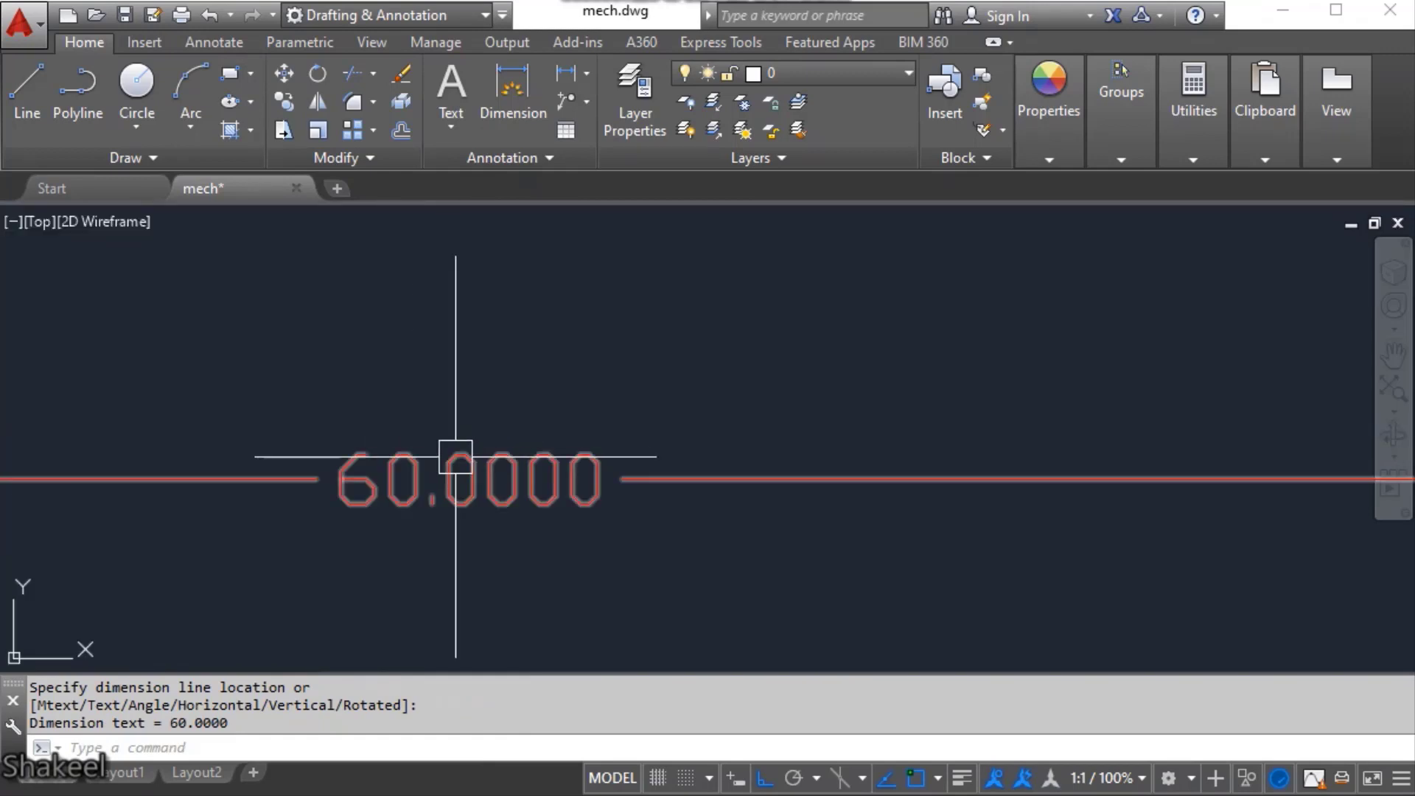
scroll(496, 502, "down", 8)
left_click(516, 514)
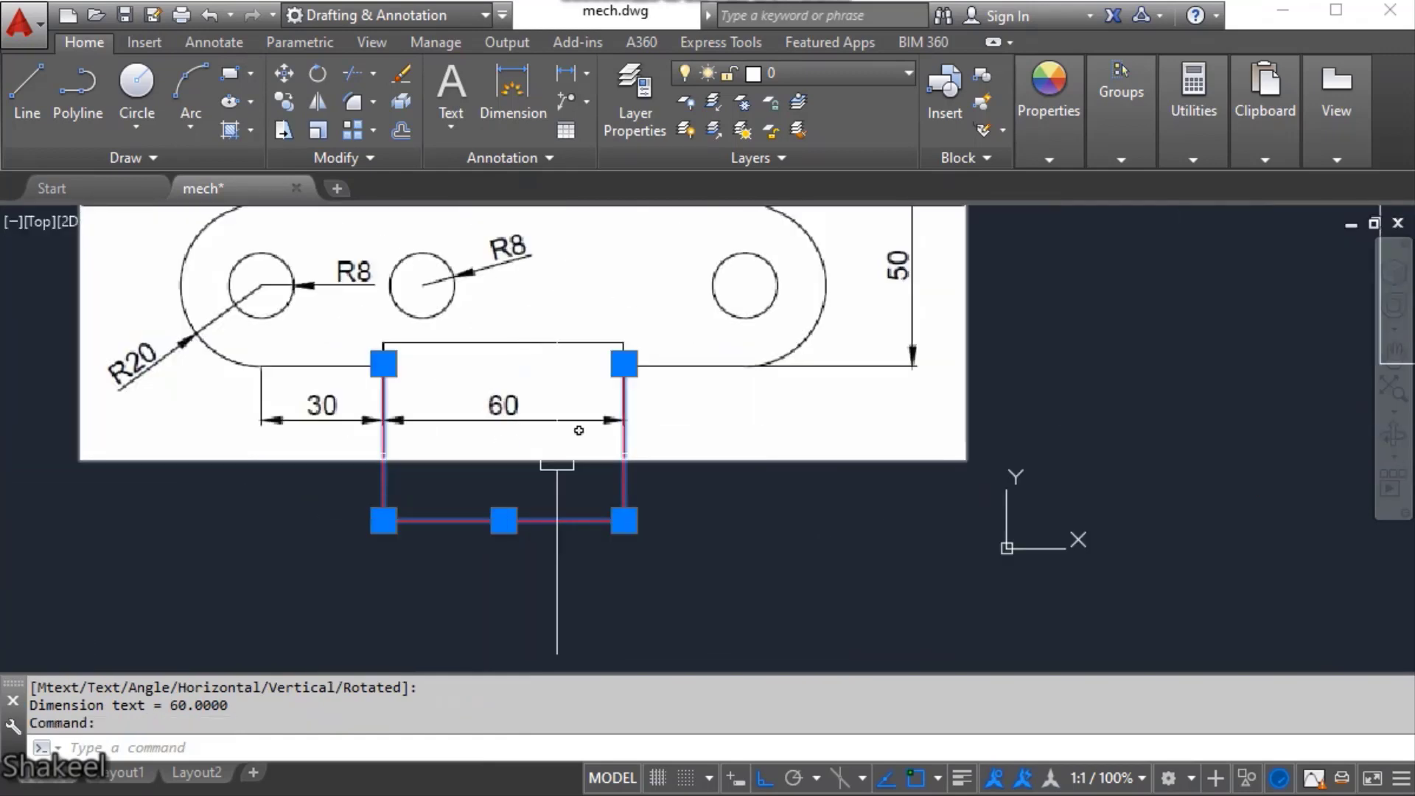
type("e")
key("Return")
scroll(598, 376, "up", 5)
key("Escape")
- Measure the depth of the reference image's notch with a linear dimension from its lower right corner, and cancel without placing it
middle_click_drag(697, 353, 604, 508)
type("dli")
key("Return")
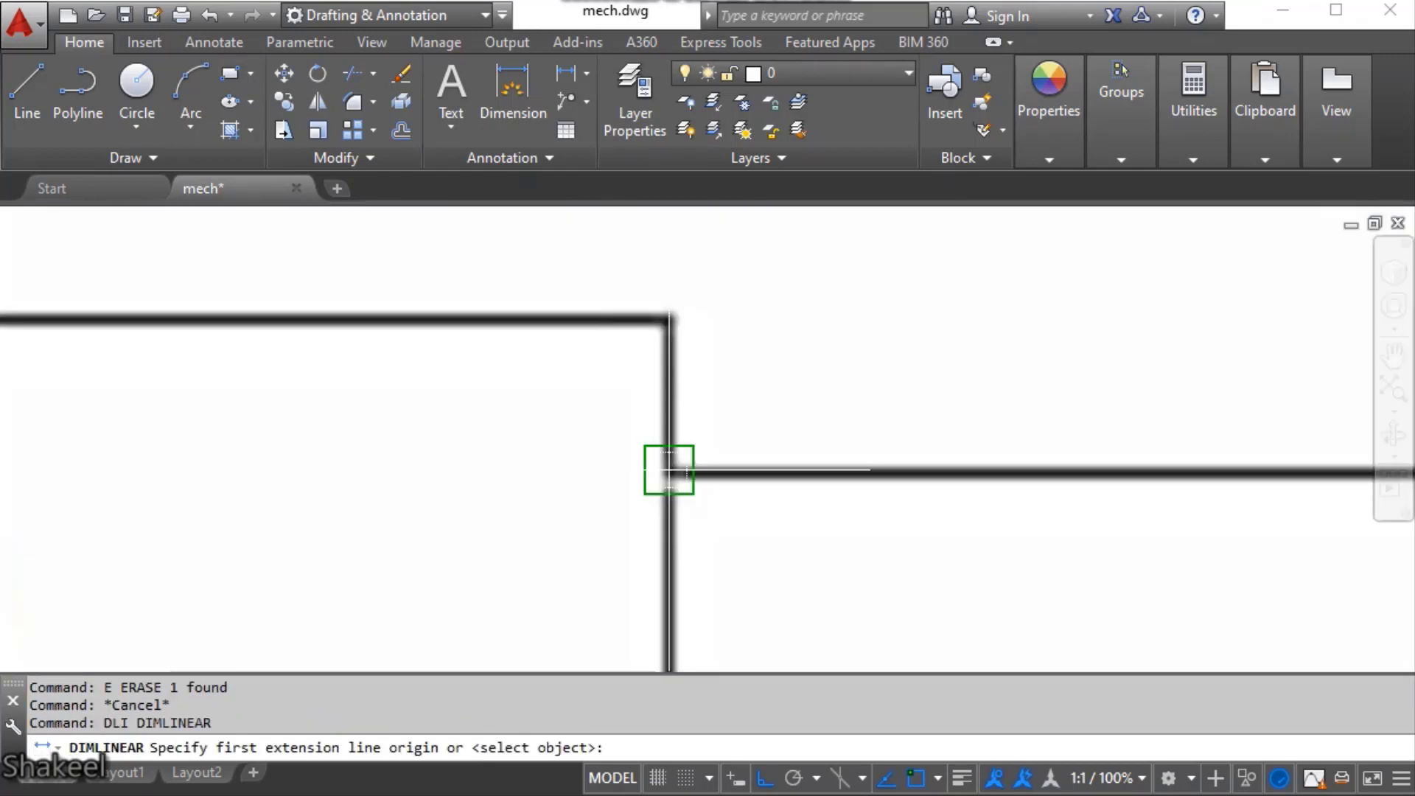
left_click(668, 469)
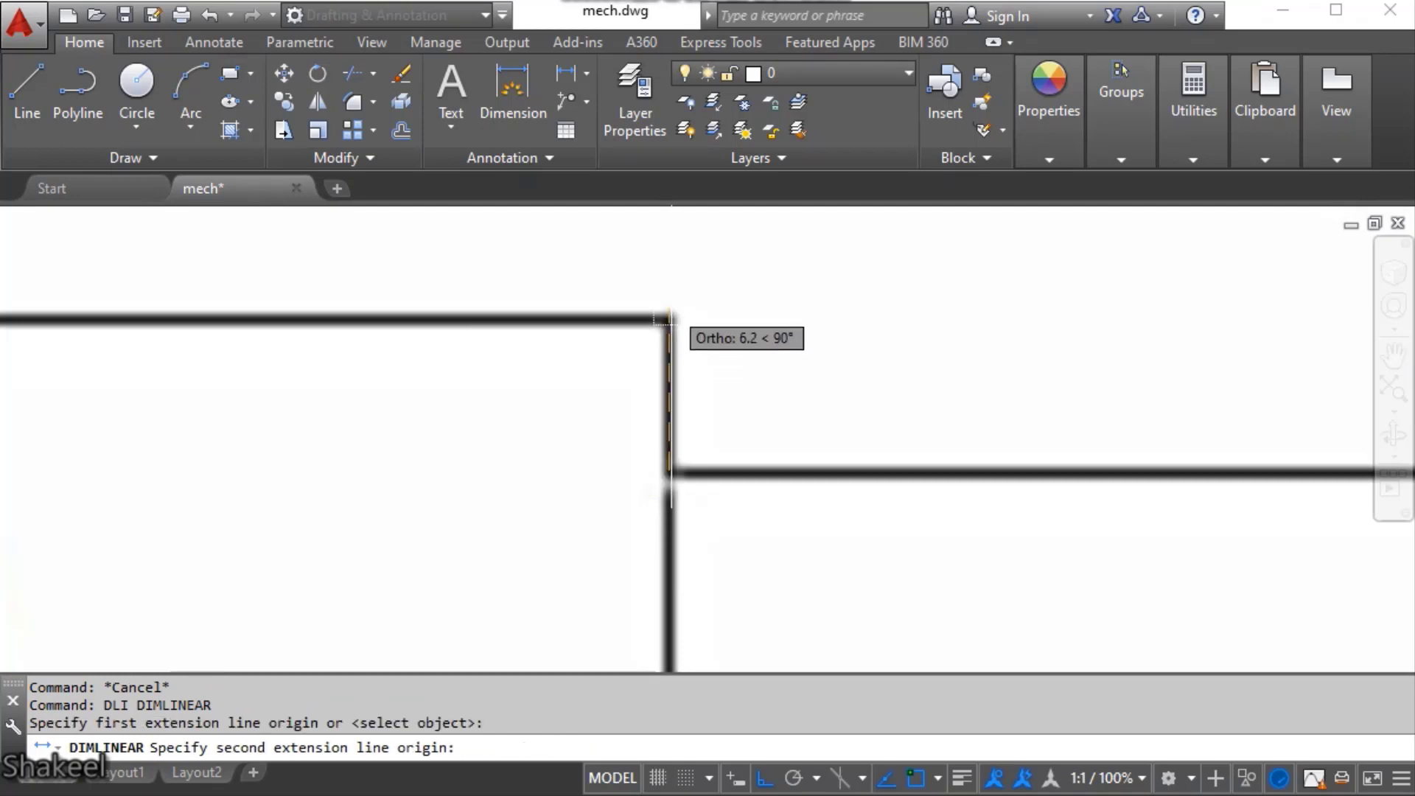
key("Escape")
scroll(590, 419, "down", 10)
scroll(582, 446, "up", 4)
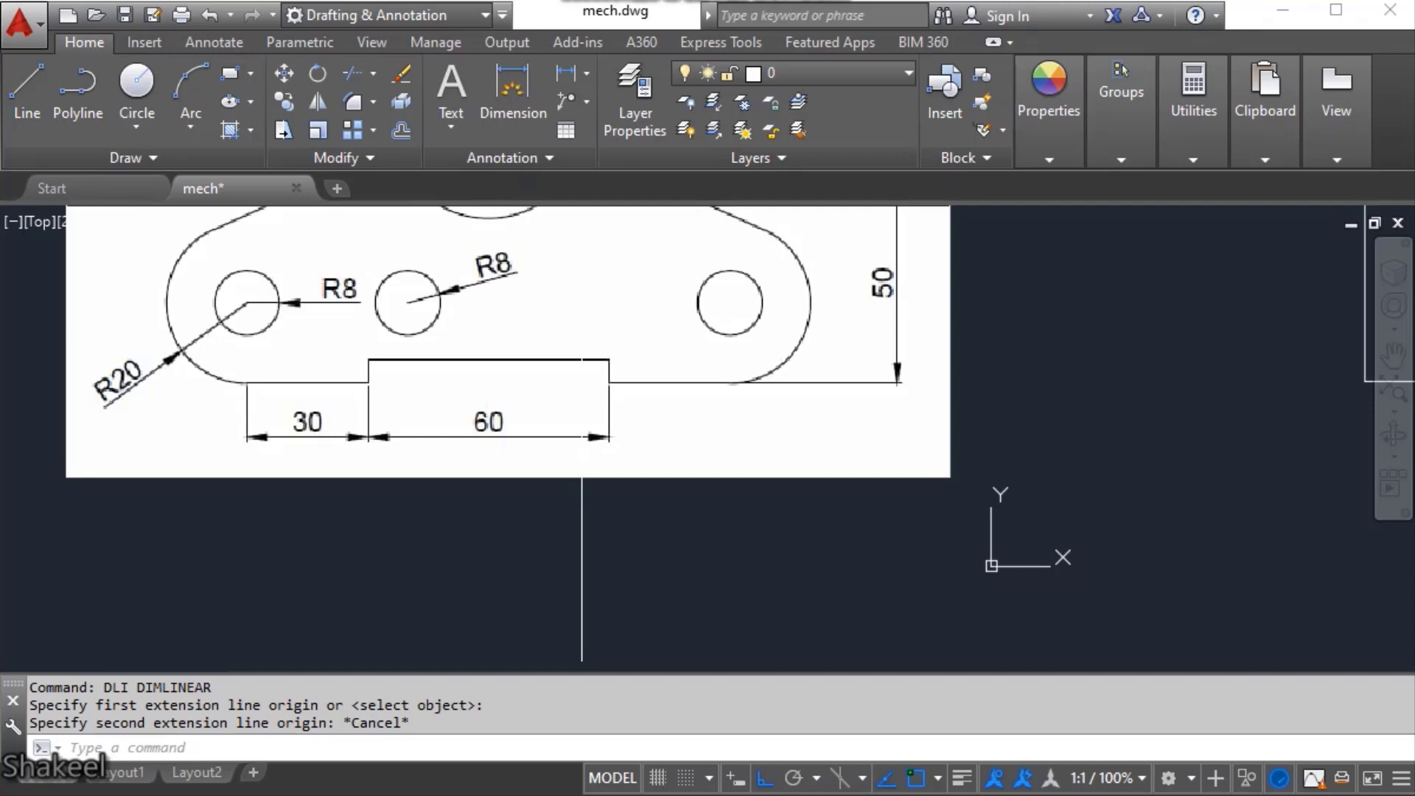
- Offset the rectangle's lower edge upward by the notch depth to mark the top of the notch
scroll(309, 499, "down", 5)
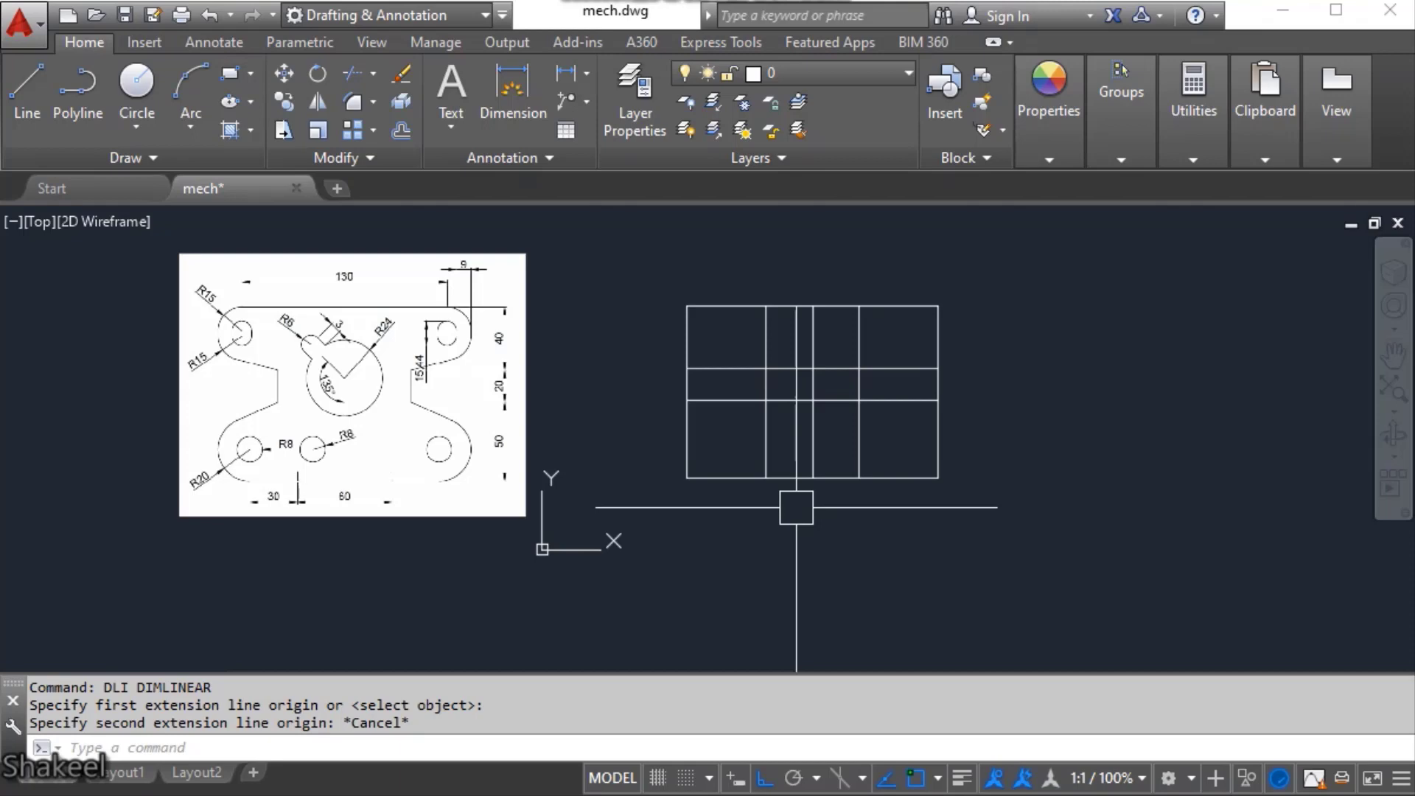
key("Escape")
key("Escape")
type("o")
key("Return")
scroll(843, 496, "up", 4)
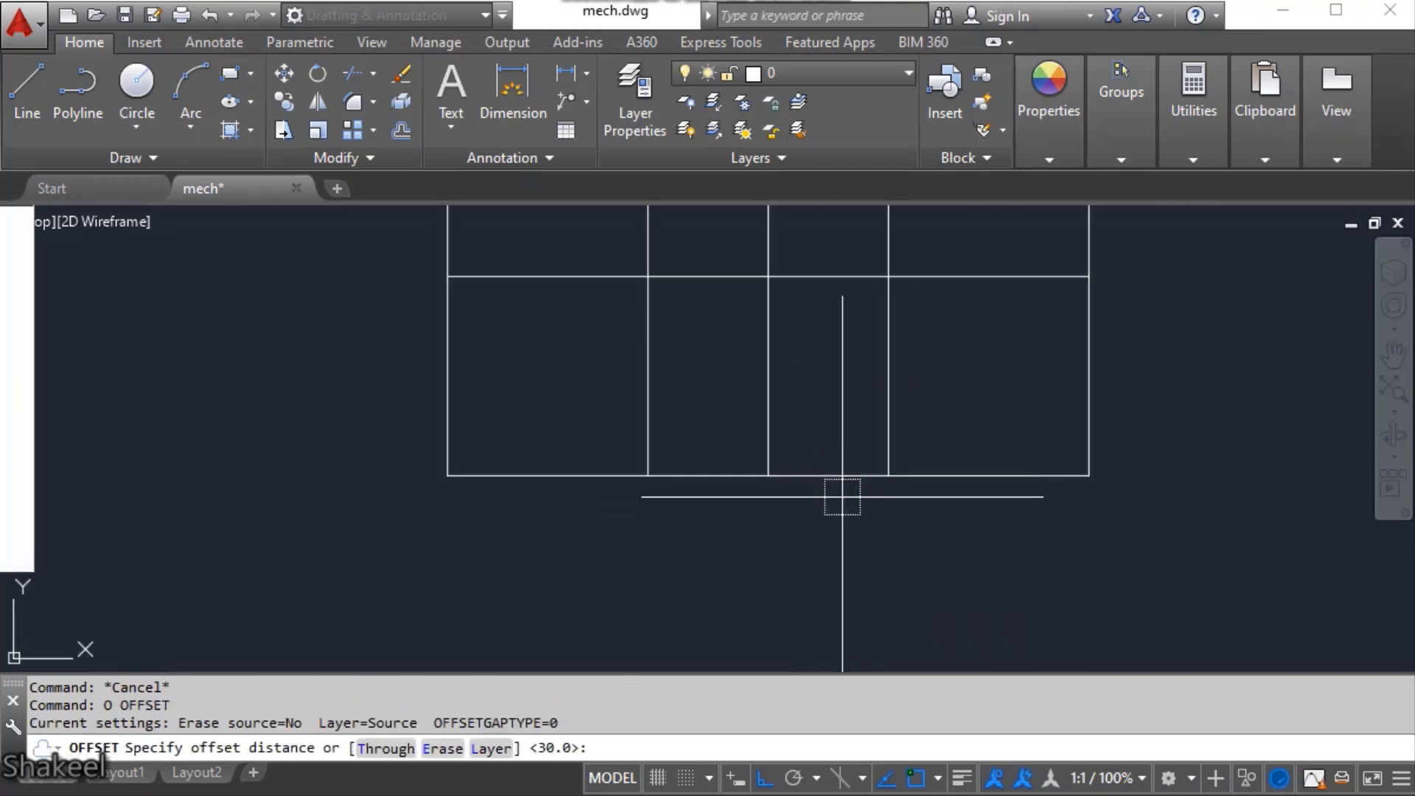
left_click(886, 479)
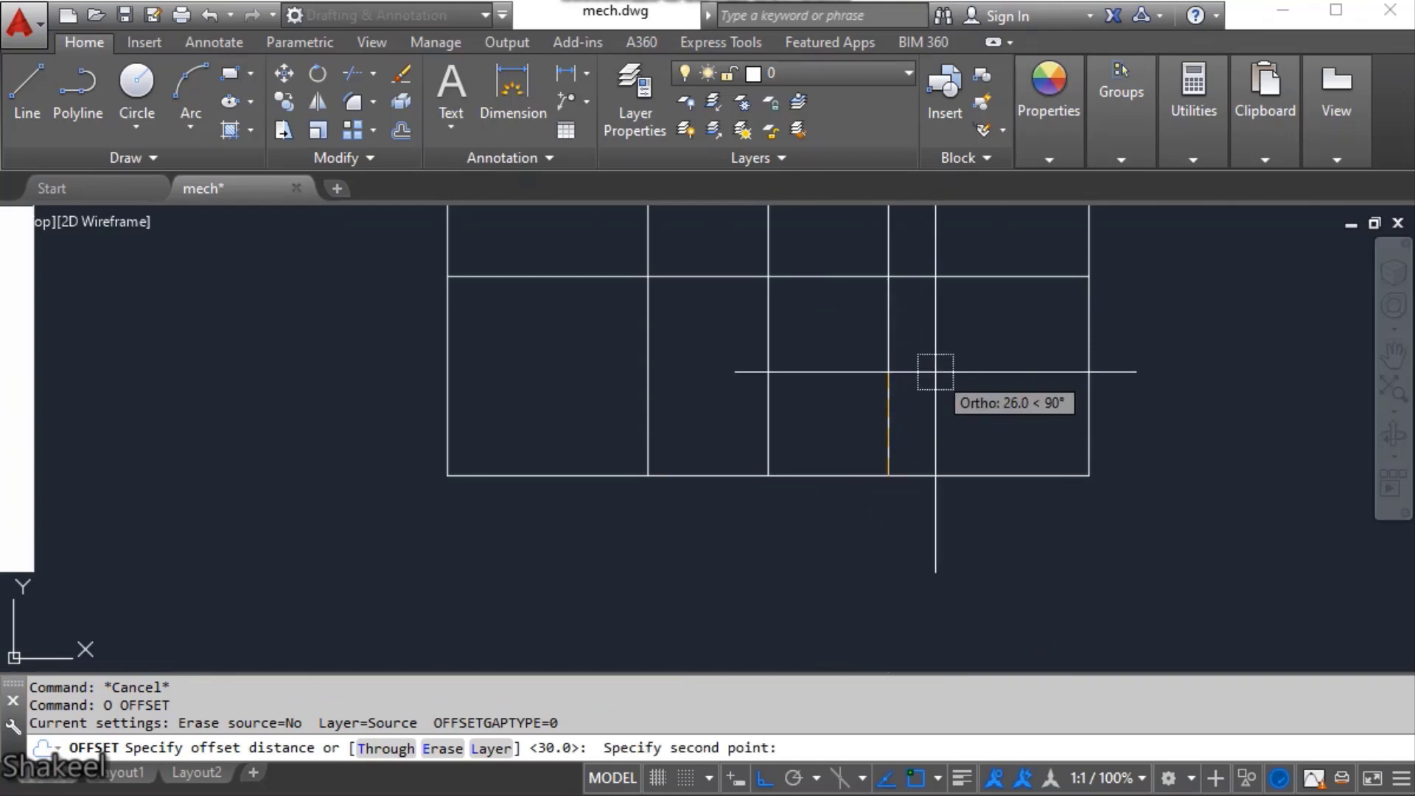
key("Return")
scroll(835, 472, "up", 4)
left_click(834, 481)
left_click(858, 398)
key("Return")
scroll(863, 387, "down", 2)
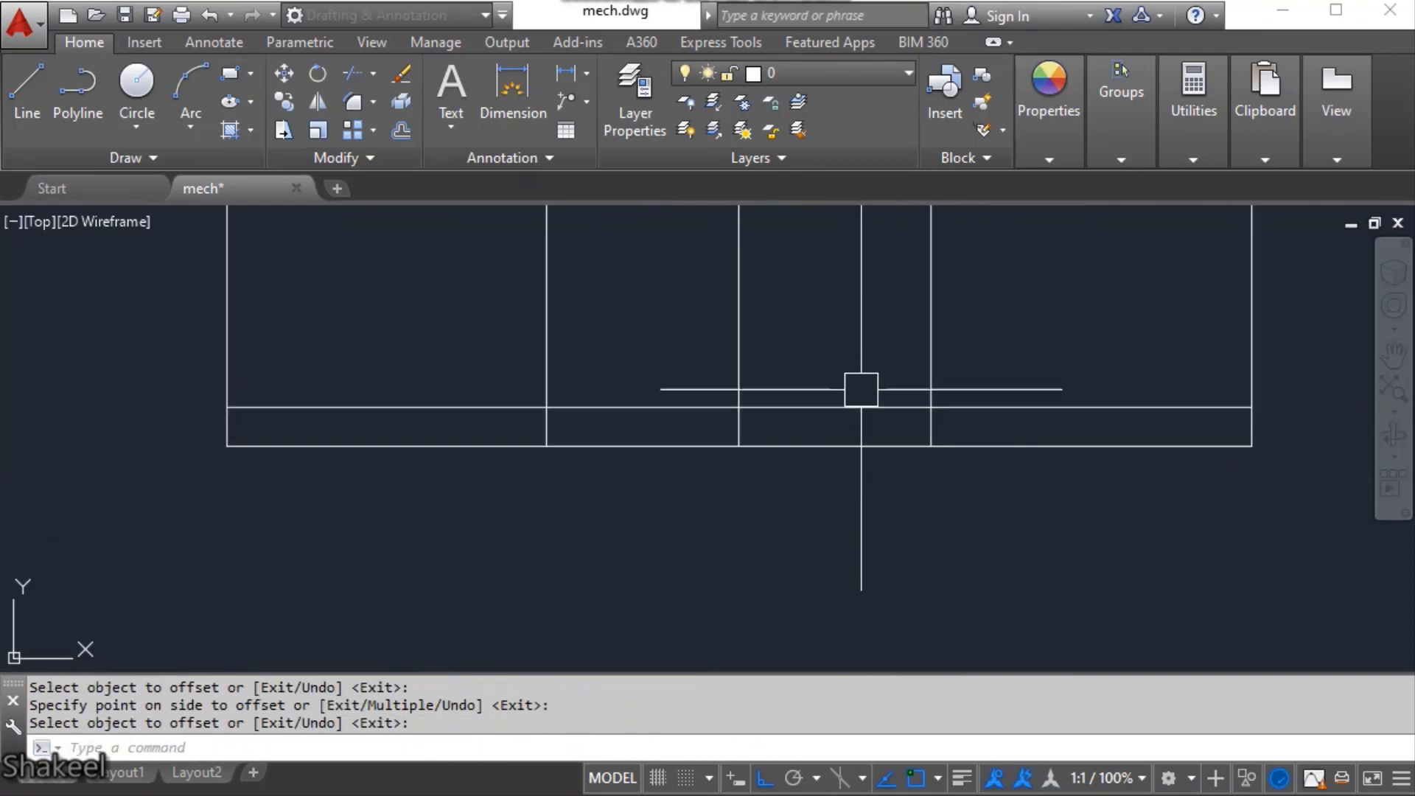
- Trim the offset lines outside the notch so only its top edge and two short sides remain
key("Escape")
key("Escape")
key("Escape")
scroll(493, 328, "up", 4)
type("tr")
key("space")
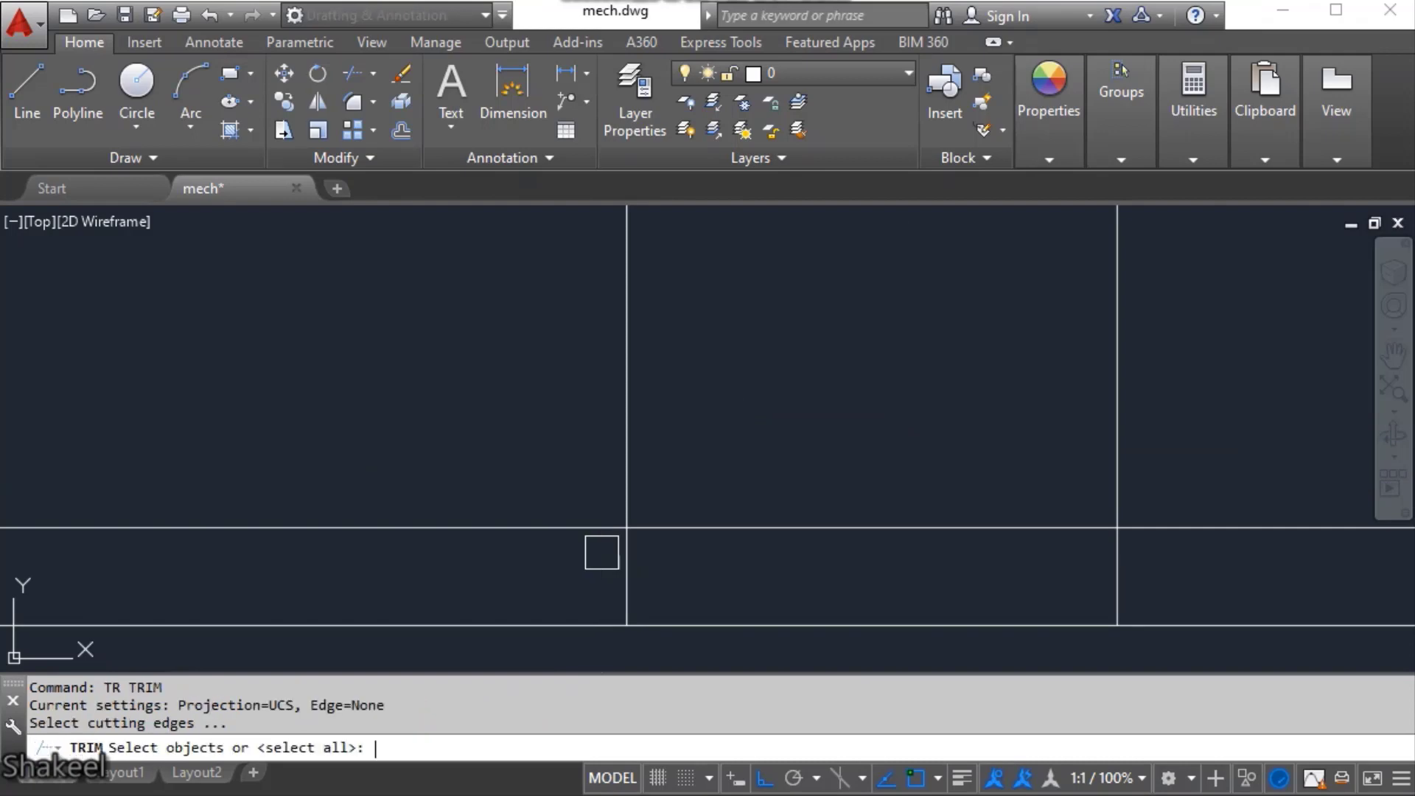
key("space")
left_click(571, 511)
left_click(565, 564)
left_click(629, 492)
key("Escape")
scroll(815, 530, "down", 3)
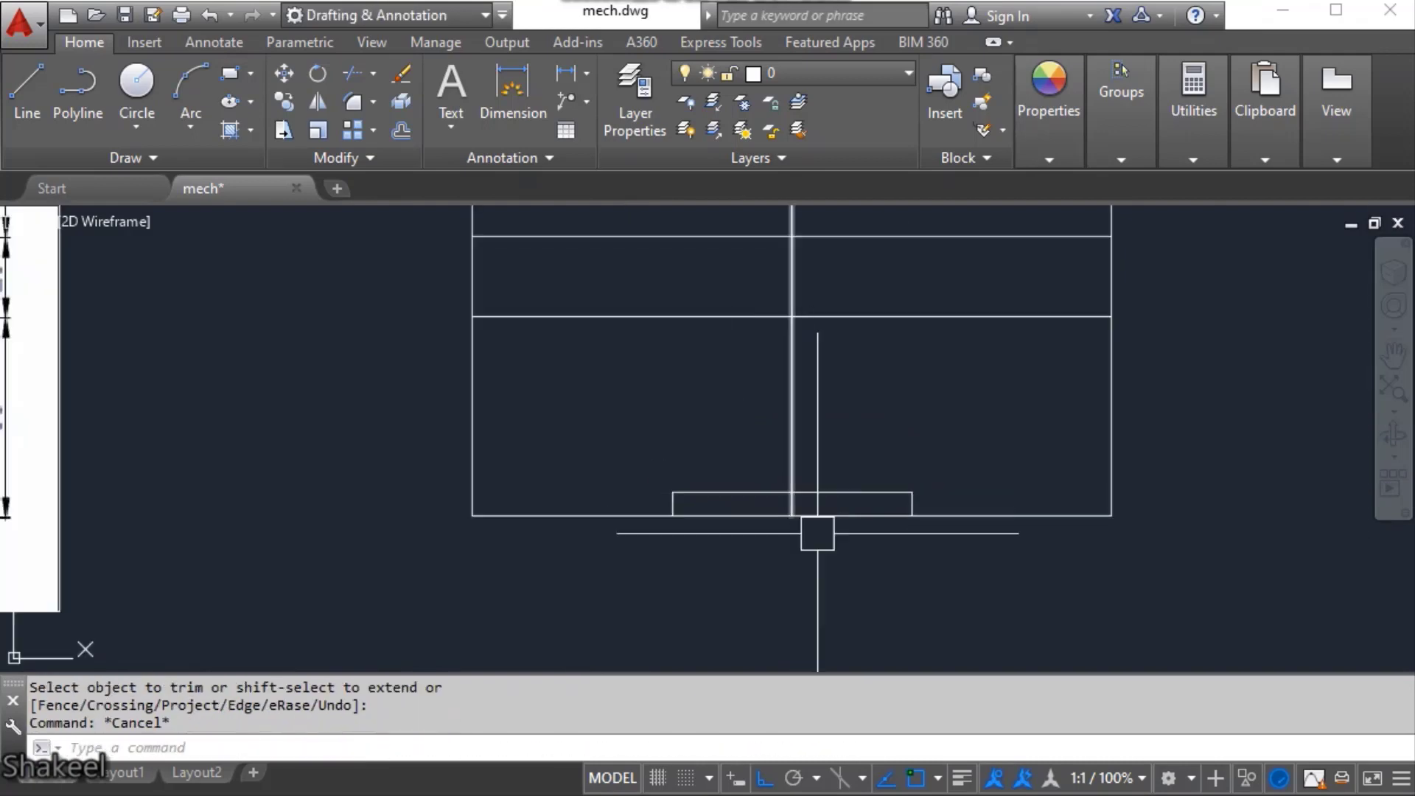
- Trim the vertical centre line inside the notch back to the notch's top edge
key("Escape")
scroll(777, 489, "up", 3)
type("tr")
key("space")
key("space")
key("Escape")
scroll(875, 506, "down", 3)
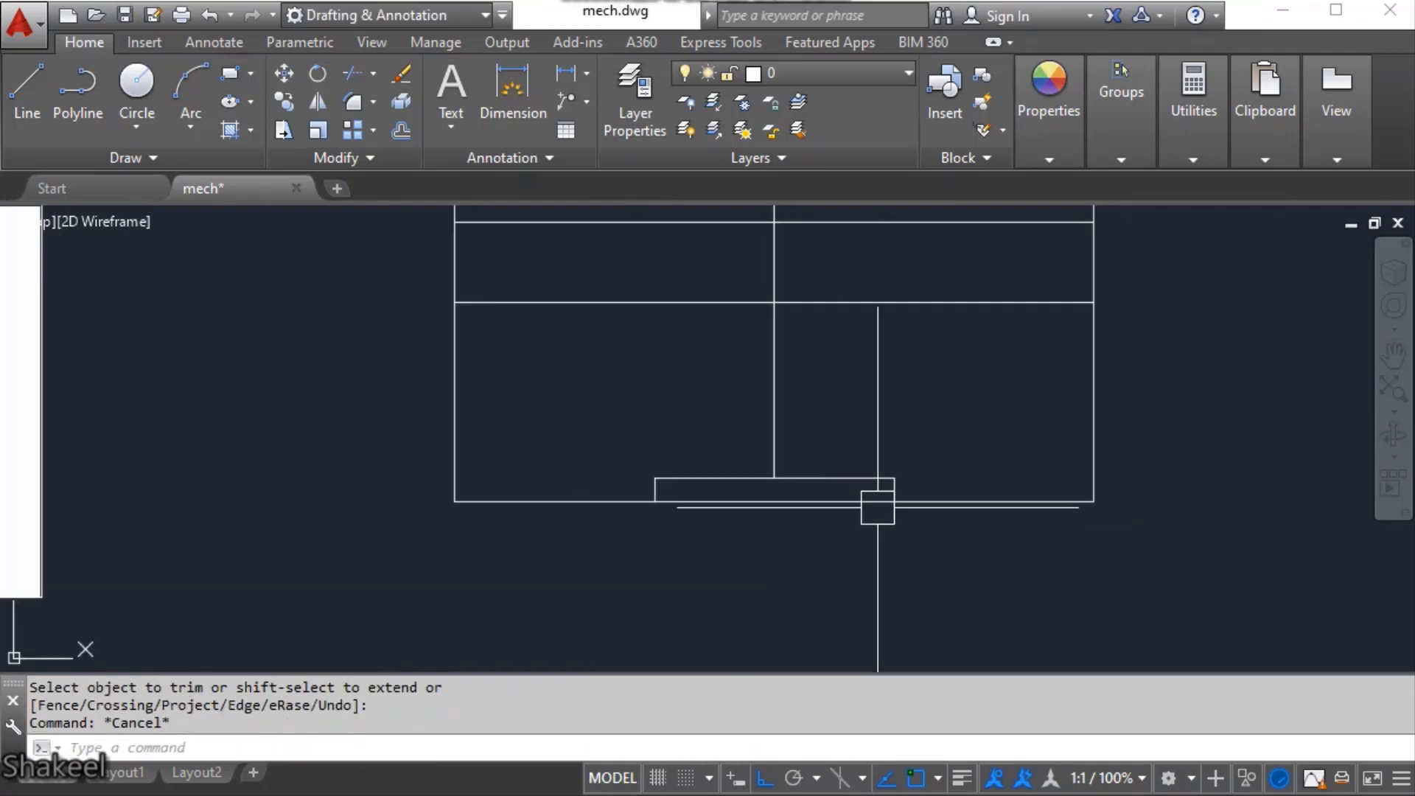
- Trim the rectangle's lower edge between the two notch sides
key("Escape")
scroll(792, 512, "up", 4)
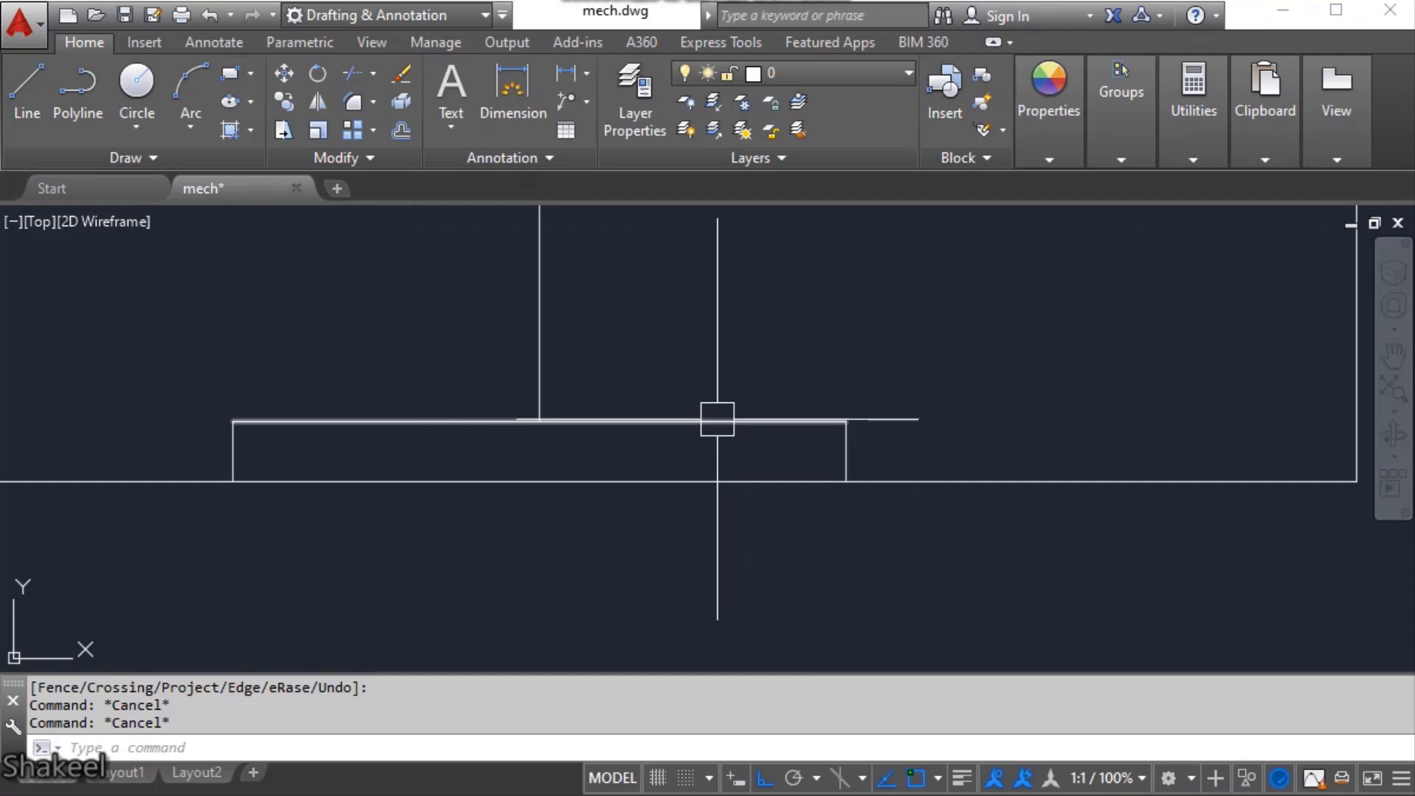
scroll(700, 442, "down", 4)
type("tr")
key("Return")
left_click(623, 464)
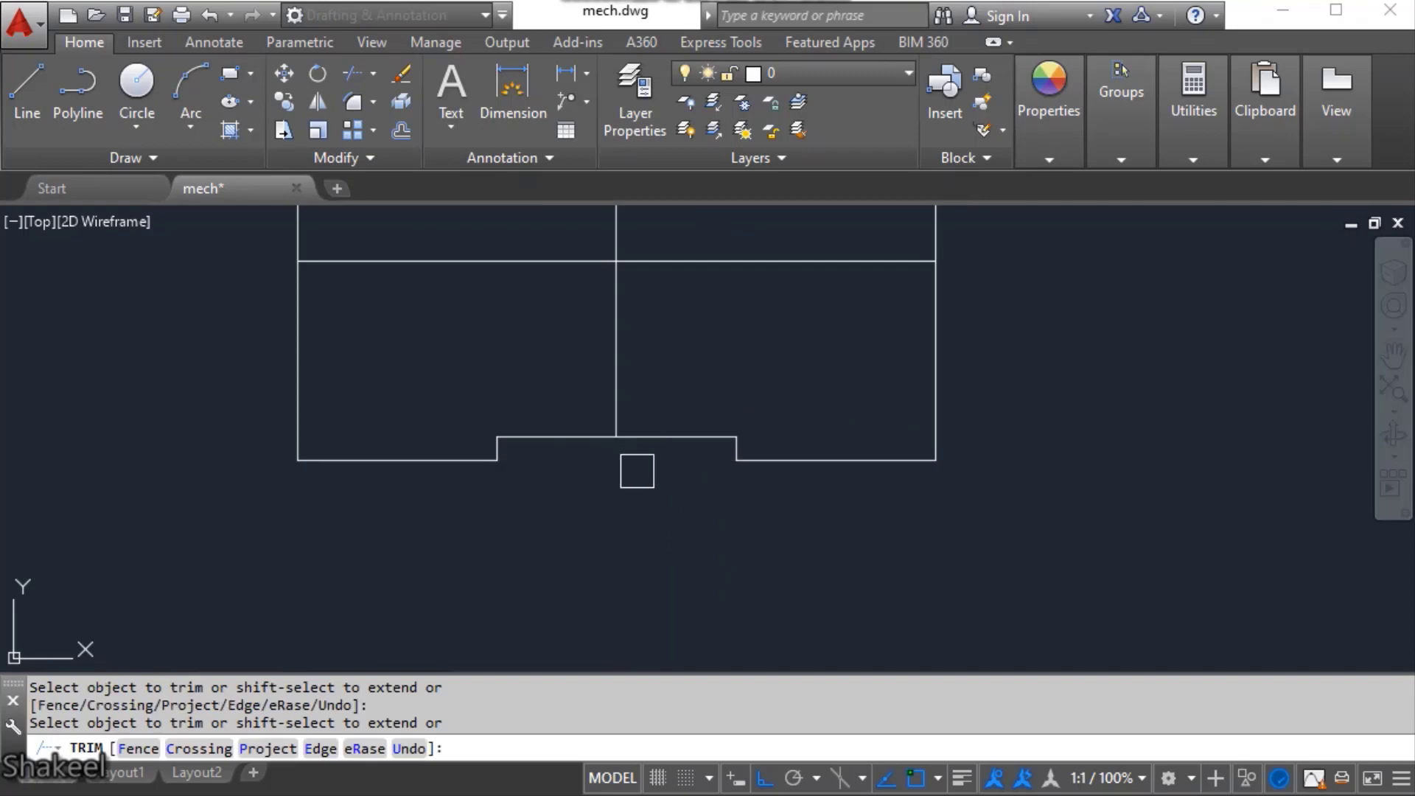
key("Escape")
- Undo the trim of the lower edge across the notch
scroll(823, 509, "down", 2)
middle_click_drag(709, 548, 919, 562)
key("Escape")
key("Escape")
key("ctrl+z")
key("ctrl+z")
key("ctrl+z")
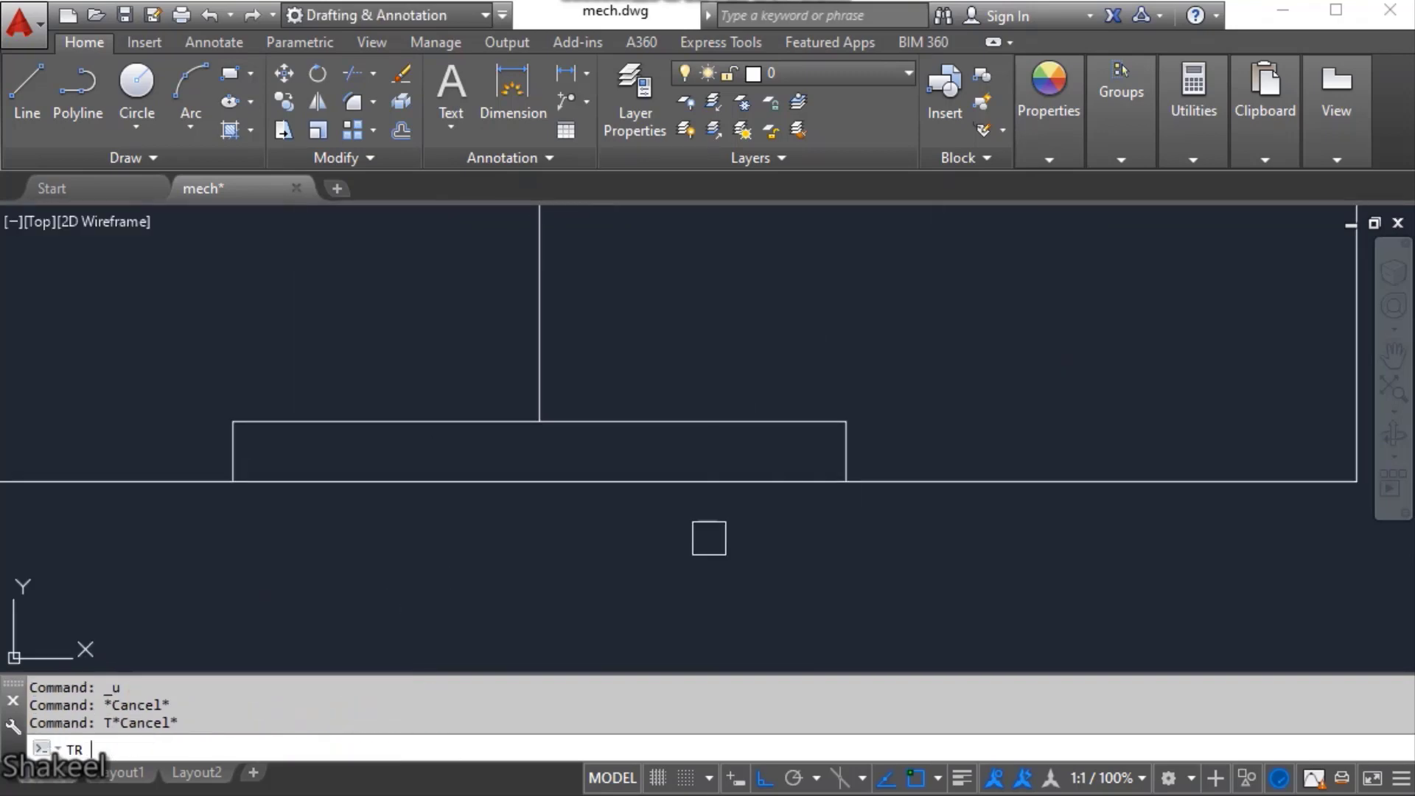
- Trim away the lower edge segment across the notch again to open the bottom of the notch
key("Return")
key("Return")
left_click(648, 485)
scroll(816, 523, "down", 5)
key("Escape")
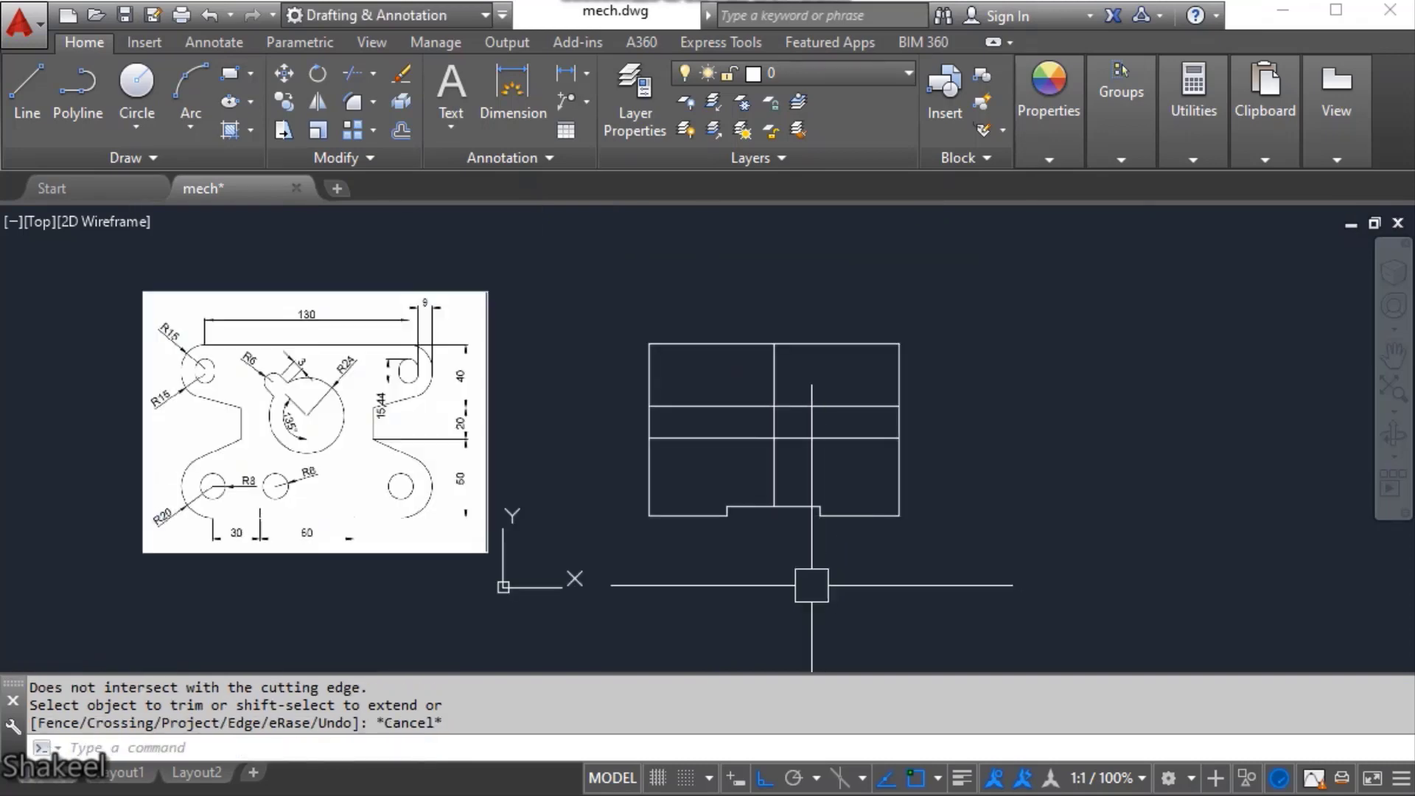
- Examine the 30 and 60 dimensions at the reference image's notch and compare that area with the drawn plate
middle_click_drag(650, 559, 706, 579)
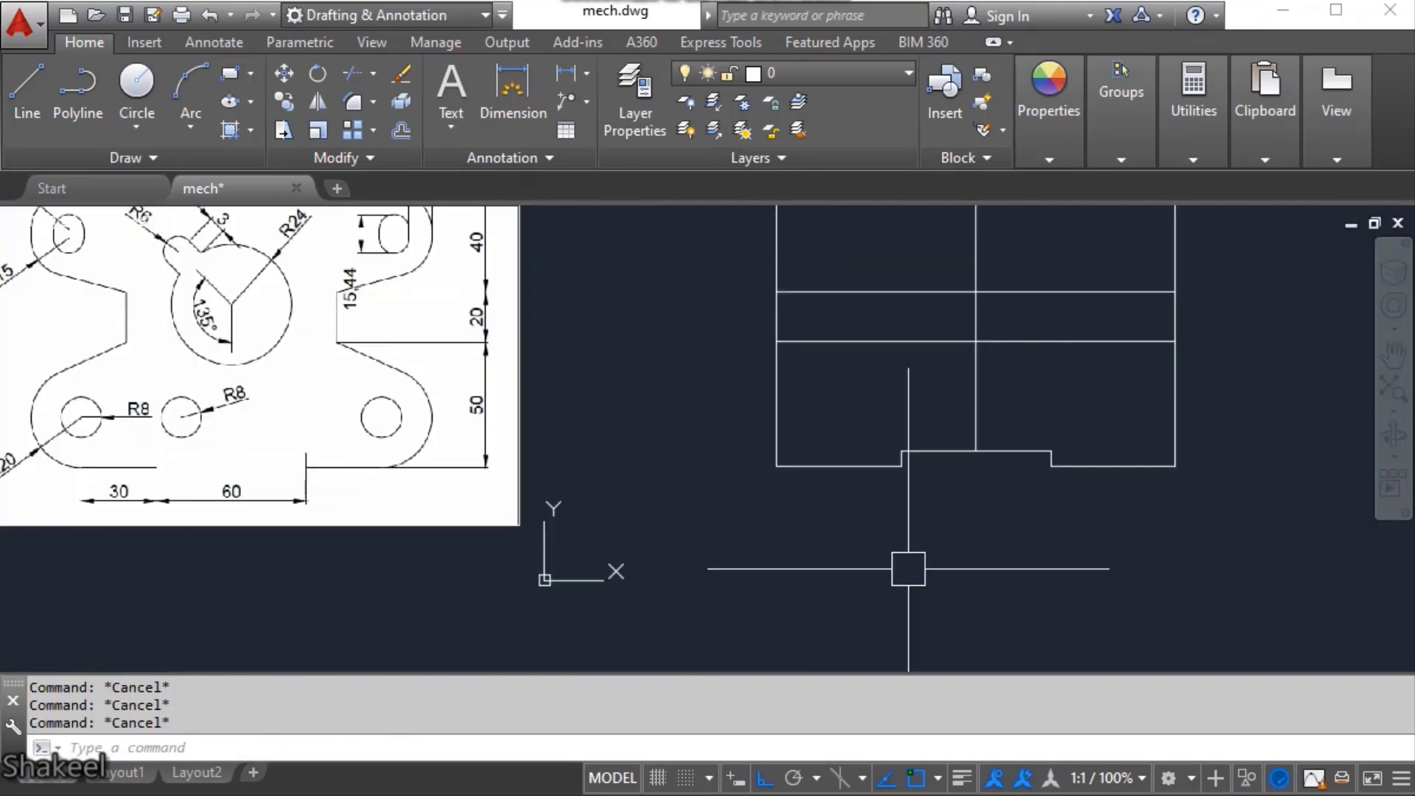
scroll(502, 442, "up", 6)
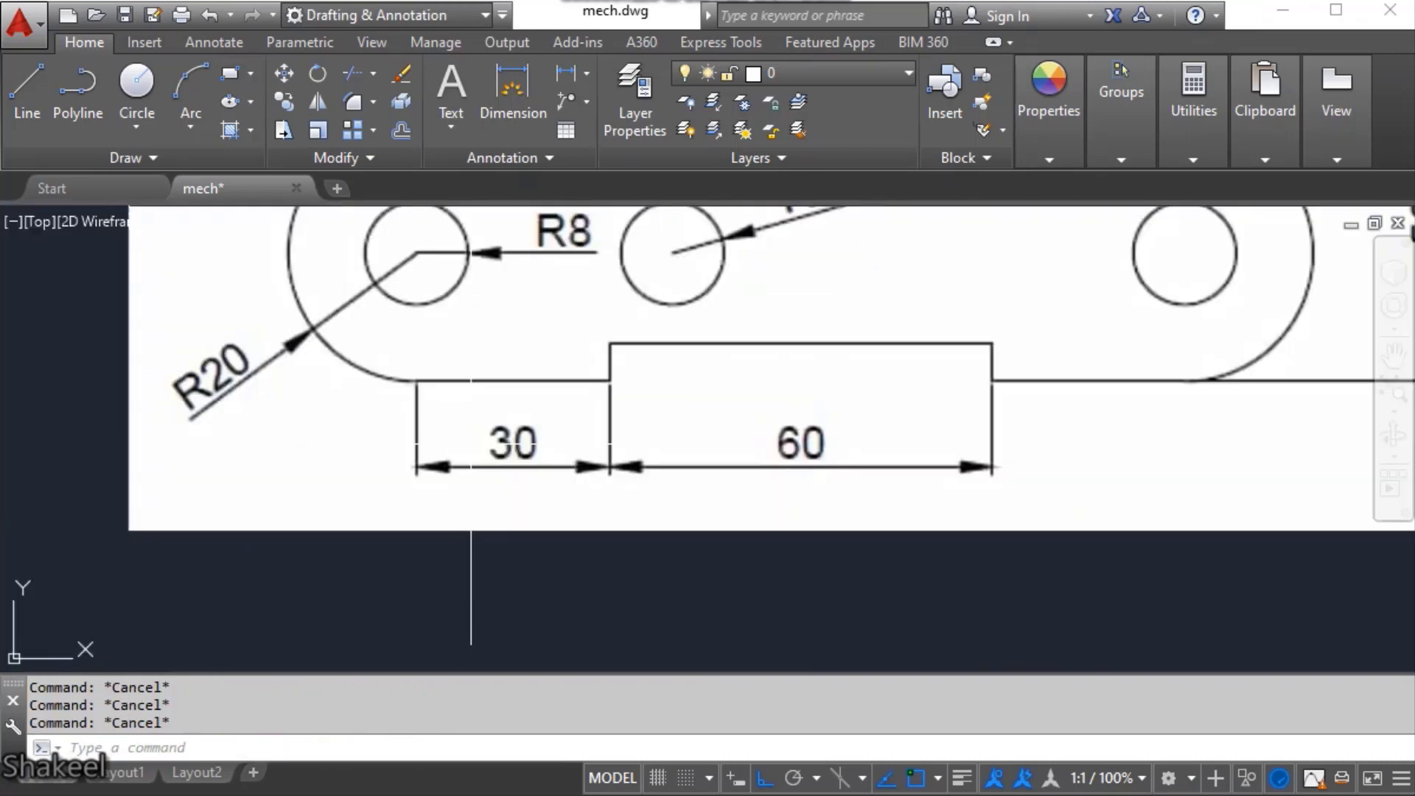
scroll(322, 413, "down", 2)
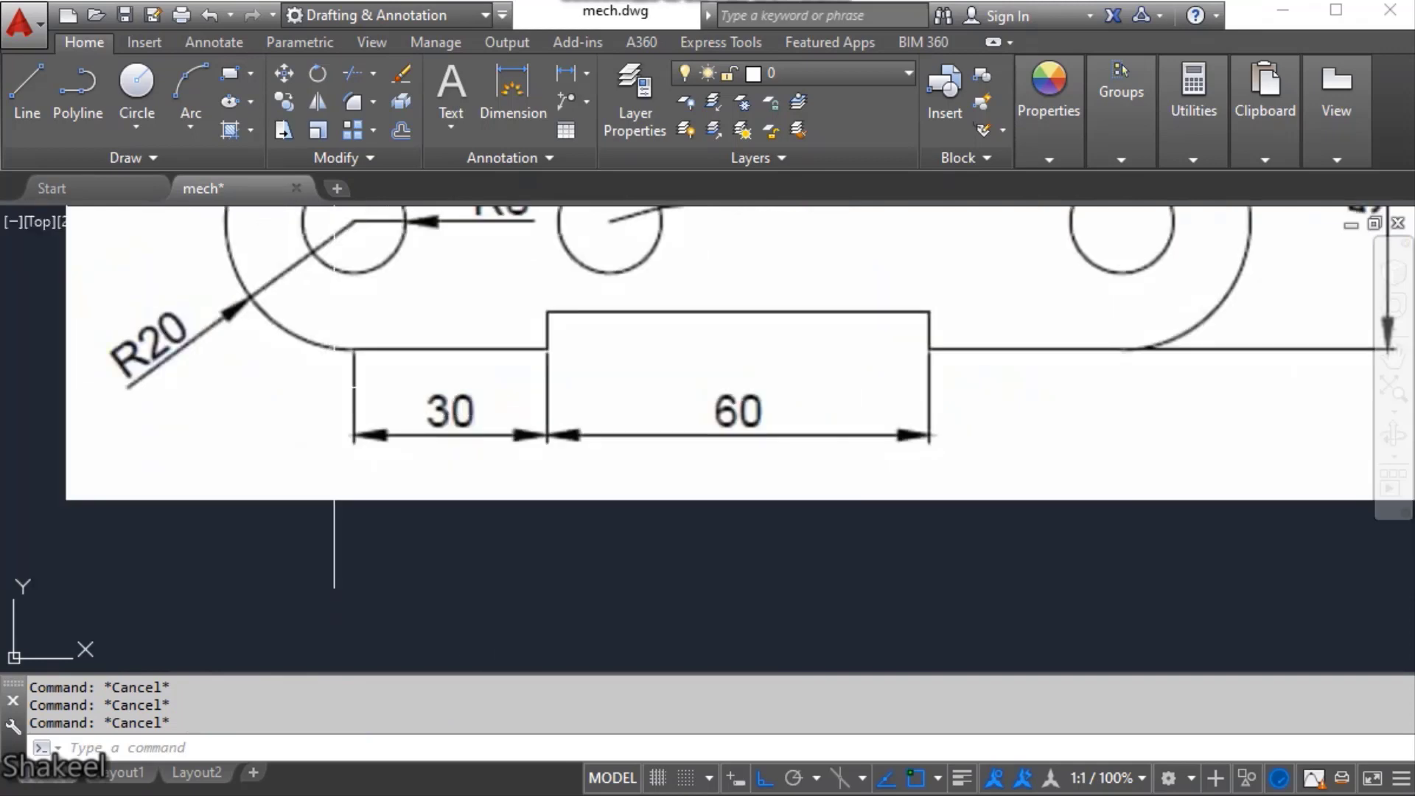
scroll(334, 390, "down", 4)
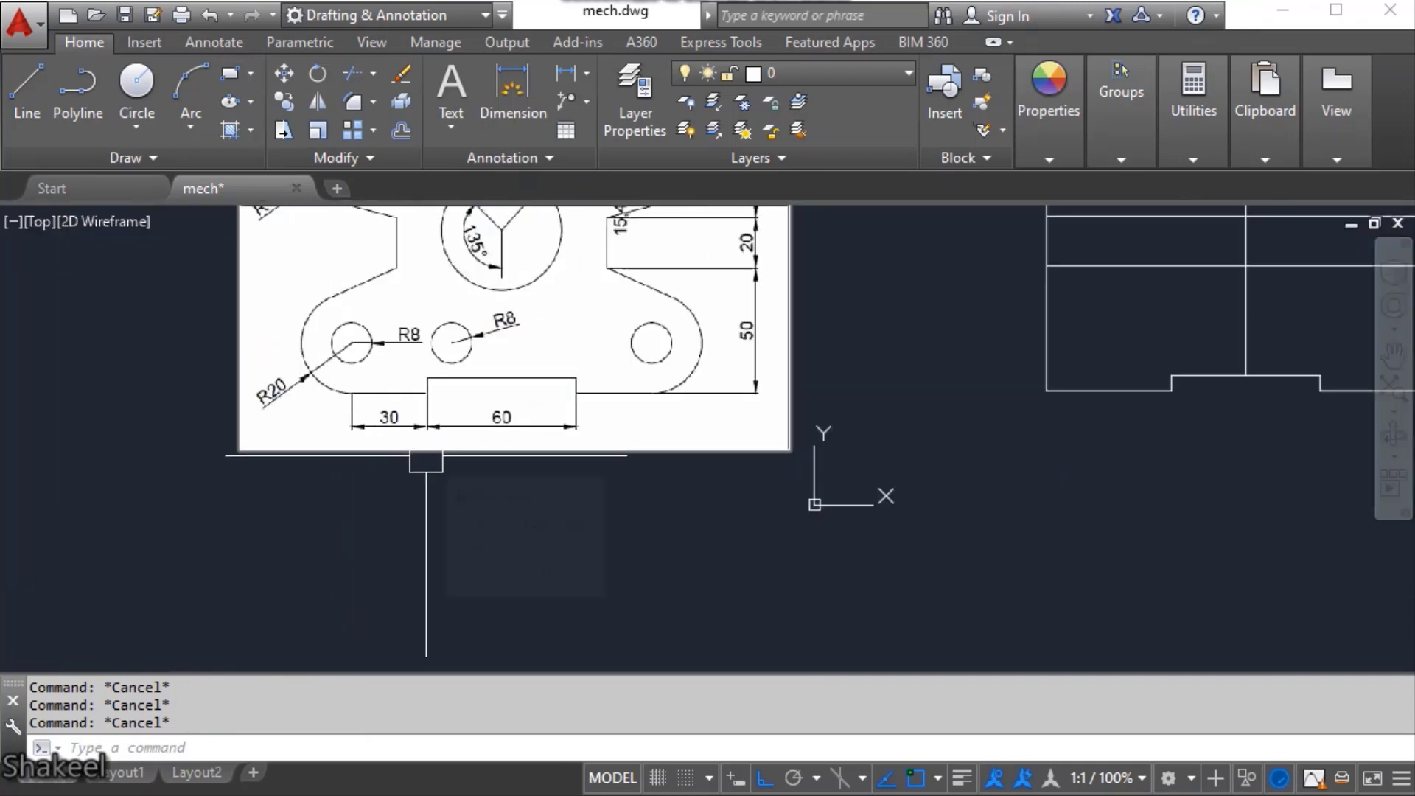
middle_click_drag(1006, 412, 836, 460)
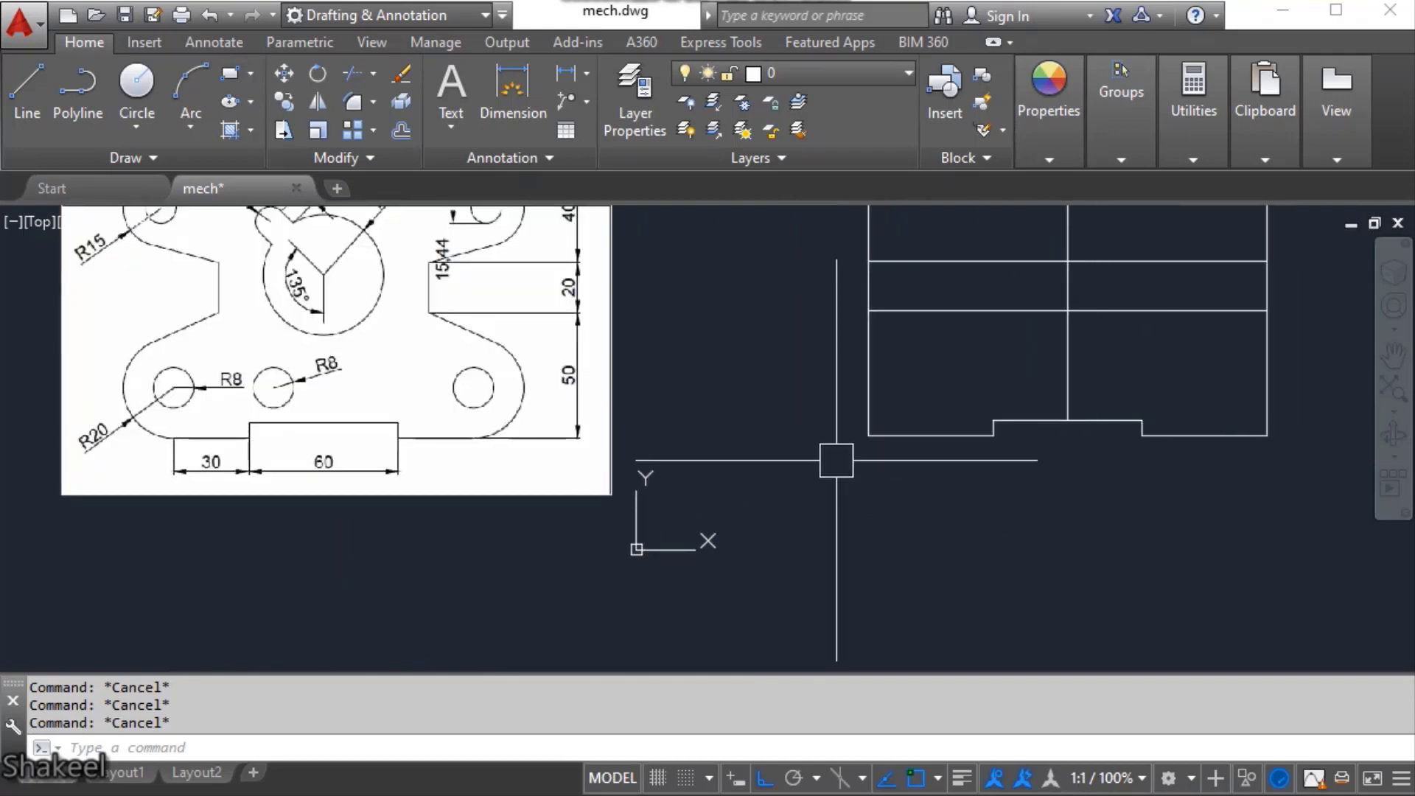
- Fillet the plate's lower-left corner with a radius of 20
type("f")
key("Return")
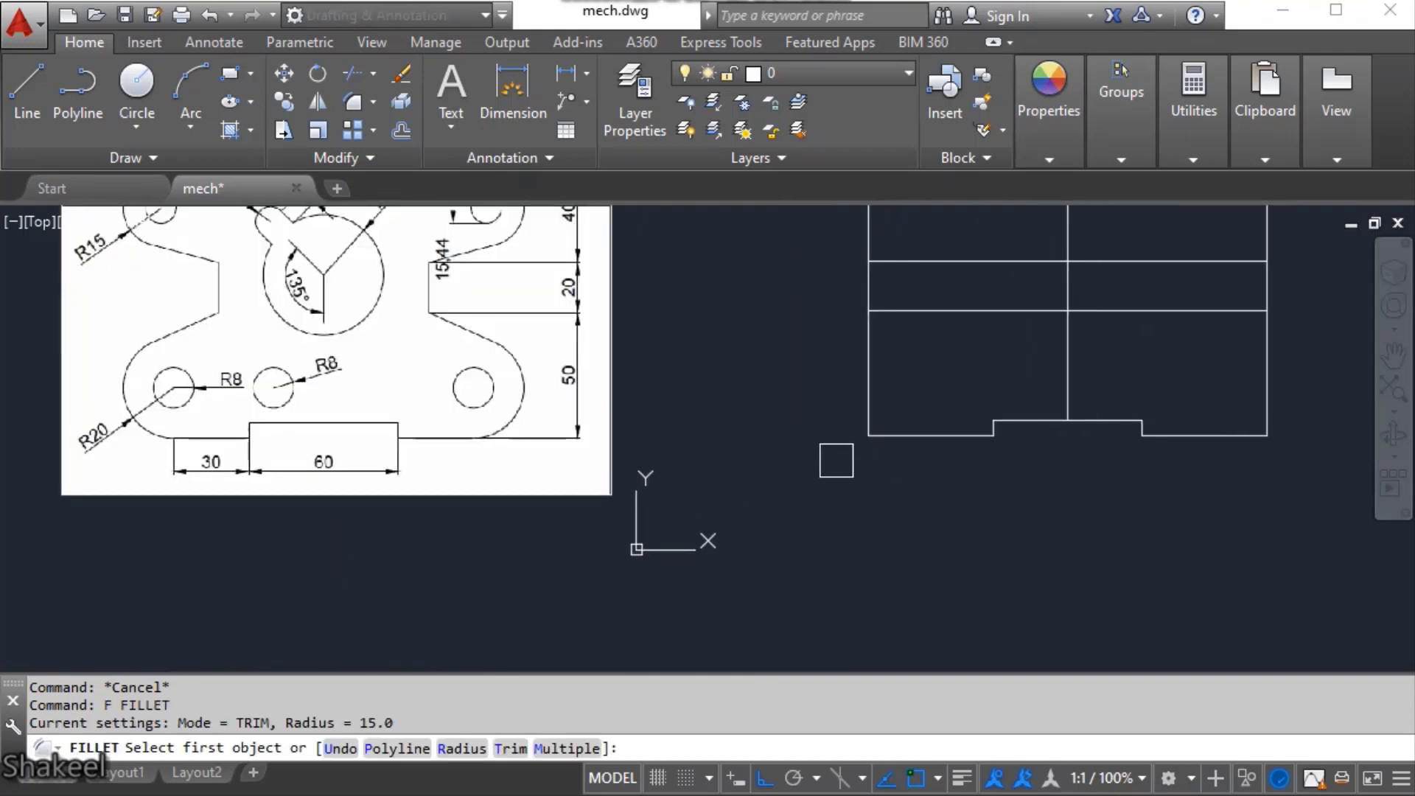
type("R")
key("Return")
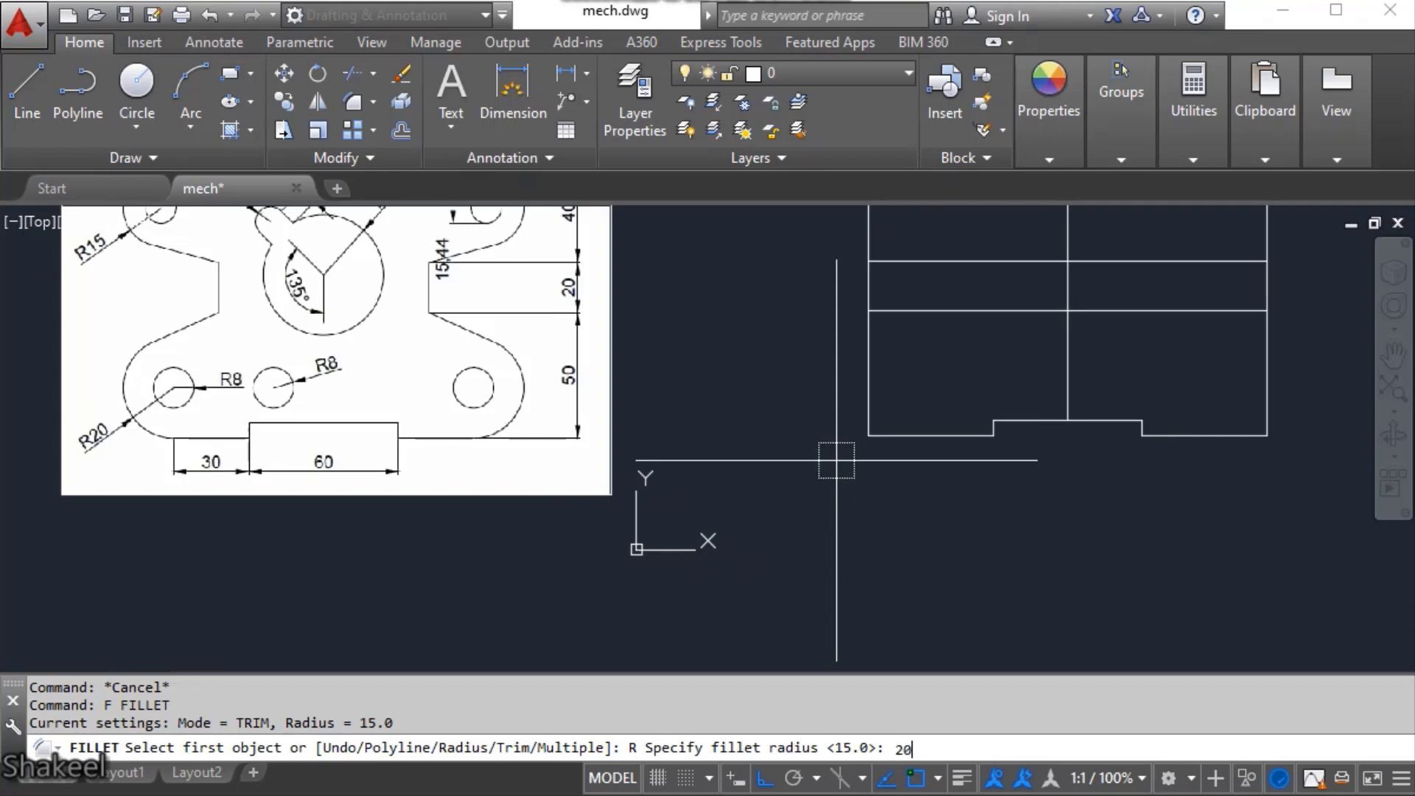
type("20")
key("Return")
scroll(836, 420, "up", 2)
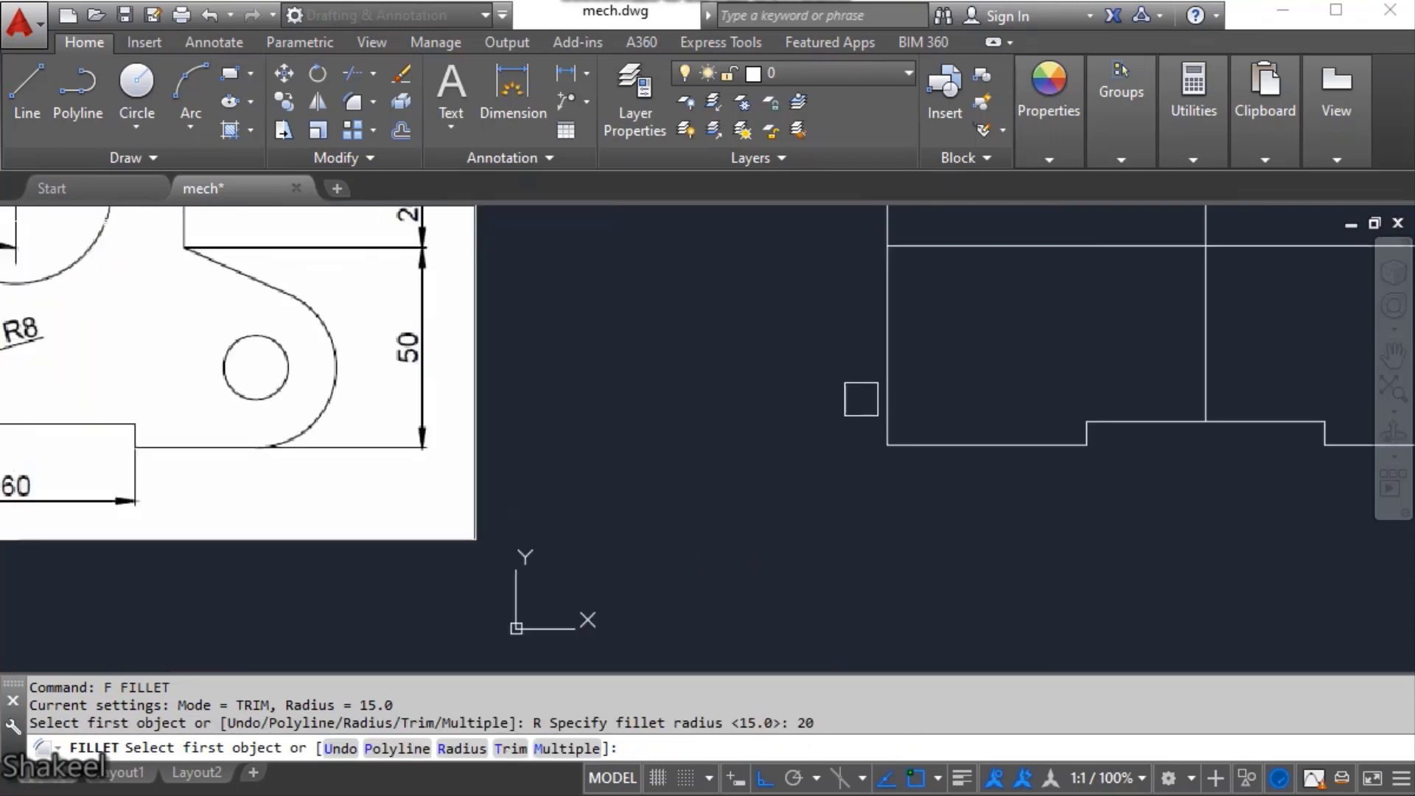
left_click(885, 398)
left_click(1014, 451)
key("space")
key("Escape")
- Add a linear dimension along the straight lower edge between the lower-left fillet's end and the notch, and check its text
middle_click_drag(1044, 511, 682, 552)
scroll(646, 487, "up", 4)
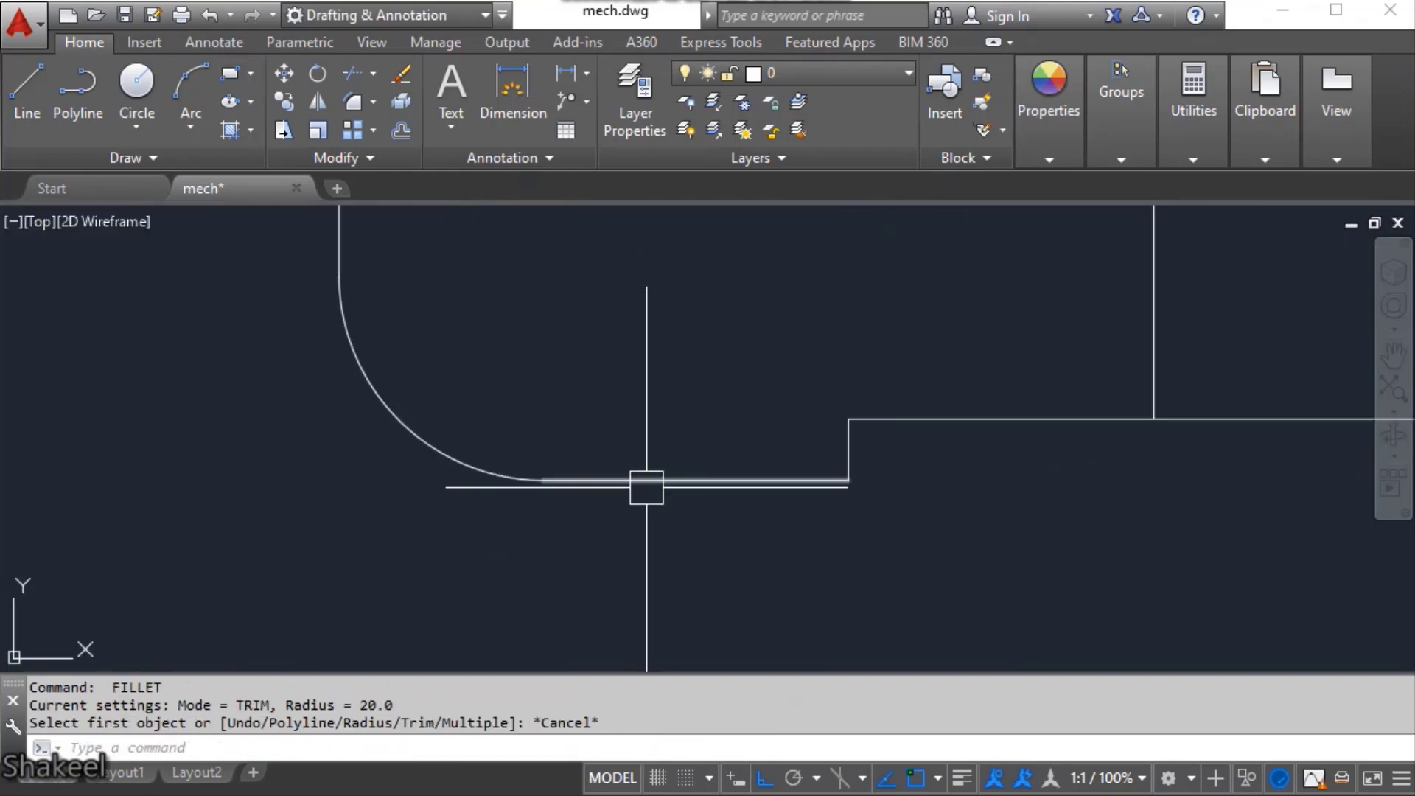
left_click(388, 431)
key("Escape")
key("Escape")
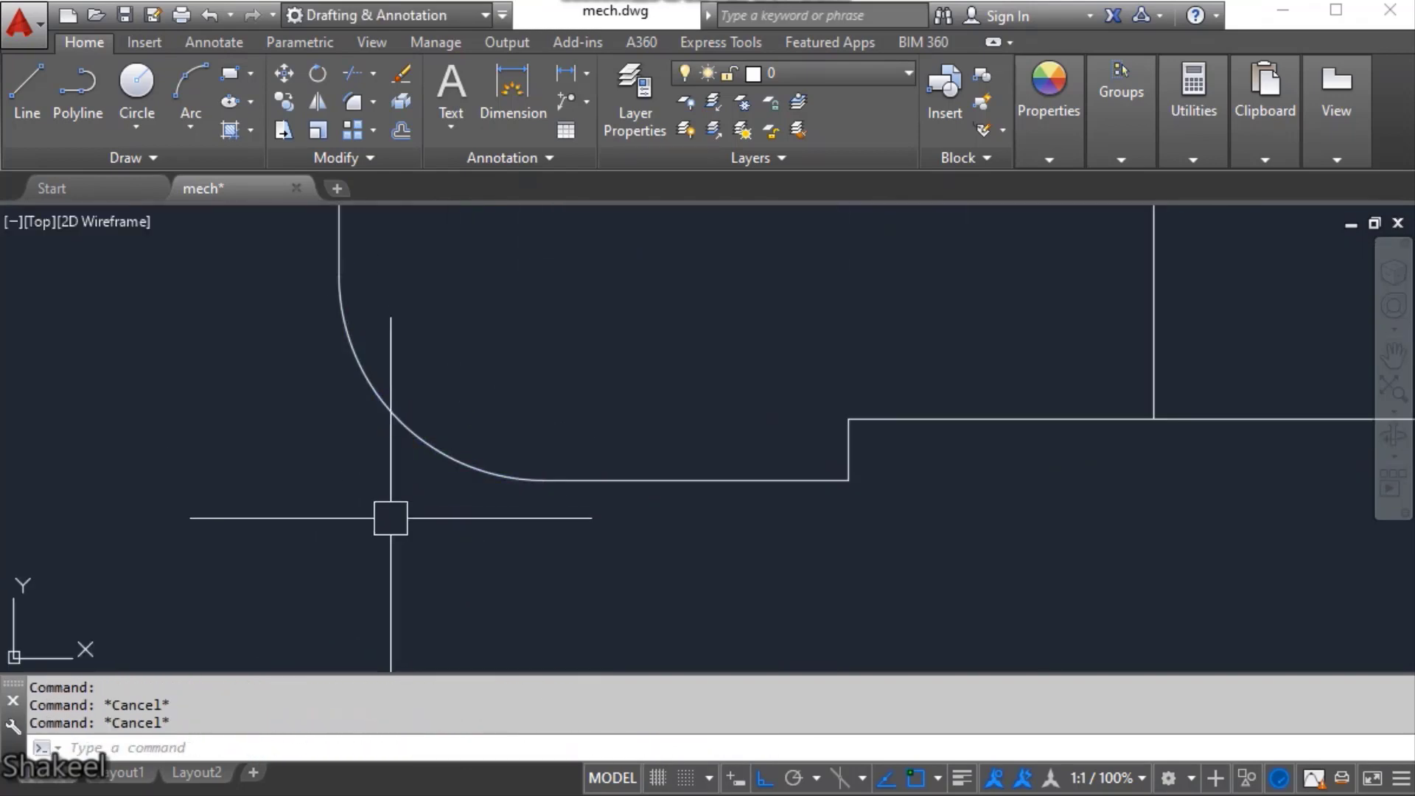
type("DLI")
key("Return")
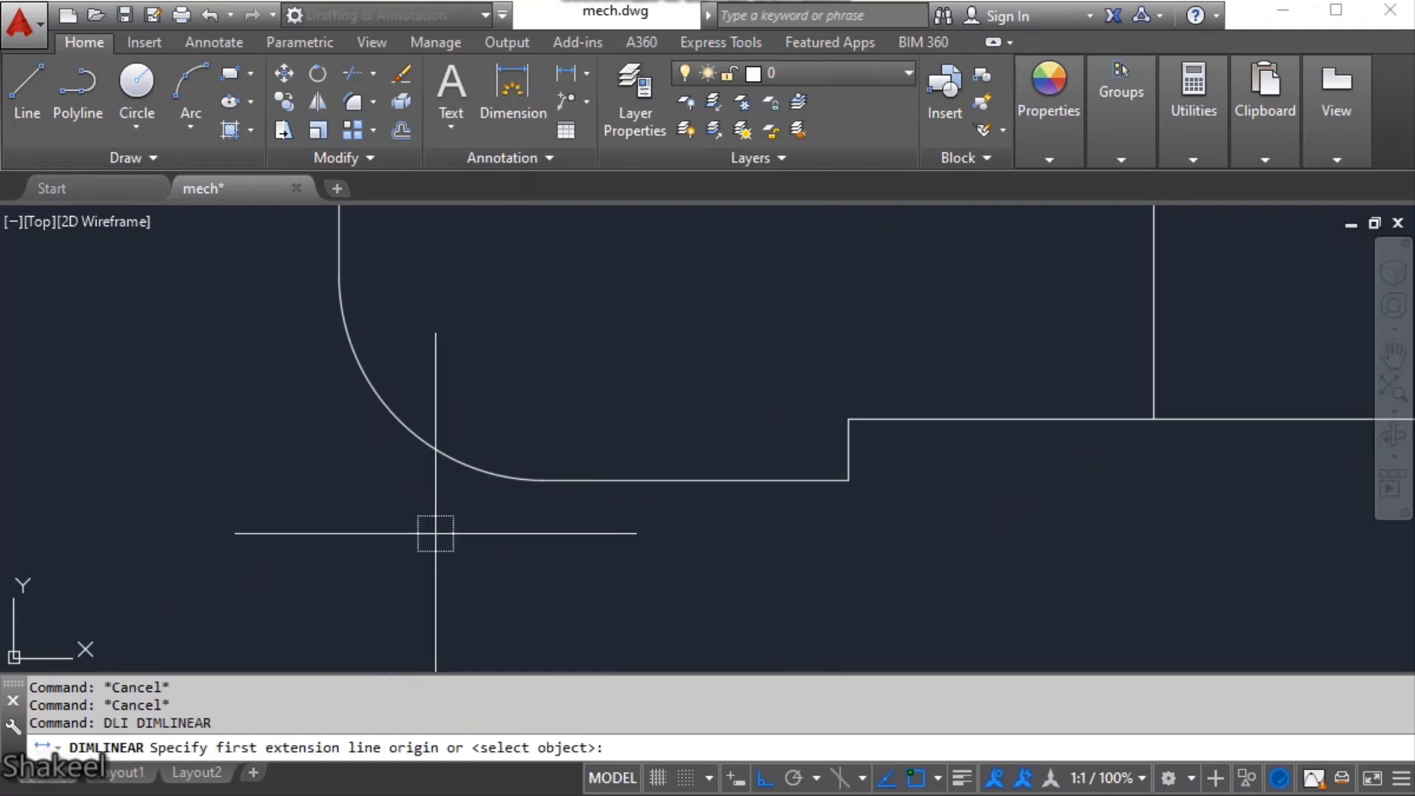
left_click(542, 481)
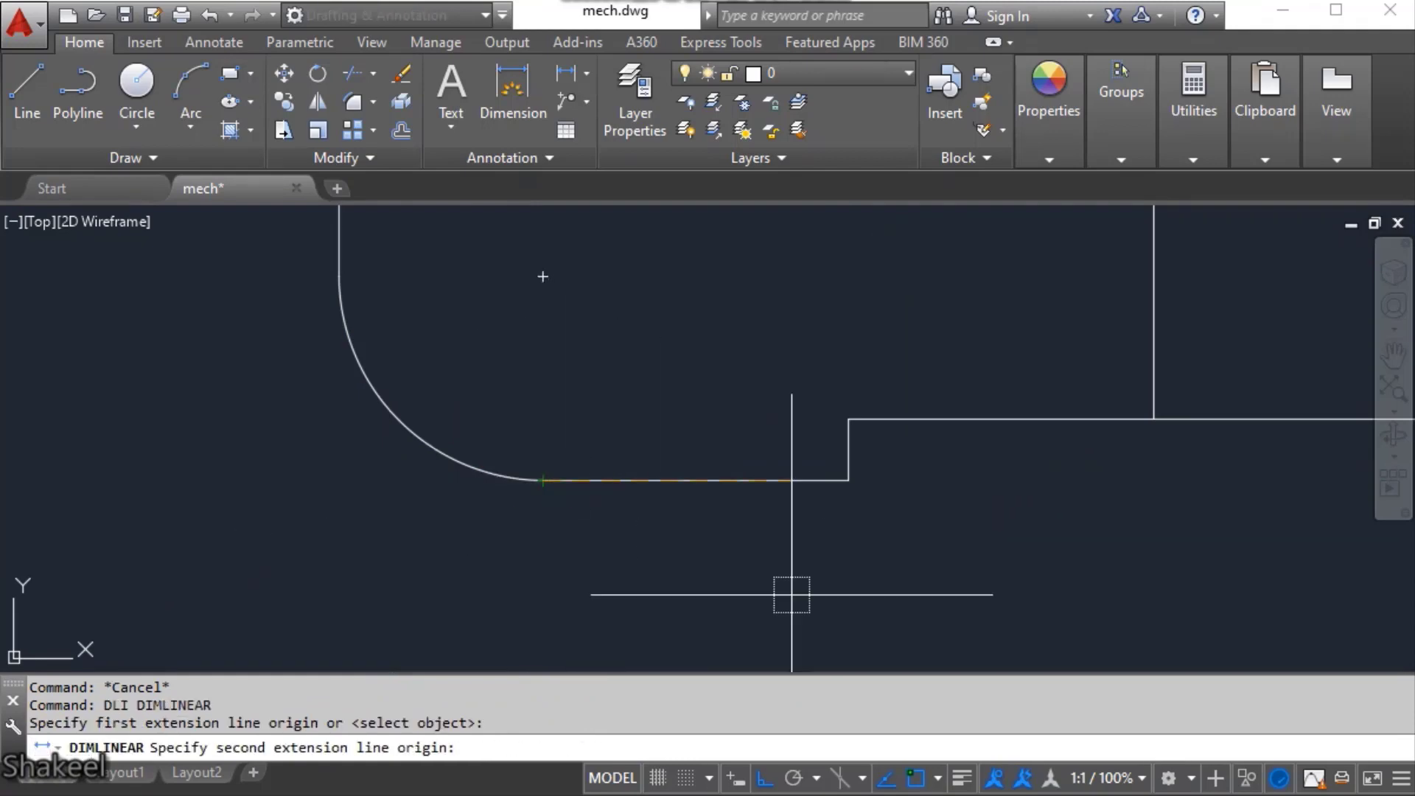
left_click(848, 480)
left_click(767, 592)
scroll(556, 594, "up", 3)
scroll(457, 590, "up", 2)
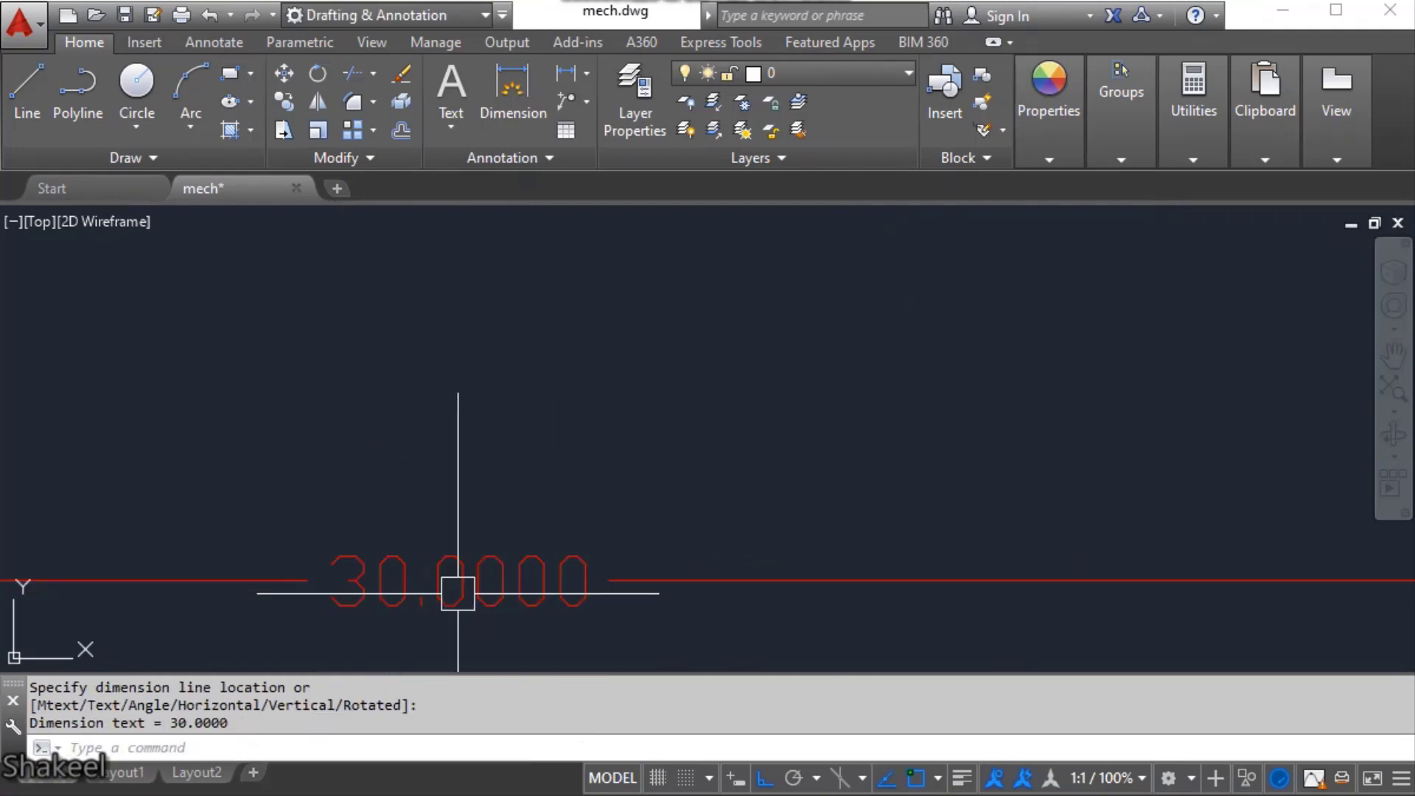
scroll(600, 559, "down", 4)
scroll(568, 571, "up", 4)
scroll(575, 564, "down", 5)
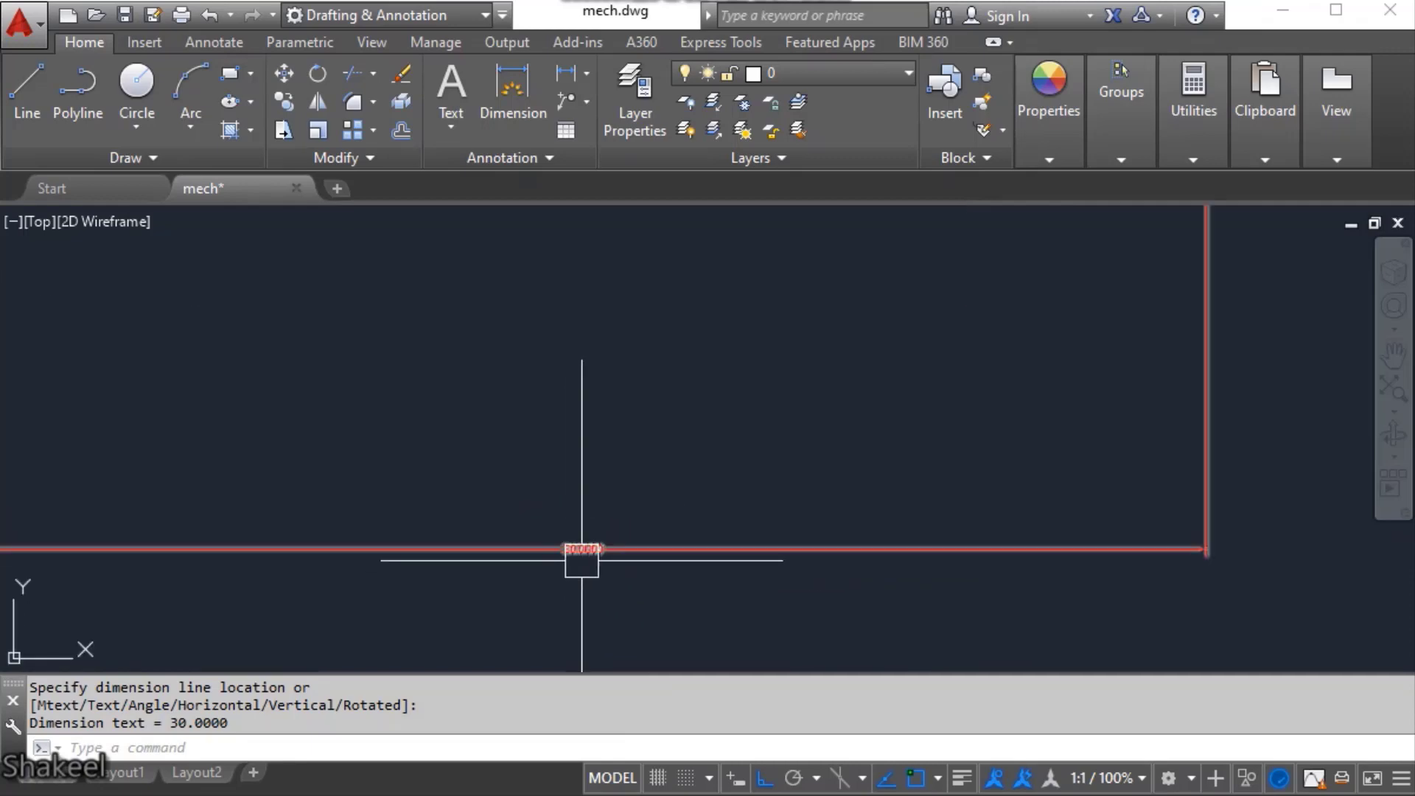
scroll(749, 508, "up", 5)
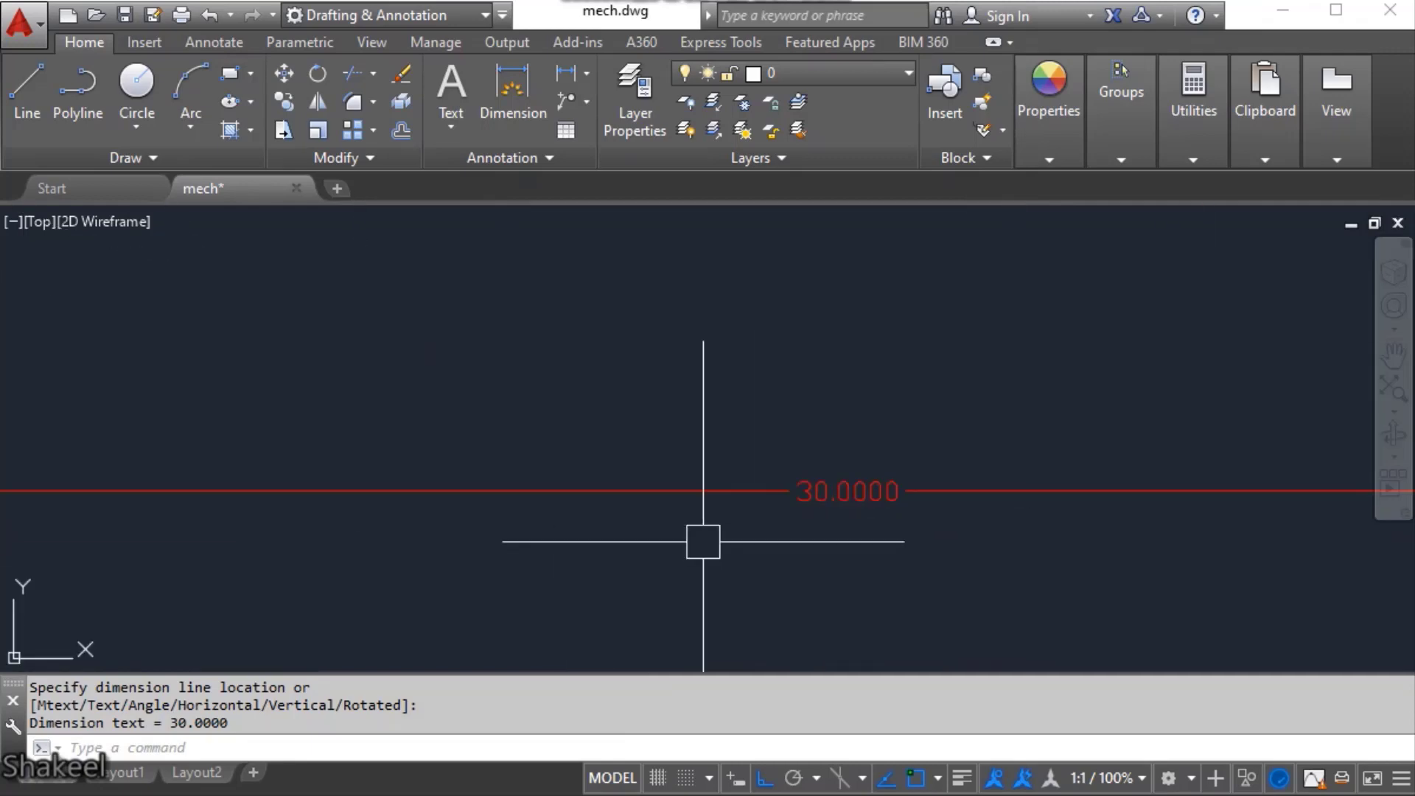
- Erase the linear dimension below the lower edge beside the notch
key("Escape")
key("Escape")
left_click(753, 504)
left_click(670, 560)
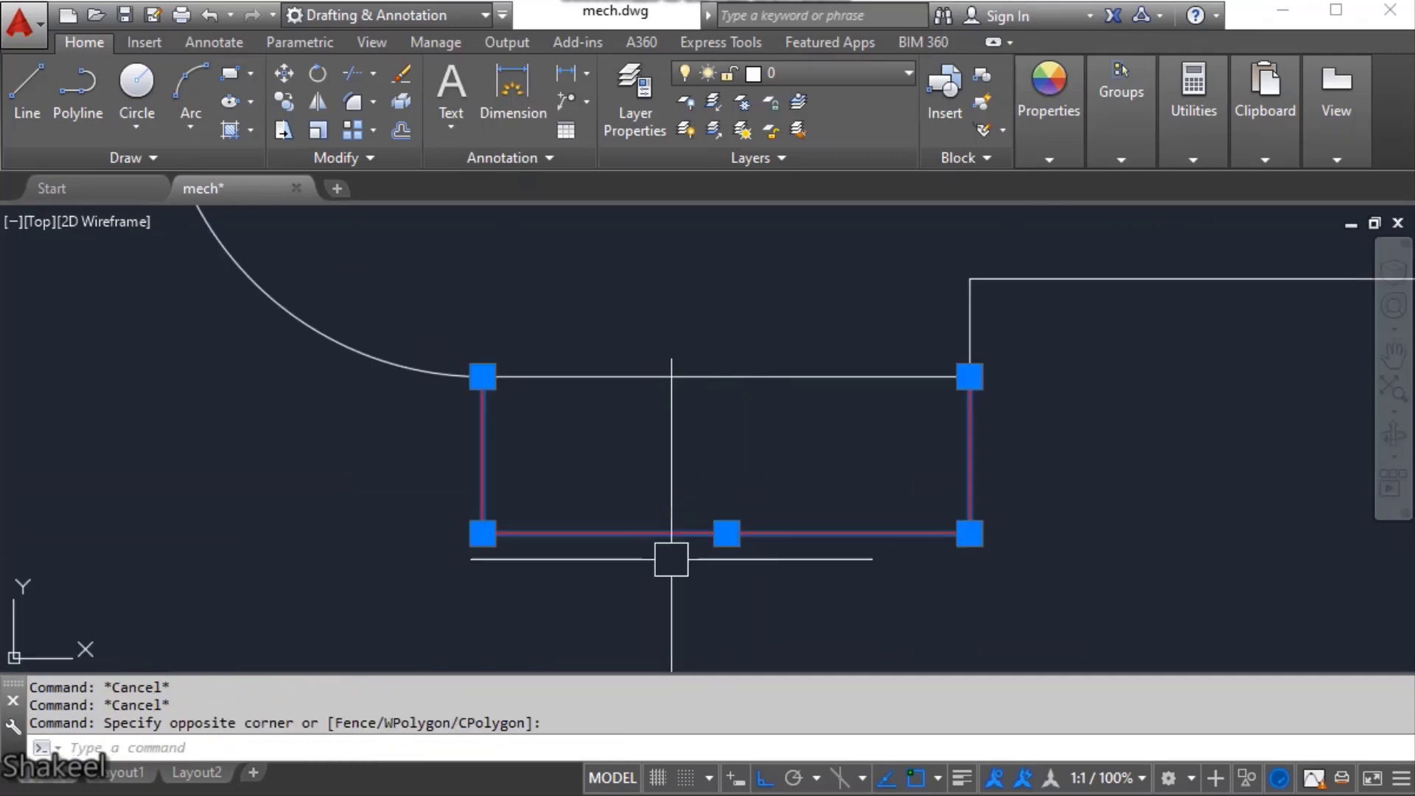
type("e")
key("Return")
- Fillet the plate's lower-right corner with a radius of 20
scroll(670, 506, "down", 4)
scroll(1055, 515, "up", 4)
scroll(918, 500, "down", 3)
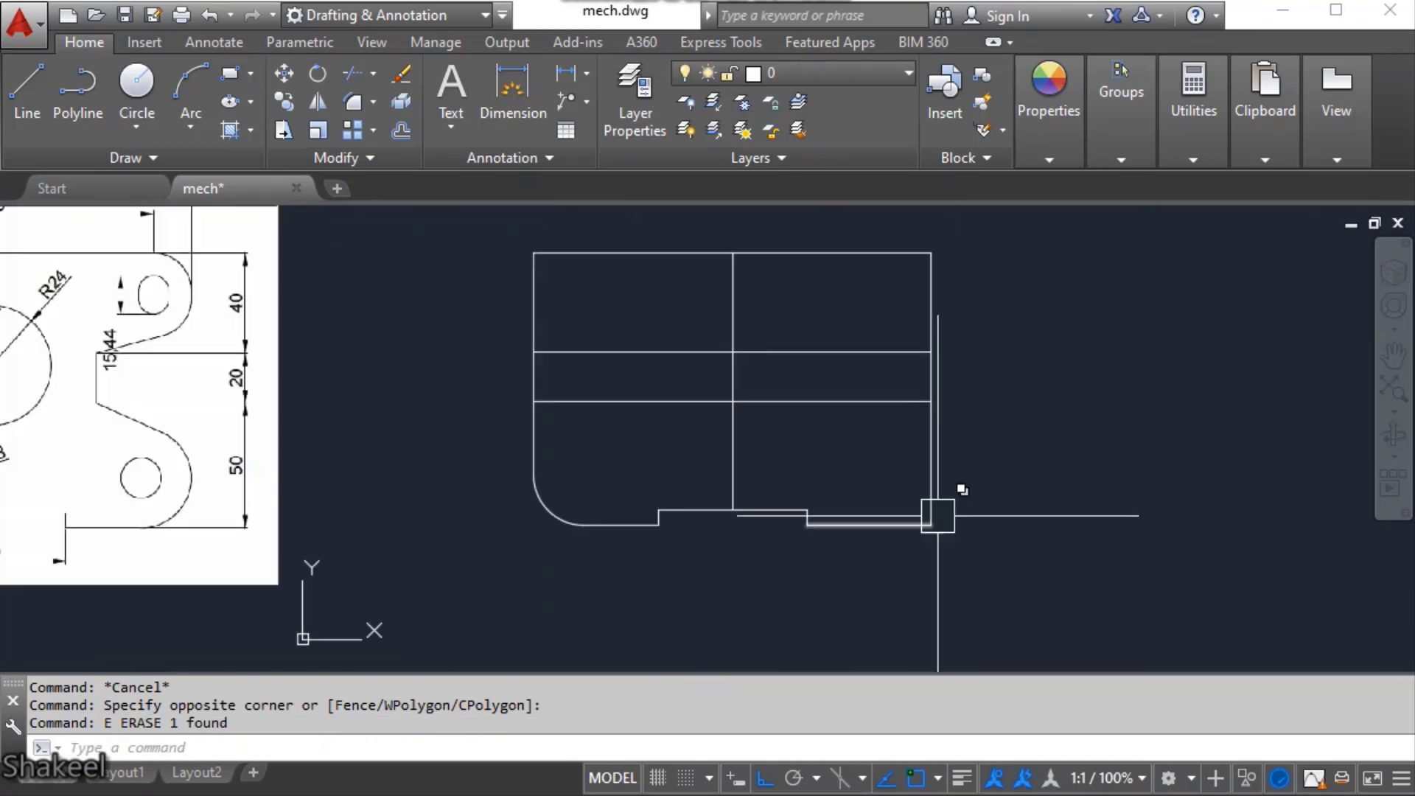
key("Escape")
type("f")
key("Return")
type("r")
key("Return")
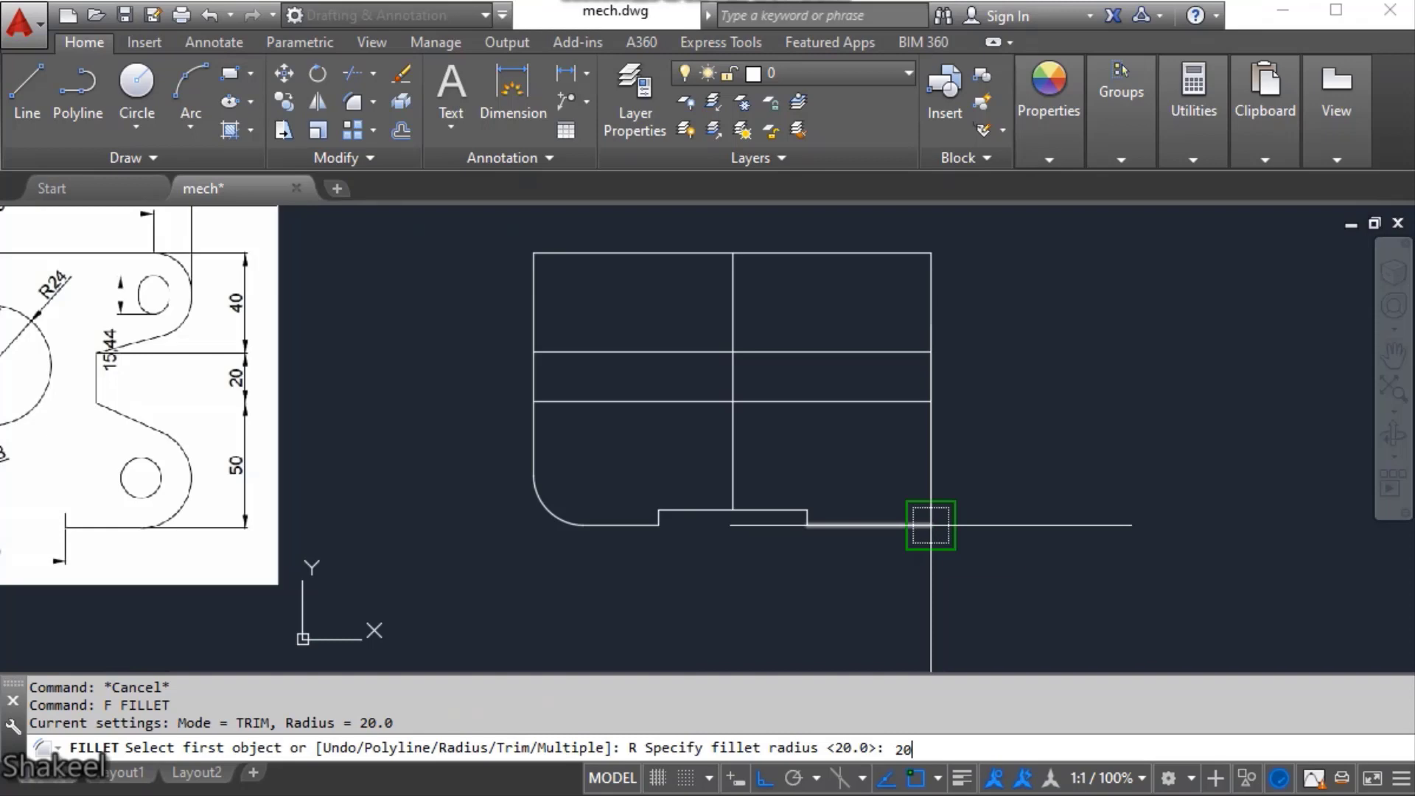
type("20")
key("Return")
scroll(936, 509, "up", 2)
left_click(929, 471)
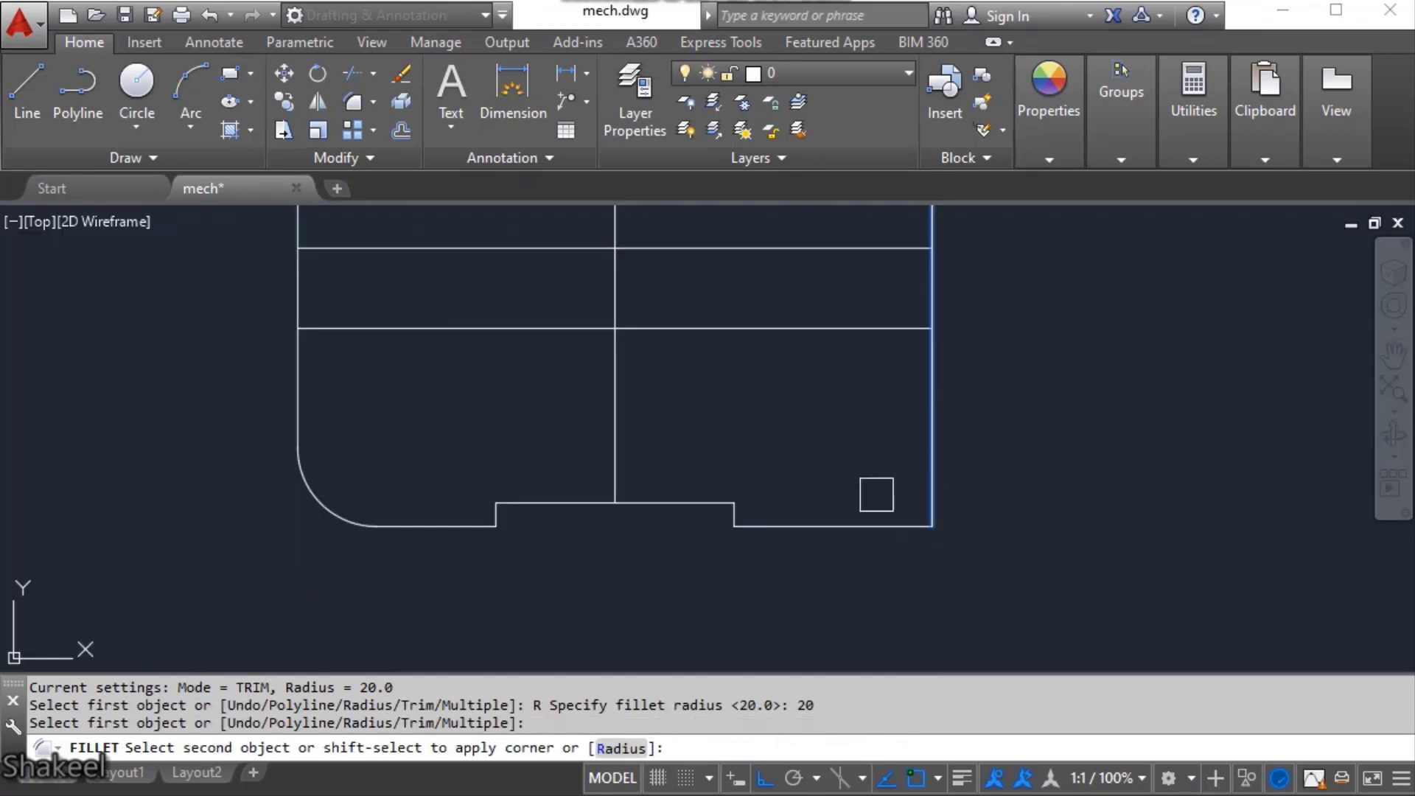
left_click(784, 525)
key("Return")
key("Escape")
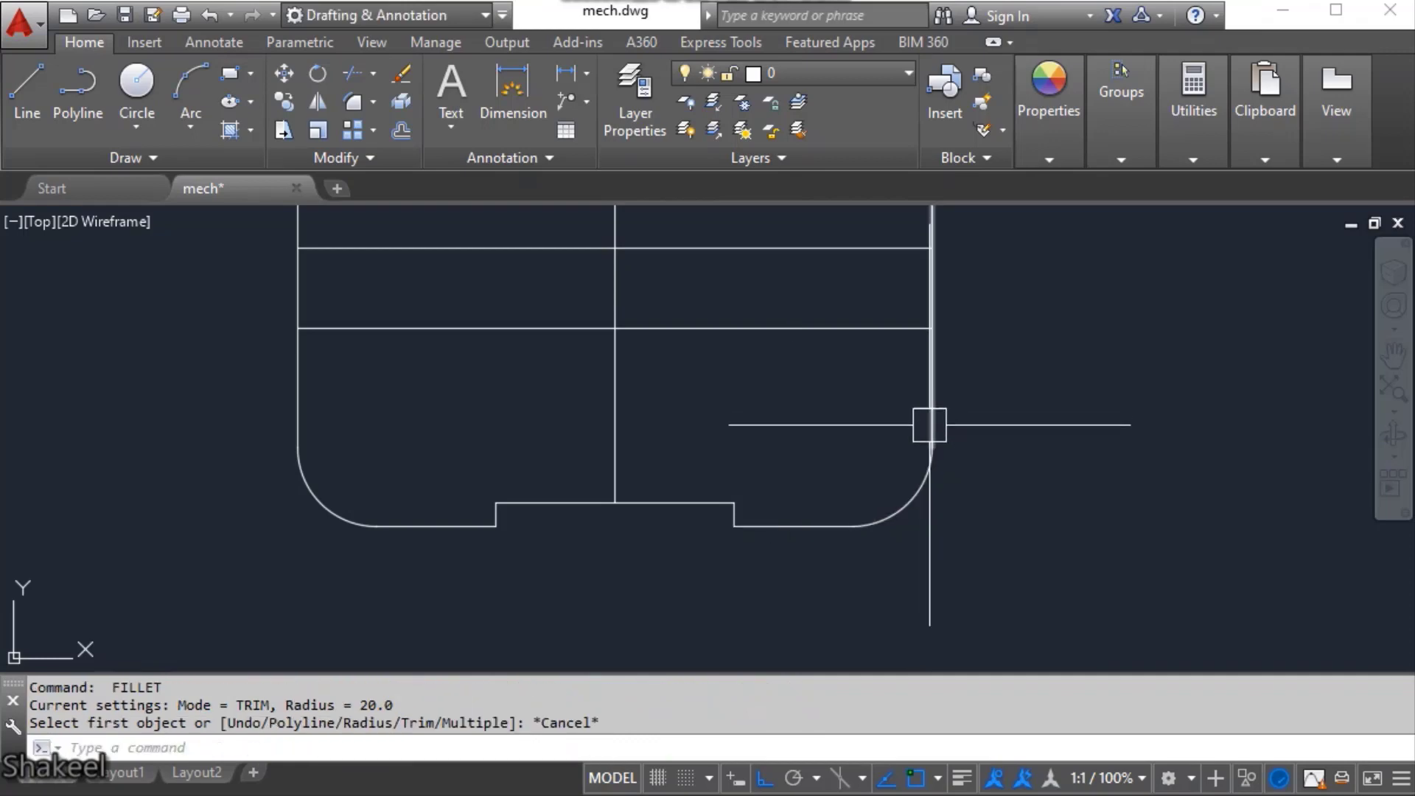
- Measure the horizontal distance from the lower-right fillet's upper end to its center without placing a dimension
left_click(922, 495)
scroll(963, 480, "up", 4)
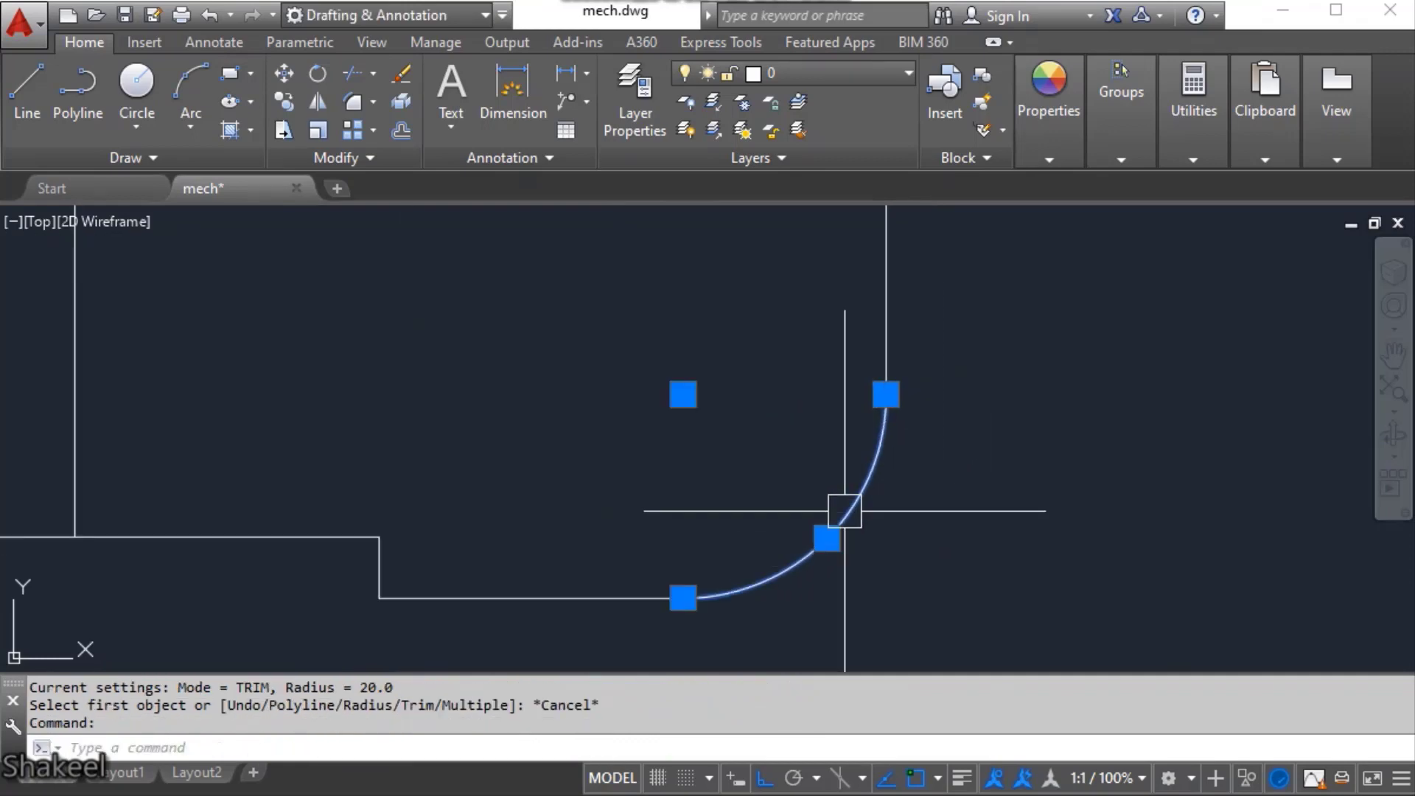
key("Escape")
type("dli")
key("Return")
left_click(882, 399)
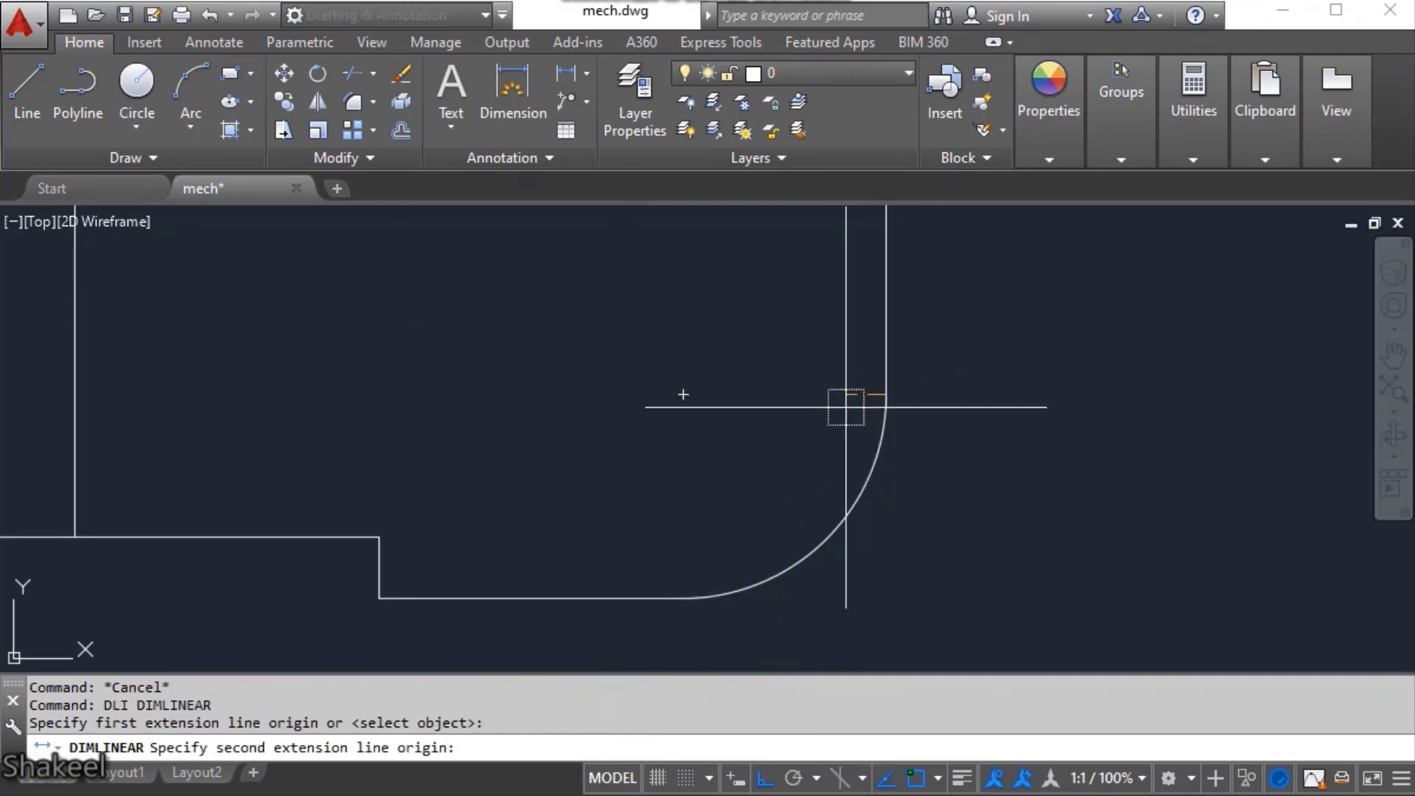
left_click(681, 393)
scroll(771, 369, "up", 5)
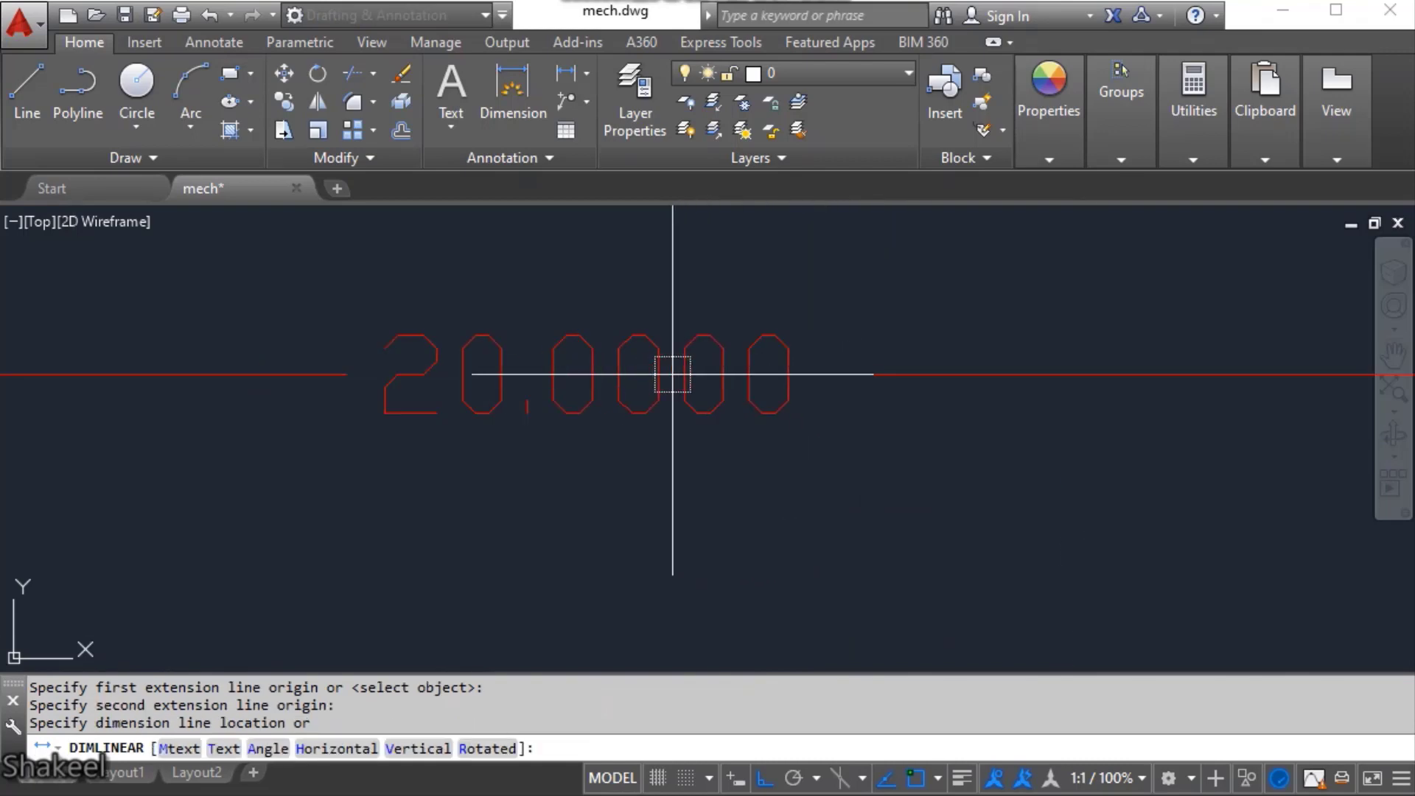
scroll(707, 405, "down", 6)
key("Escape")
- Fillet the plate's upper-left corner with a radius of 15, matching the R15 label in the reference image
scroll(790, 464, "up", 6)
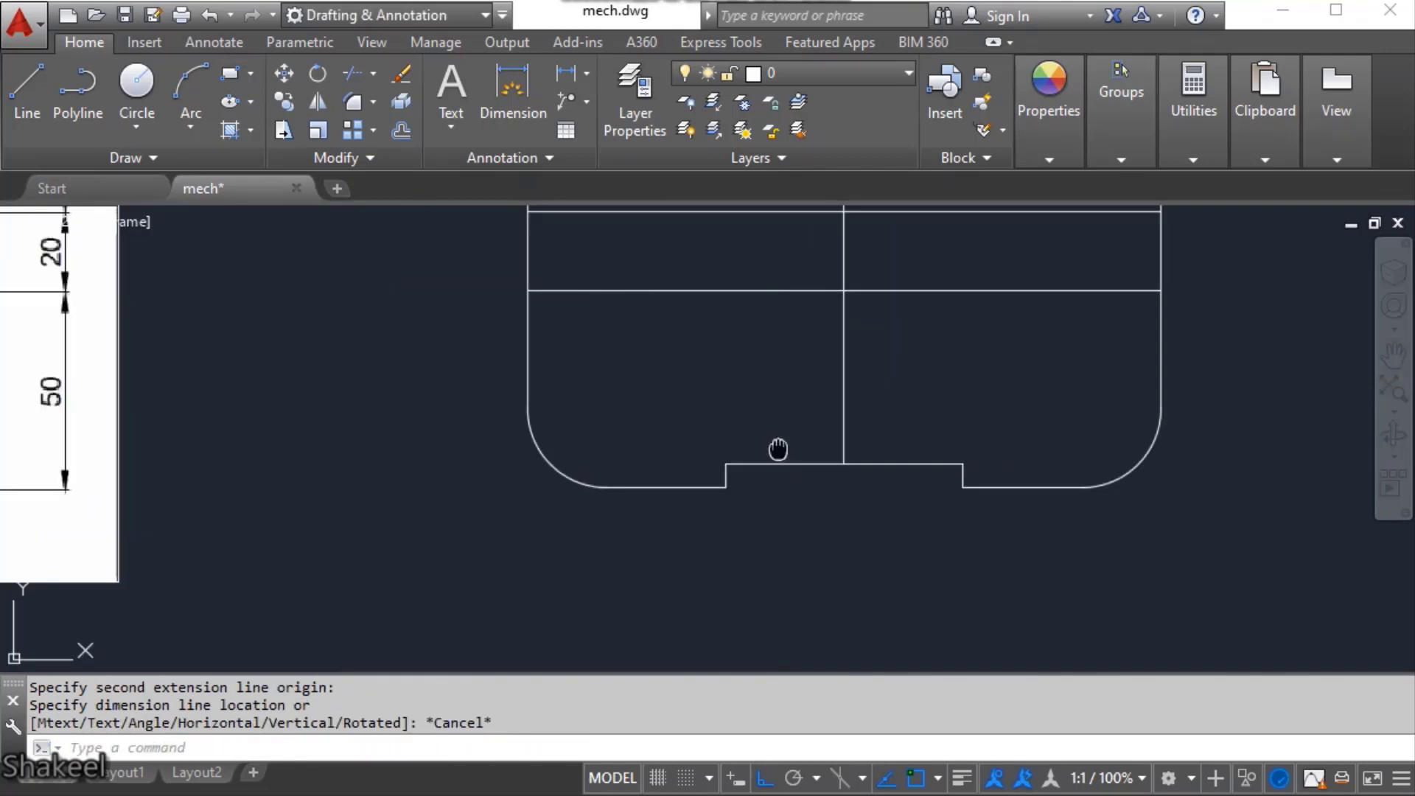
scroll(779, 449, "down", 5)
scroll(853, 467, "up", 7)
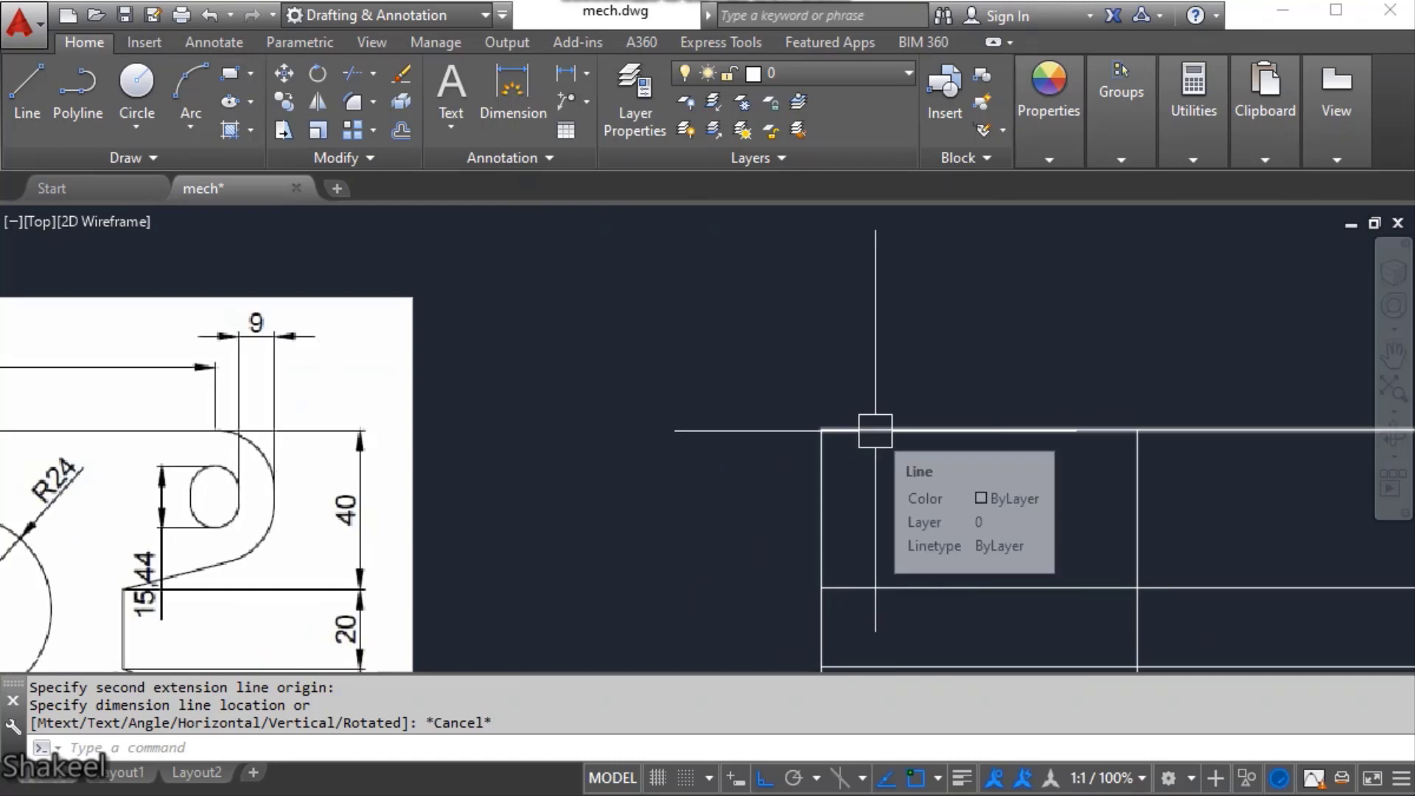
scroll(840, 436, "down", 5)
key("Escape")
key("Escape")
type("f")
key("Return")
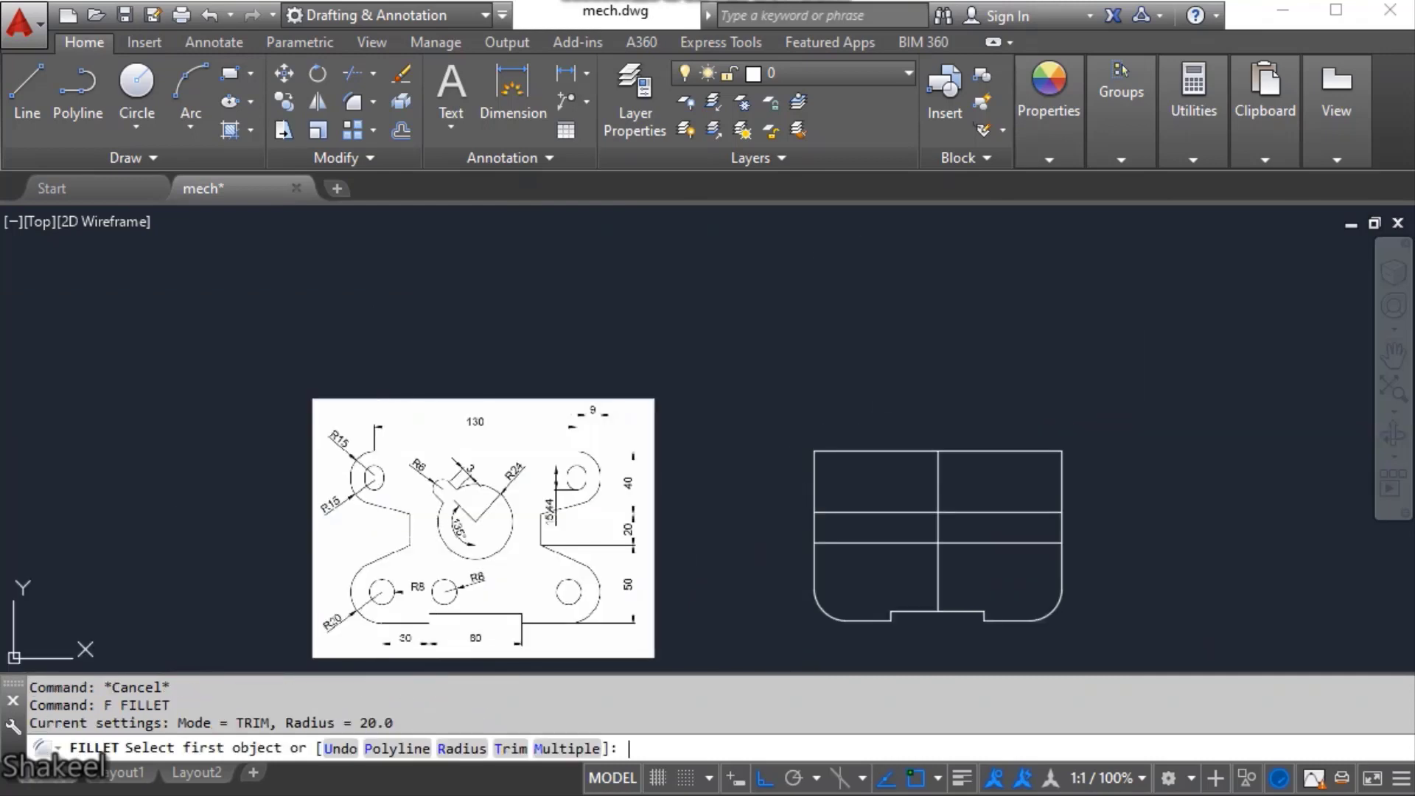
type("r")
key("Return")
scroll(312, 449, "up", 8)
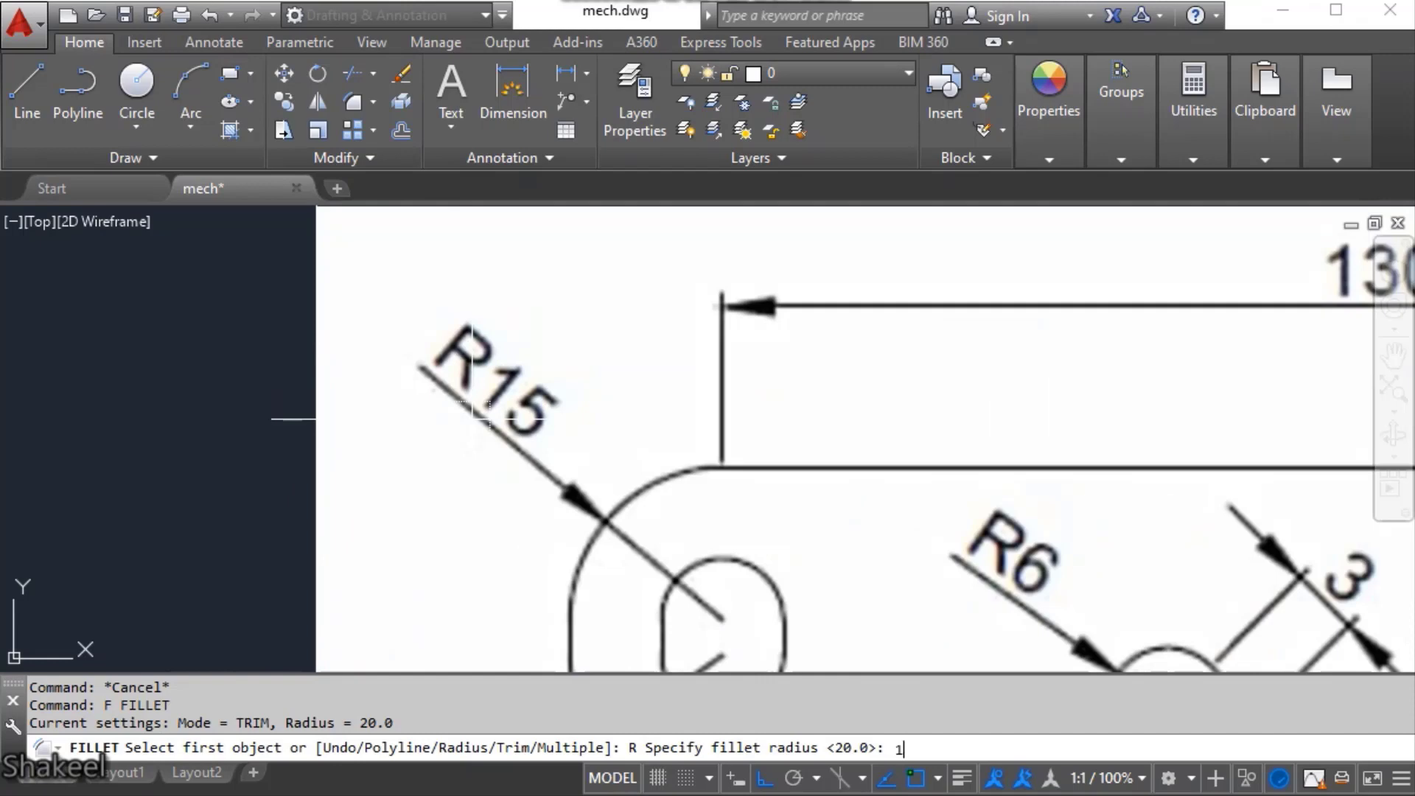
type("15")
key("Return")
scroll(486, 418, "down", 8)
middle_click_drag(963, 457, 796, 456)
scroll(796, 450, "up", 7)
left_click(801, 490)
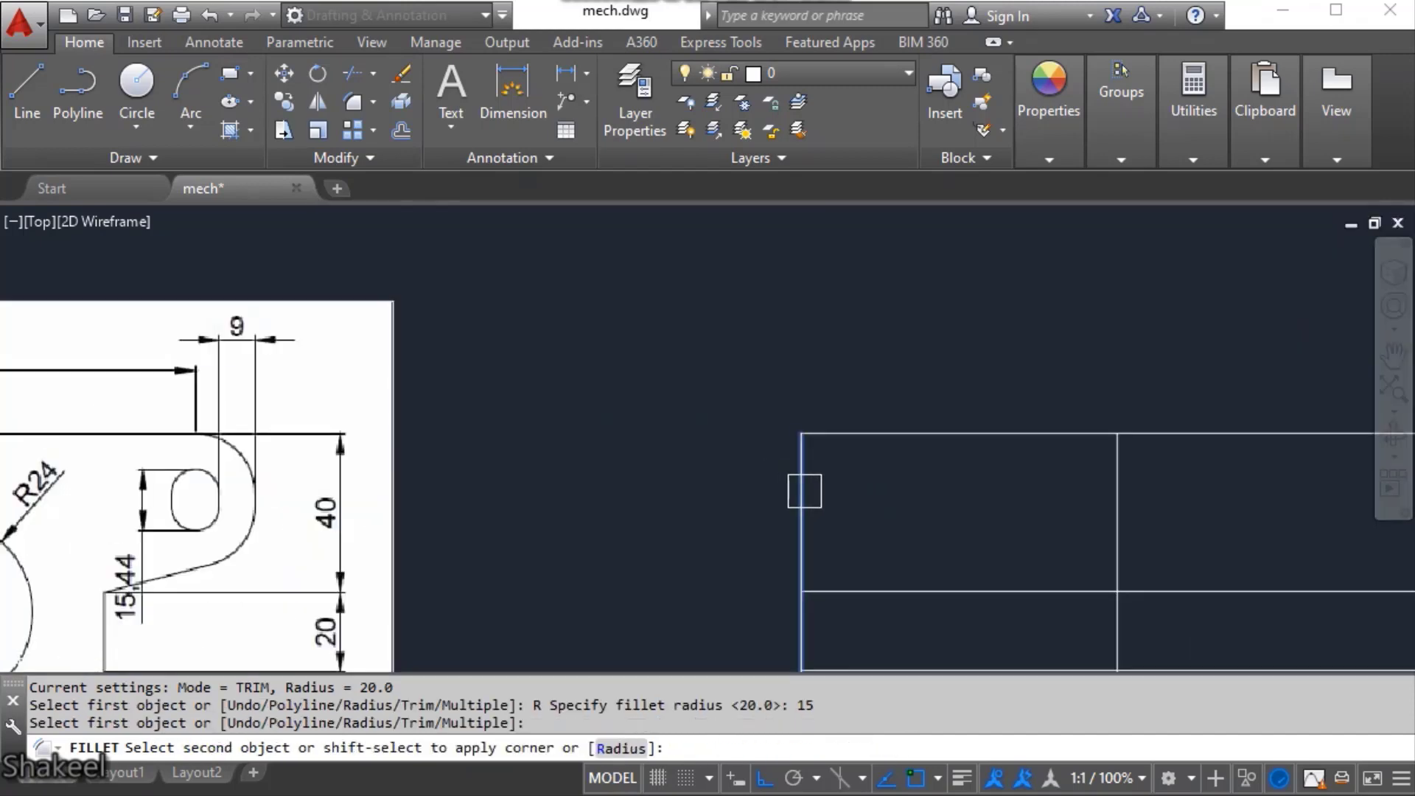
scroll(892, 431, "down", 6)
scroll(806, 410, "up", 6)
left_click(805, 404)
- Fillet the plate's upper-right corner with the same radius of 15
key("Return")
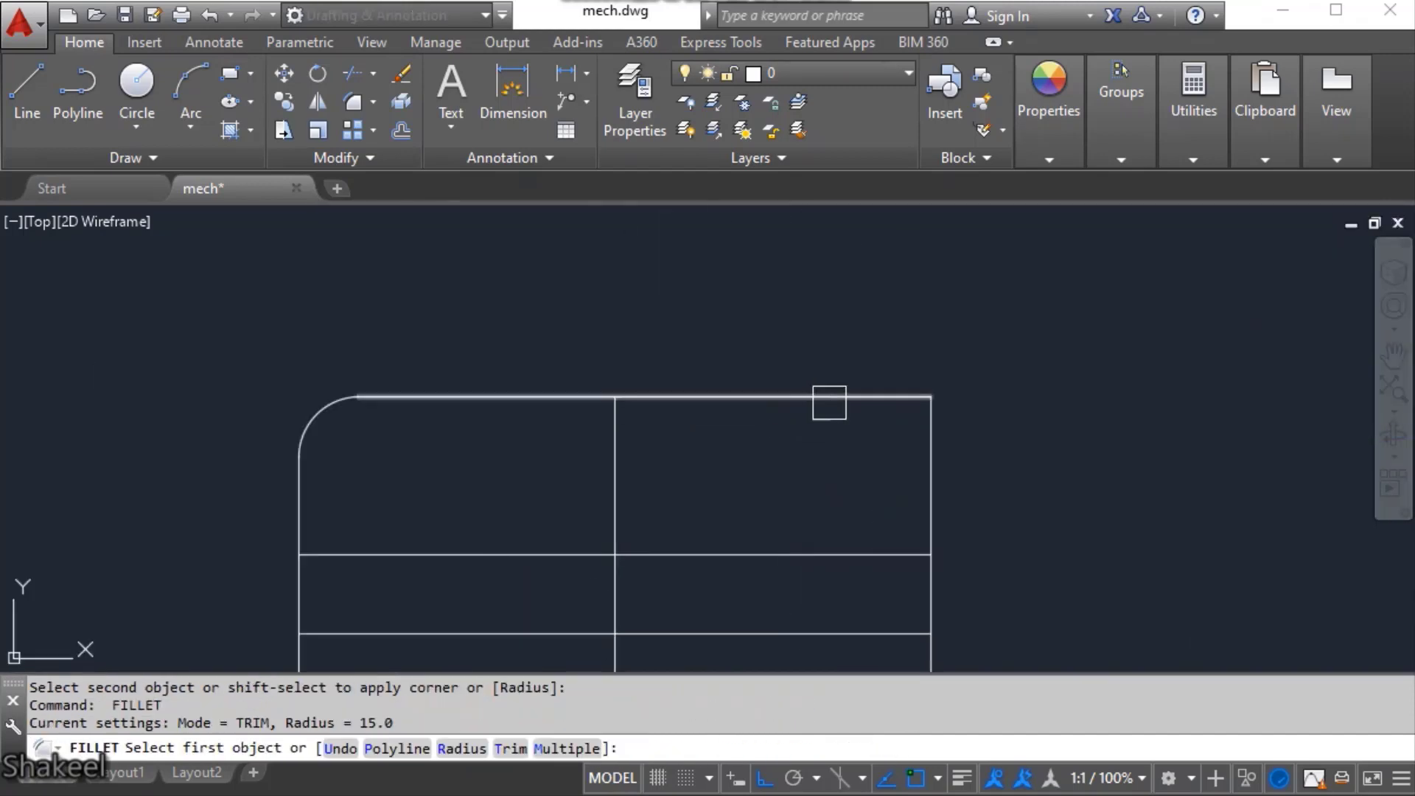
left_click(828, 398)
left_click(925, 484)
key("Return")
key("Escape")
key("Escape")
key("Escape")
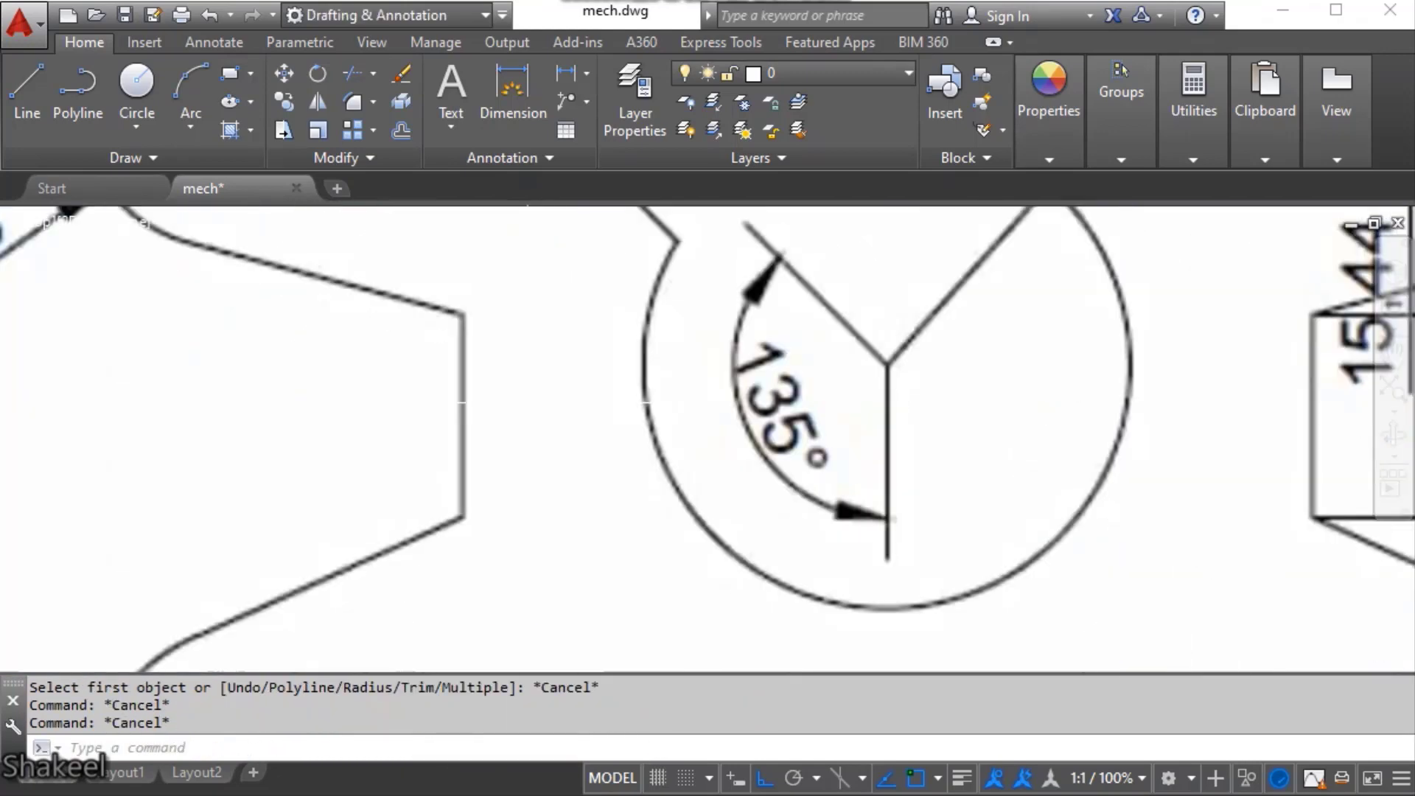
- Measure the width between the two side recesses' vertical edges in the reference image, then examine the 20 dimension of the recess
type("DL")
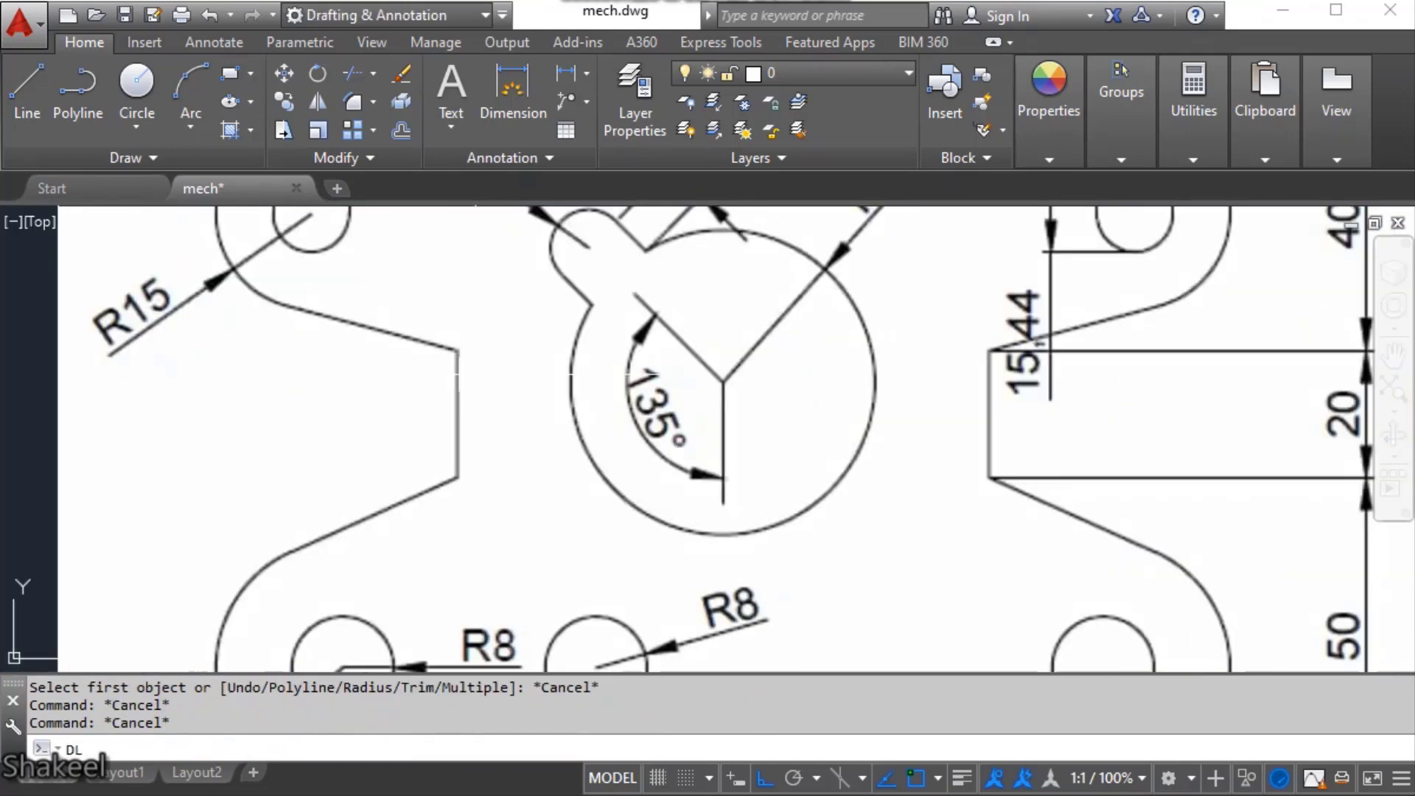
type("I")
key("Return")
left_click(458, 352)
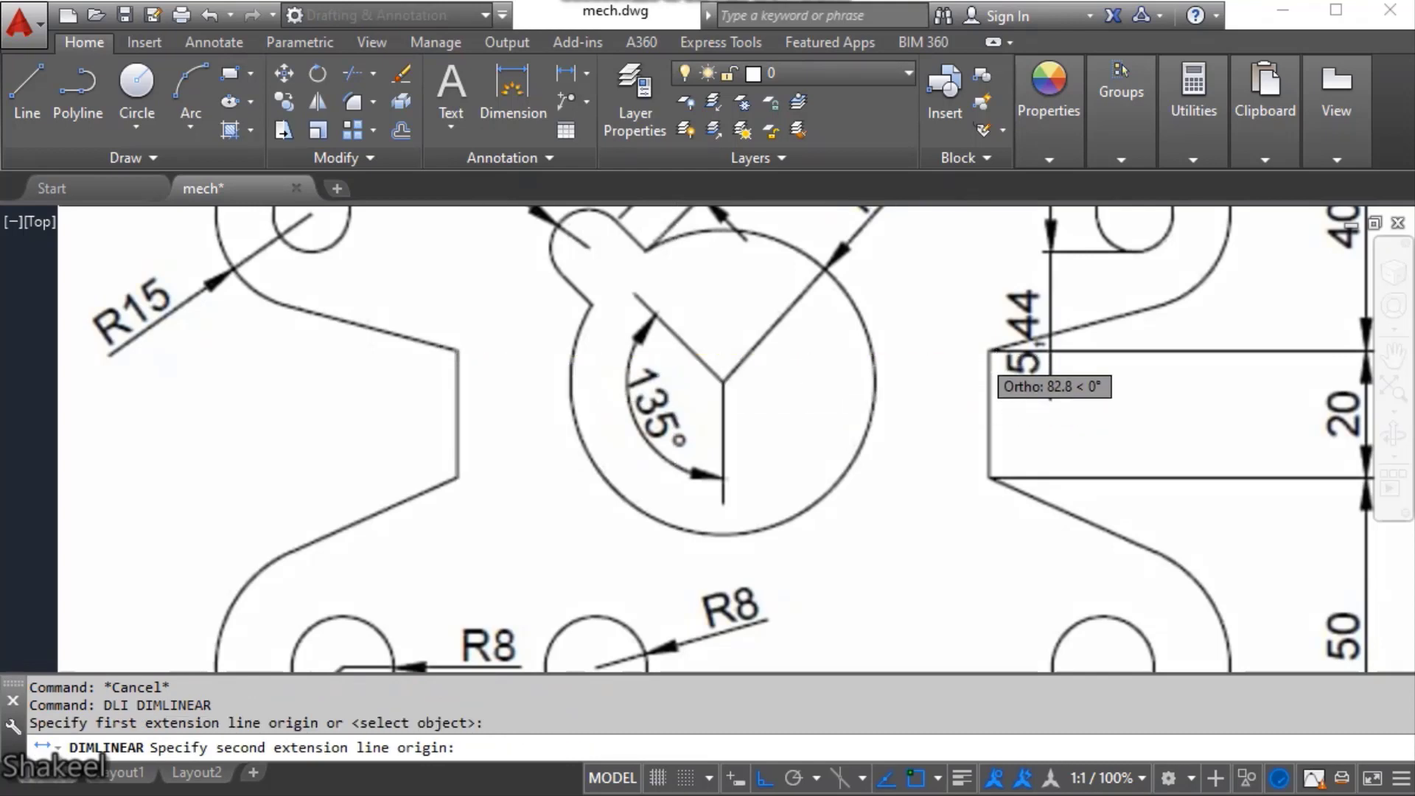
scroll(991, 353, "up", 8)
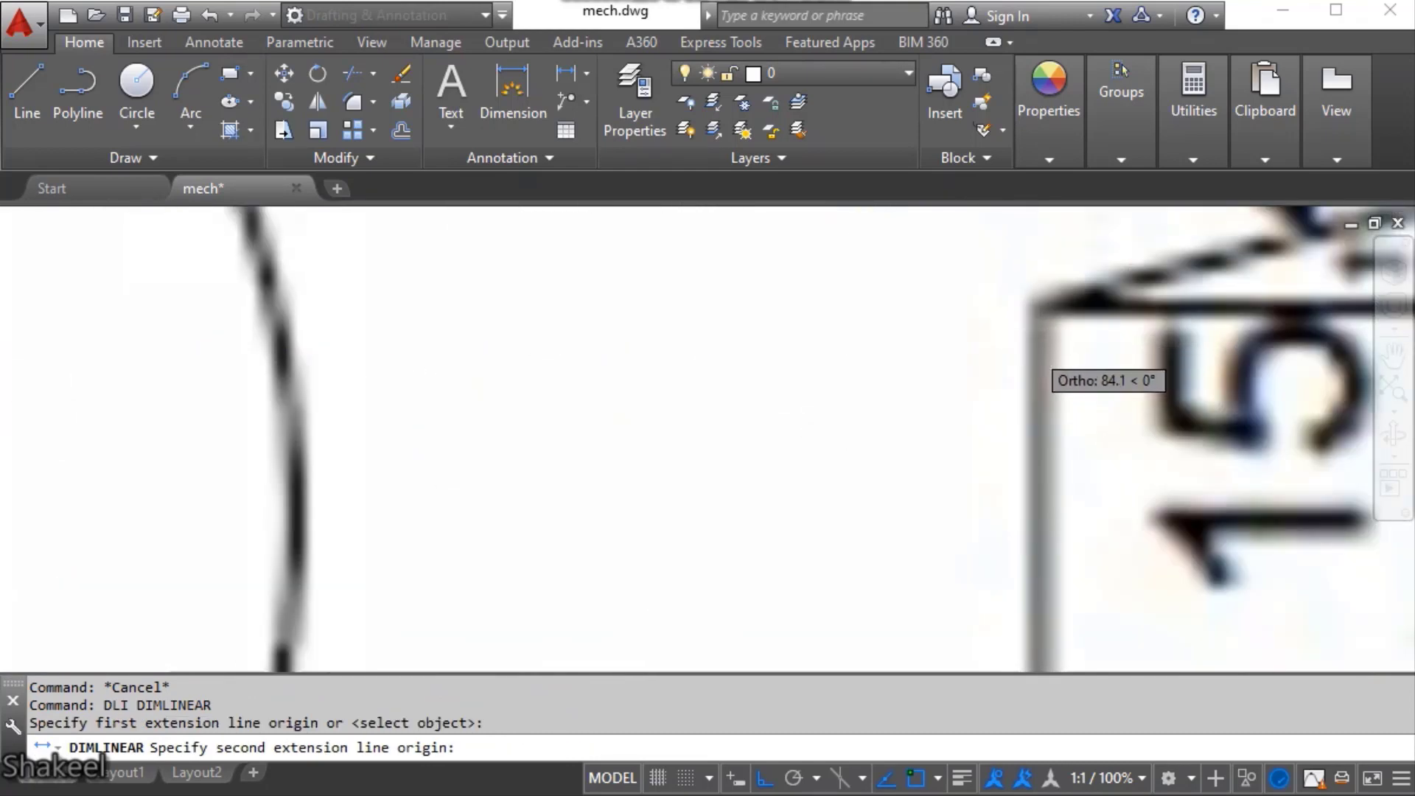
scroll(1038, 343, "down", 10)
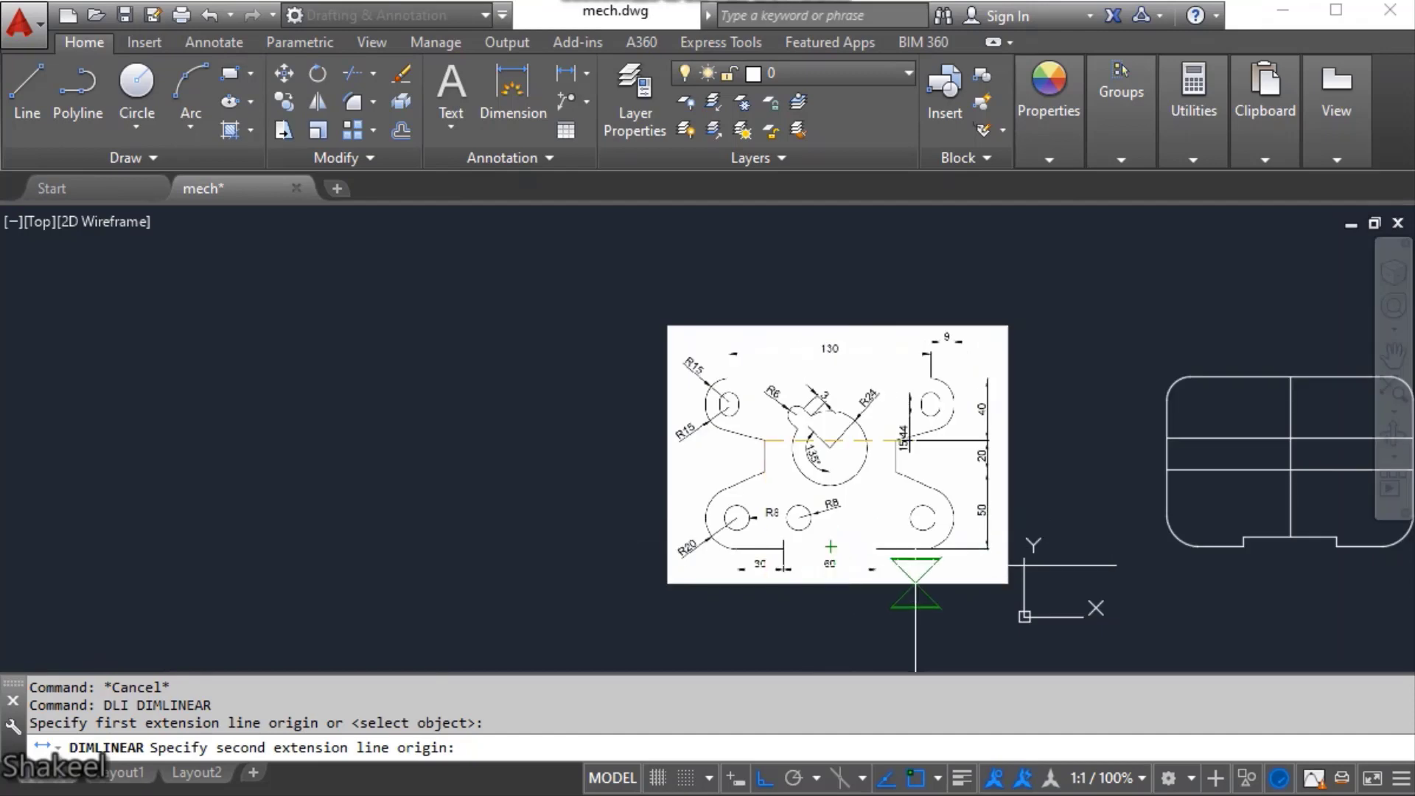
middle_click_drag(780, 294, 888, 656)
scroll(860, 552, "up", 4)
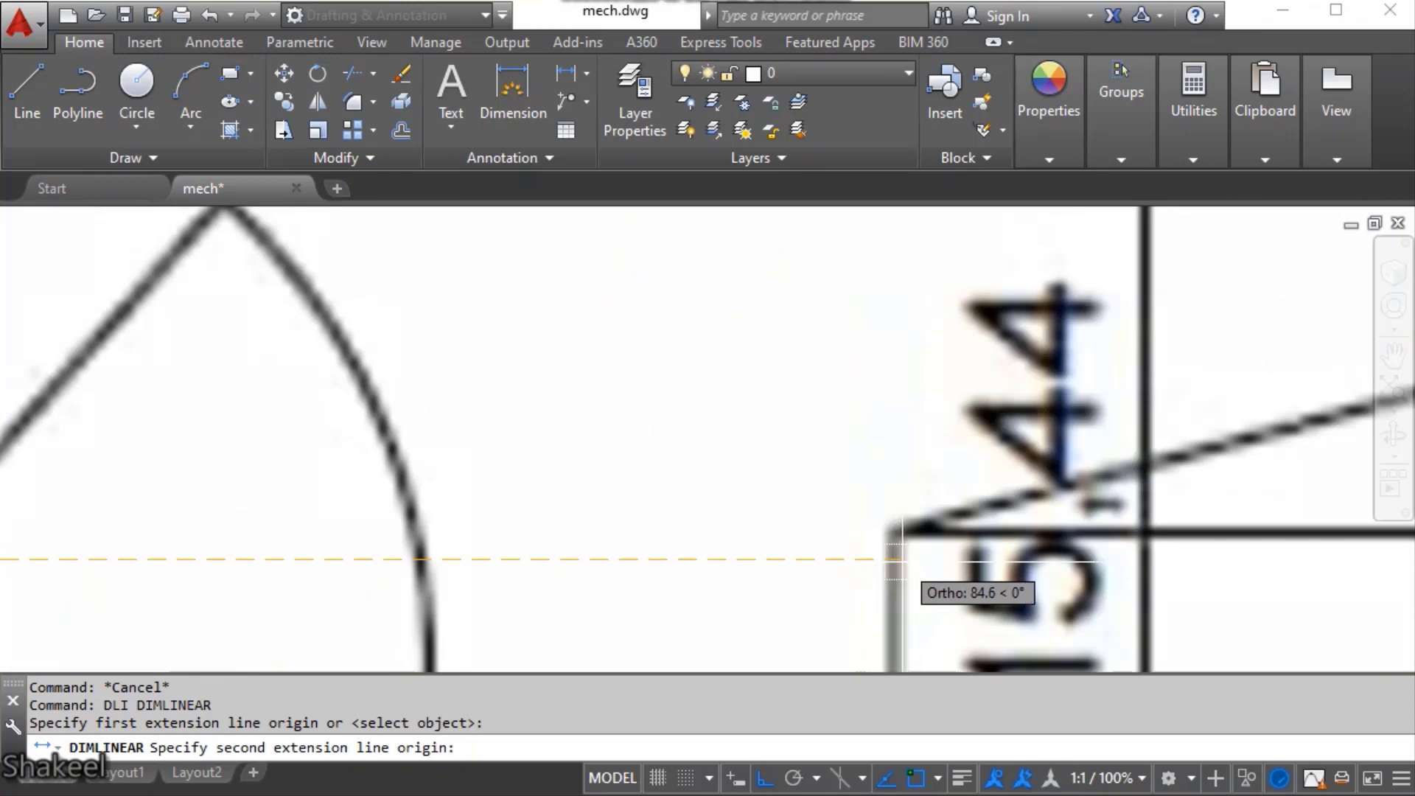
scroll(894, 559, "down", 4)
scroll(900, 558, "up", 4)
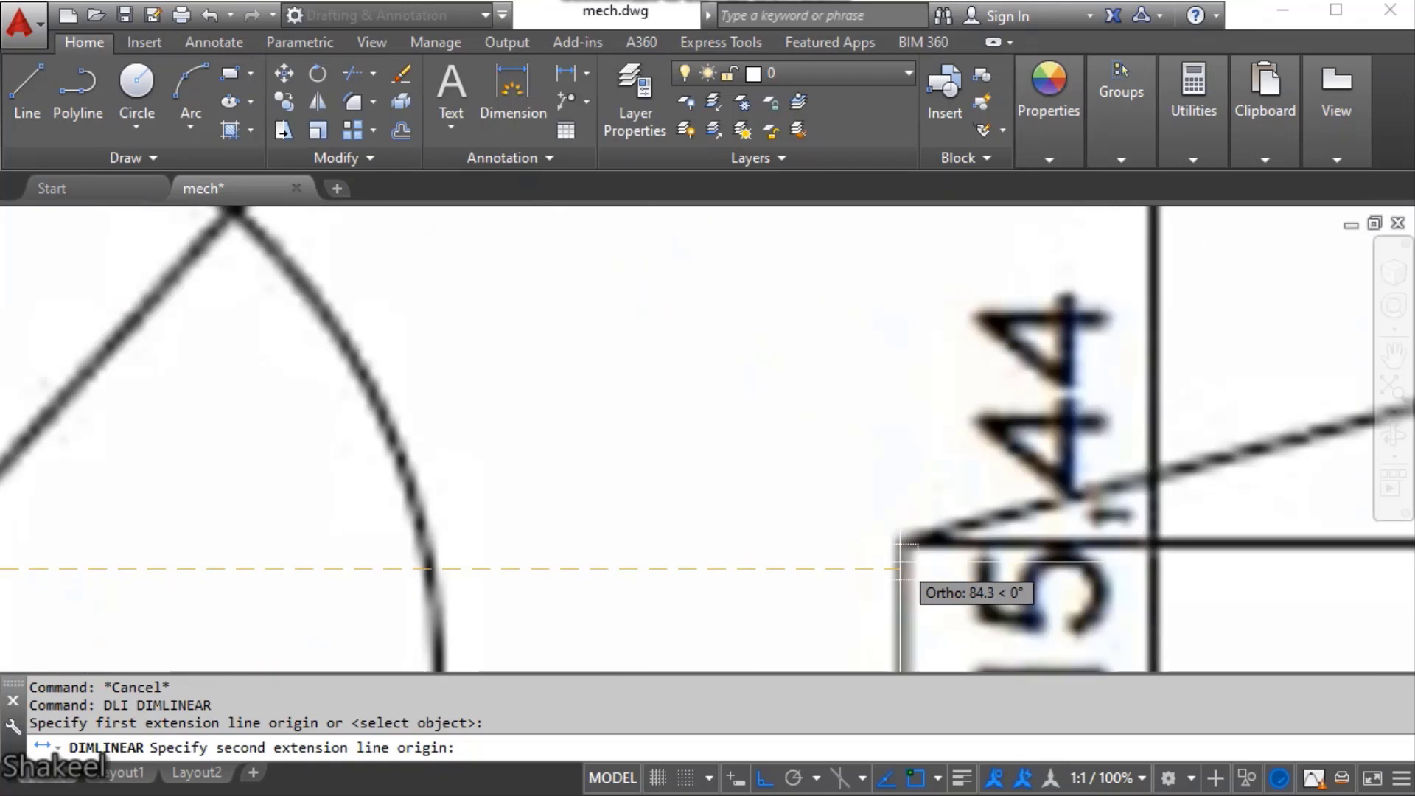
key("Escape")
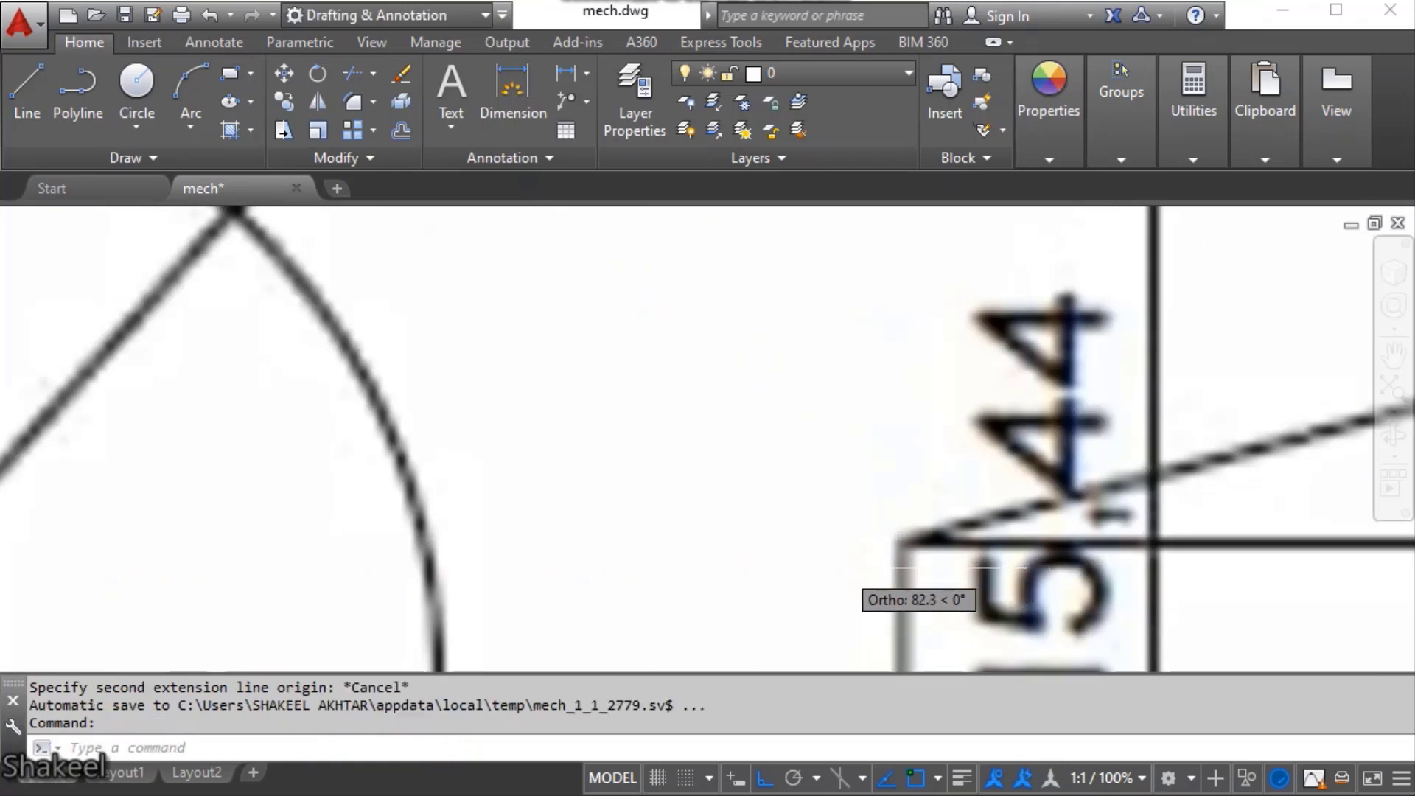
scroll(745, 496, "down", 15)
scroll(737, 483, "up", 5)
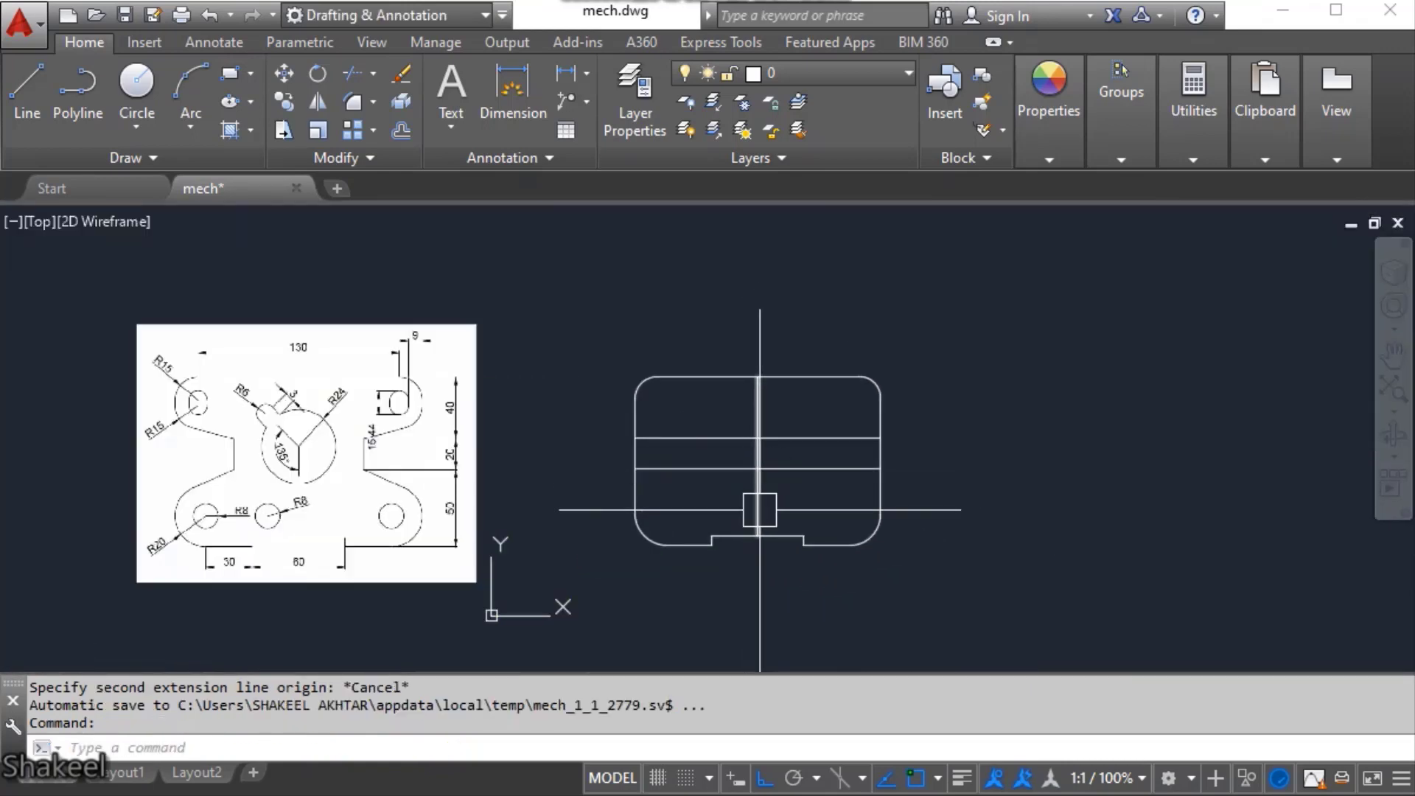
key("Escape")
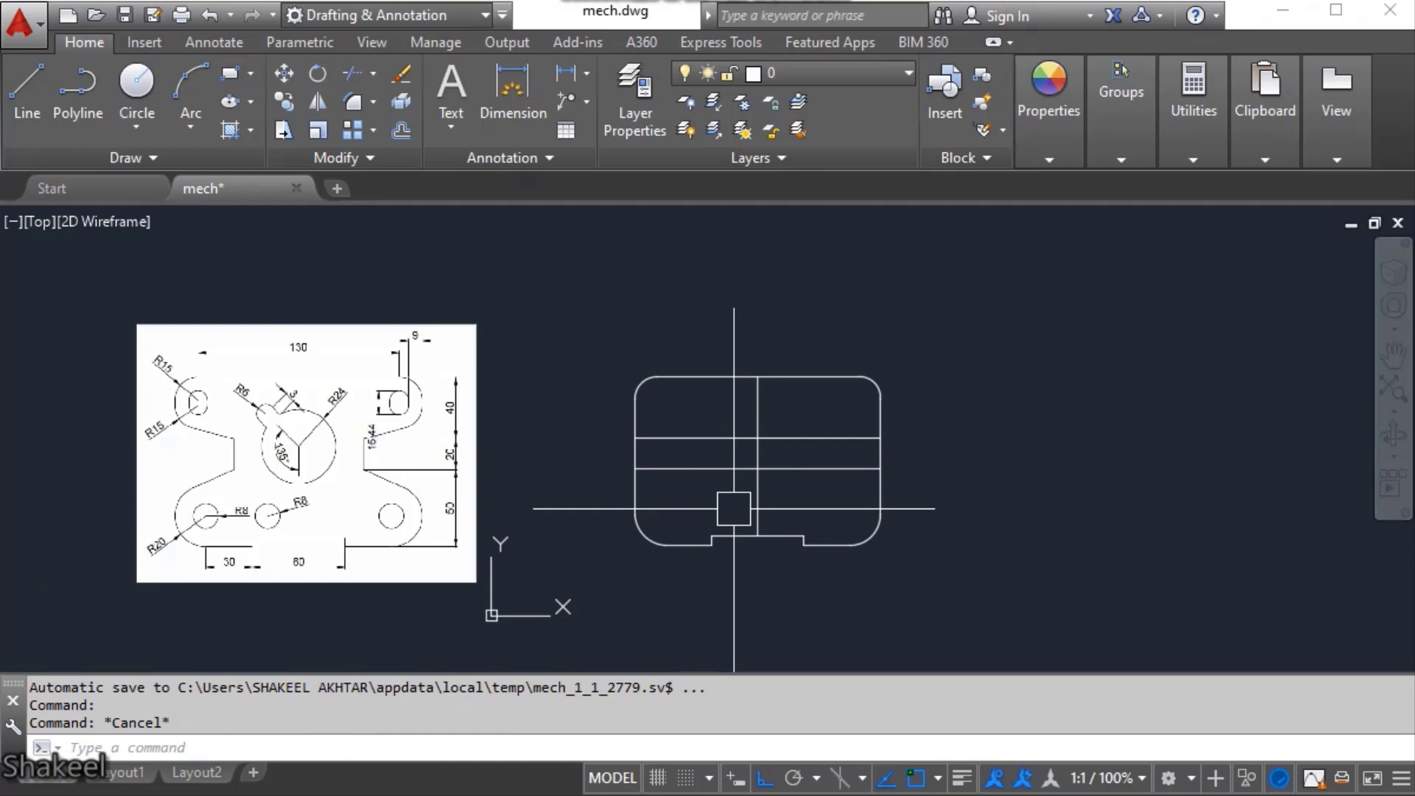
scroll(531, 466, "up", 8)
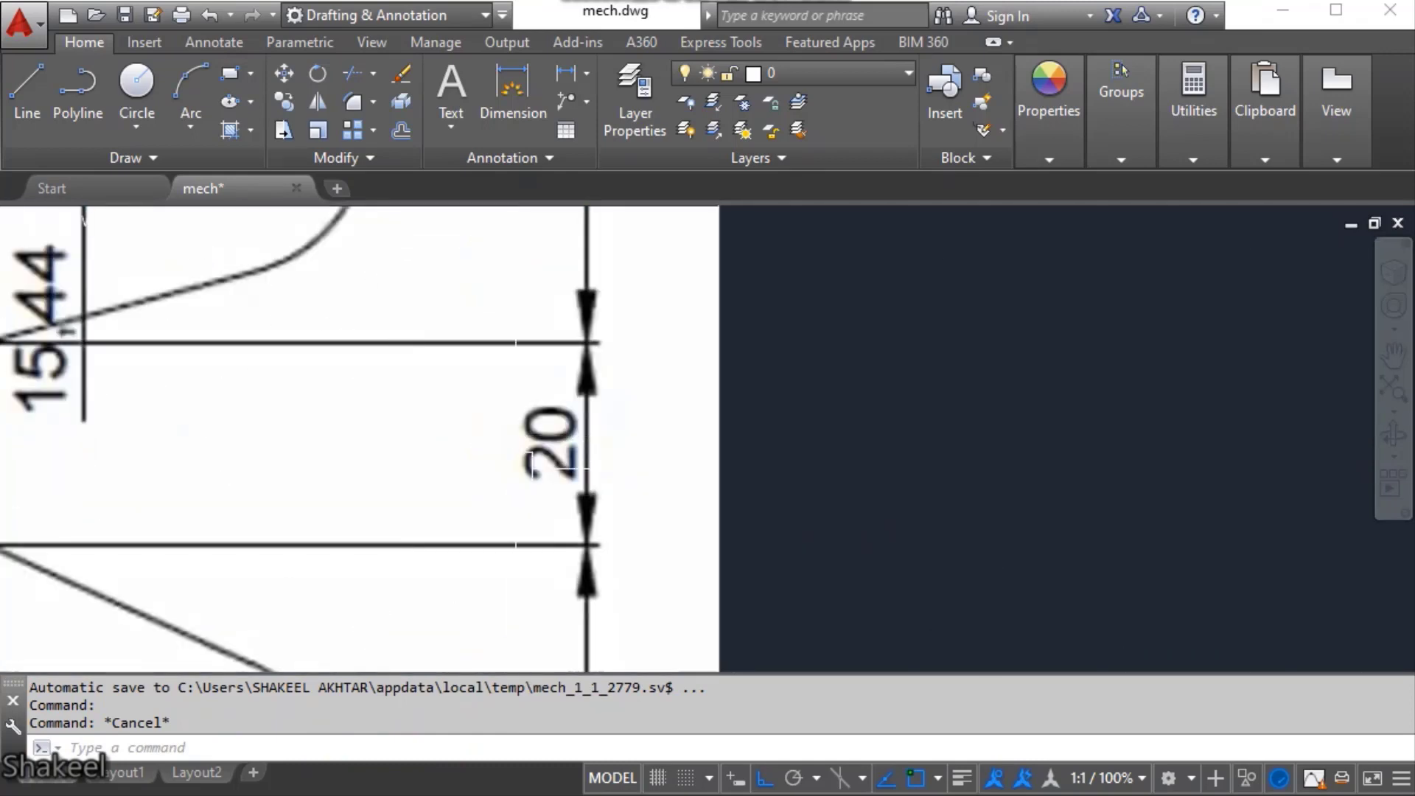
- Examine the lower notch with its 30 and 60 dimensions in the reference image and compare it with the drawn plate
scroll(567, 469, "down", 8)
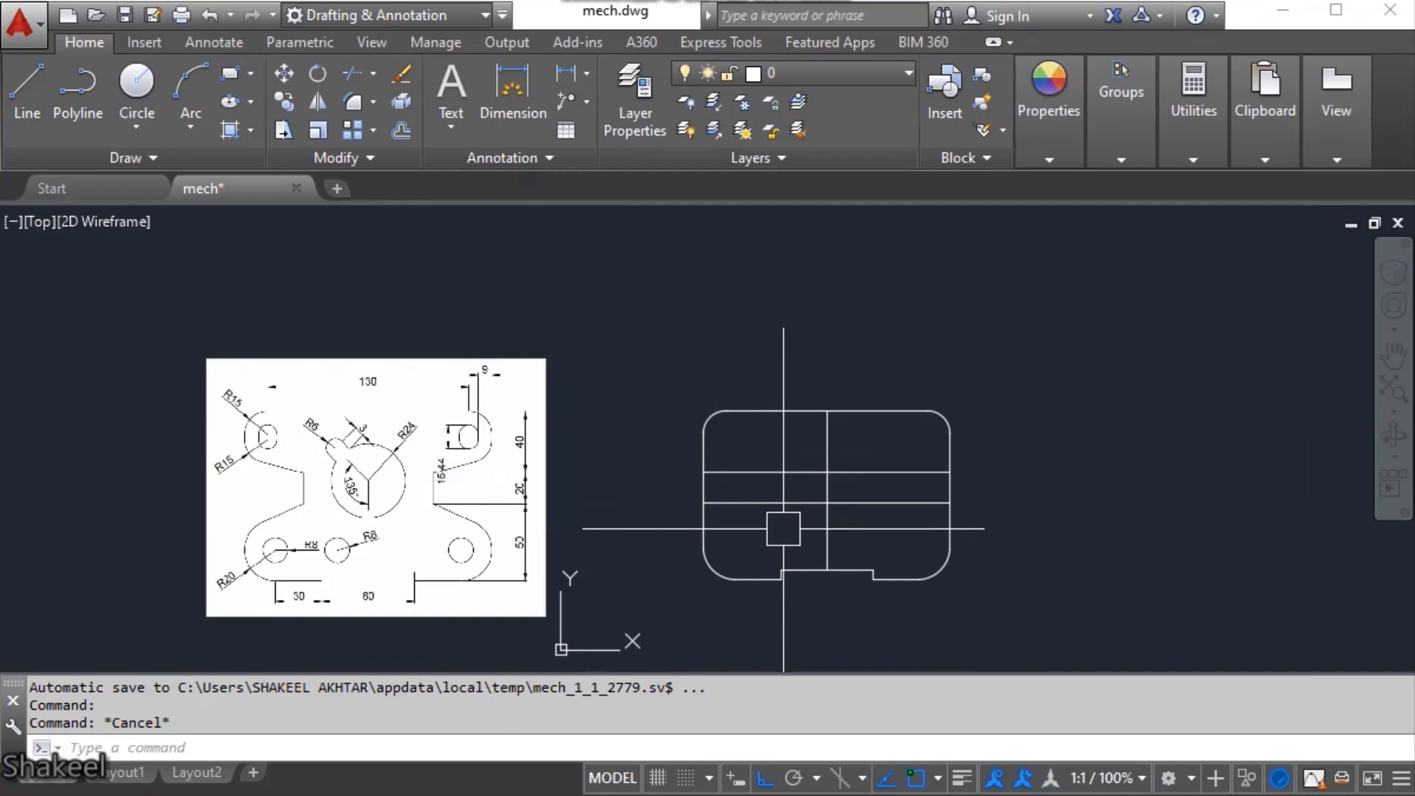
scroll(398, 612, "up", 6)
scroll(395, 538, "down", 4)
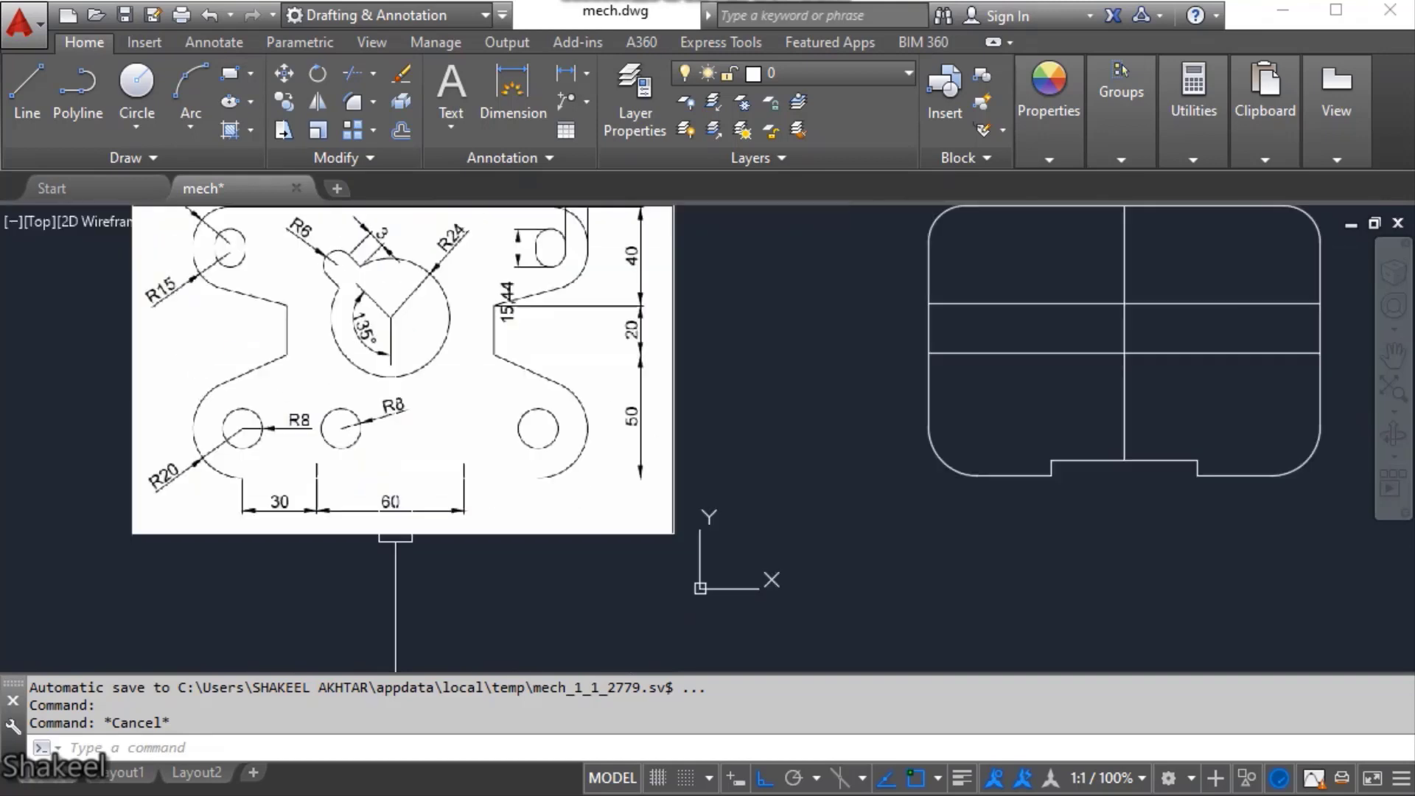
scroll(396, 526, "down", 2)
scroll(819, 502, "up", 4)
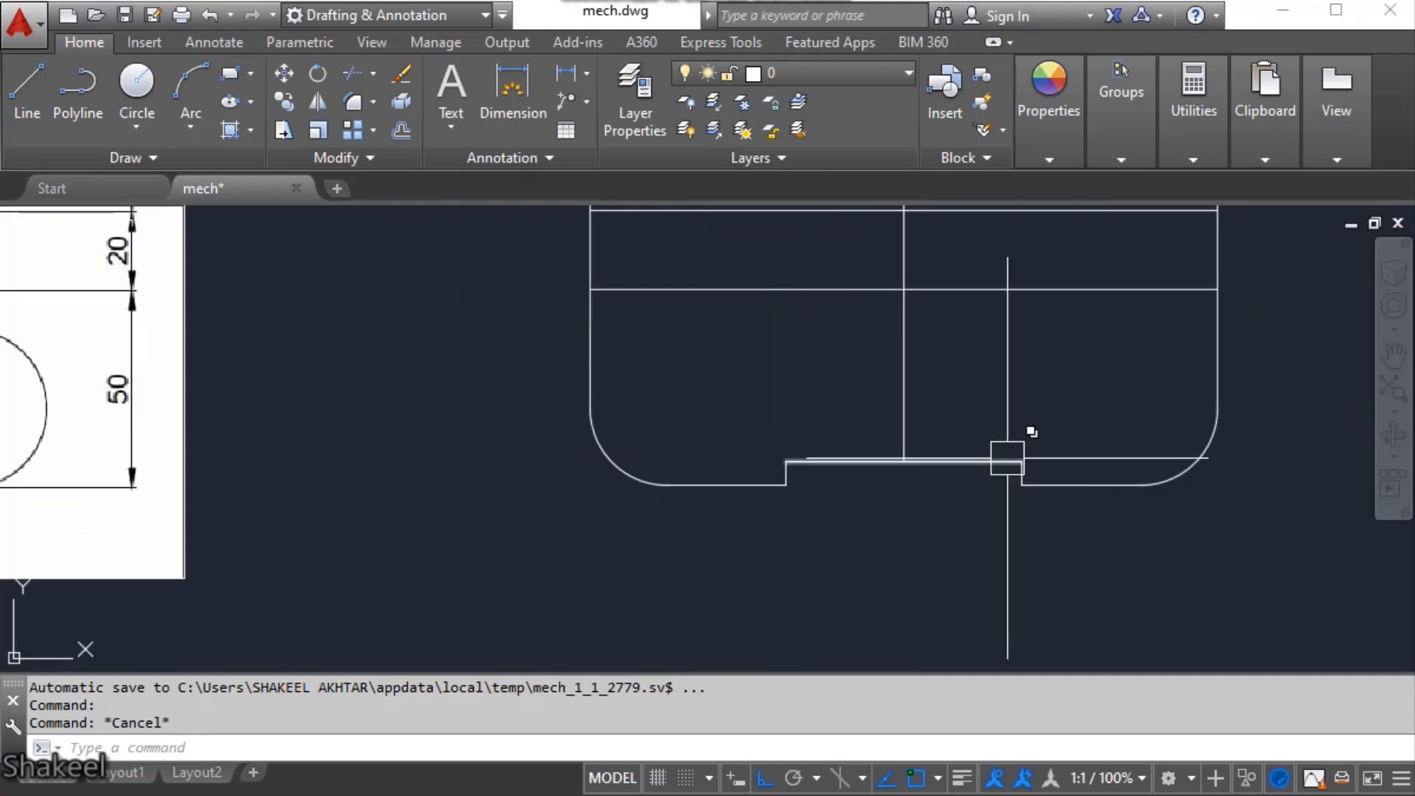
scroll(1007, 458, "down", 4)
scroll(640, 398, "up", 6)
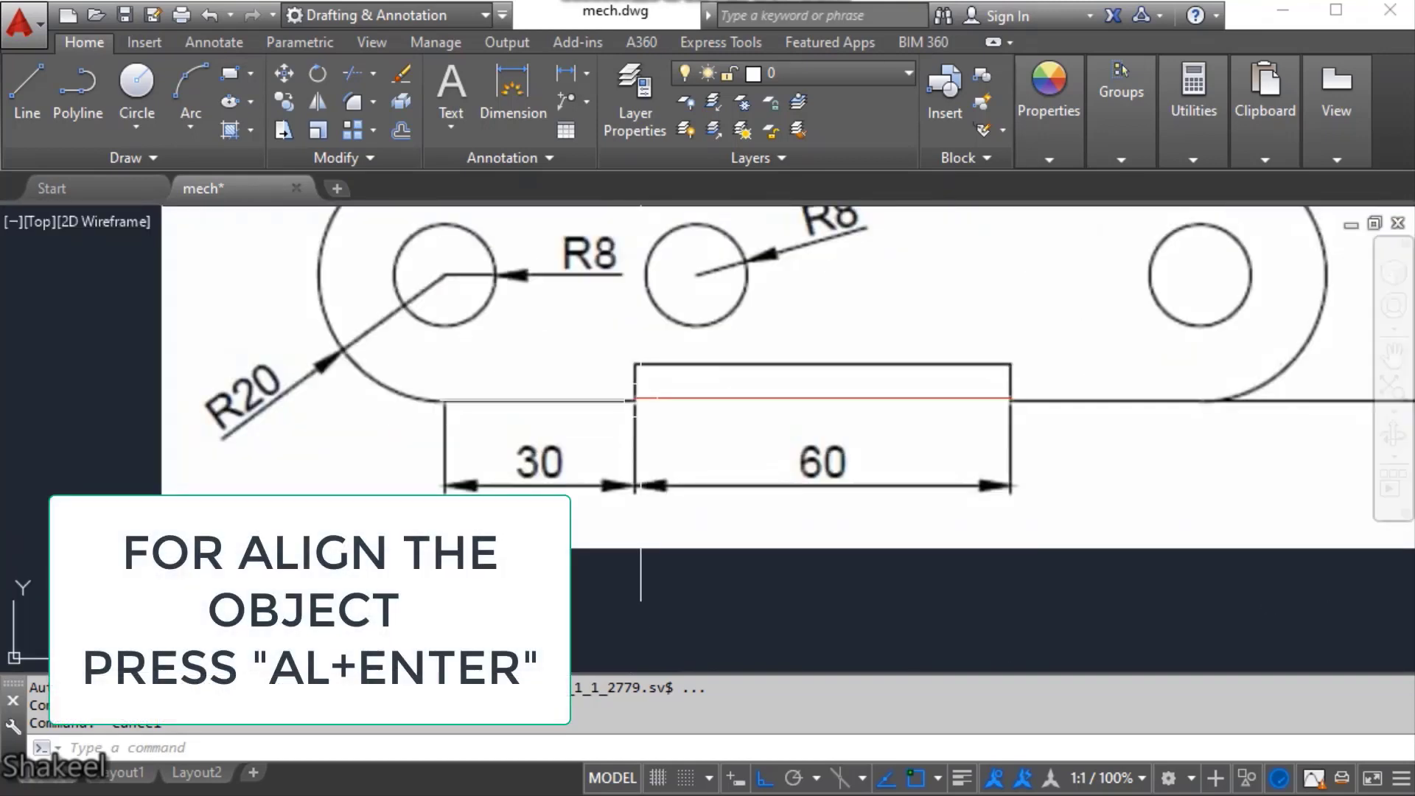
left_click(665, 398)
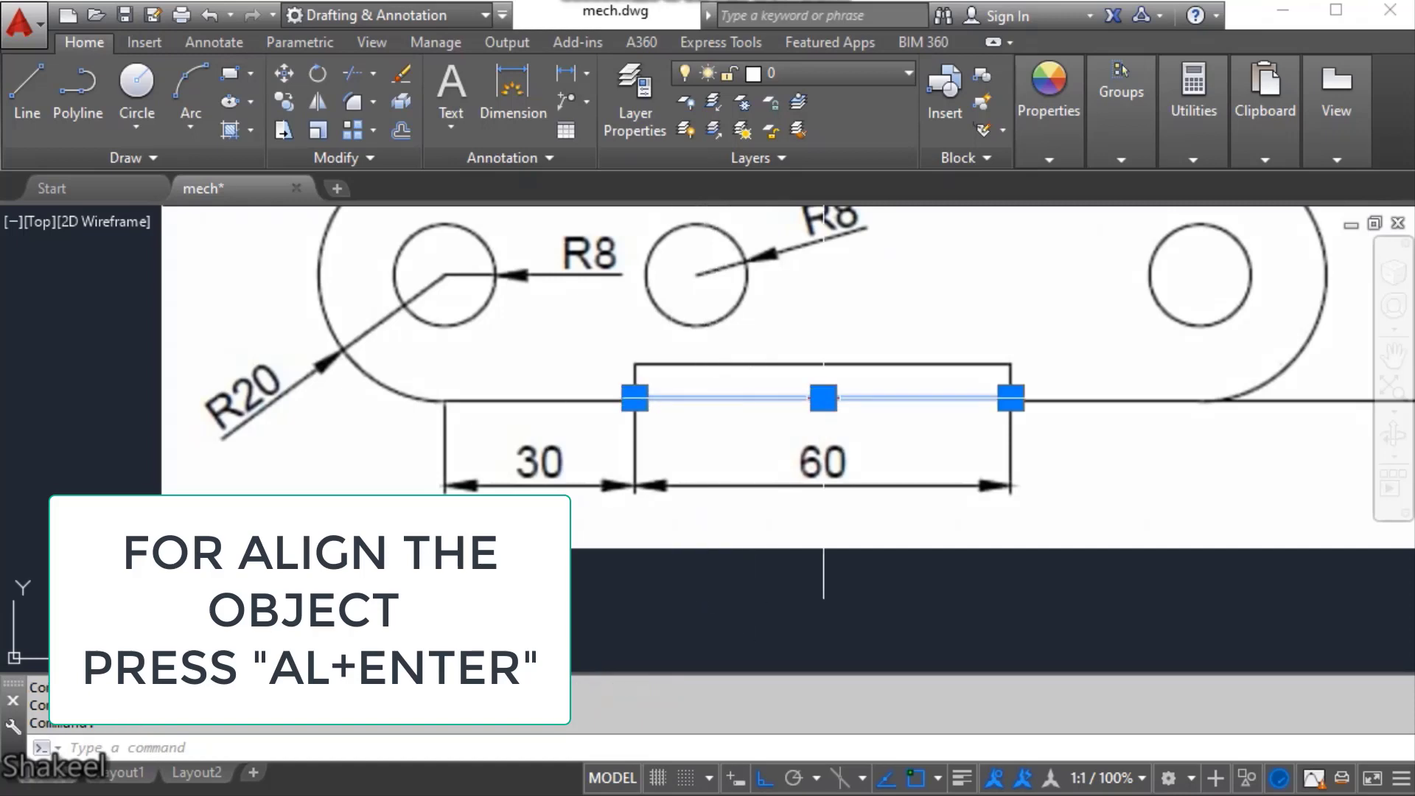
scroll(831, 398, "down", 6)
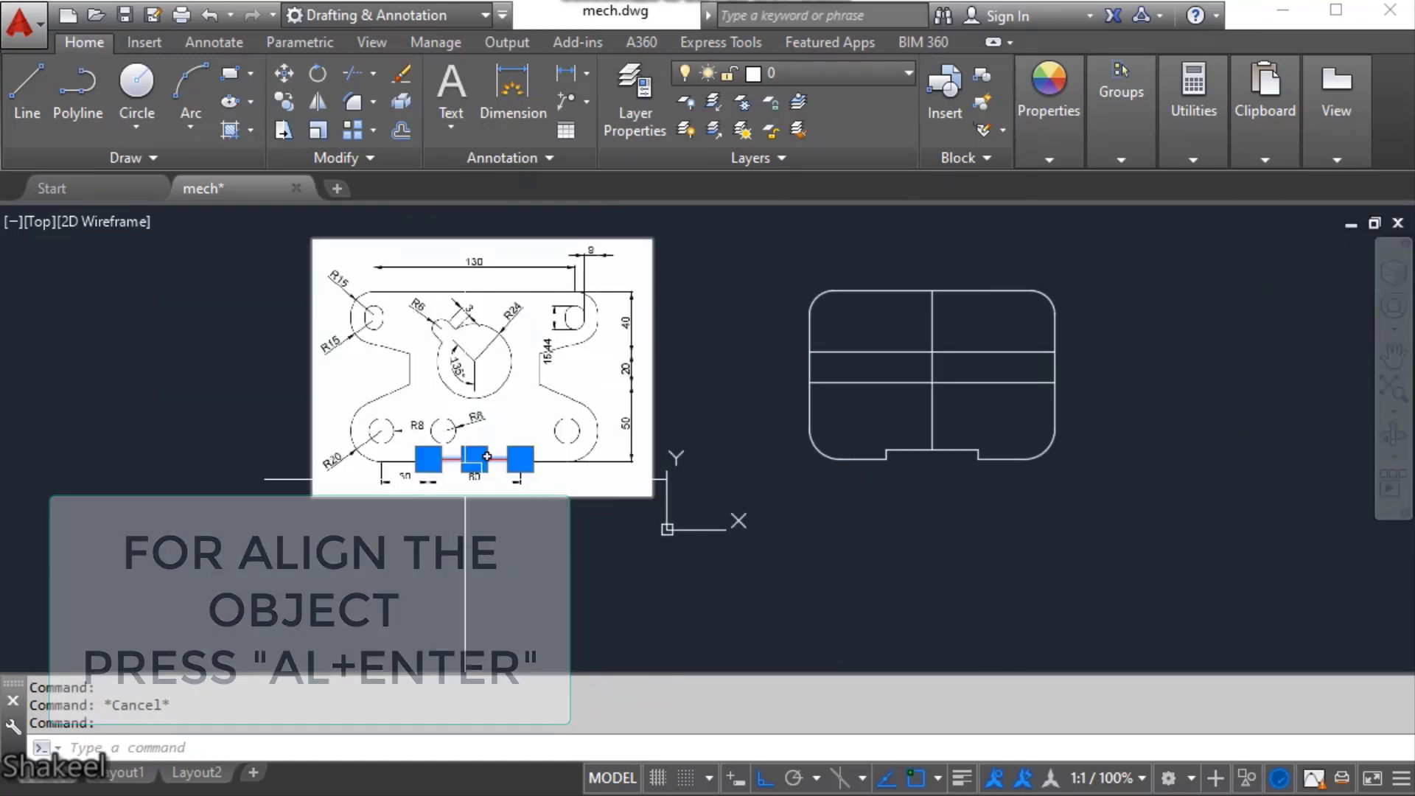
scroll(486, 456, "up", 6)
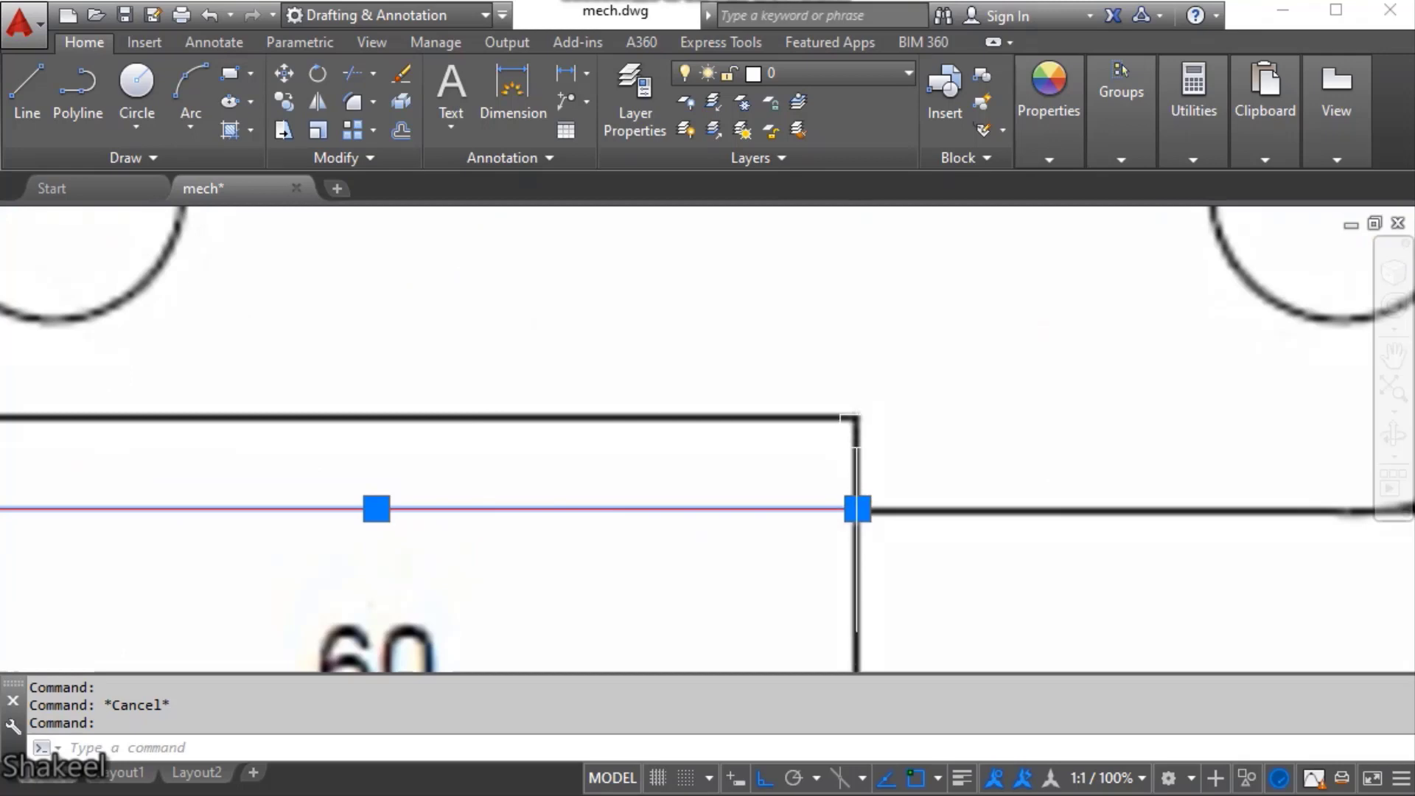
scroll(961, 613, "down", 6)
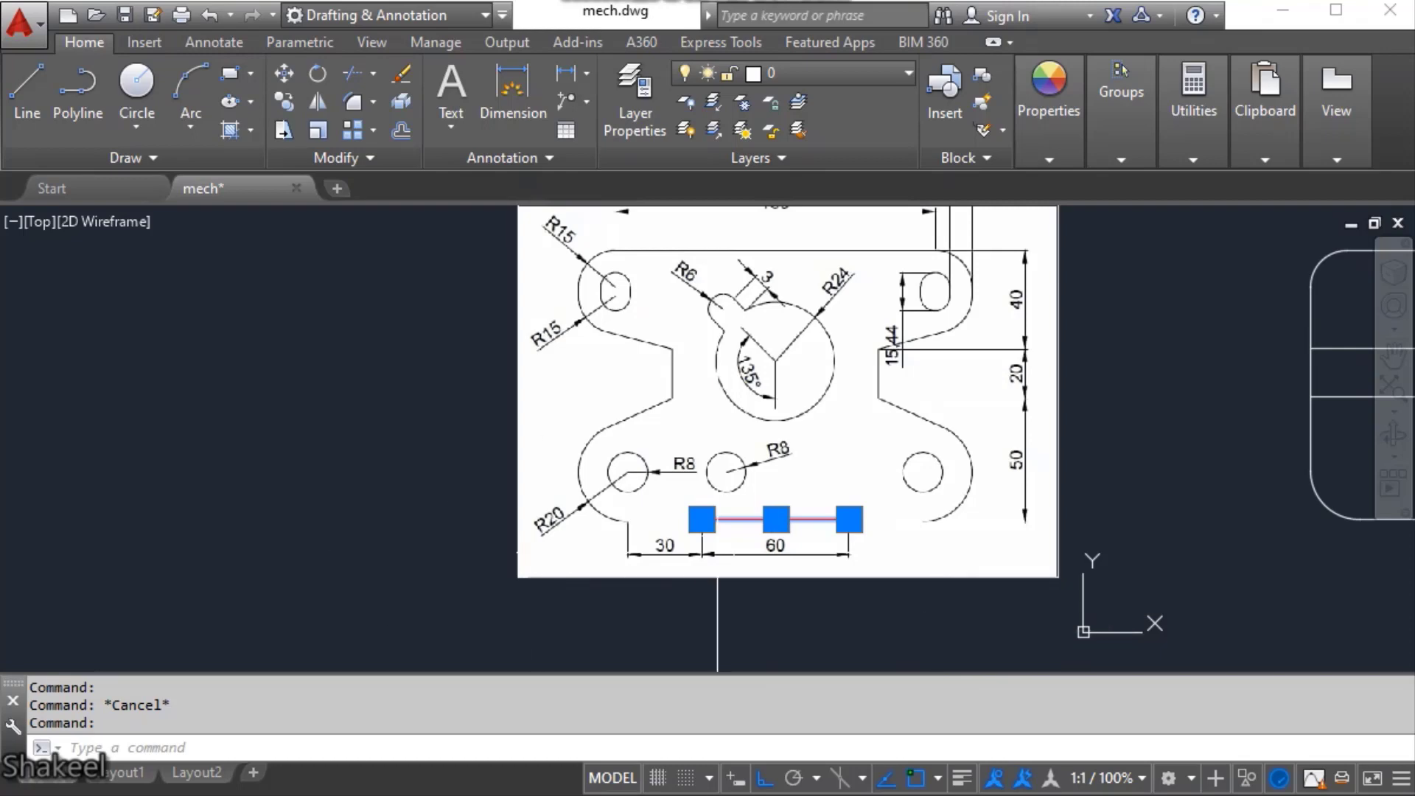
key("Escape")
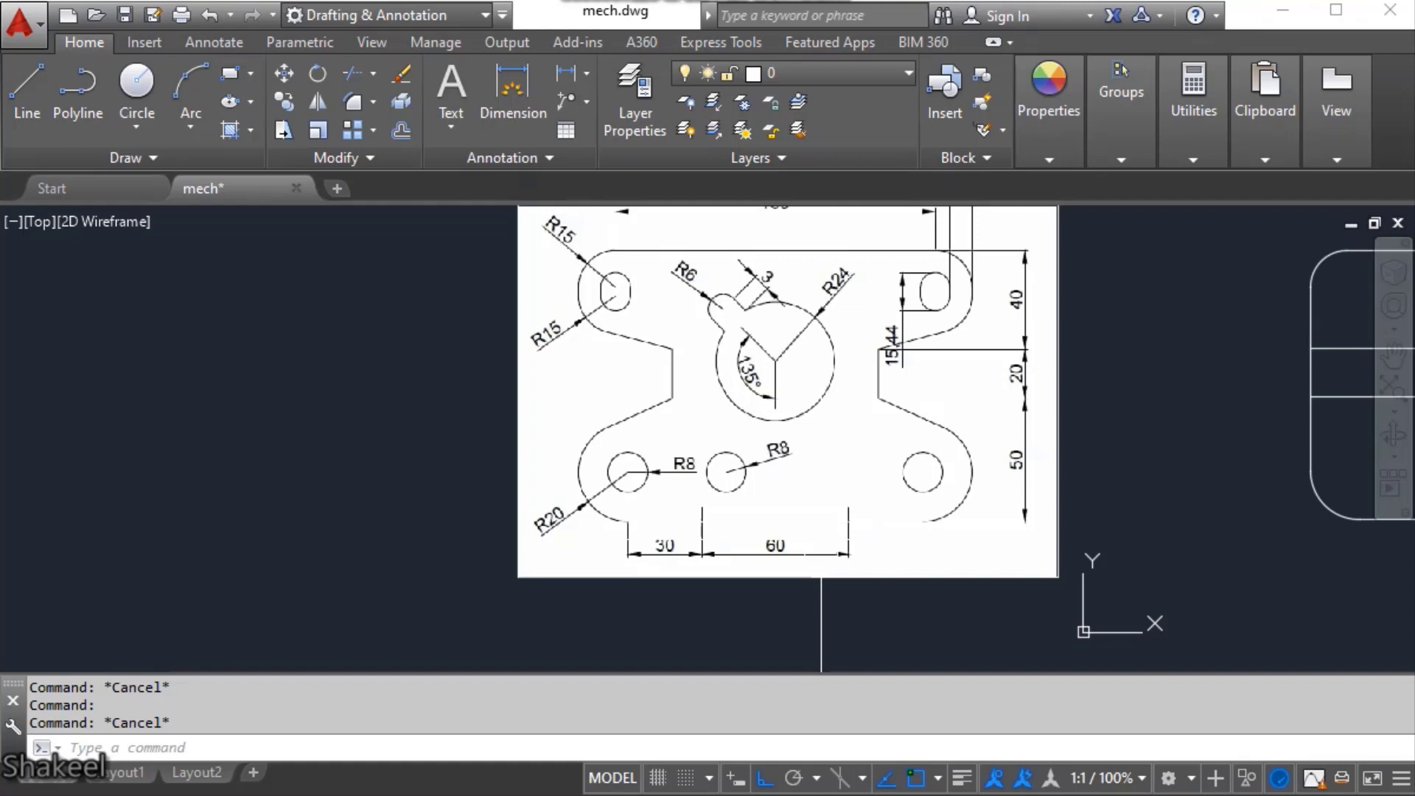
scroll(843, 551, "down", 4)
mouse_move(1047, 518)
middle_mouse_down()
mouse_move(889, 497)
mouse_move(812, 522)
middle_mouse_up()
scroll(974, 513, "up", 2)
scroll(441, 410, "up", 2)
scroll(476, 457, "down", 1)
middle_click_drag(572, 464, 487, 438)
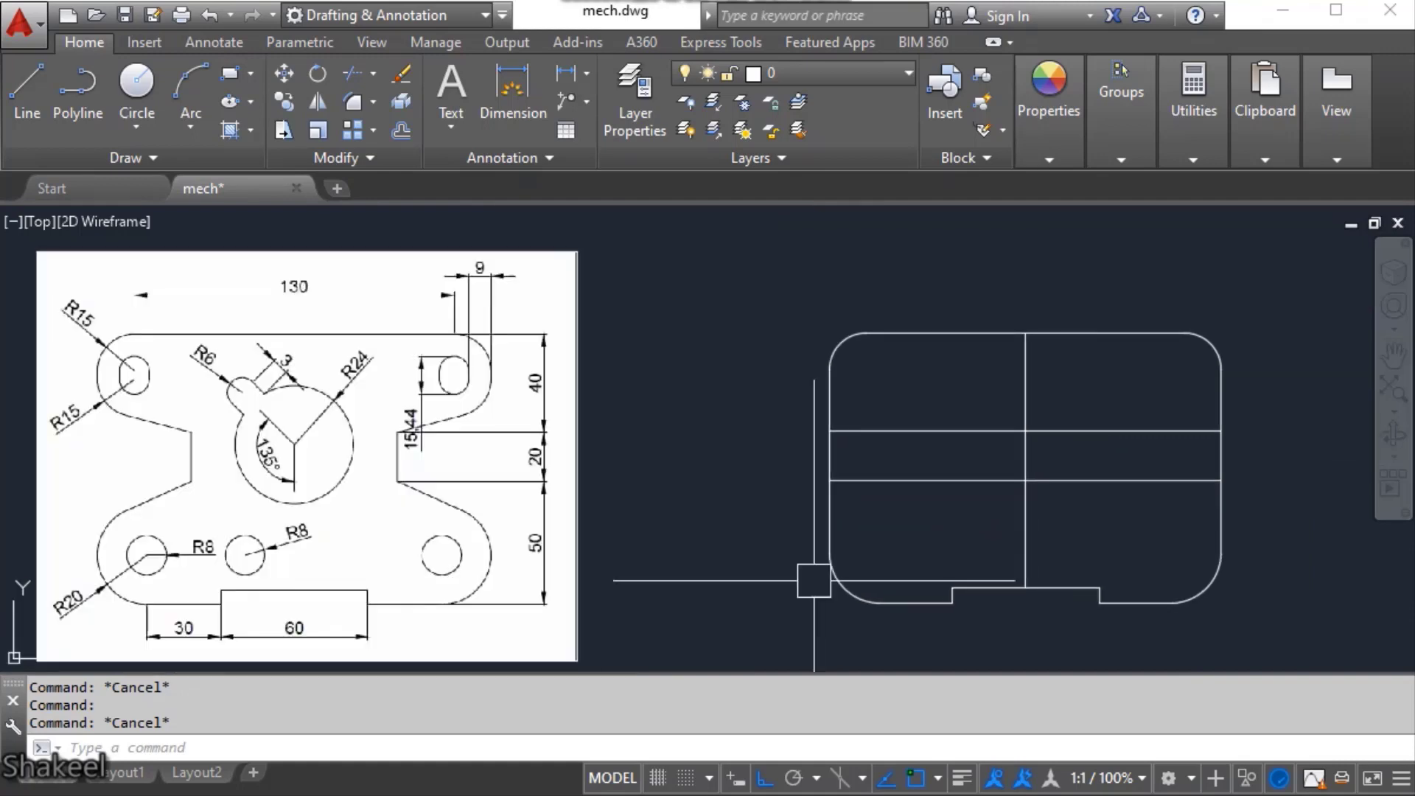
- Save the drawing
type("o")
key("Return")
key("Escape")
key("ctrl+s")
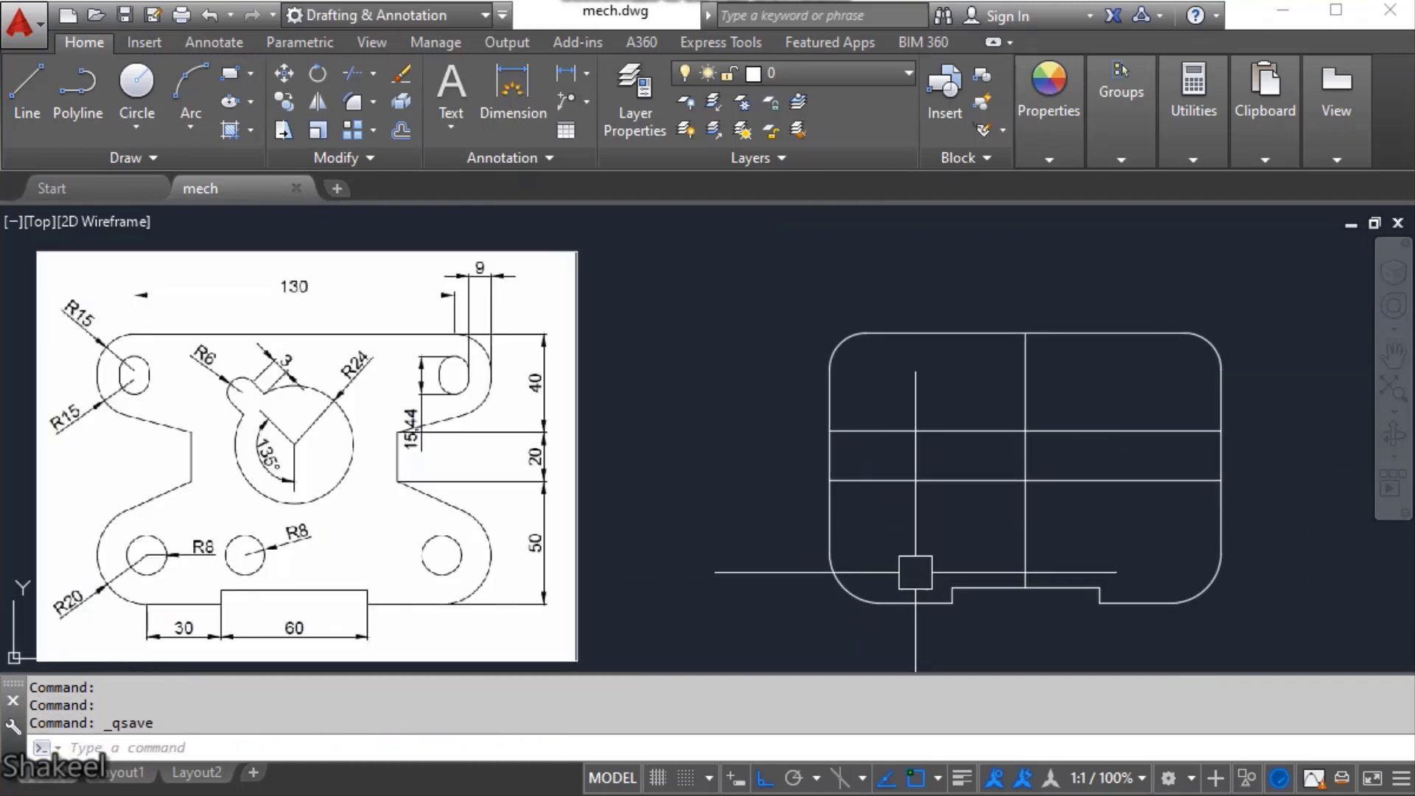
- Offset the plate's vertical center line by 42 to both sides
type("o")
key("Return")
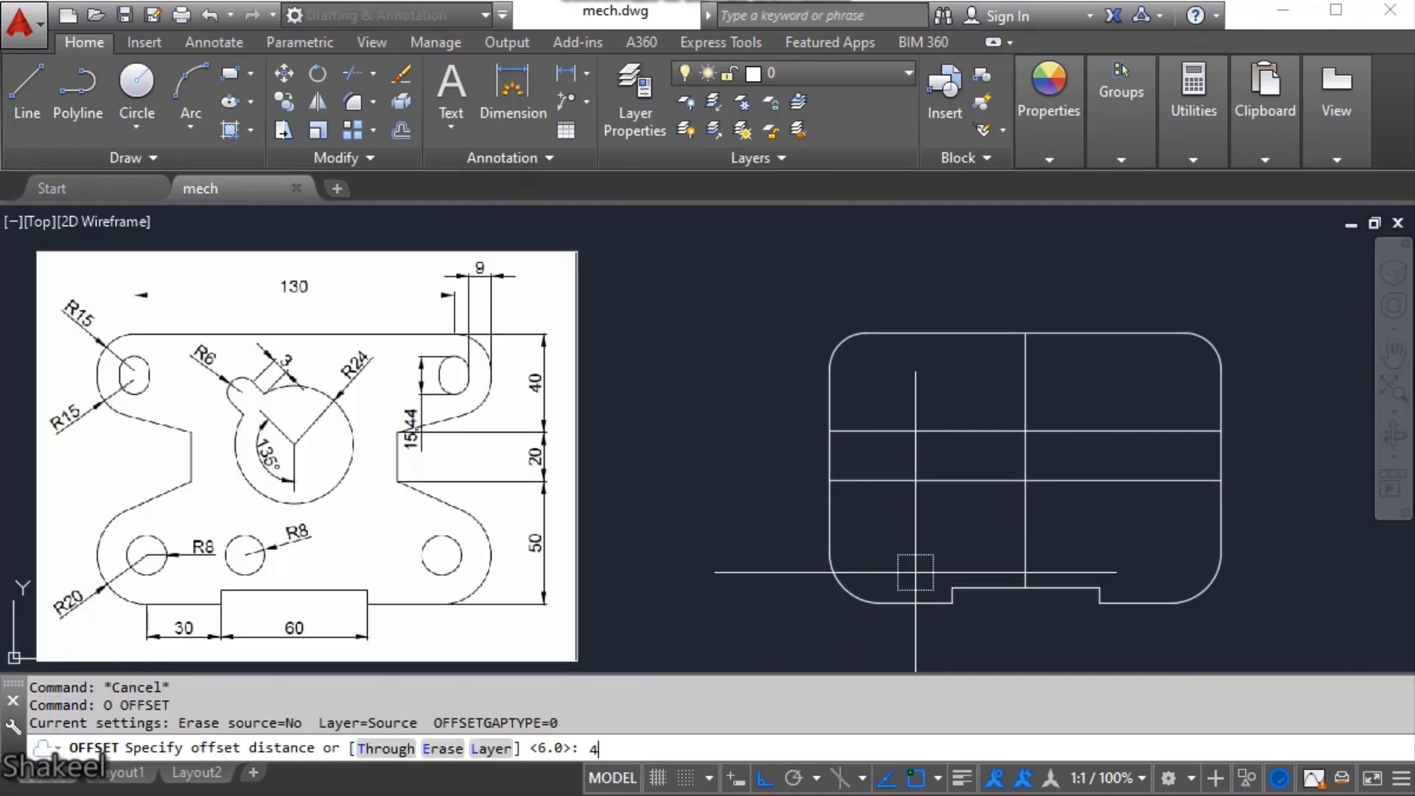
type("42")
key("Return")
scroll(1032, 520, "up", 2)
left_click(1023, 518)
left_click(1074, 514)
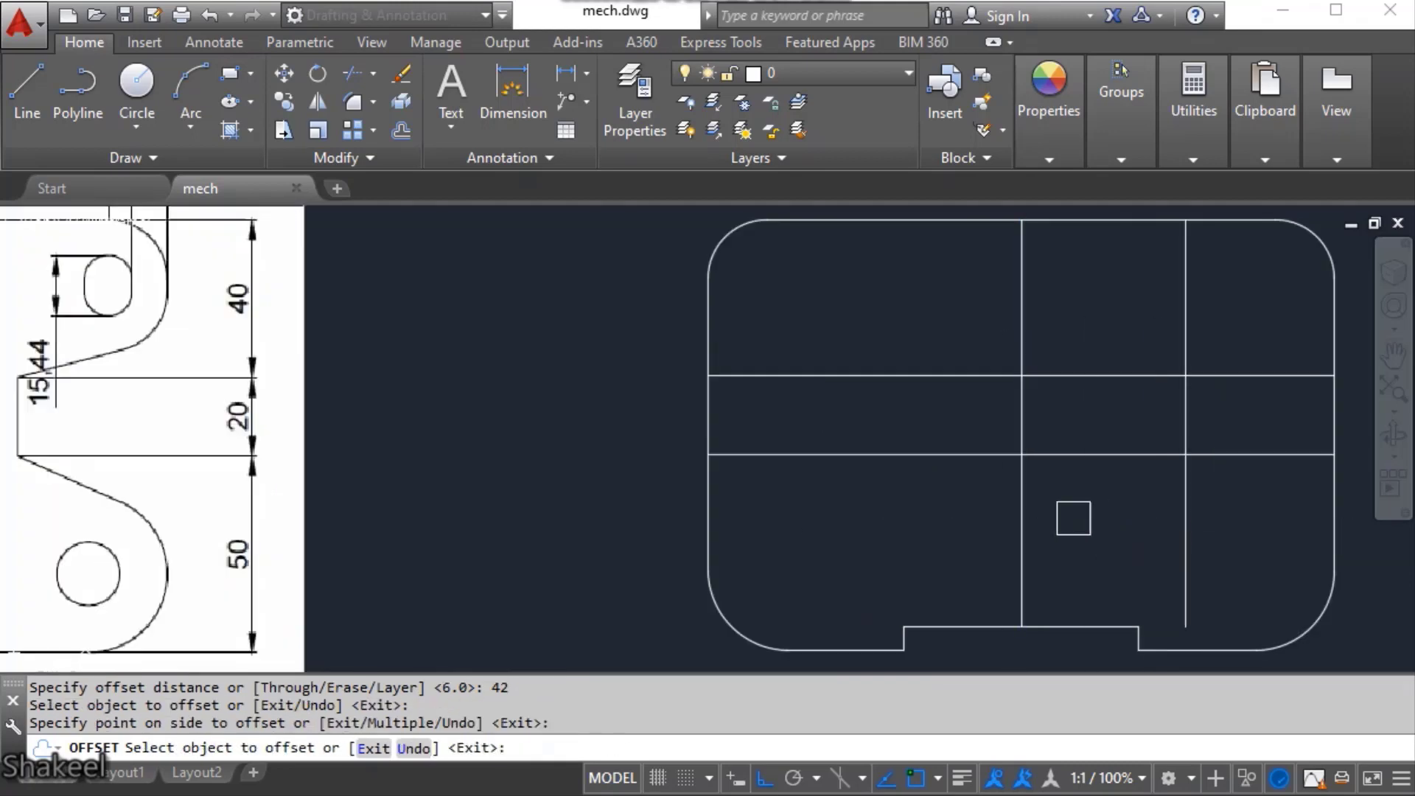
left_click(1021, 514)
left_click(921, 531)
key("Escape")
- Measure the gap between the left offset line and the plate's left edge with a linear dimension, then erase that dimension
type("dli")
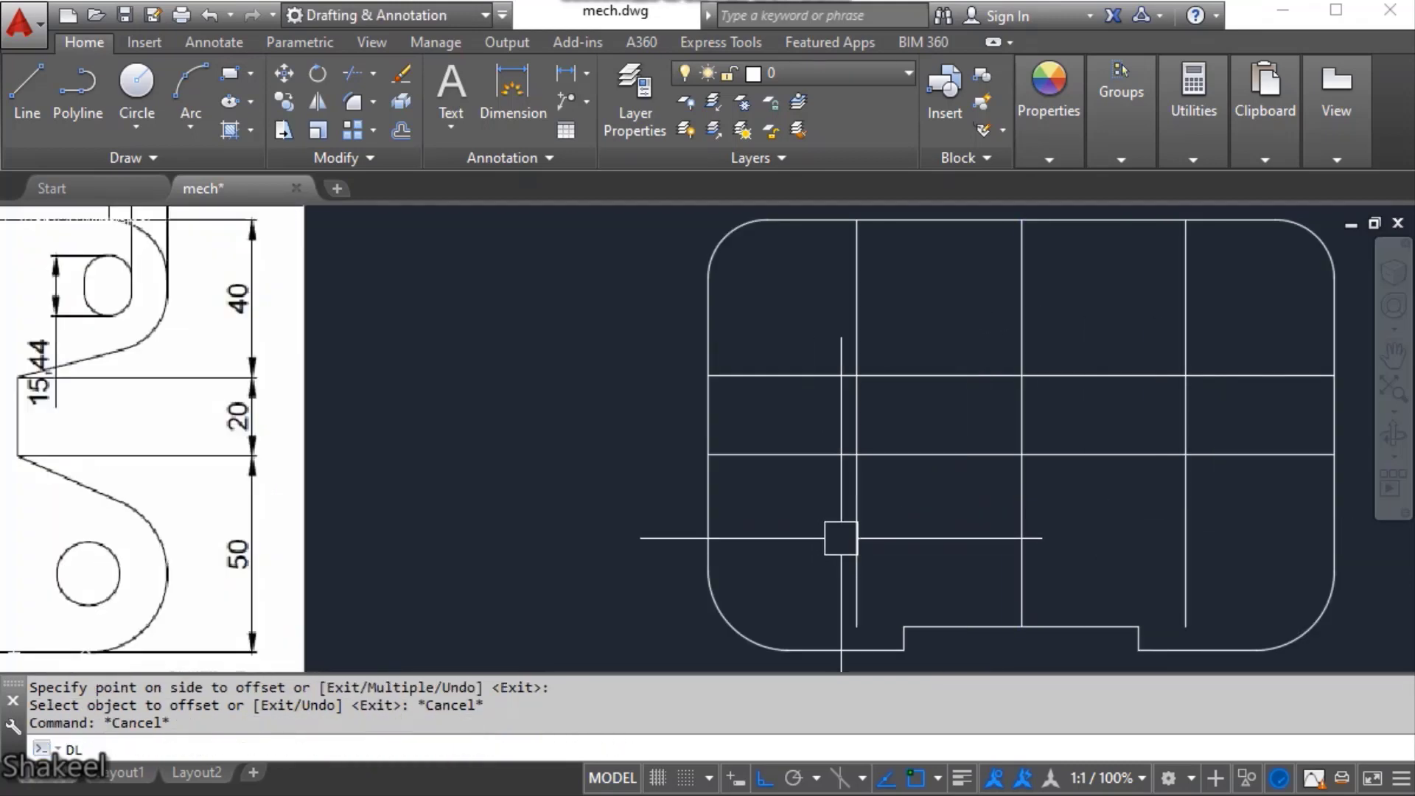
key("Return")
left_click(857, 454)
left_click(707, 454)
scroll(799, 499, "up", 4)
left_click(748, 507)
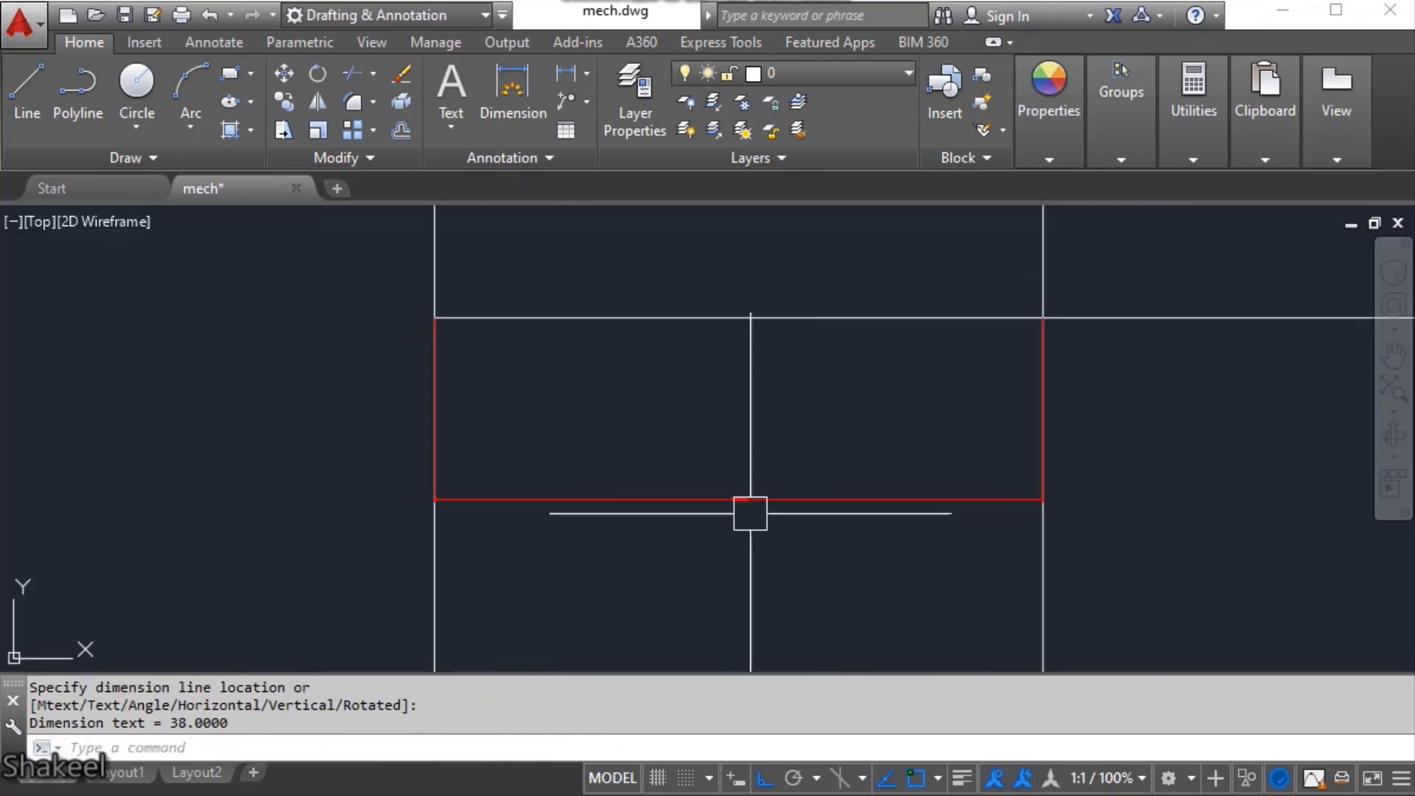
scroll(666, 453, "up", 3)
scroll(679, 476, "down", 11)
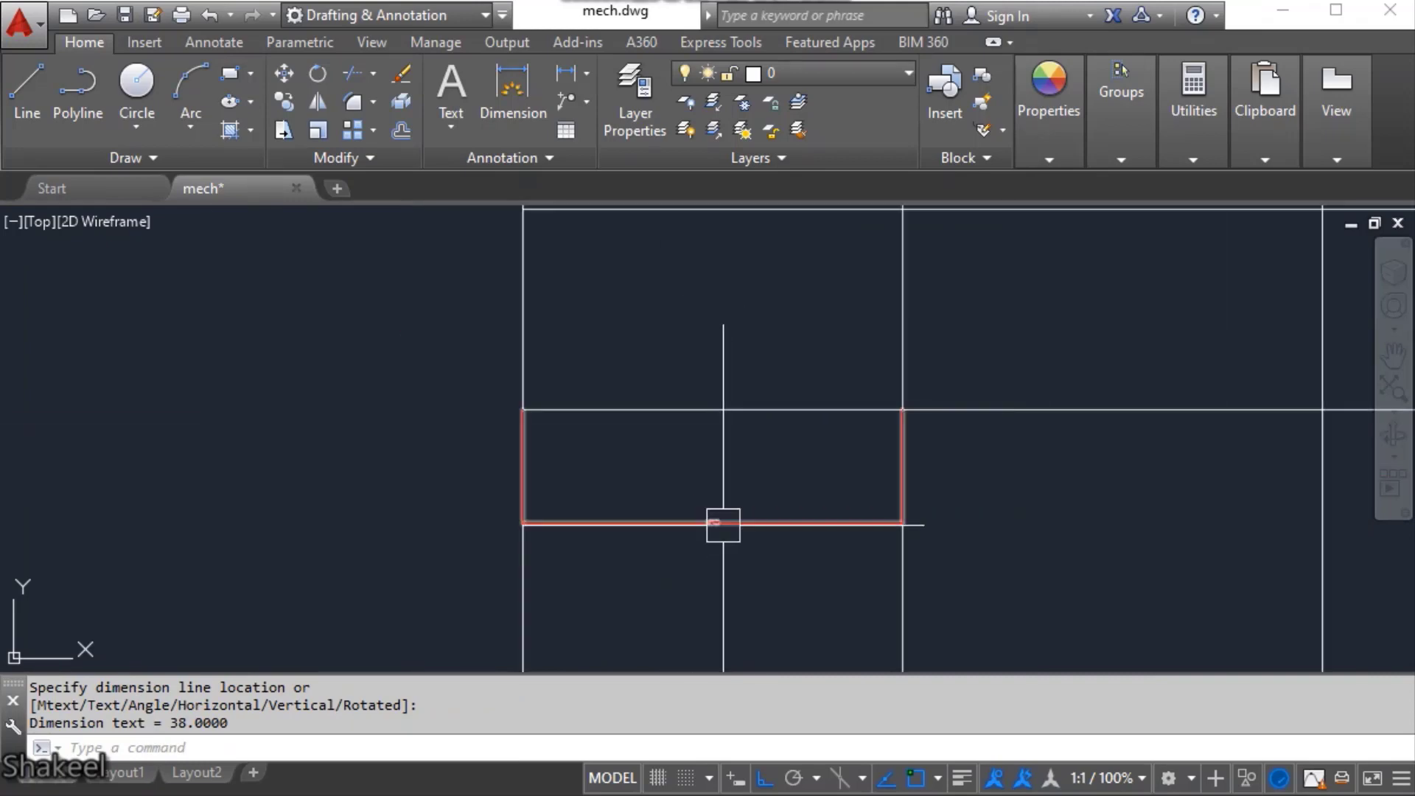
left_click(718, 524)
type("e")
key("Return")
scroll(663, 540, "down", 2)
scroll(909, 530, "down", 5)
key("Escape")
- Measure the horizontal distance from the right offset line to the plate's right edge without placing a dimension
scroll(909, 530, "up", 3)
type("dli")
key("Return")
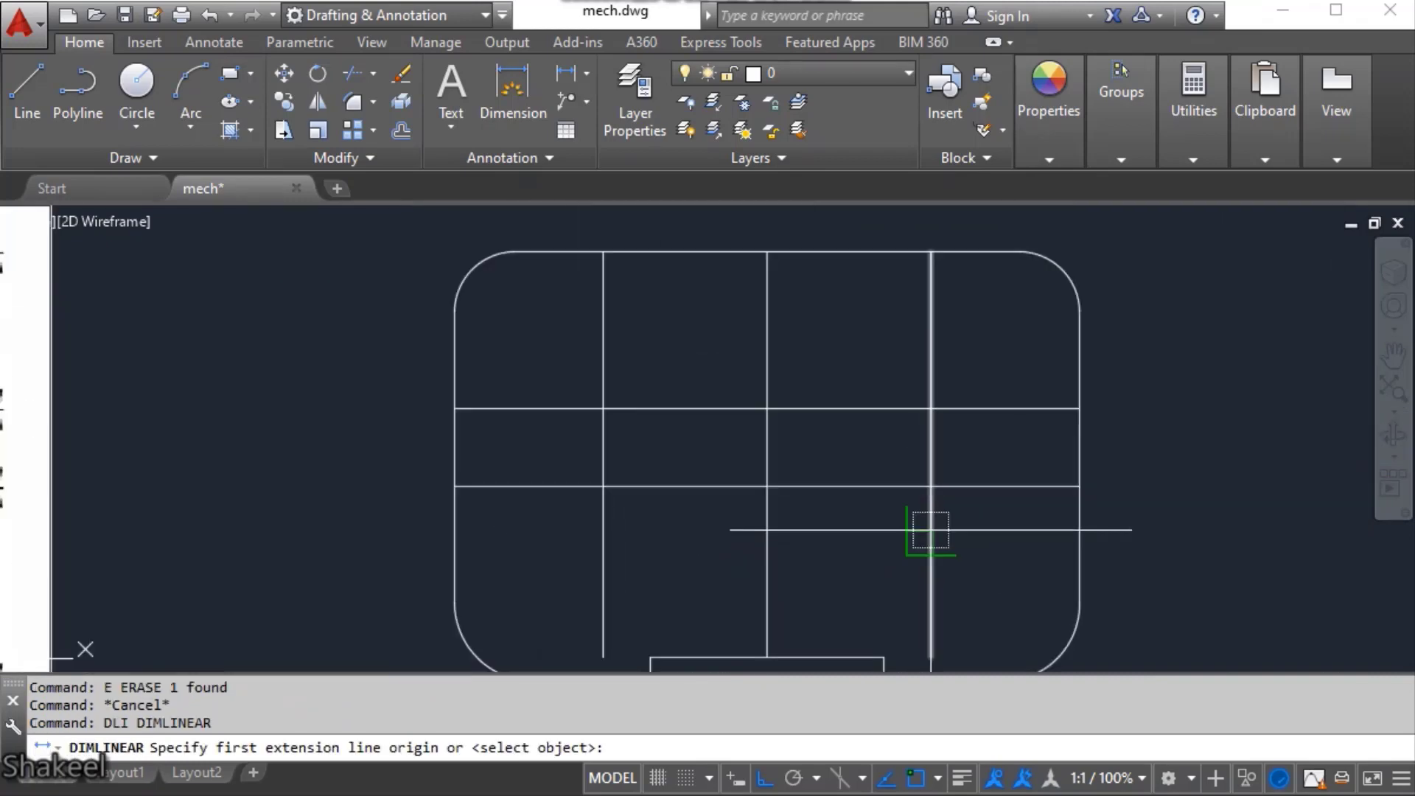
left_click(931, 529)
left_click(1078, 529)
scroll(1001, 530, "up", 3)
key("Escape")
- Draw a circle of radius 8 at the lower-left fillet's center, matching the R8 label in the reference image
scroll(973, 541, "down", 2)
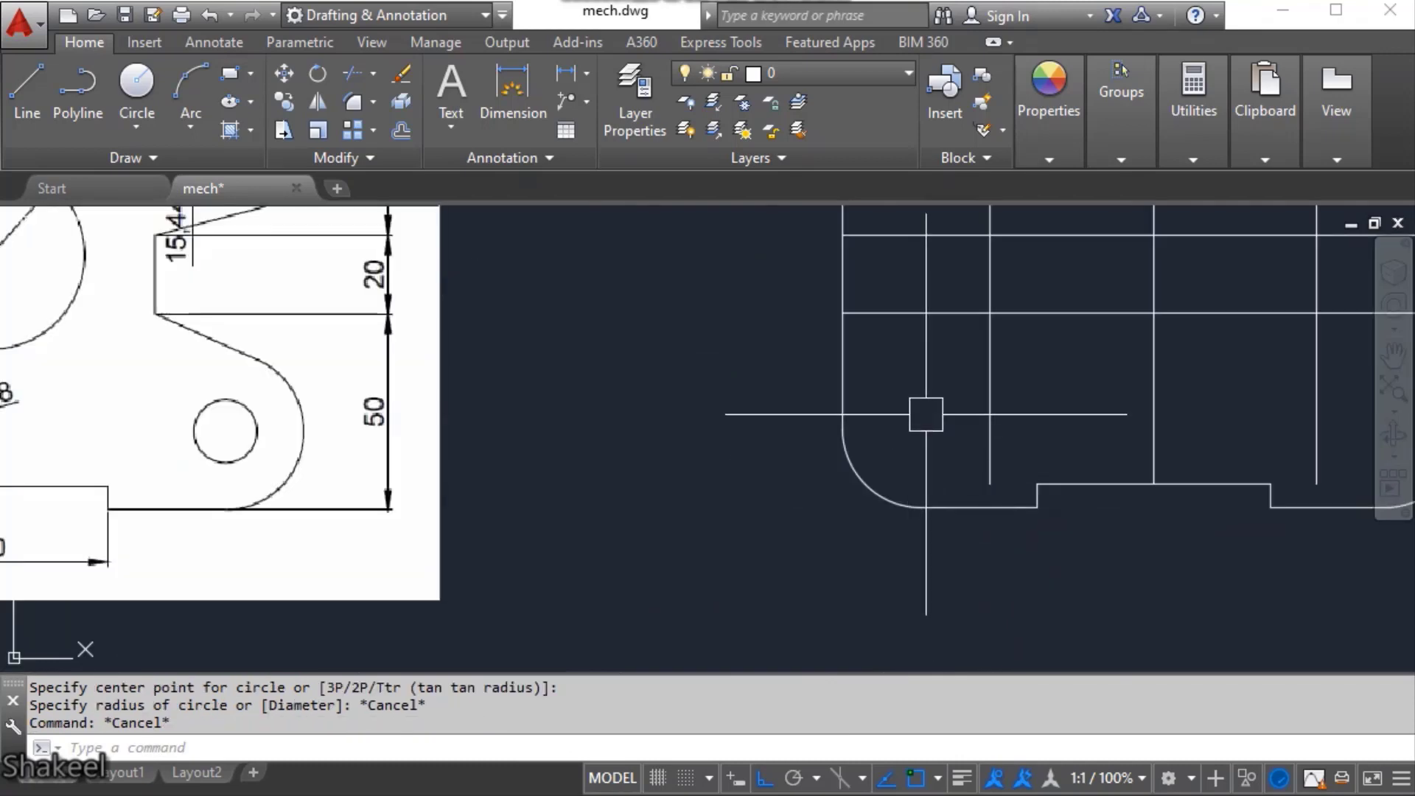
middle_click_drag(922, 410, 982, 477)
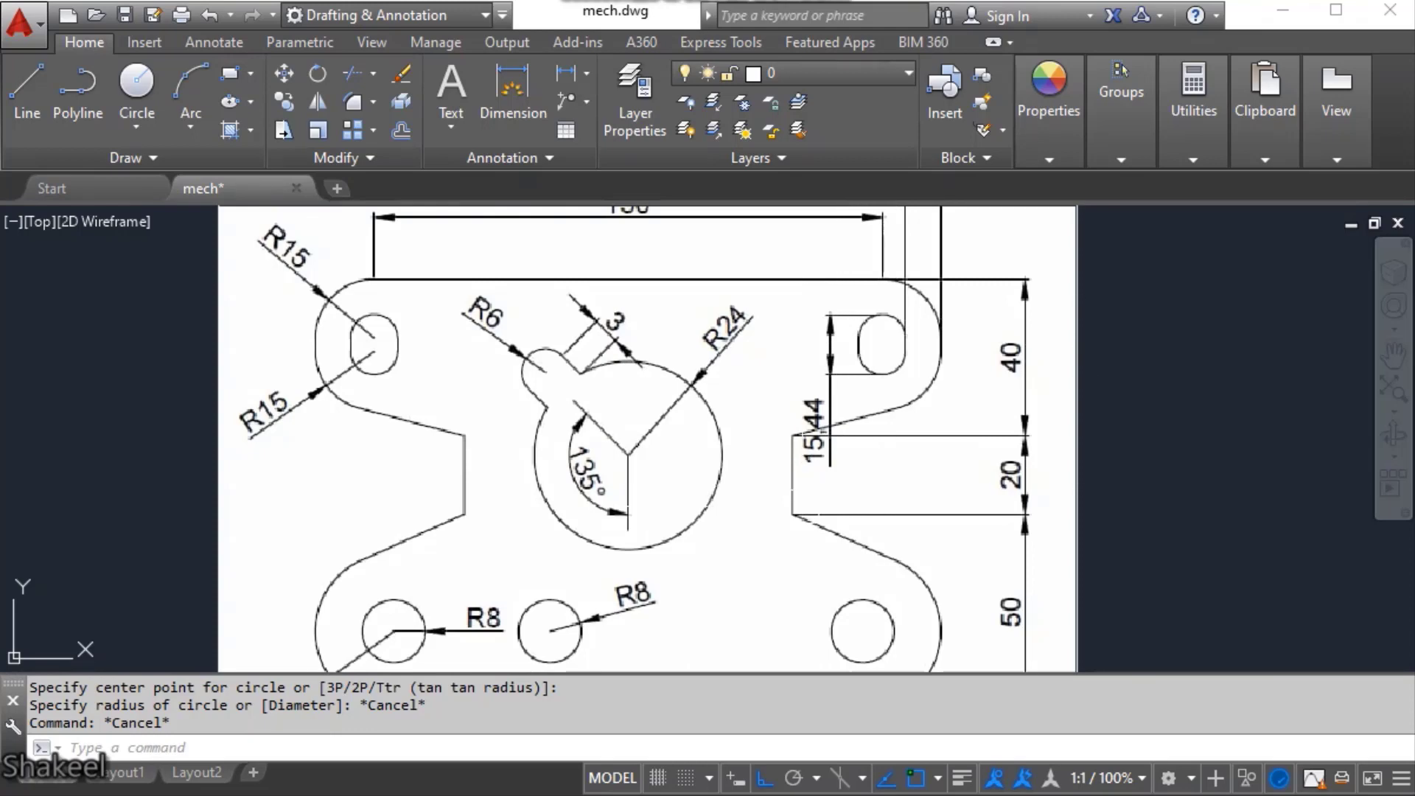
scroll(698, 494, "down", 6)
key("Escape")
scroll(930, 544, "up", 4)
type("c")
key("Return")
scroll(812, 556, "up", 4)
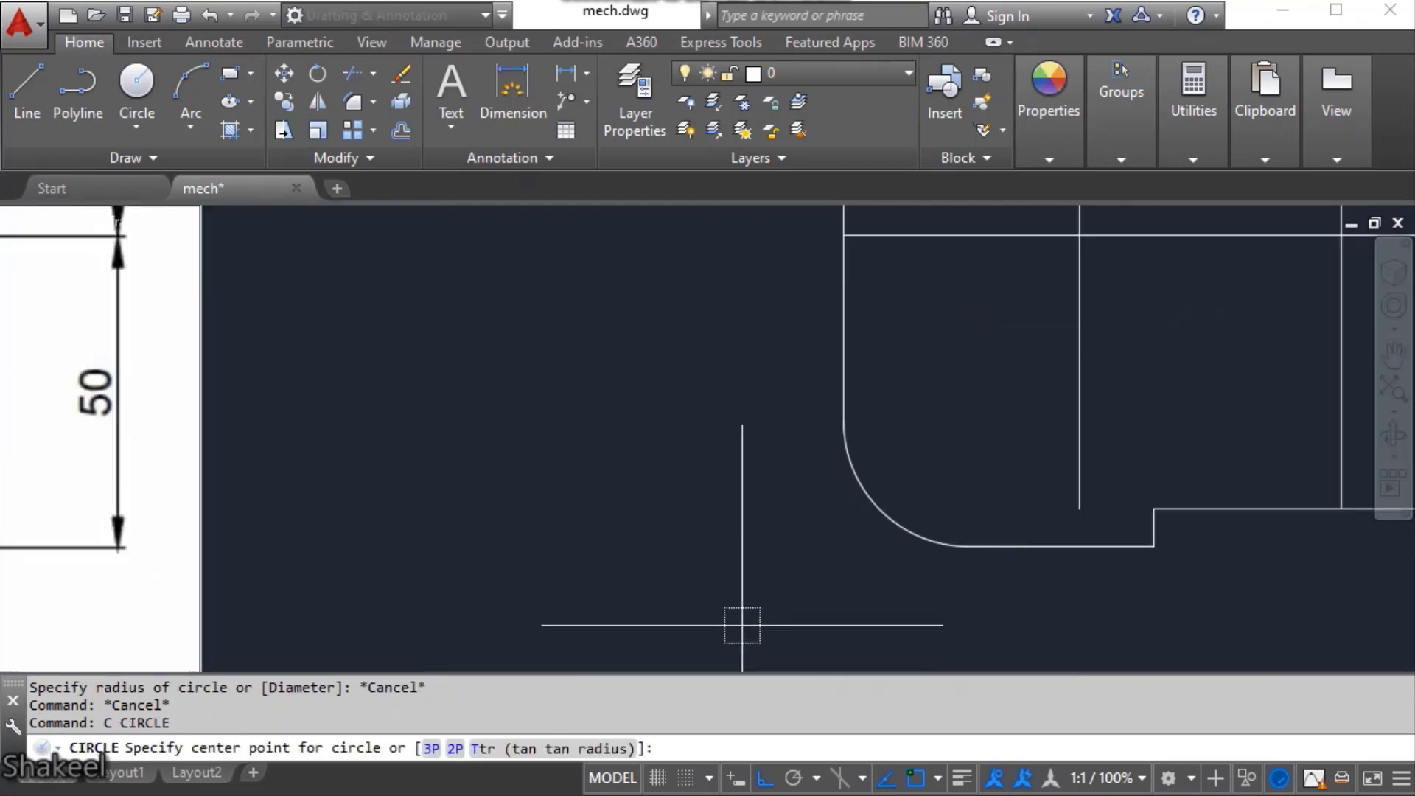
scroll(742, 625, "down", 3)
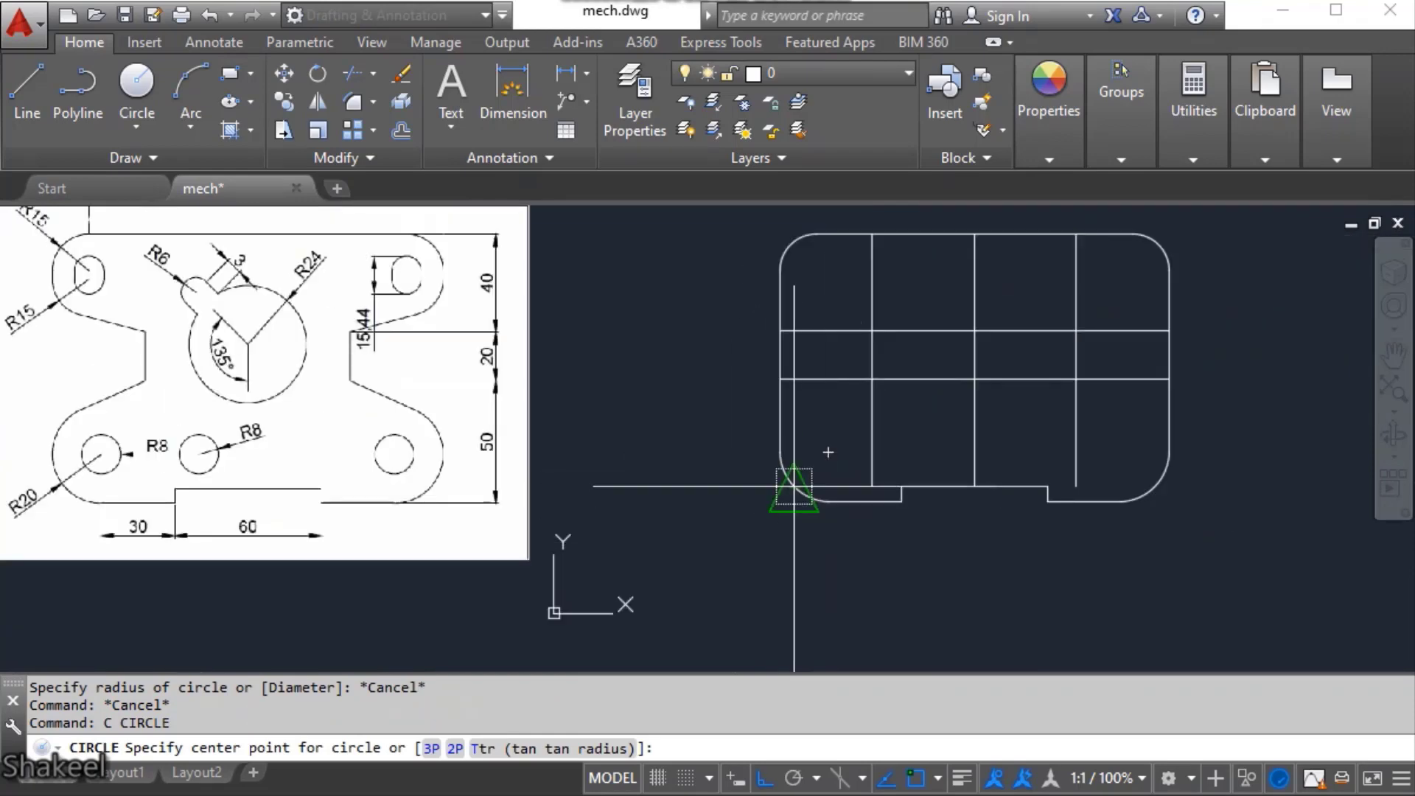
scroll(794, 487, "down", 2)
scroll(788, 492, "up", 4)
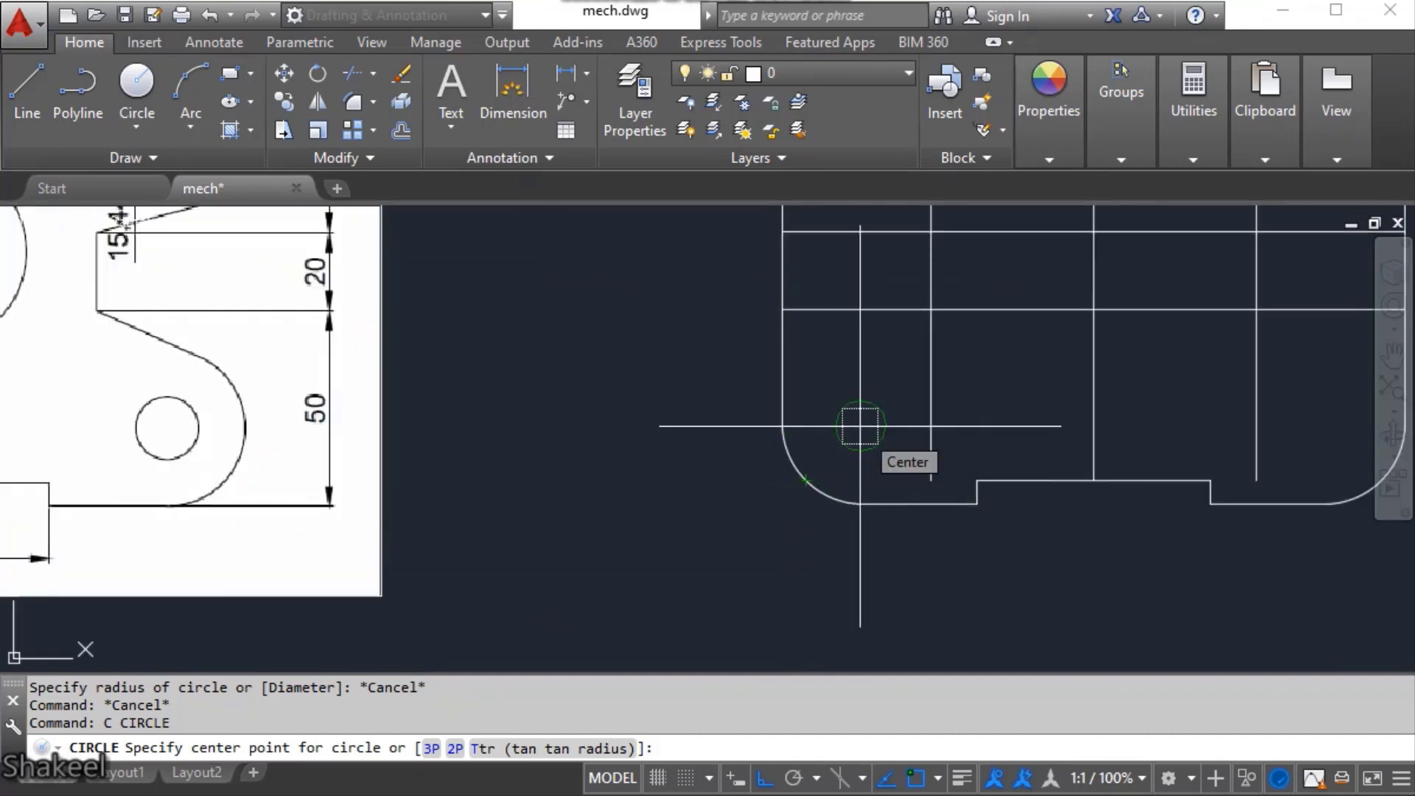
scroll(860, 426, "up", 2)
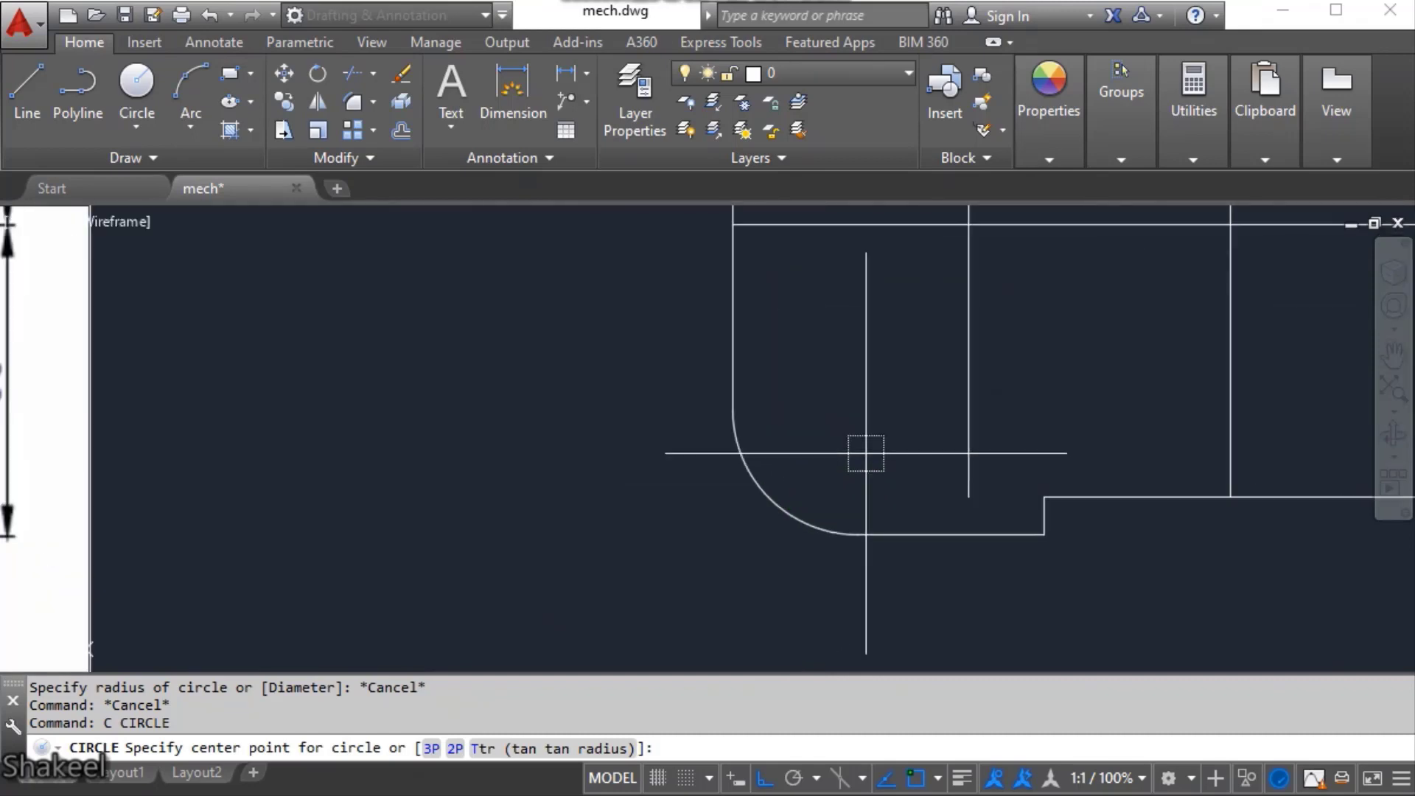
left_click(858, 411)
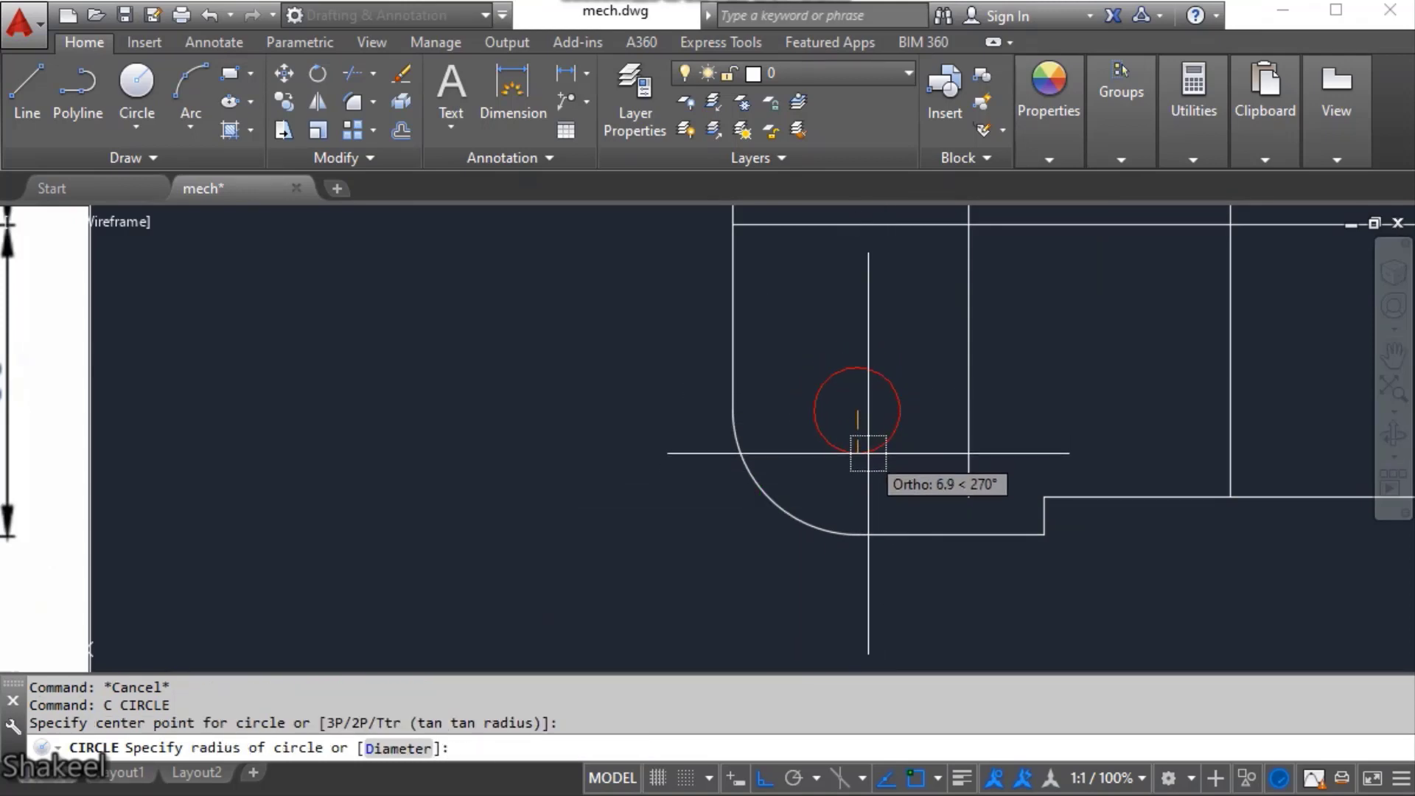
key("Return")
scroll(949, 436, "down", 4)
key("Escape")
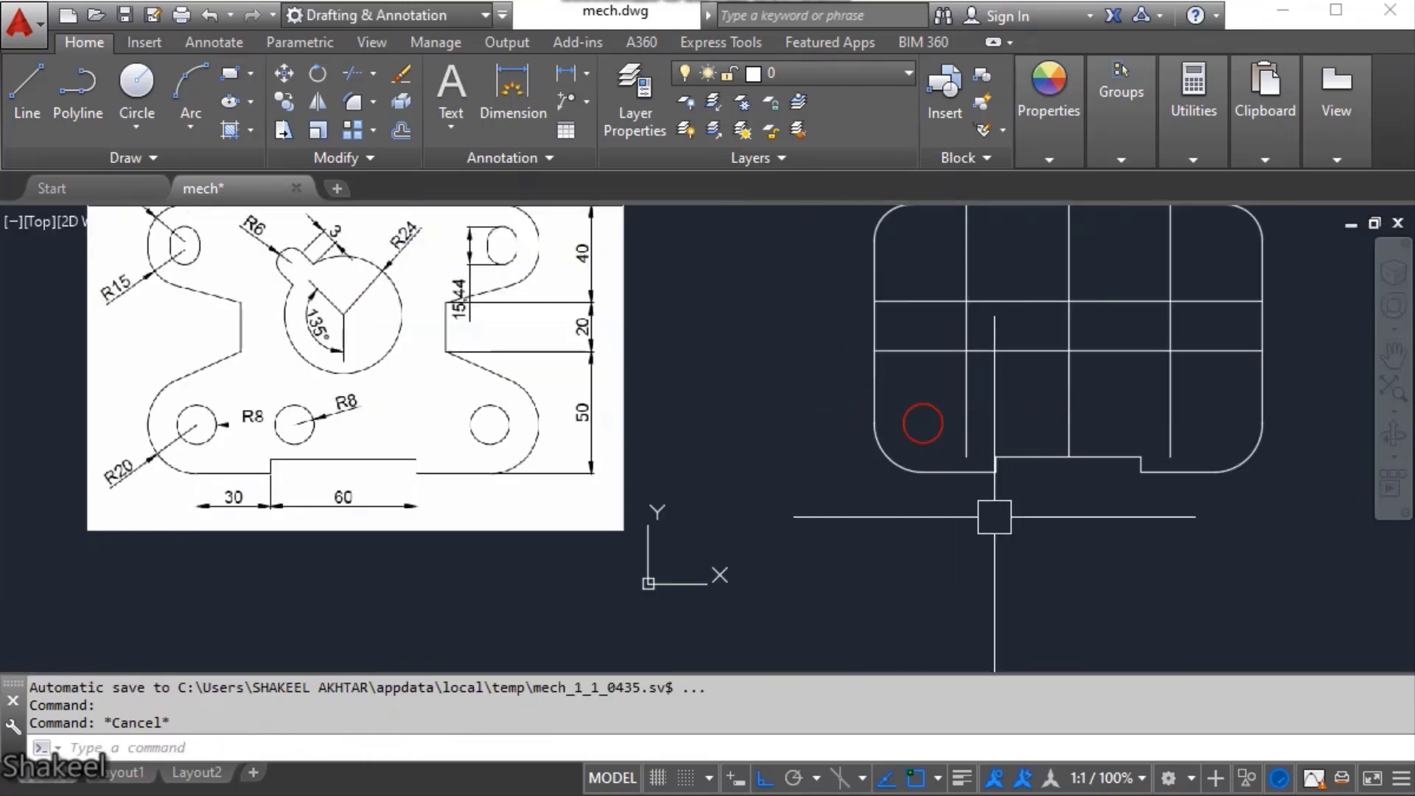
- Examine the lower R8 holes and the central R24 circle with its R6 slot in the reference image
scroll(151, 434, "up", 4)
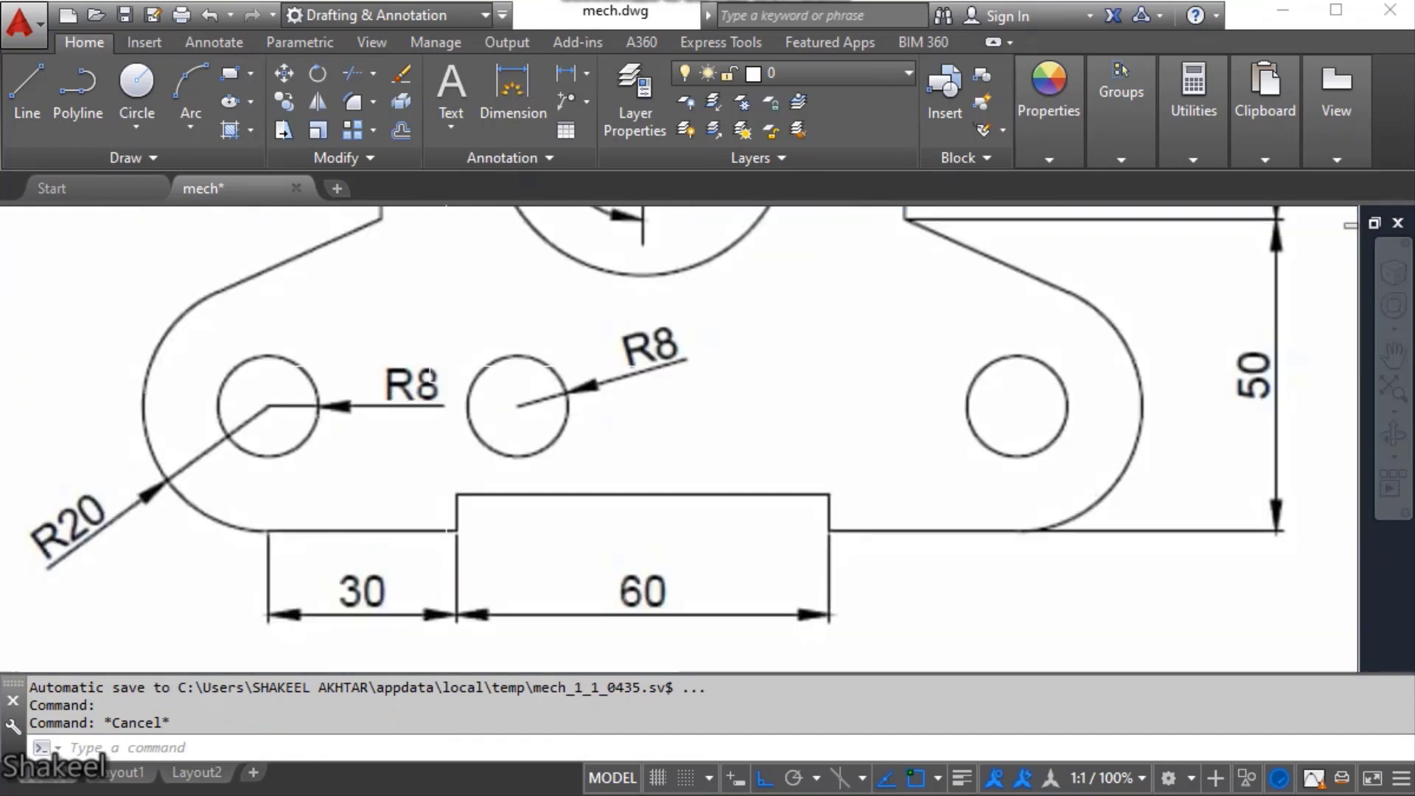
scroll(749, 609, "down", 4)
scroll(679, 490, "up", 4)
key("Escape")
left_click(682, 481)
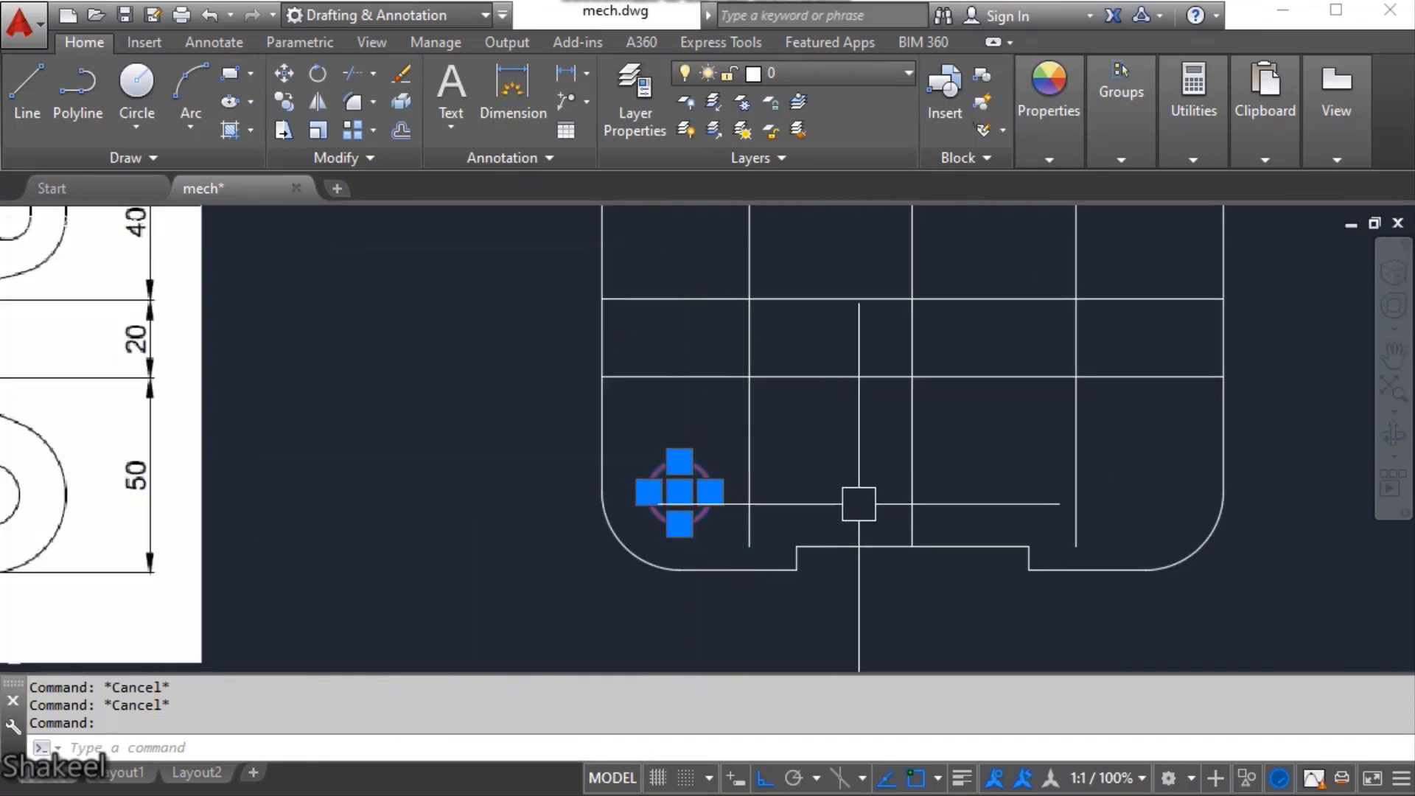
scroll(819, 480, "down", 4)
key("Escape")
scroll(789, 479, "up", 4)
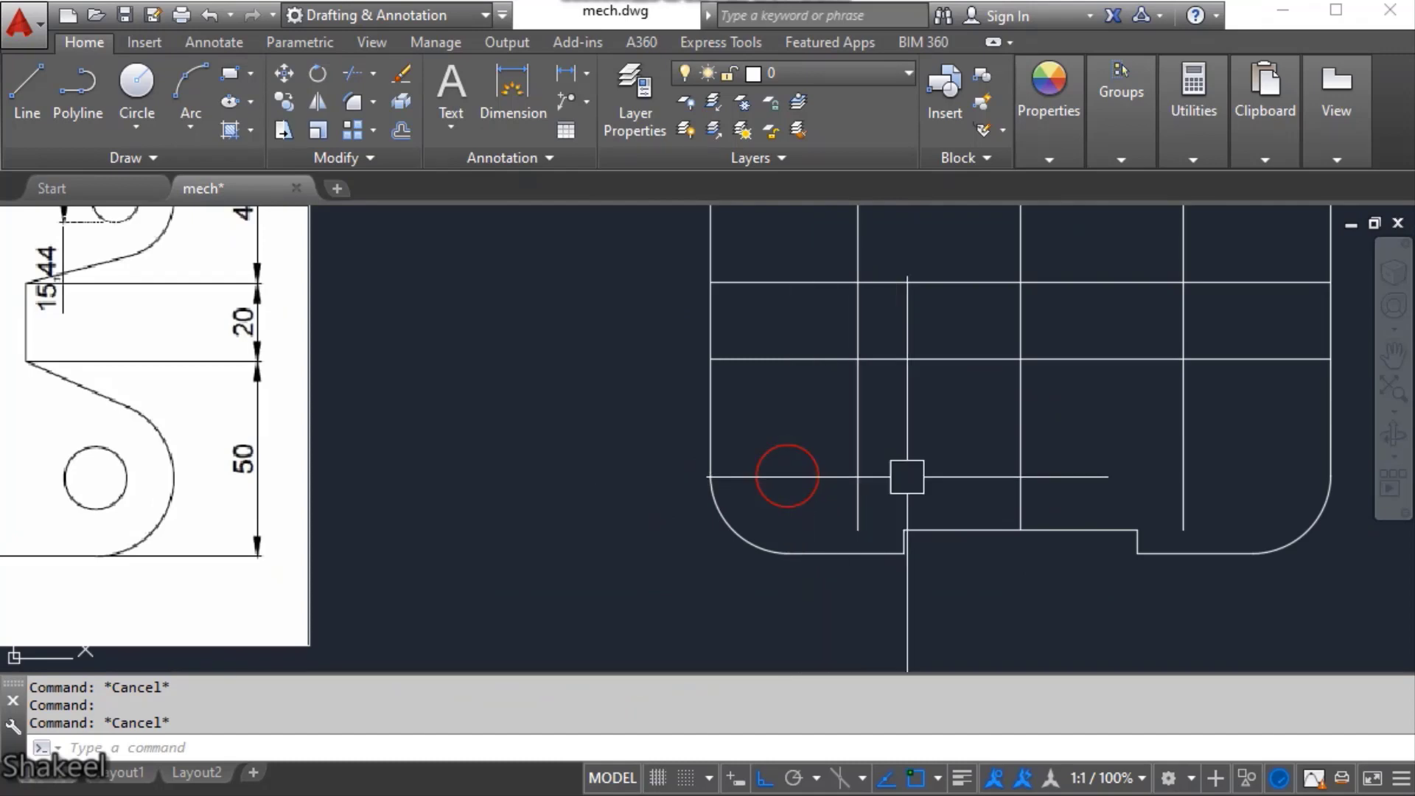
scroll(924, 481, "down", 3)
middle_click_drag(423, 524, 486, 542)
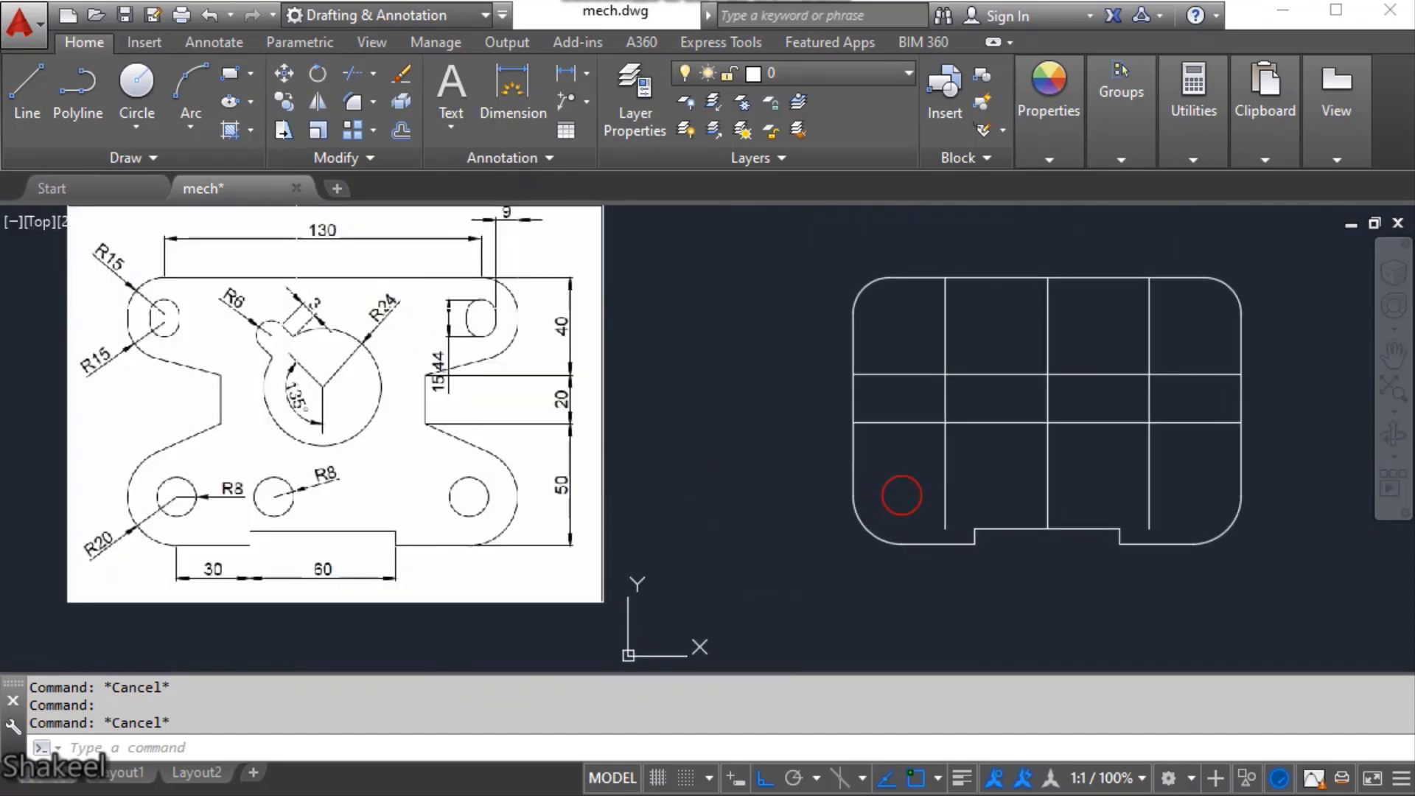
middle_click_drag(321, 332, 555, 346)
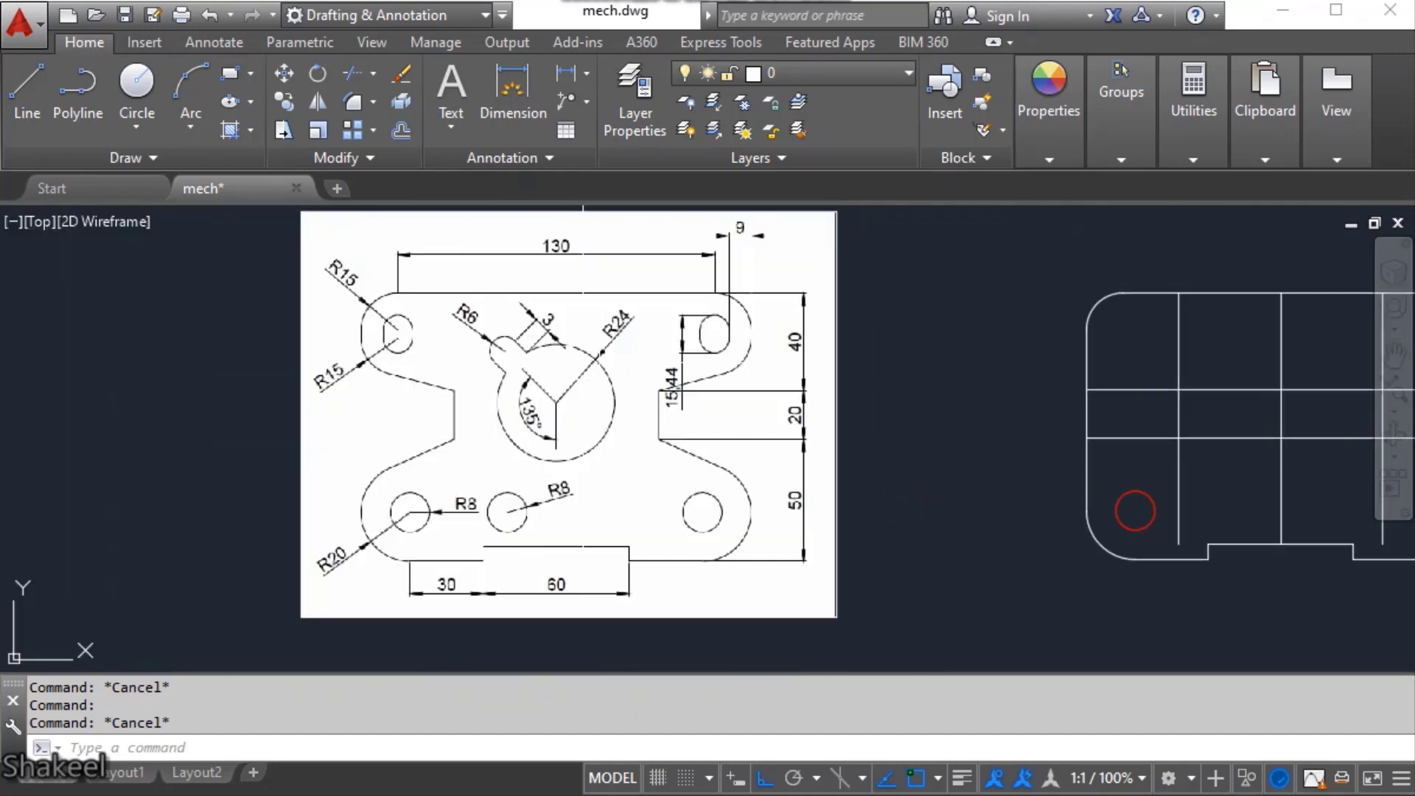
scroll(582, 351, "up", 6)
scroll(507, 332, "down", 2)
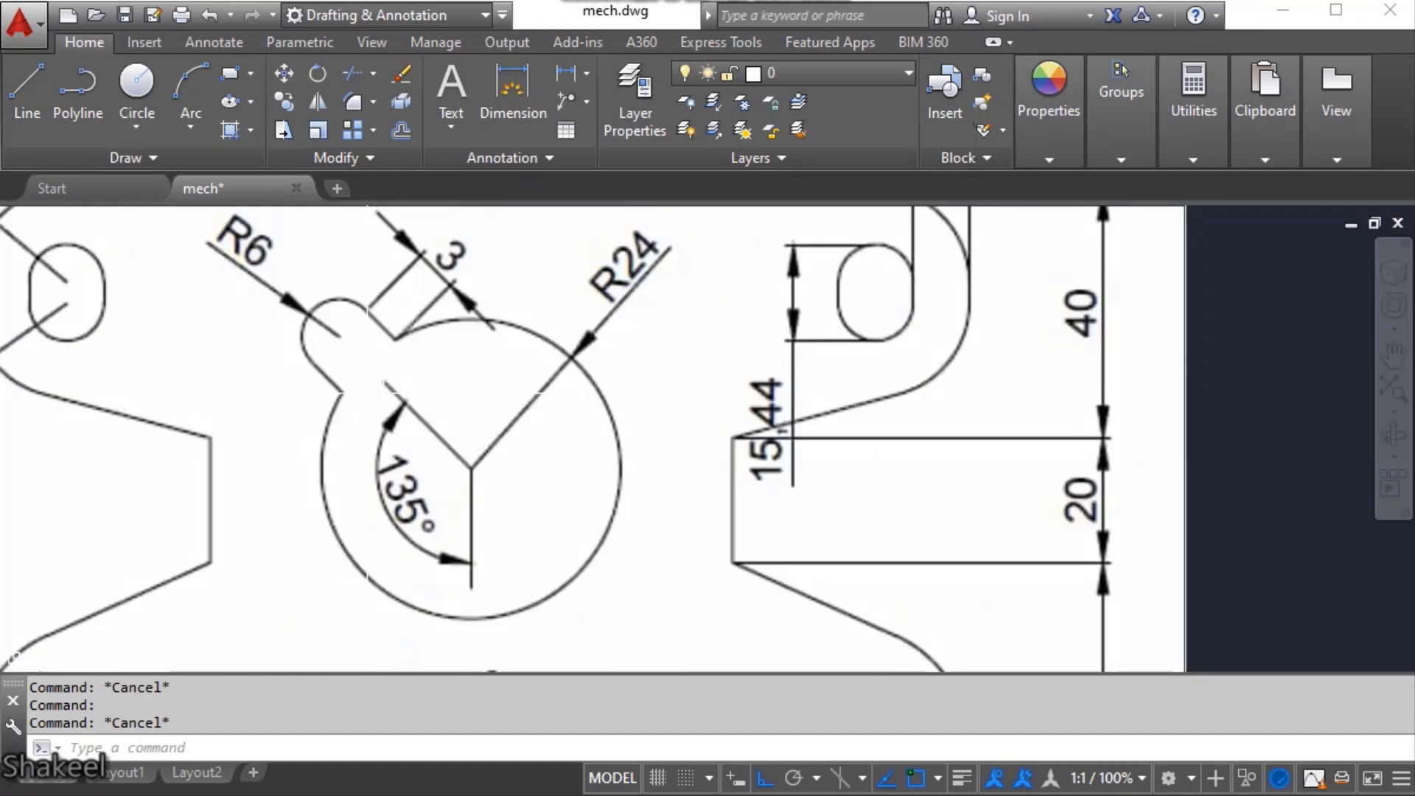
scroll(398, 398, "down", 2)
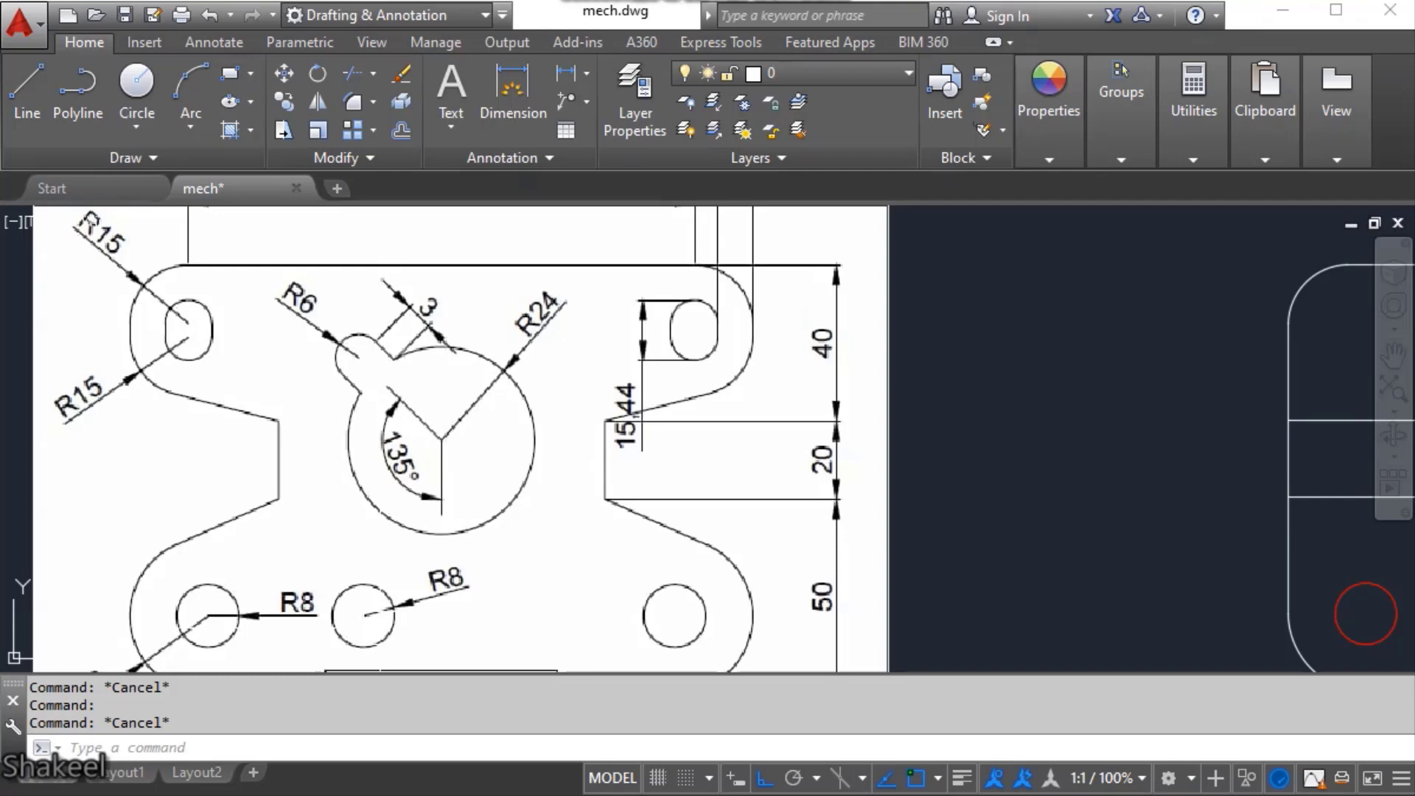
- Mirror the lower-left circle about the plate's vertical center line, keeping the original circle
scroll(430, 370, "down", 6)
scroll(653, 433, "up", 8)
key("Escape")
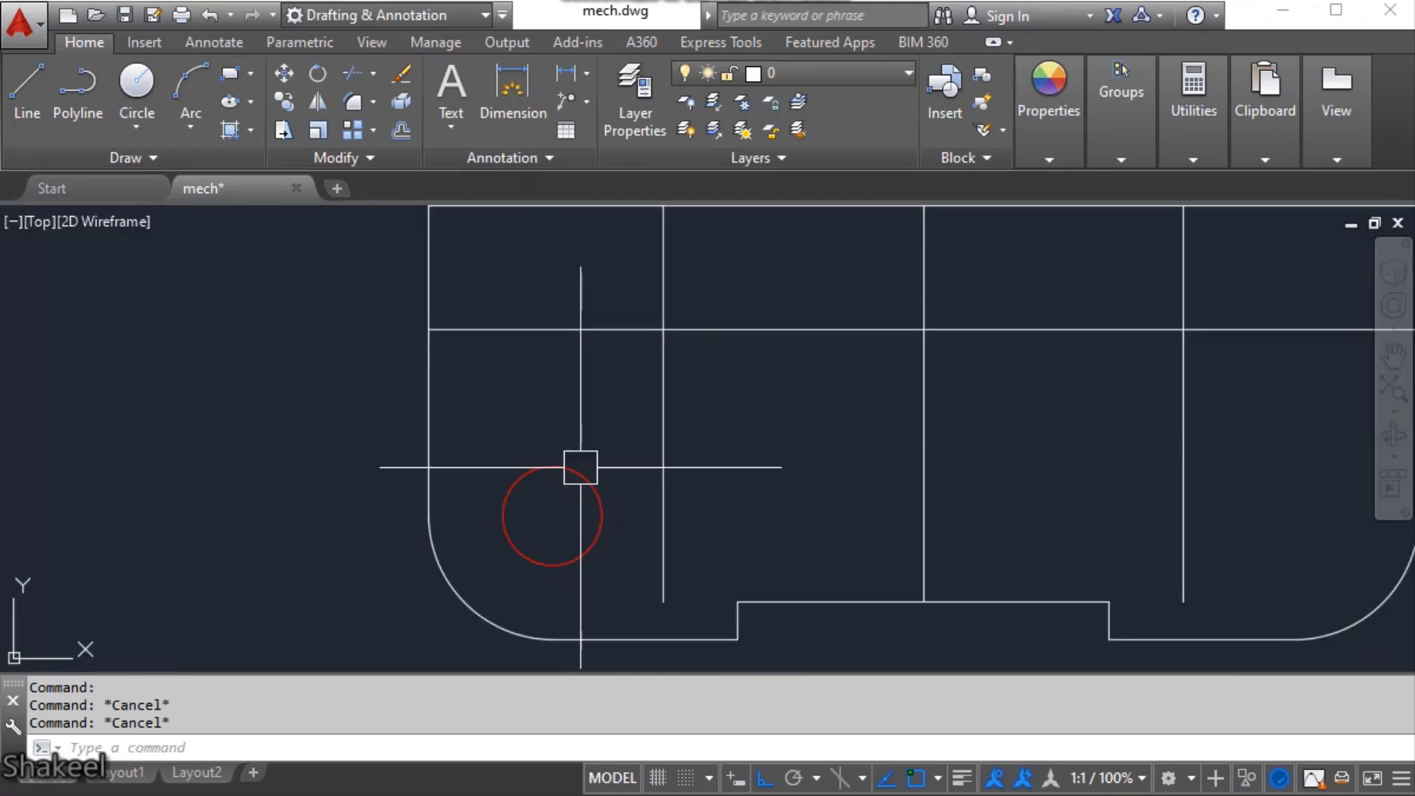
left_click(580, 468)
scroll(491, 432, "down", 4)
type("mi")
key("Return")
scroll(675, 552, "up", 2)
left_click(651, 471)
left_click(679, 571)
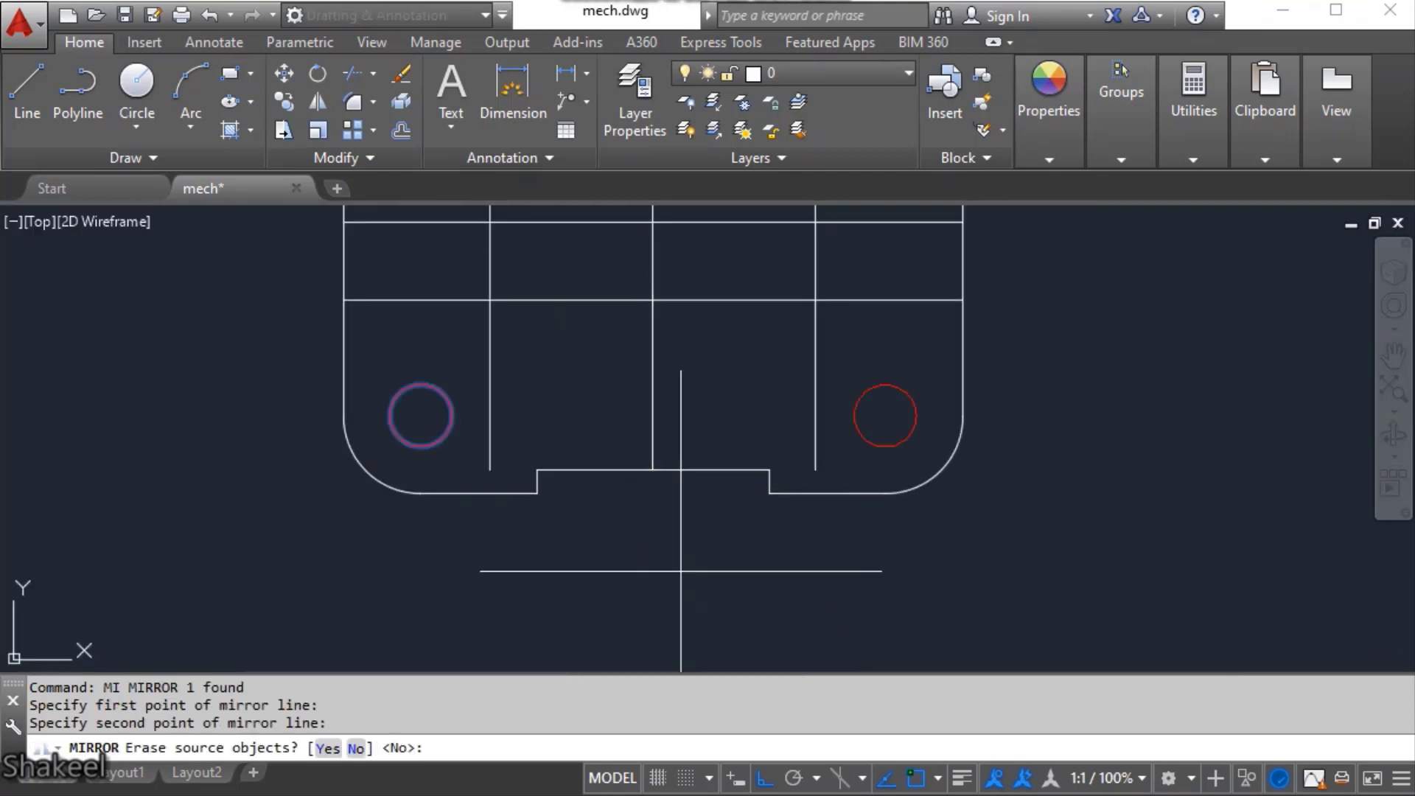
key("Return")
key("Escape")
key("Escape")
scroll(701, 488, "down", 2)
scroll(730, 541, "down", 4)
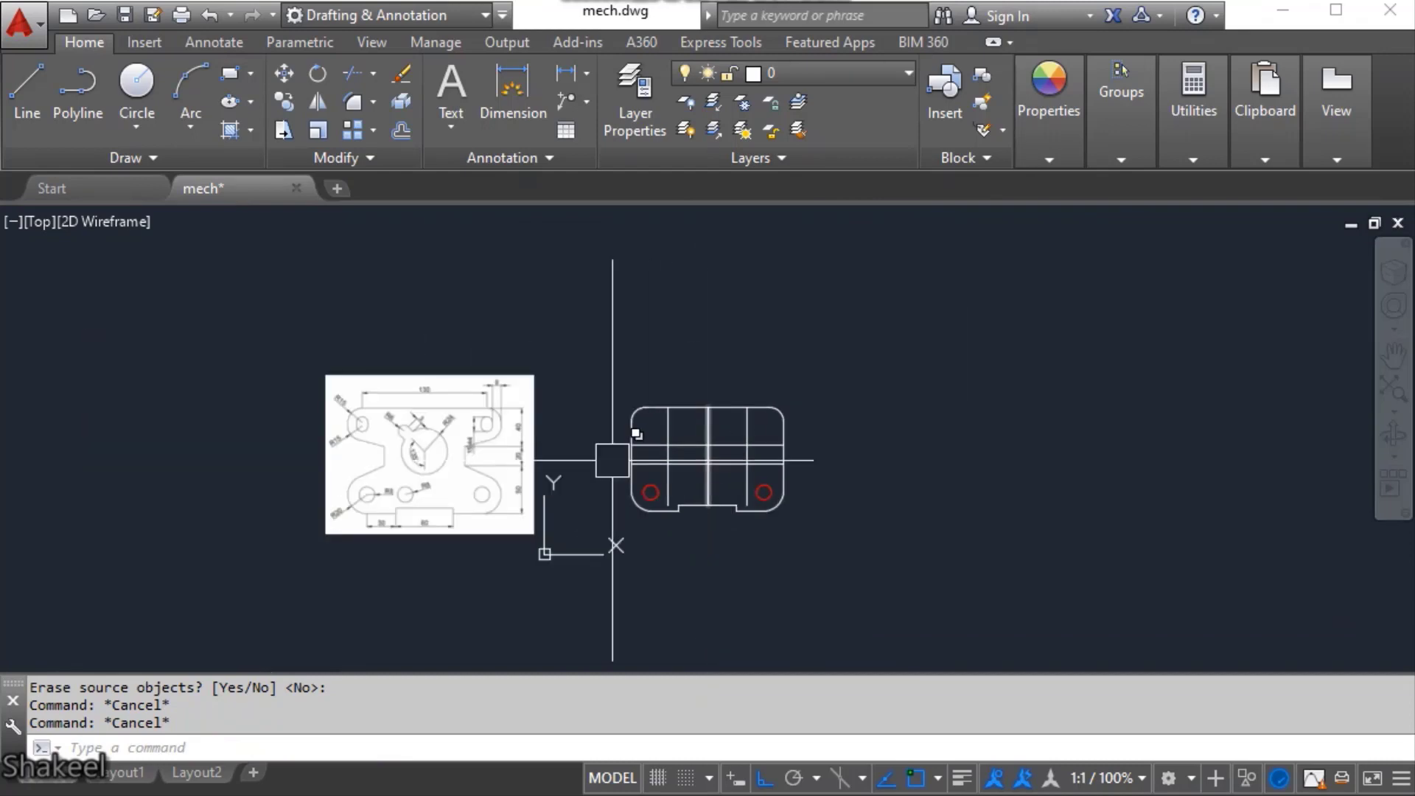
- Draw a circle of radius 24 in the empty space between the reference image and the plate
scroll(336, 453, "up", 6)
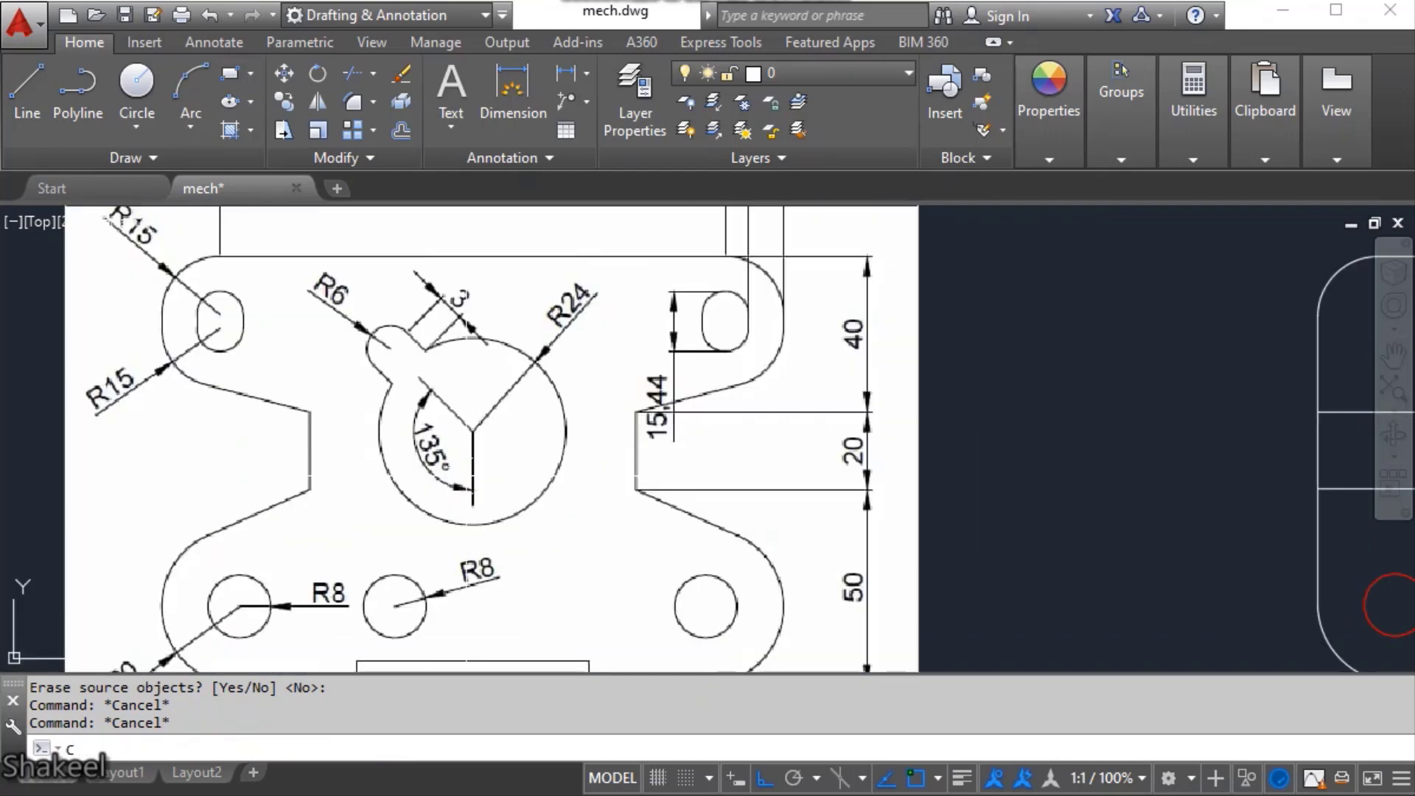
type("C")
key("Return")
scroll(737, 488, "down", 3)
scroll(781, 378, "up", 5)
left_click(715, 377)
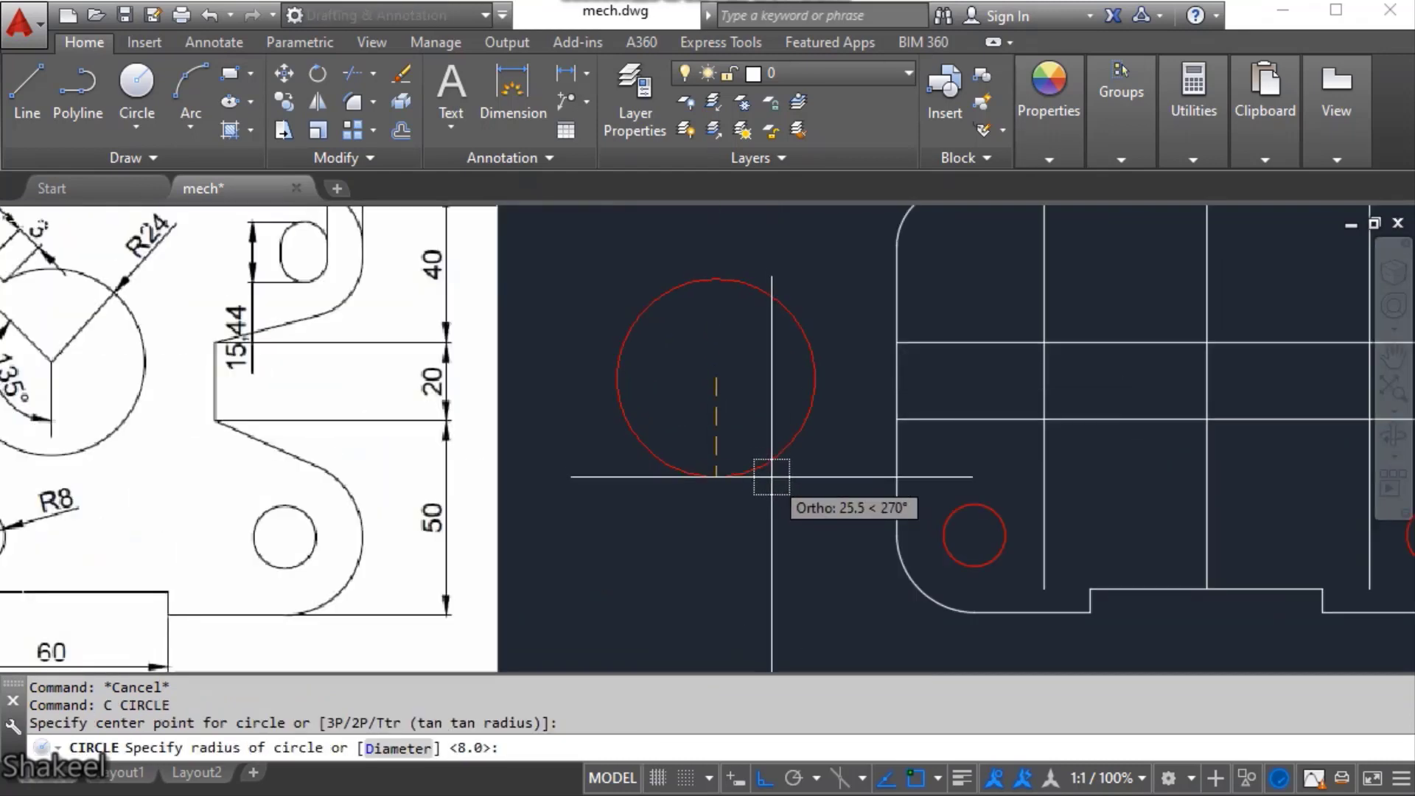
middle_click_drag(772, 477, 896, 554)
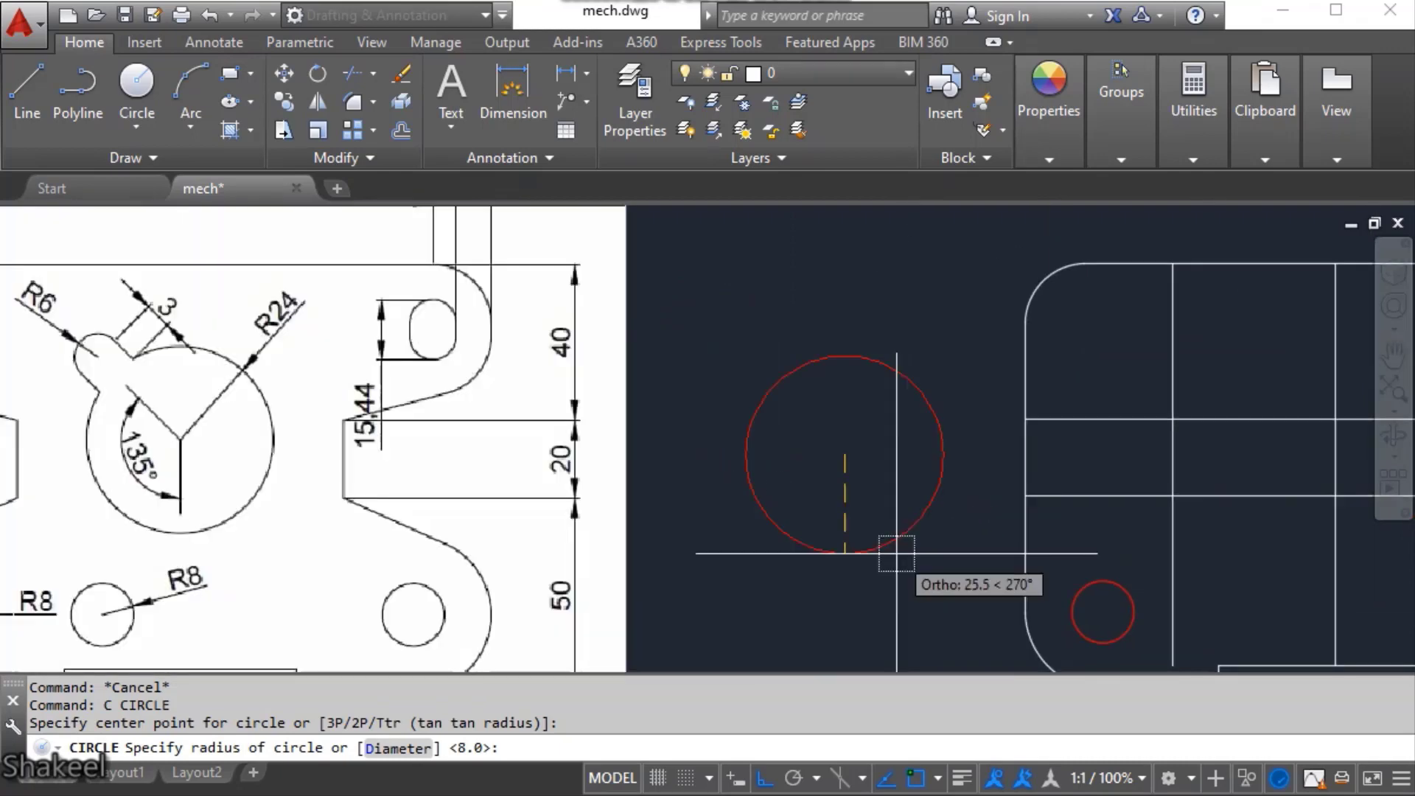
key("Return")
key("Escape")
key("Escape")
key("Escape")
middle_click_drag(862, 429, 903, 465)
type("L")
key("Return")
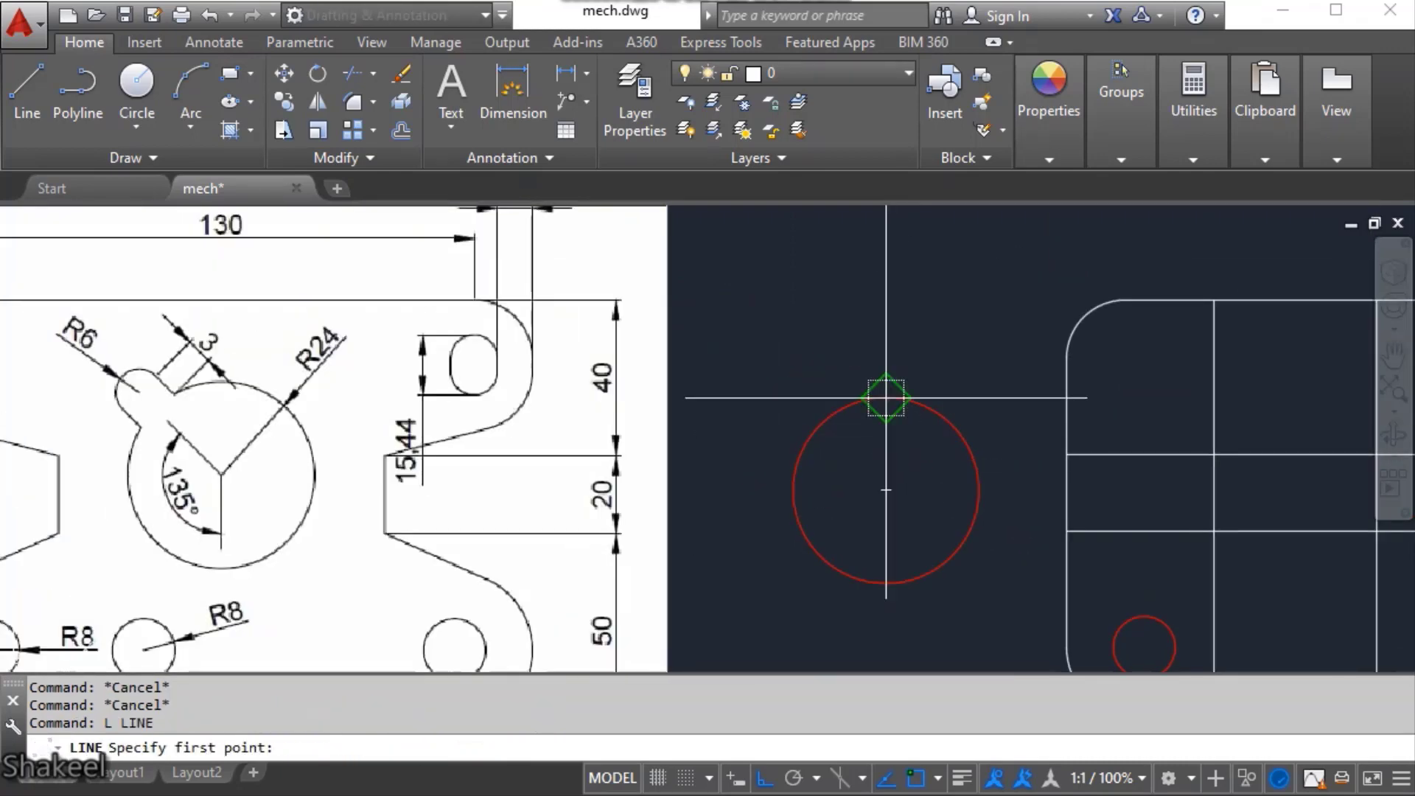
key("Escape")
type("XL")
key("Return")
key("Escape")
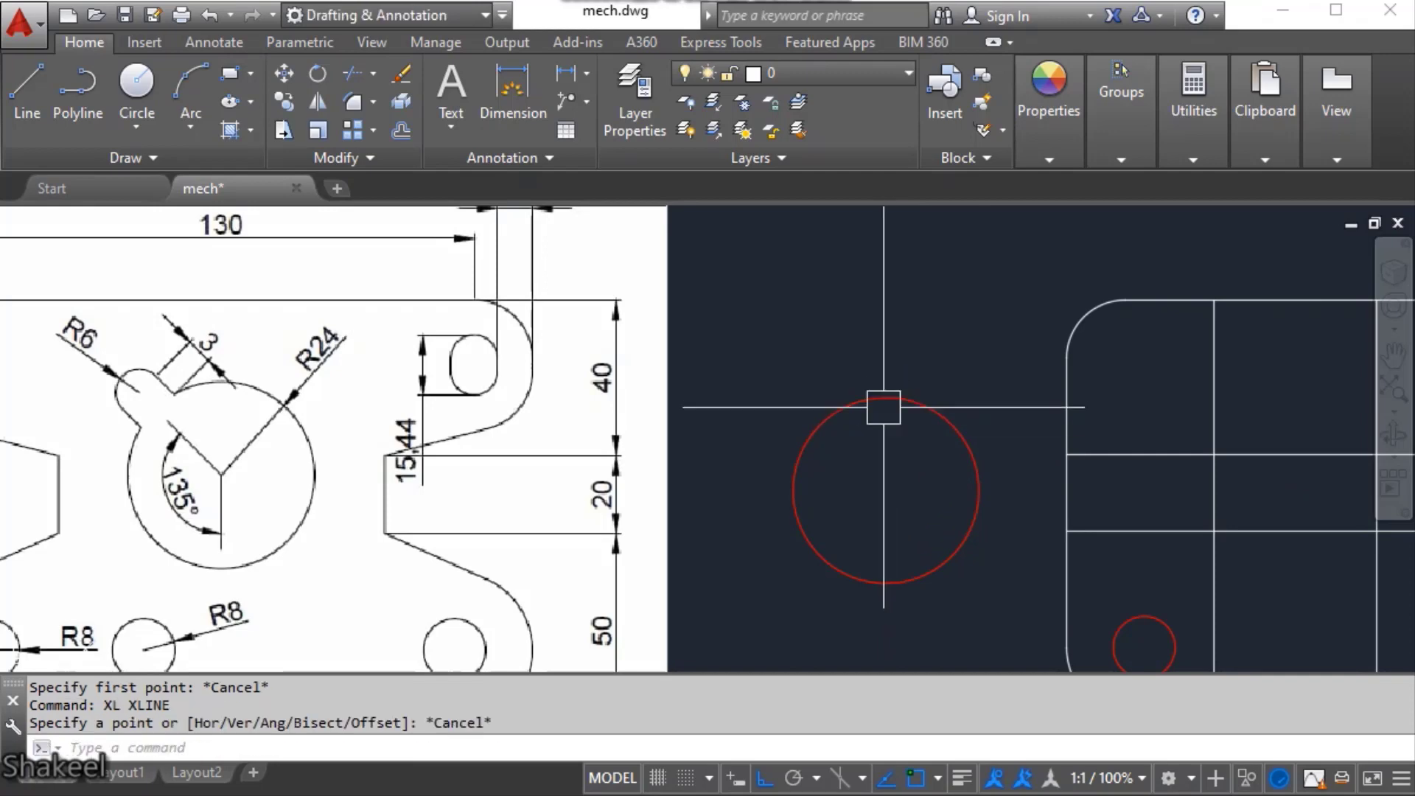
- Draw a vertical construction line through the R24 circle's top quadrant and its center
type("XL")
key("Return")
left_click(885, 399)
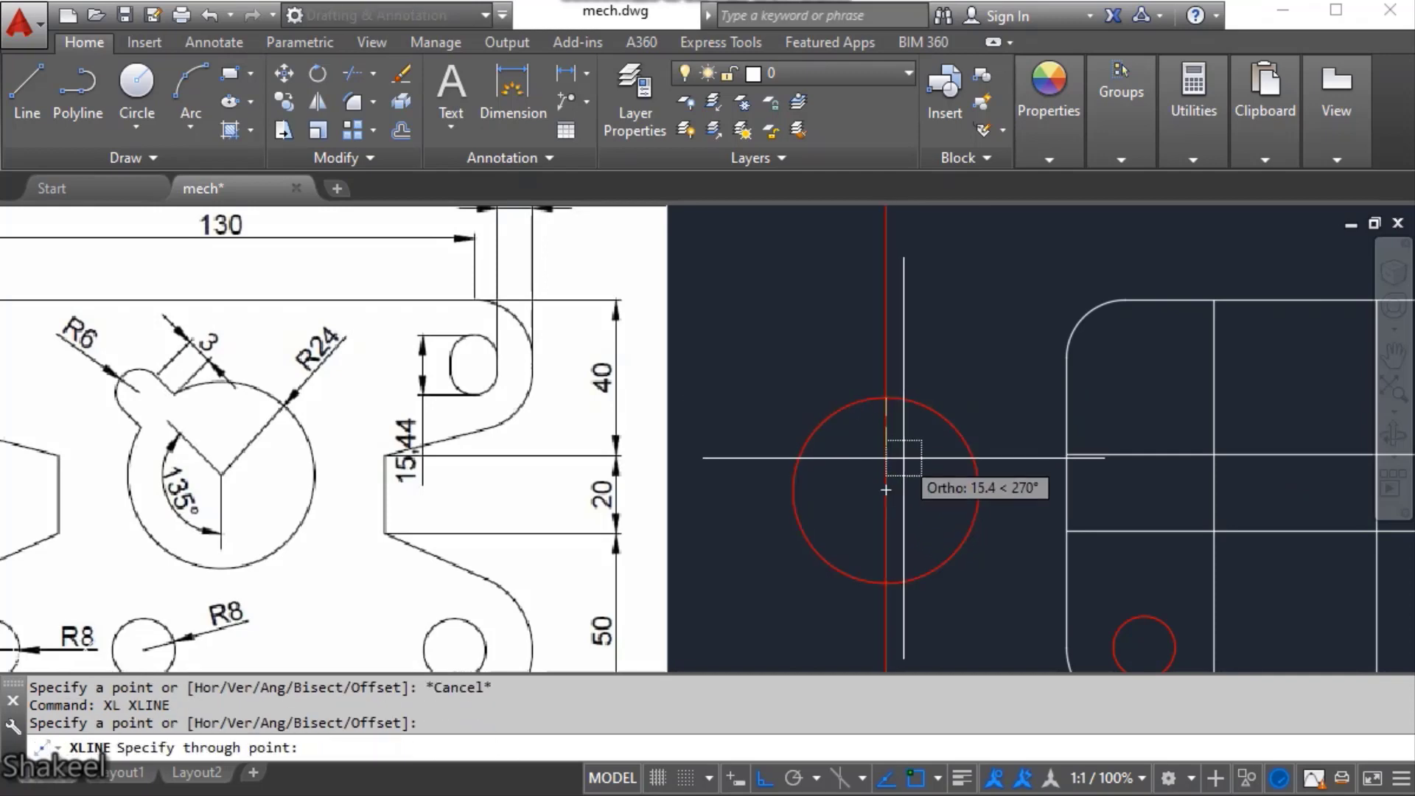
left_click(884, 489)
key("Escape")
- Offset the circle's vertical construction line by 6 to both sides
type("o")
key("Return")
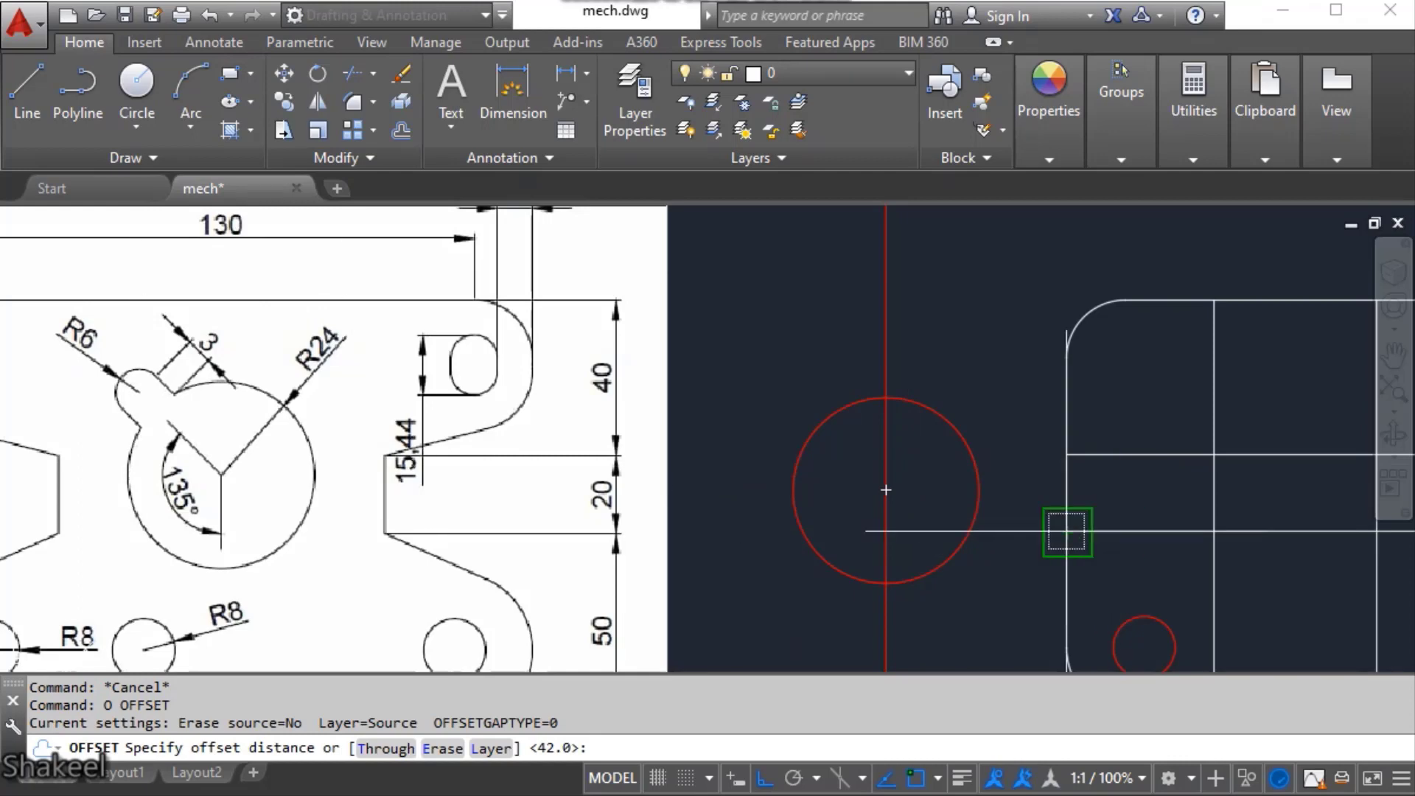
type("6")
key("Return")
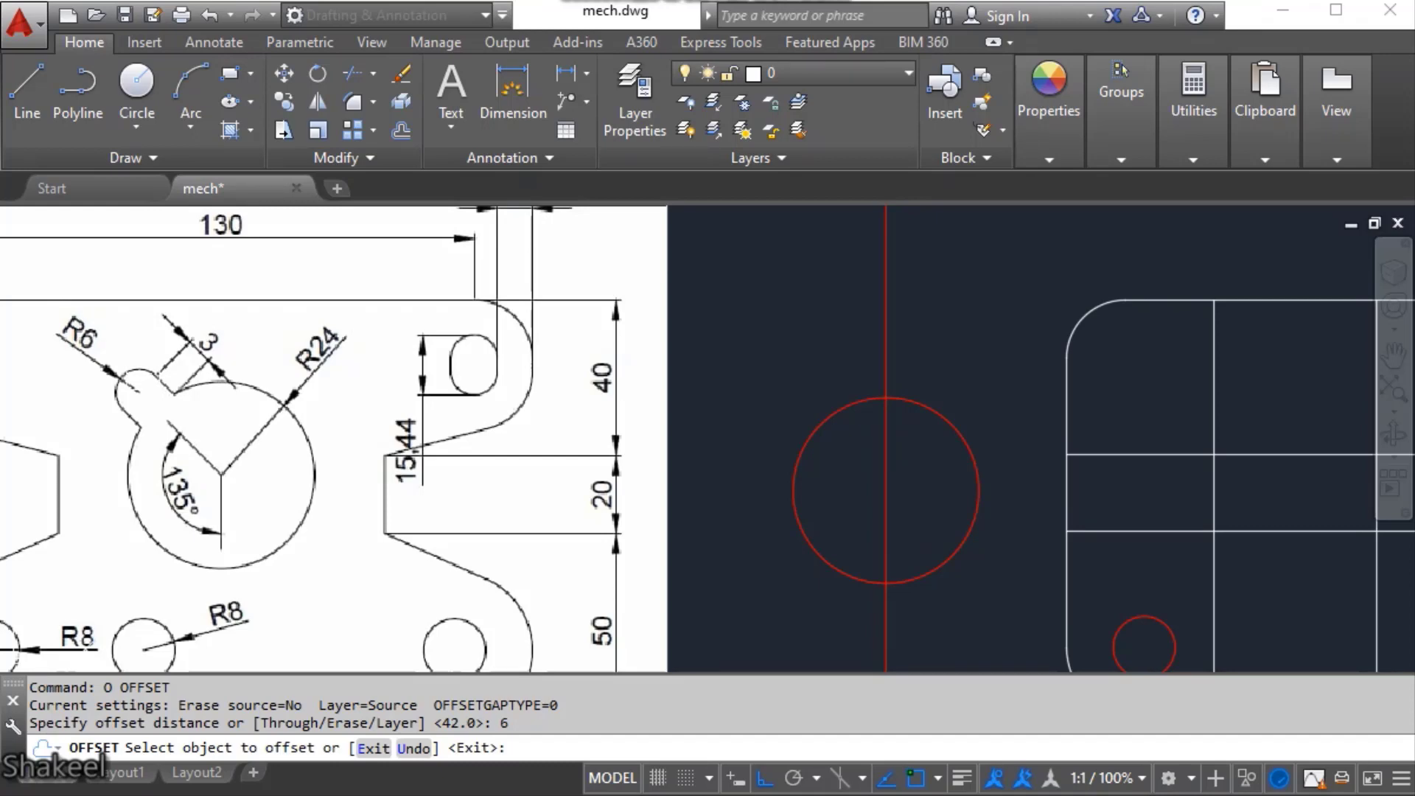
left_click(783, 660)
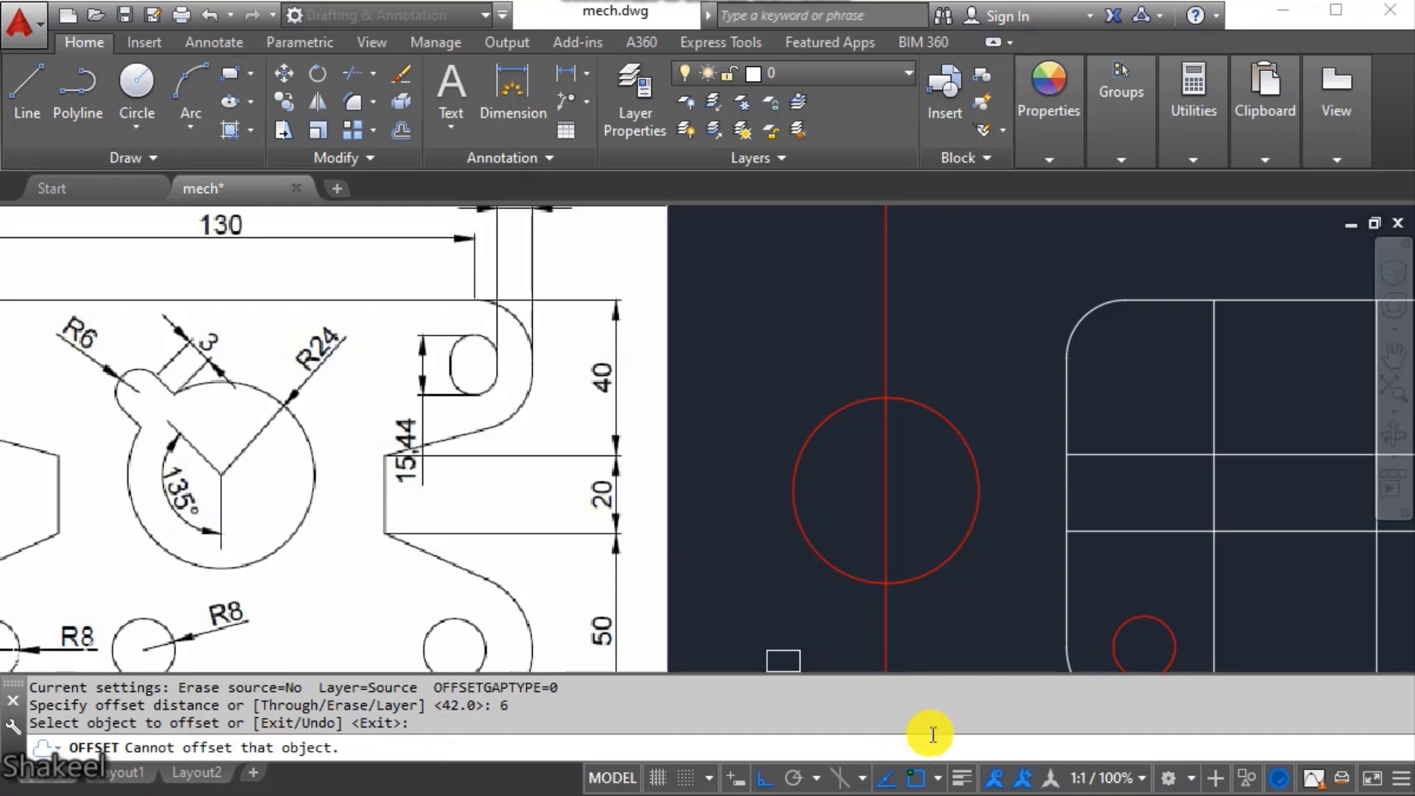
left_click(890, 475)
left_click(954, 477)
scroll(882, 475, "up", 2)
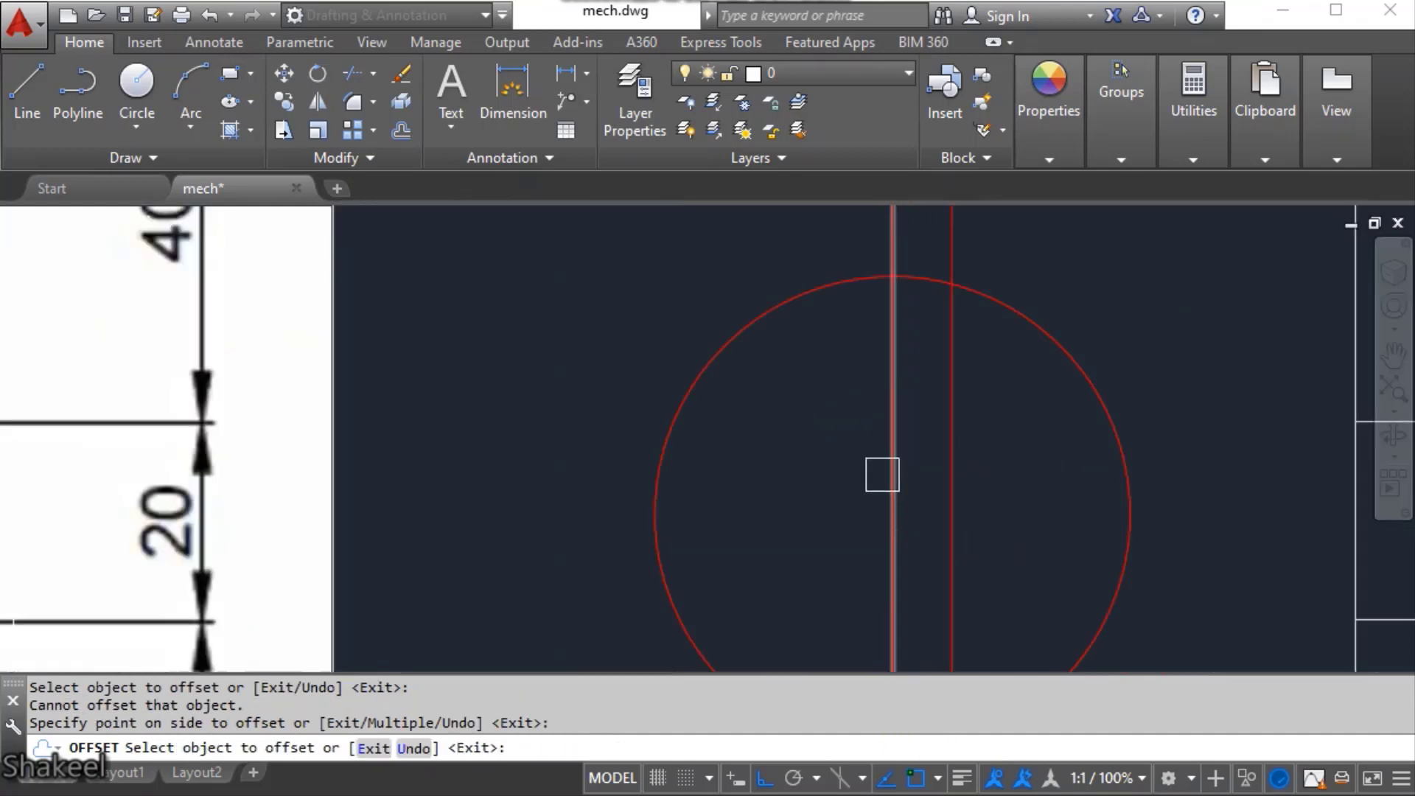
left_click(887, 474)
left_click(818, 482)
key("Escape")
- Trim away the parts of the three vertical lines inside the R24 circle, using the circle as cutting edge
scroll(863, 490, "down", 3)
scroll(932, 482, "up", 4)
type("tr")
key("Return")
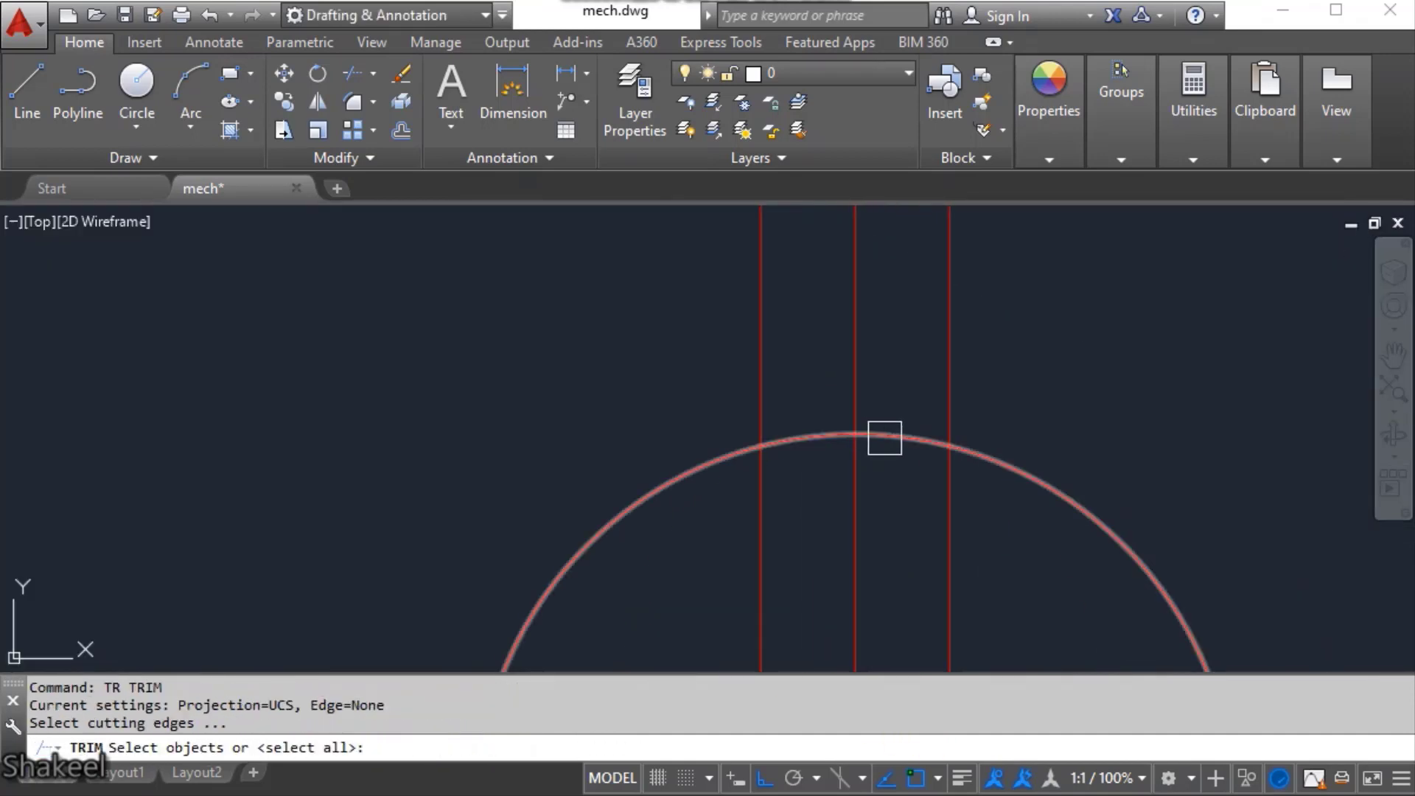
left_click(882, 432)
key("Return")
left_click(770, 507)
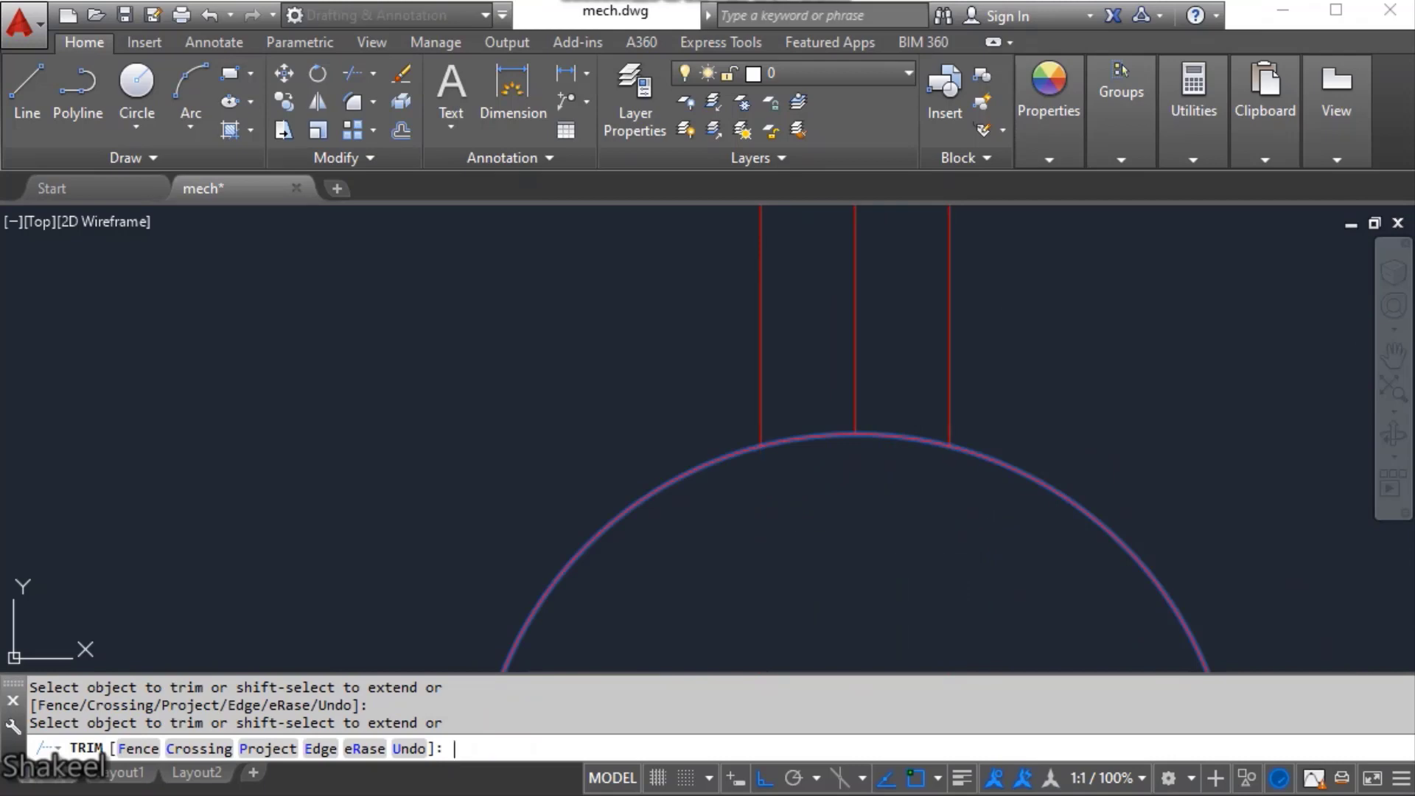
scroll(833, 490, "down", 6)
key("Escape")
key("Escape")
key("Escape")
key("Escape")
middle_click_drag(879, 564, 869, 342)
- Erase the three vertical line pieces below the R24 circle
left_click(944, 445)
left_click(799, 524)
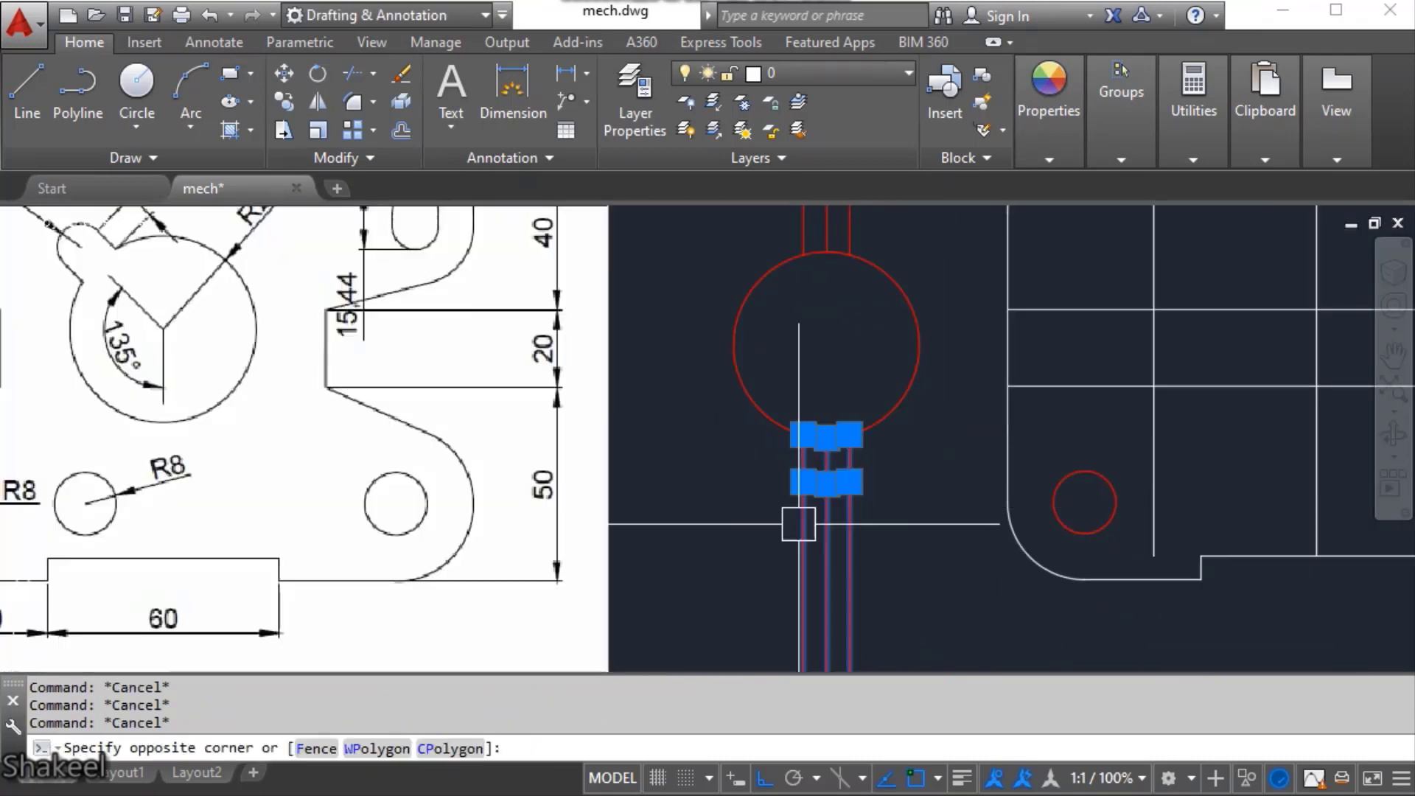
type("e")
key("Return")
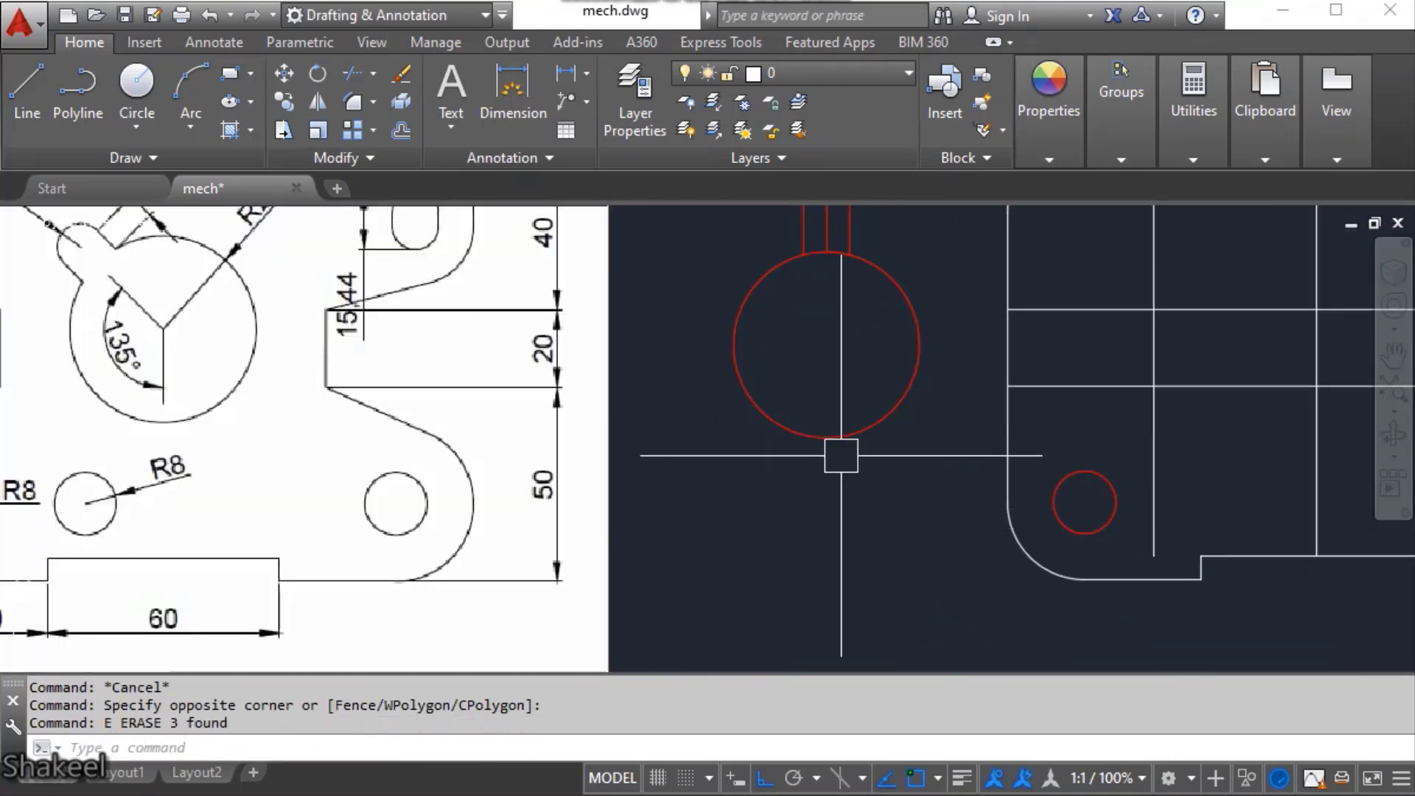
key("Escape")
- Examine the slot's straight side of length 3 and its R6 end on the central circle in the reference image
mouse_move(816, 293)
middle_mouse_down()
mouse_move(830, 426)
mouse_move(846, 420)
middle_mouse_up()
scroll(871, 499, "down", 3)
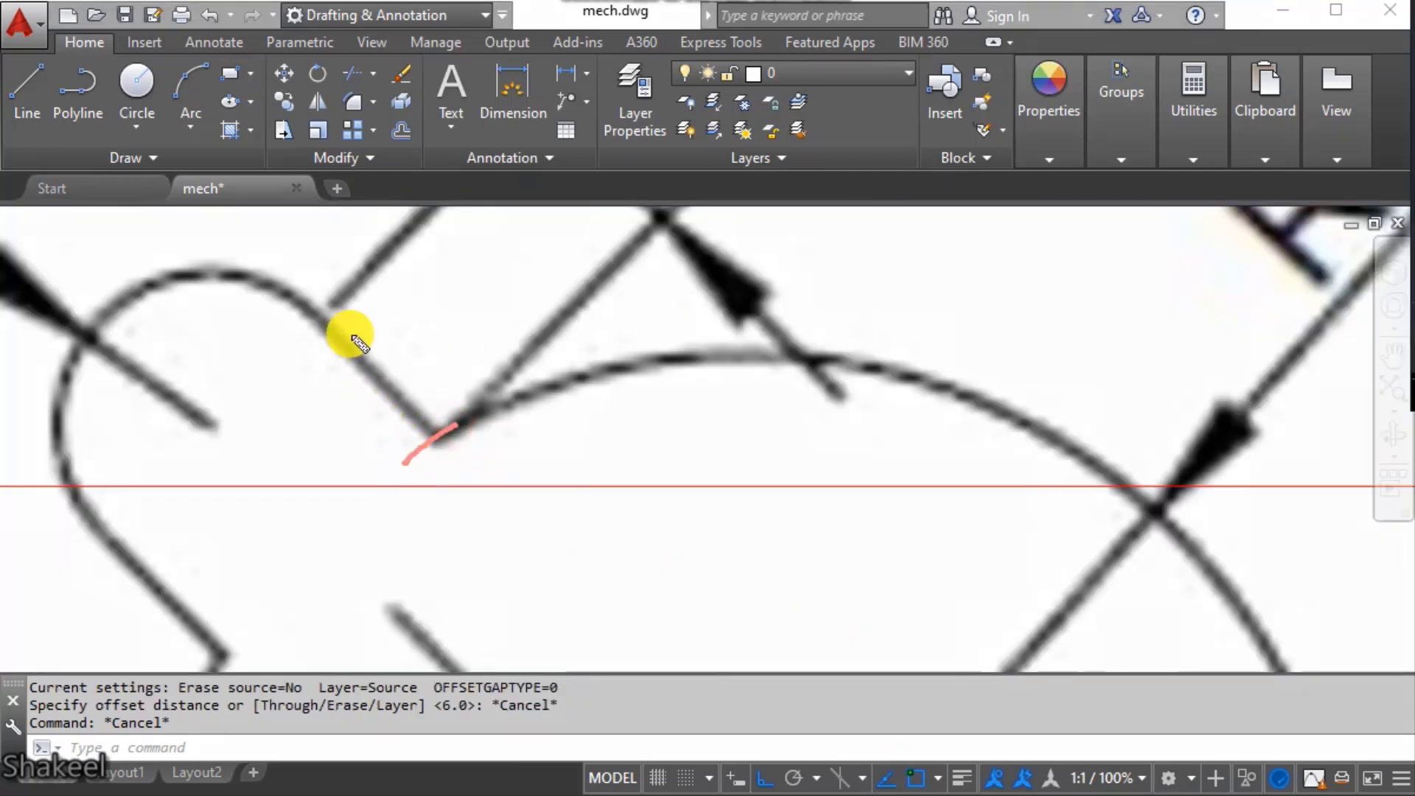
left_click_drag(356, 290, 233, 368)
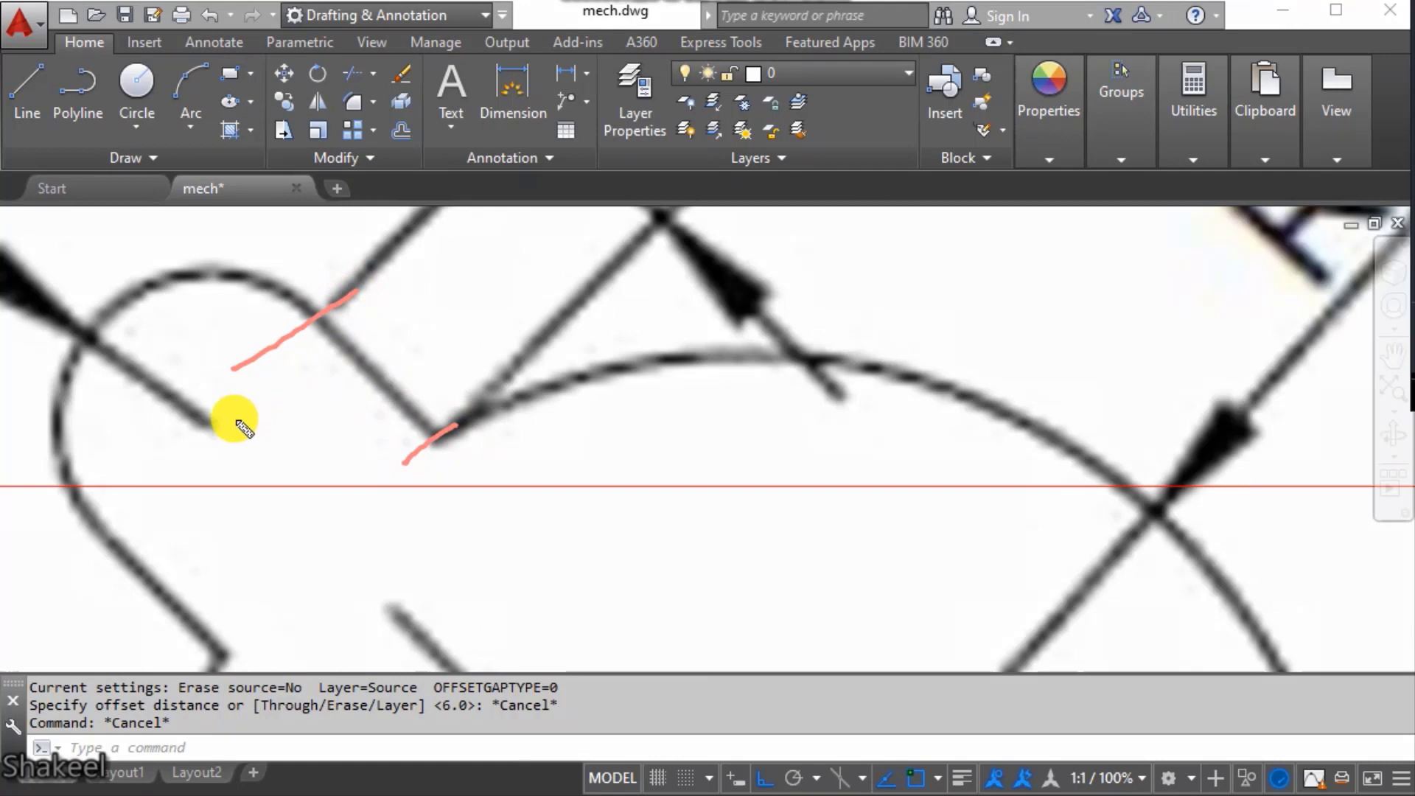
left_click_drag(213, 424, 322, 310)
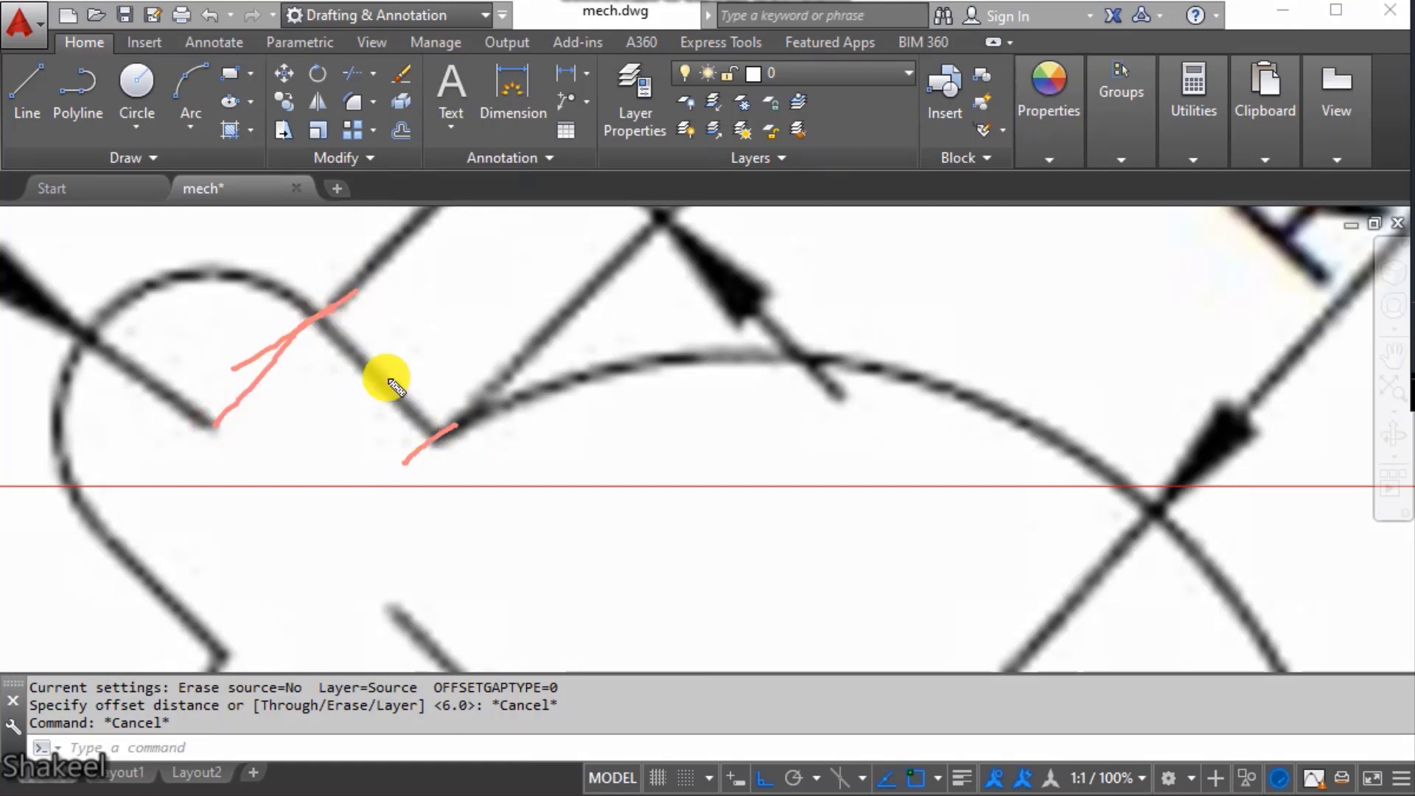
left_click_drag(369, 353, 426, 397)
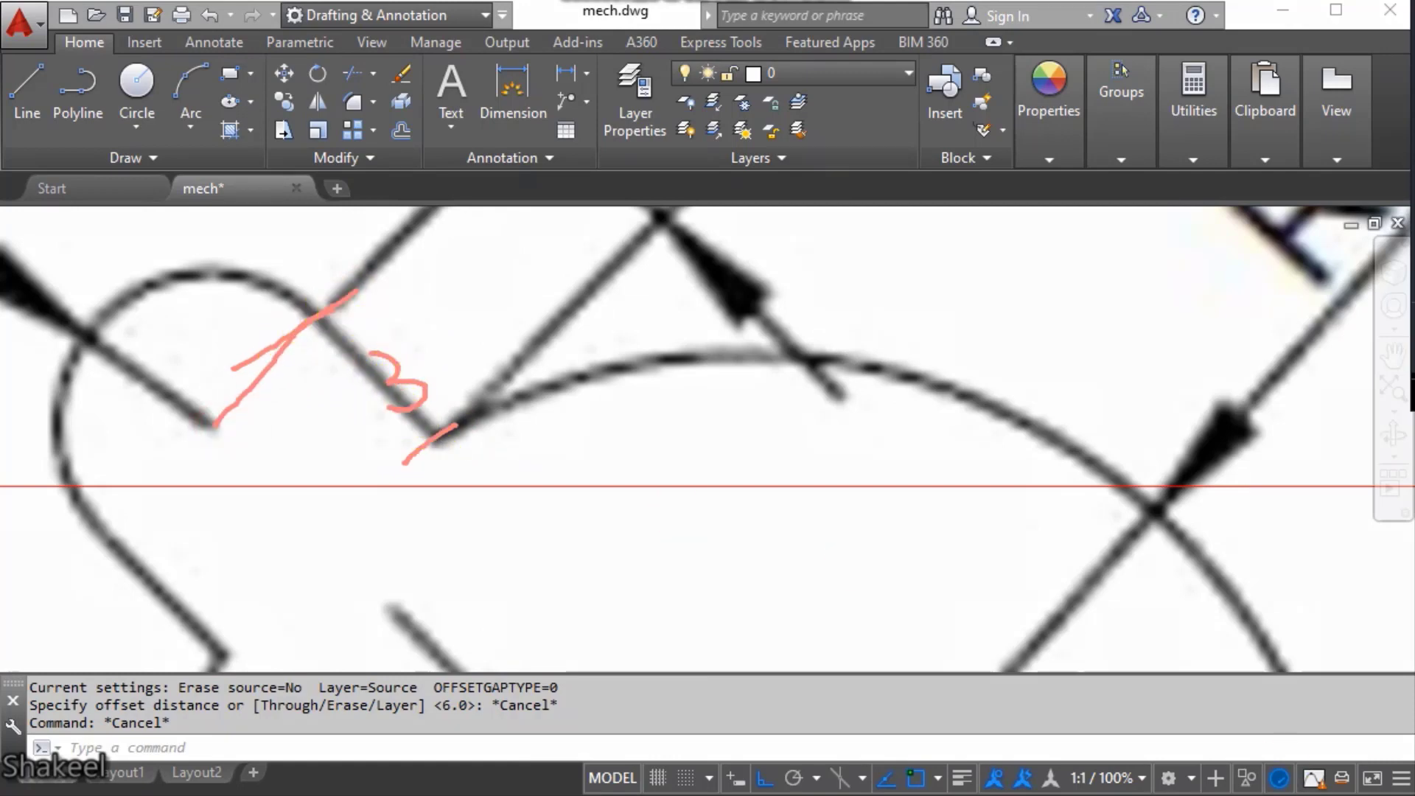
key("Escape")
scroll(623, 523, "down", 10)
middle_click_drag(1062, 549, 1025, 538)
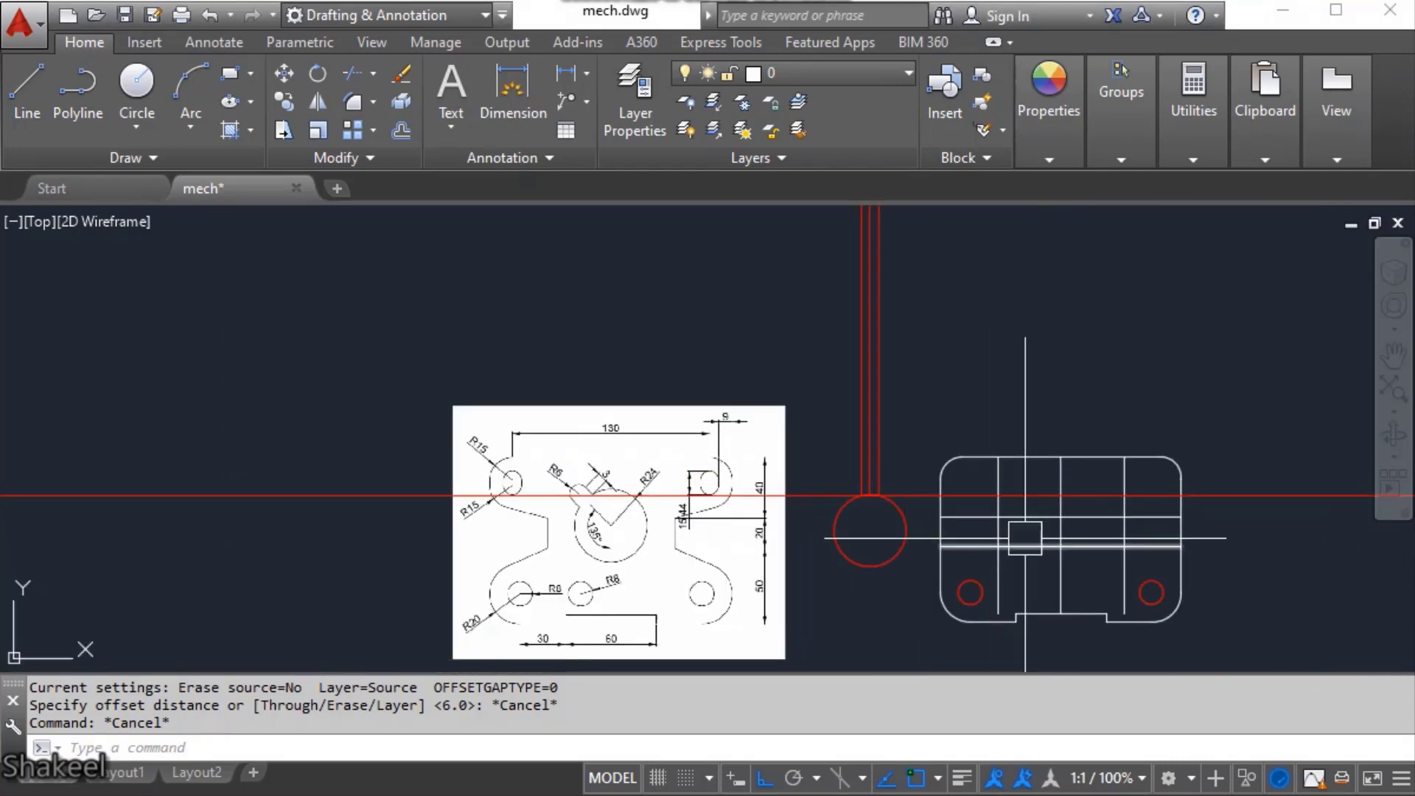
- Erase the horizontal construction line crossing the top of the R24 circle
scroll(878, 499, "up", 5)
scroll(874, 492, "up", 5)
key("Escape")
left_click(1000, 419)
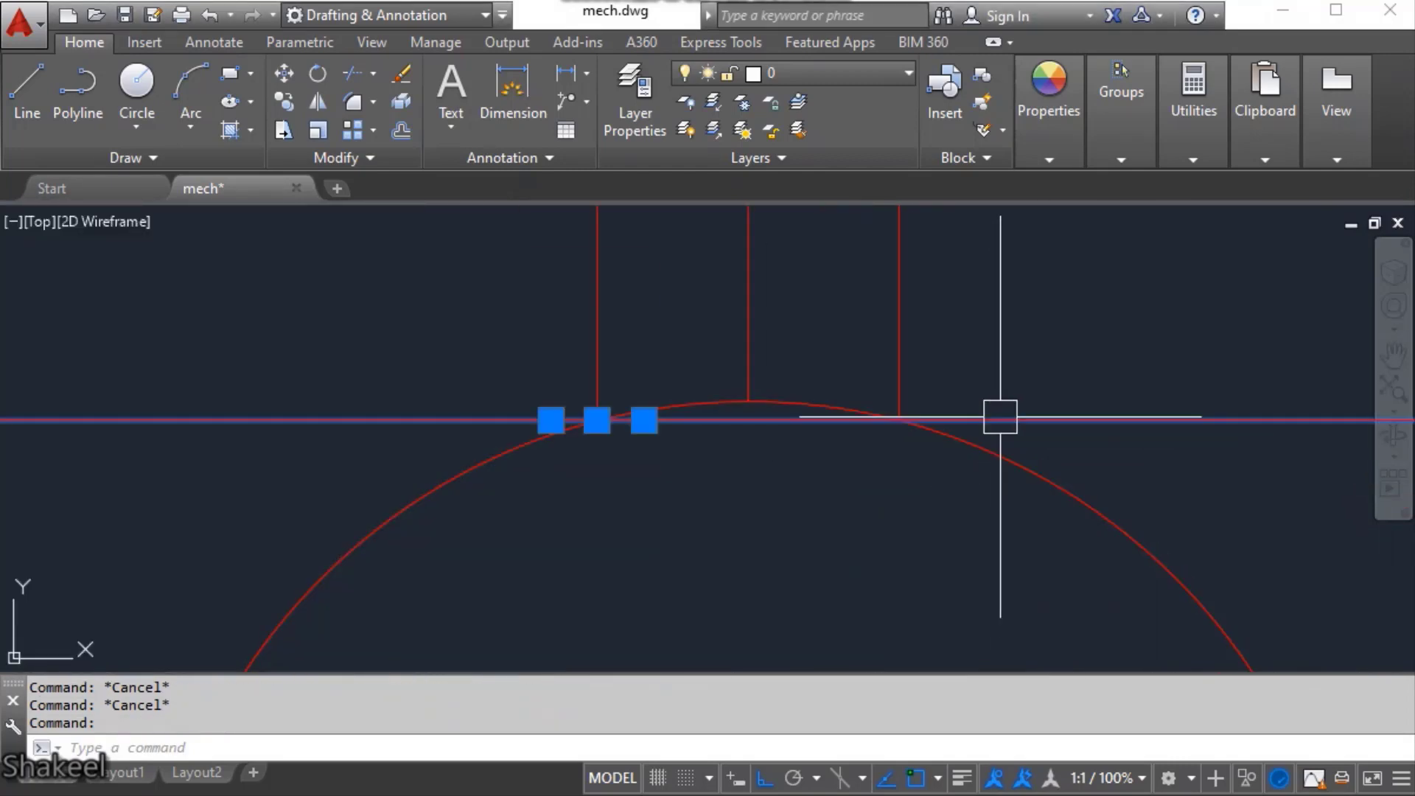
type("e")
key("Return")
key("Escape")
left_click(973, 440)
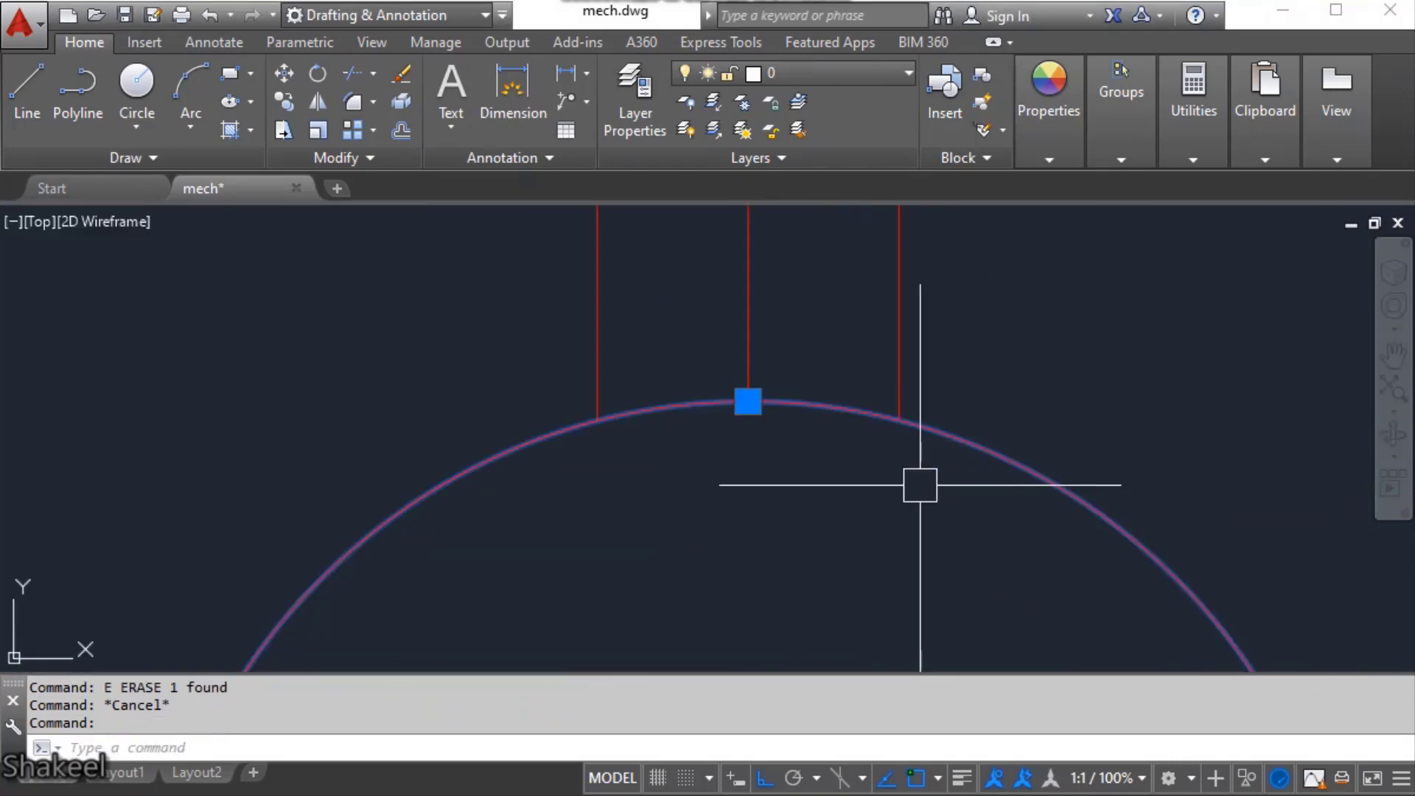
key("Escape")
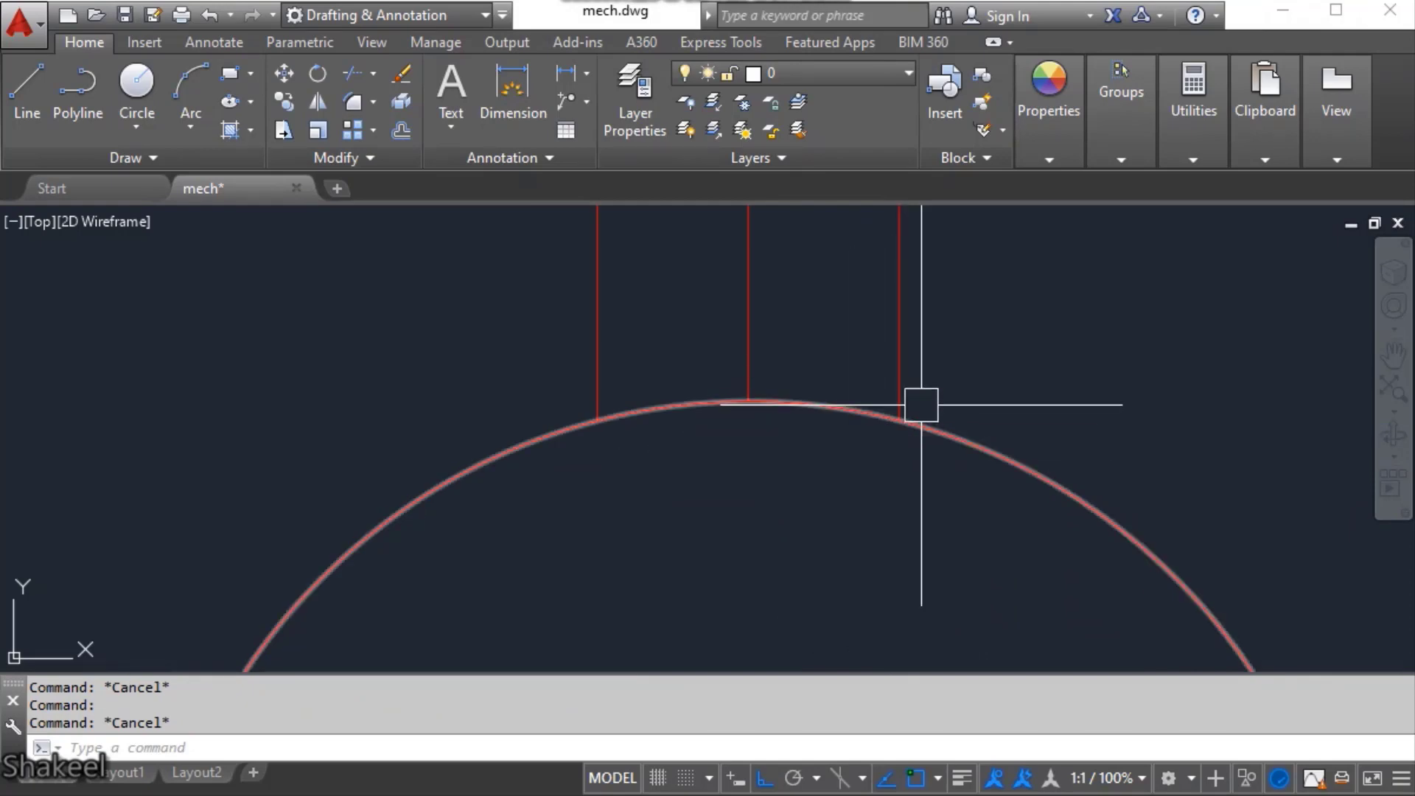
- Draw a horizontal construction line through the points where the two outer vertical lines meet the R24 circle
type("xl")
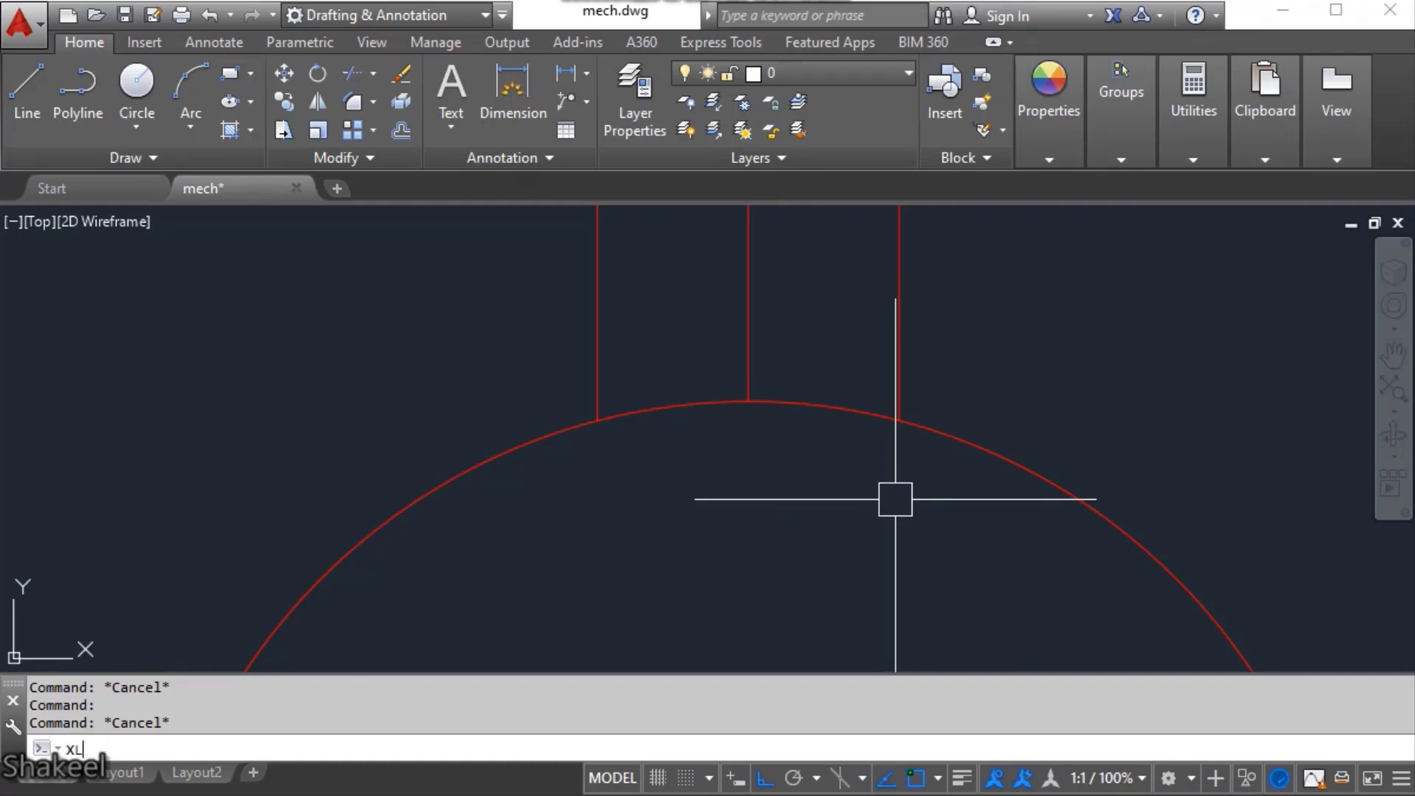
key("Return")
left_click(898, 420)
left_click(598, 420)
key("Escape")
key("Escape")
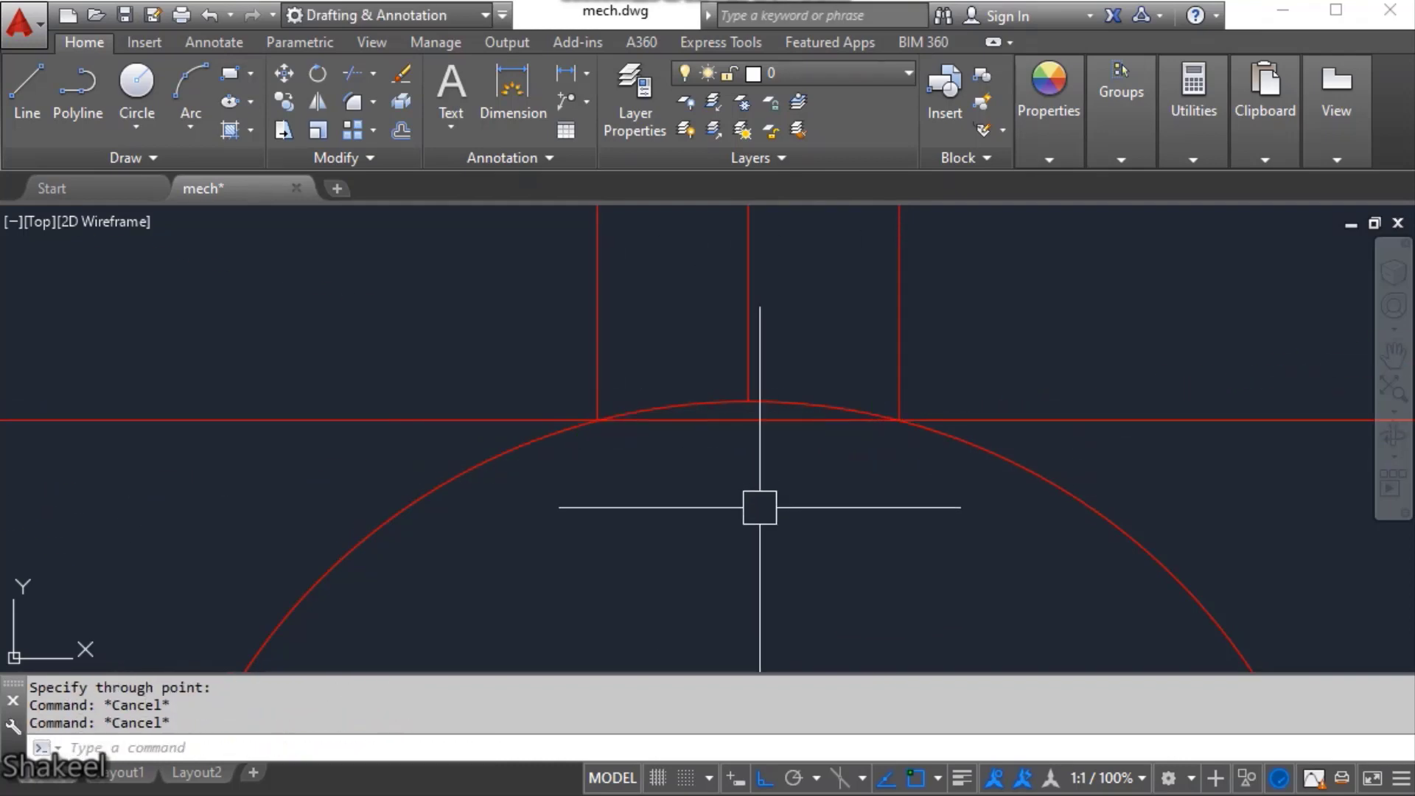
- Offset the horizontal construction line upward by 3
type("o")
key("Return")
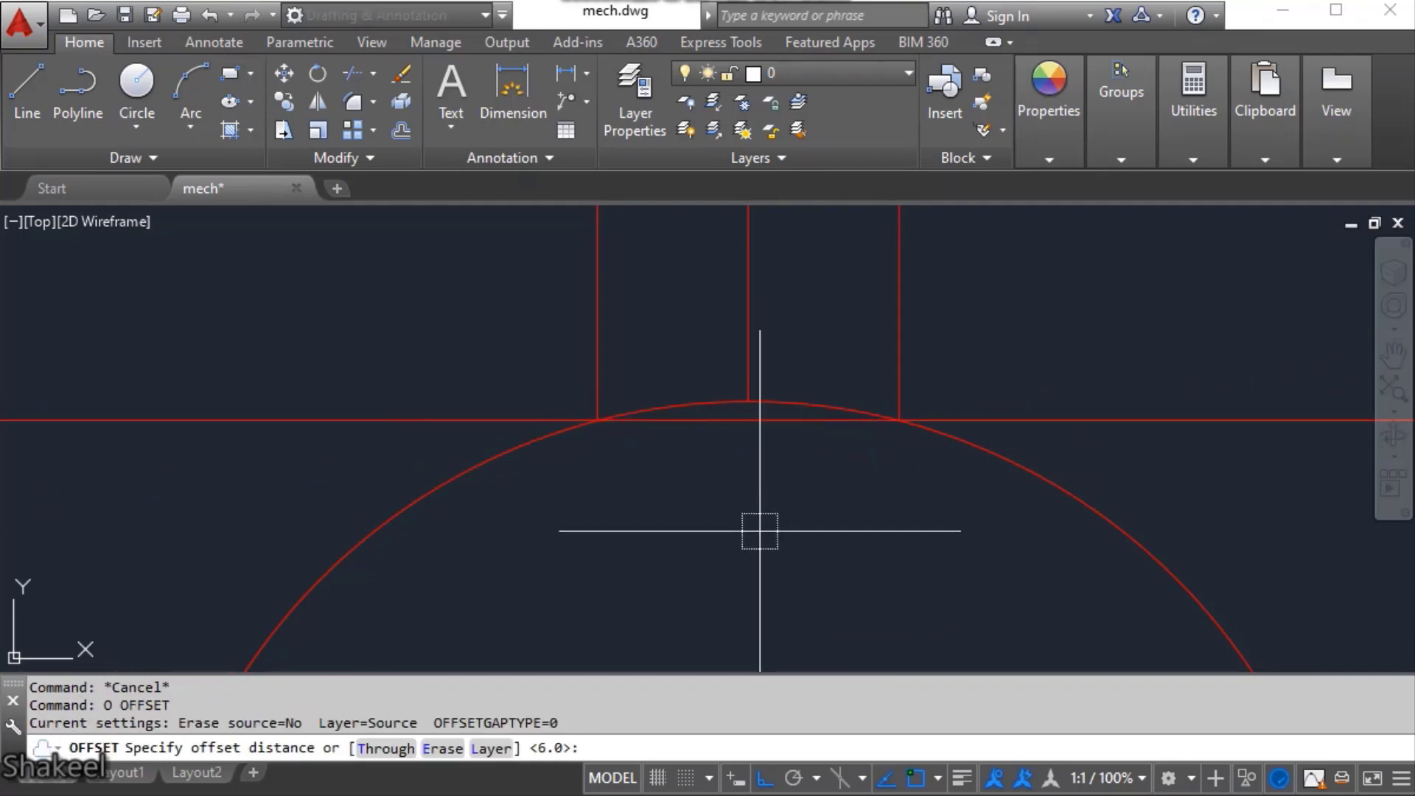
type("3")
key("Return")
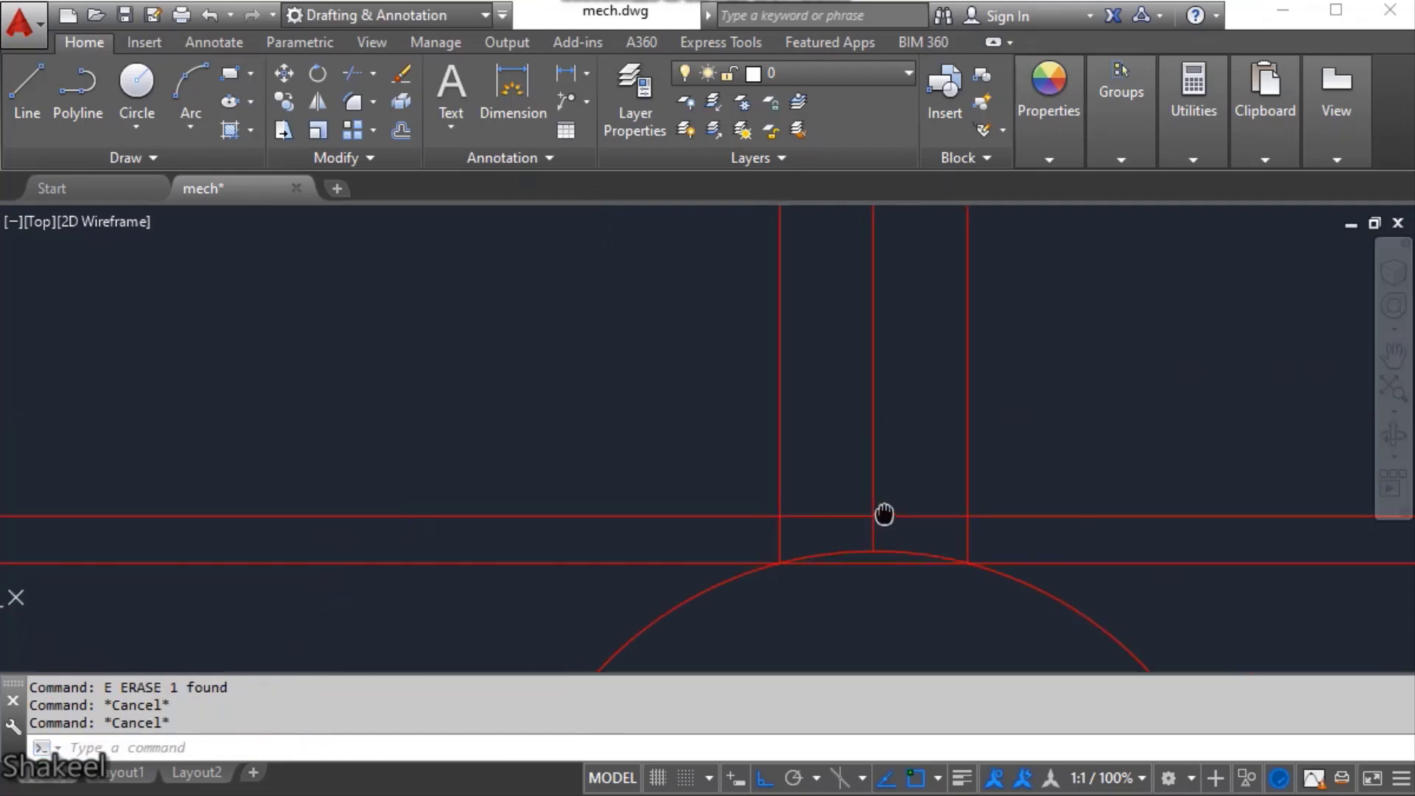
- Trim the two outer vertical lines above the upper horizontal line, using that line as cutting edge
type("tr")
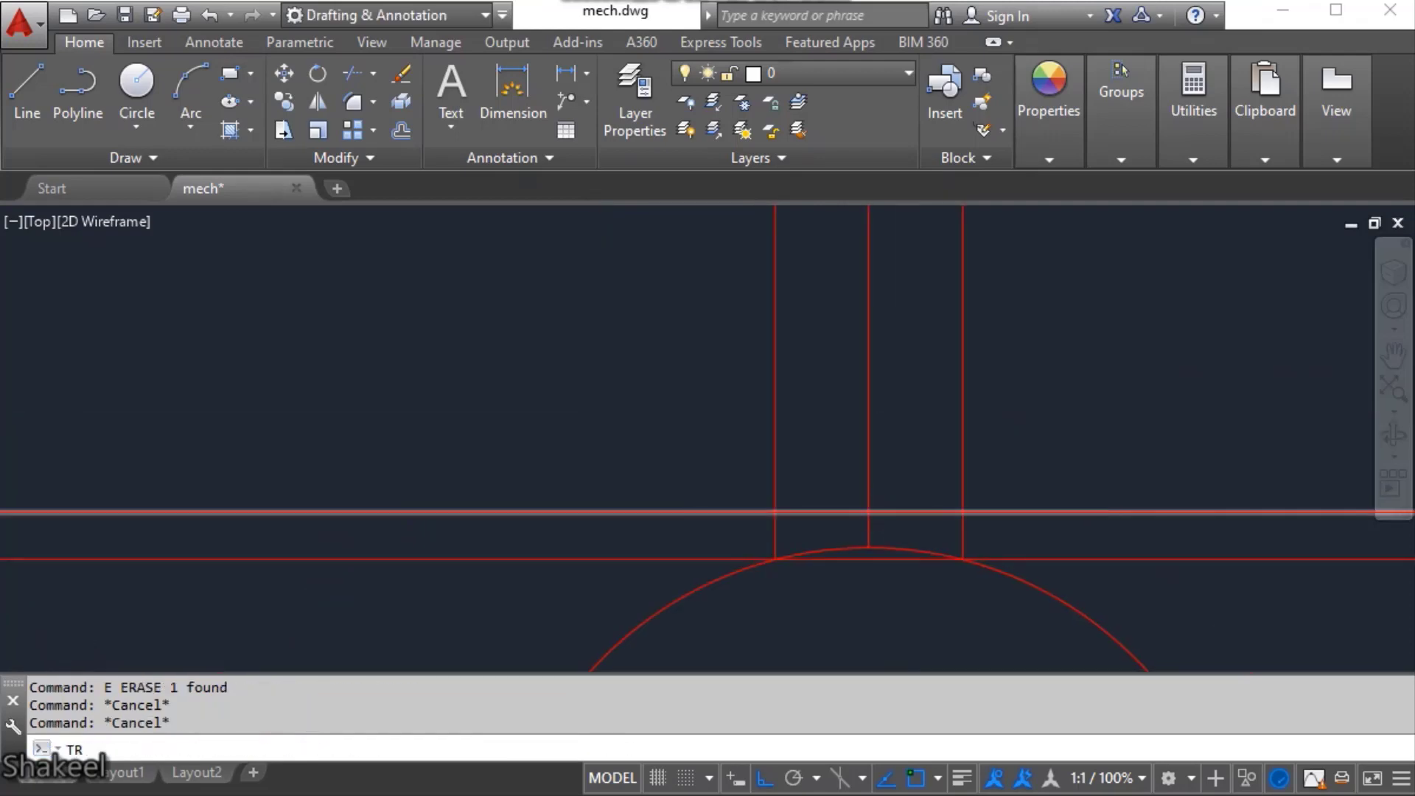
key("Return")
scroll(863, 487, "up", 2)
left_click(863, 509)
key("Return")
left_click(688, 415)
left_click(961, 411)
left_click(1015, 420)
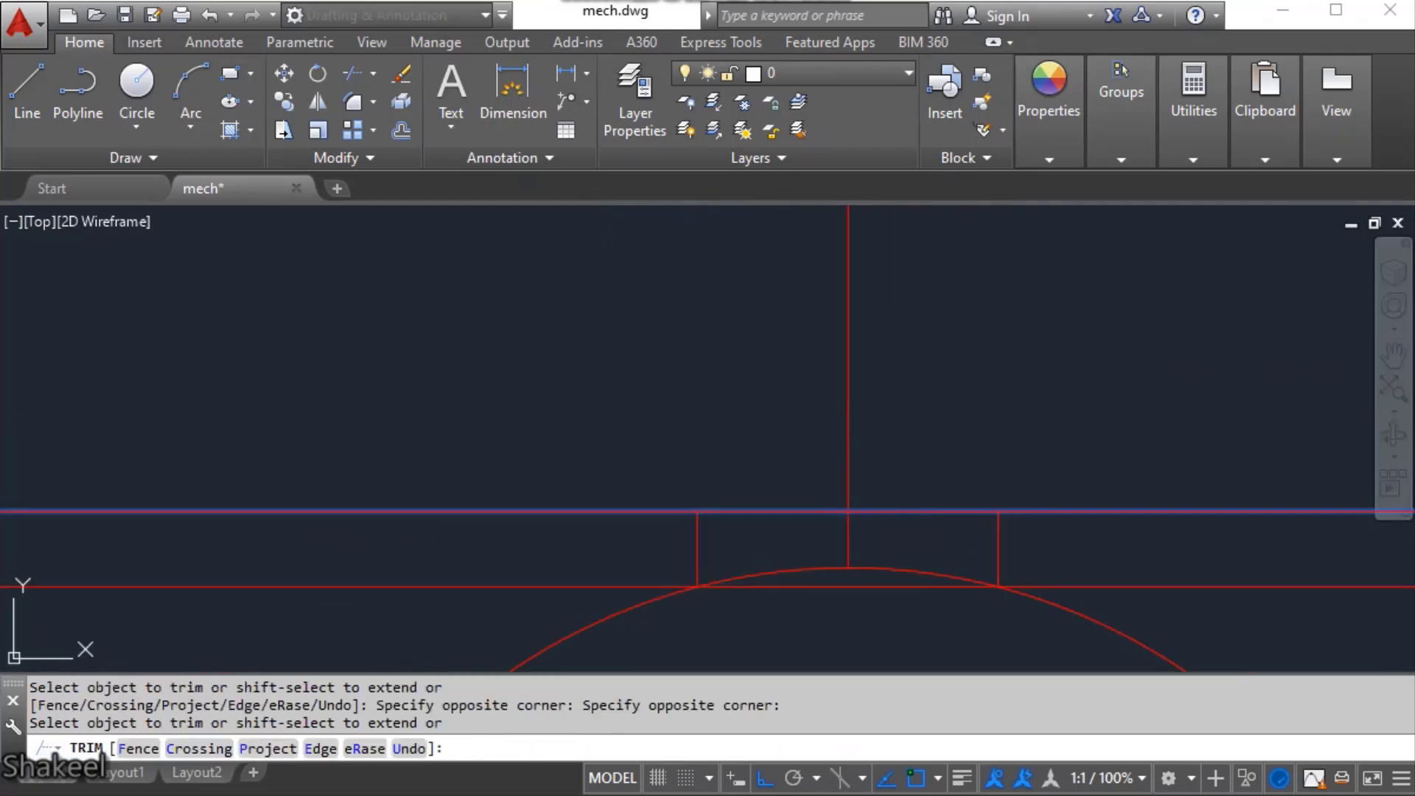
key("Escape")
- Join the upper ends of the two short vertical lines with a fillet arc
type("e")
key("Return")
left_click(698, 546)
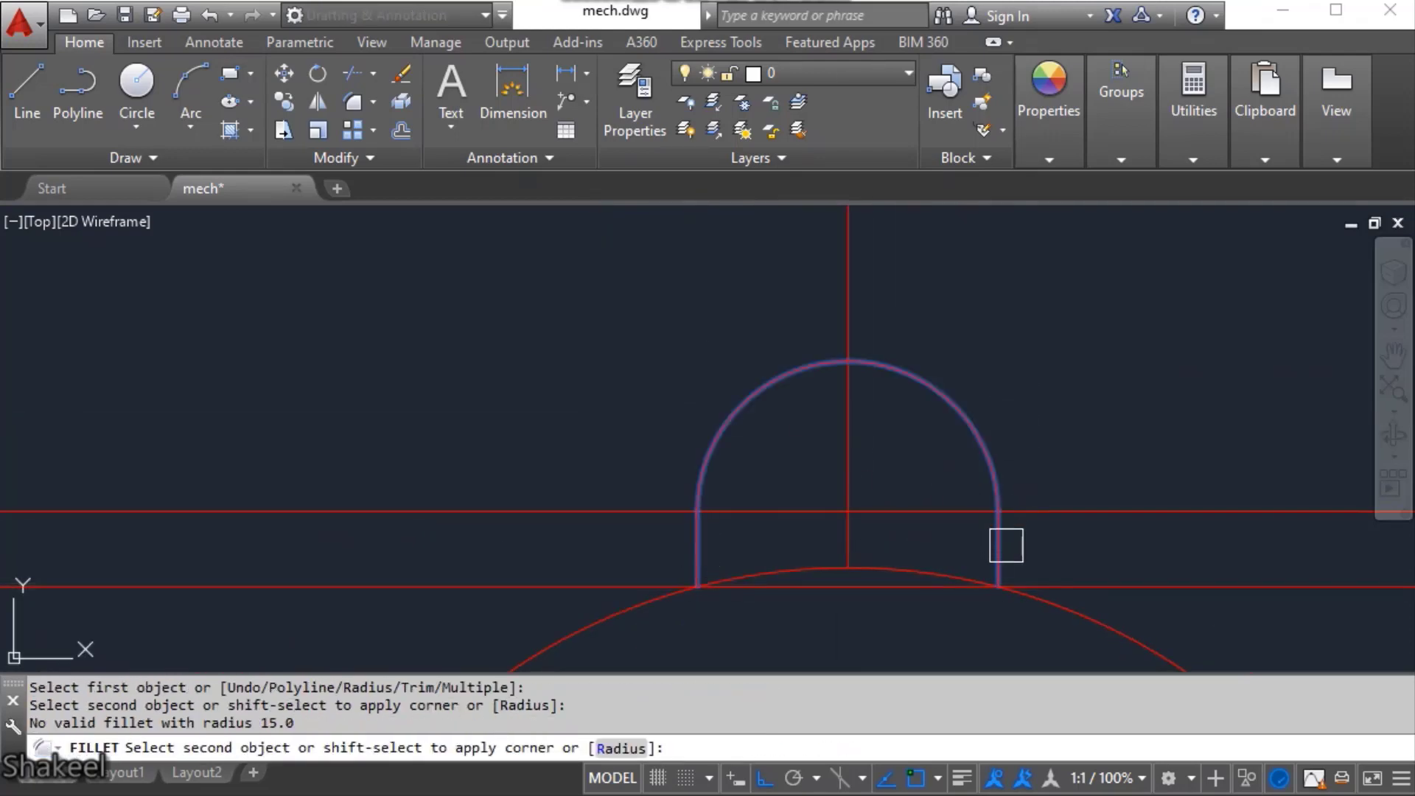
left_click(1005, 546)
key("Return")
scroll(854, 469, "down", 2)
scroll(854, 469, "down", 3)
key("Escape")
key("Escape")
scroll(809, 405, "up", 3)
- Erase the fillet arc above the two short vertical lines
left_click(809, 405)
type("e")
key("Return")
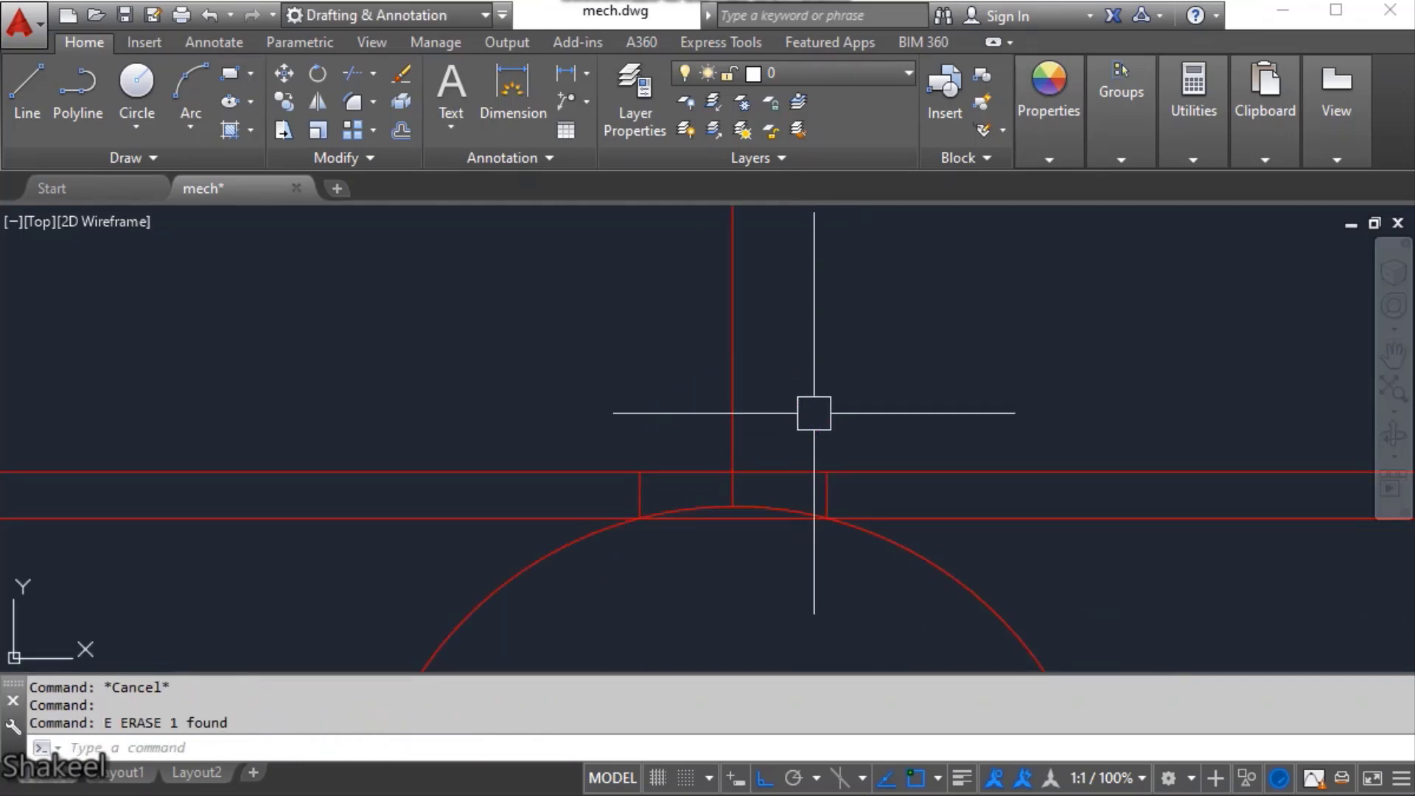
key("Escape")
key("Escape")
type("f")
key("Return")
type("r")
key("Return")
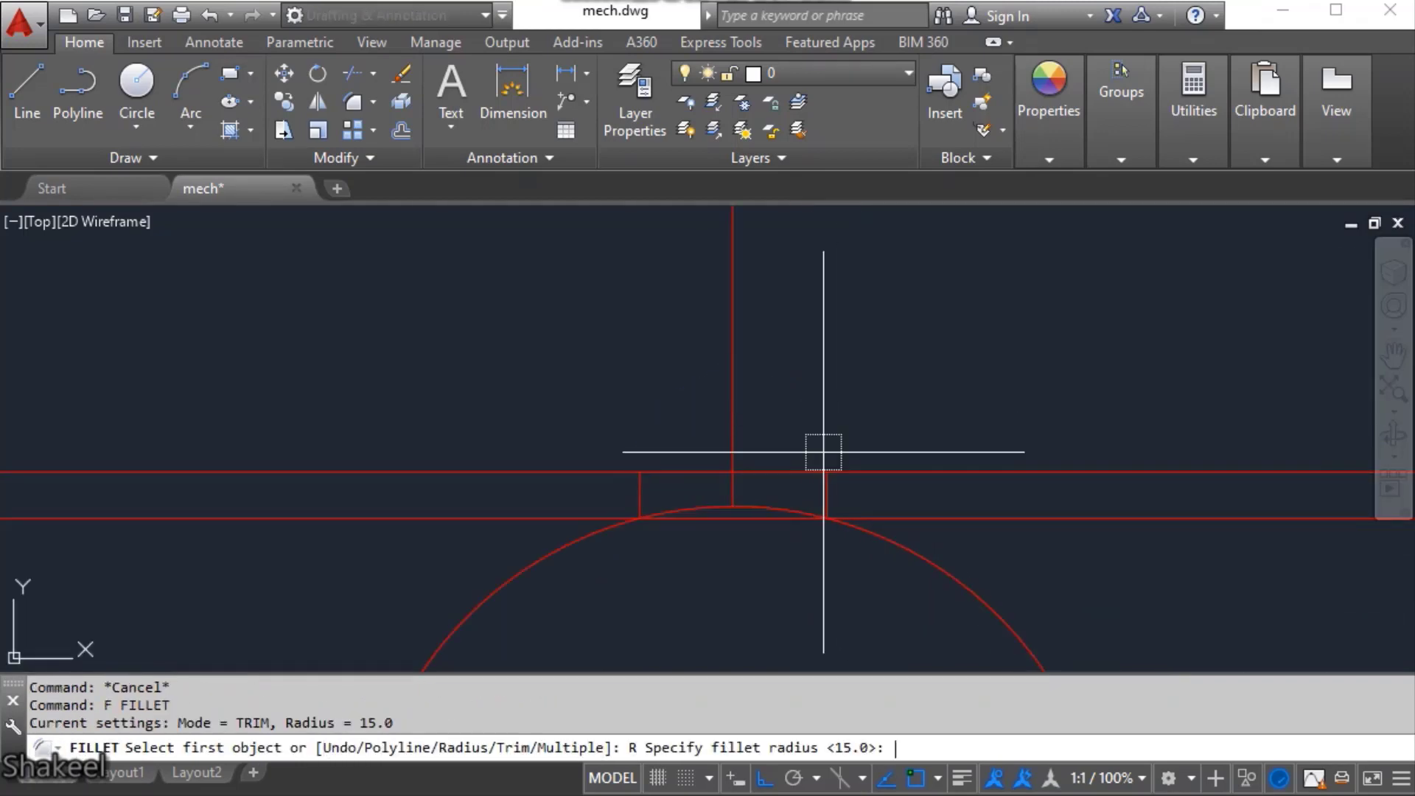
key("Escape")
key("Escape")
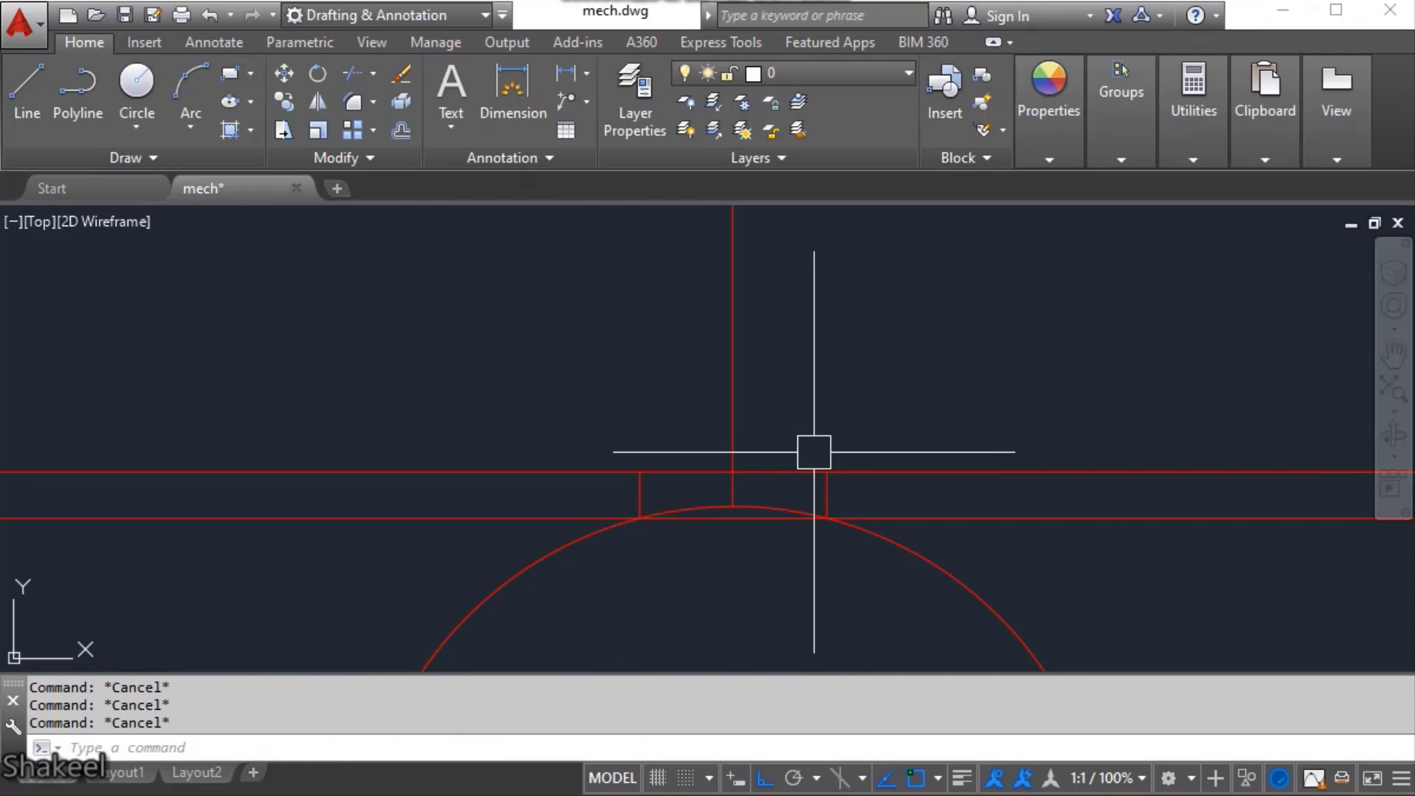
- Fillet the two short parallel vertical lines to close the slot's upper end with a semicircular arc
type("F")
key("Return")
scroll(646, 490, "up", 2)
left_click(628, 485)
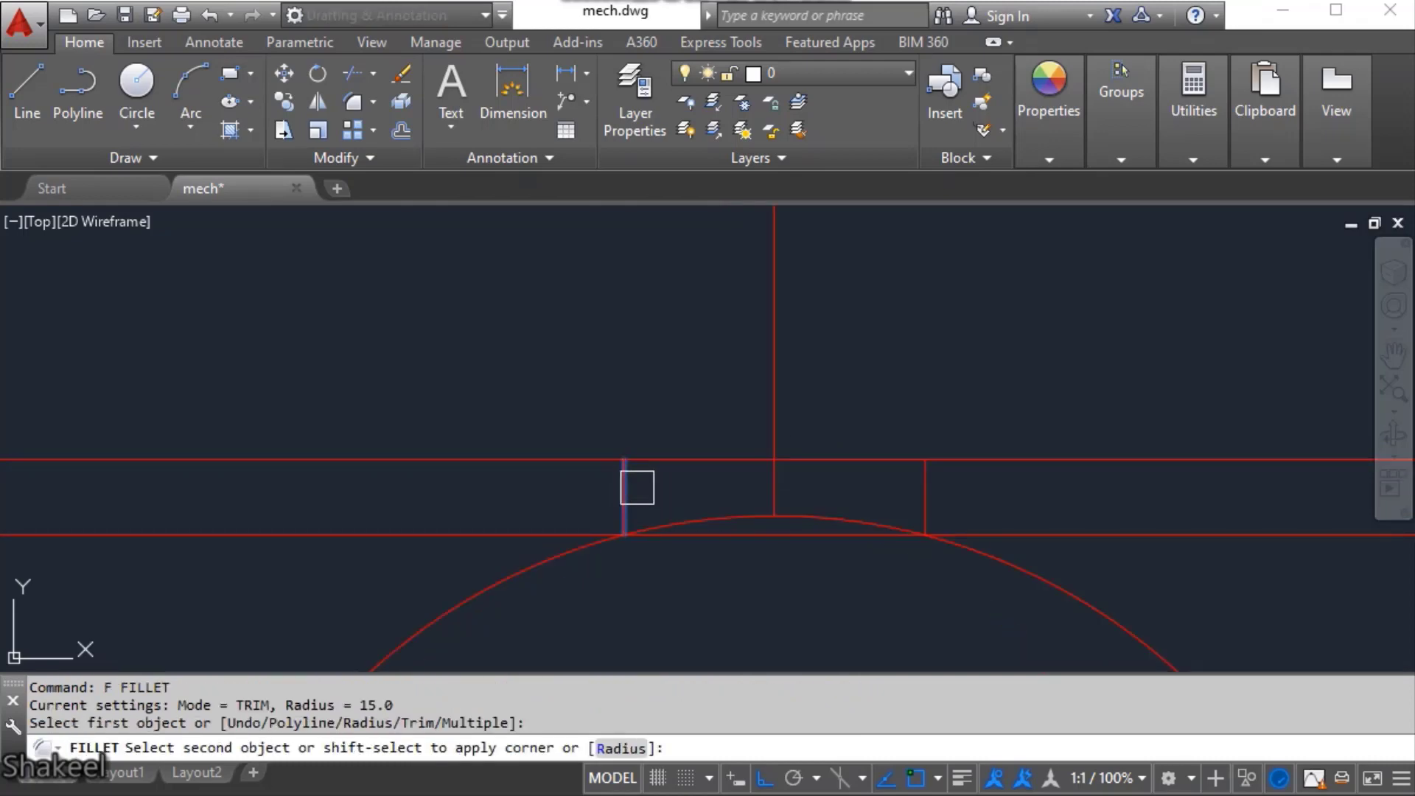
left_click(987, 447)
key("Return")
key("Return")
key("Escape")
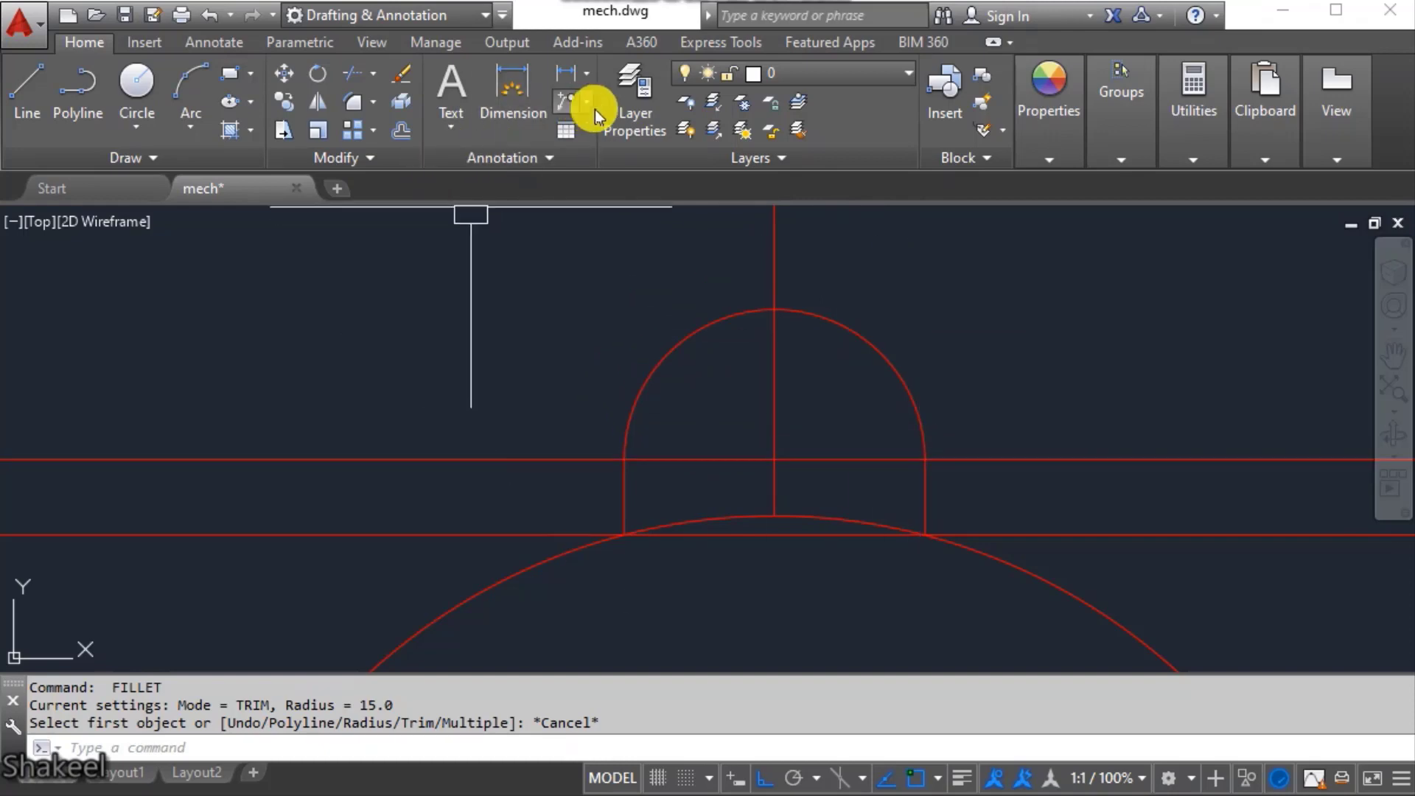
- Add a radius dimension to the semicircular arc at the slot's upper end
left_click(587, 74)
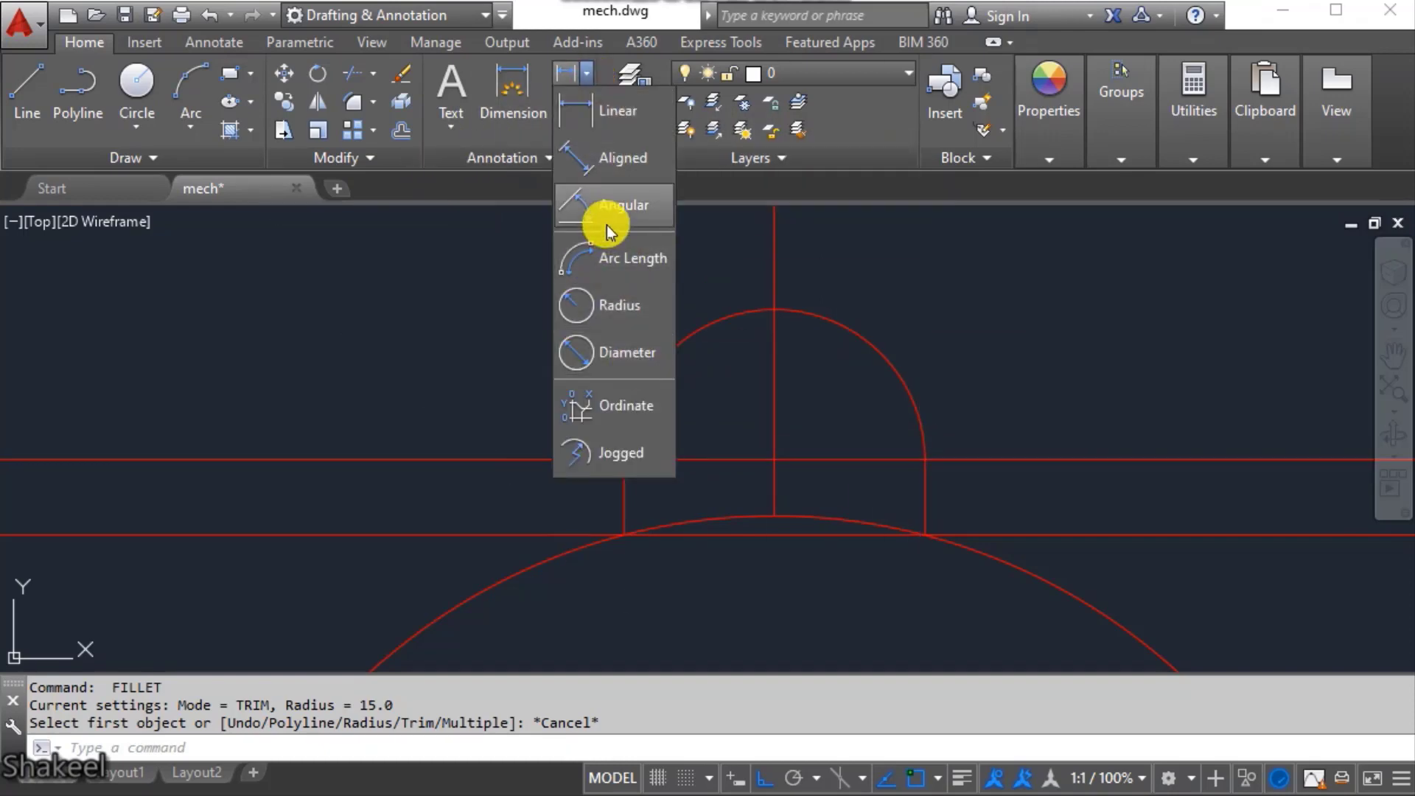
left_click(613, 305)
left_click(663, 356)
scroll(723, 423, "down", 3)
scroll(685, 467, "up", 6)
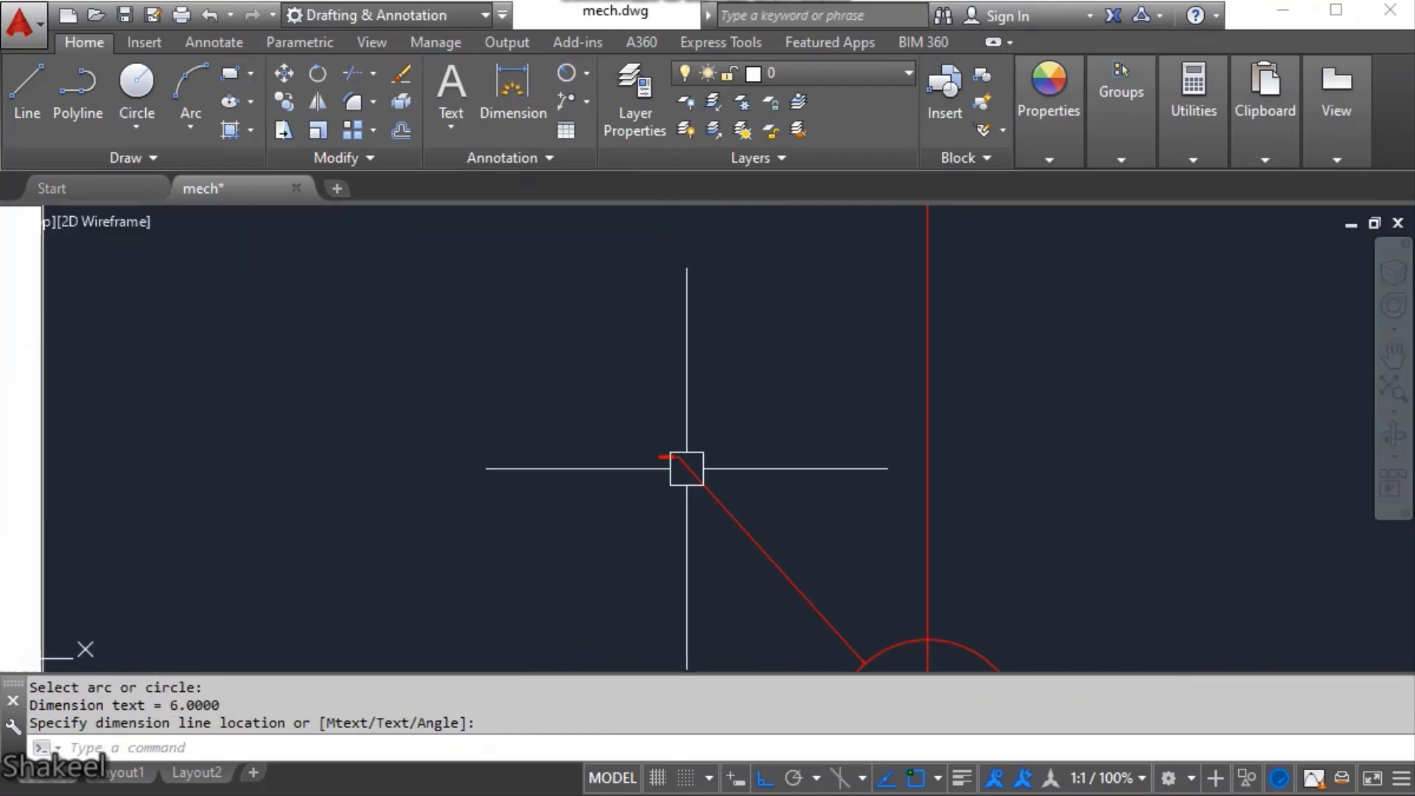
scroll(574, 383, "up", 2)
scroll(692, 384, "down", 7)
- Erase the radius dimension from the slot's arc
key("Escape")
left_click(751, 372)
left_click(686, 442)
type("e")
scroll(687, 430, "down", 5)
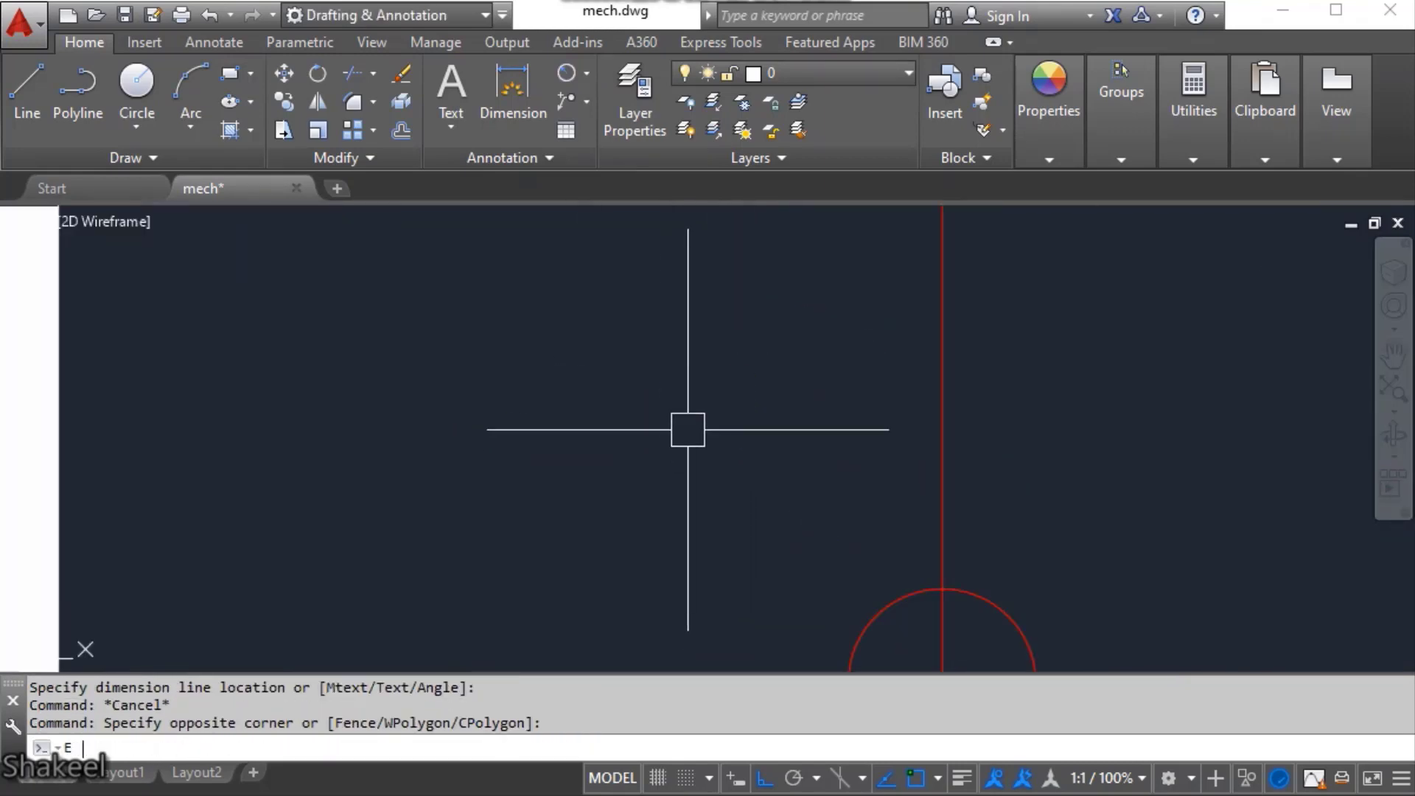
key("Escape")
scroll(921, 516, "up", 4)
type("t")
key("Escape")
key("Escape")
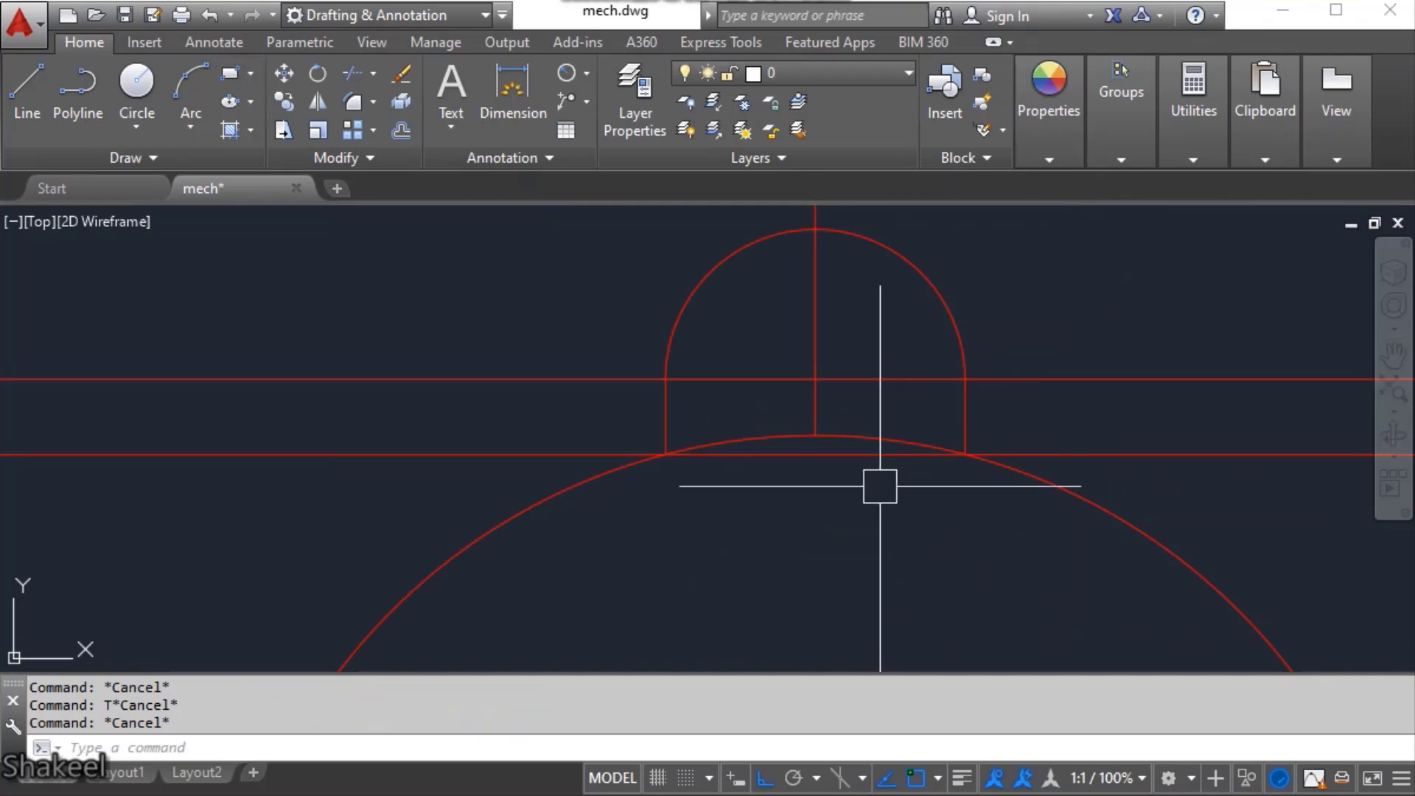
- Erase the two horizontal construction lines crossing the slot near the top of the circle
scroll(878, 484, "down", 4)
scroll(958, 476, "down", 5)
scroll(1020, 467, "up", 5)
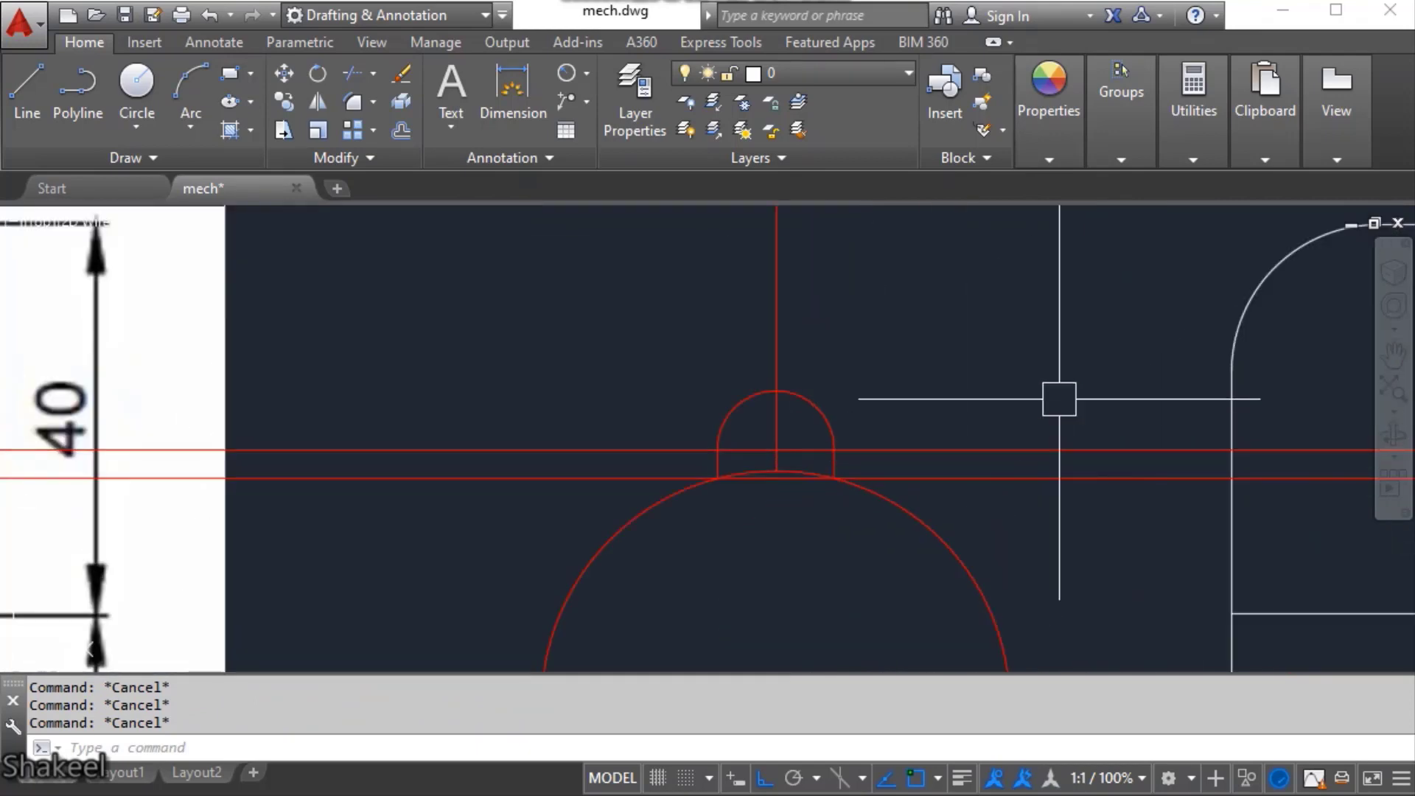
left_click_drag(1058, 402, 1011, 513)
type("e")
- Trim away the part of the circle that runs between the slot's two vertical sides
scroll(812, 516, "up", 3)
type("tr")
key("Return")
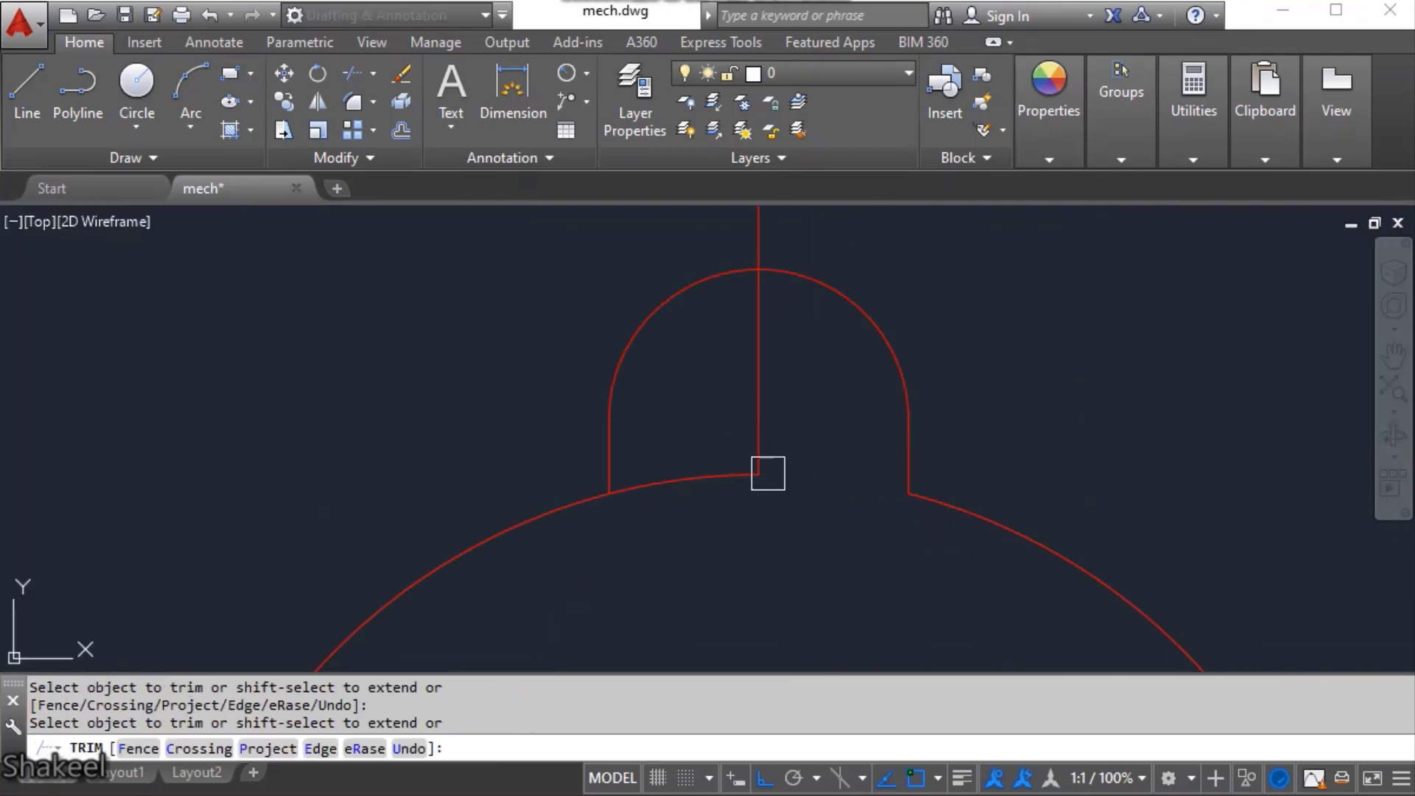
key("Escape")
- Erase the vertical centre line running through the slot
scroll(758, 467, "down", 3)
left_click(758, 467)
type("e")
scroll(838, 439, "down", 3)
key("Escape")
scroll(843, 489, "up", 2)
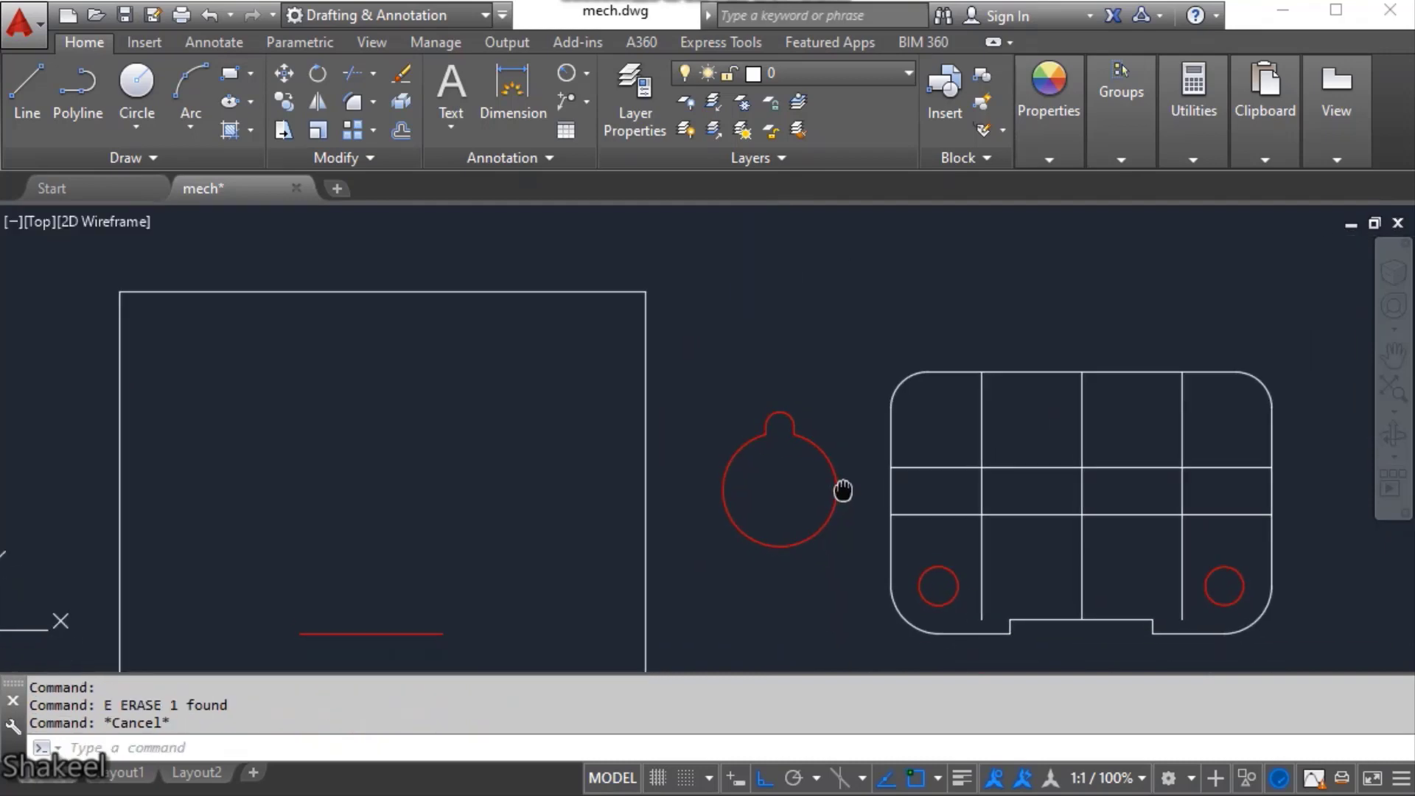
- Rotate the slot's arc and two side lines by 45 degrees about the large circle's centre
scroll(788, 443, "down", 2)
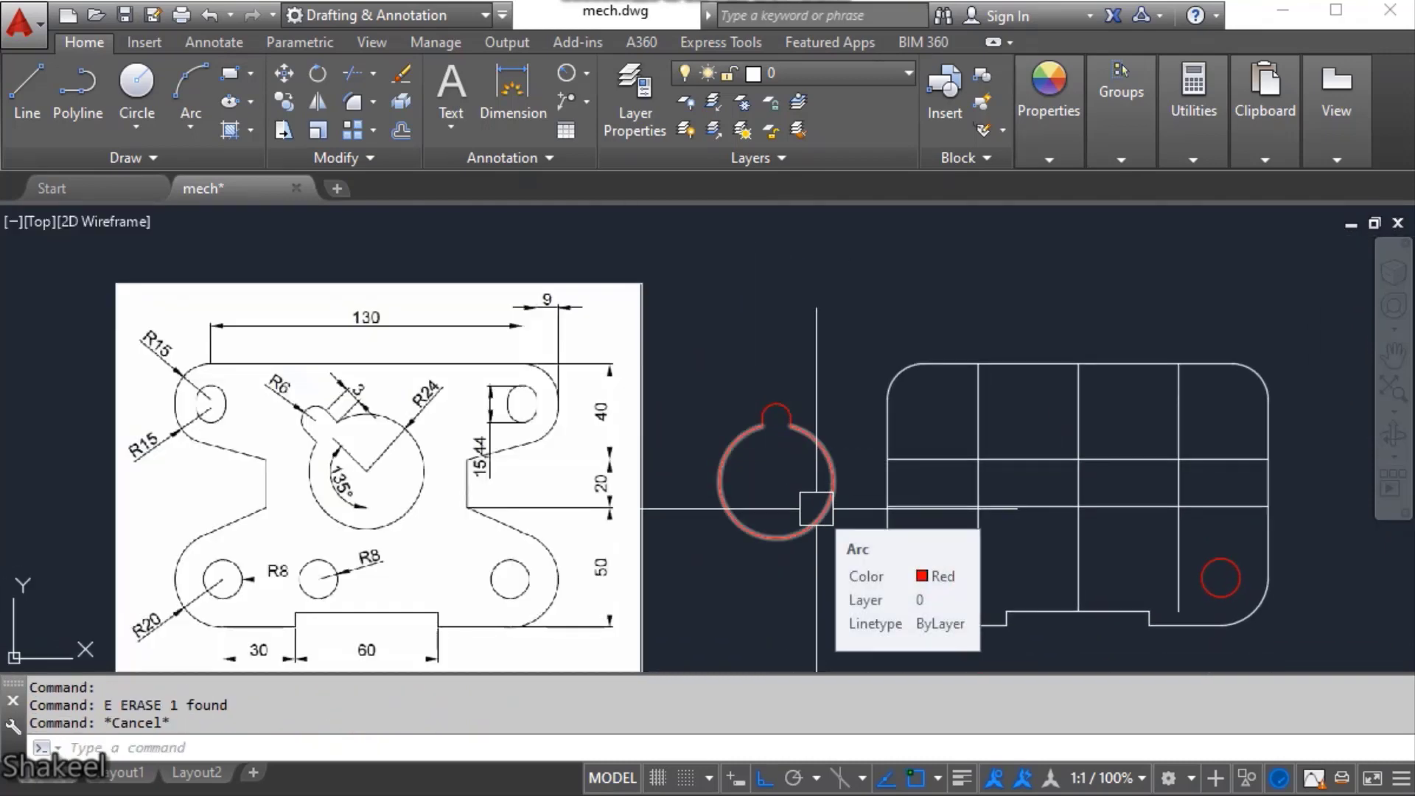
scroll(173, 427, "up", 4)
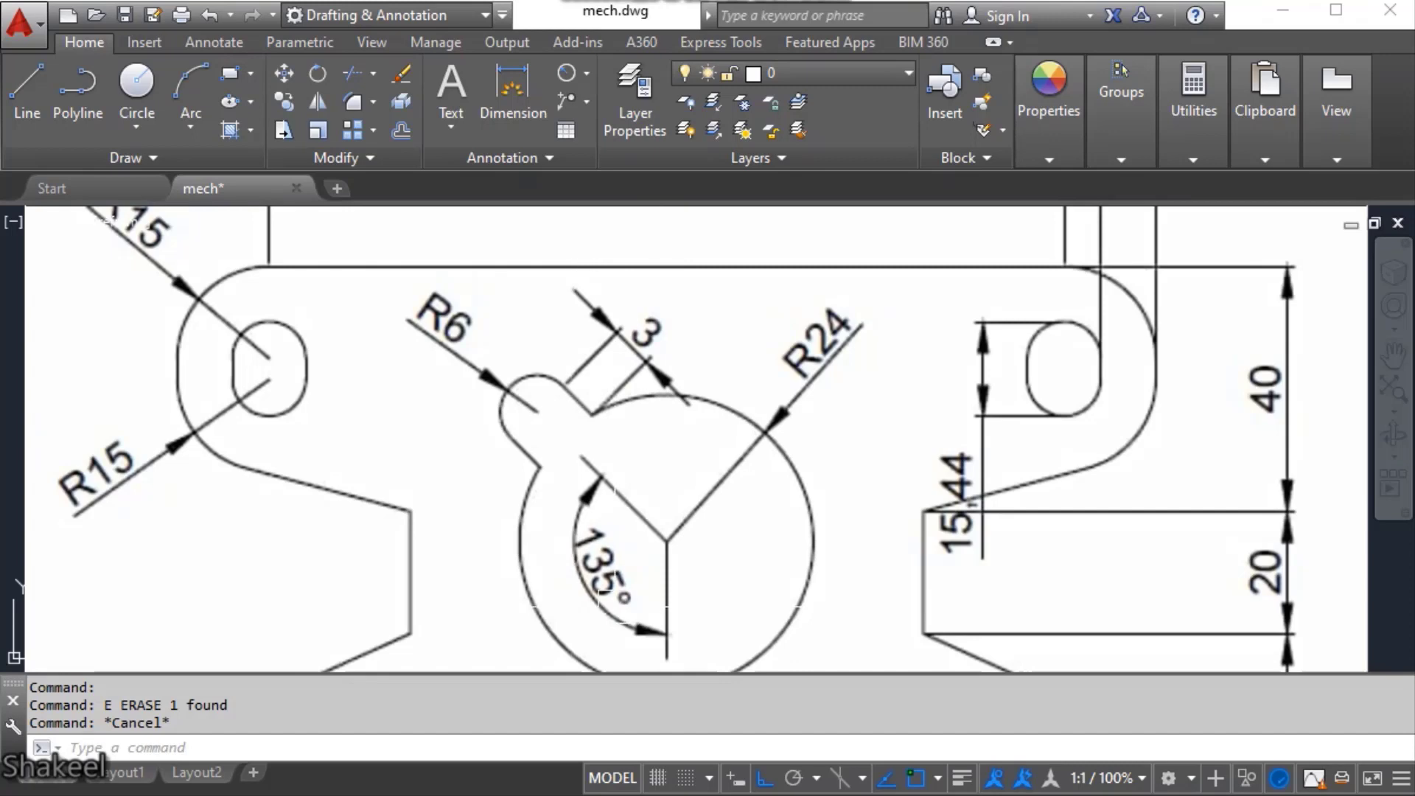
scroll(605, 603, "down", 5)
scroll(647, 474, "up", 7)
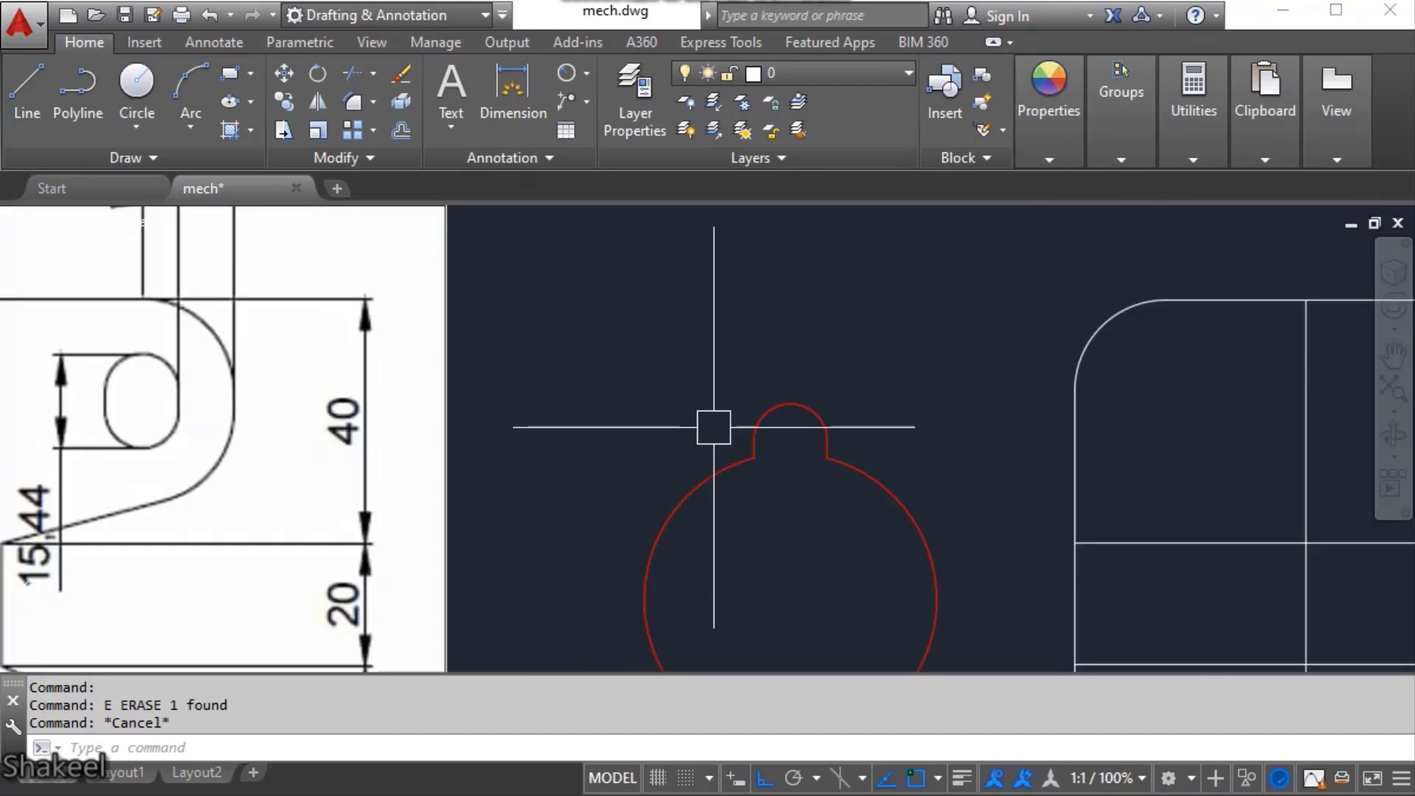
left_click(678, 340)
left_click(831, 472)
key("Return")
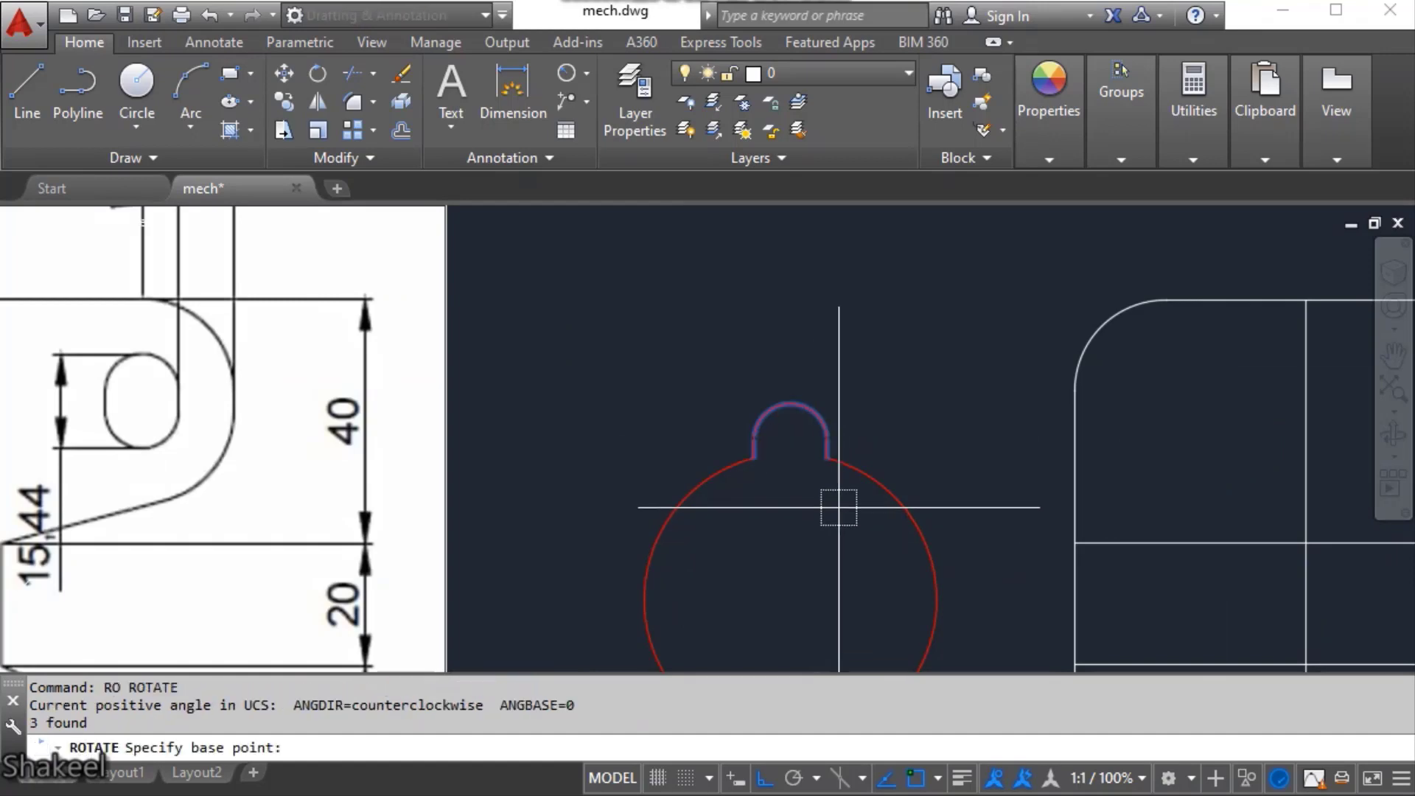
scroll(839, 505, "down", 2)
left_click(812, 558)
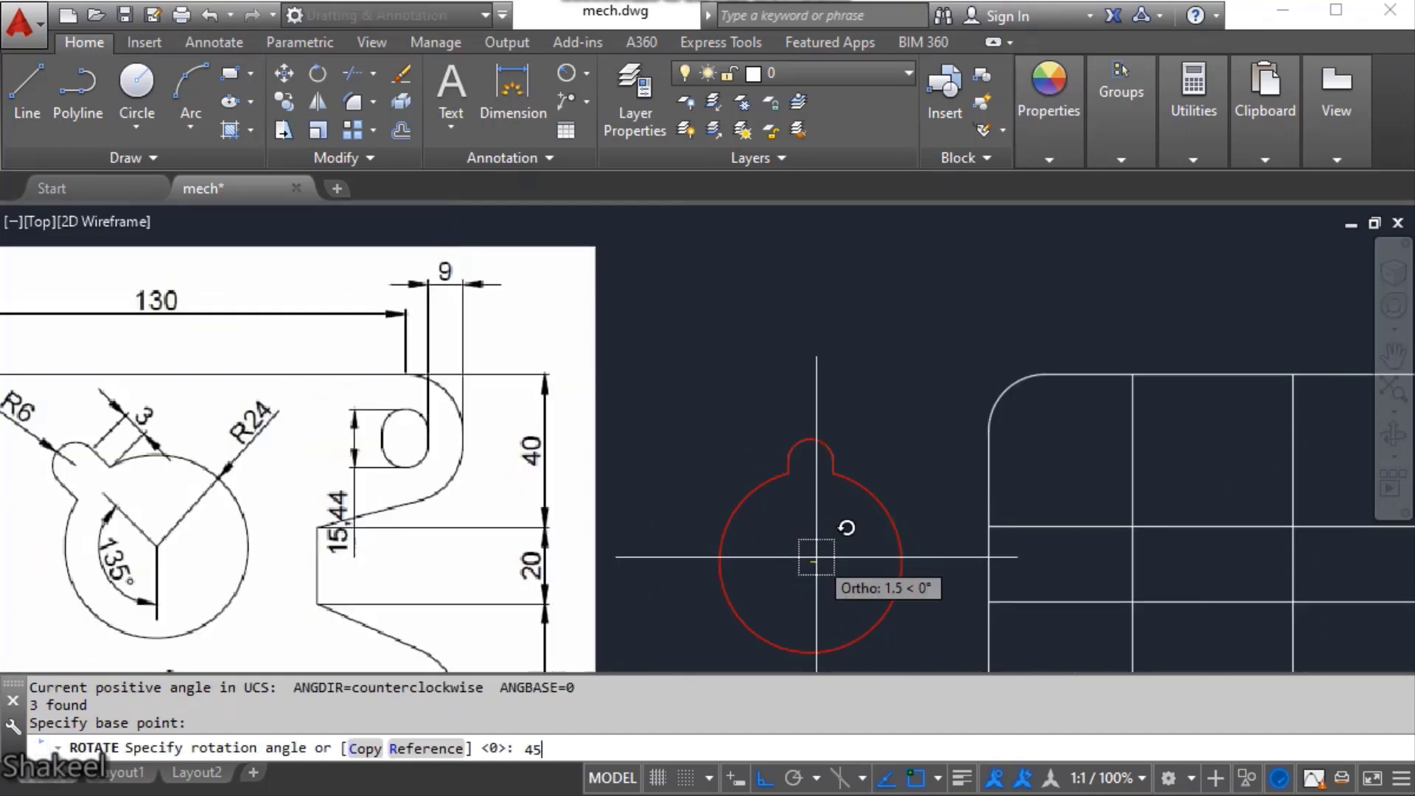
type("45")
key("Return")
key("Escape")
key("Escape")
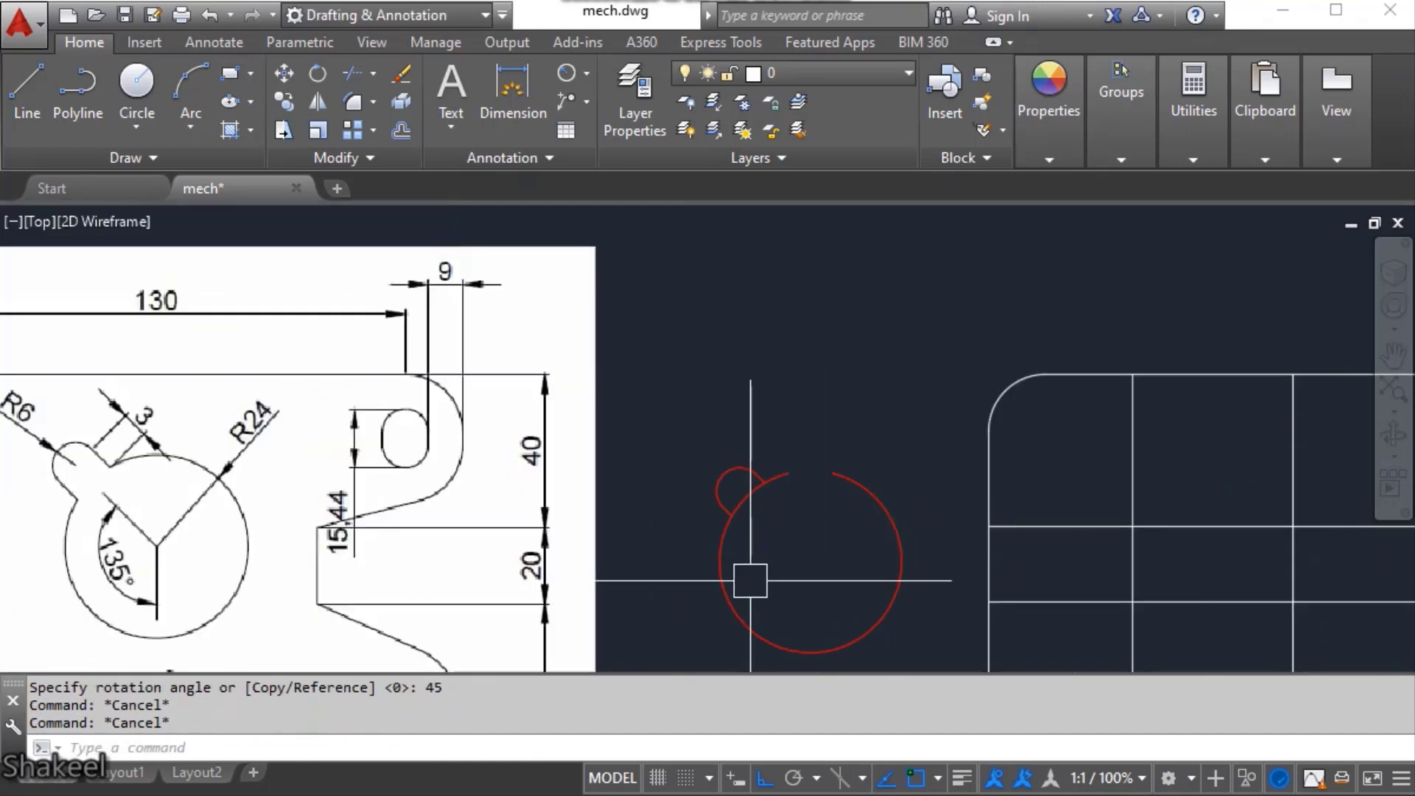
- Draw a diagonal construction line through the large circle's centre and the centre of the rotated slot's arc
type("xl")
key("Return")
left_click(811, 563)
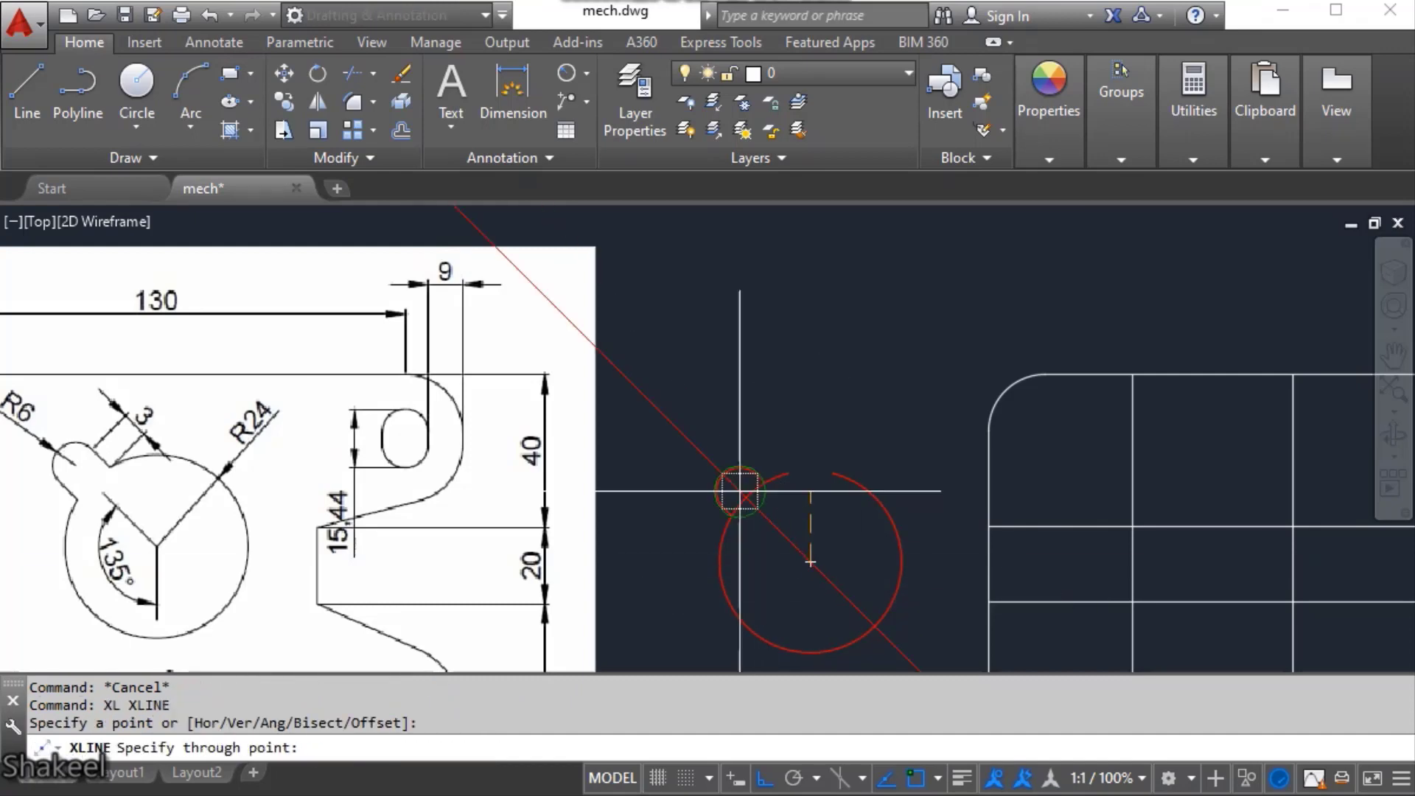
scroll(733, 487, "up", 3)
key("Escape")
scroll(774, 538, "down", 3)
scroll(790, 554, "up", 2)
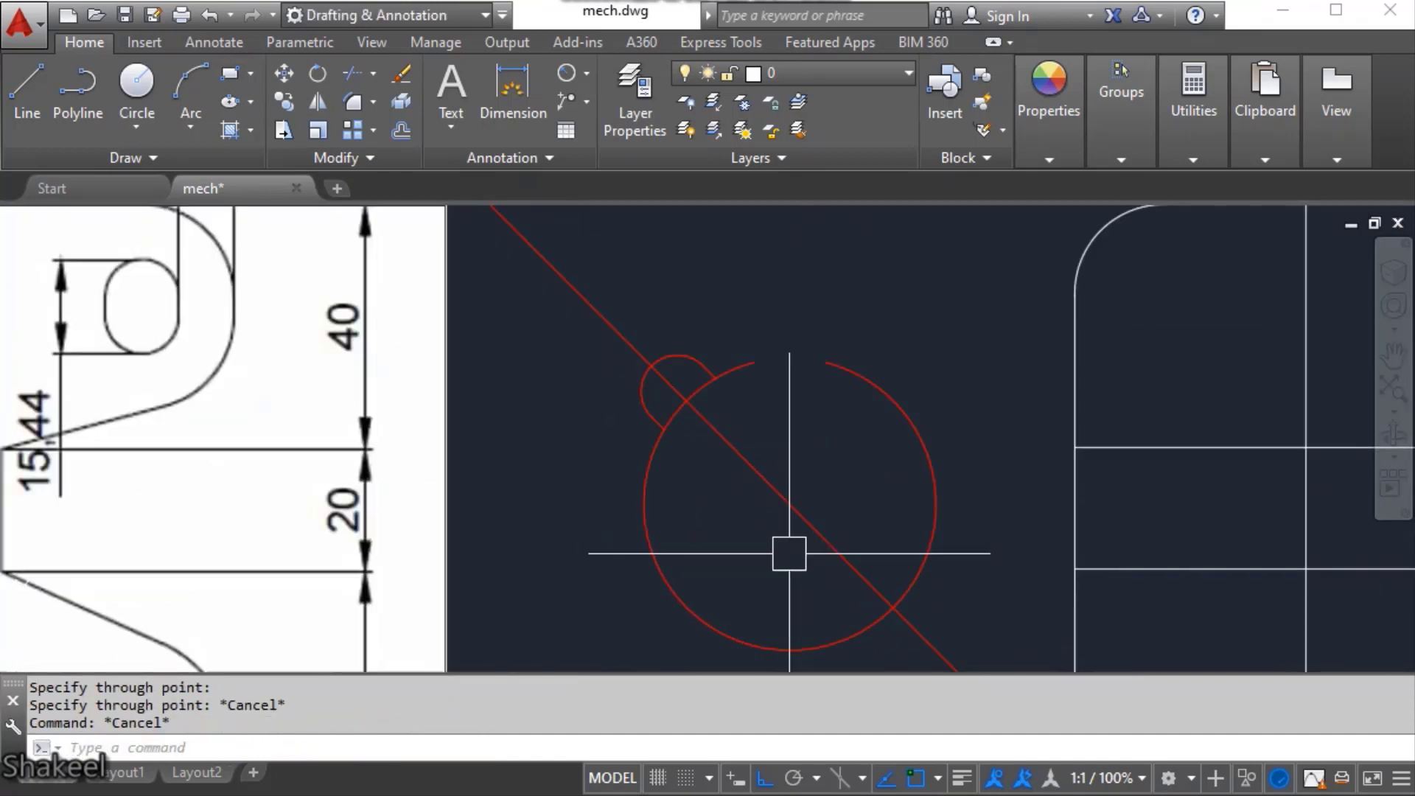
- Draw a vertical line from the large circle's centre down past its lower edge
type("l")
key("Return")
left_click(789, 506)
scroll(781, 516, "down", 4)
left_click(779, 588)
key("Escape")
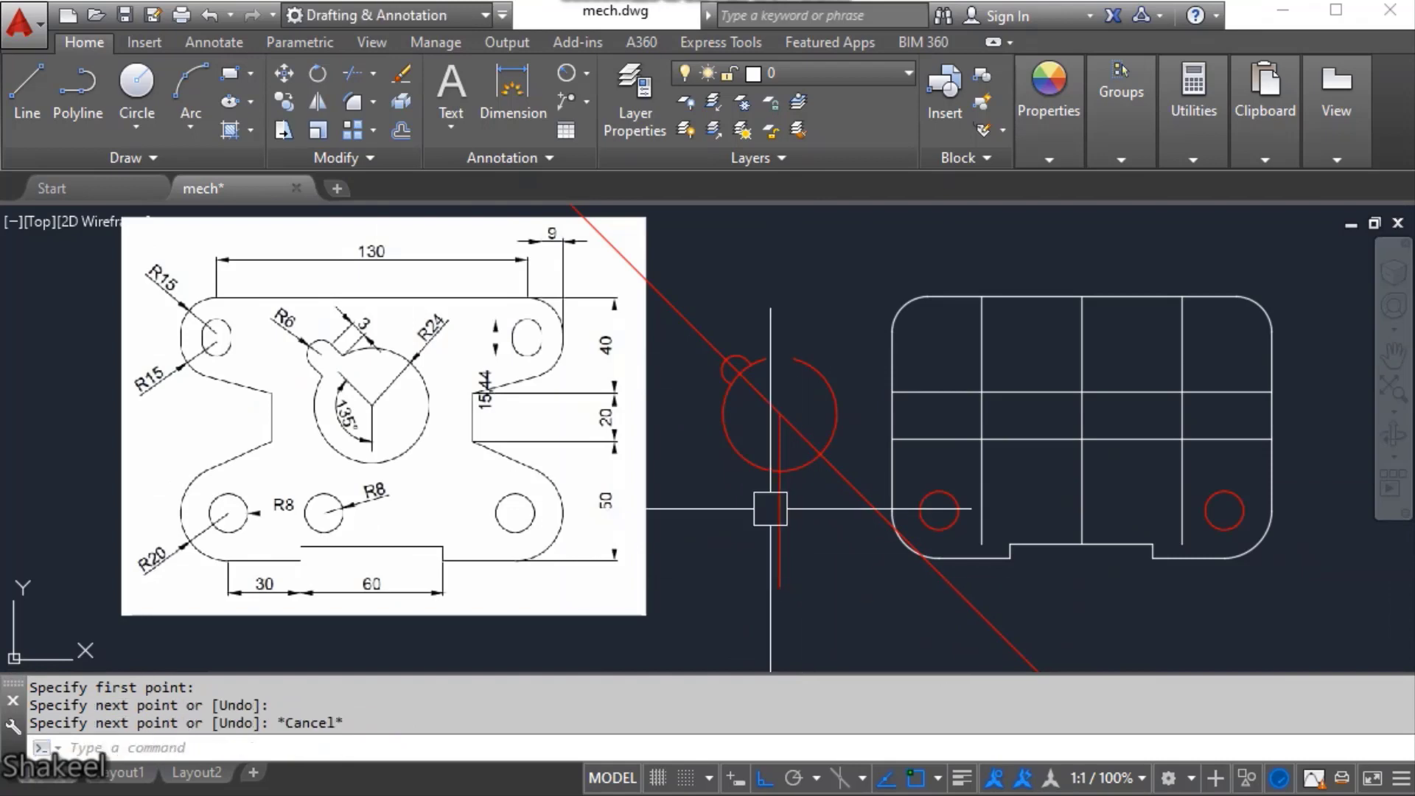
left_click(586, 72)
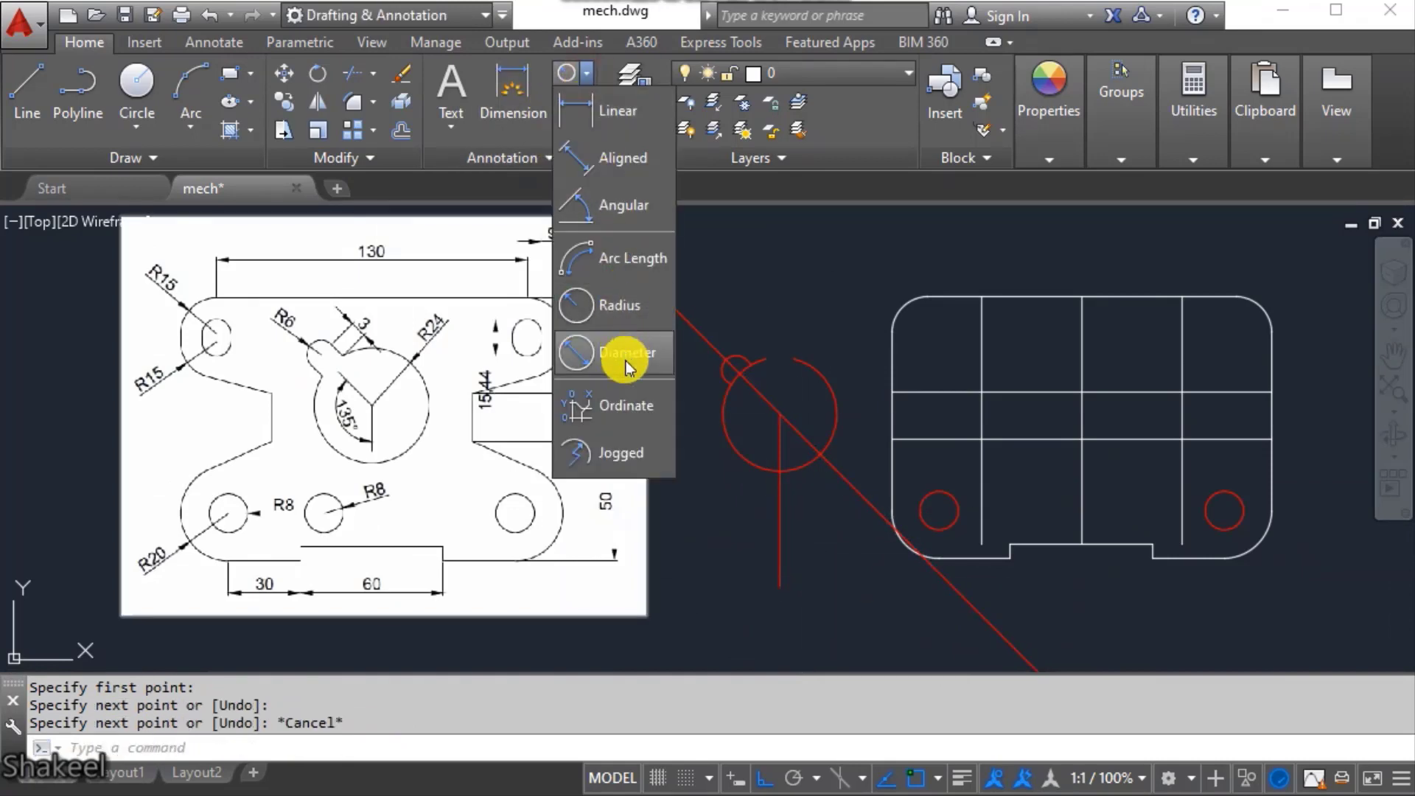
left_click(609, 207)
scroll(708, 369, "up", 4)
left_click(811, 430)
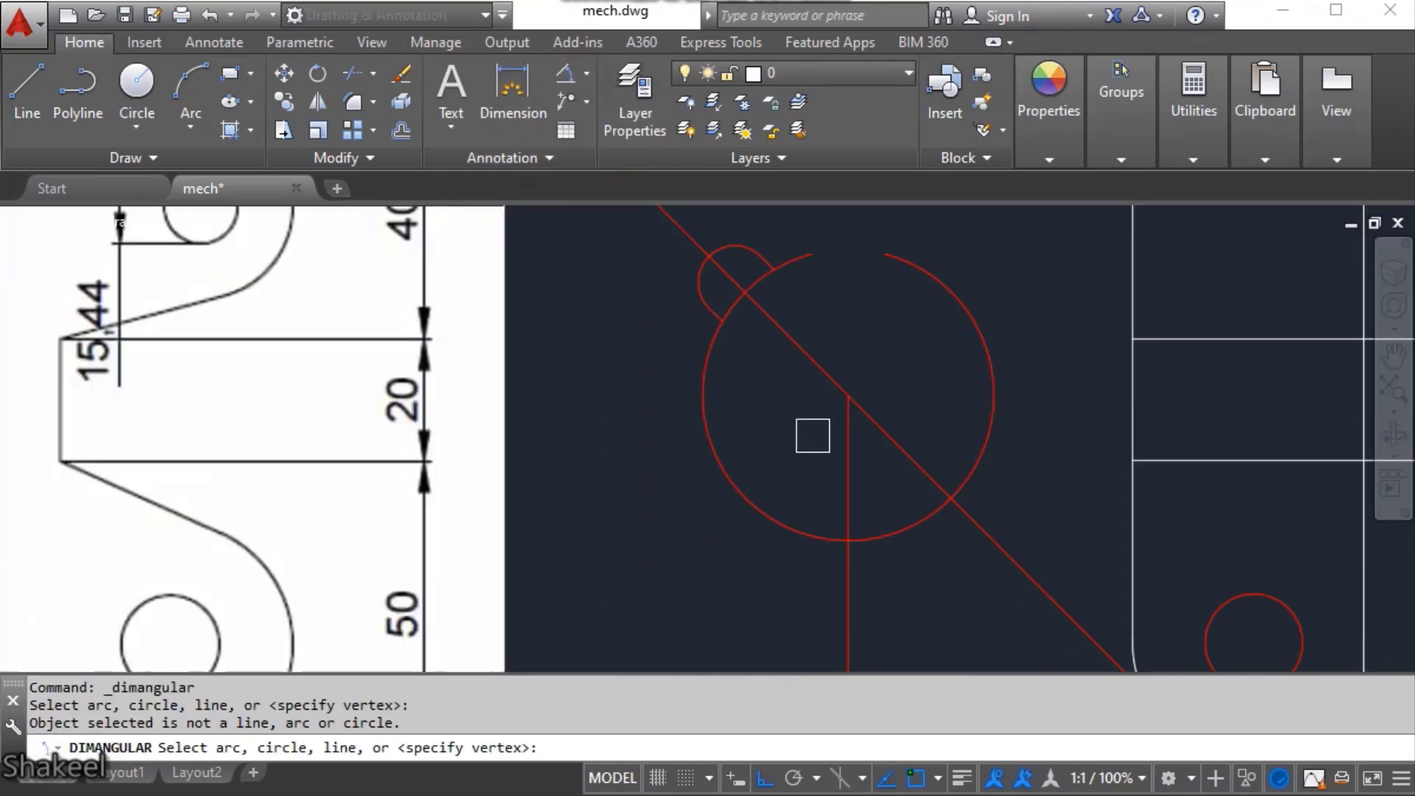
left_click(844, 479)
left_click(804, 368)
key("Escape")
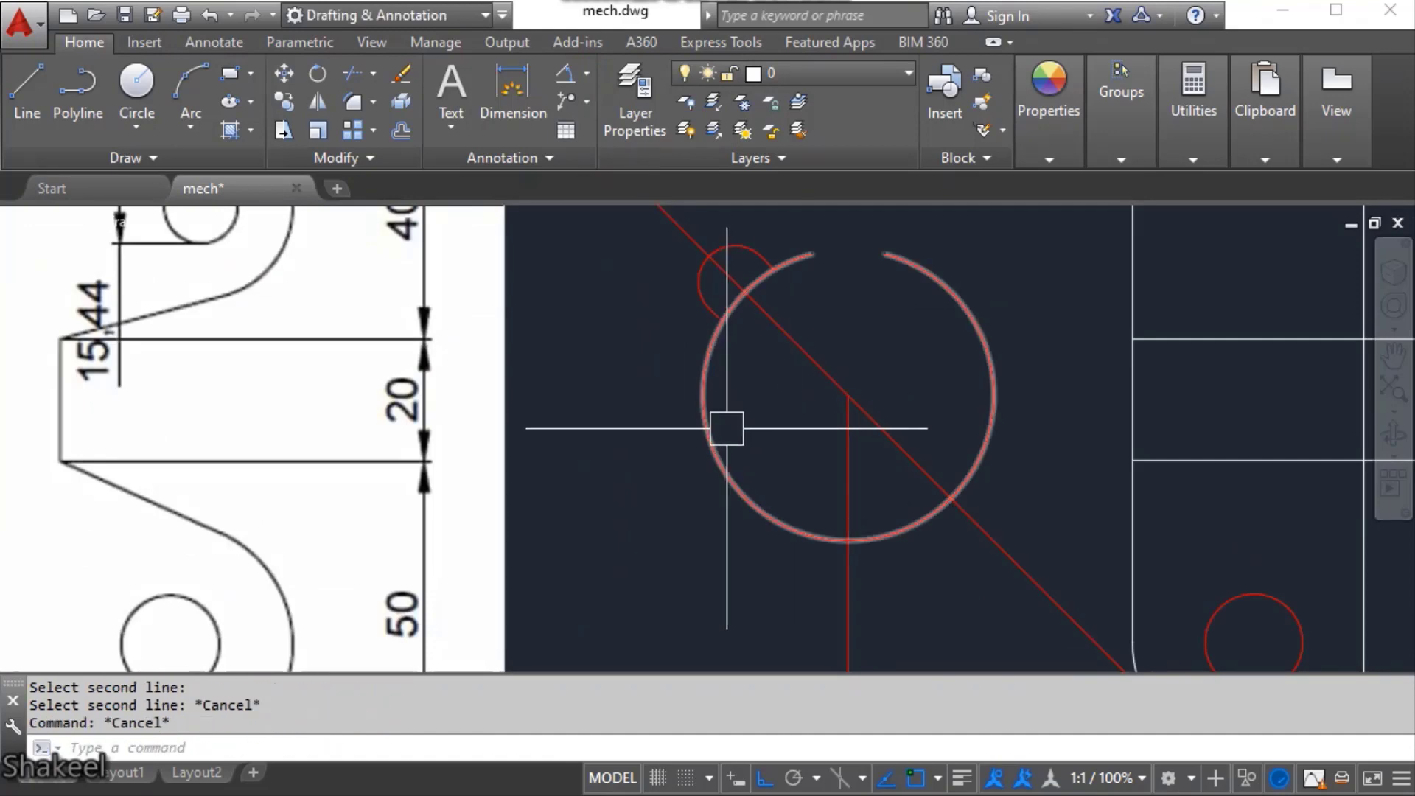
- Trim the diagonal construction line beyond the large circle on the slot side, using the circle as cutting edge
type("tr")
key("Return")
scroll(722, 353, "up", 3)
left_click(696, 372)
key("Return")
left_click(709, 250)
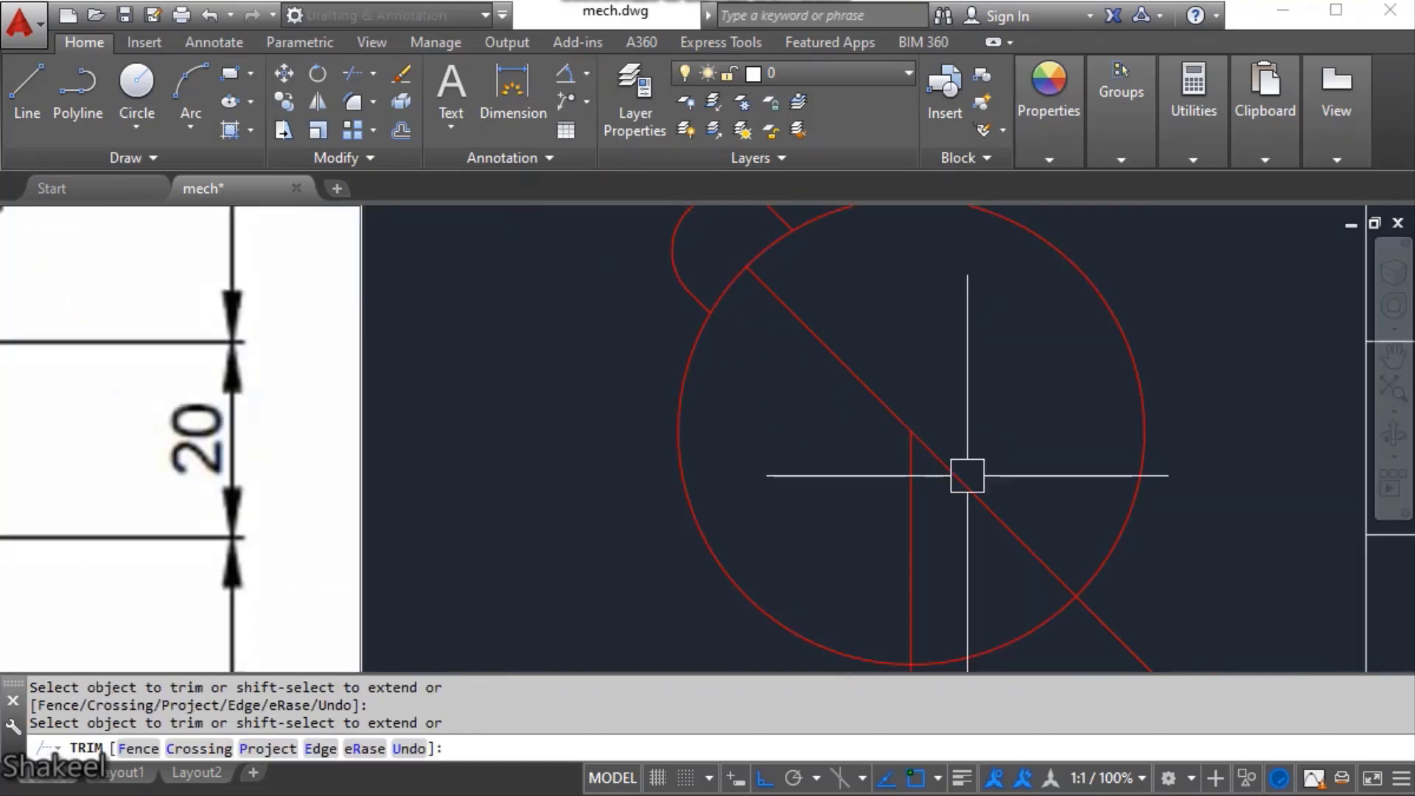
- Trim the diagonal line's segment between the circle's centre and its lower-right edge
key("Escape")
key("Return")
key("Return")
left_click(956, 481)
key("Escape")
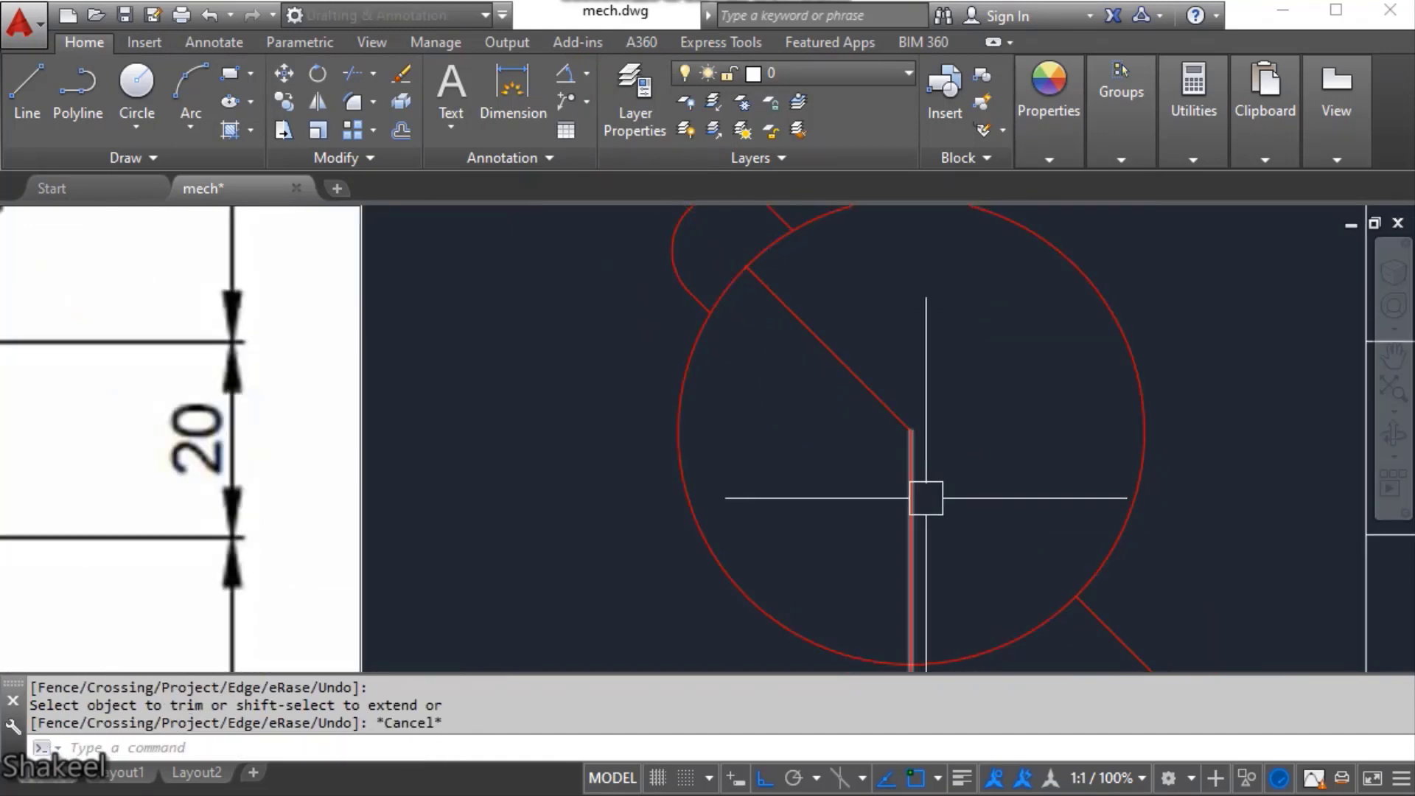
- Try an angular dimension between the diagonal line and the vertical line meeting at the circle's centre
left_click(578, 80)
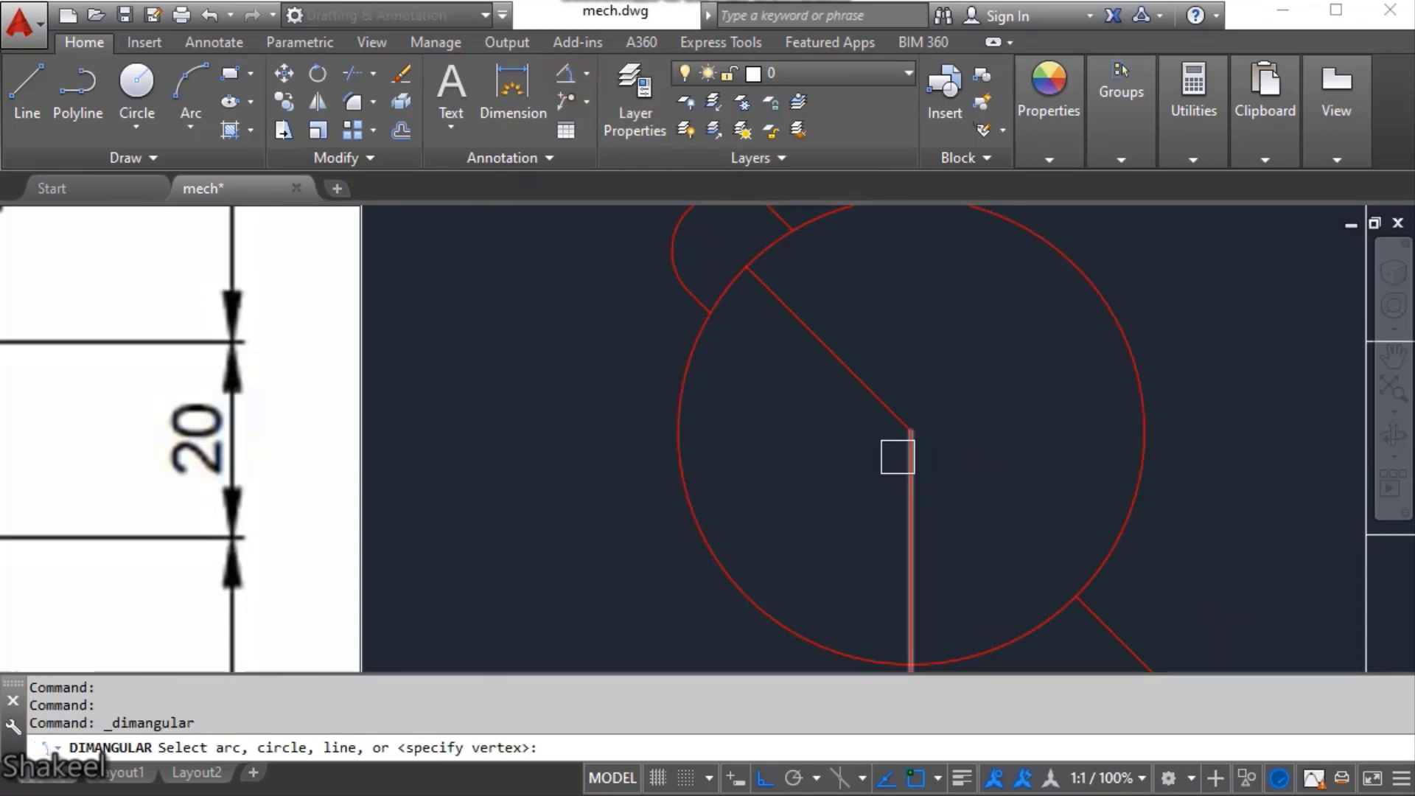
left_click(866, 390)
left_click(909, 487)
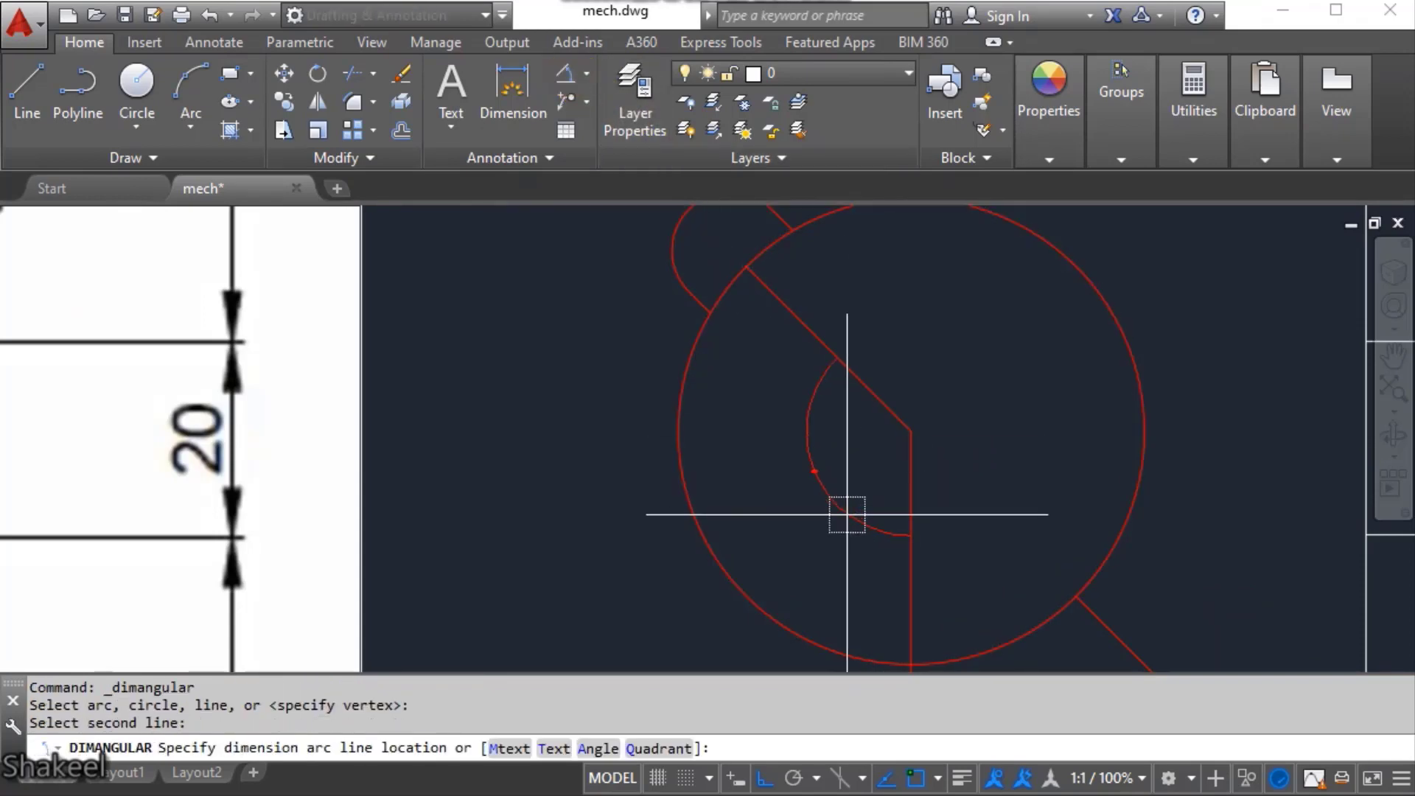
scroll(790, 467, "up", 5)
scroll(768, 454, "down", 5)
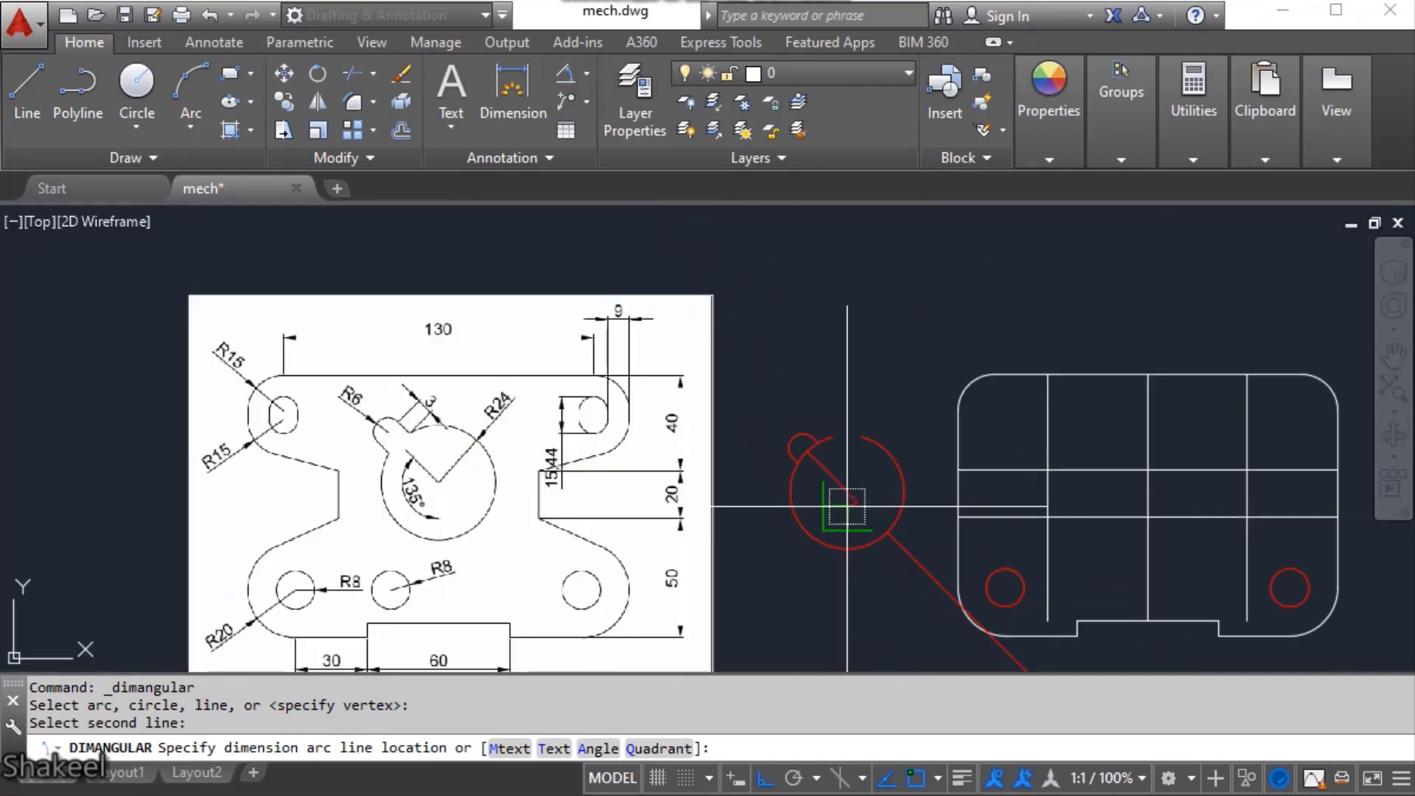
key("Escape")
scroll(827, 496, "up", 5)
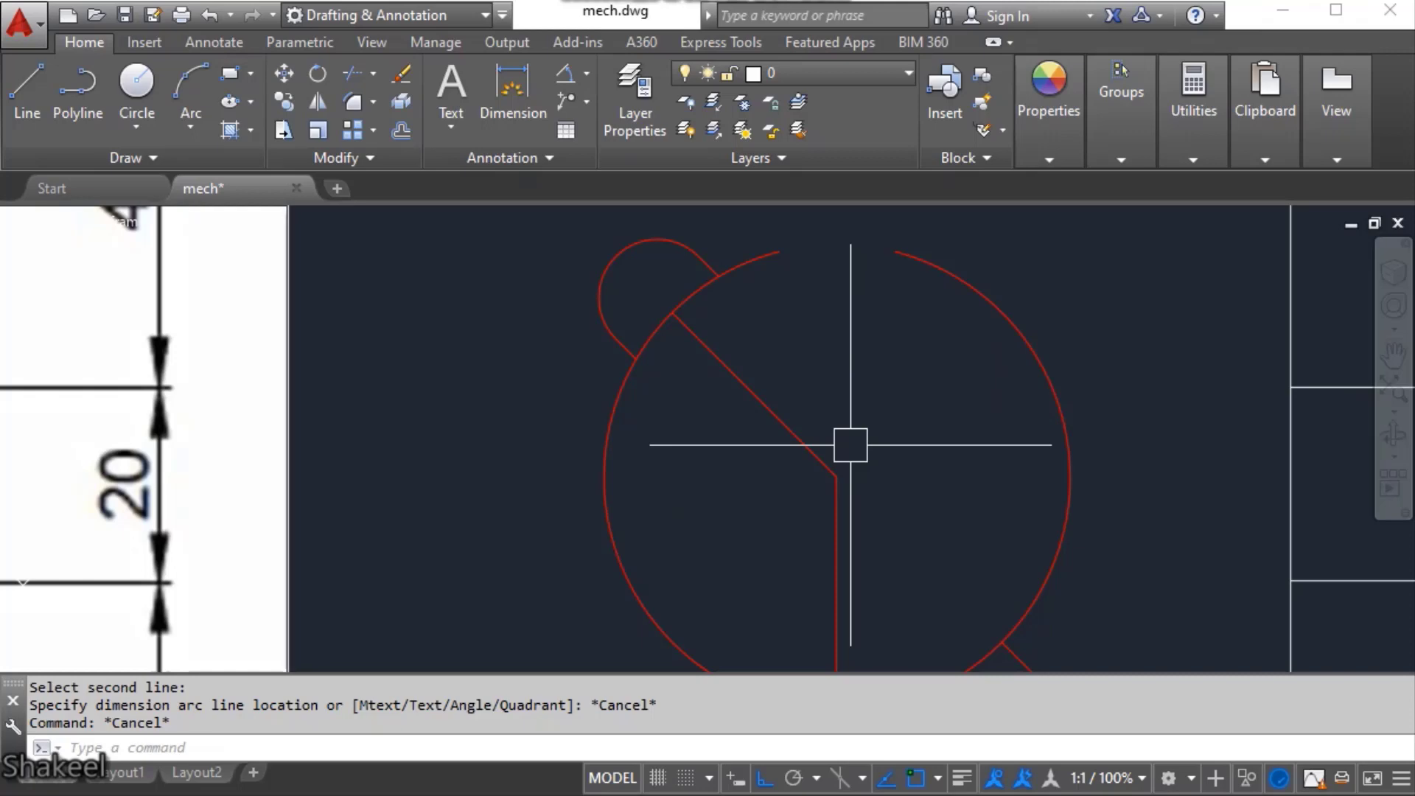
- Undo the recent edits back through the offset and construction line around the tabbed circle
key("ctrl+z")
key("ctrl+z")
key("ctrl+z")
scroll(848, 401, "up", 6)
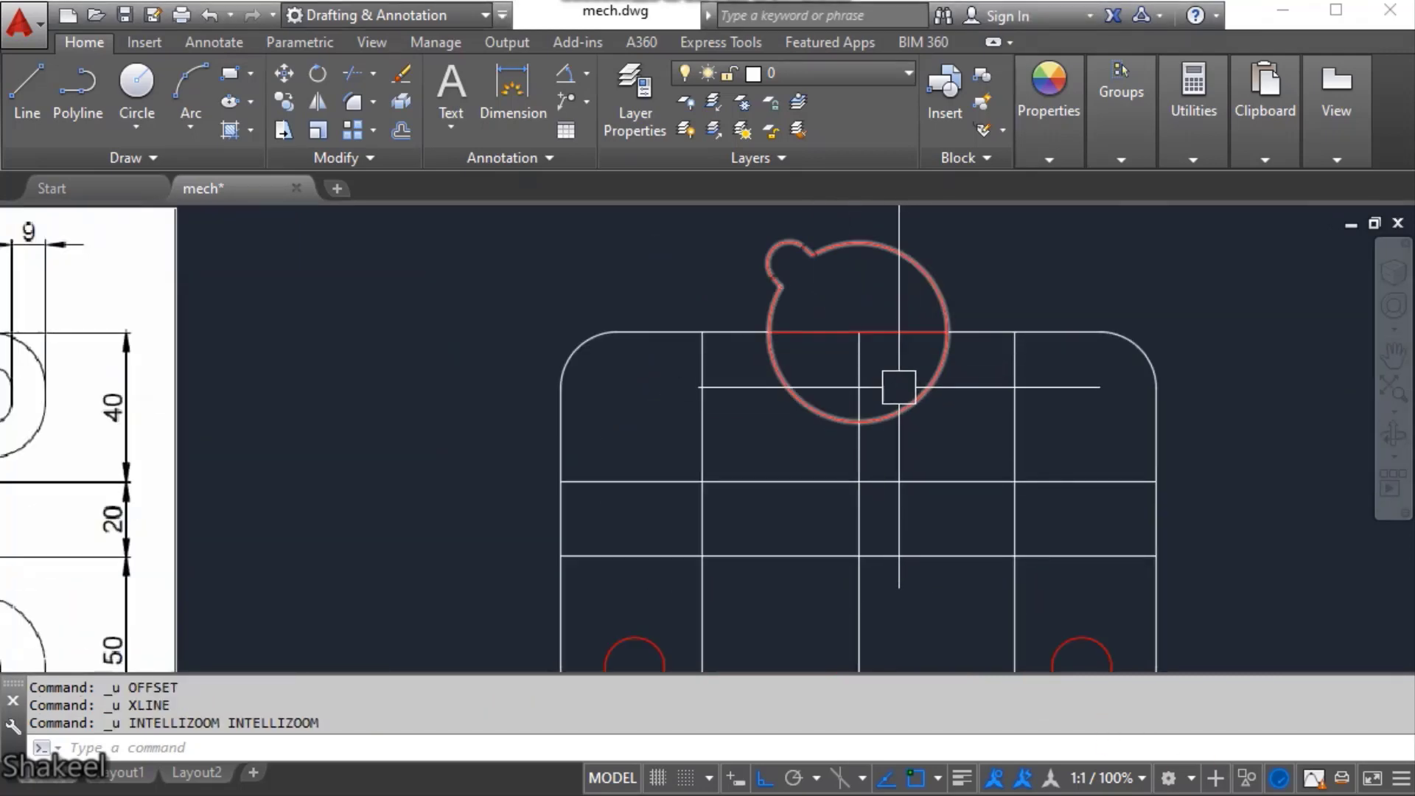
- Examine the upper-right slotted hole and its surrounding edge dimensions in the reference drawing
scroll(622, 385, "down", 4)
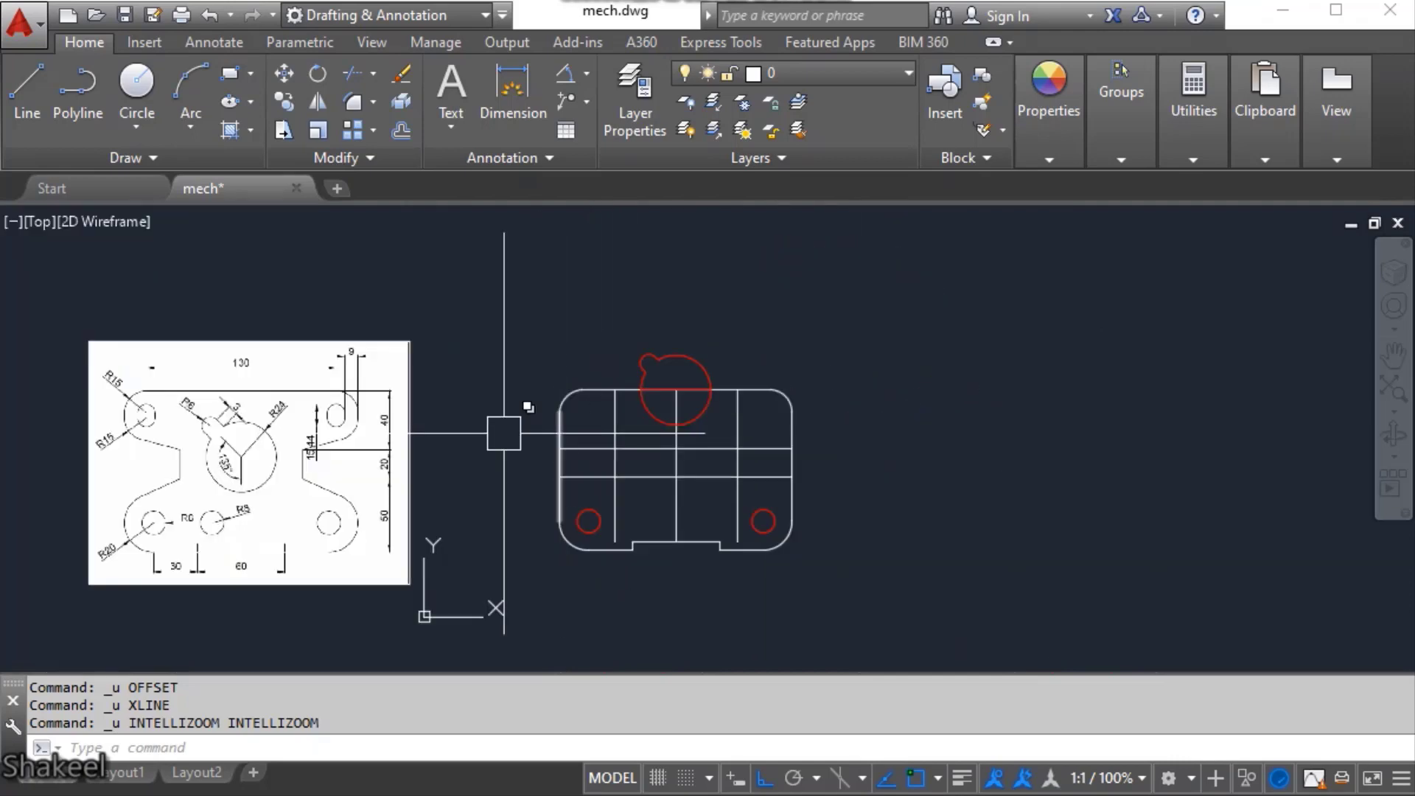
middle_click_drag(498, 435, 626, 412)
scroll(627, 413, "up", 9)
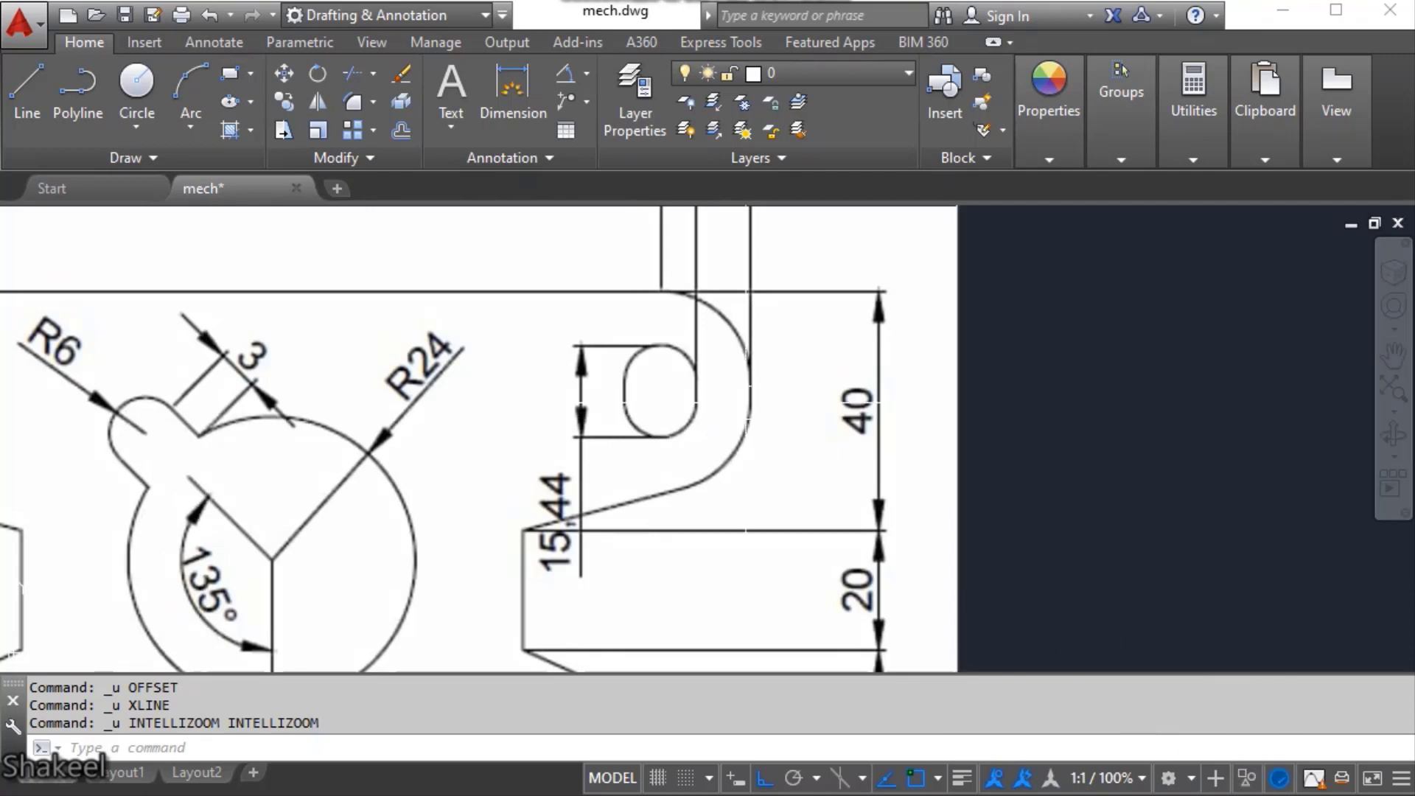
scroll(909, 442, "down", 7)
scroll(720, 410, "up", 7)
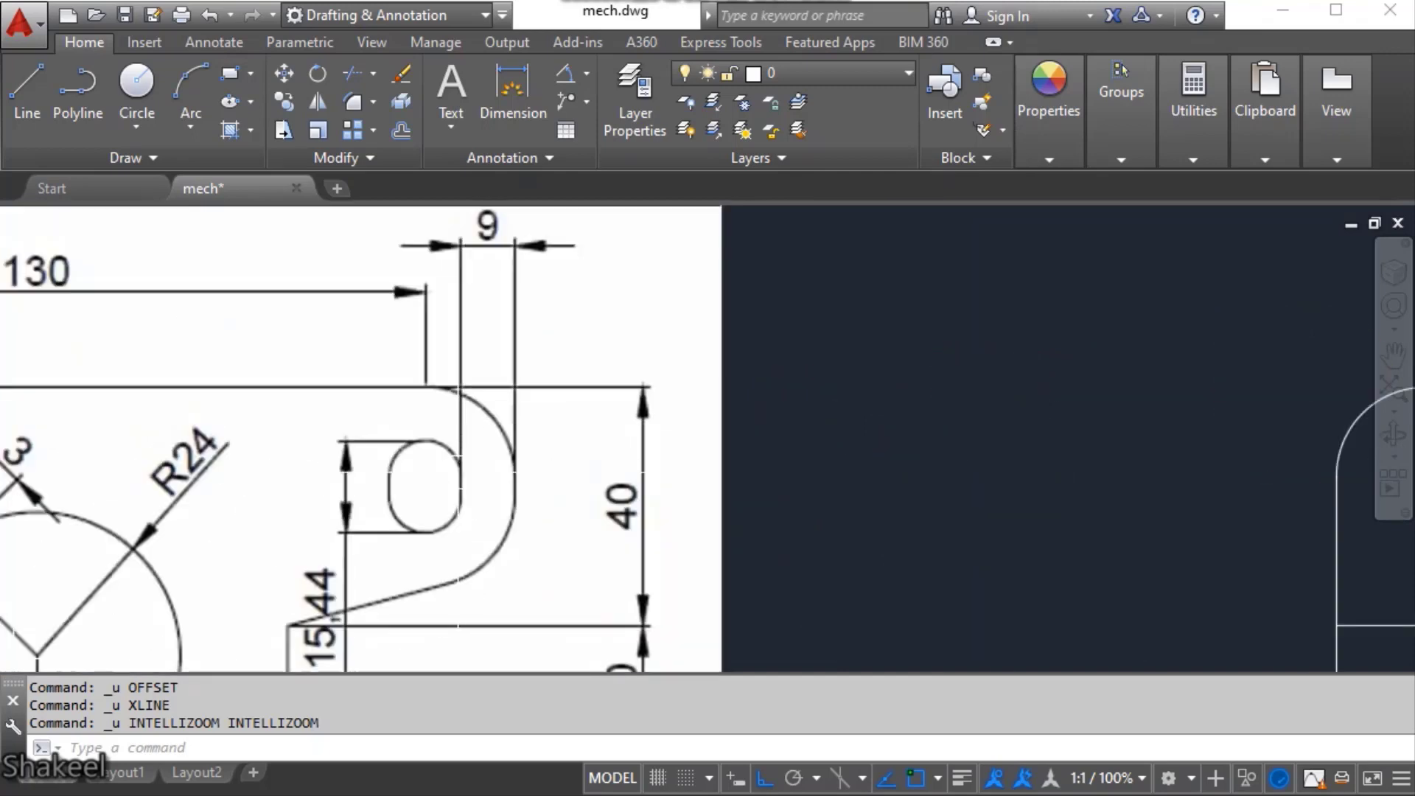
scroll(727, 428, "down", 6)
middle_click_drag(727, 427, 718, 412)
scroll(719, 476, "up", 10)
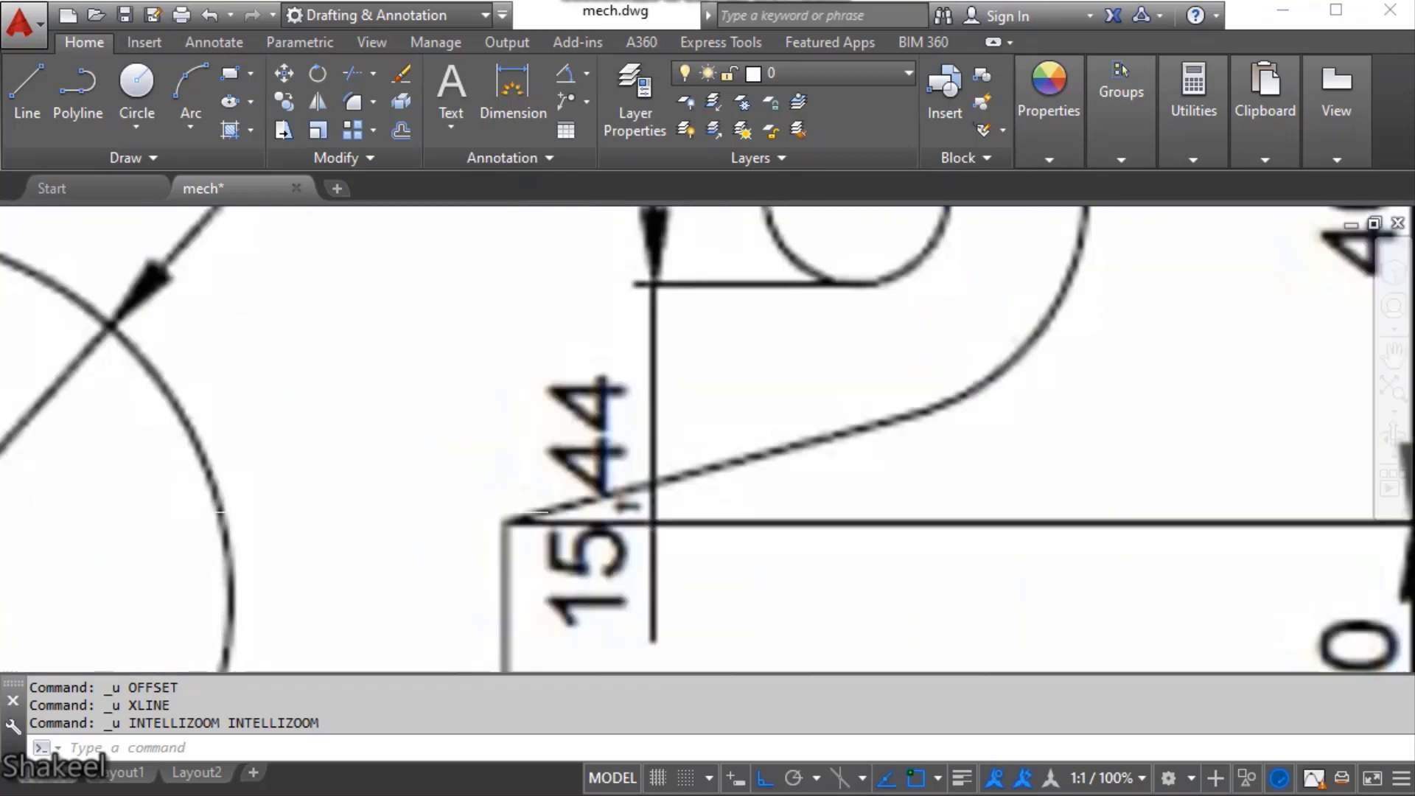
scroll(589, 480, "down", 3)
middle_click_drag(928, 450, 741, 556)
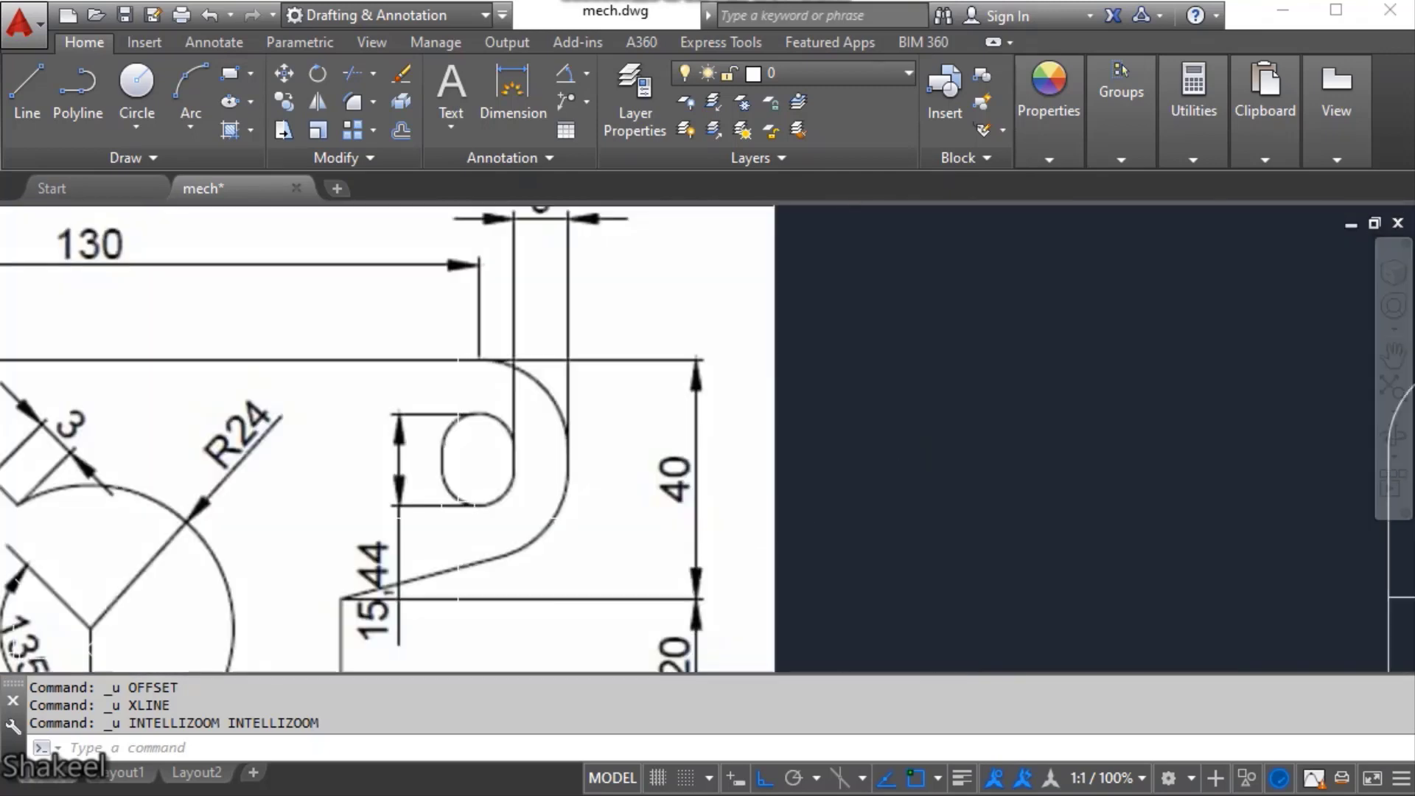
key("Escape")
scroll(720, 433, "down", 6)
scroll(723, 465, "up", 2)
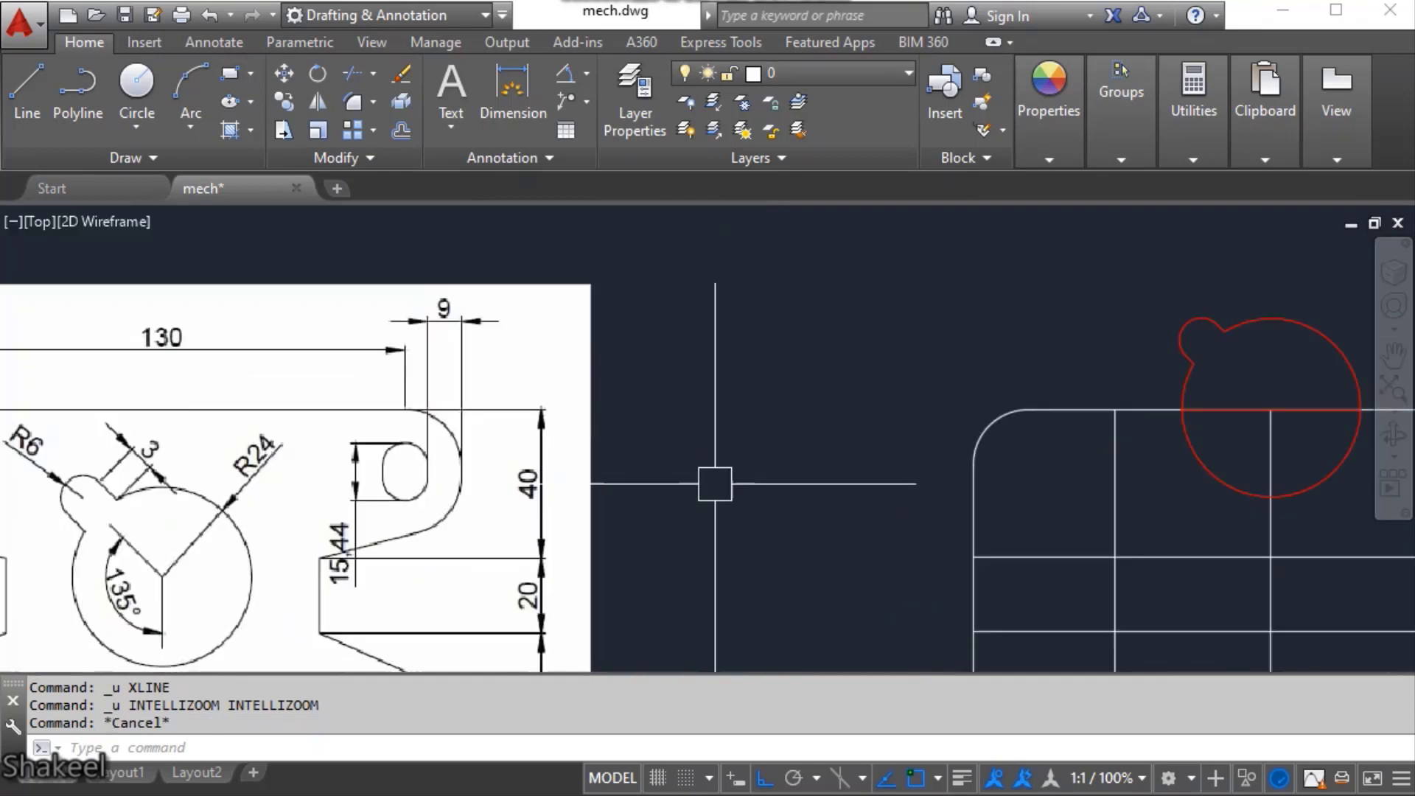
- Draw a circle of radius 6 in the empty space between the reference image and the plate
scroll(746, 478, "up", 2)
type("c")
key("Return")
left_click(732, 430)
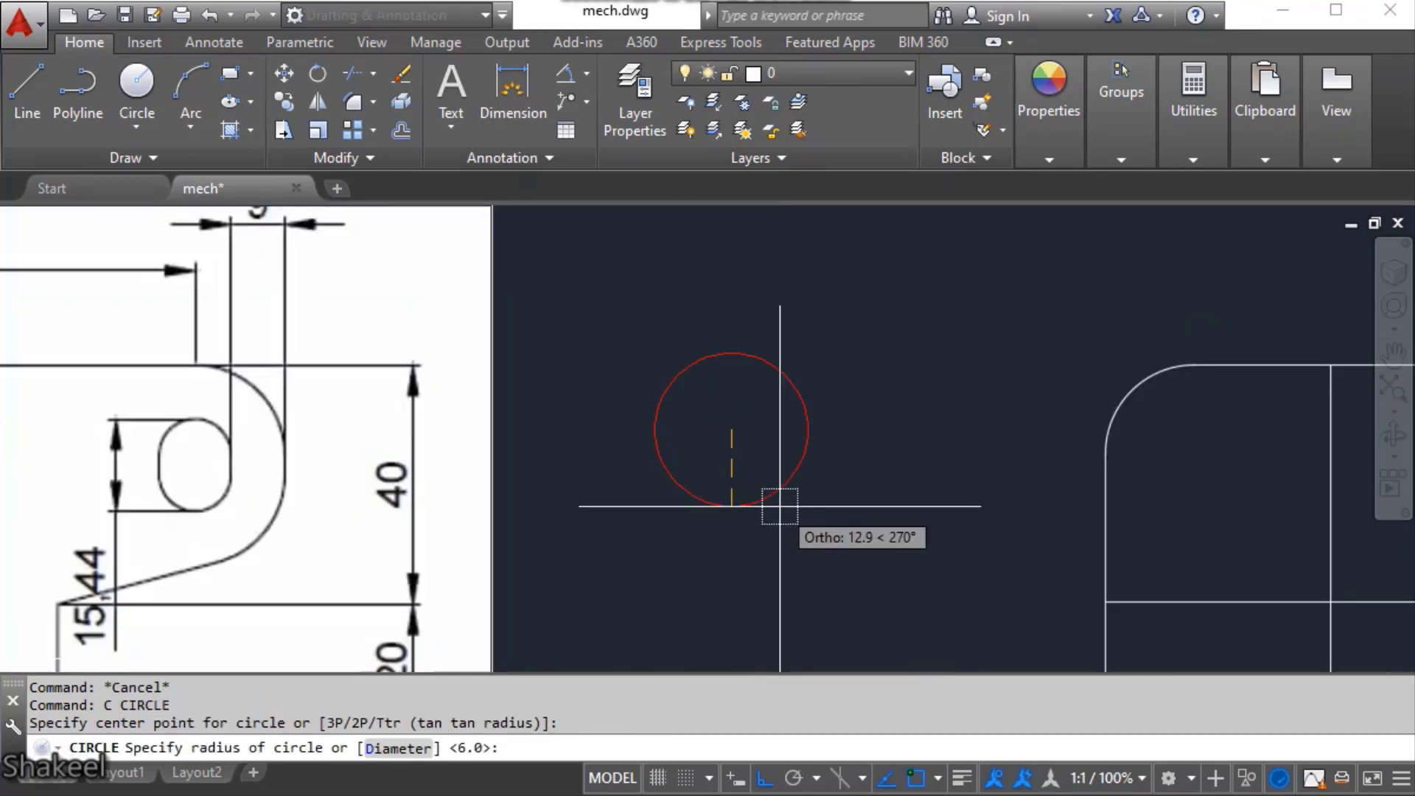
type("6")
key("Return")
key("Escape")
key("Escape")
left_click(731, 465)
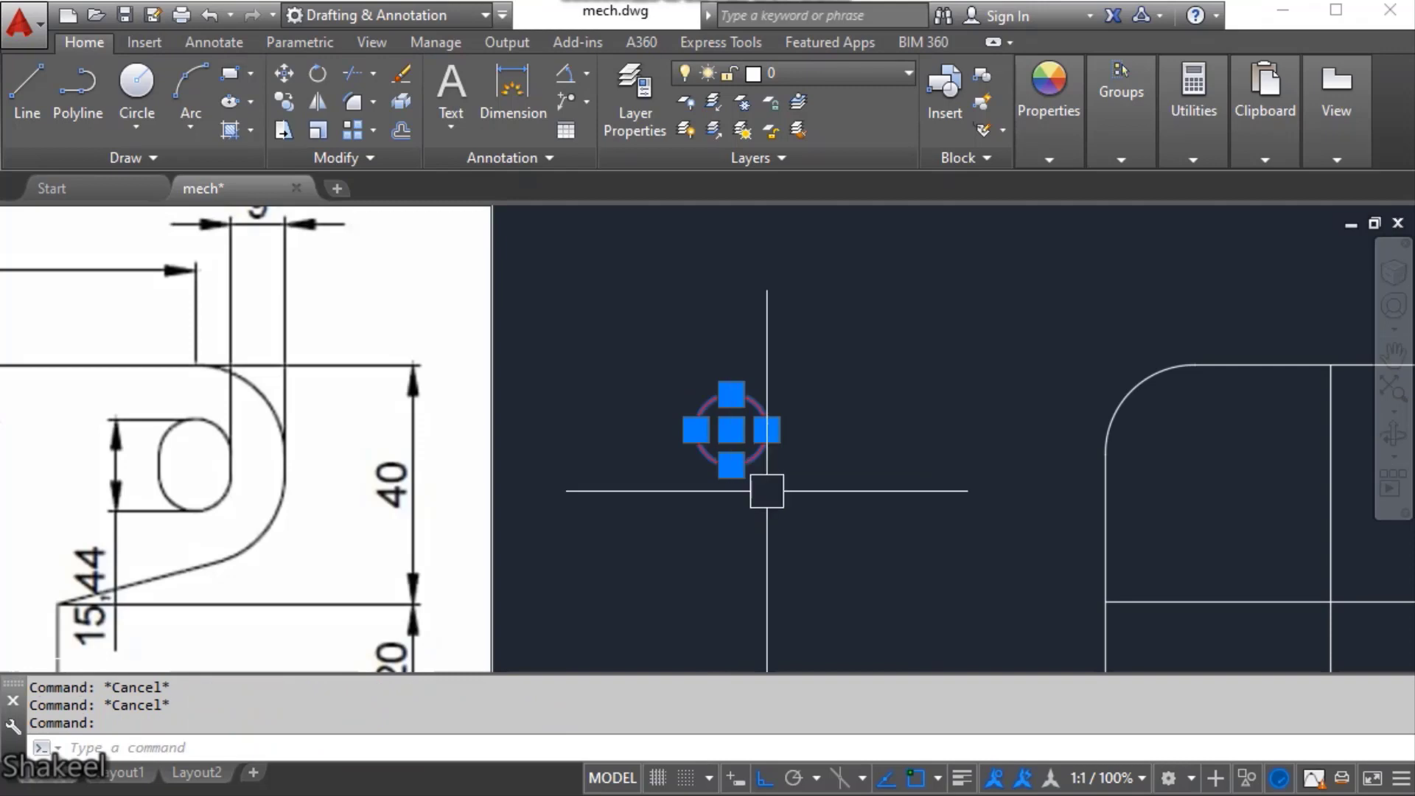
type("co")
key("Return")
scroll(753, 395, "up", 4)
key("Escape")
- Draw a horizontal construction line through the top quadrant of the radius 6 circle
type("XL")
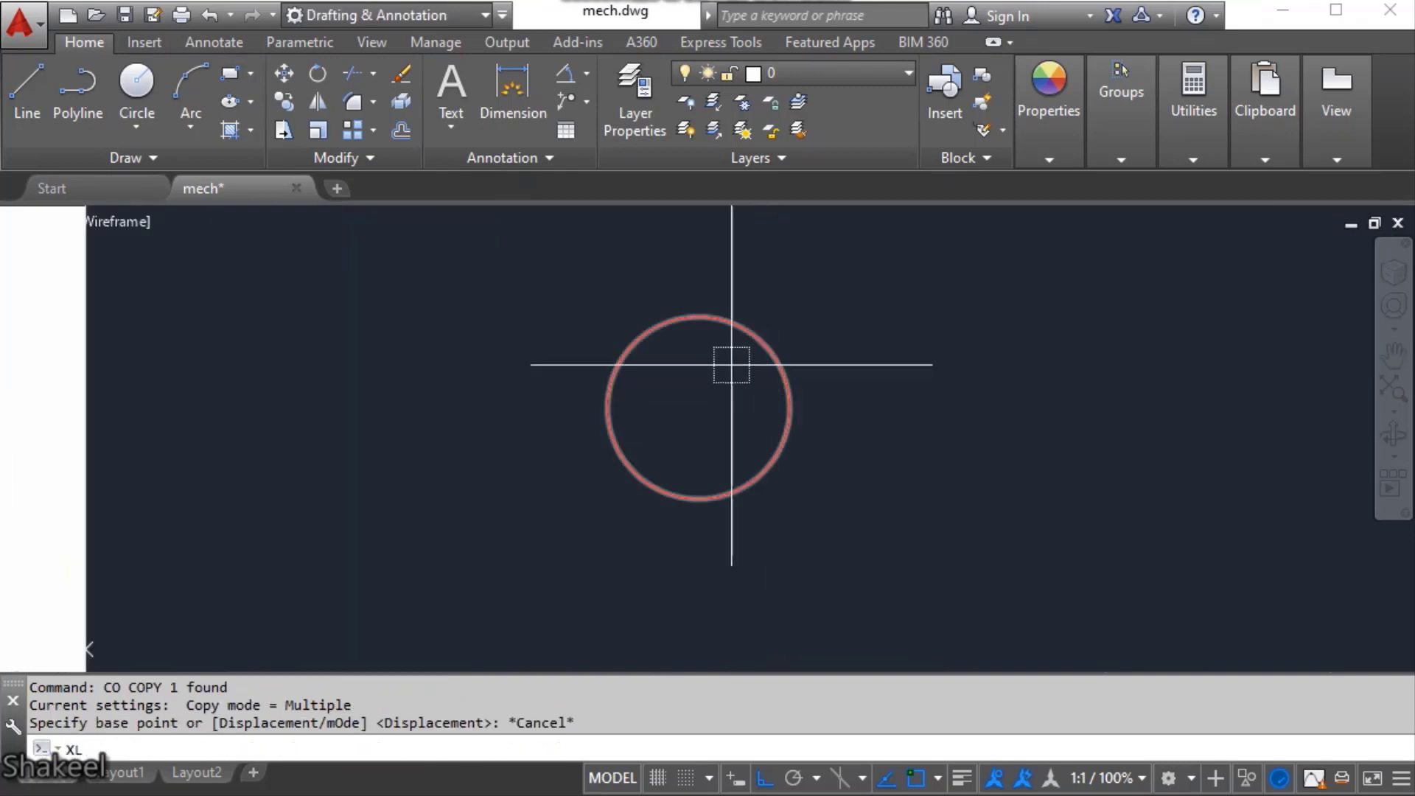
key("Return")
left_click(697, 316)
left_click(848, 324)
key("Escape")
key("Escape")
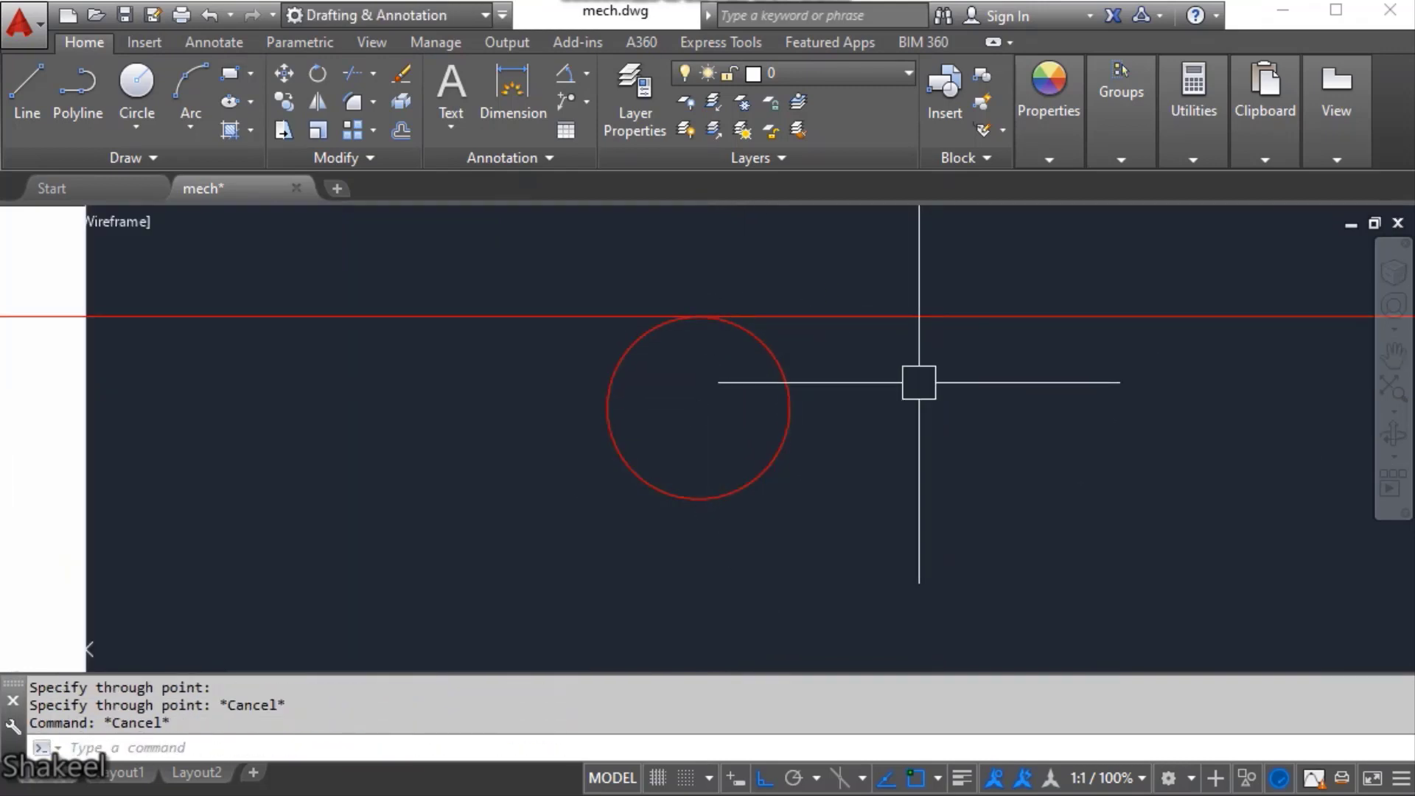
- Offset the horizontal construction line 15.44 downward past the circle
type("o")
key("Return")
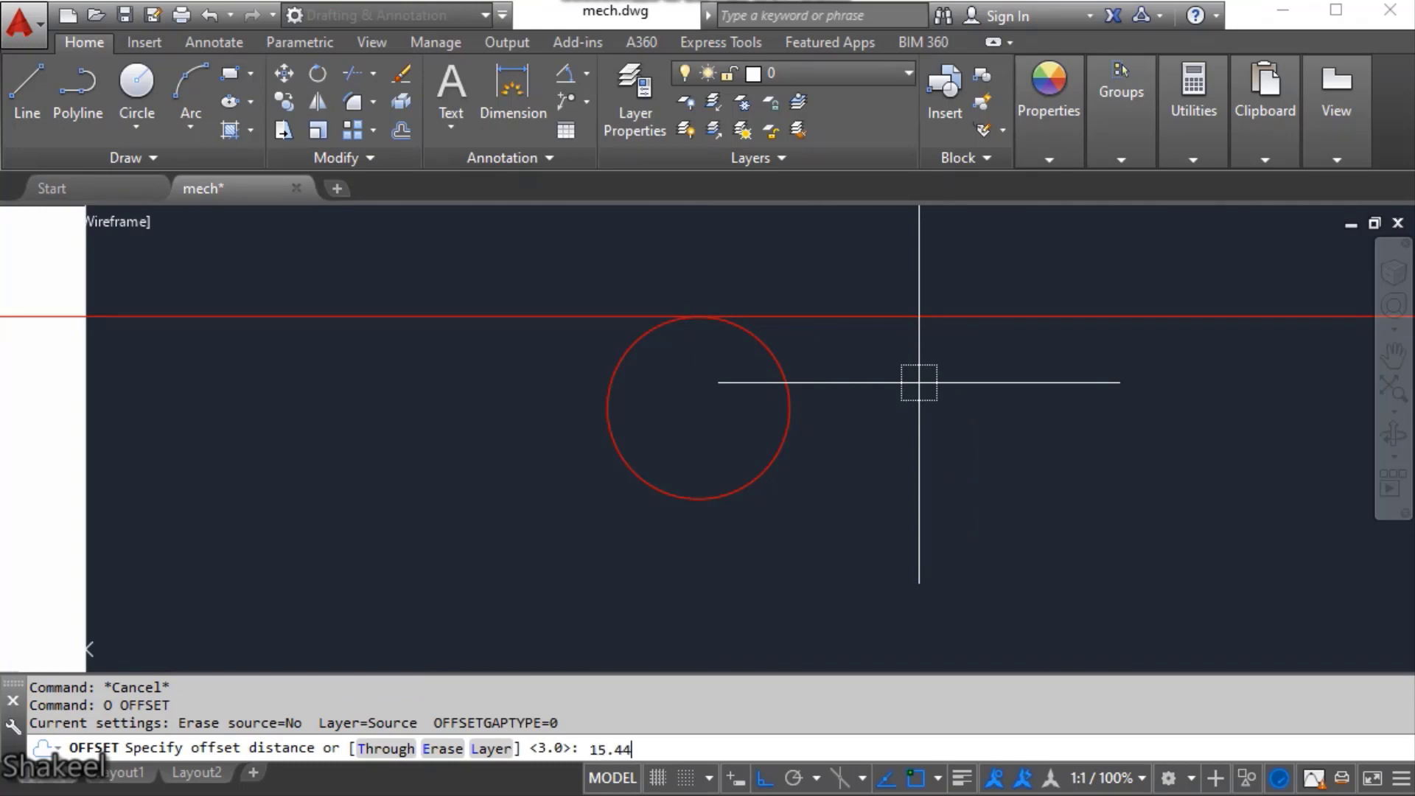
key("Return")
scroll(899, 418, "down", 2)
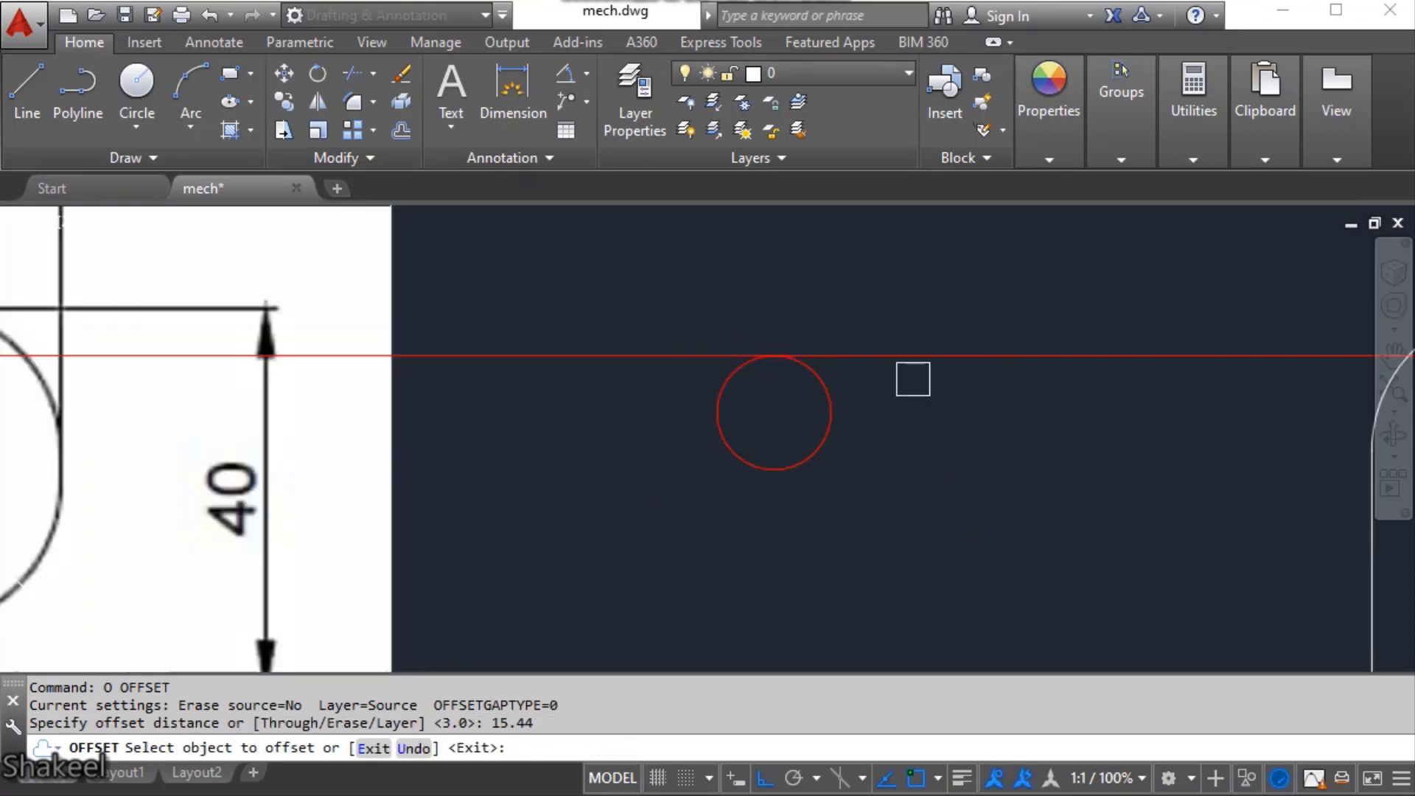
left_click(913, 356)
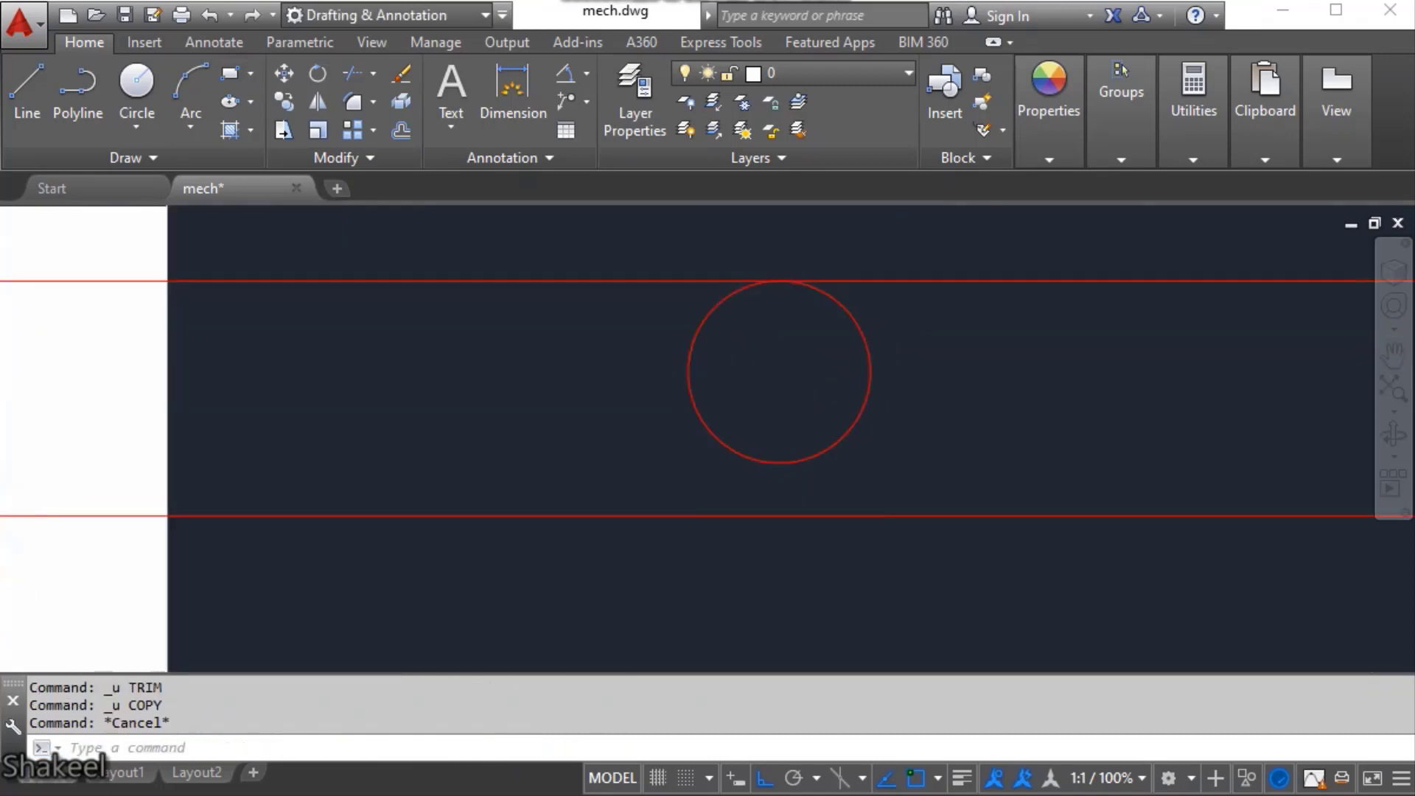
- Copy the circle straight down from its bottom quadrant so the copy rests on the lower construction line
left_click(845, 426)
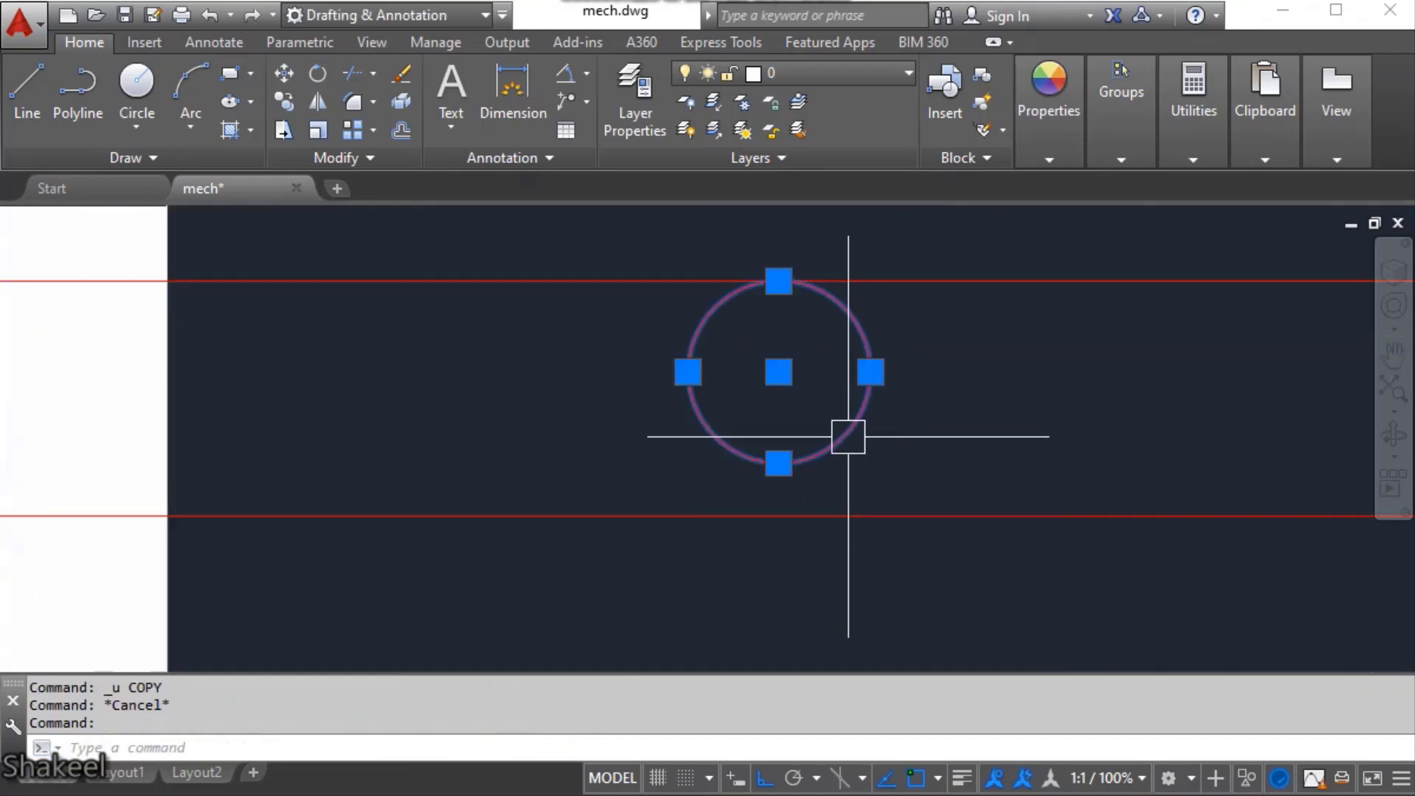
key("Return")
left_click(778, 464)
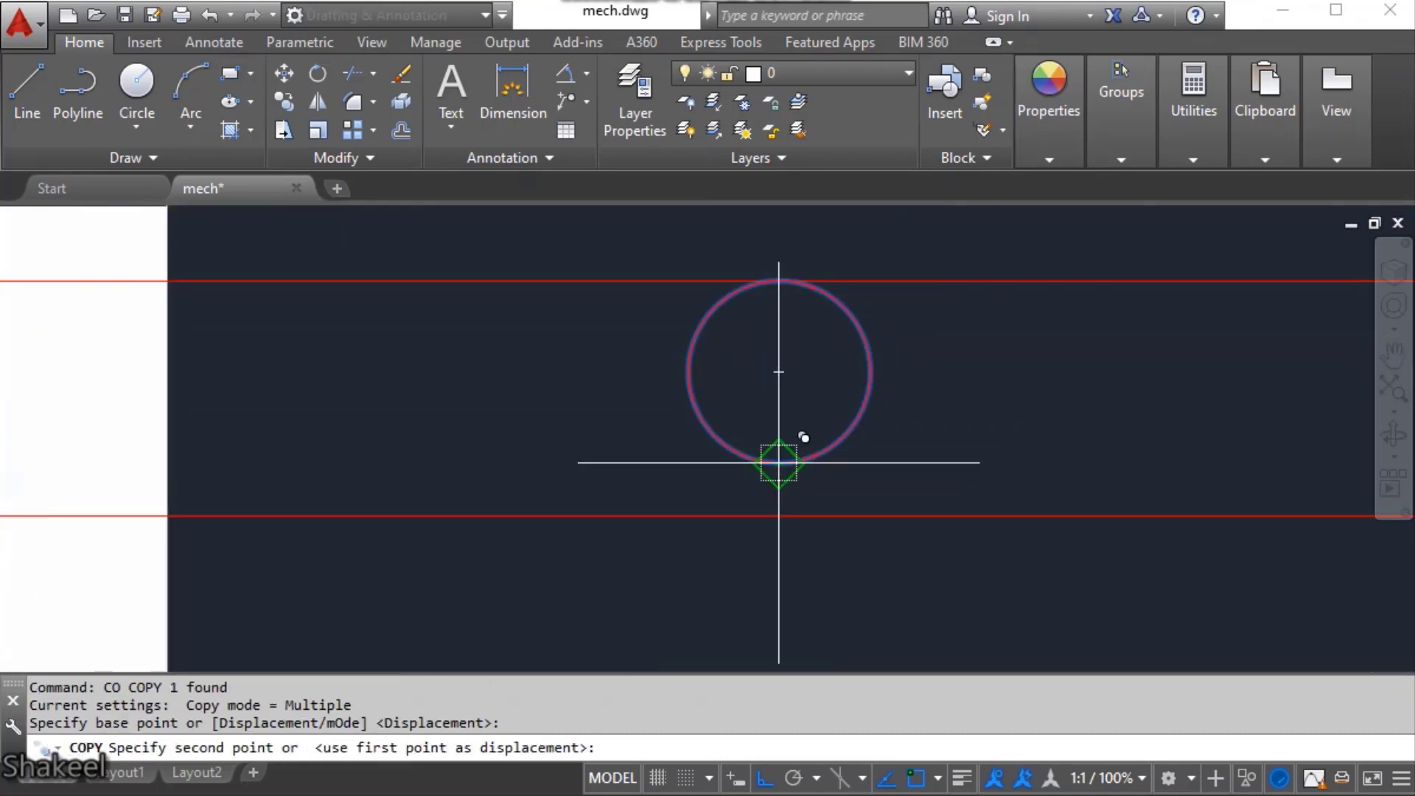
left_click(778, 516)
key("Escape")
key("Escape")
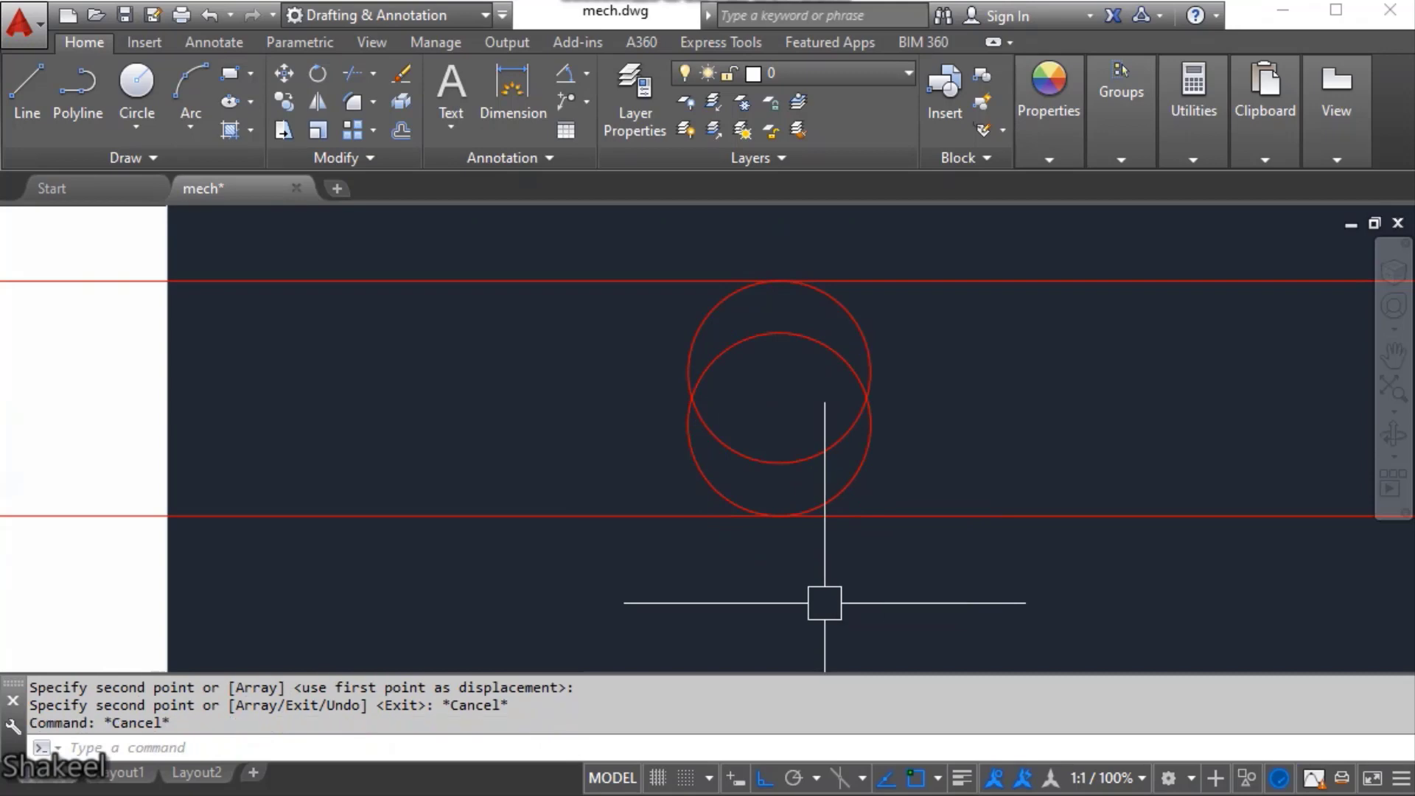
key("Escape")
key("Escape")
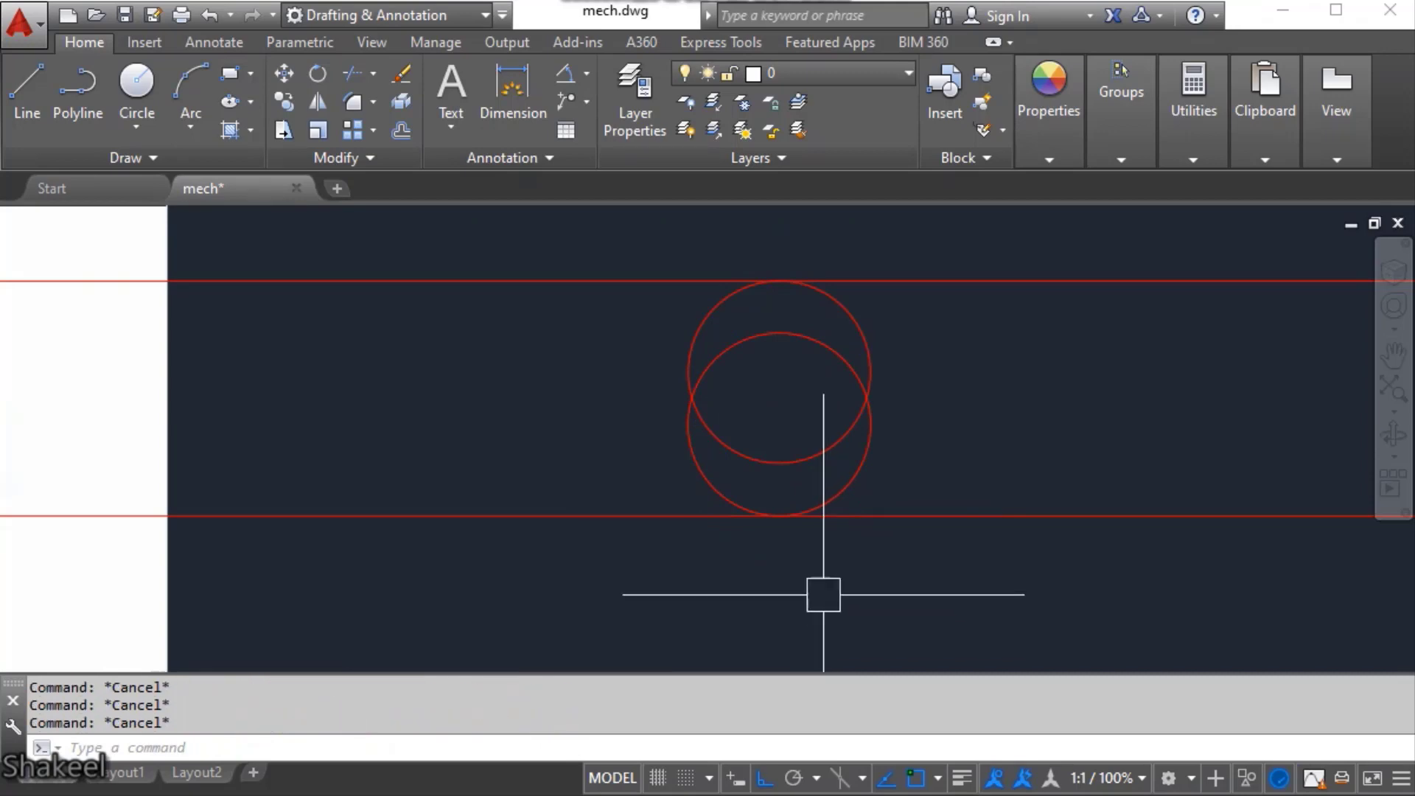
- Draw a vertical line joining the right quadrants of the two overlapping circles
scroll(755, 401, "up", 3)
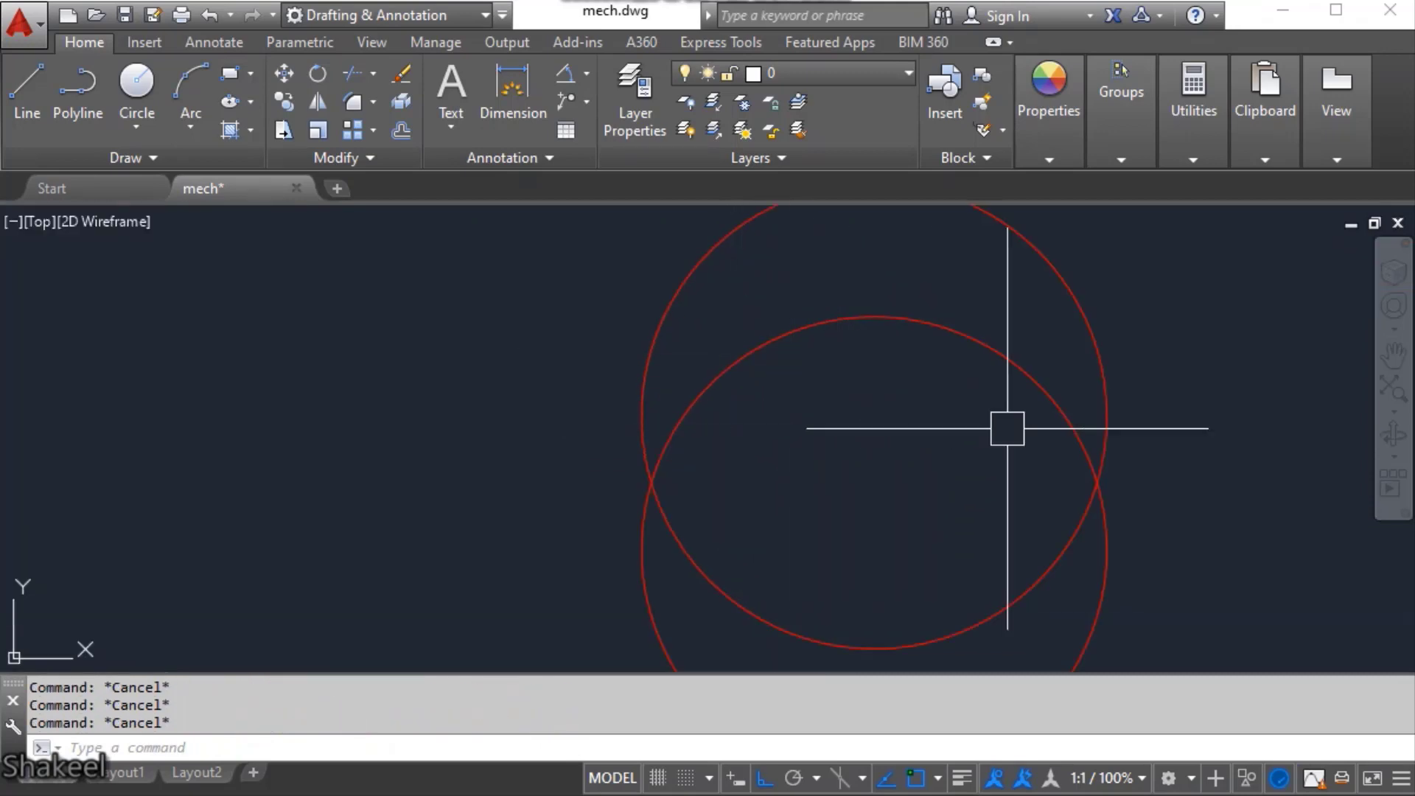
type("l")
key("Return")
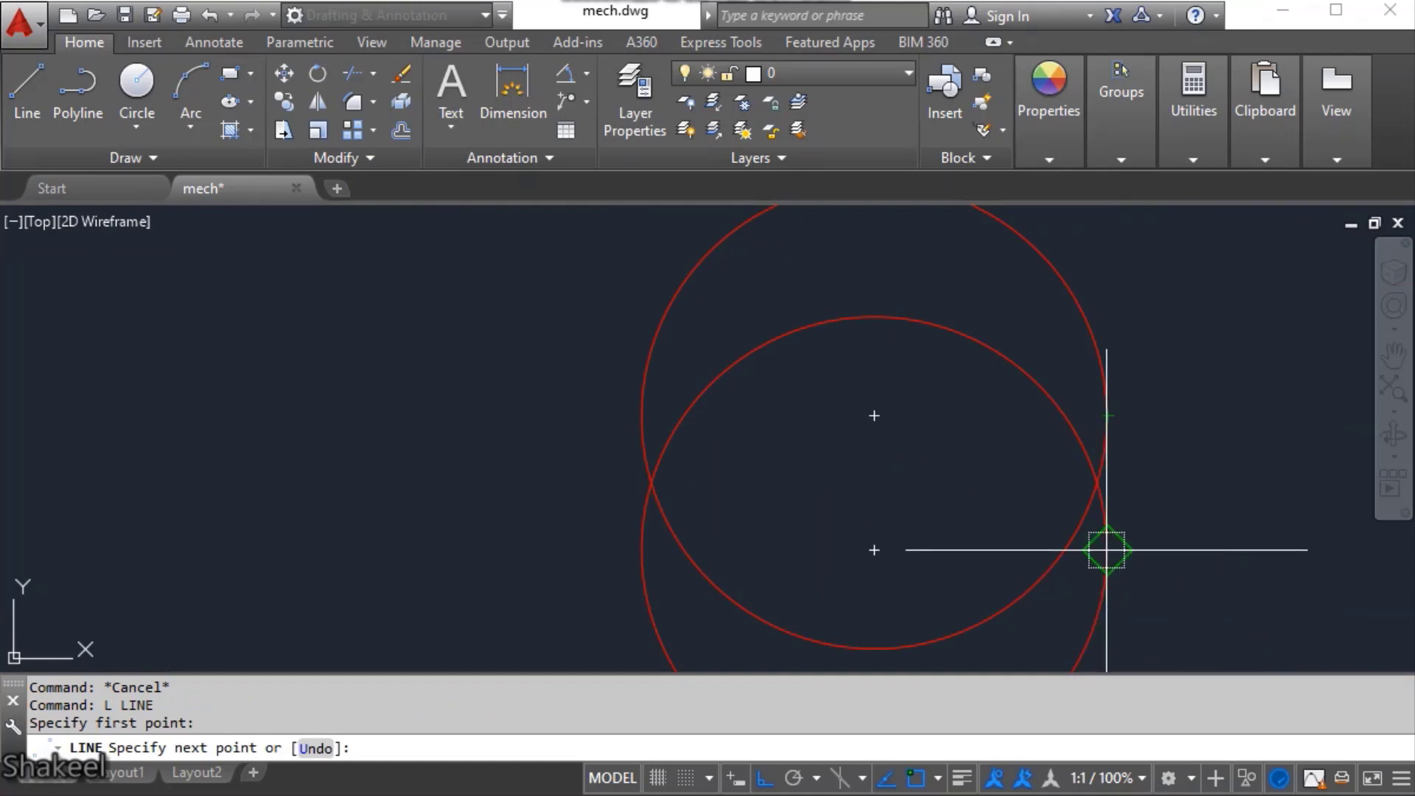
left_click(1107, 549)
key("Escape")
key("Escape")
- Draw a matching vertical line joining the left quadrants of the two circles
key("Return")
left_click(642, 550)
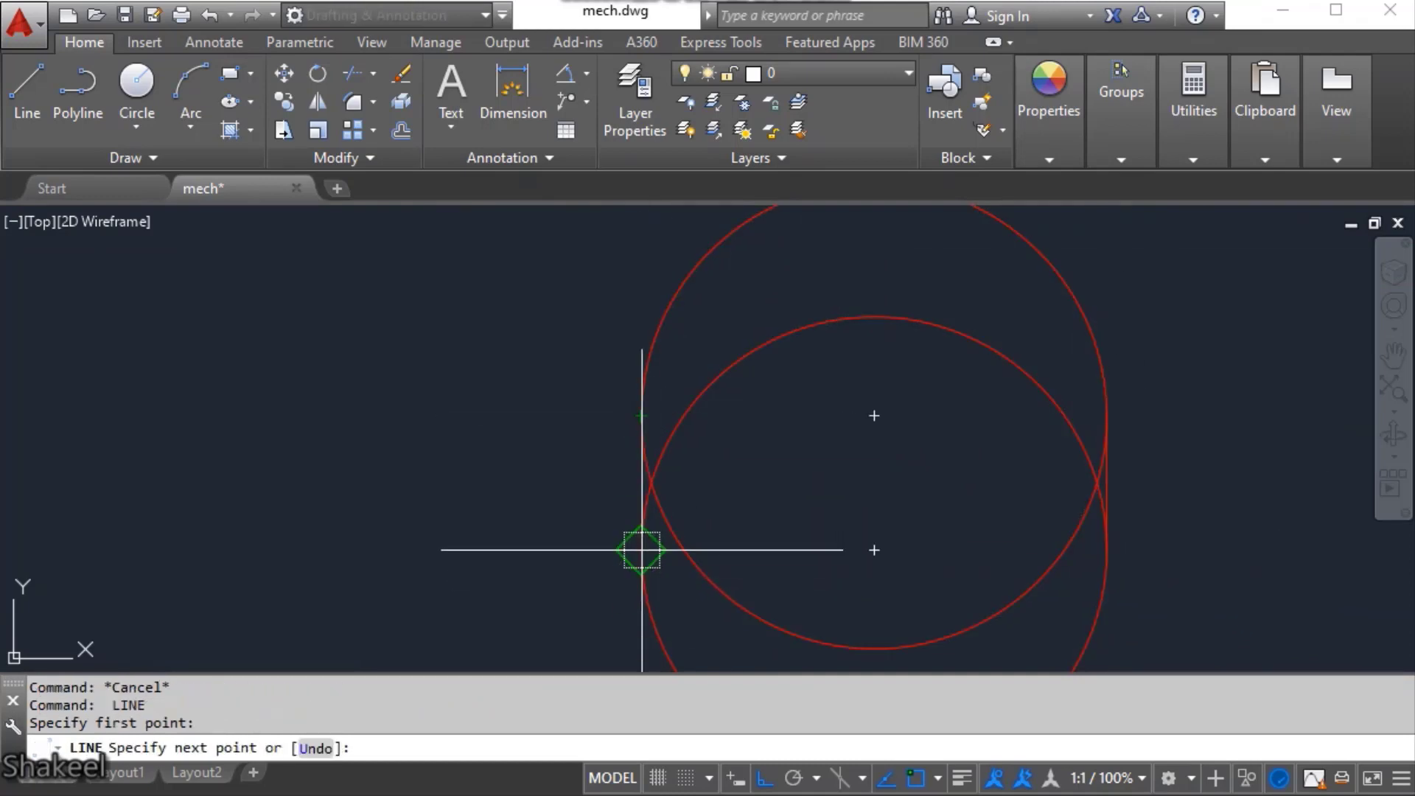
left_click(642, 550)
key("Escape")
key("Escape")
- Trim all inner arcs of the overlapping circles, leaving only the outer slot outline
scroll(801, 457, "down", 3)
middle_click_drag(864, 500, 808, 473)
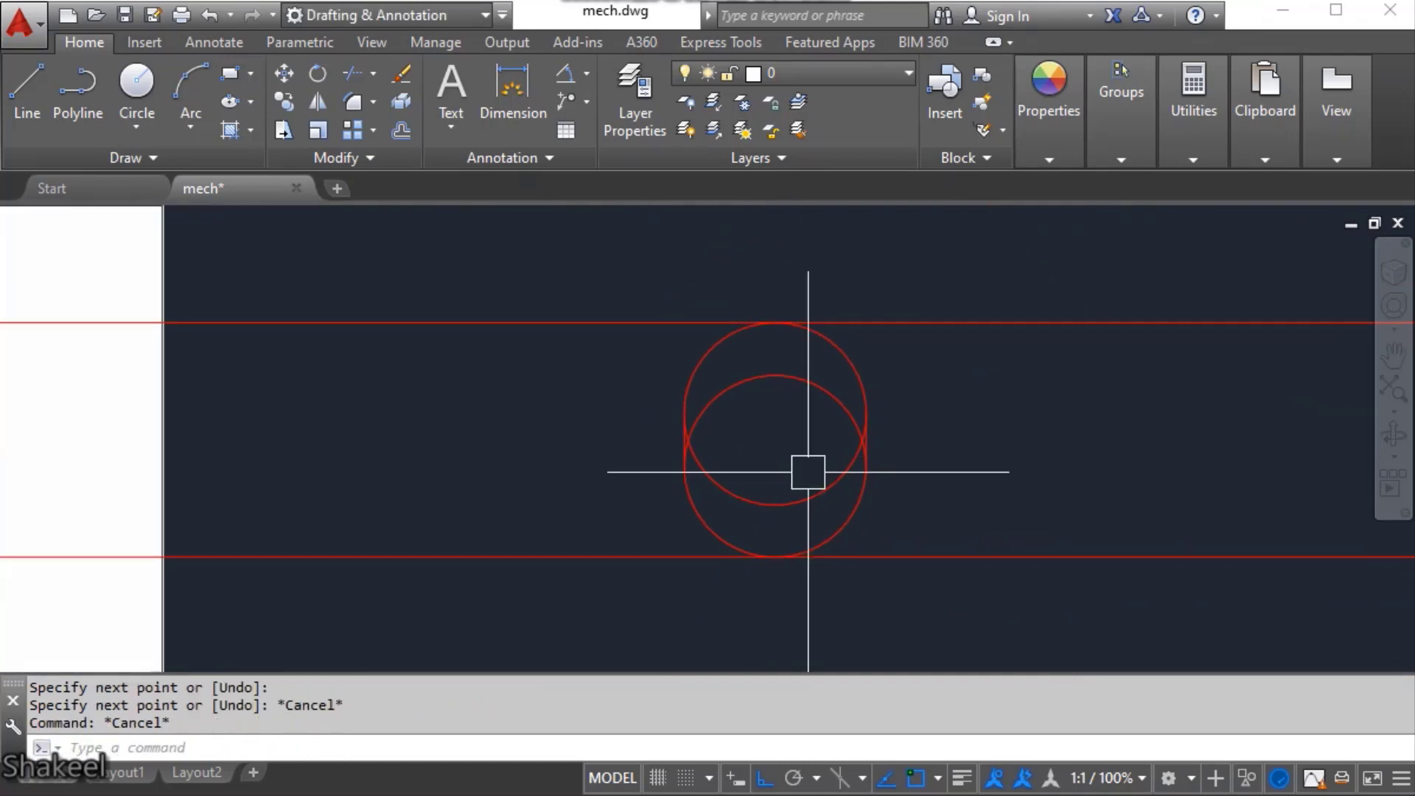
type("tr")
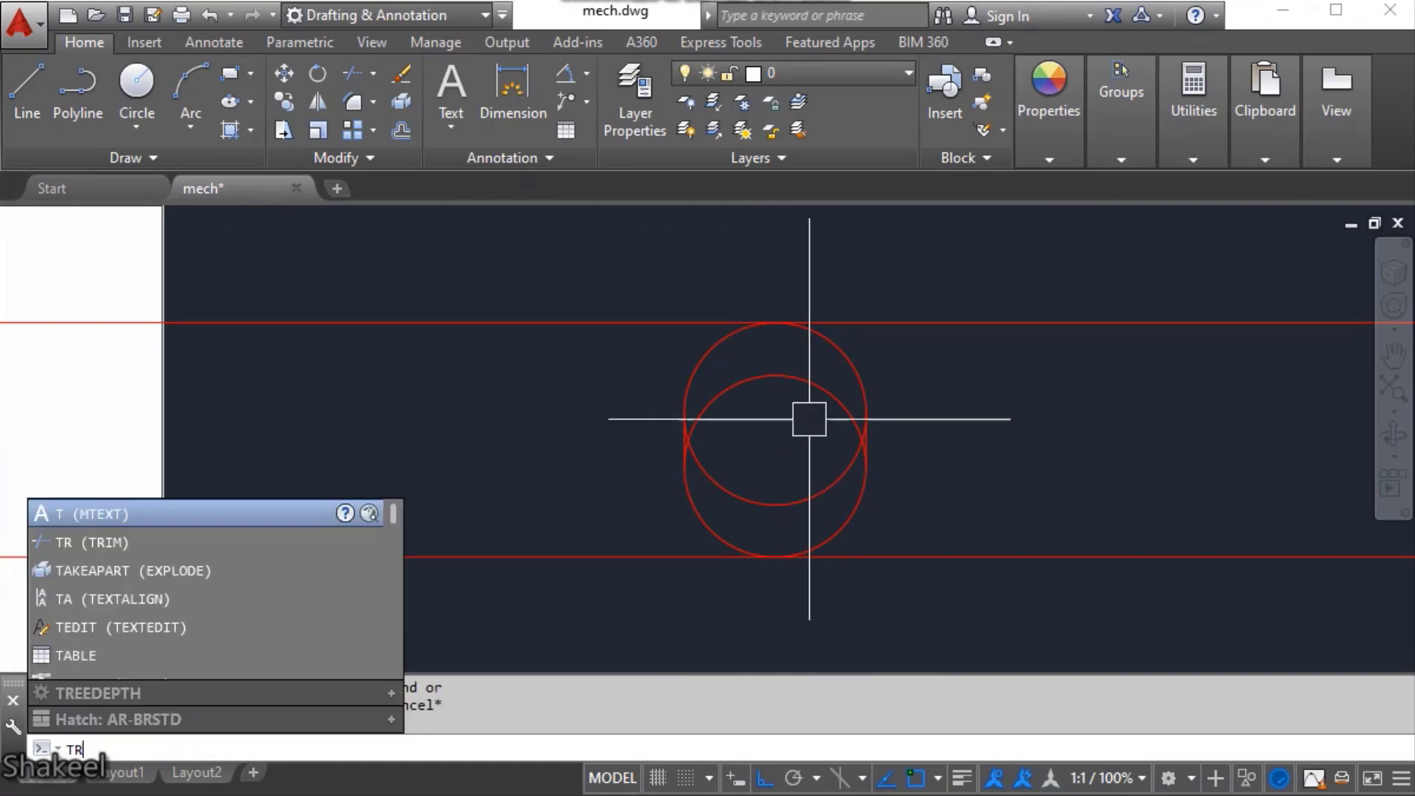
key("Return")
key("Return")
scroll(814, 493, "up", 10)
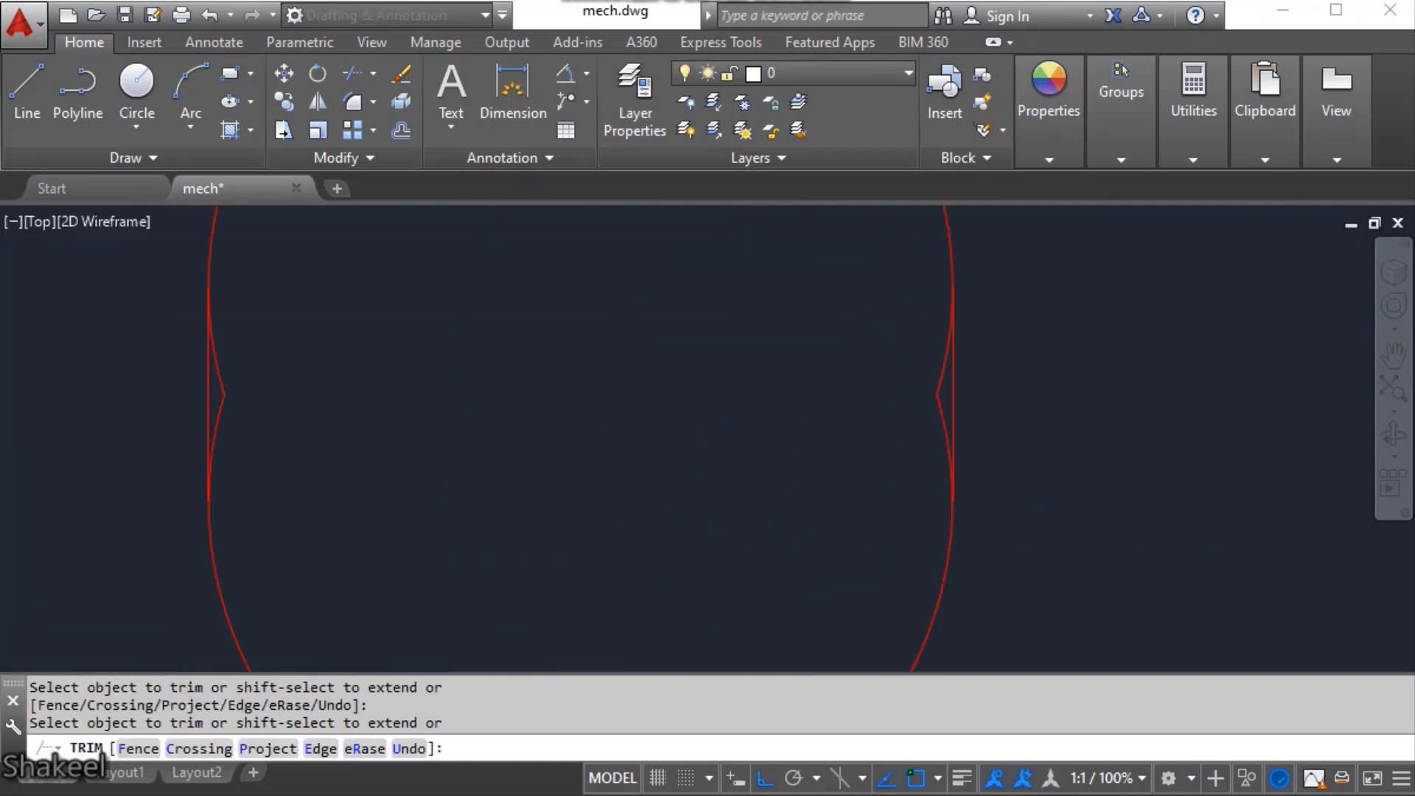
scroll(893, 410, "down", 5)
scroll(645, 393, "up", 5)
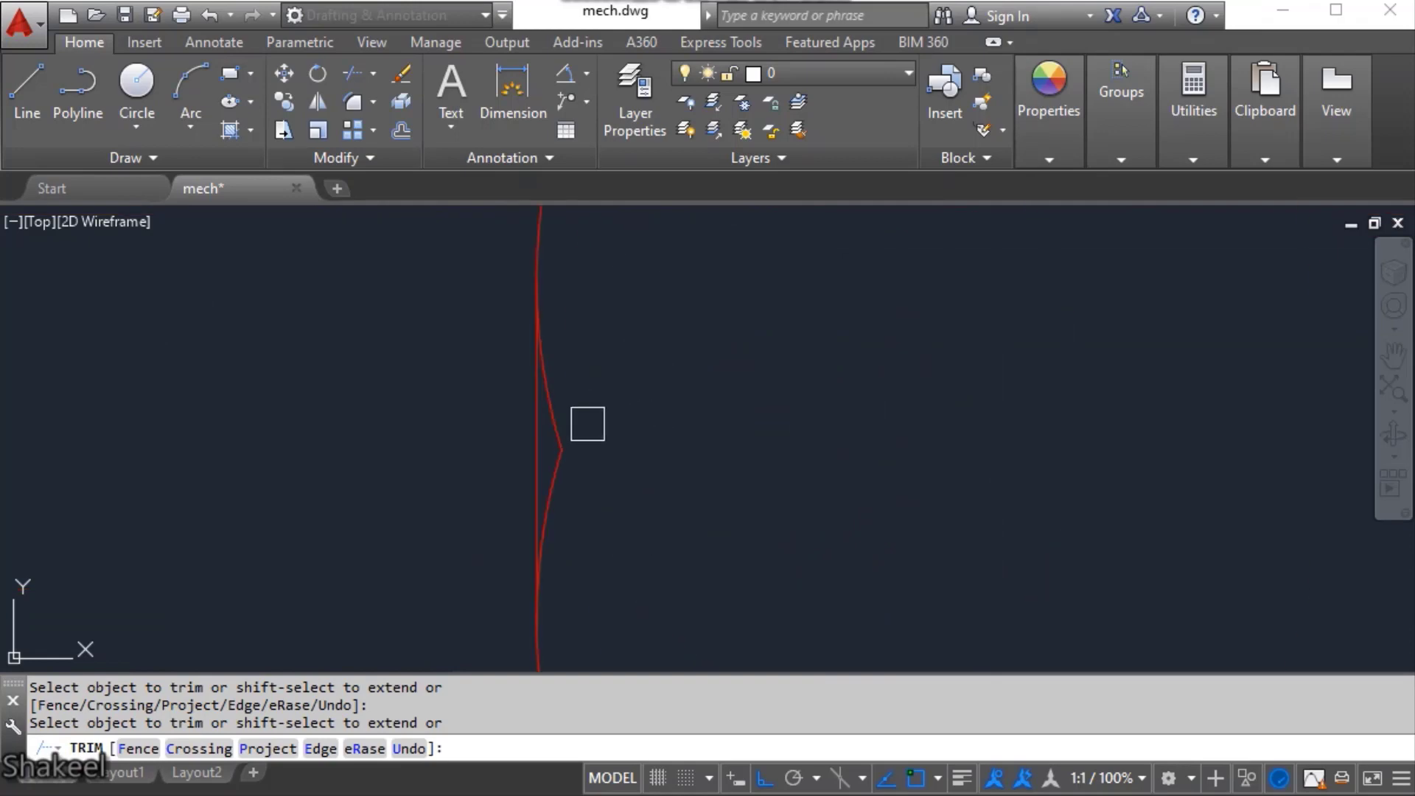
left_click(588, 423)
left_click(559, 476)
left_click(558, 477)
scroll(643, 468, "down", 8)
key("Escape")
scroll(759, 448, "down", 4)
key("Escape")
scroll(708, 424, "up", 4)
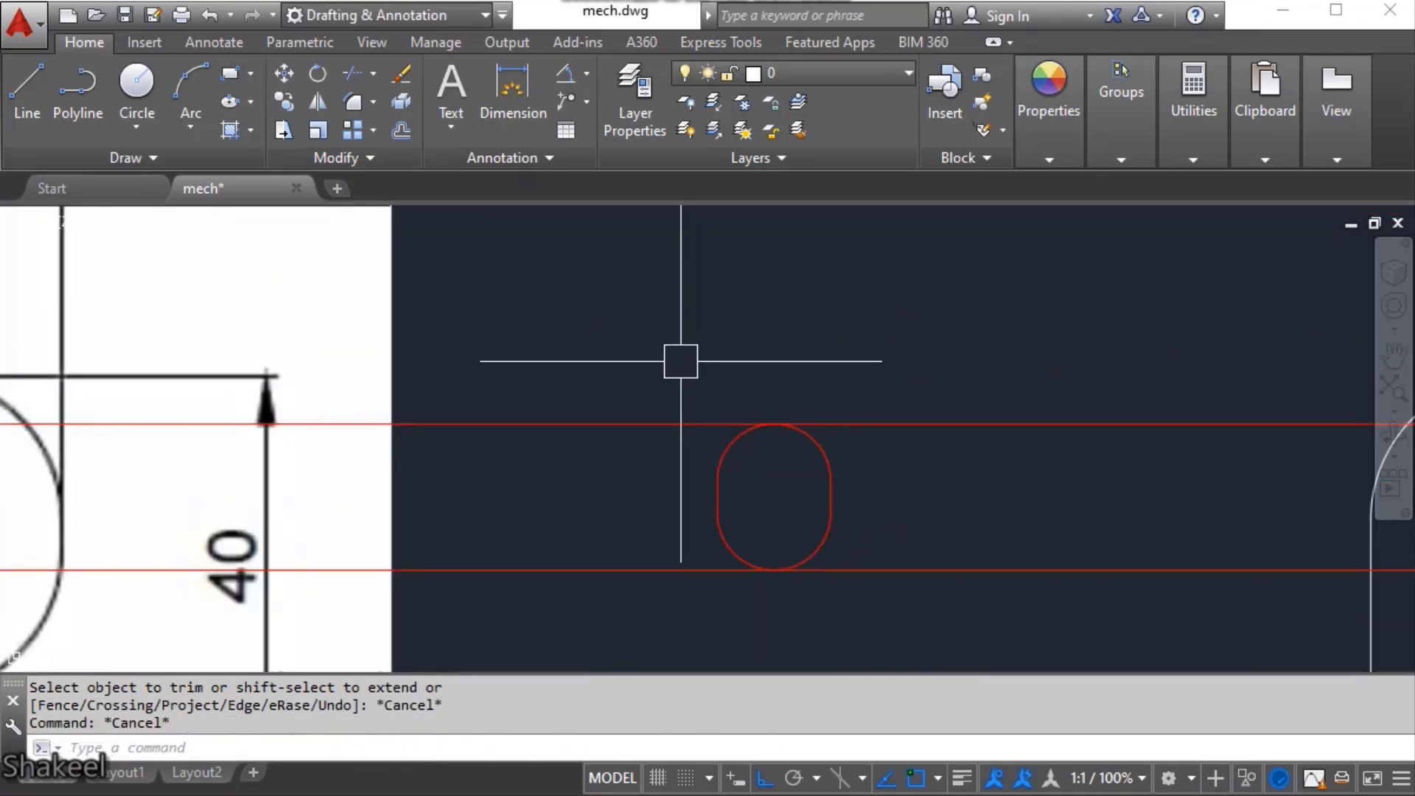
- Join the slot's two arcs and two side lines into a single polyline
scroll(714, 358, "down", 2)
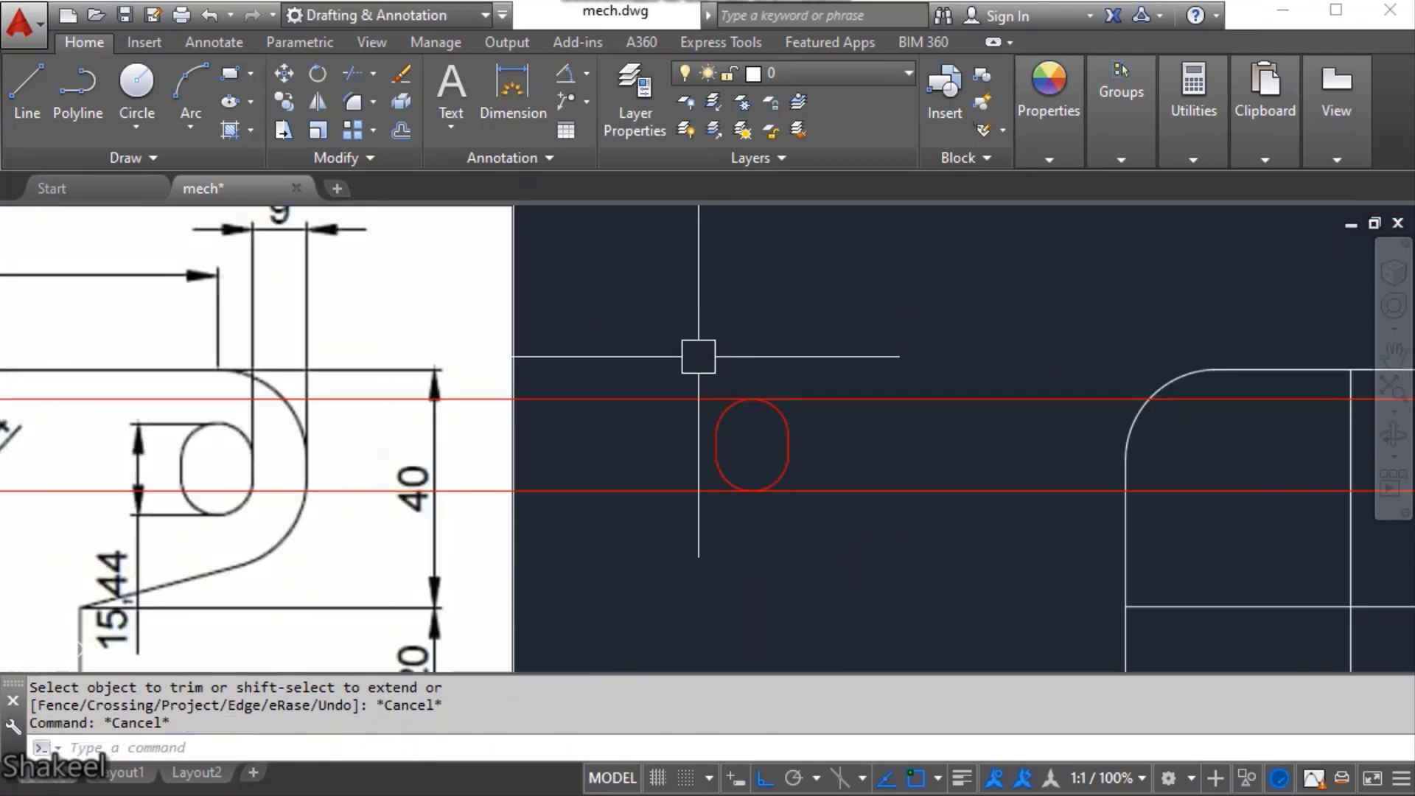
left_click_drag(698, 356, 837, 562)
scroll(371, 422, "down", 2)
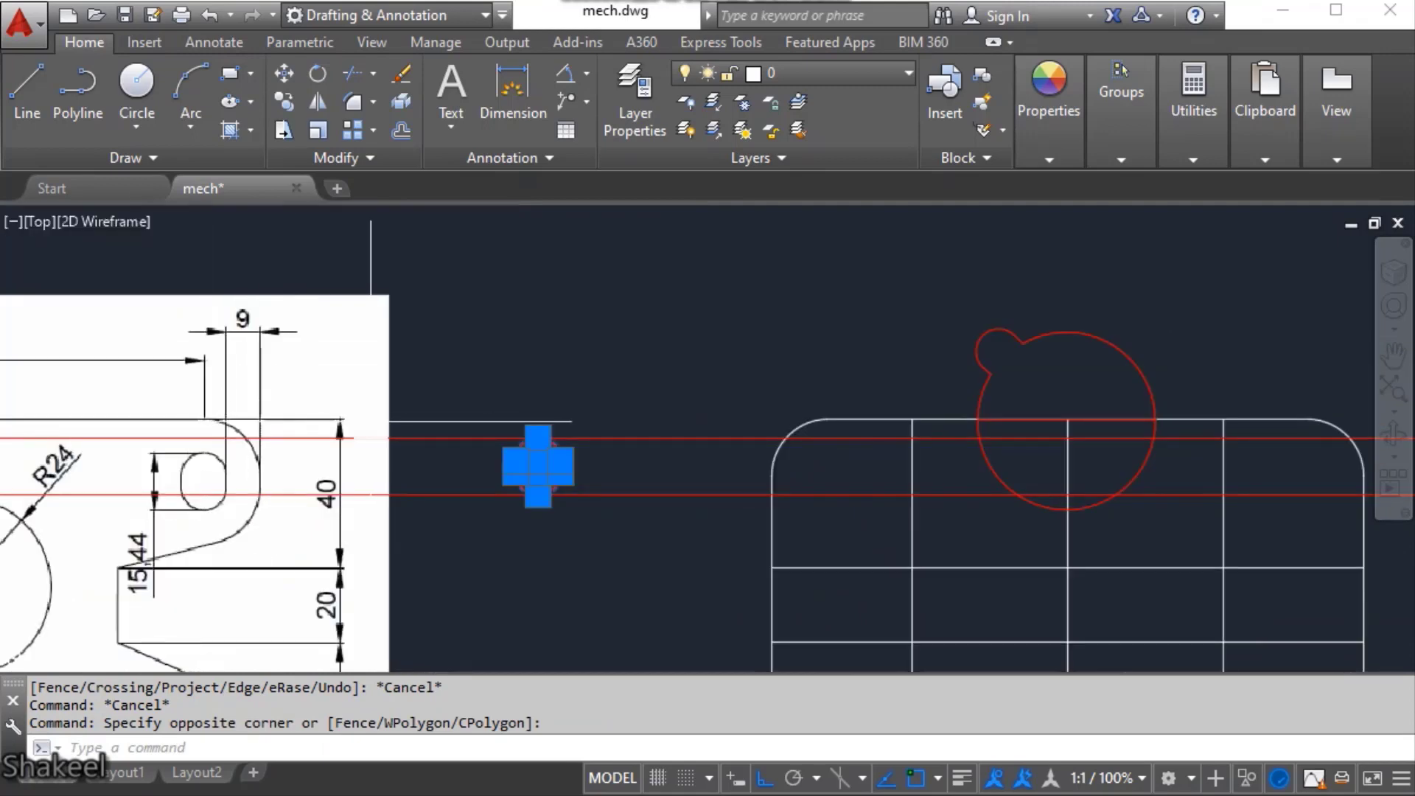
type("j")
key("Return")
scroll(512, 477, "up", 3)
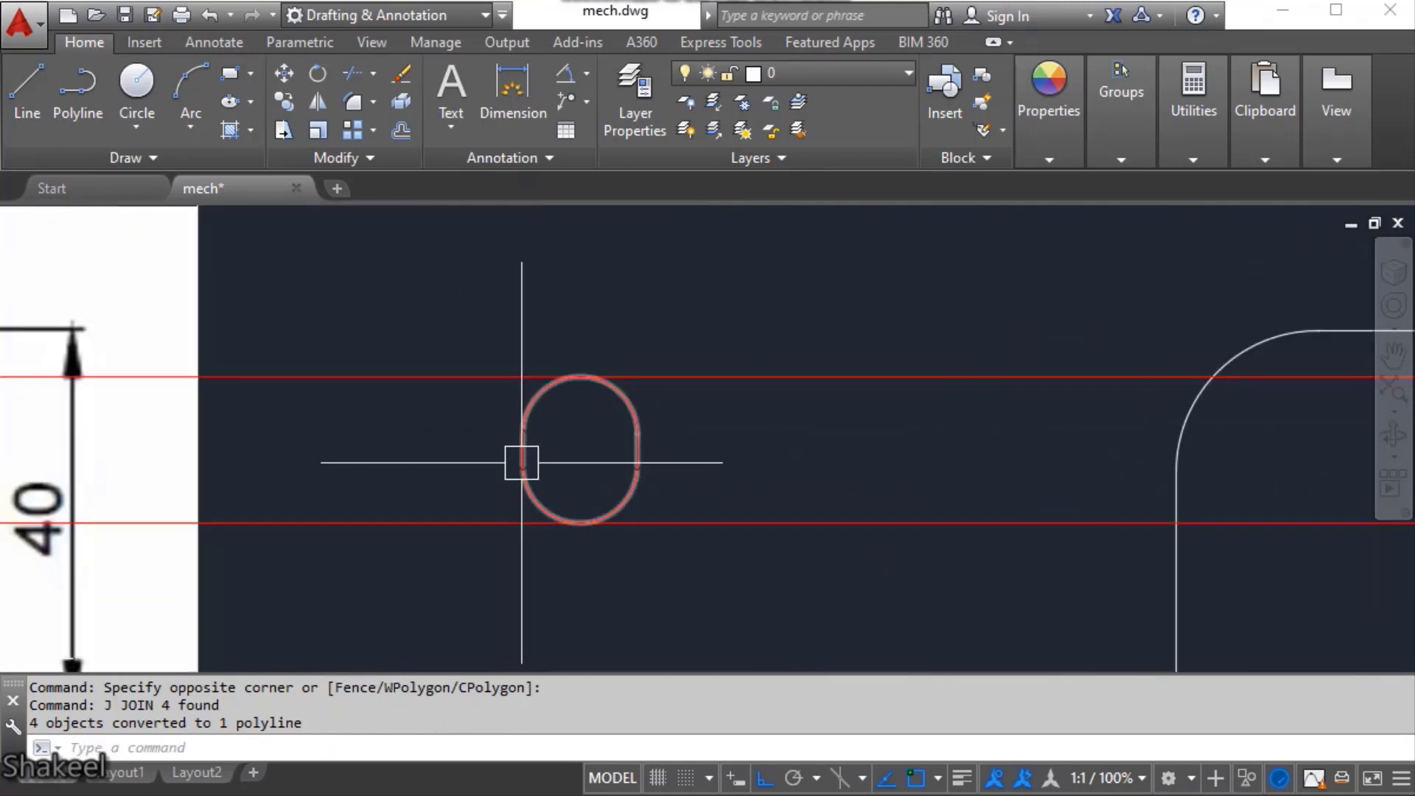
left_click(523, 465)
key("Escape")
key("Escape")
key("ctrl+z")
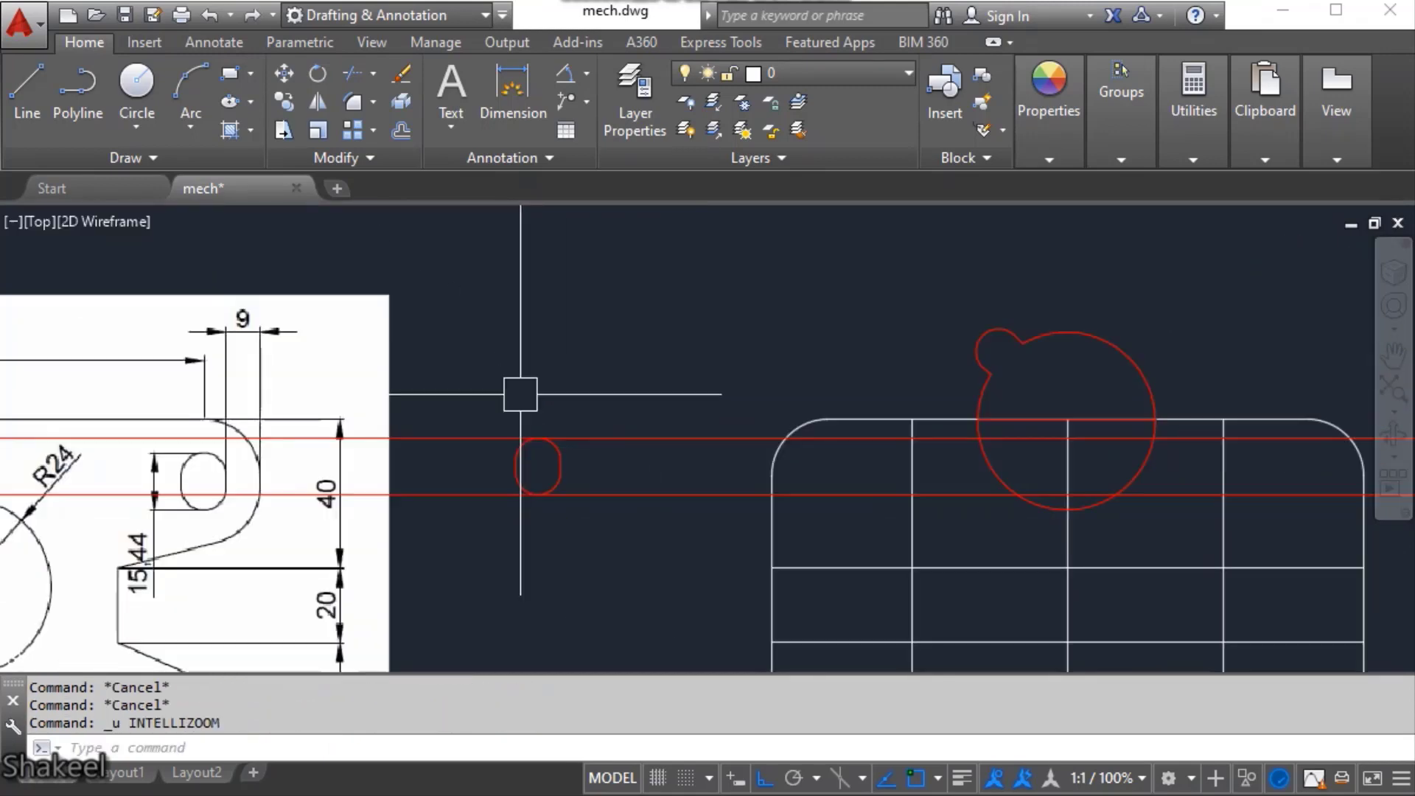
- Undo the last join and rejoin the slot's two arcs and two side lines into a single polyline
key("ctrl+z")
left_click_drag(500, 373, 600, 516)
scroll(532, 469, "up", 4)
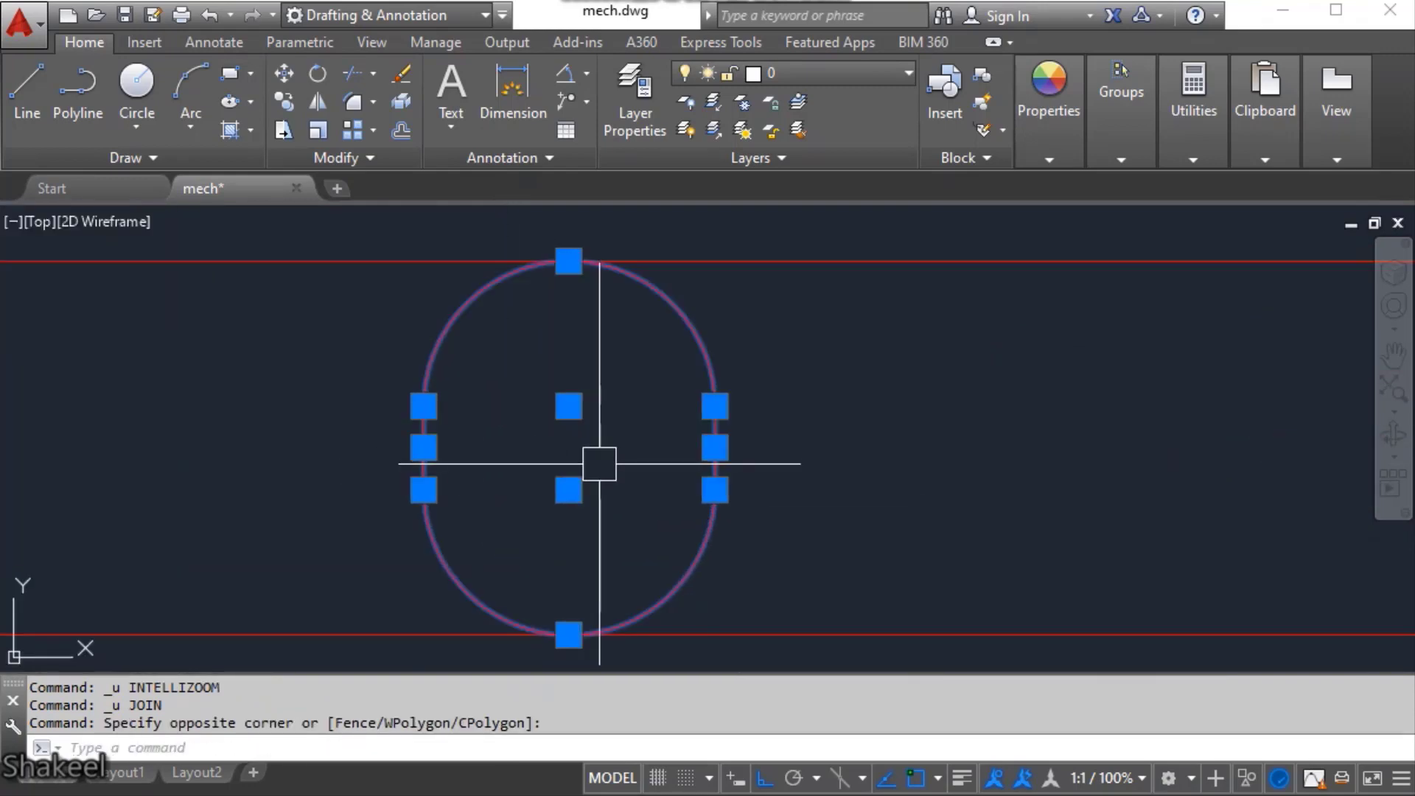
type("J")
key("Return")
- Move the slot by the midpoint of its right side horizontally into the plate's upper-right corner area
left_click(696, 363)
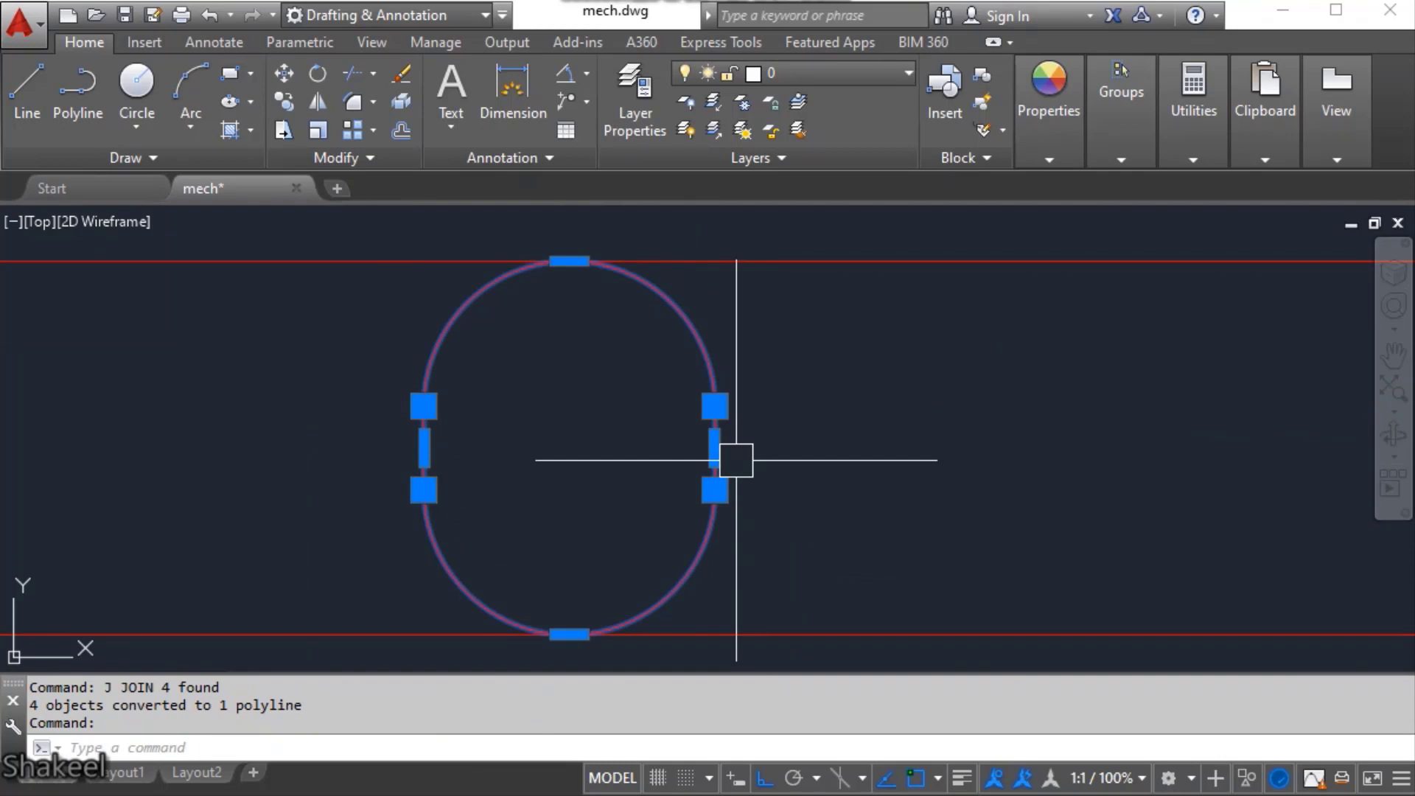
type("M")
key("Return")
scroll(729, 490, "down", 4)
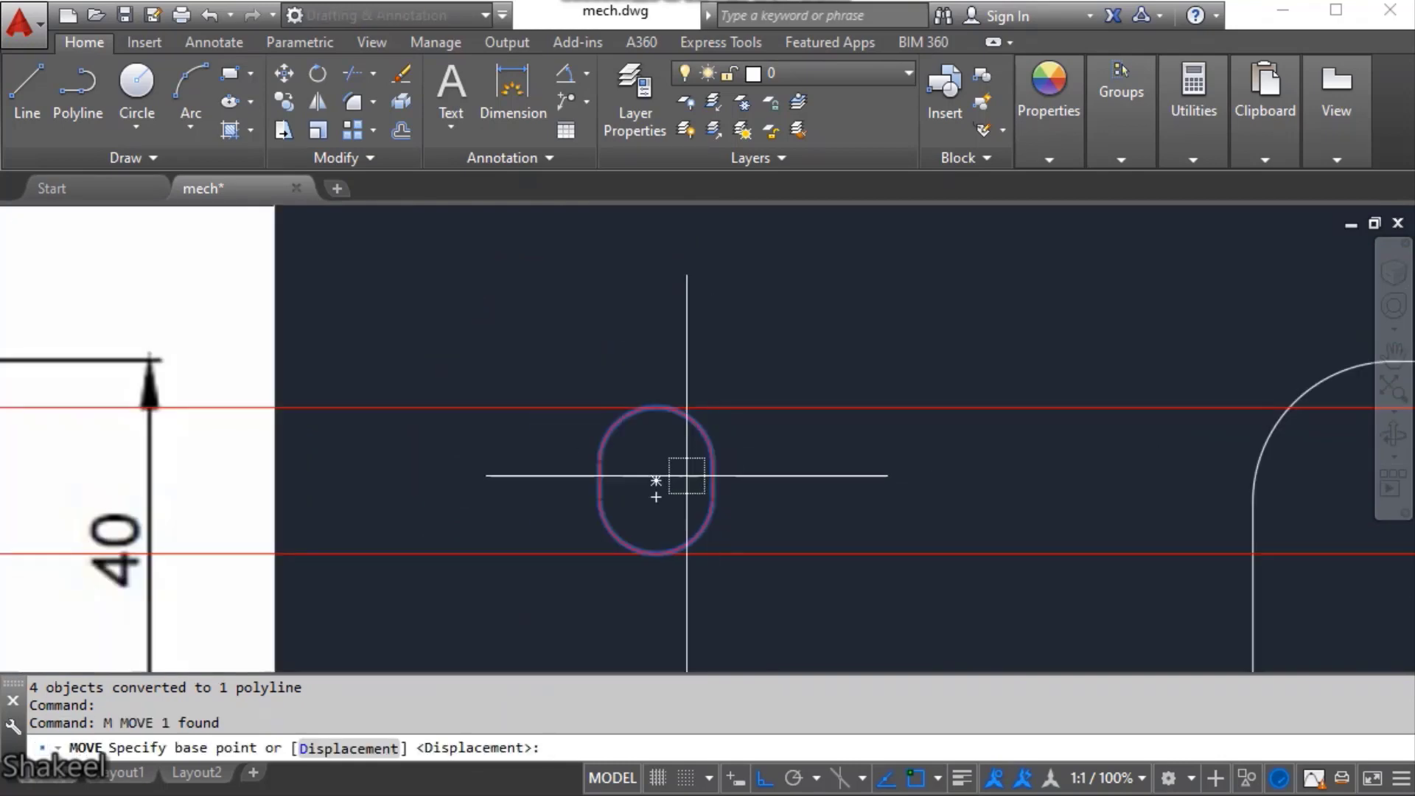
scroll(712, 472, "up", 3)
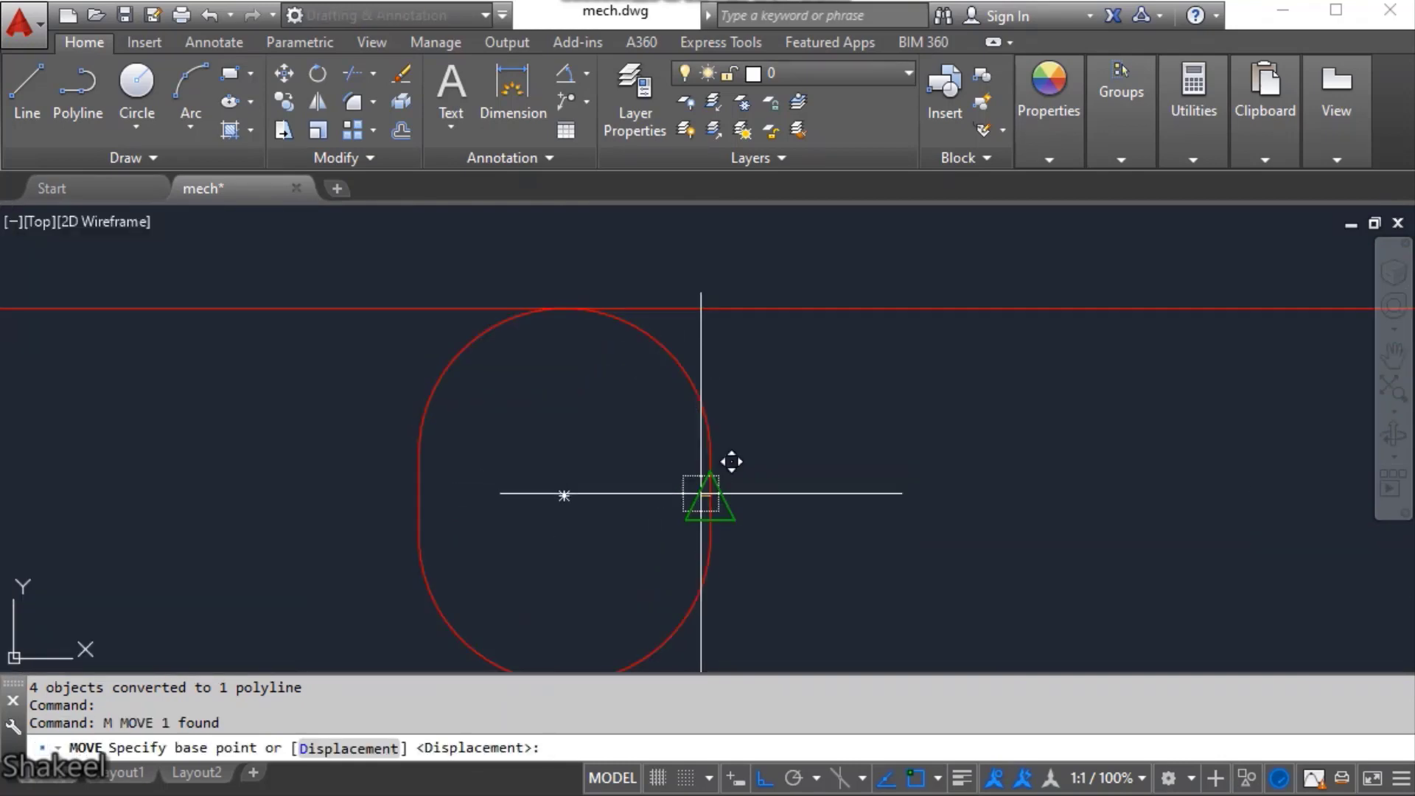
left_click(700, 489)
scroll(704, 486, "down", 6)
scroll(886, 534, "up", 6)
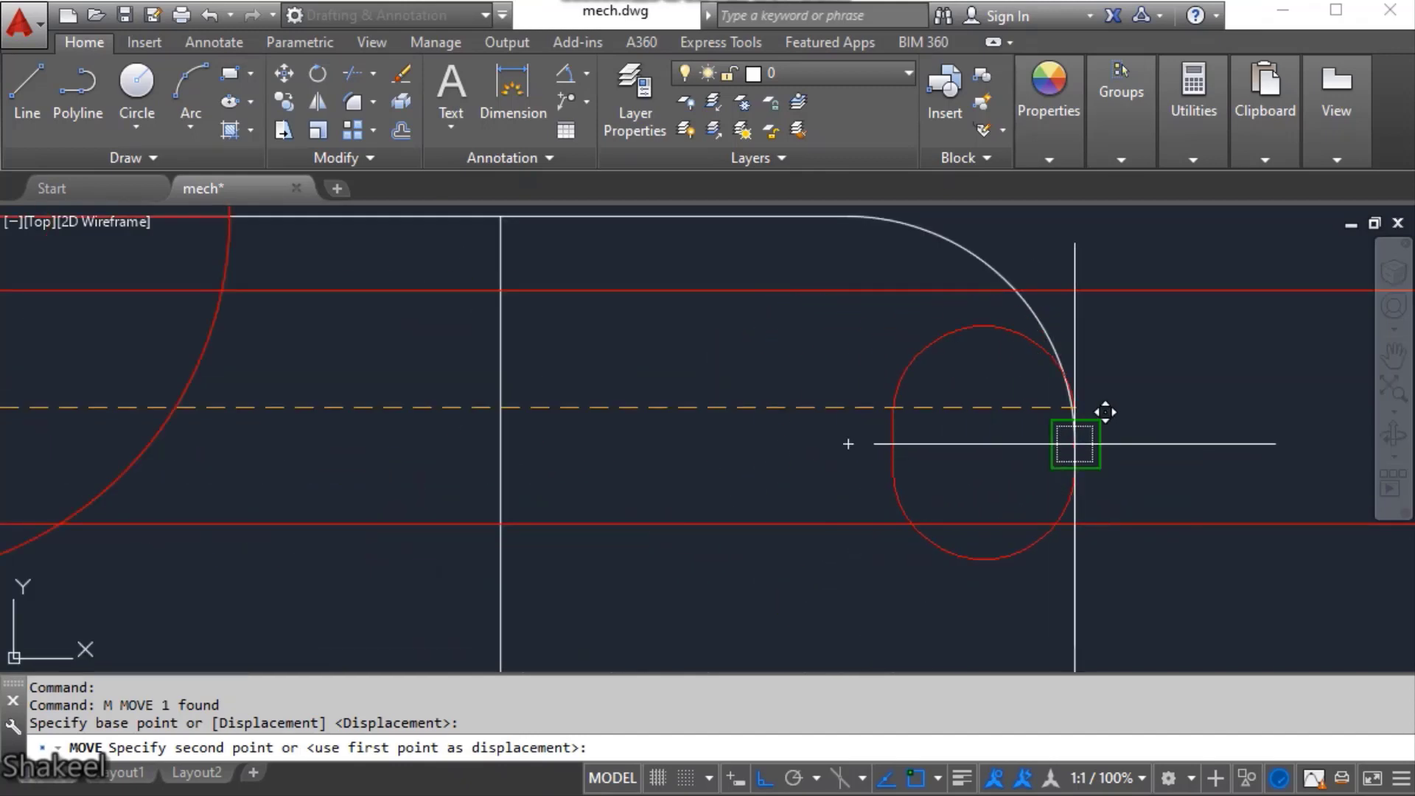
left_click(959, 452)
key("Escape")
left_click(941, 381)
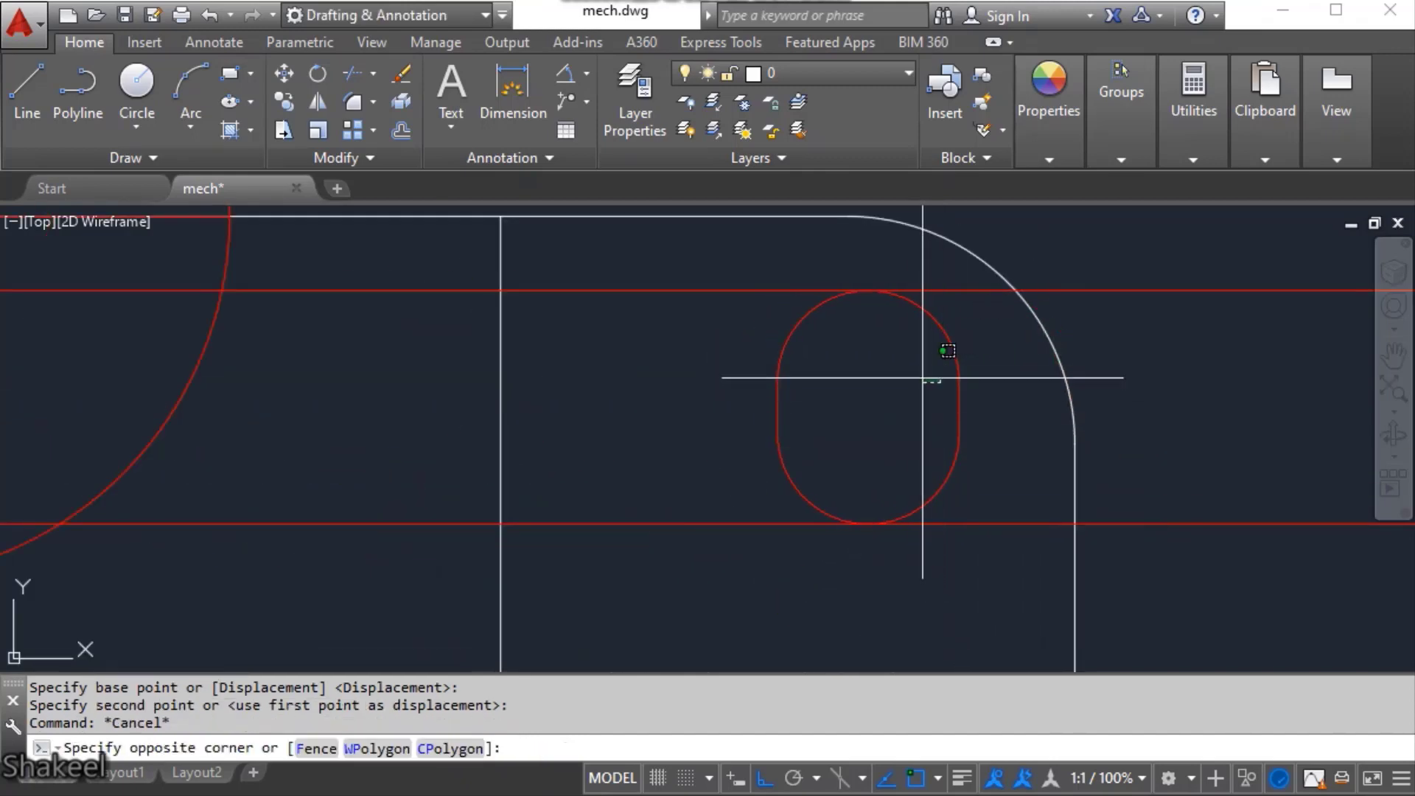
left_click(924, 379)
left_click(963, 353)
left_click(961, 355)
scroll(980, 383, "up", 6)
type("m")
key("Return")
scroll(848, 412, "down", 4)
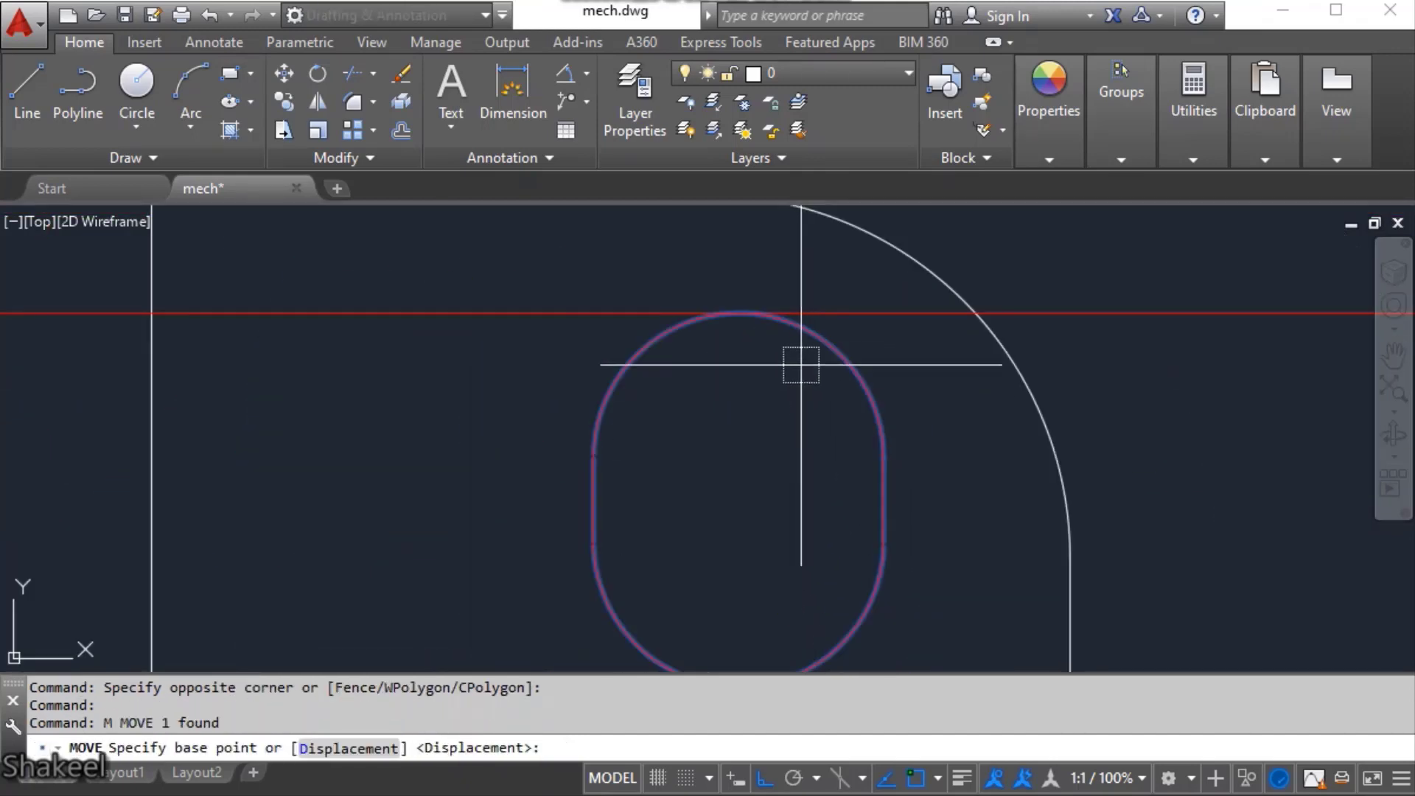
scroll(664, 442, "down", 1)
key("Escape")
scroll(748, 474, "down", 7)
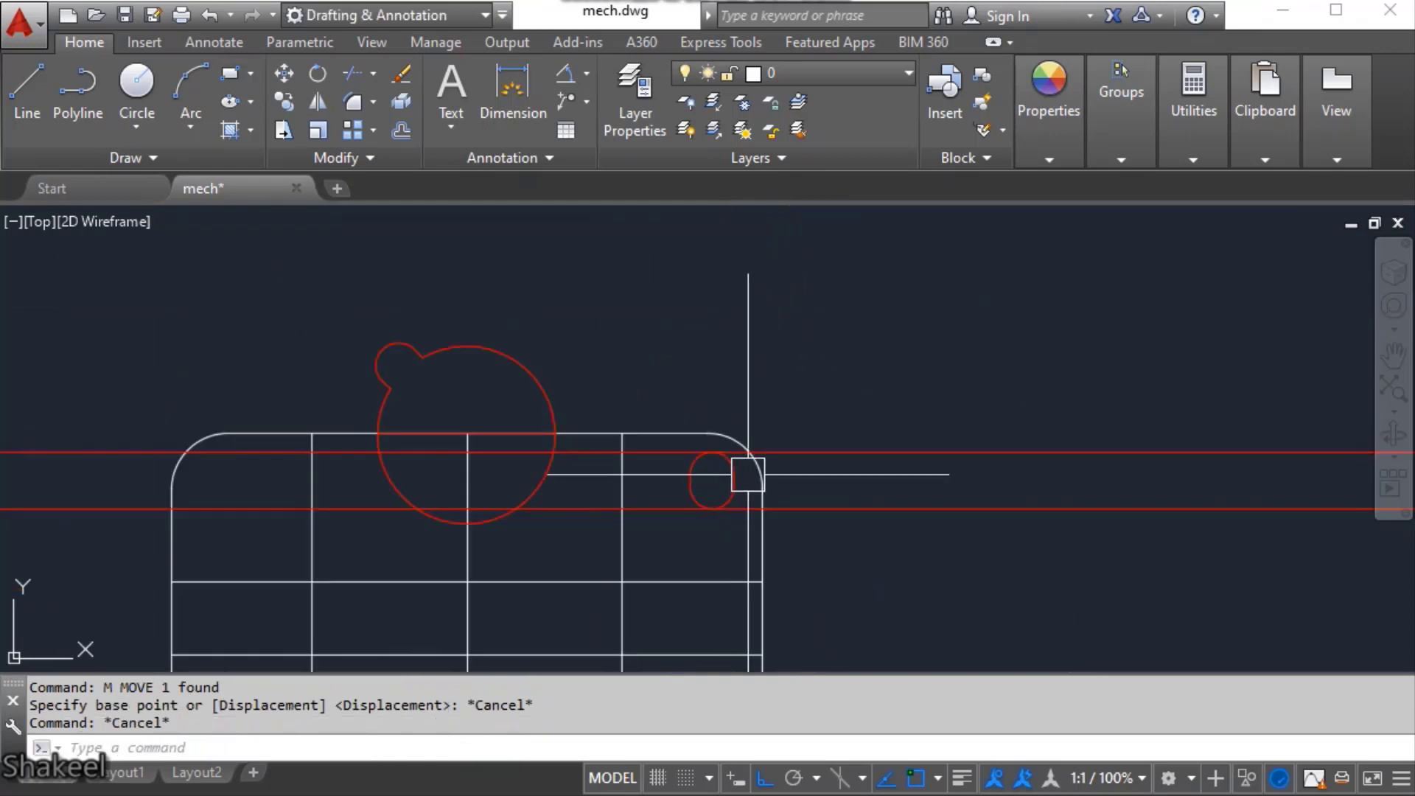
key("Escape")
- Draw a horizontal helper line about 26 units long leftward from the lower end of the upper-right corner arc across the slot
scroll(759, 485, "up", 3)
left_click(769, 484)
scroll(781, 508, "up", 4)
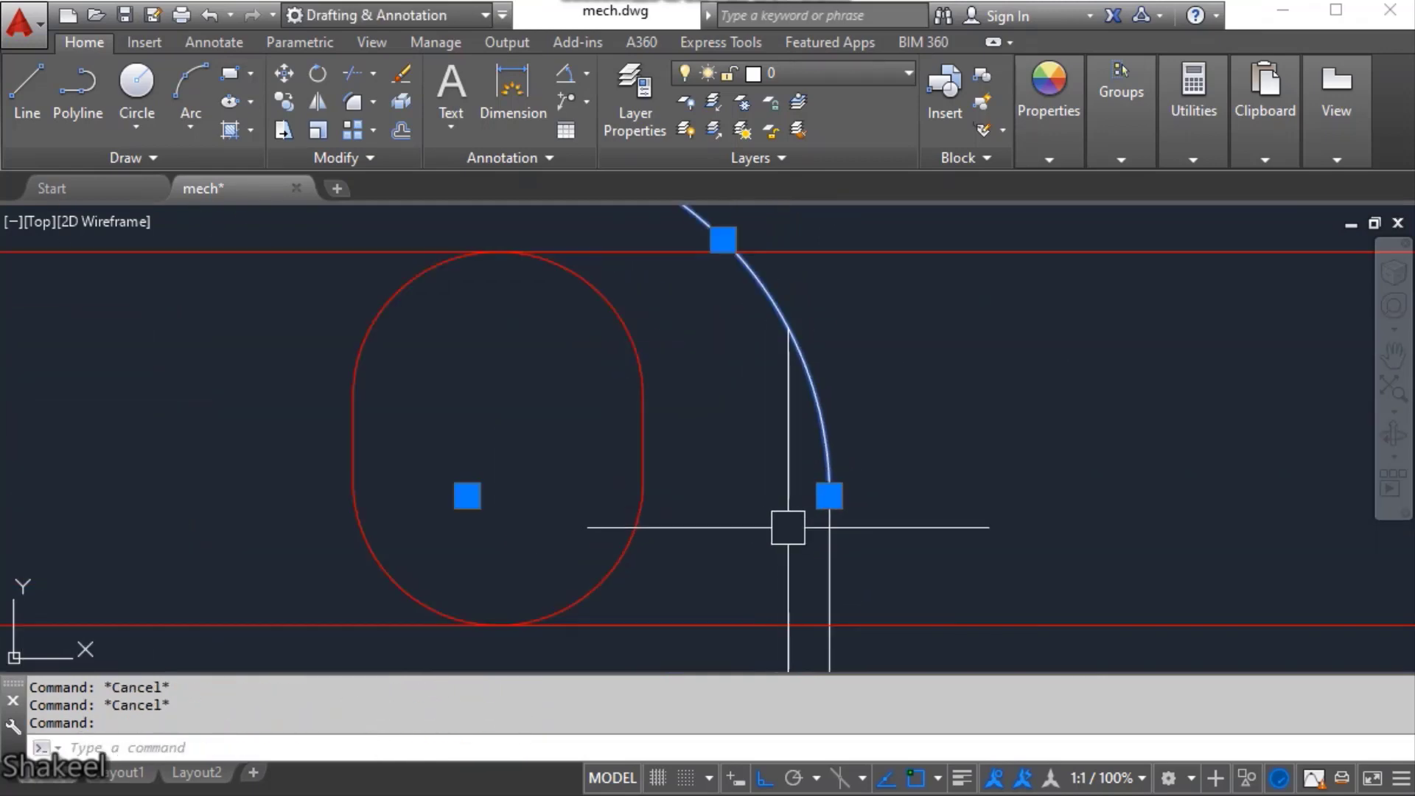
type("l")
key("Return")
left_click(829, 496)
scroll(785, 519, "down", 2)
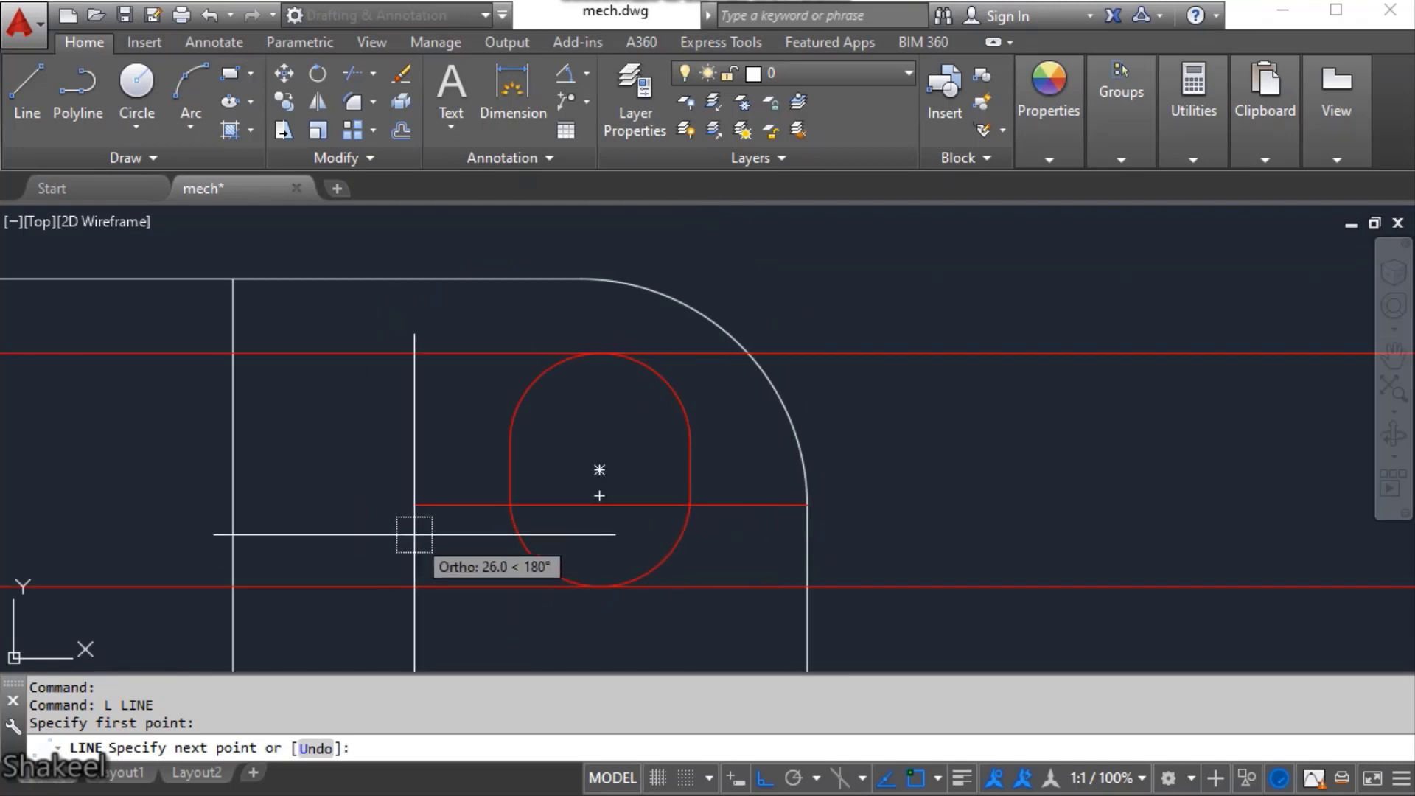
key("Escape")
- Move the slot so the upper end of its straight right side meets the lower end of the plate's corner arc
left_click(519, 464)
scroll(576, 407, "up", 2)
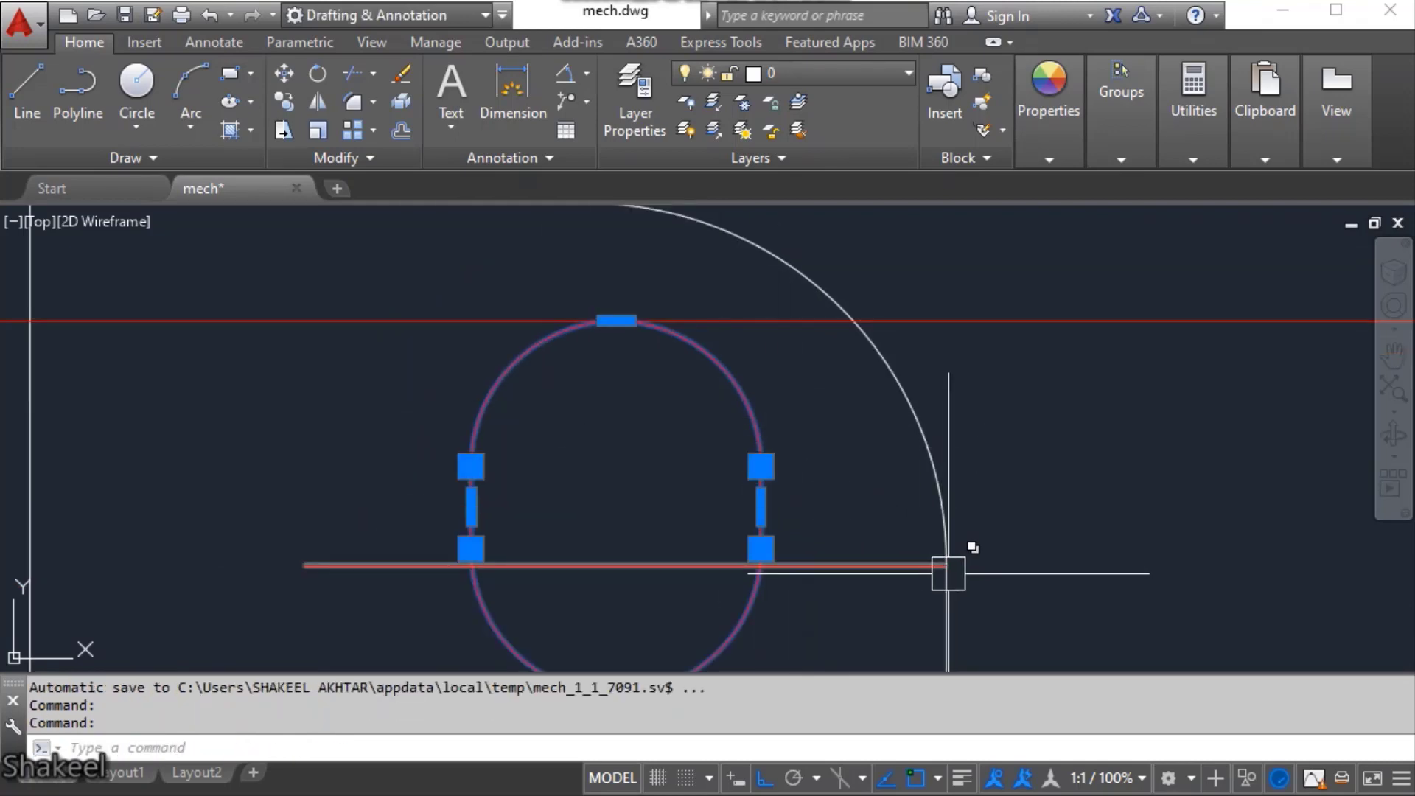
key("Escape")
left_click(846, 445)
left_click(727, 490)
type("m")
key("Return")
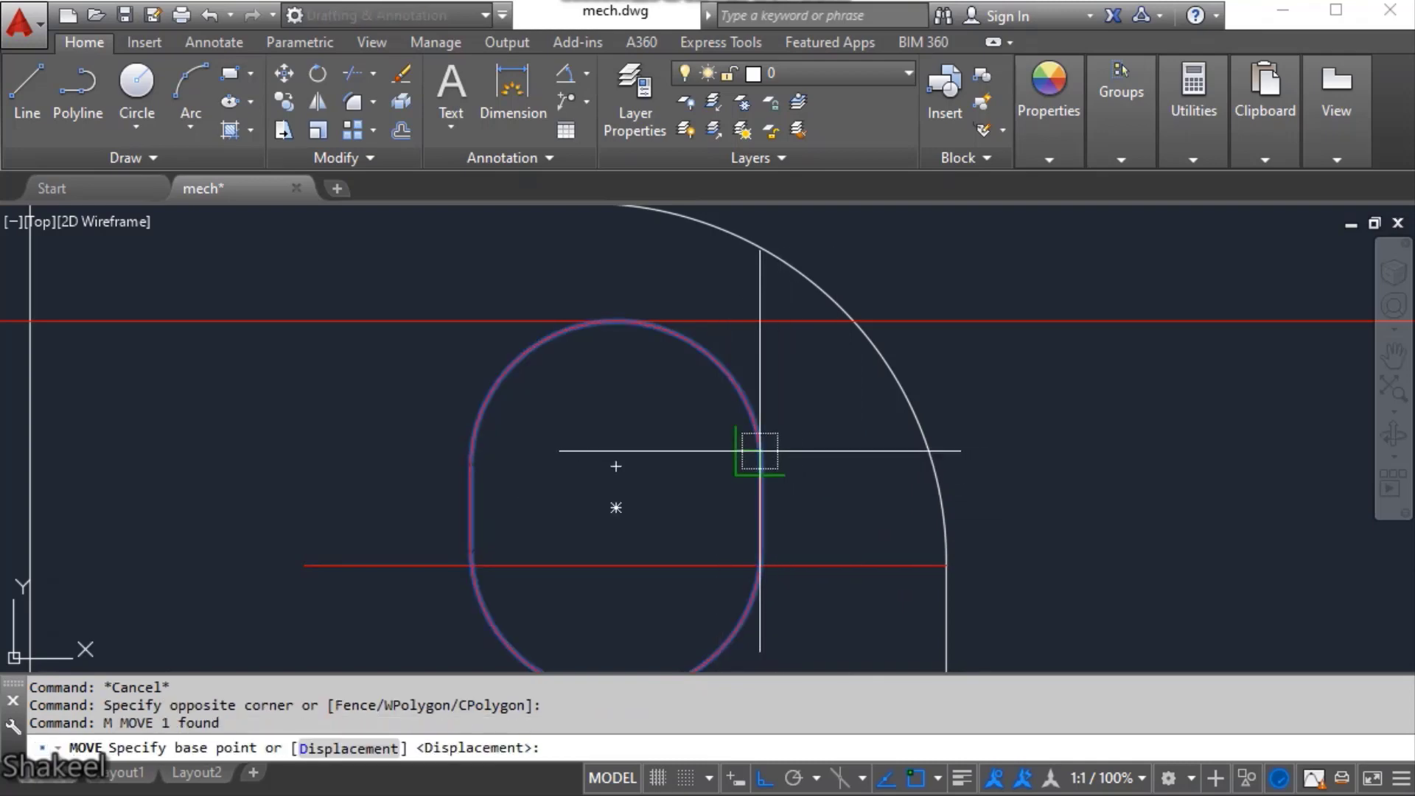
left_click(761, 507)
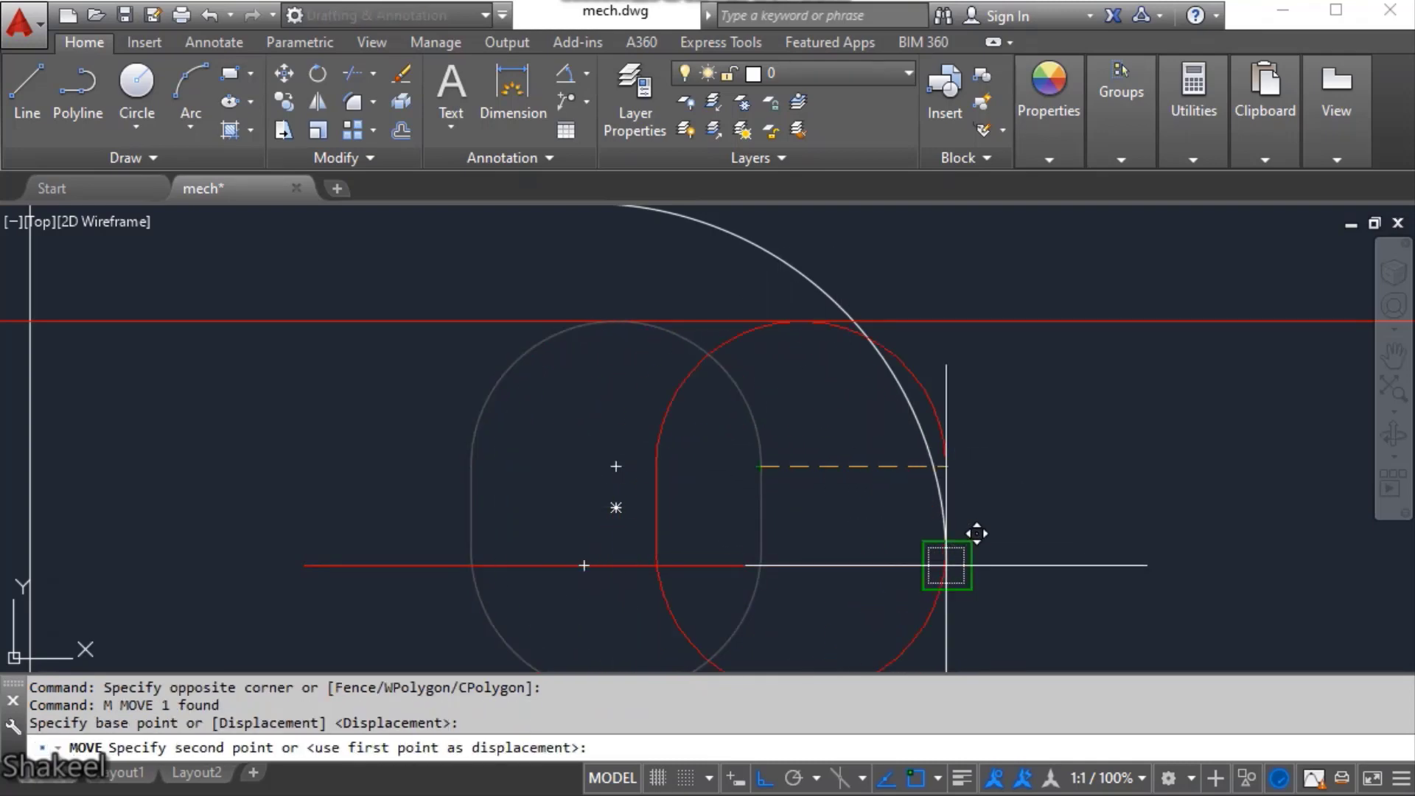
left_click(945, 610)
key("Escape")
- Move the slot 9 units horizontally left, away from the plate's right edge
scroll(813, 484, "down", 4)
key("Escape")
left_click(784, 480)
scroll(847, 521, "down", 3)
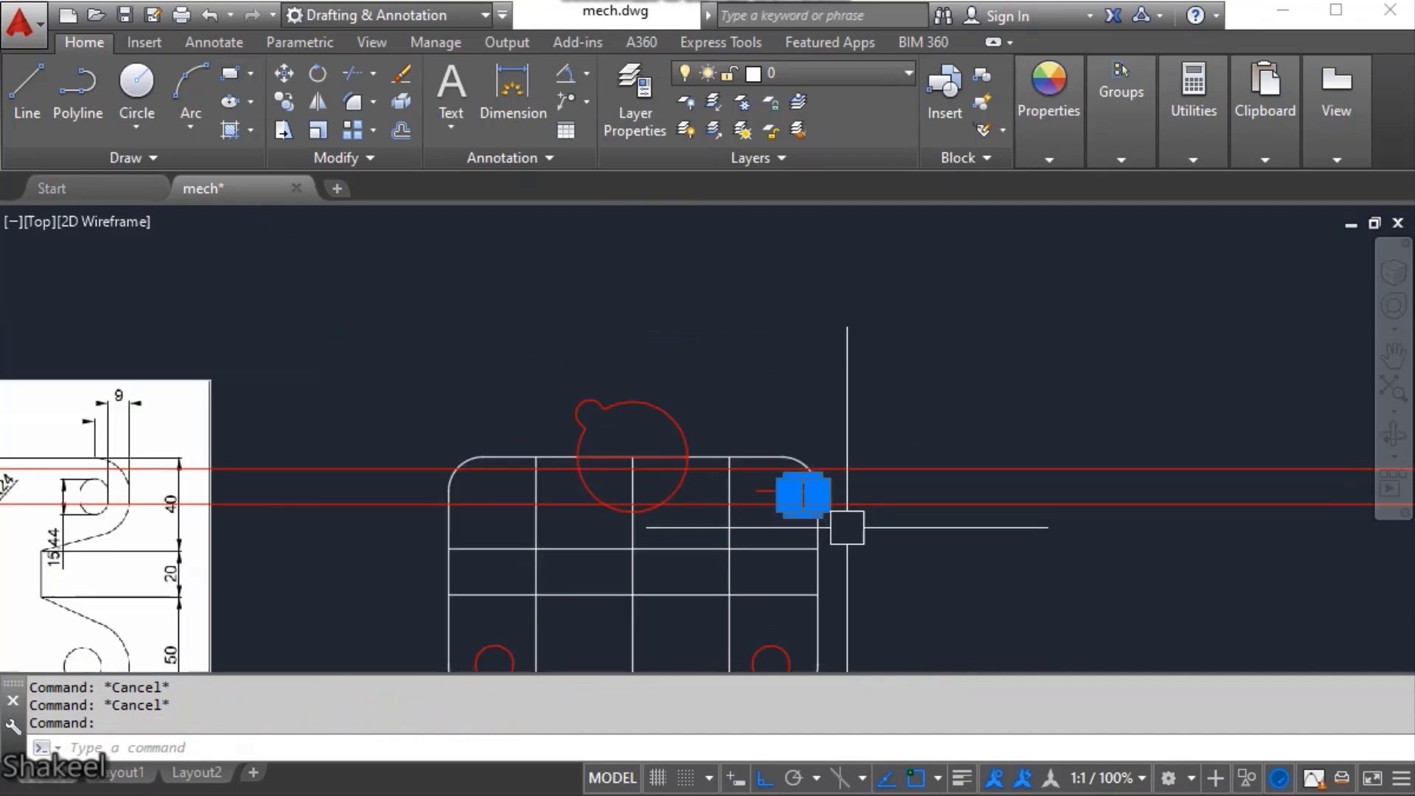
scroll(782, 527, "up", 2)
key("Return")
scroll(787, 536, "up", 3)
left_click(917, 566)
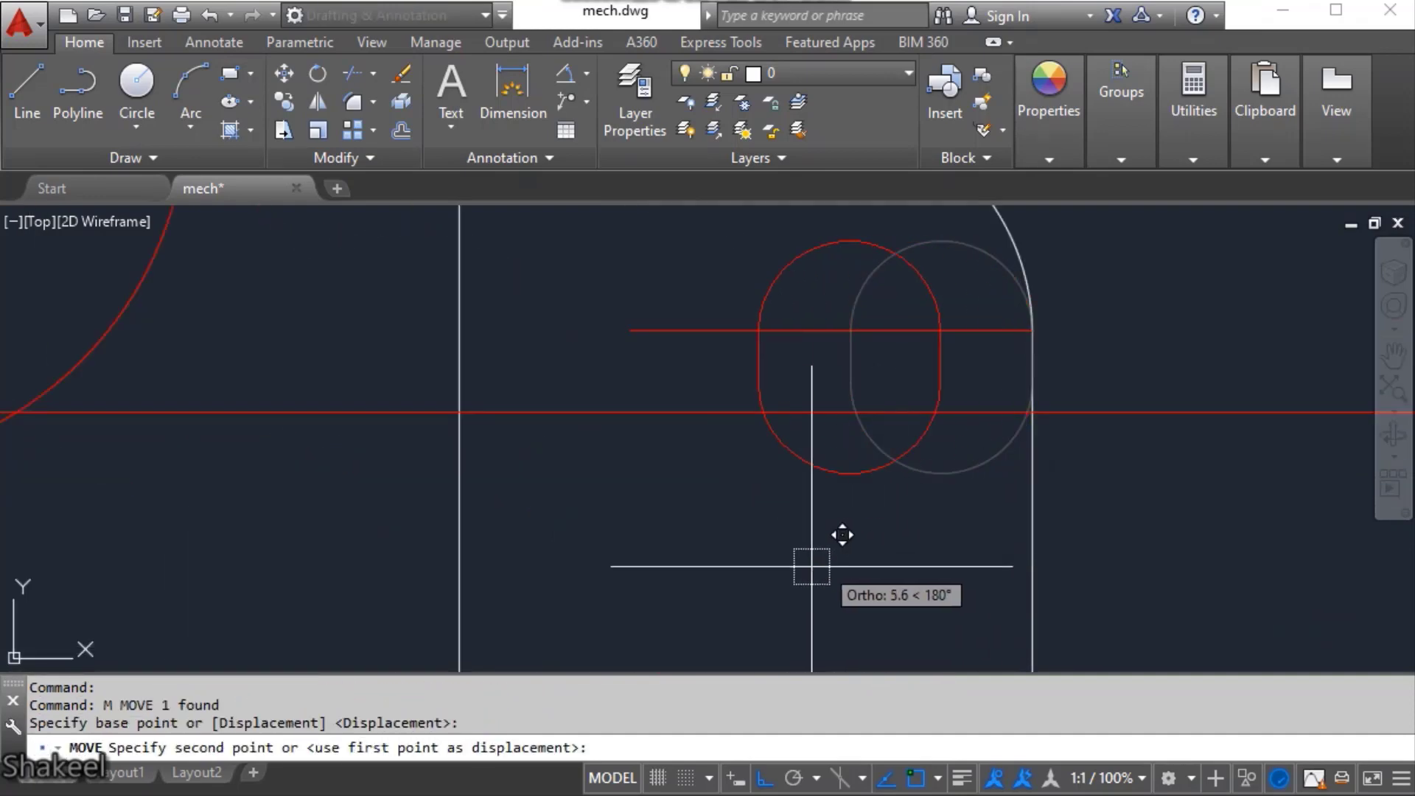
type("9")
key("Return")
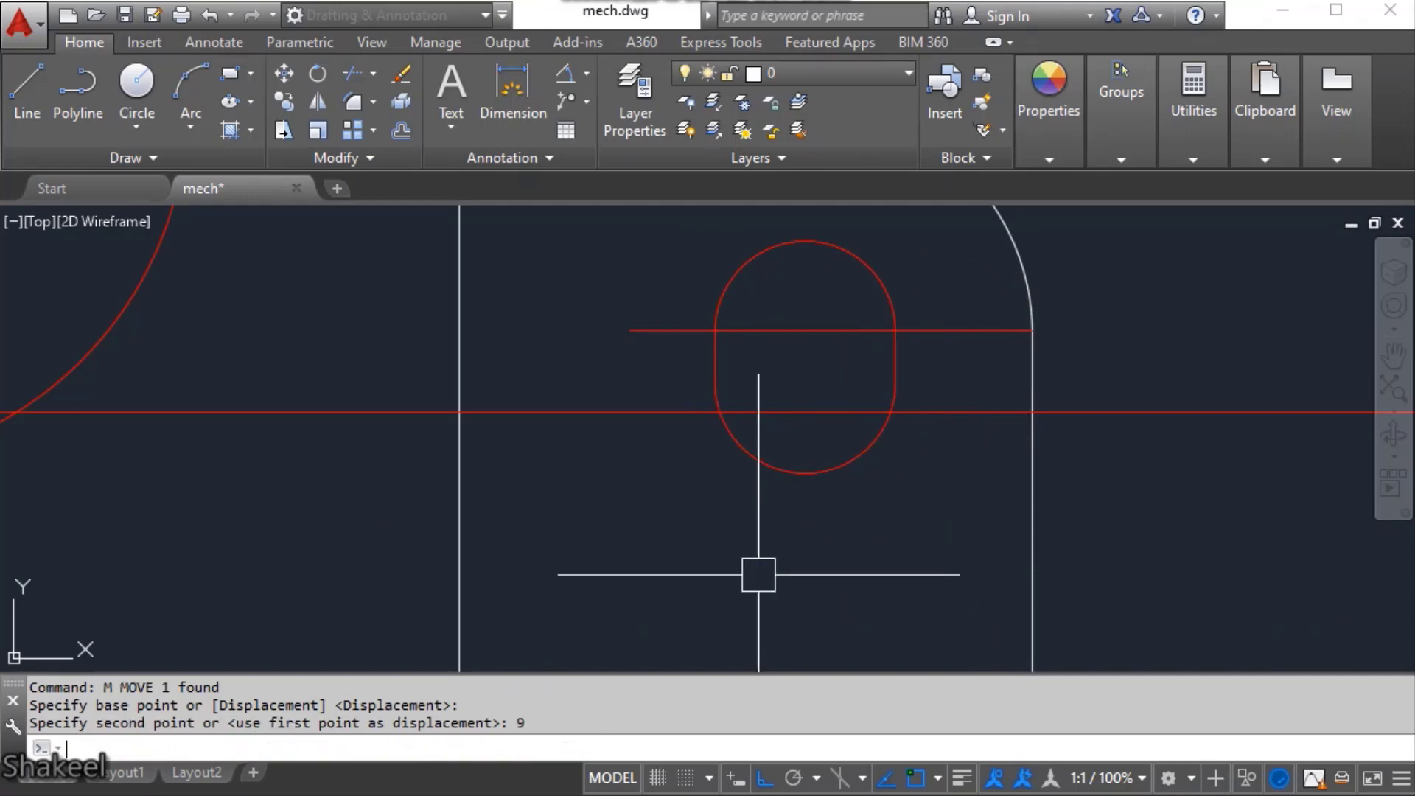
key("Escape")
- Check the slot's alignment with the centre of the corner arc and compare its placement with the reference drawing
scroll(878, 511, "down", 4)
scroll(857, 472, "up", 2)
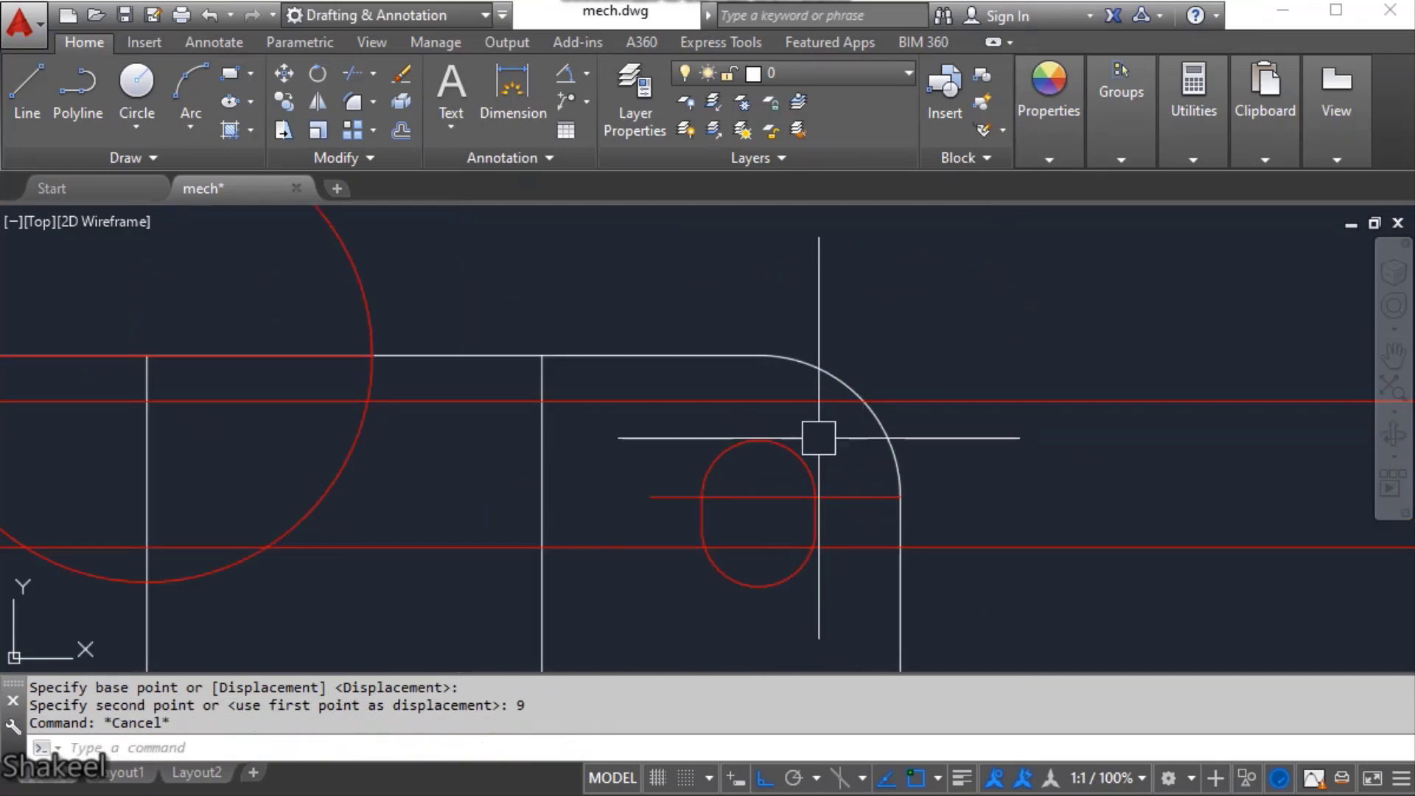
scroll(819, 438, "up", 2)
left_click(797, 461)
left_click(861, 336)
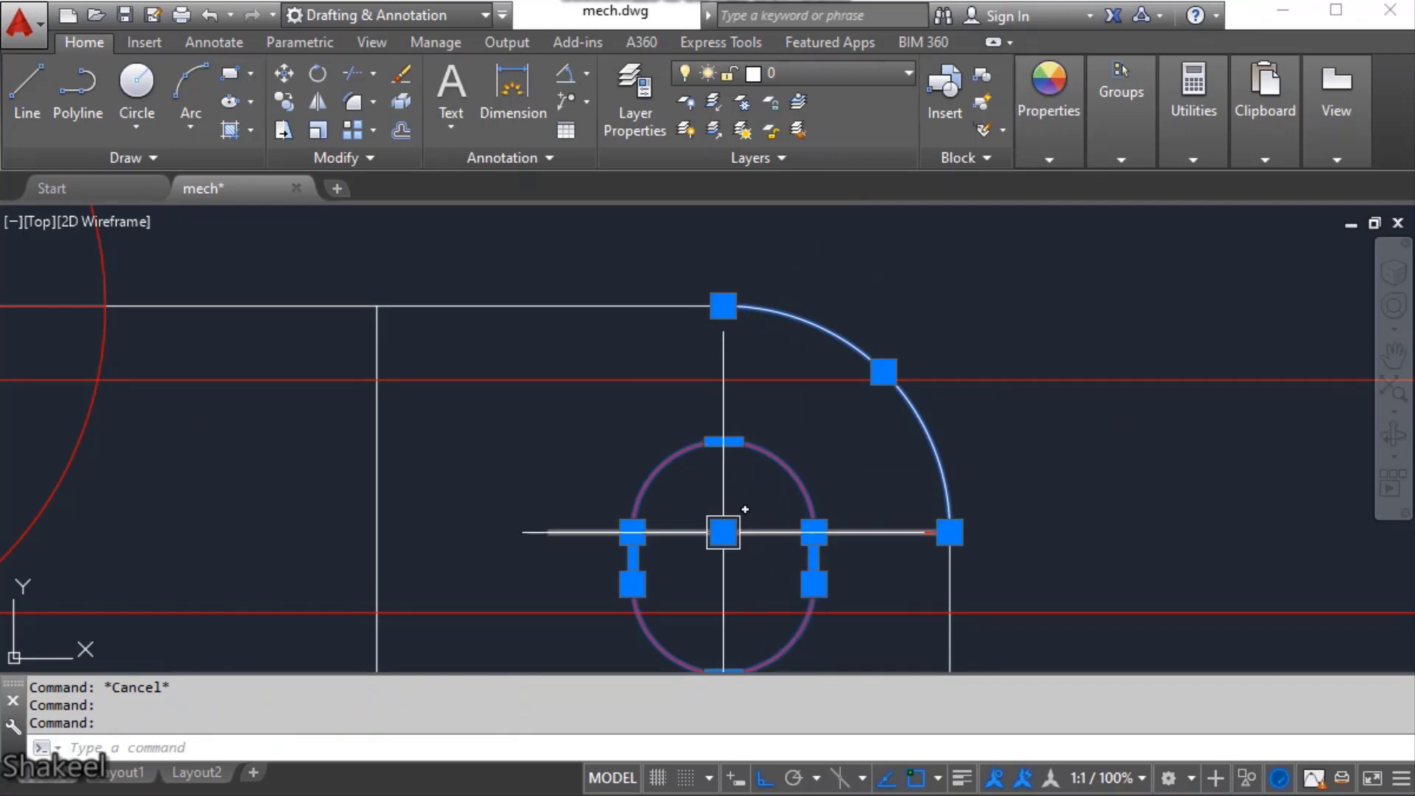
mouse_move(884, 371)
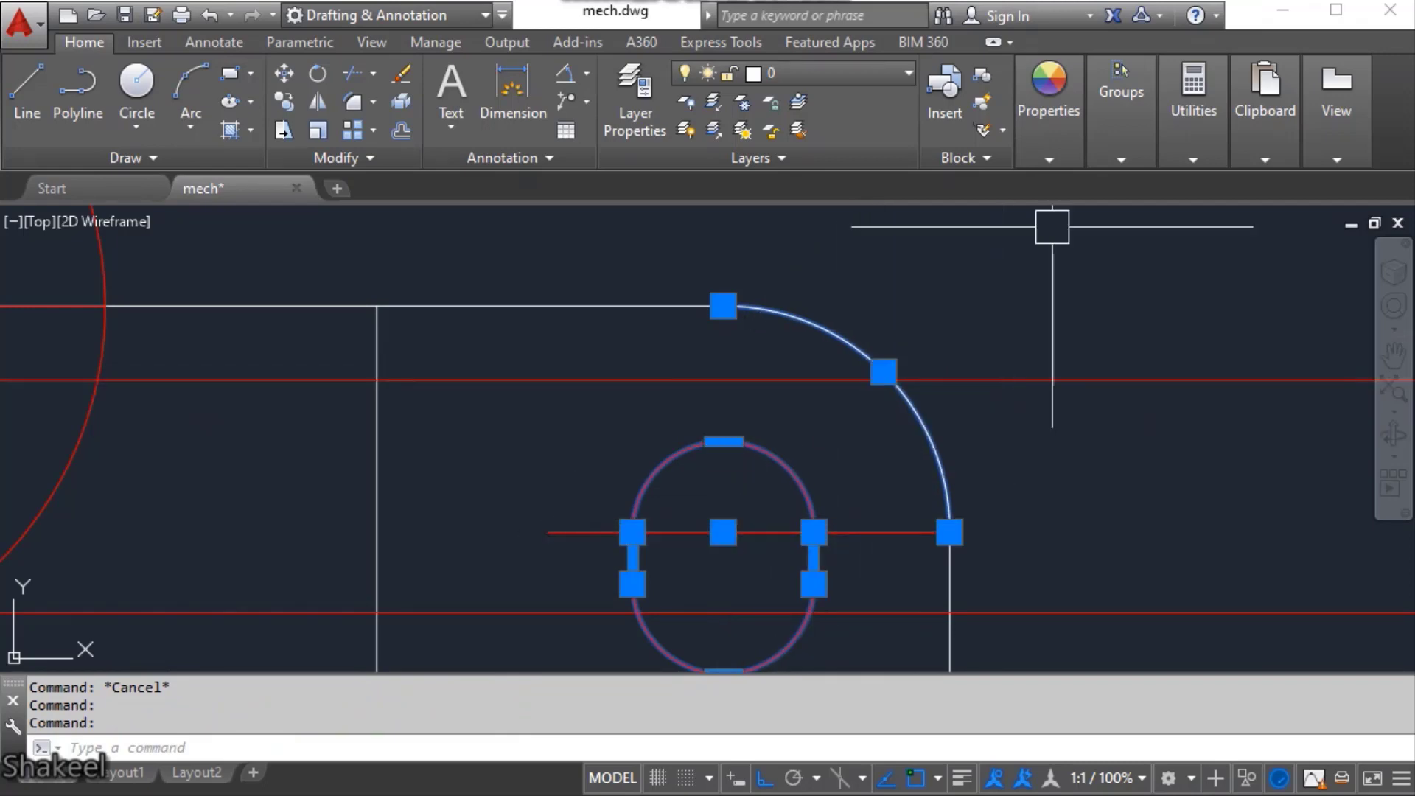
scroll(1054, 247, "down", 6)
scroll(913, 465, "down", 4)
scroll(457, 403, "up", 6)
scroll(594, 437, "down", 4)
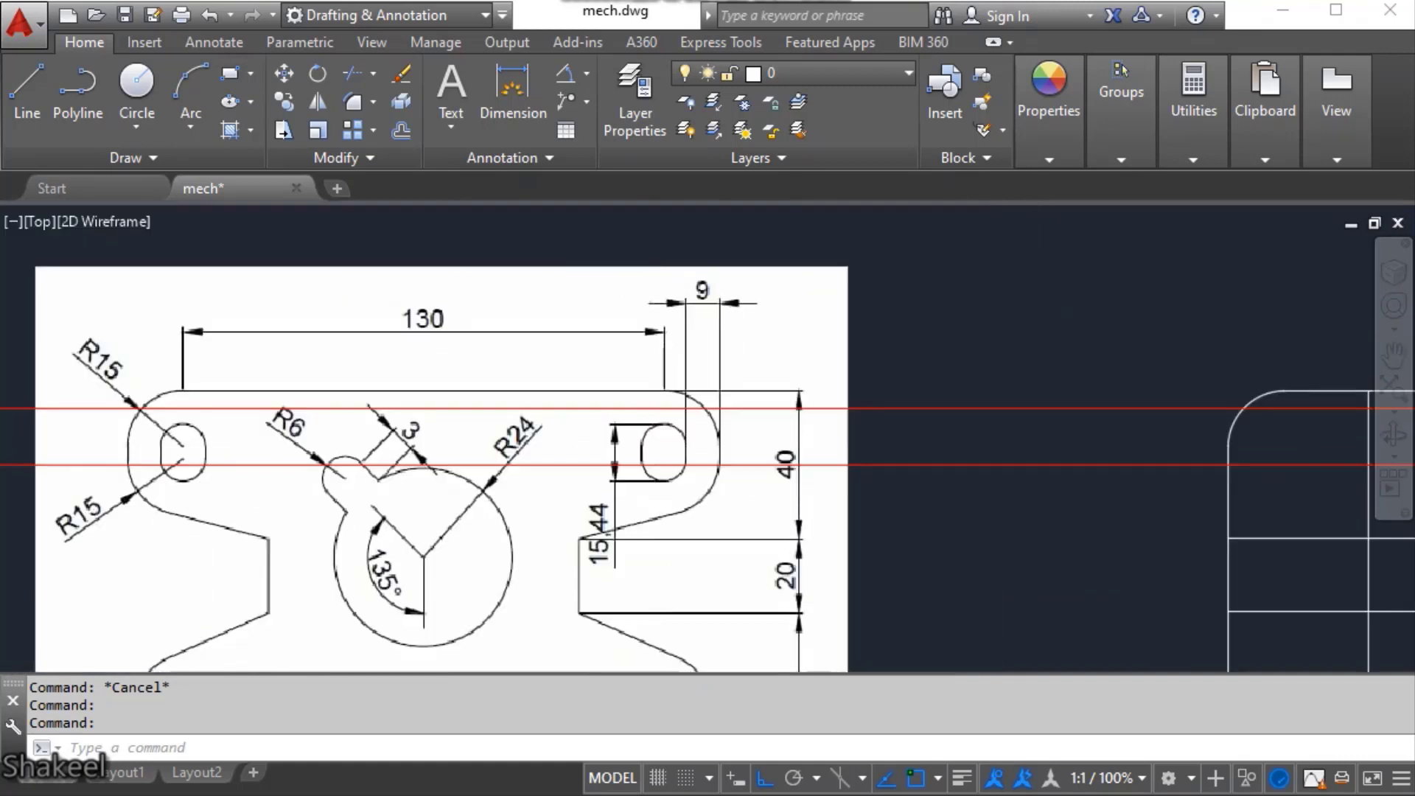
key("Escape")
- Erase the horizontal helper line running through the right slot
middle_click_drag(1223, 480, 809, 467)
scroll(918, 429, "up", 8)
key("Escape")
left_click(916, 455)
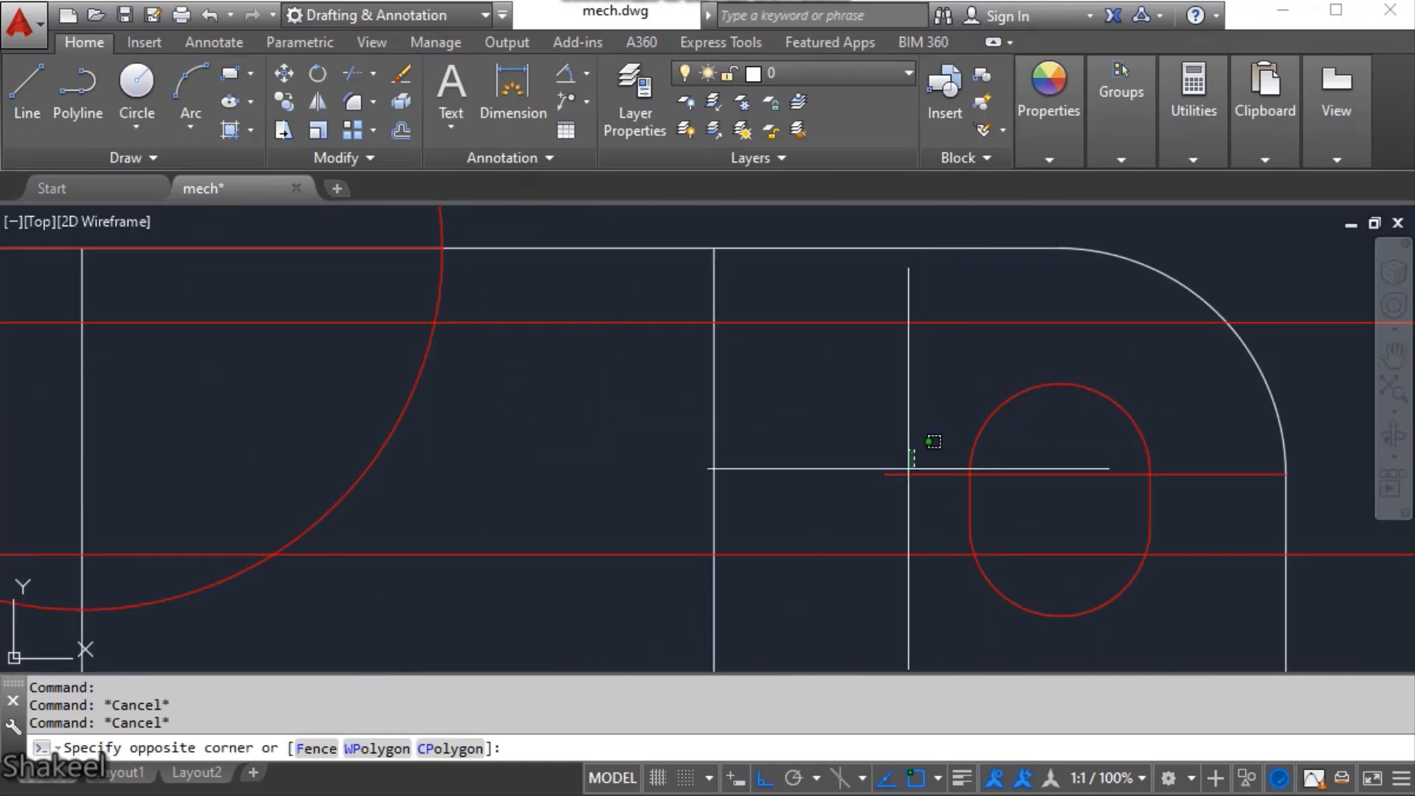
left_click(900, 486)
type("e")
key("Return")
scroll(880, 454, "down", 2)
- Mirror the right slot about the plate's vertical centreline, keeping the original
key("Escape")
left_click(924, 430)
scroll(746, 451, "down", 1)
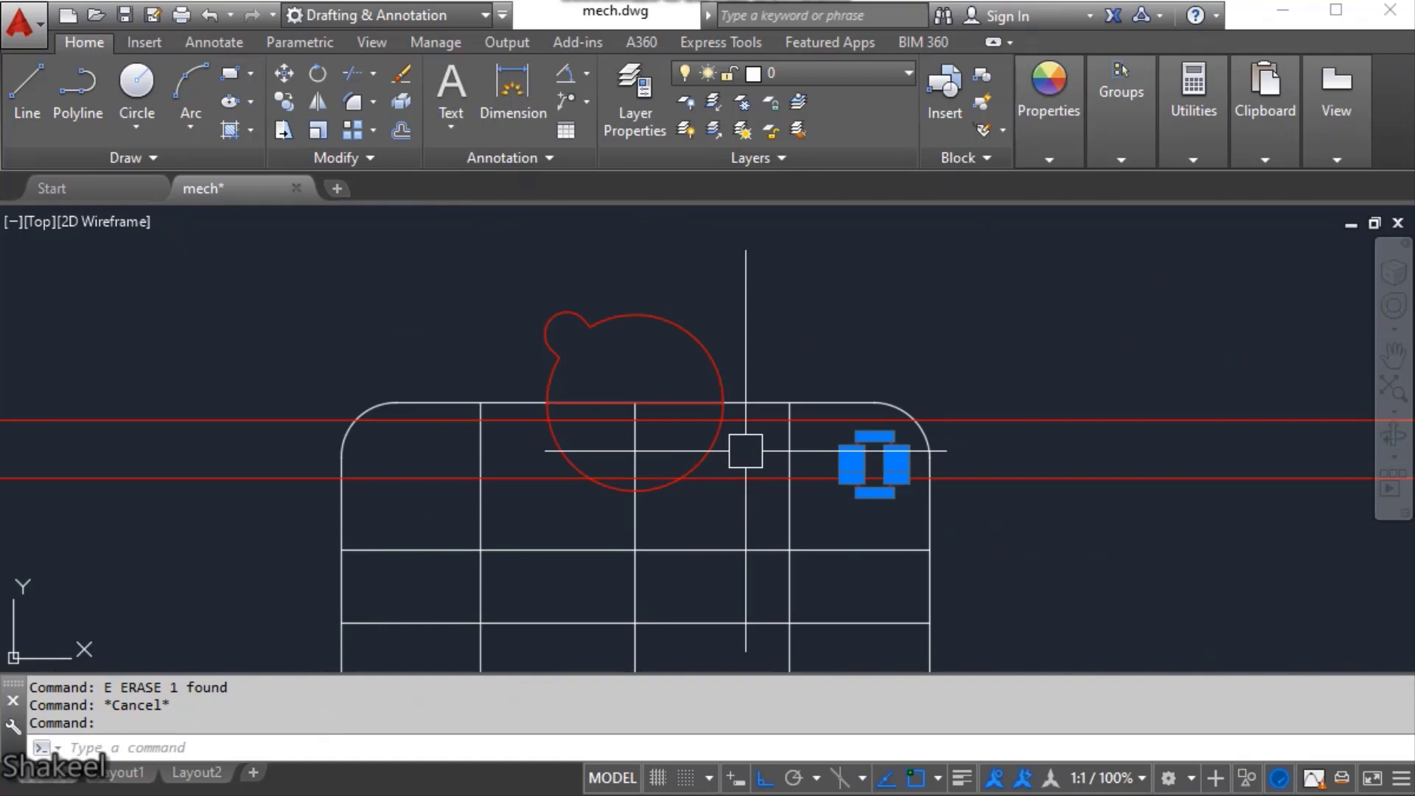
type("mi")
key("Return")
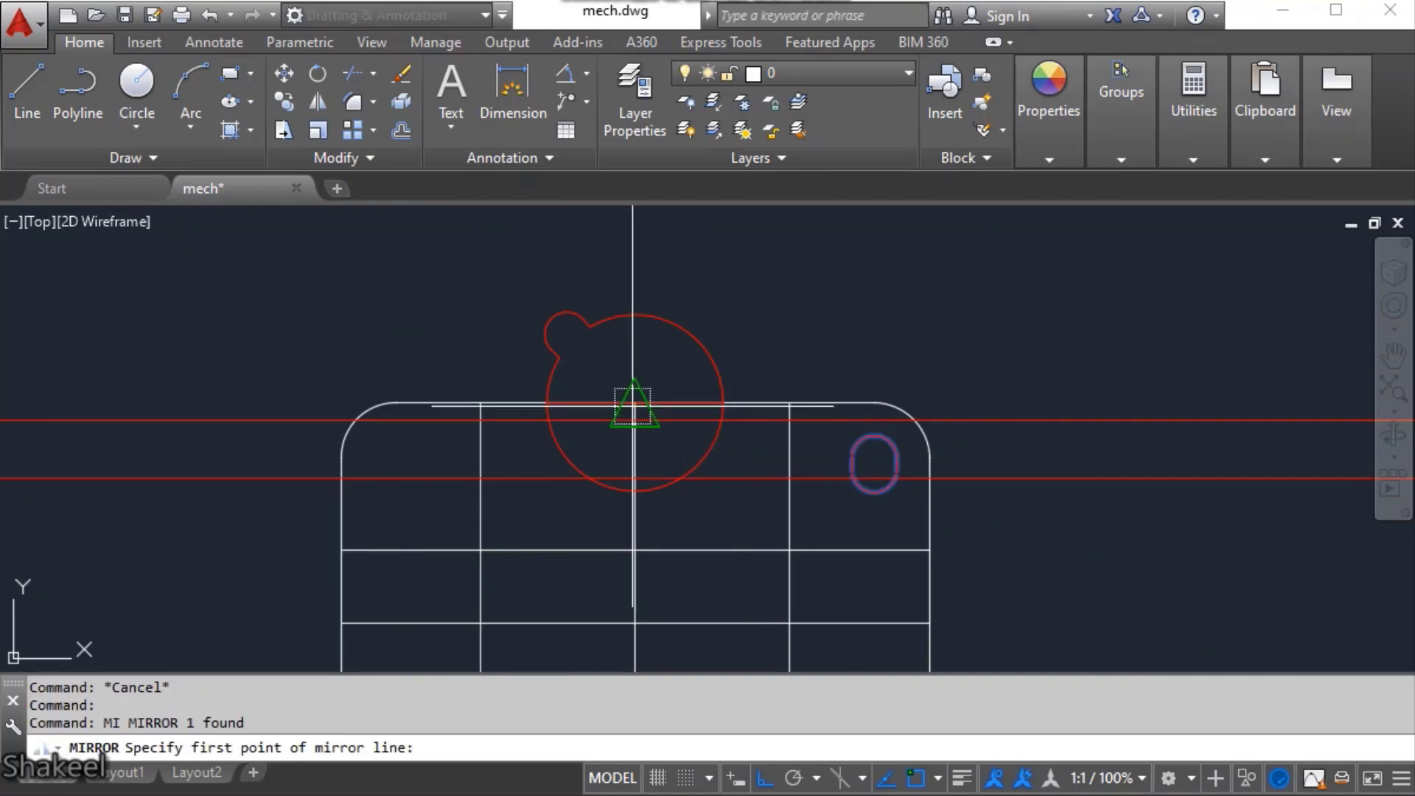
left_click(634, 402)
left_click(648, 266)
key("Escape")
- Erase the larger offset outline around the left slot
scroll(396, 482, "up", 2)
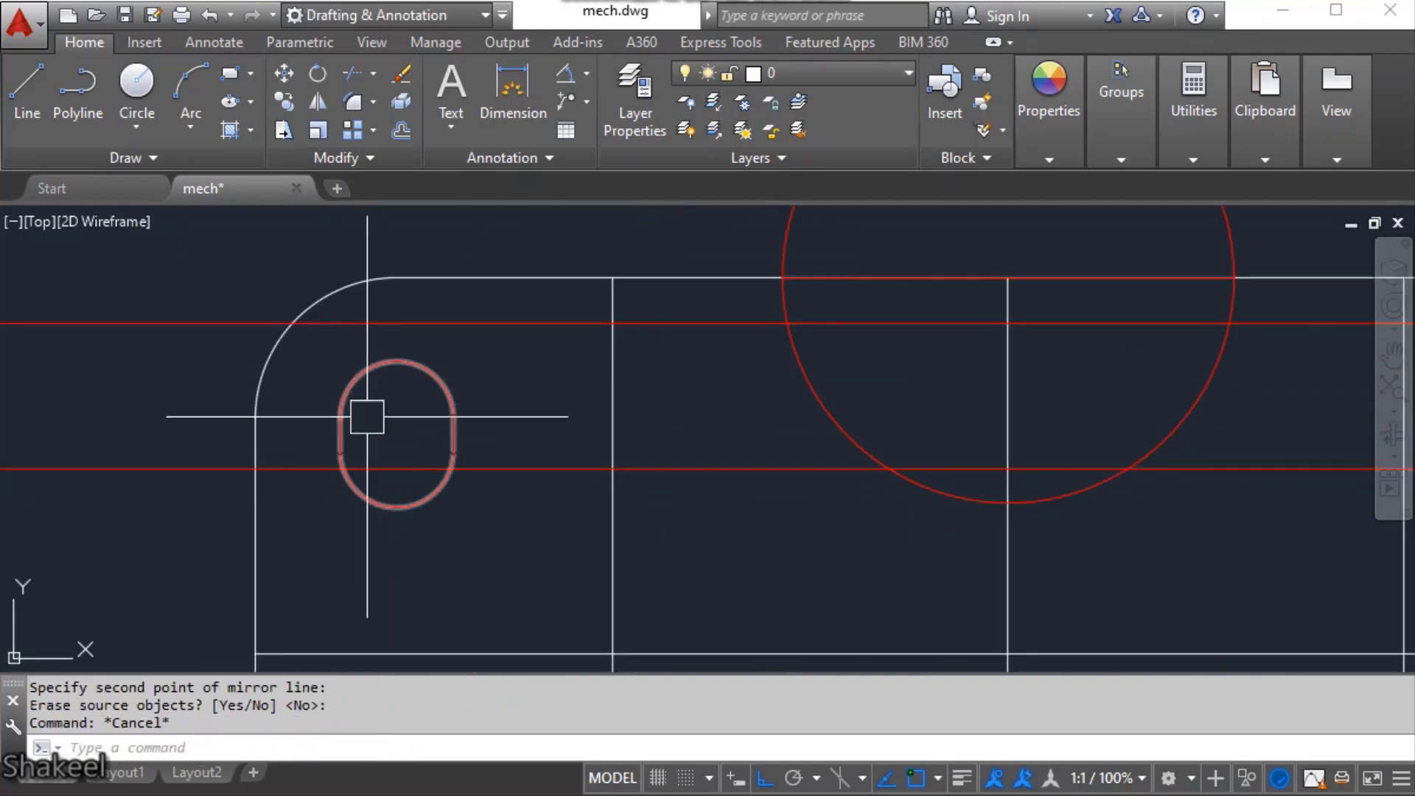
scroll(532, 424, "down", 2)
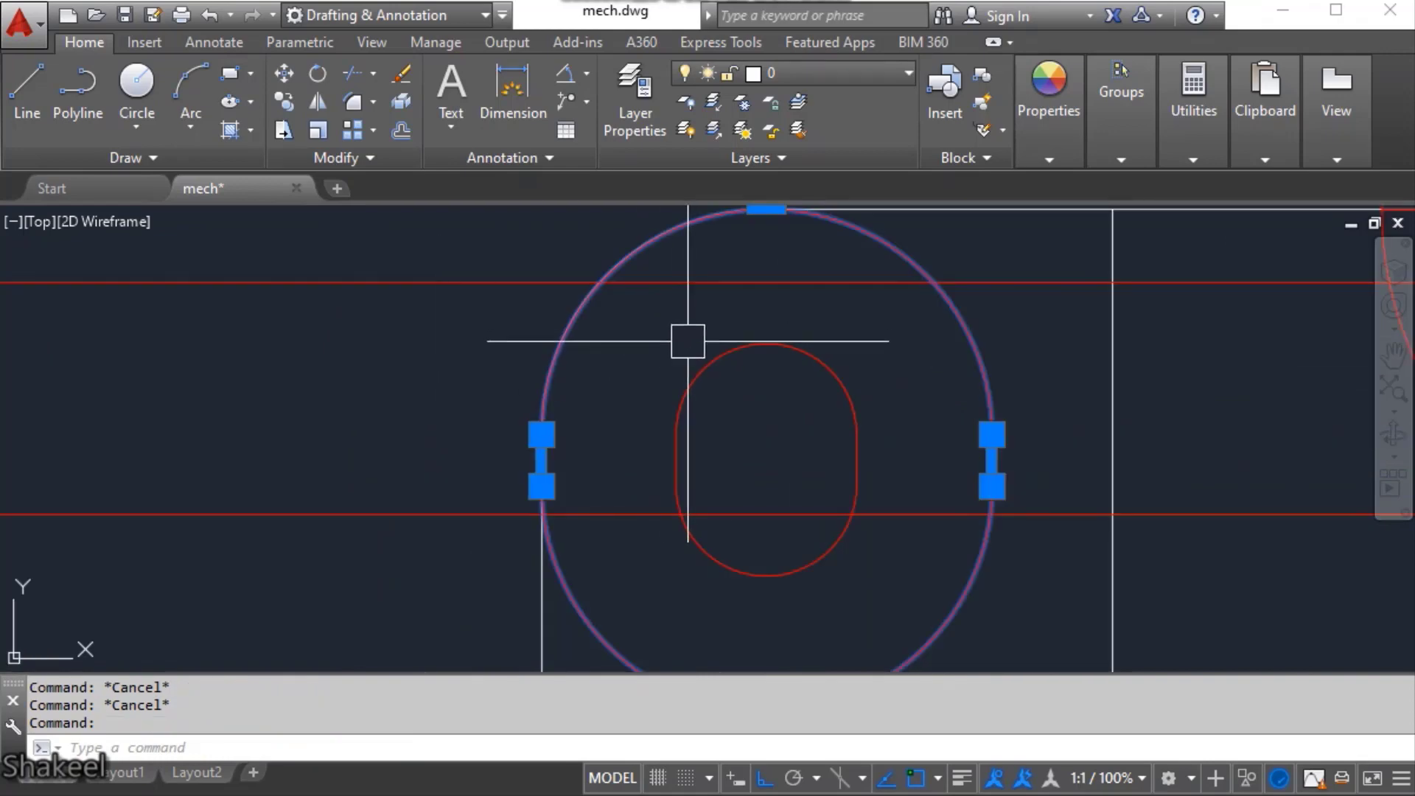
middle_click_drag(672, 360, 611, 449)
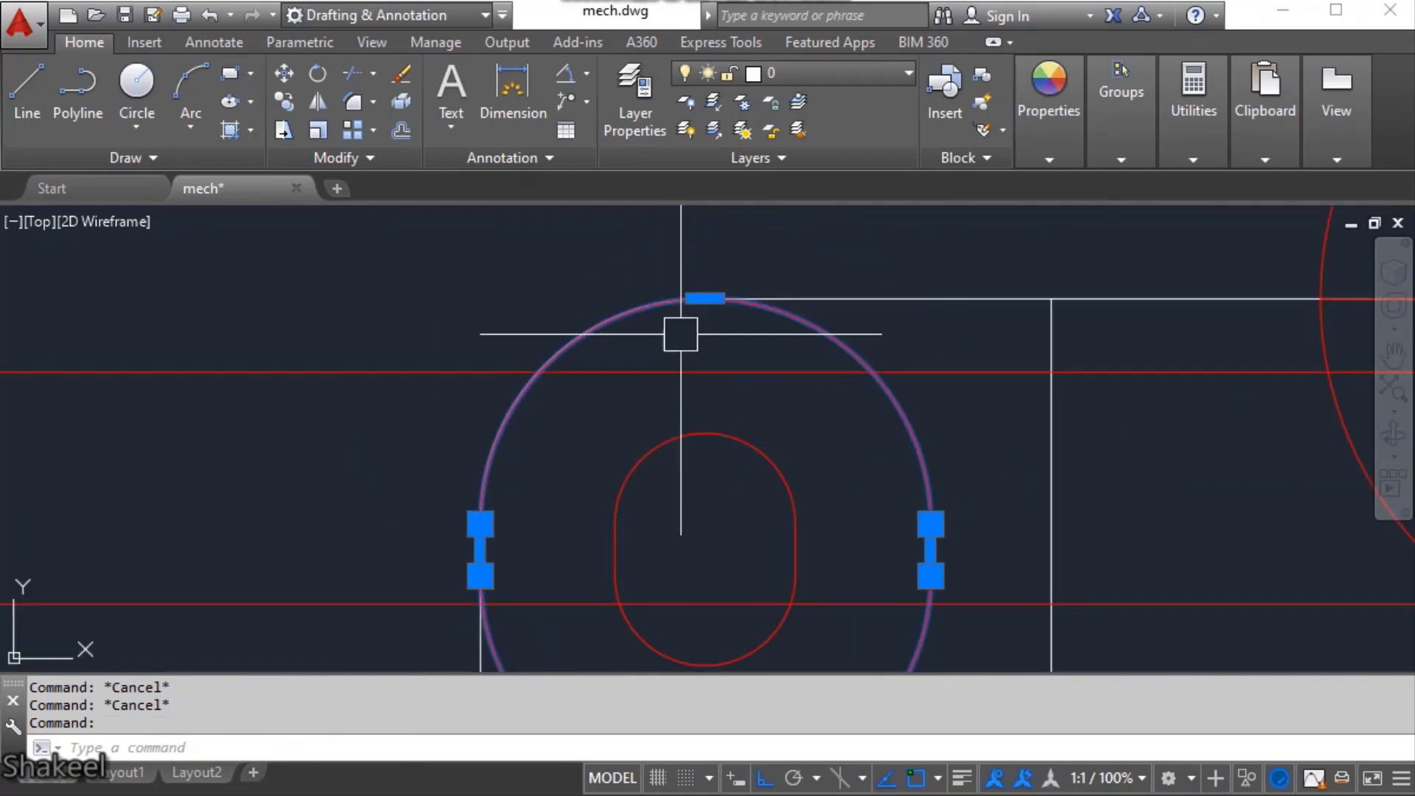
key("Escape")
type("e")
key("Return")
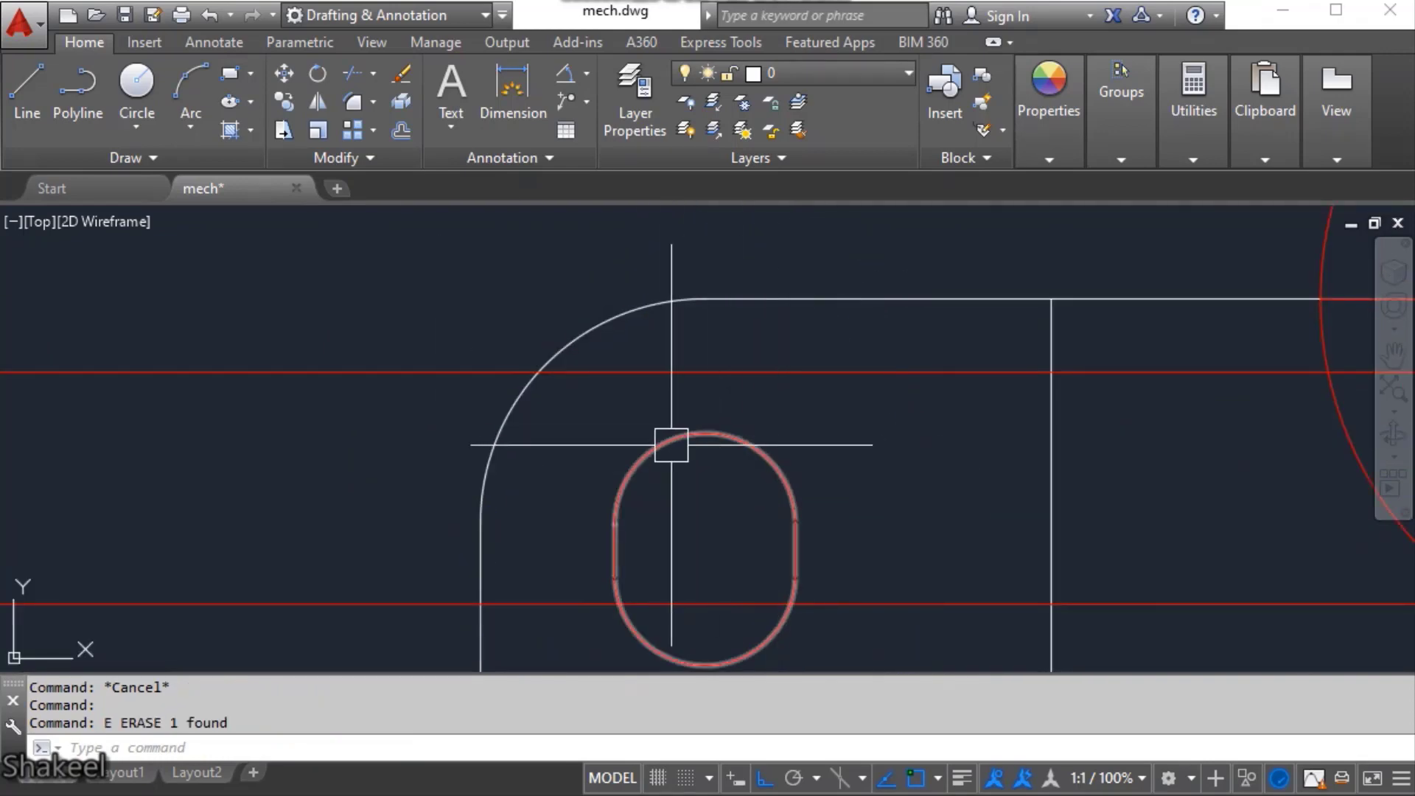
left_click(634, 472)
middle_click_drag(701, 530, 689, 485)
key("Escape")
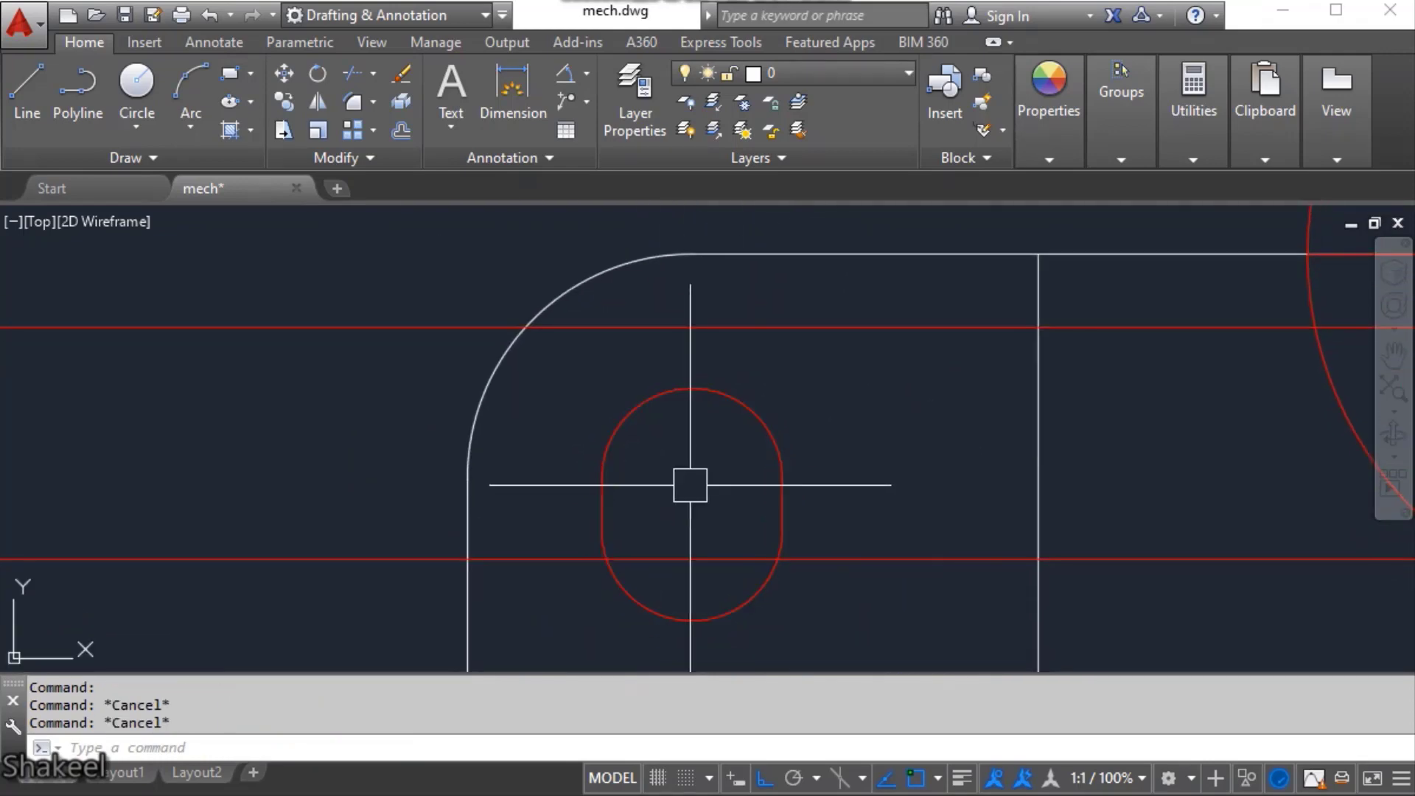
- Offset the left slot outward by 9 units
type("o")
key("Return")
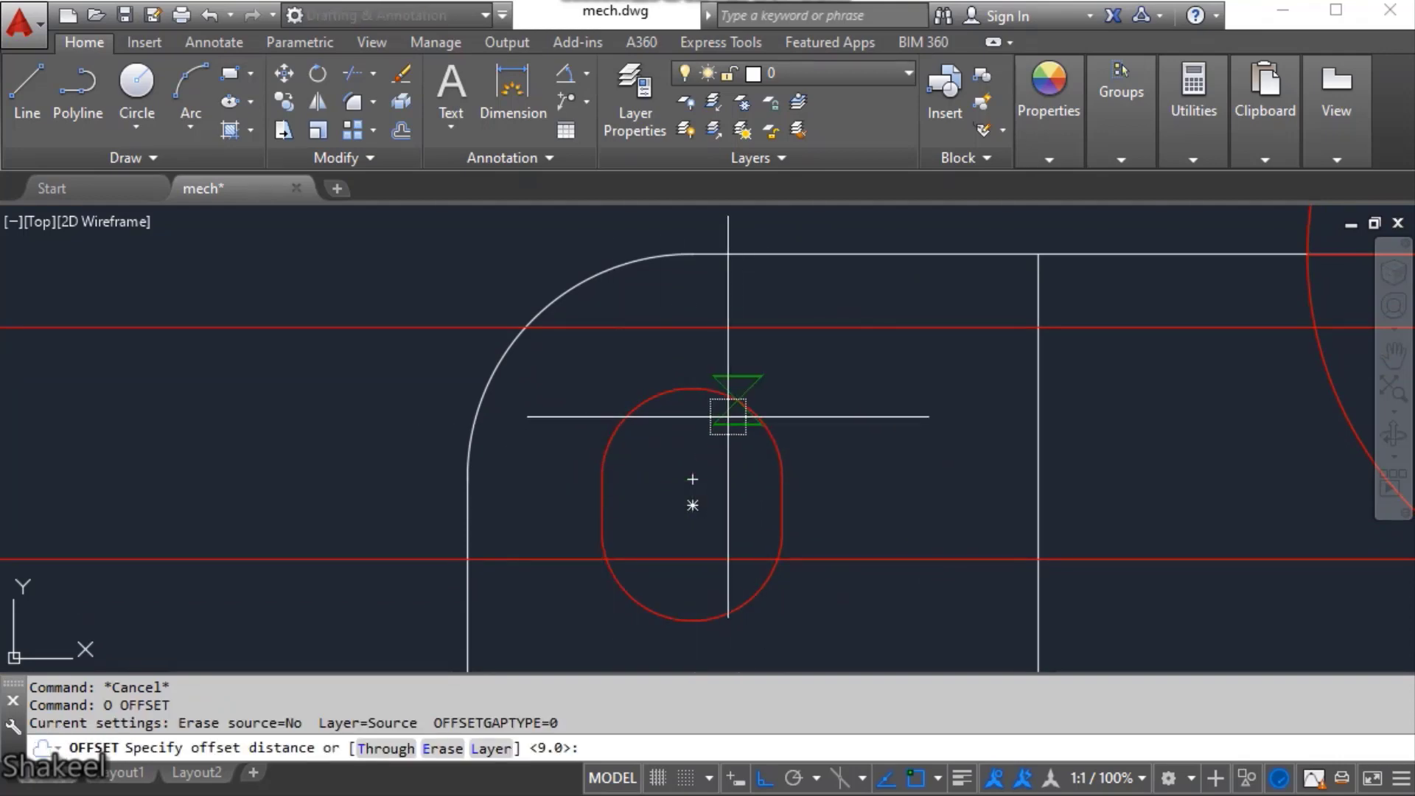
key("Return")
left_click(741, 399)
left_click(796, 372)
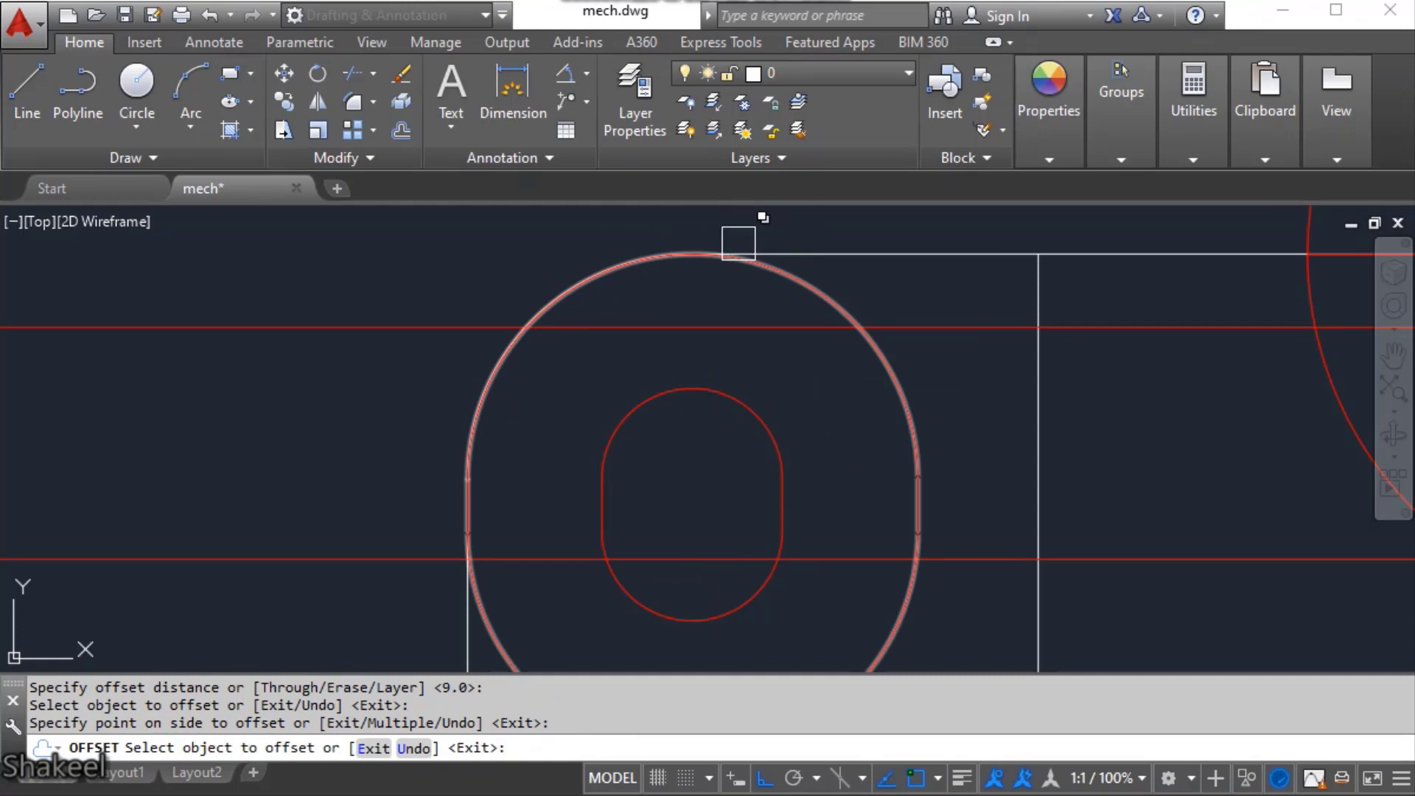
scroll(616, 313, "down", 5)
key("Escape")
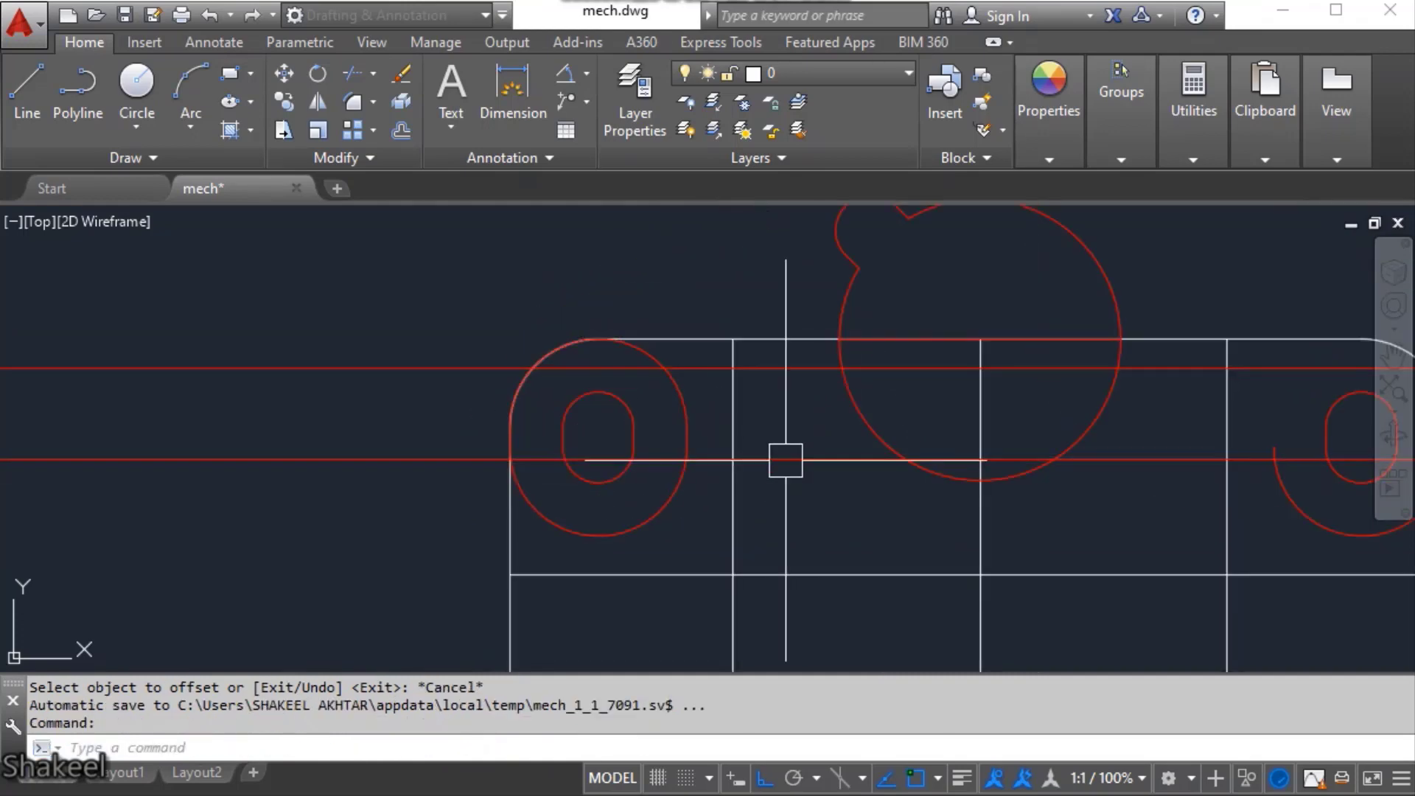
- Draw a horizontal line leftward from the lowest point of the right slot, past the bottom of the large central circle
middle_click_drag(783, 461, 805, 472)
scroll(805, 471, "up", 3)
left_click(789, 445)
key("Escape")
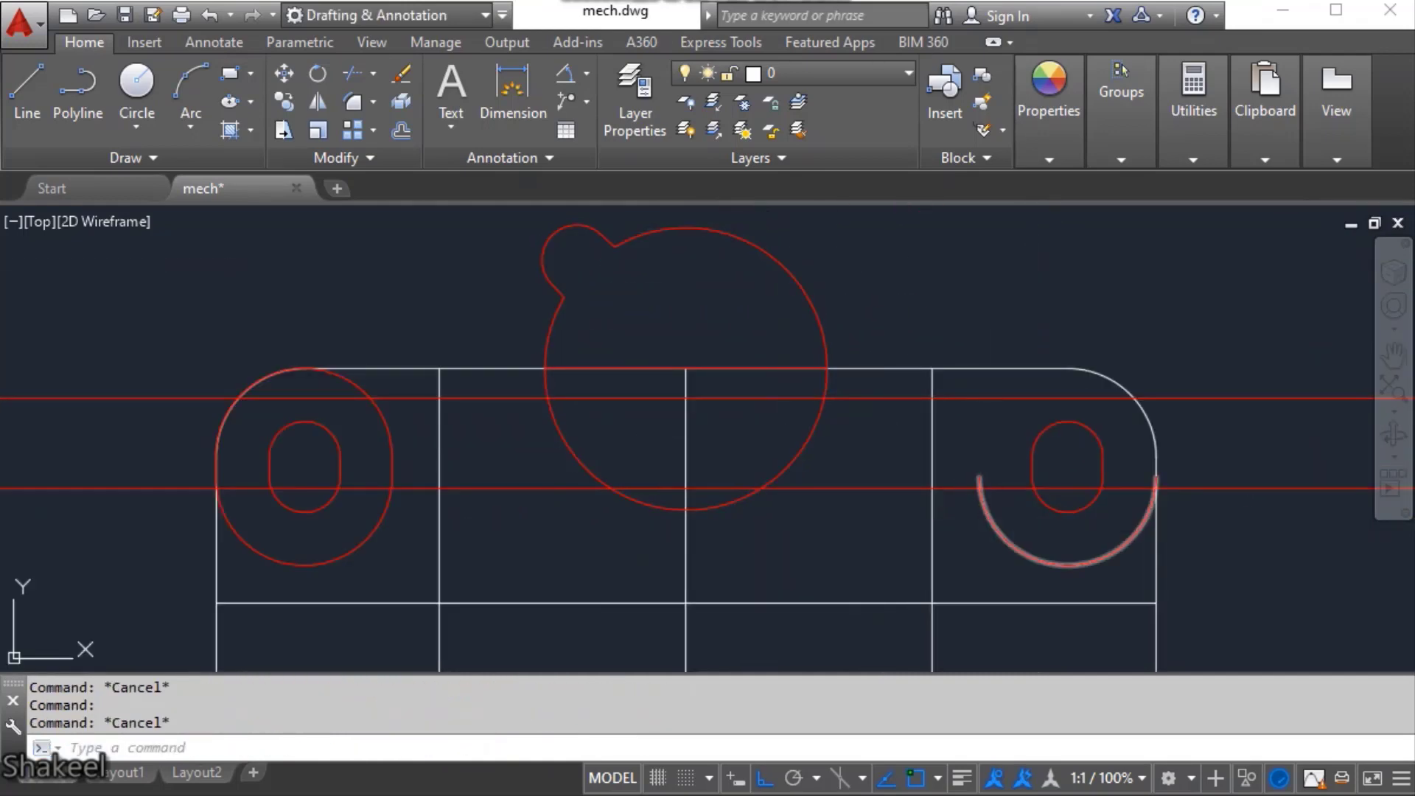
scroll(1017, 501, "up", 5)
type("l")
key("Return")
left_click(1152, 487)
scroll(698, 515, "down", 3)
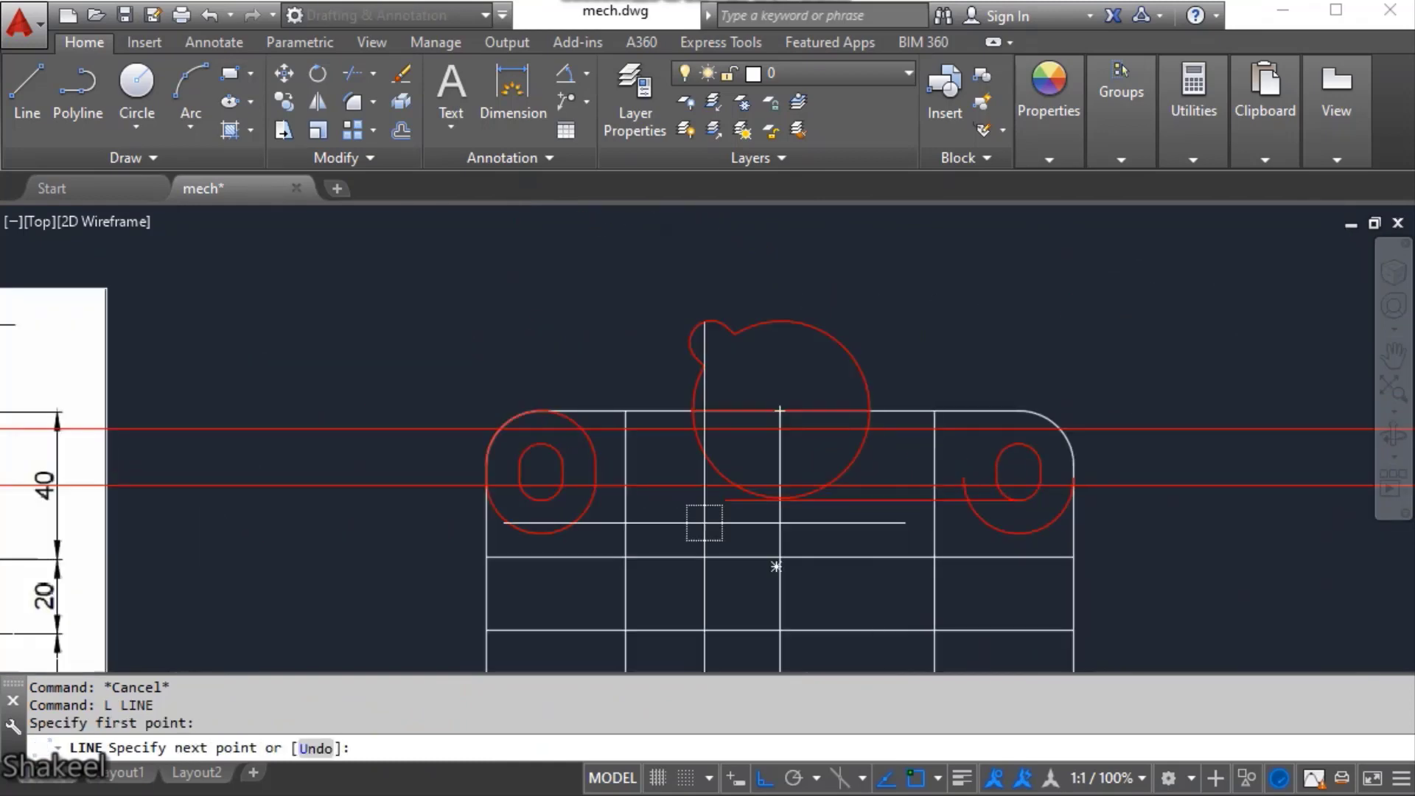
scroll(771, 494, "up", 3)
key("Escape")
- Draw a vertical line down from the right corner of the large circle's notch, crossing the horizontal helper line
scroll(780, 511, "down", 4)
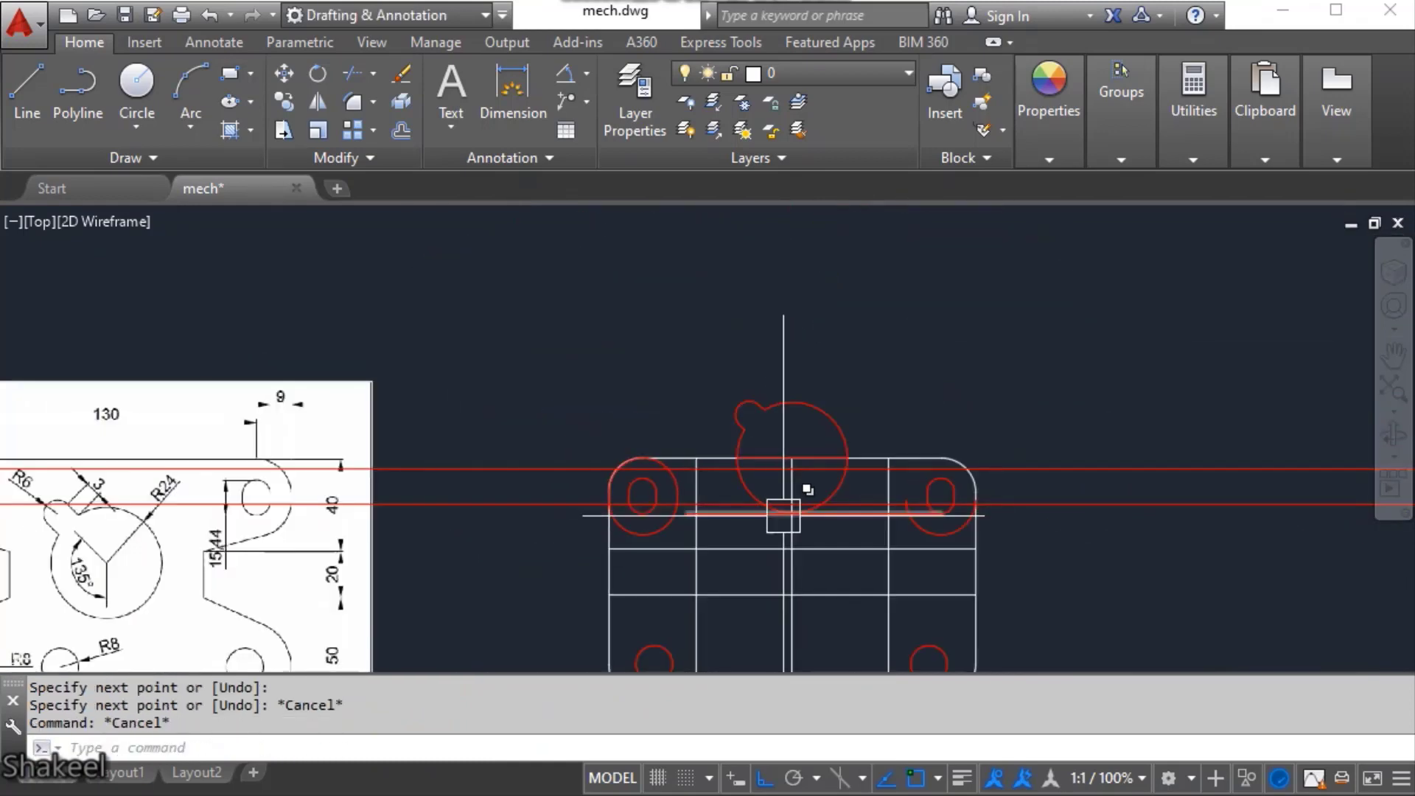
scroll(726, 483, "up", 3)
key("Return")
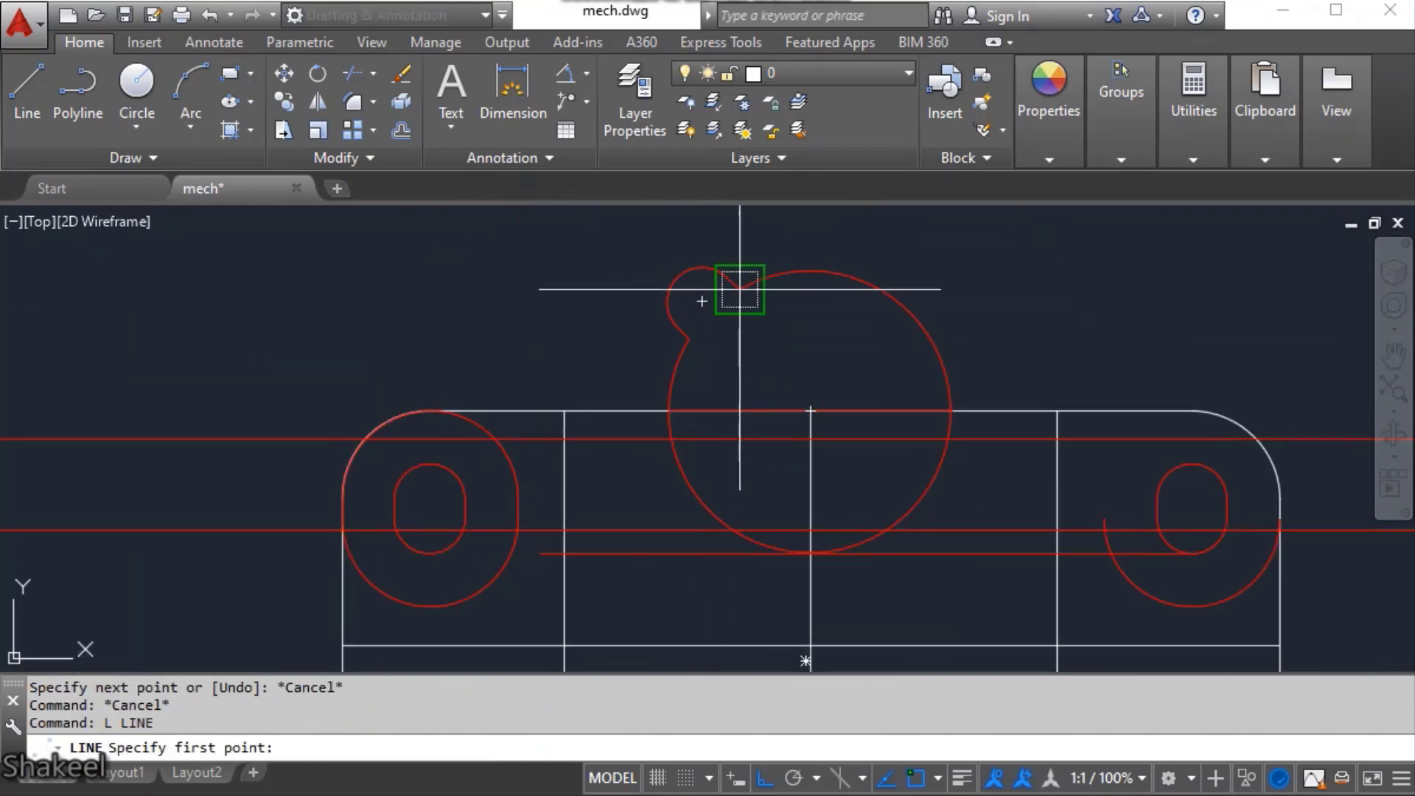
left_click(738, 289)
scroll(733, 543, "up", 4)
key("Escape")
- Move the notched circle straight down so its right notch corner lands on the intersection of the two helper lines
left_click(652, 458)
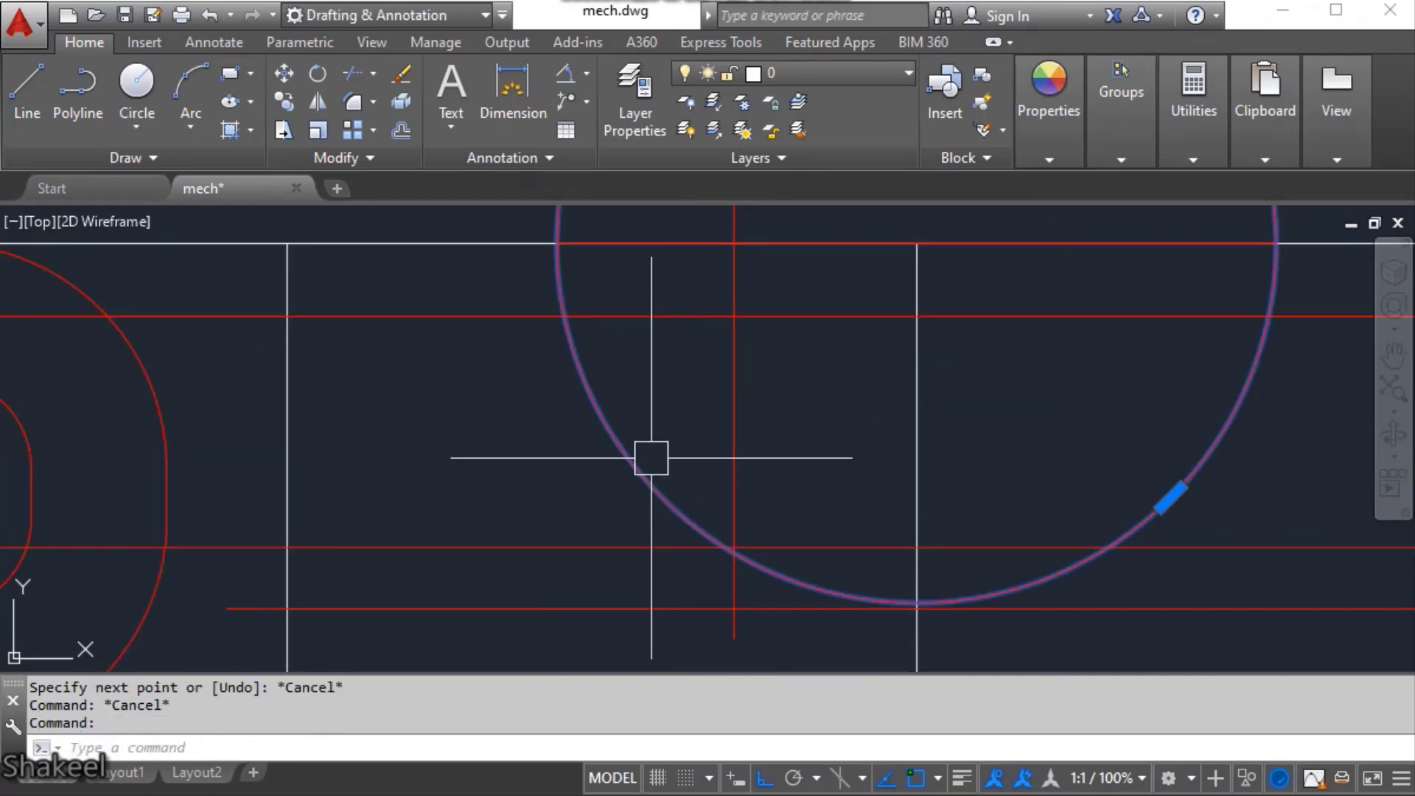
type("m")
key("Return")
scroll(656, 412, "down", 3)
scroll(708, 295, "up", 4)
left_click(693, 285)
scroll(695, 295, "down", 3)
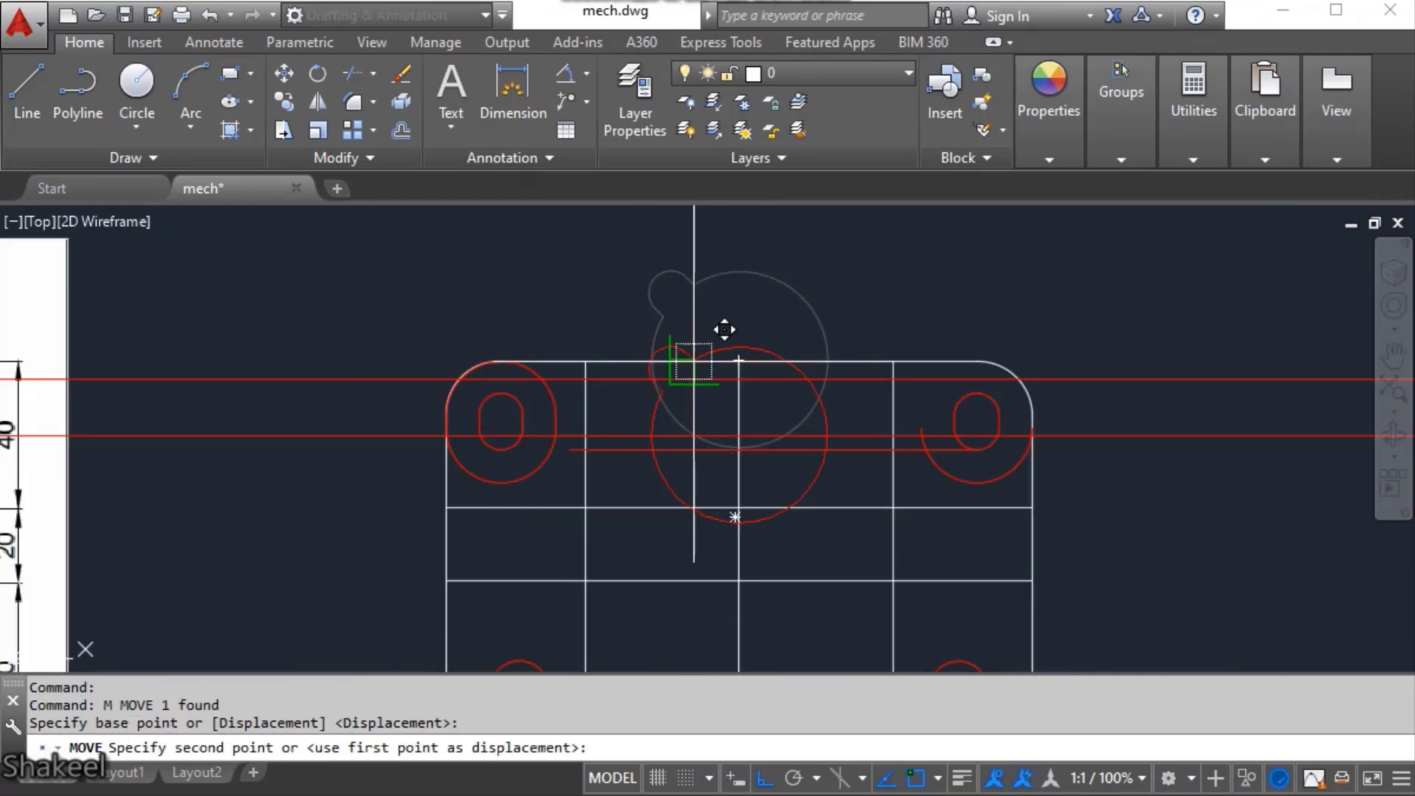
scroll(693, 443, "up", 4)
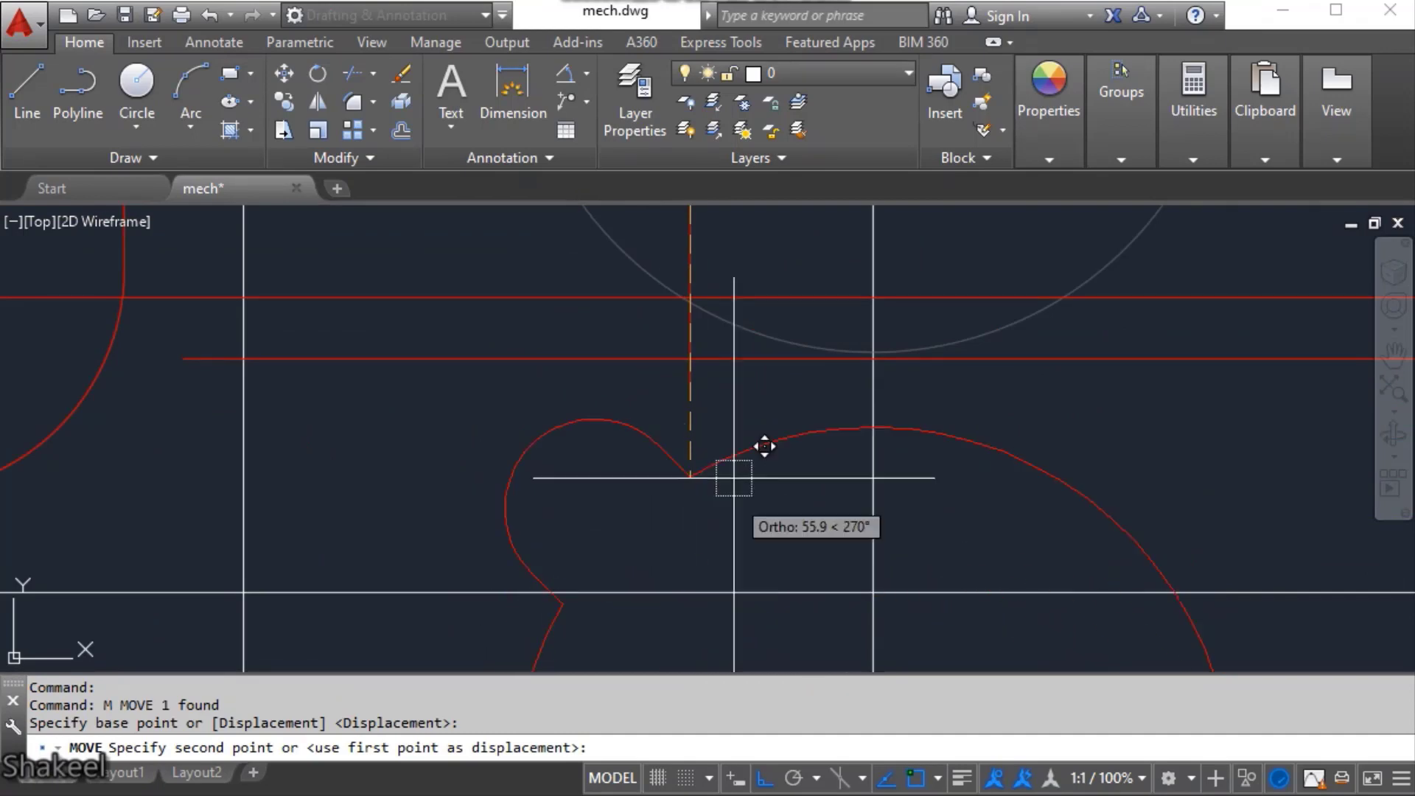
left_click(692, 359)
key("Escape")
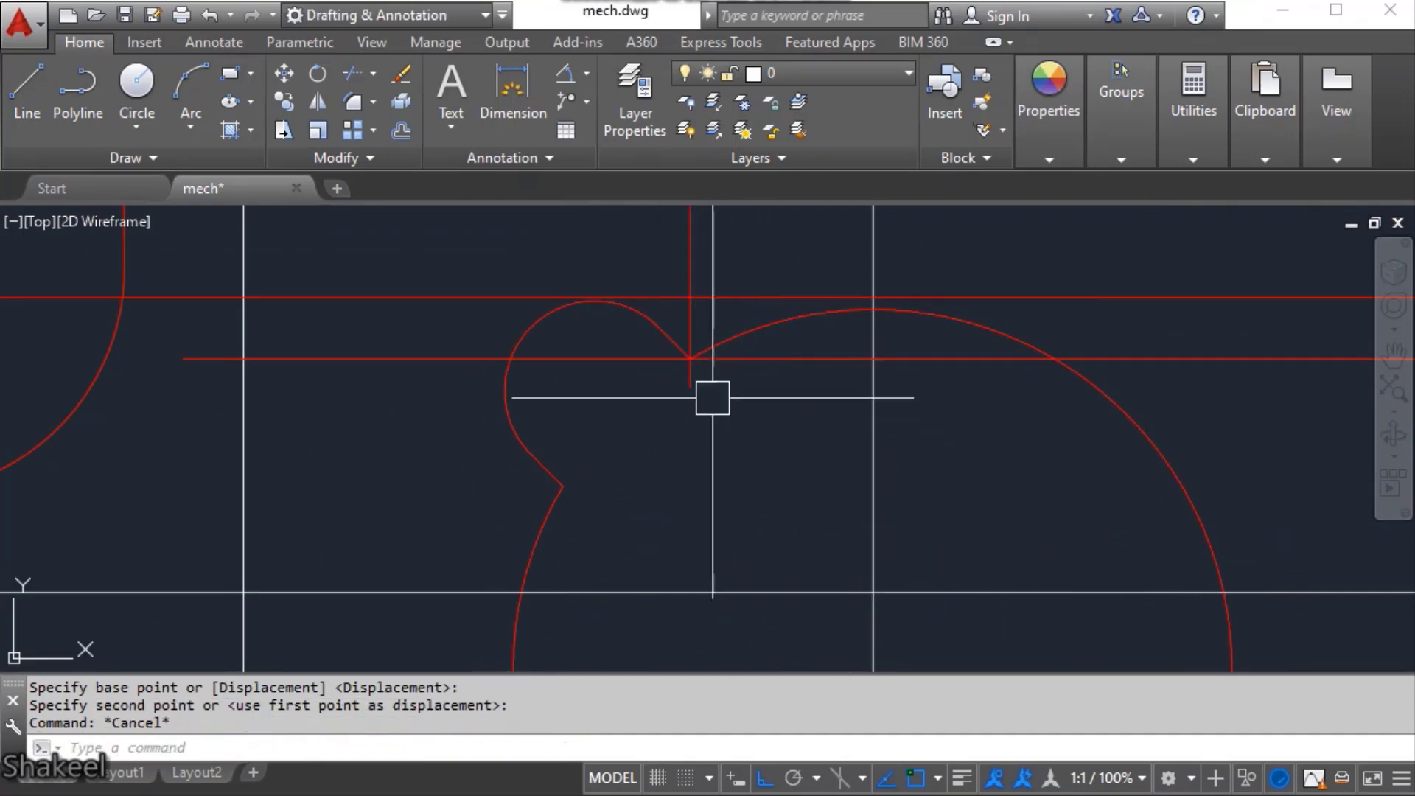
- Erase the vertical and horizontal helper lines crossing at the notch corner
key("Escape")
scroll(704, 364, "up", 5)
left_click(767, 355)
left_click(689, 402)
left_click(619, 424)
type("e")
key("Return")
scroll(768, 433, "down", 5)
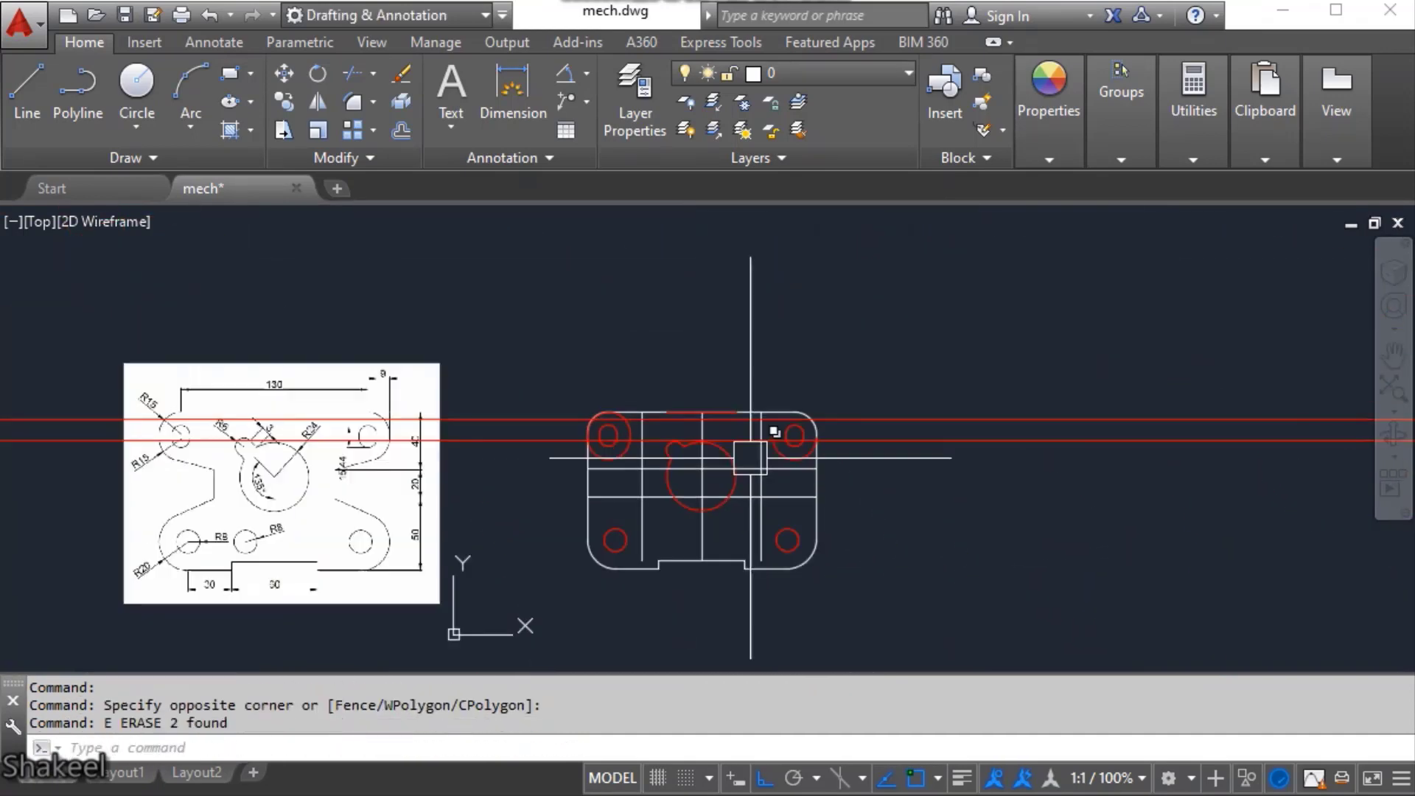
- Draw a vertical construction line through the right corner of the large circle's notch
key("Escape")
scroll(806, 427, "up", 5)
scroll(696, 458, "down", 1)
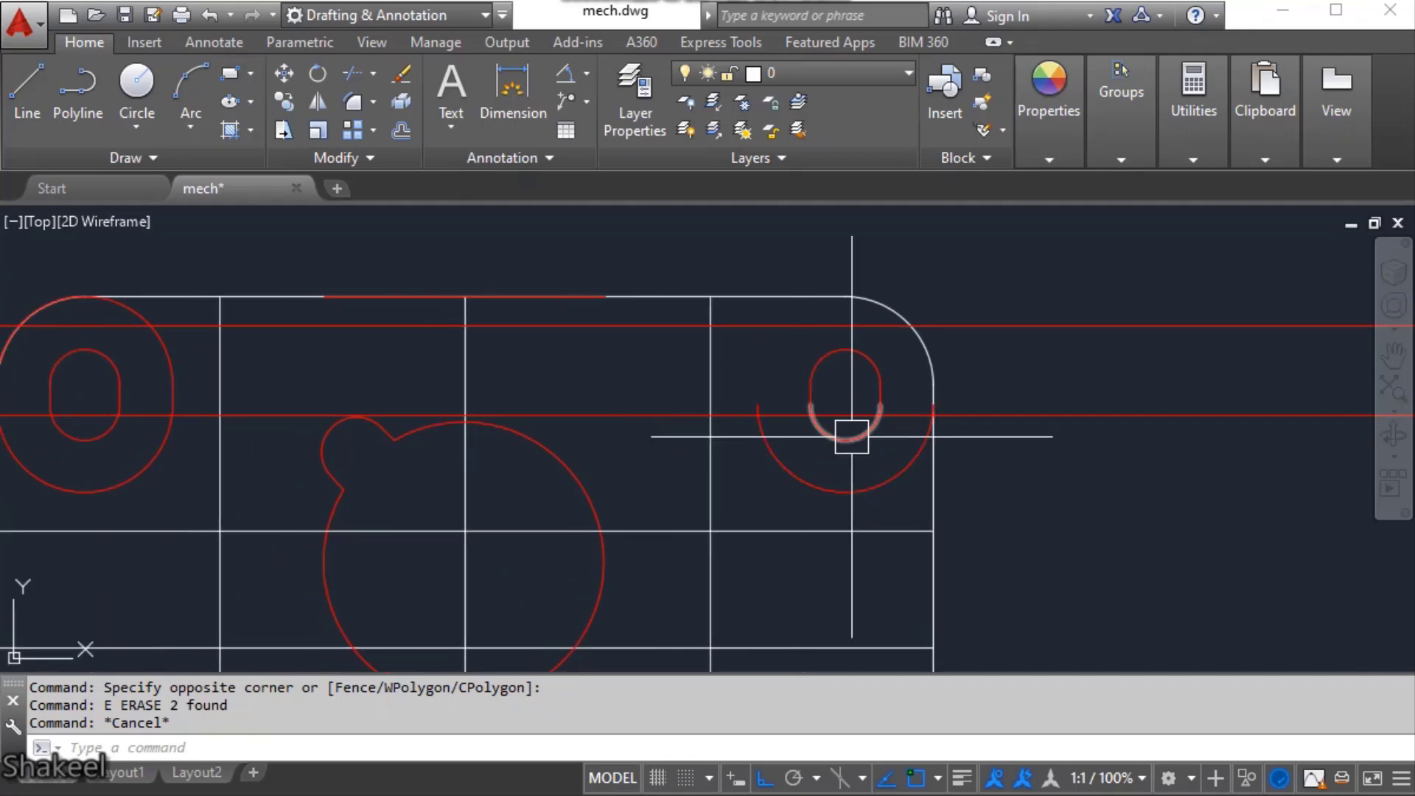
scroll(584, 379, "down", 4)
scroll(632, 426, "up", 4)
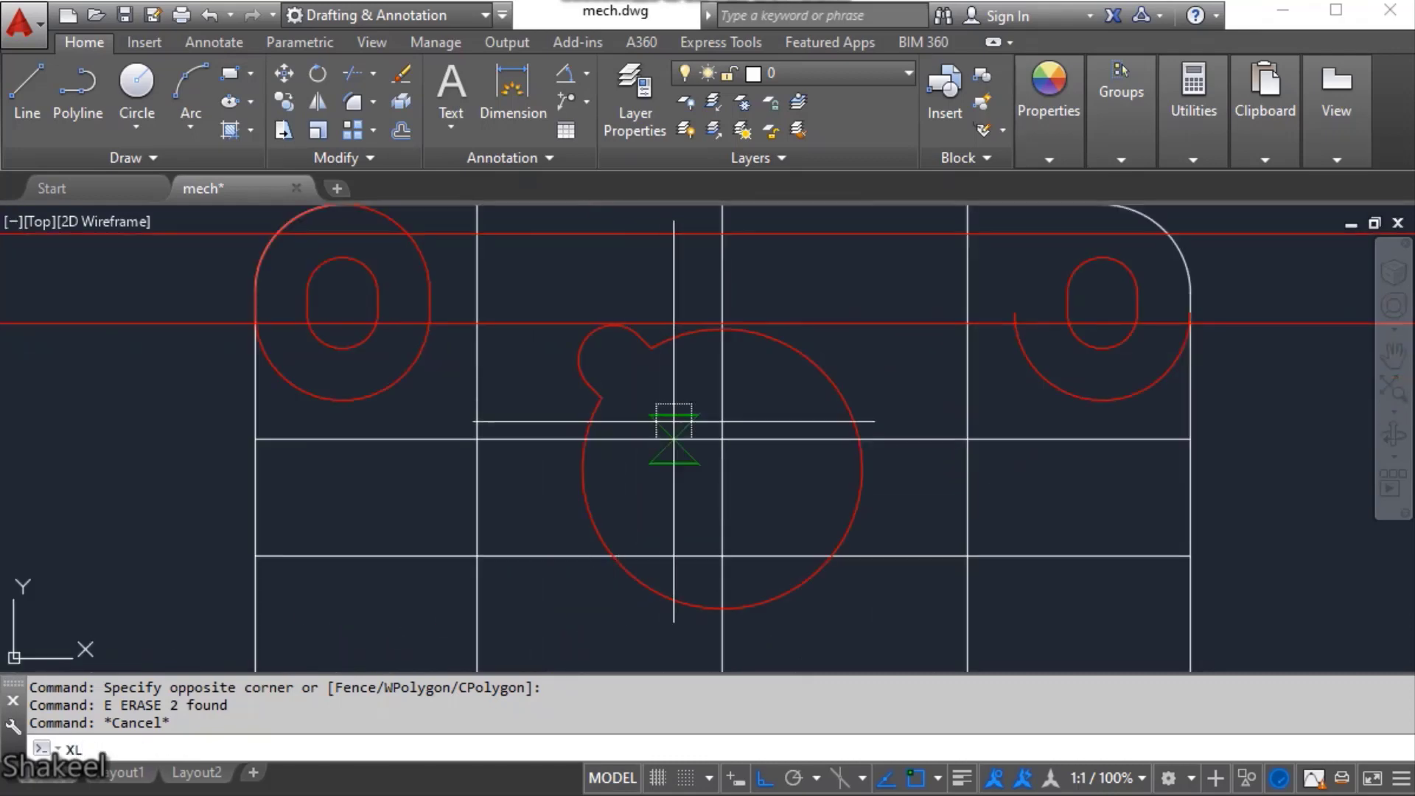
key("Return")
scroll(670, 383, "up", 3)
left_click(657, 301)
left_click(685, 417)
key("Escape")
scroll(704, 435, "down", 3)
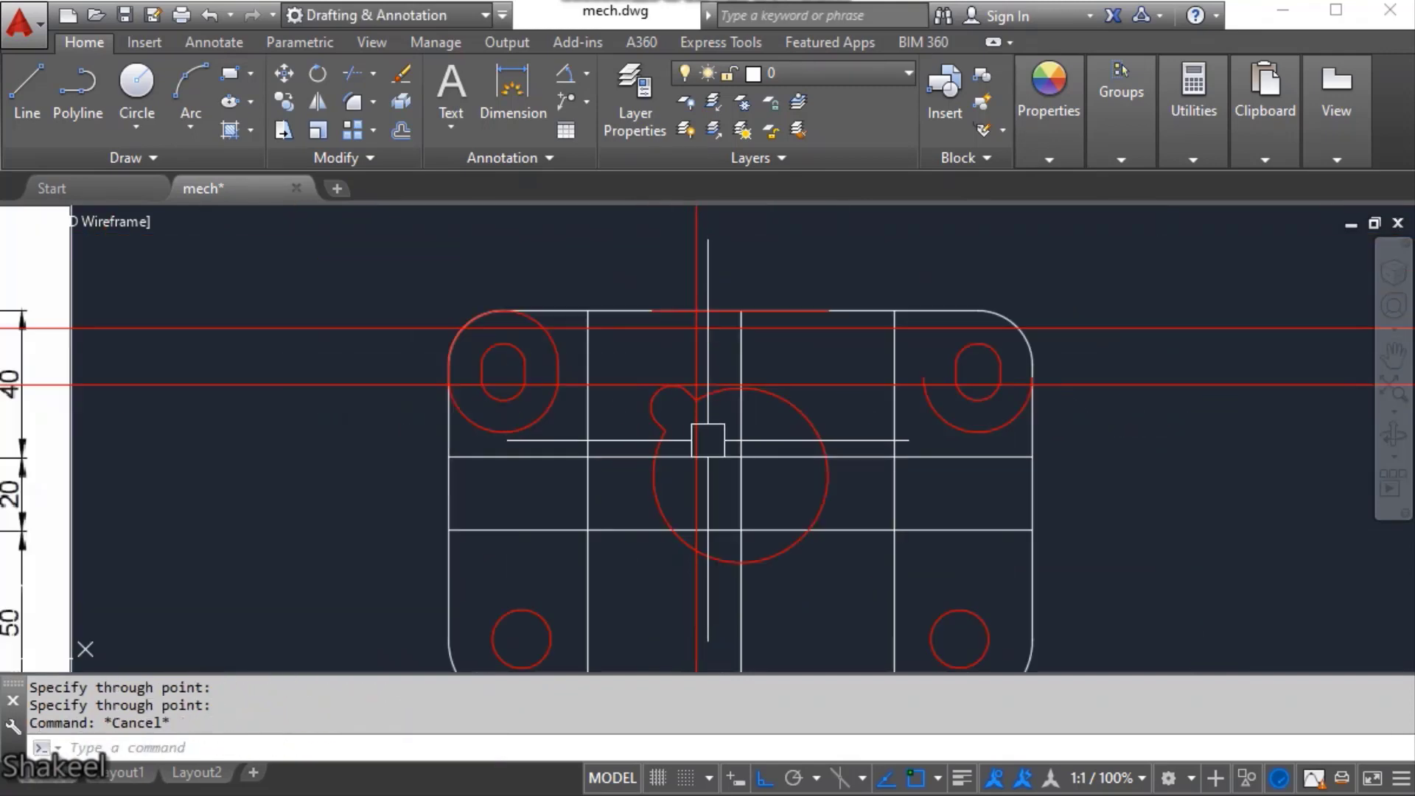
- Draw a horizontal construction line through the centre of the lower-left hole
key("Escape")
scroll(673, 467, "down", 1)
scroll(527, 486, "up", 5)
type("XL")
key("Return")
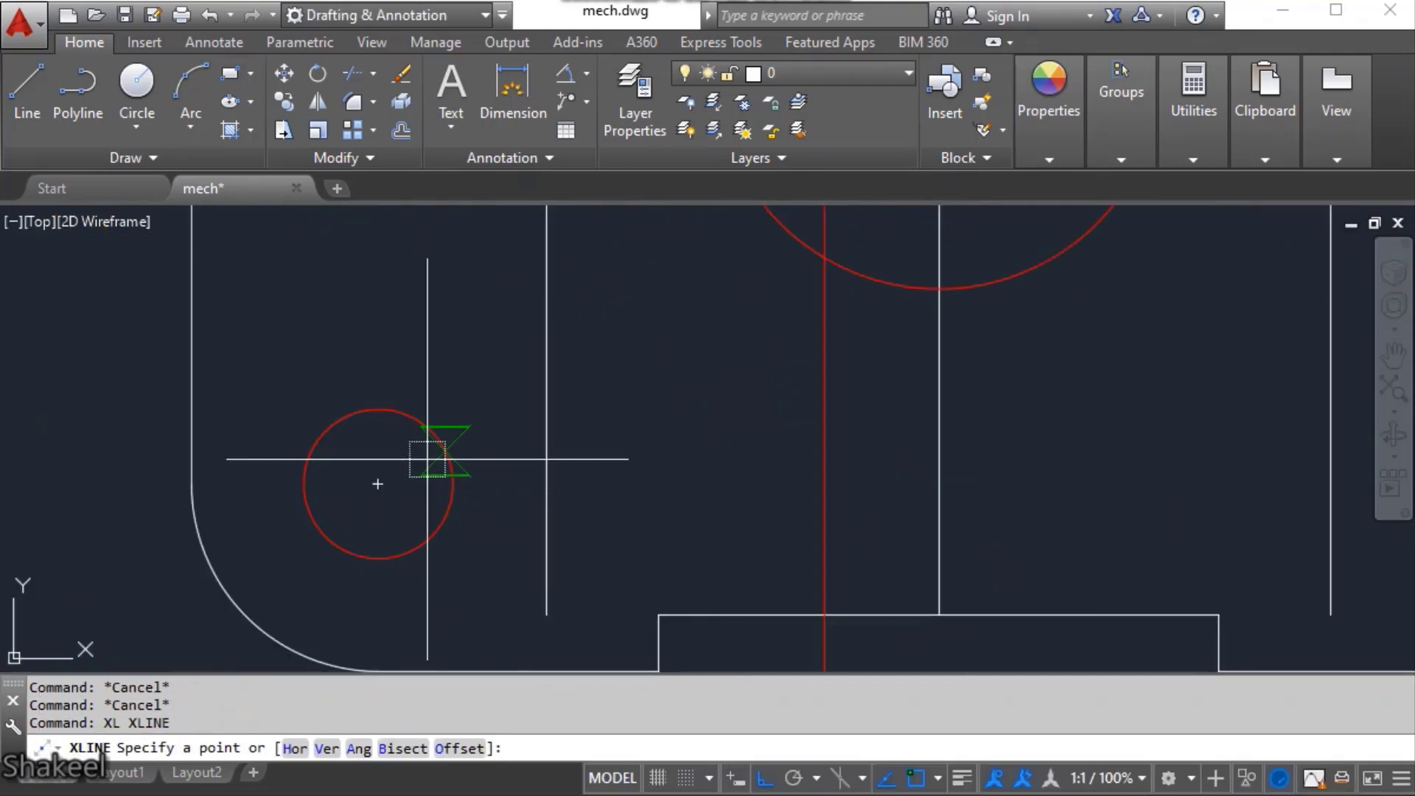
left_click(377, 484)
left_click(701, 484)
key("Escape")
key("Escape")
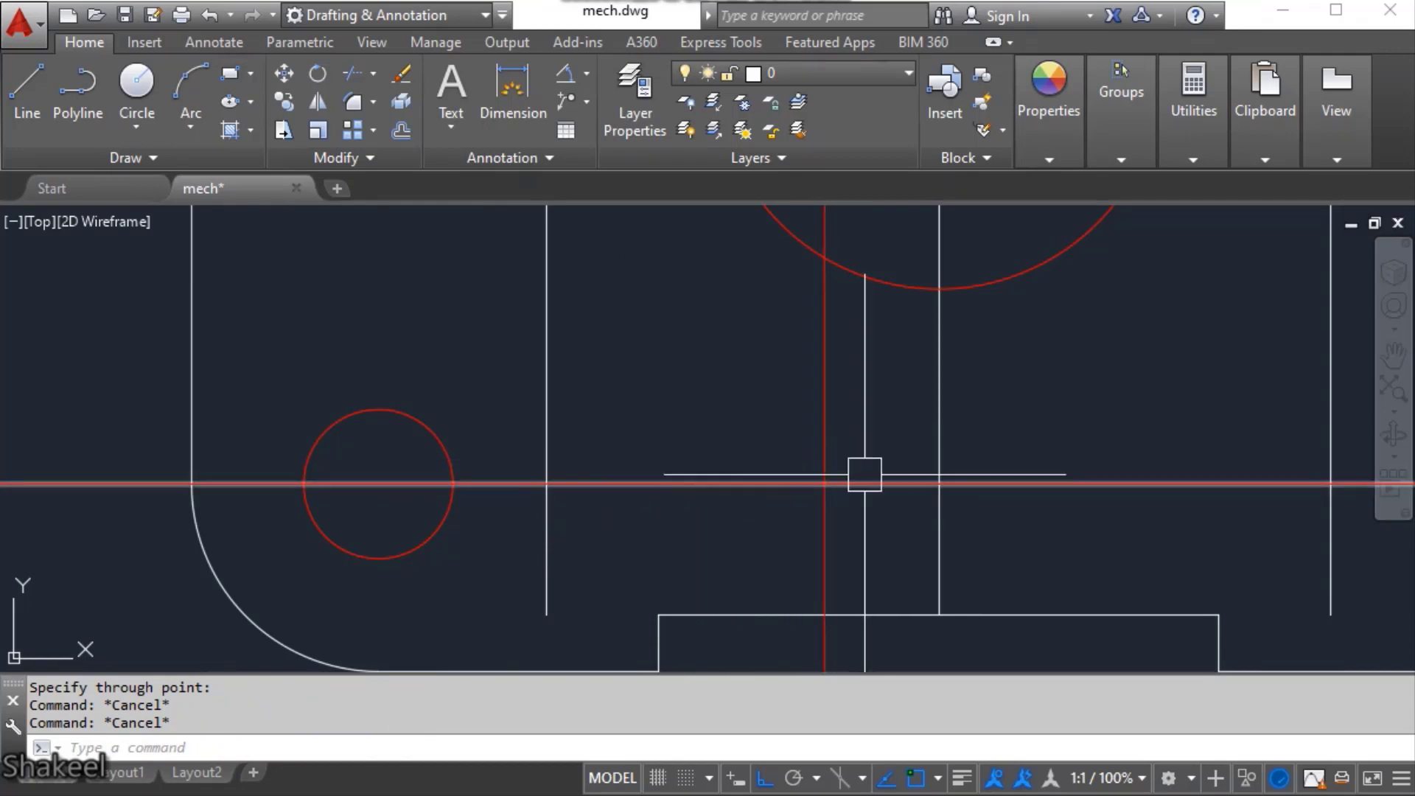
- Move the vertical construction line from the notch's right corner to its lower-left corner
scroll(864, 475, "down", 5)
scroll(790, 391, "up", 4)
left_click(767, 421)
scroll(758, 369, "up", 4)
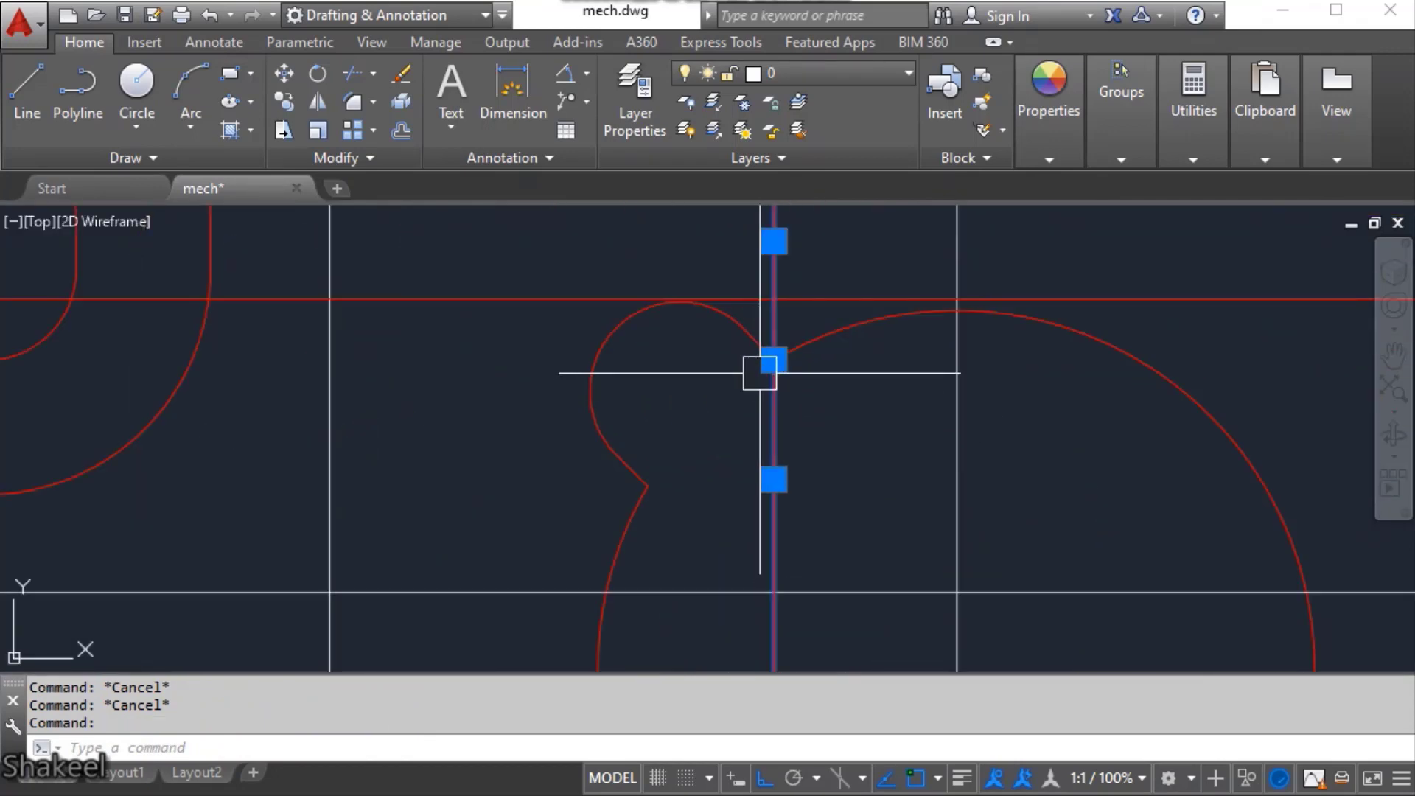
scroll(780, 357, "up", 2)
type("m")
key("Return")
left_click(782, 350)
scroll(729, 467, "down", 5)
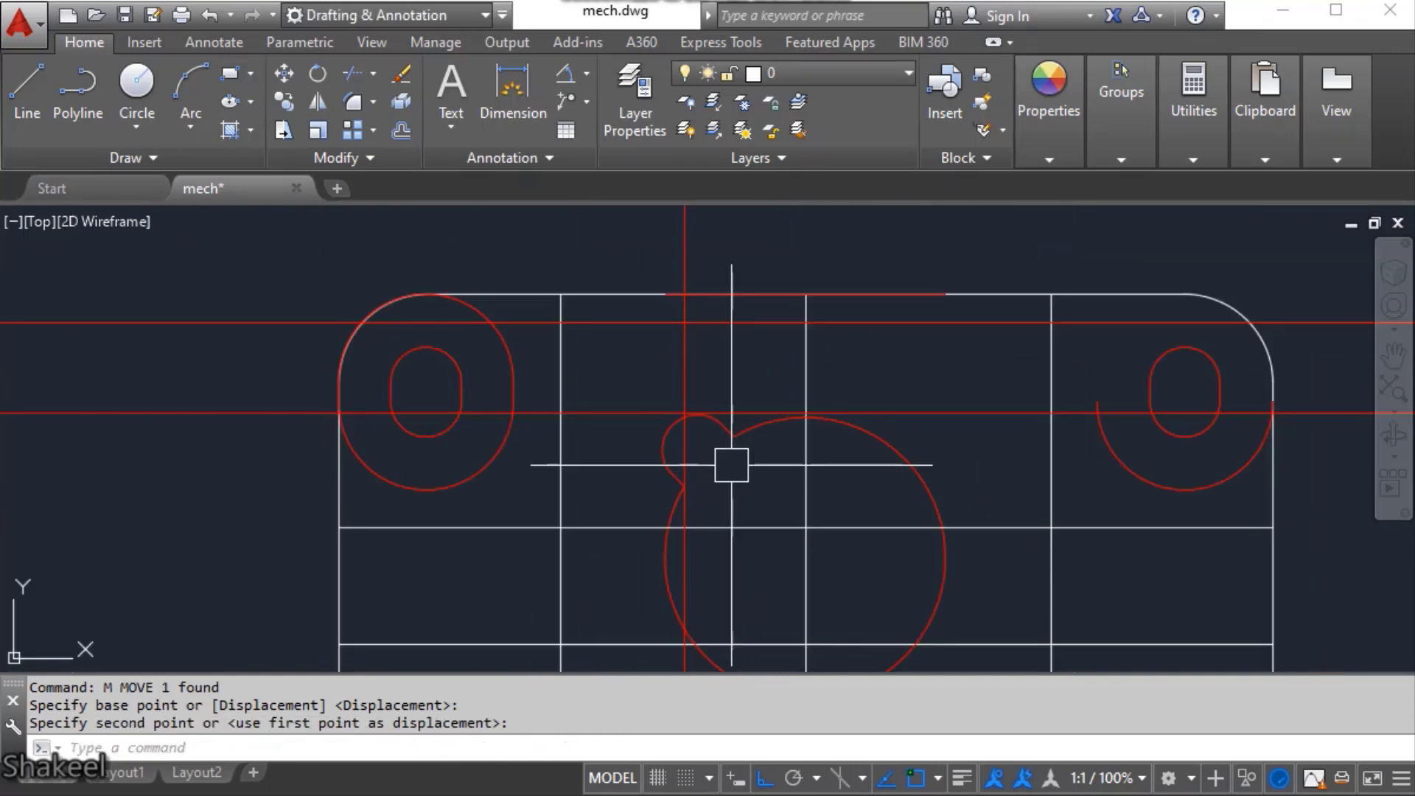
key("Escape")
- Copy the lower-left hole from its centre to the intersection of the vertical and horizontal construction lines
scroll(732, 435, "up", 4)
scroll(467, 421, "up", 2)
left_click(467, 420)
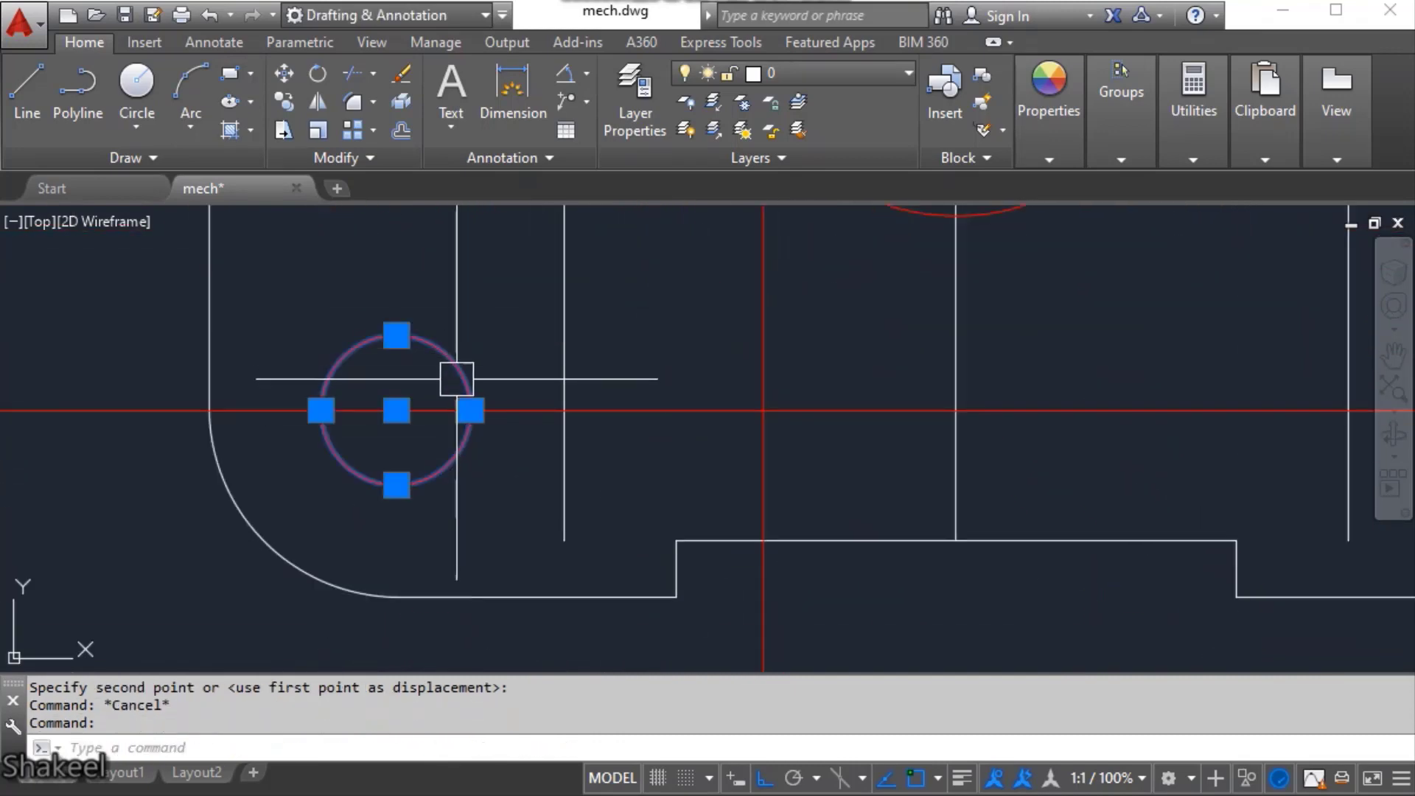
type("co")
key("Return")
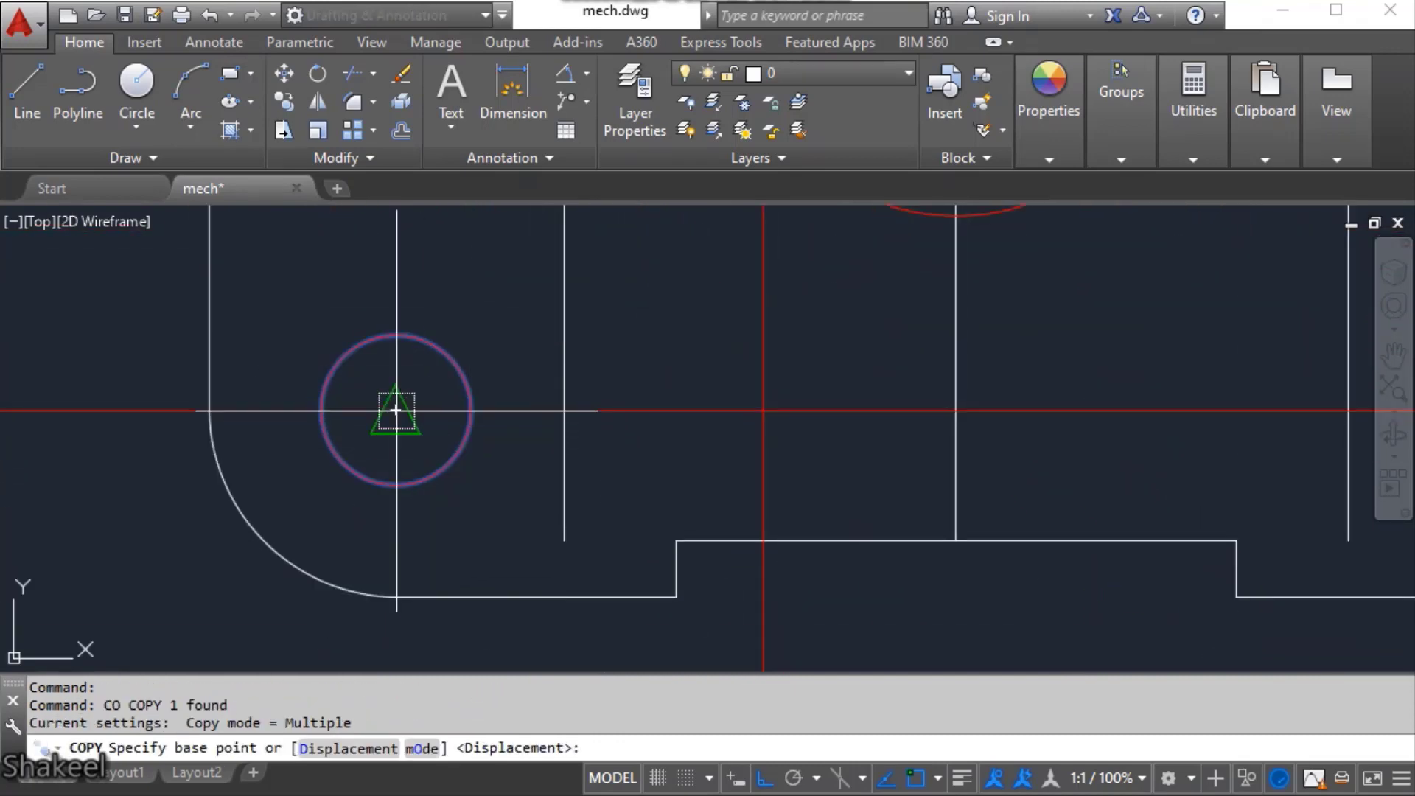
left_click(397, 410)
left_click(787, 384)
key("Escape")
- Check the copied hole's position against the neighbouring holes and the construction lines
scroll(781, 565, "down", 4)
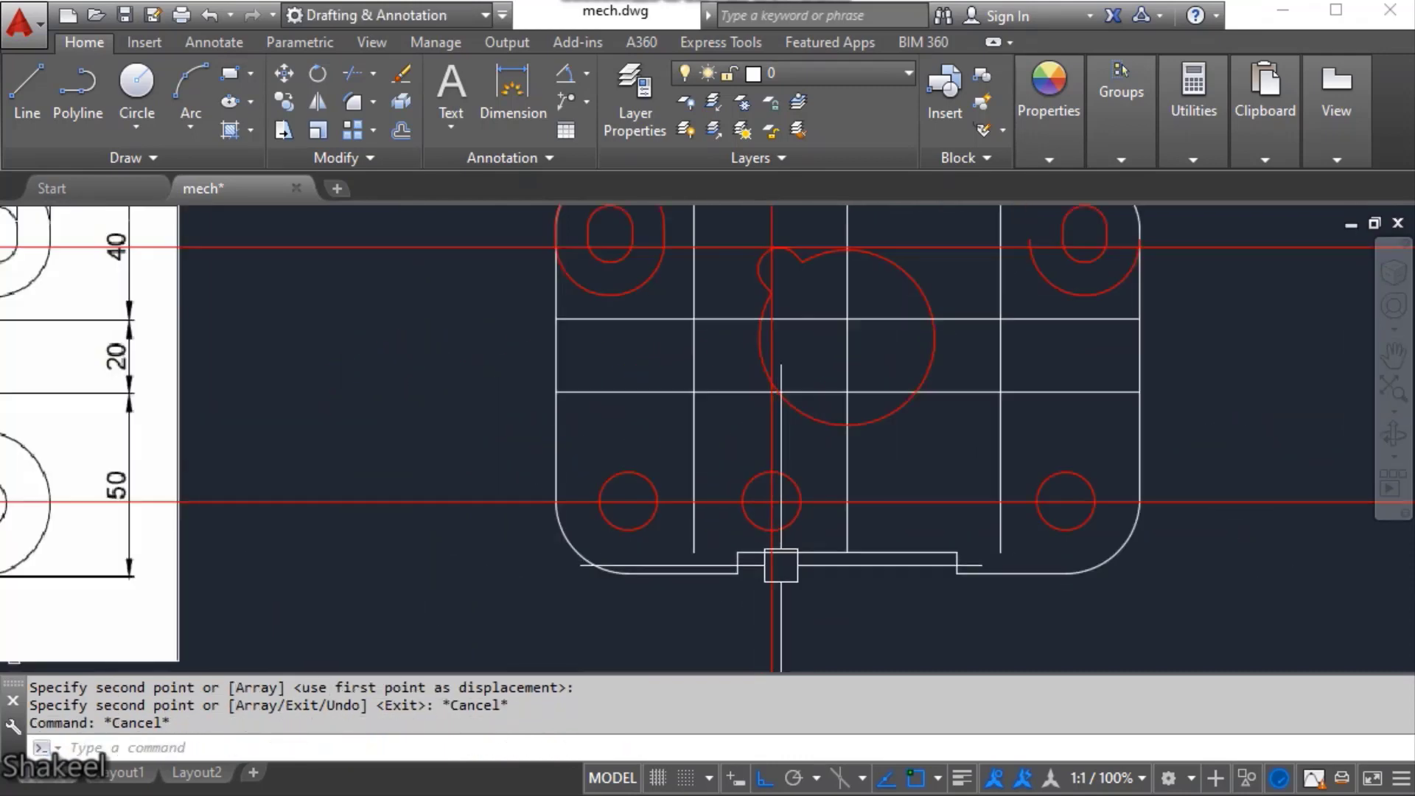
scroll(803, 477, "up", 8)
scroll(875, 413, "down", 3)
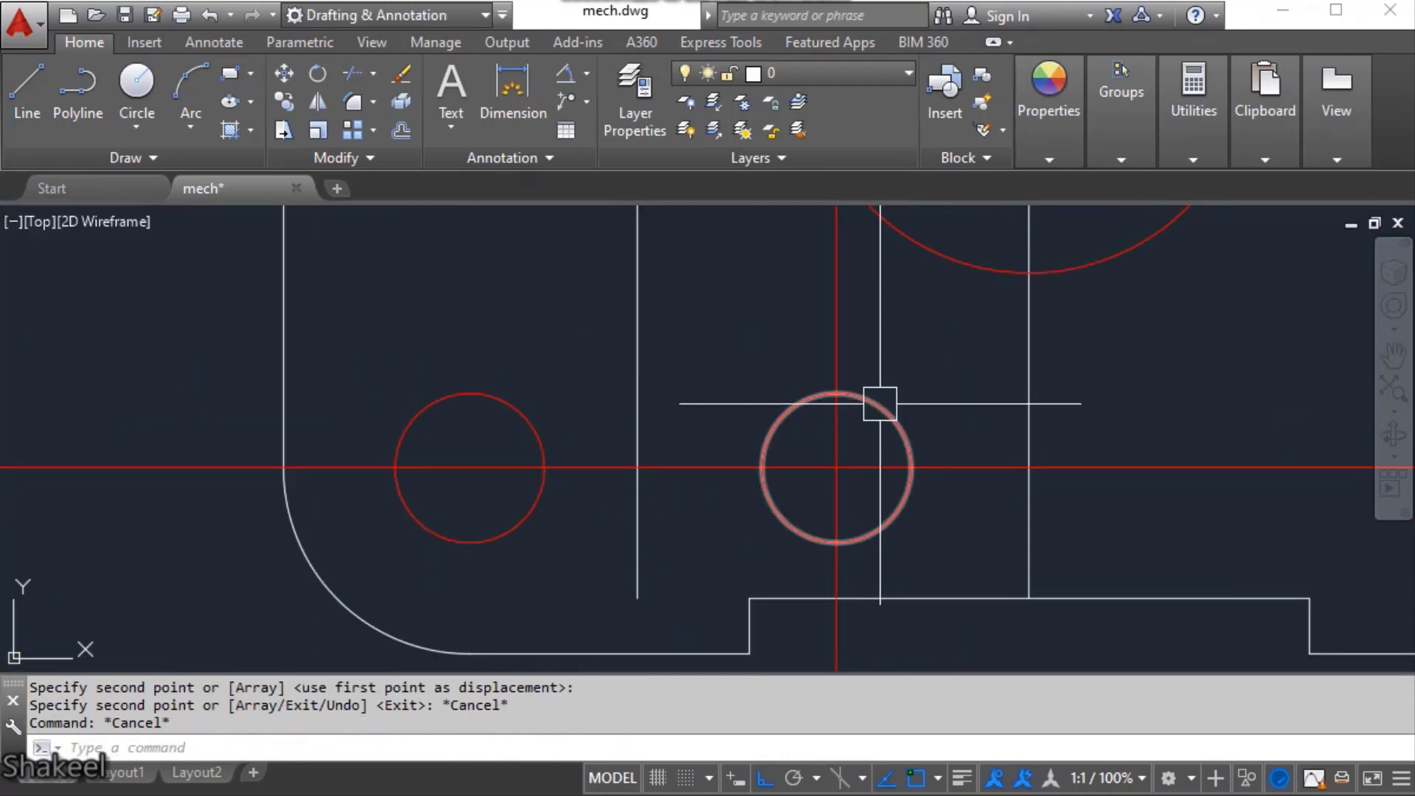
scroll(877, 404, "down", 1)
scroll(845, 468, "down", 4)
scroll(748, 474, "up", 4)
scroll(1109, 432, "up", 4)
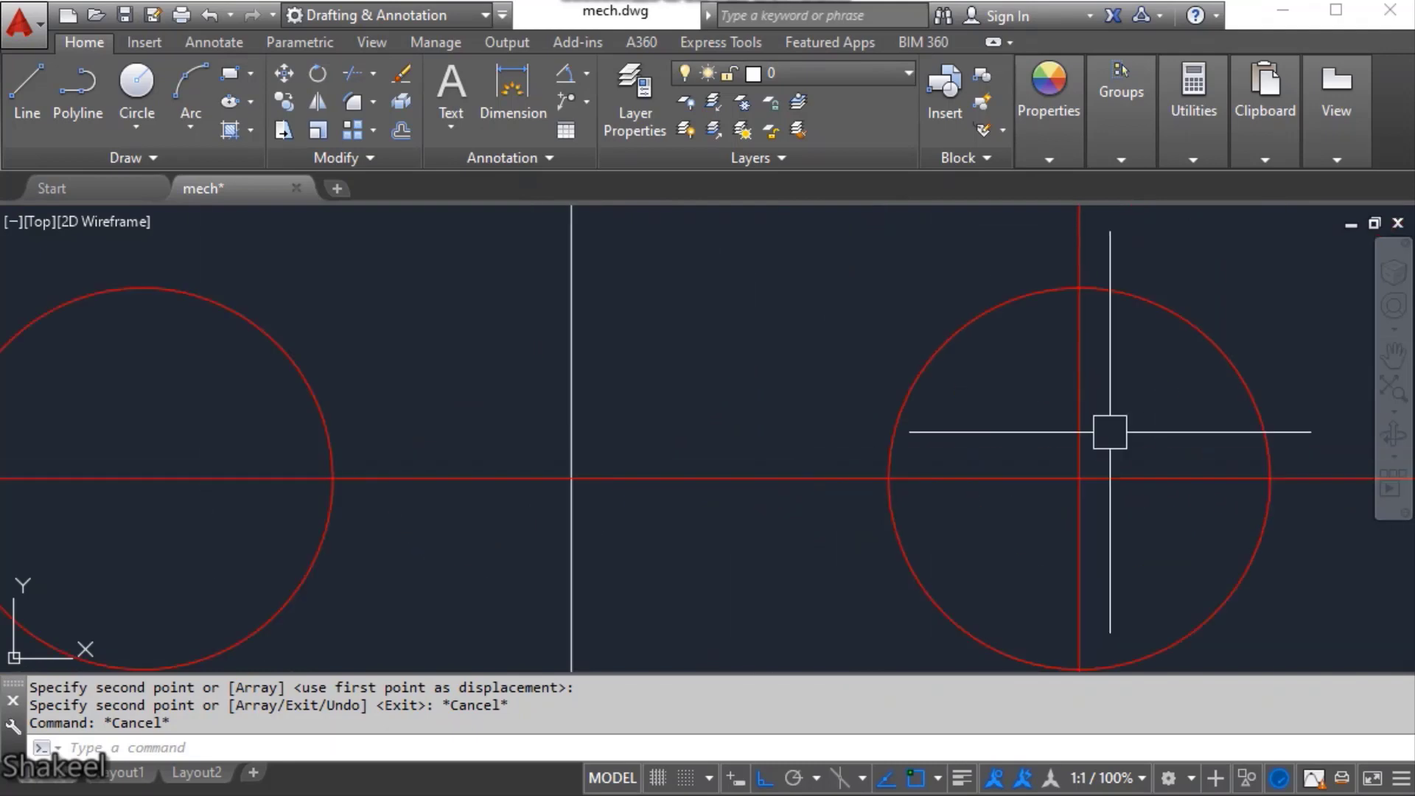
scroll(505, 471, "down", 4)
scroll(733, 313, "down", 4)
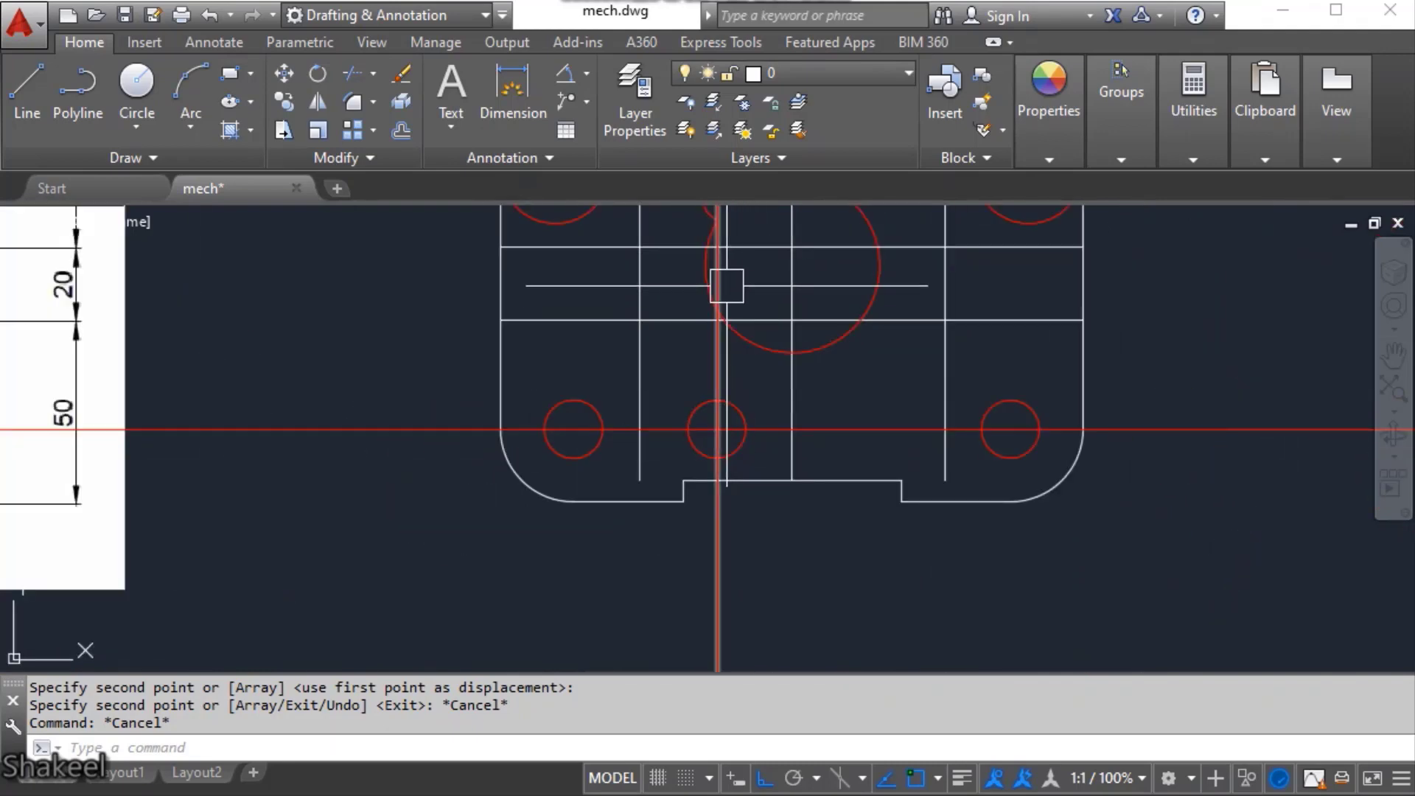
scroll(733, 489, "up", 3)
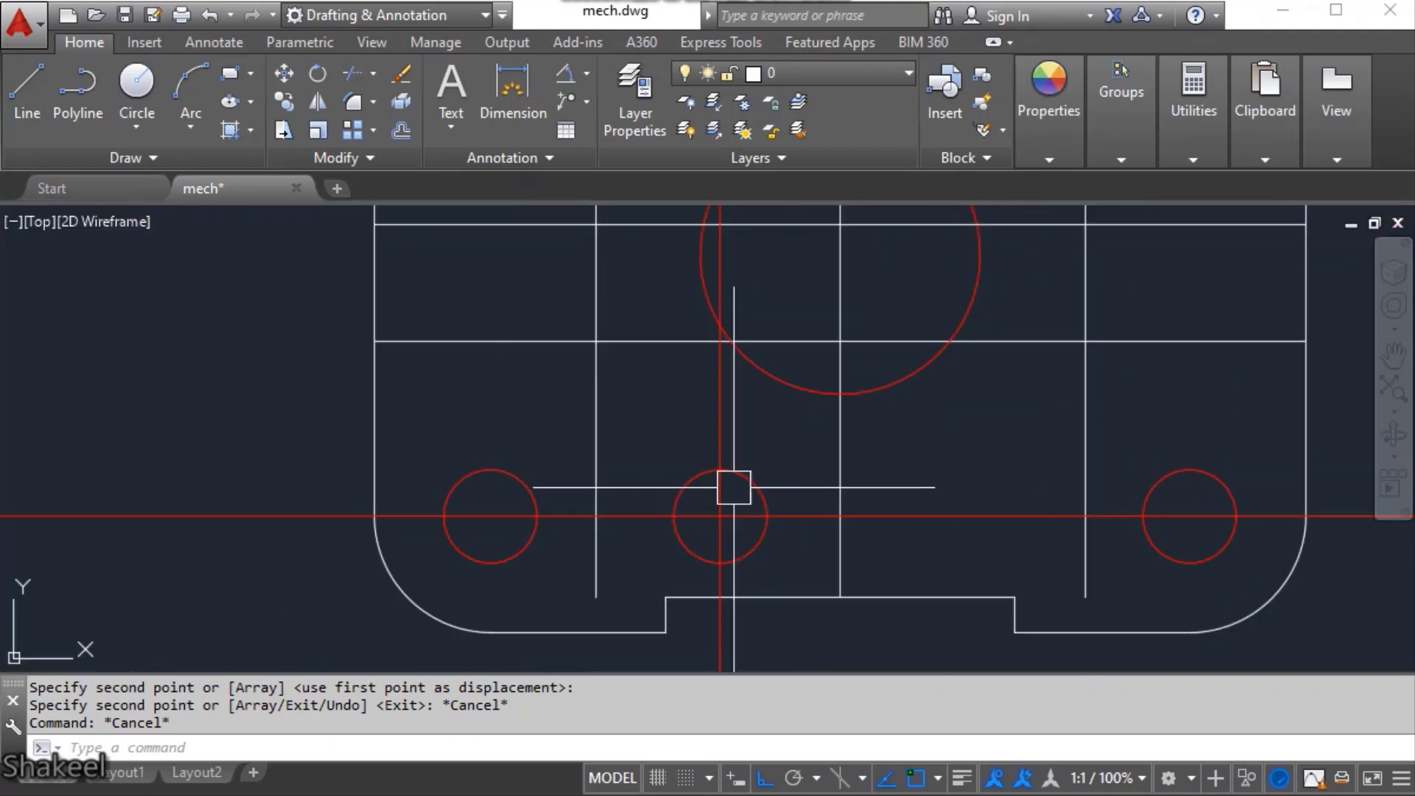
- Erase the vertical and horizontal construction lines crossing at the copied hole's centre
scroll(705, 560, "up", 6)
scroll(705, 559, "down", 2)
left_click(735, 550)
left_click(678, 603)
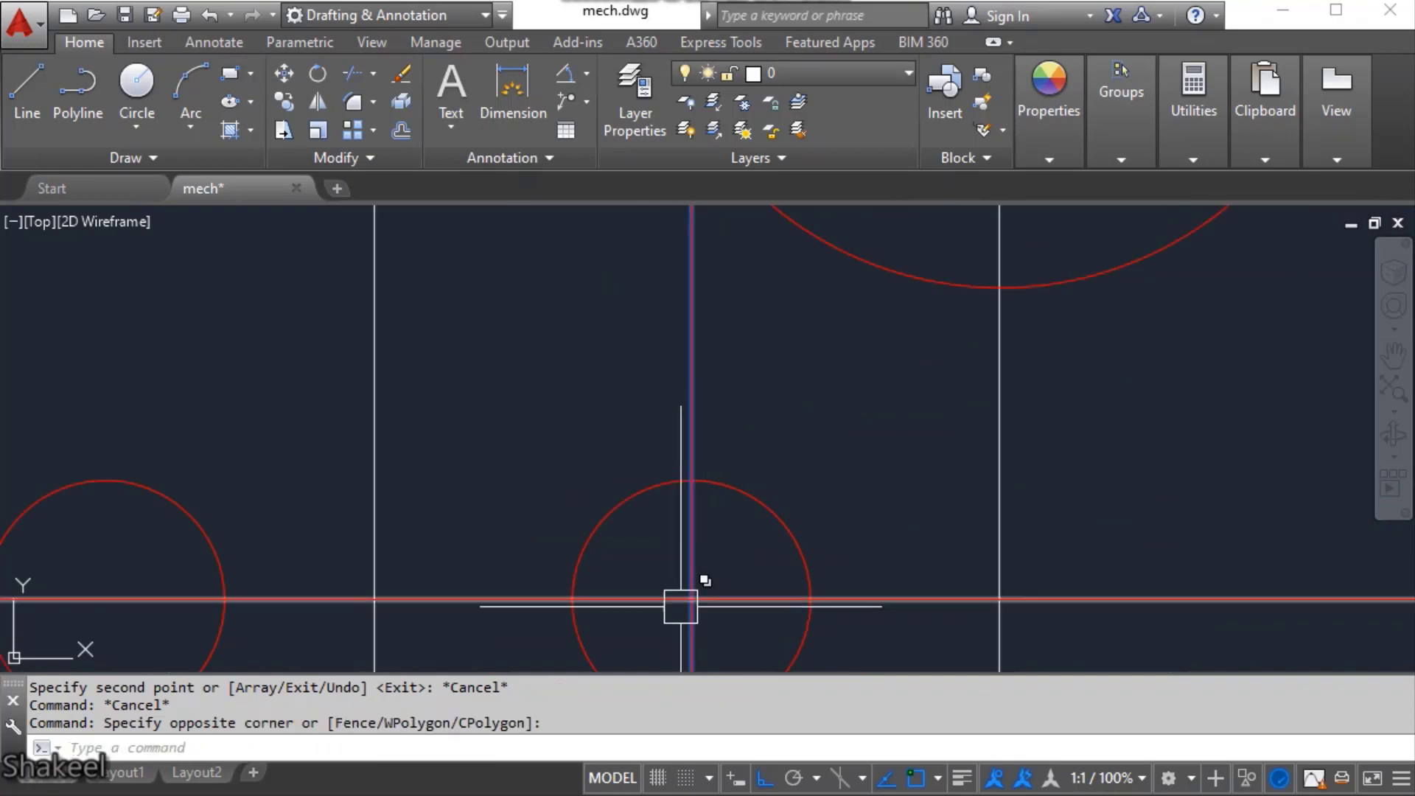
type("e")
key("Return")
- Erase the two remaining horizontal construction lines across the upper part of the plate
scroll(720, 568, "down", 3)
scroll(600, 405, "up", 5)
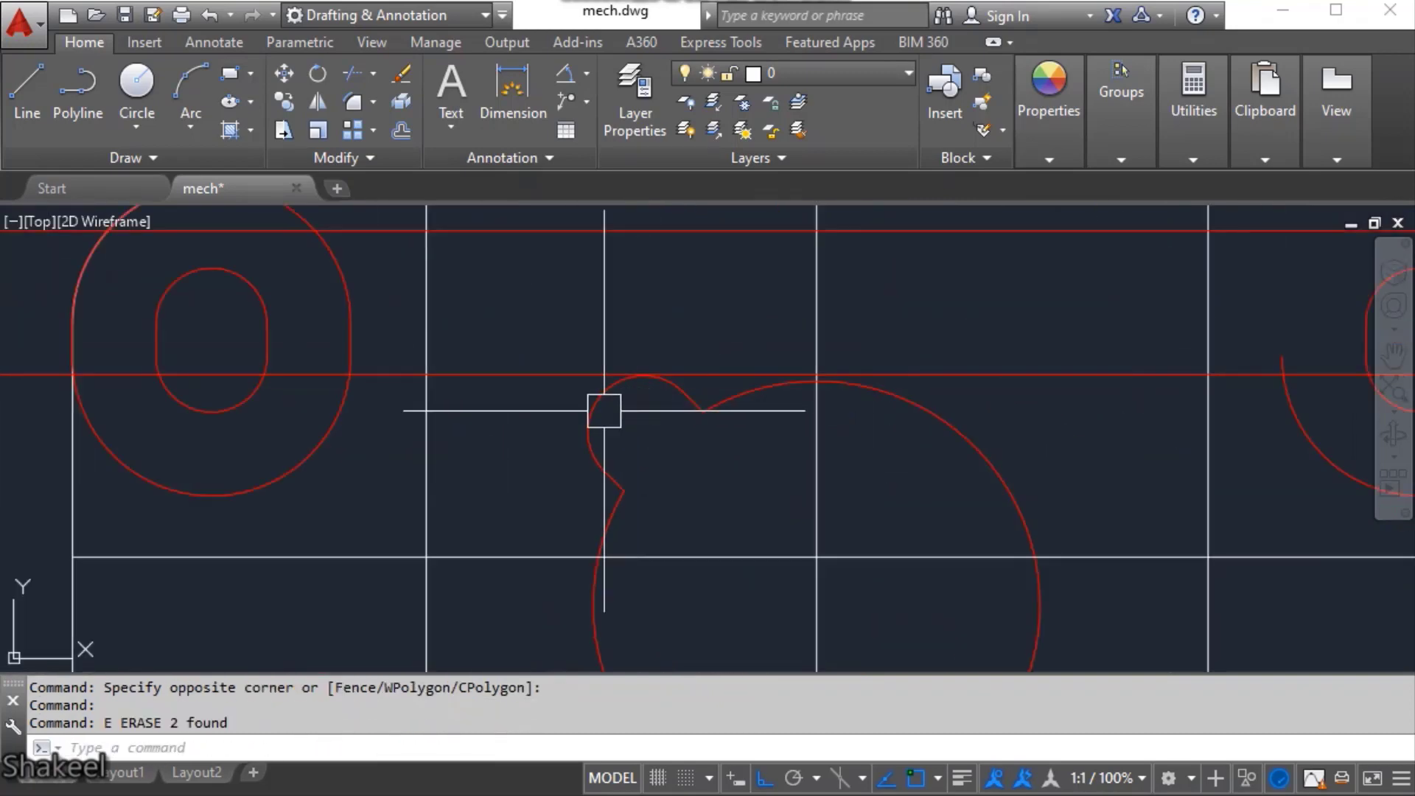
type("e")
key("Return")
key("Escape")
scroll(593, 394, "down", 5)
scroll(630, 360, "up", 5)
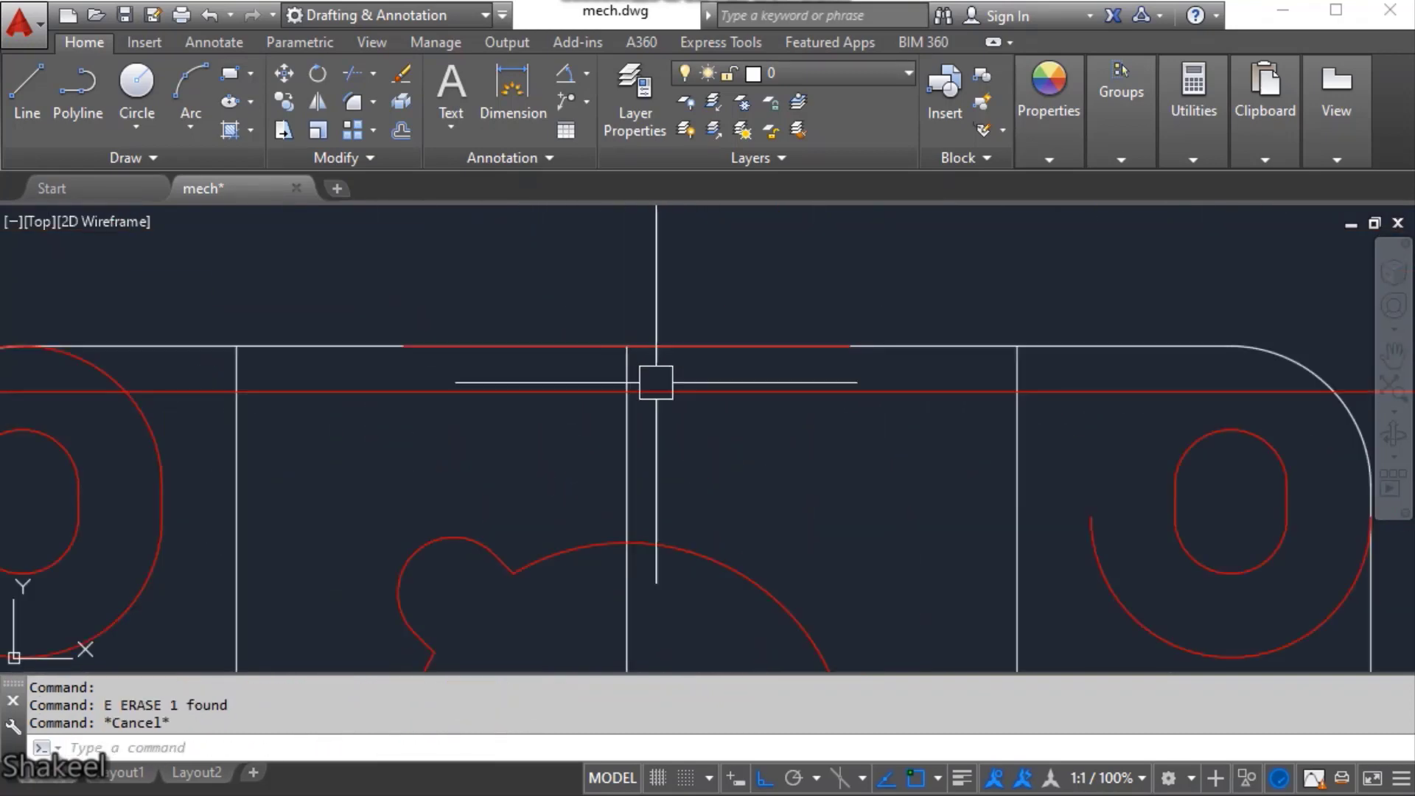
scroll(737, 392, "down", 6)
type("e")
key("Return")
key("Escape")
- Compare the plate's lower-left corner with the reference drawing
middle_click_drag(827, 488, 786, 452)
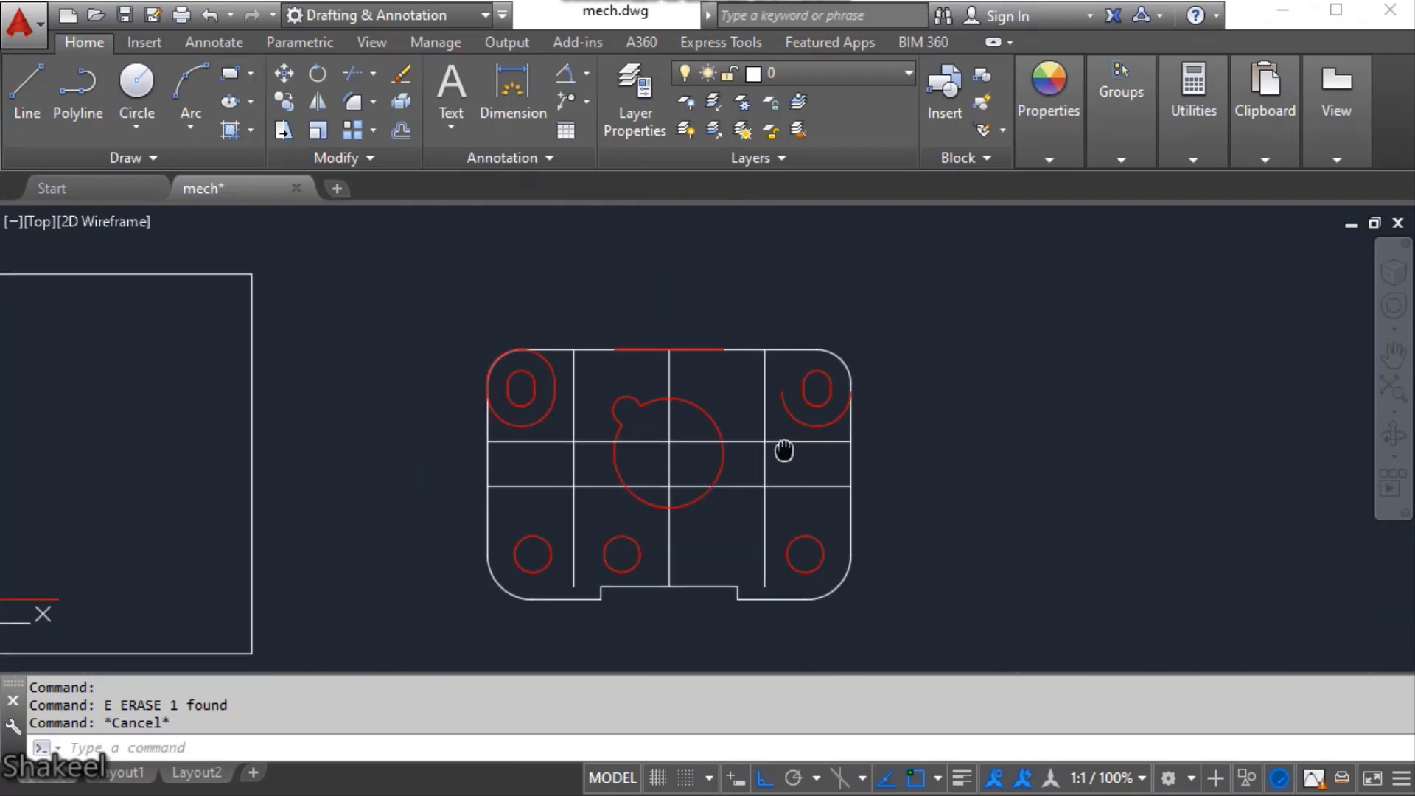
scroll(507, 426, "up", 2)
middle_click_drag(580, 610, 580, 533)
scroll(532, 515, "up", 2)
key("Escape")
middle_click_drag(490, 553, 636, 513)
key("Escape")
scroll(709, 493, "down", 2)
scroll(746, 537, "down", 3)
scroll(749, 522, "up", 5)
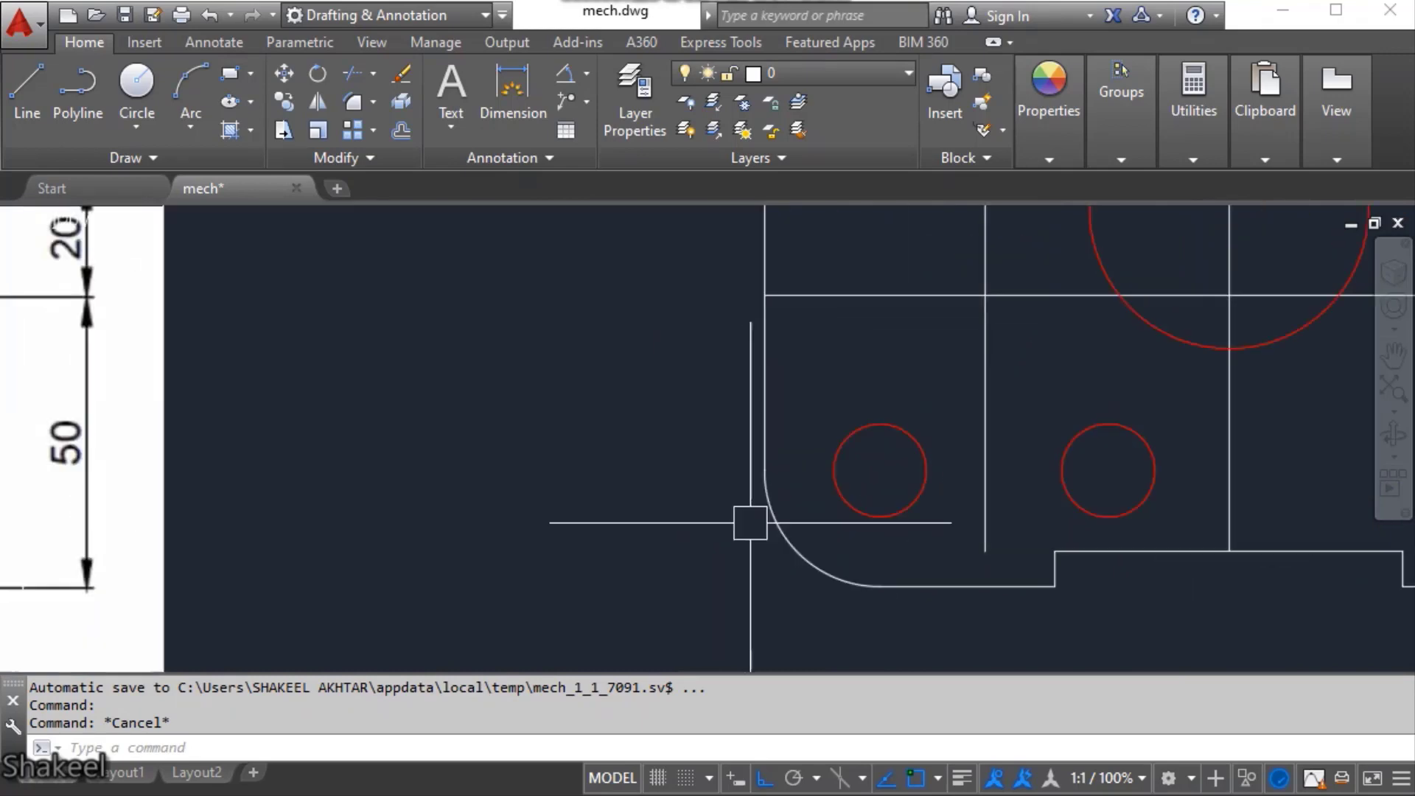
- Mirror the plate's lower-left corner arc upward about a horizontal axis through its upper endpoint, keeping the original
left_click(768, 531)
left_click(719, 527)
middle_click_drag(718, 527, 660, 544)
type("mi")
key("Return")
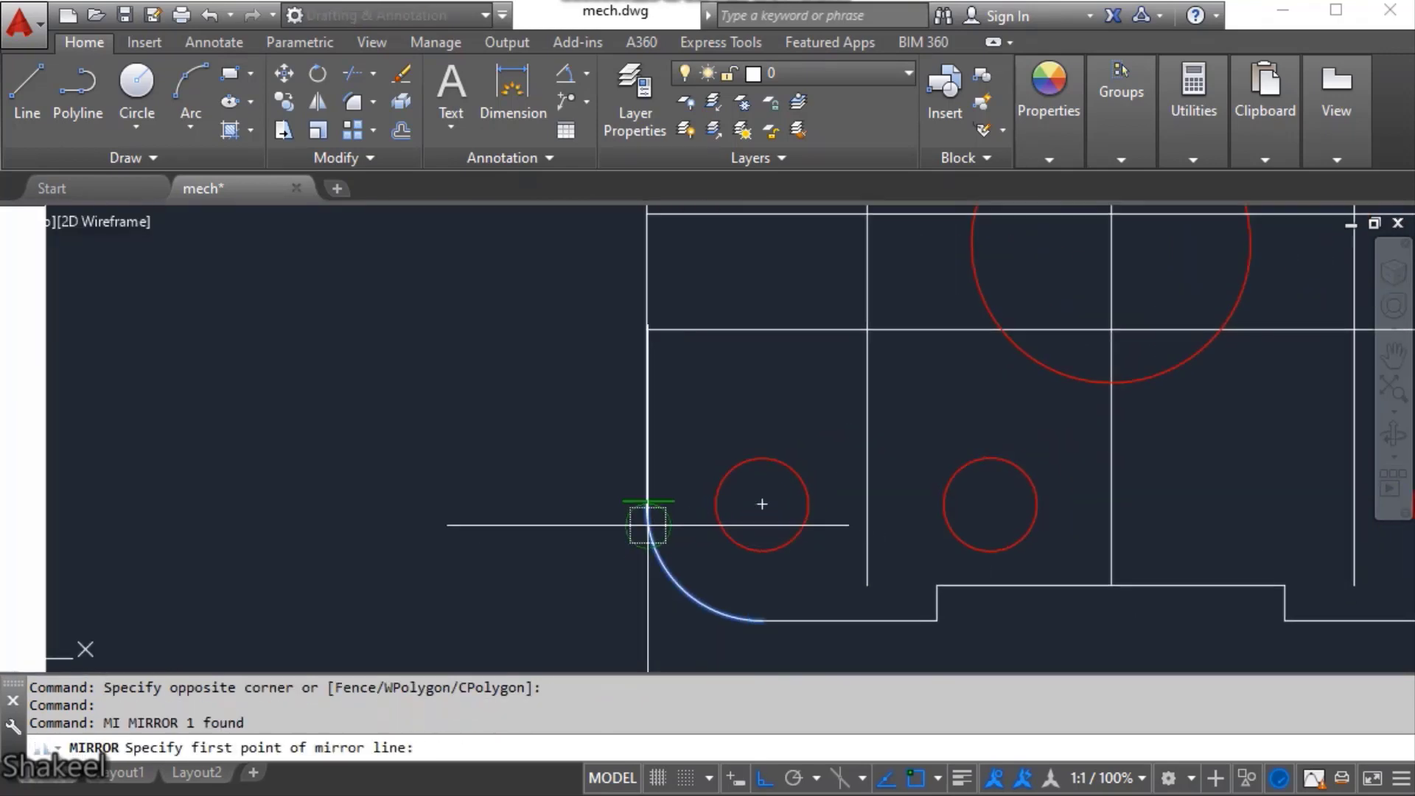
scroll(663, 516, "up", 3)
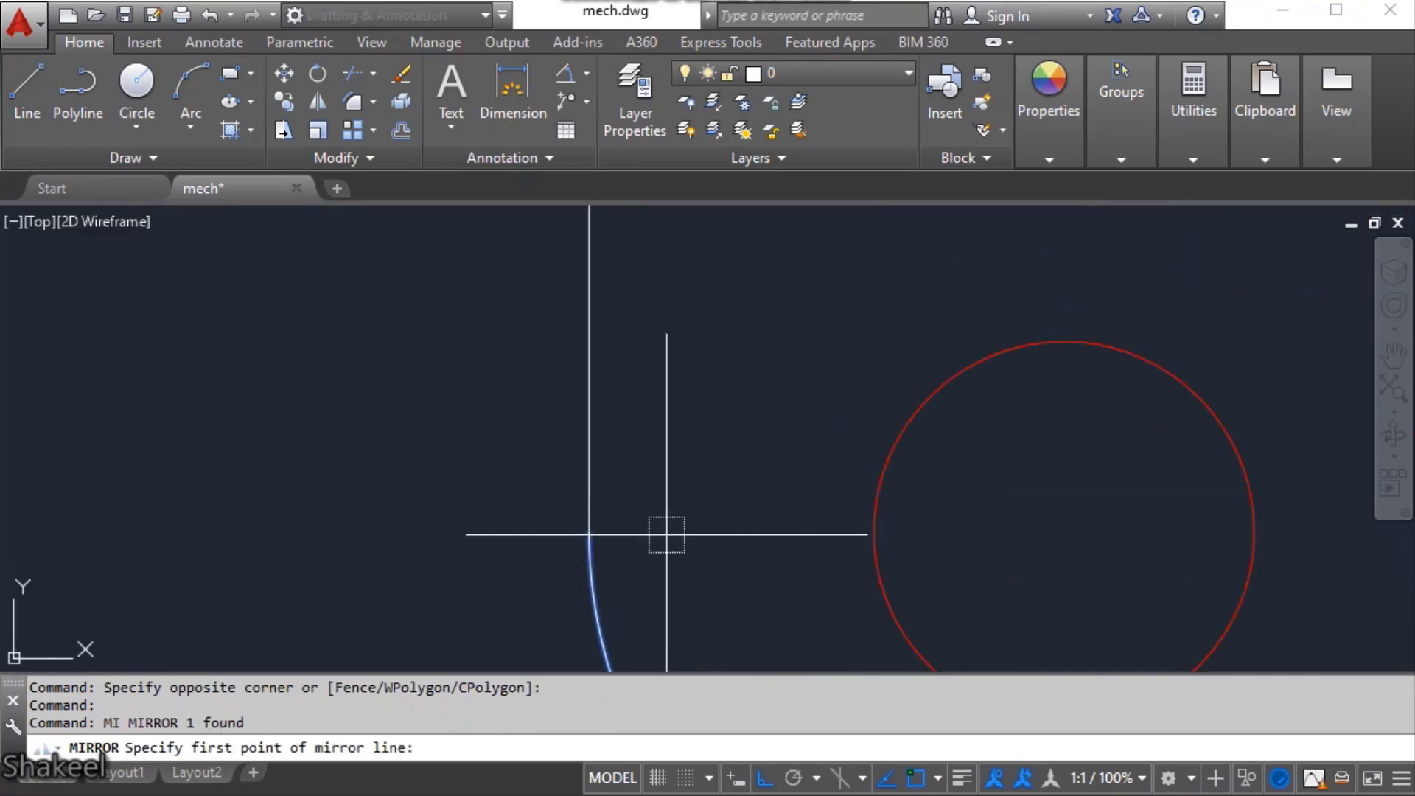
left_click(589, 532)
left_click(749, 528)
key("Return")
key("Escape")
key("Escape")
- Erase the partial outer arc around the right slot
scroll(605, 508, "down", 5)
scroll(947, 510, "up", 3)
scroll(910, 507, "down", 3)
scroll(926, 502, "up", 3)
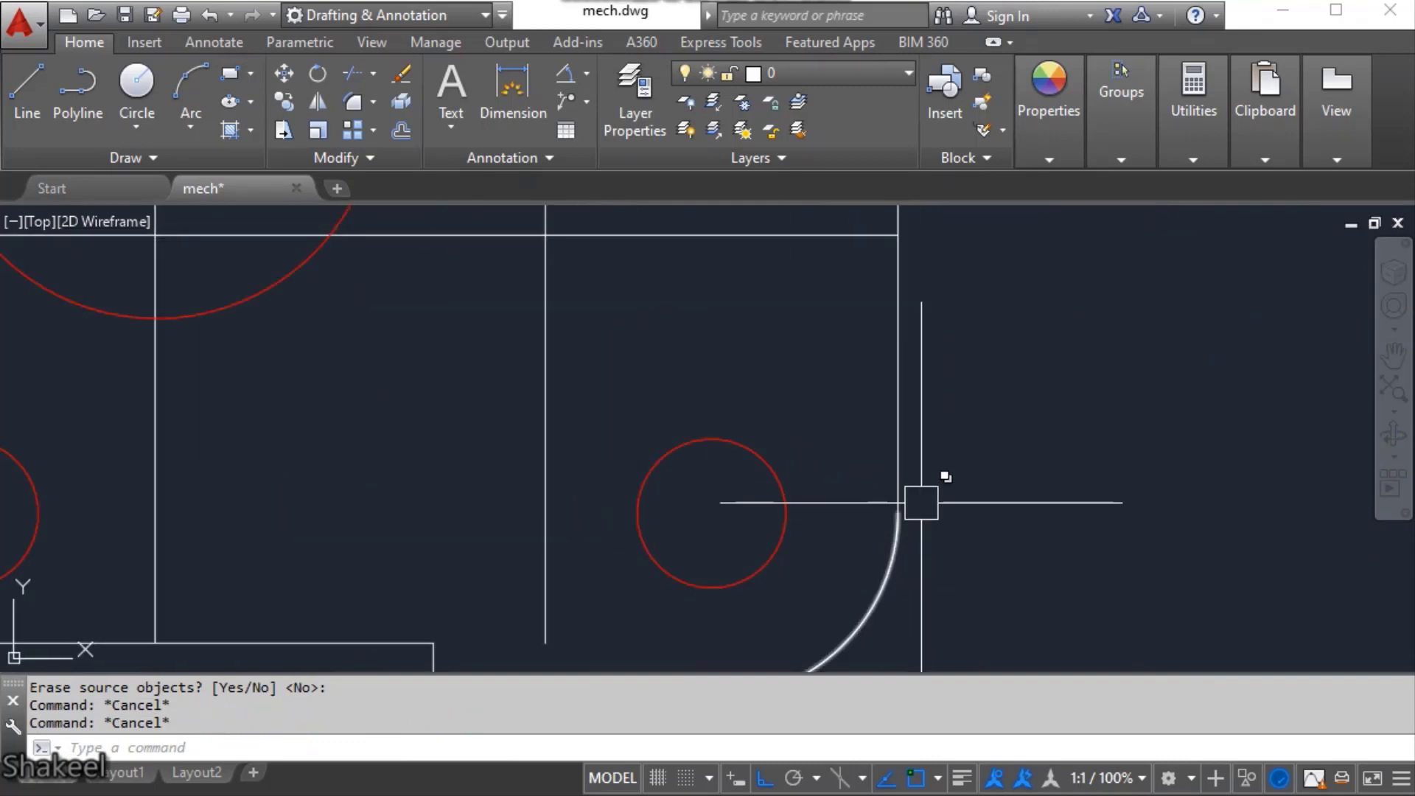
scroll(921, 503, "down", 5)
scroll(793, 404, "up", 3)
left_click(958, 380)
type("e")
key("Return")
middle_click_drag(563, 472, 805, 421)
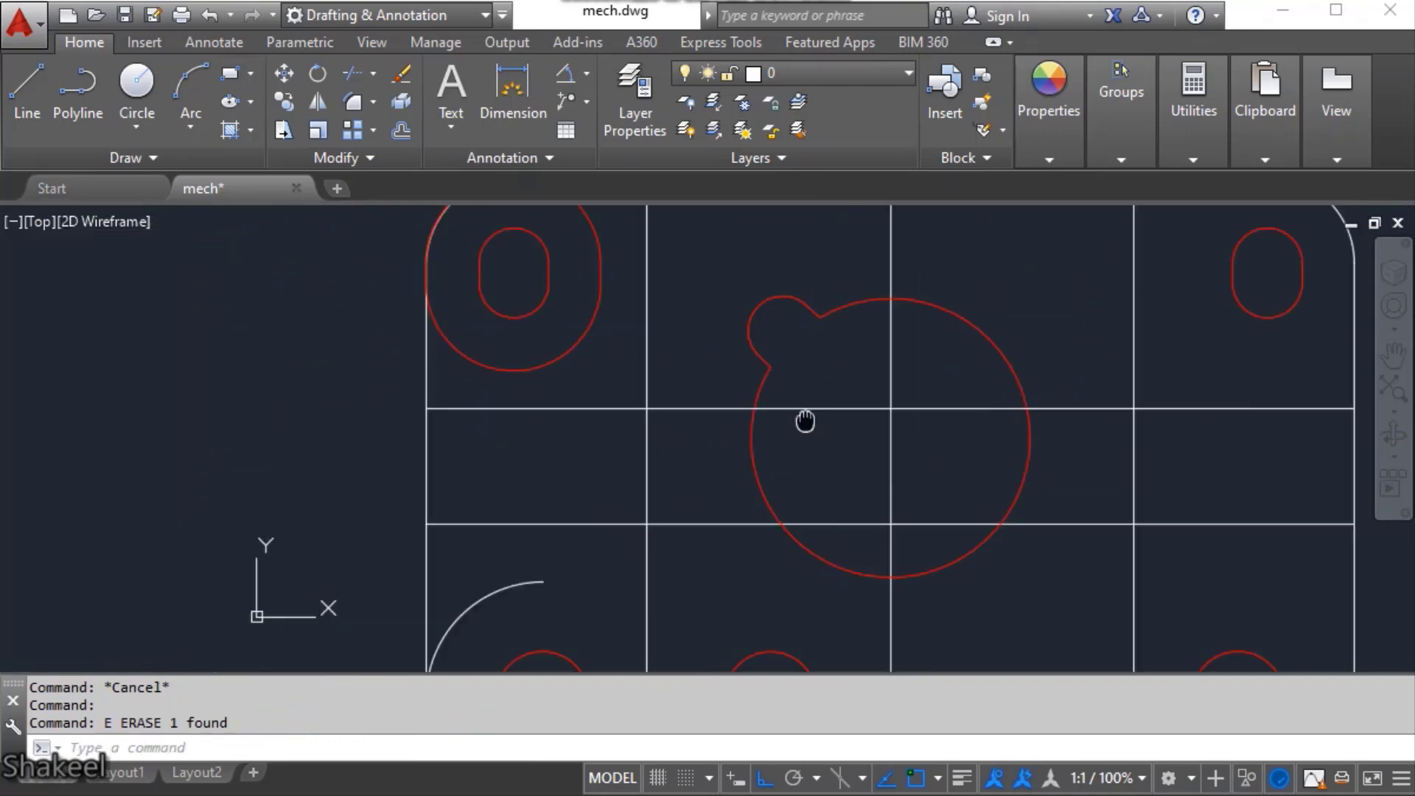
scroll(597, 388, "down", 2)
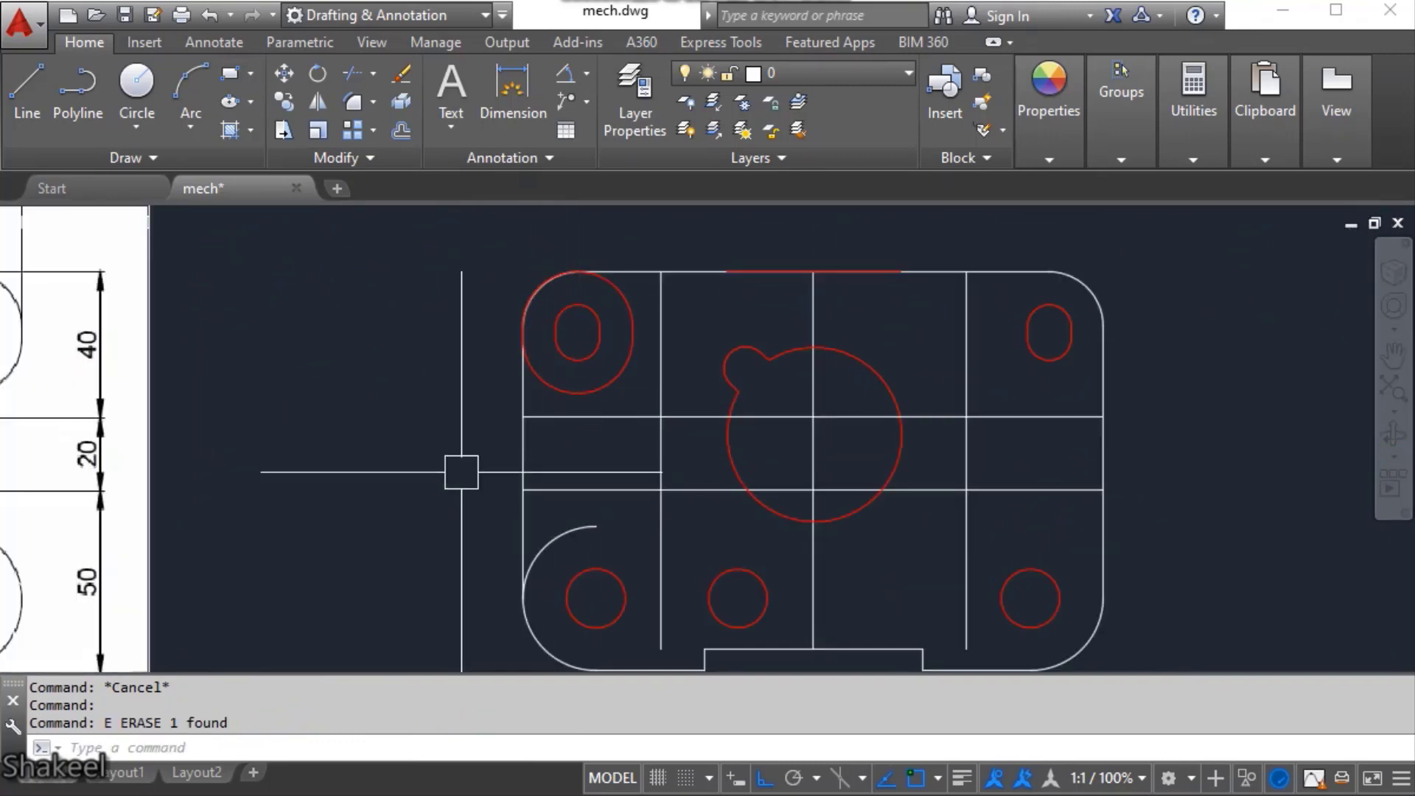
- Draw a line from the intersection of the left inner vertical and upper horizontal grid lines to the bottom of the left slot's outer outline
scroll(577, 461, "up", 3)
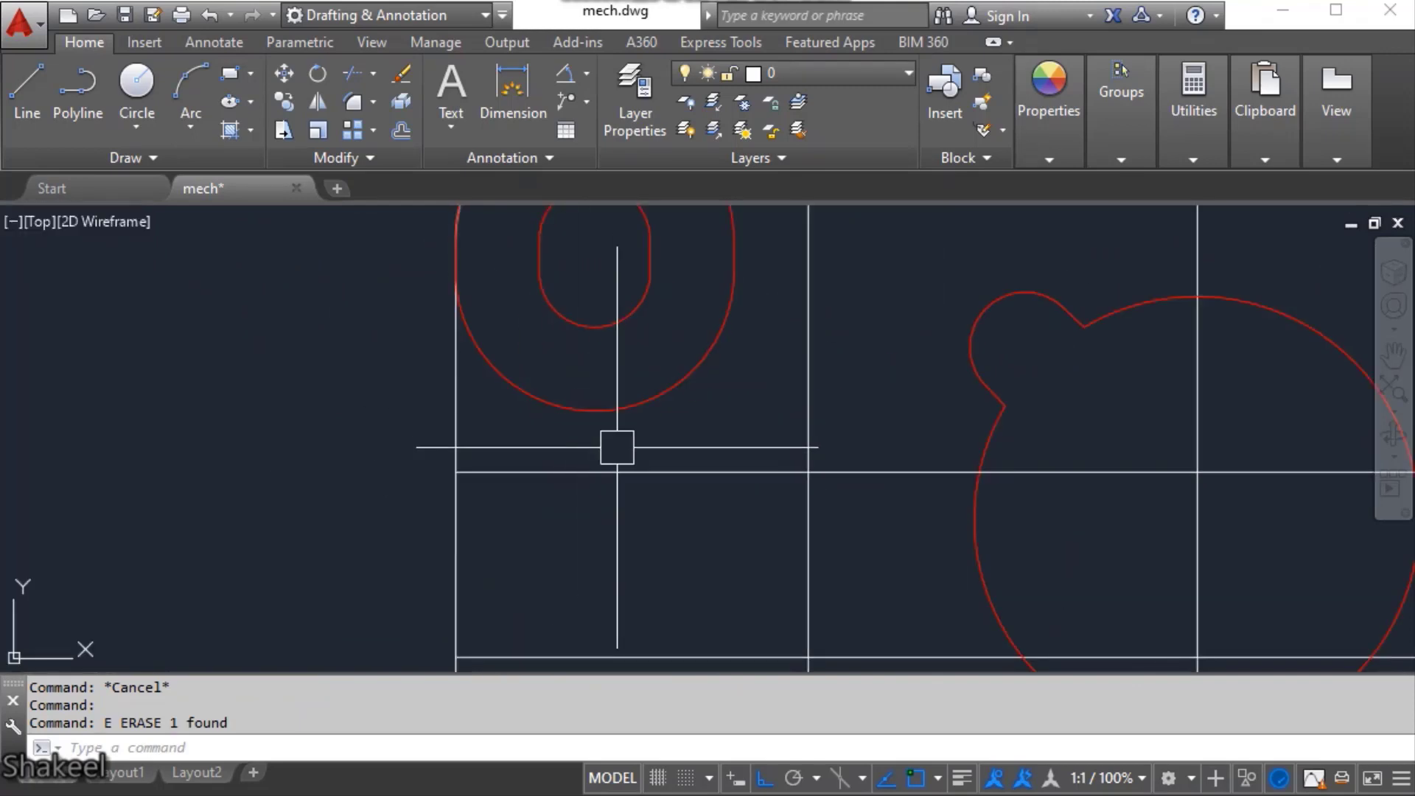
type("l")
key("Return")
left_click(808, 472)
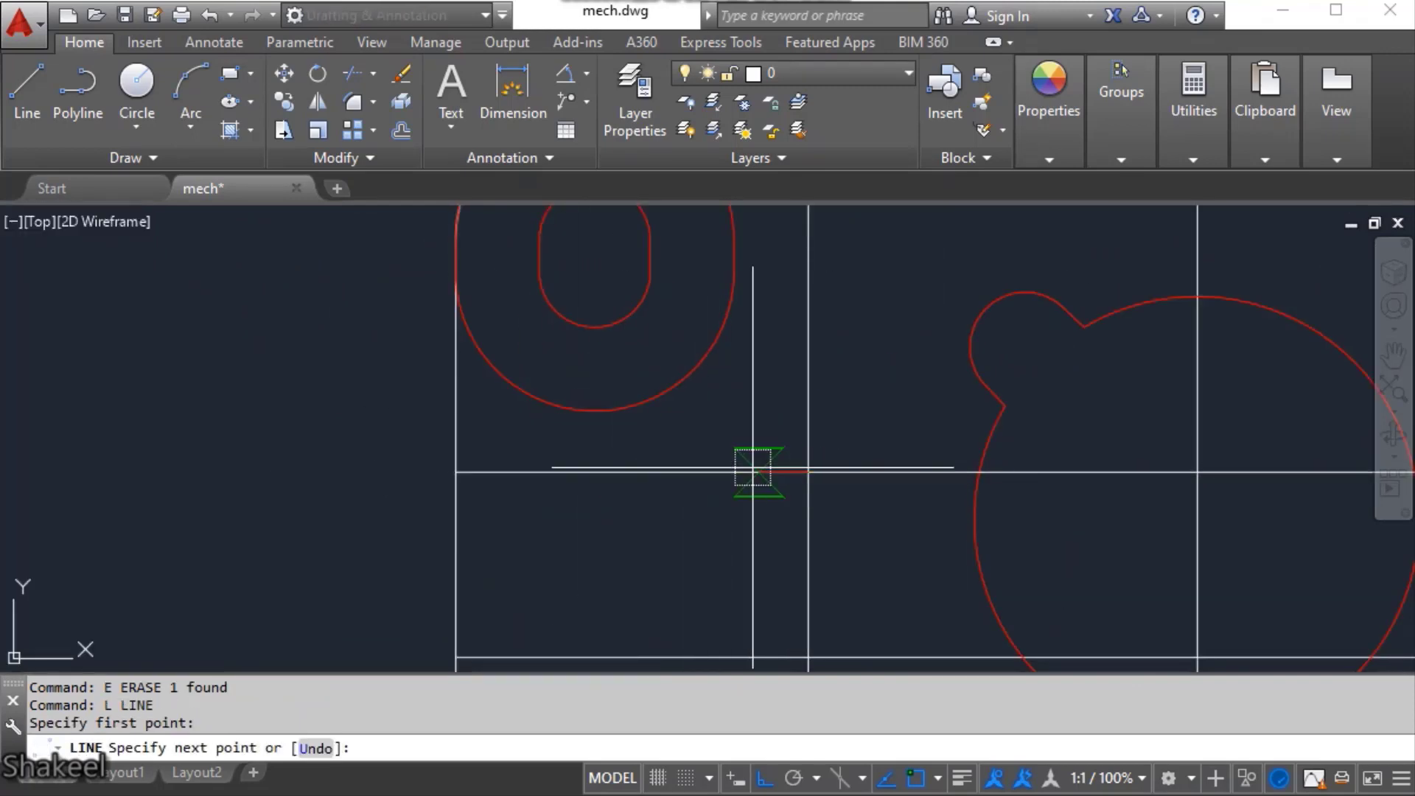
left_click(595, 410)
key("Escape")
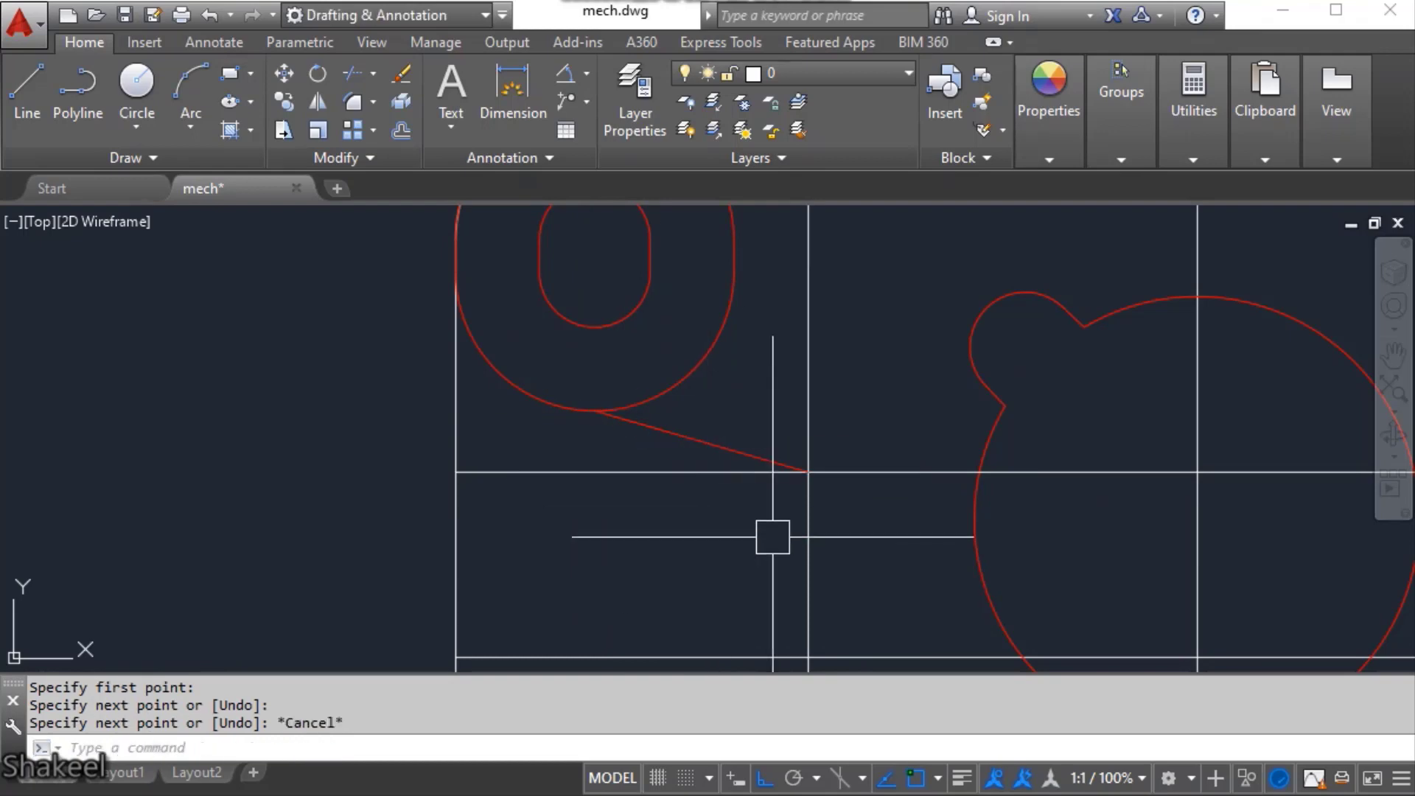
key("Escape")
- Draw a line from the intersection of the left inner vertical and lower horizontal grid lines to the mirrored lower-left corner arc
middle_click_drag(786, 575, 749, 420)
scroll(753, 464, "down", 2)
key("Return")
left_click(754, 481)
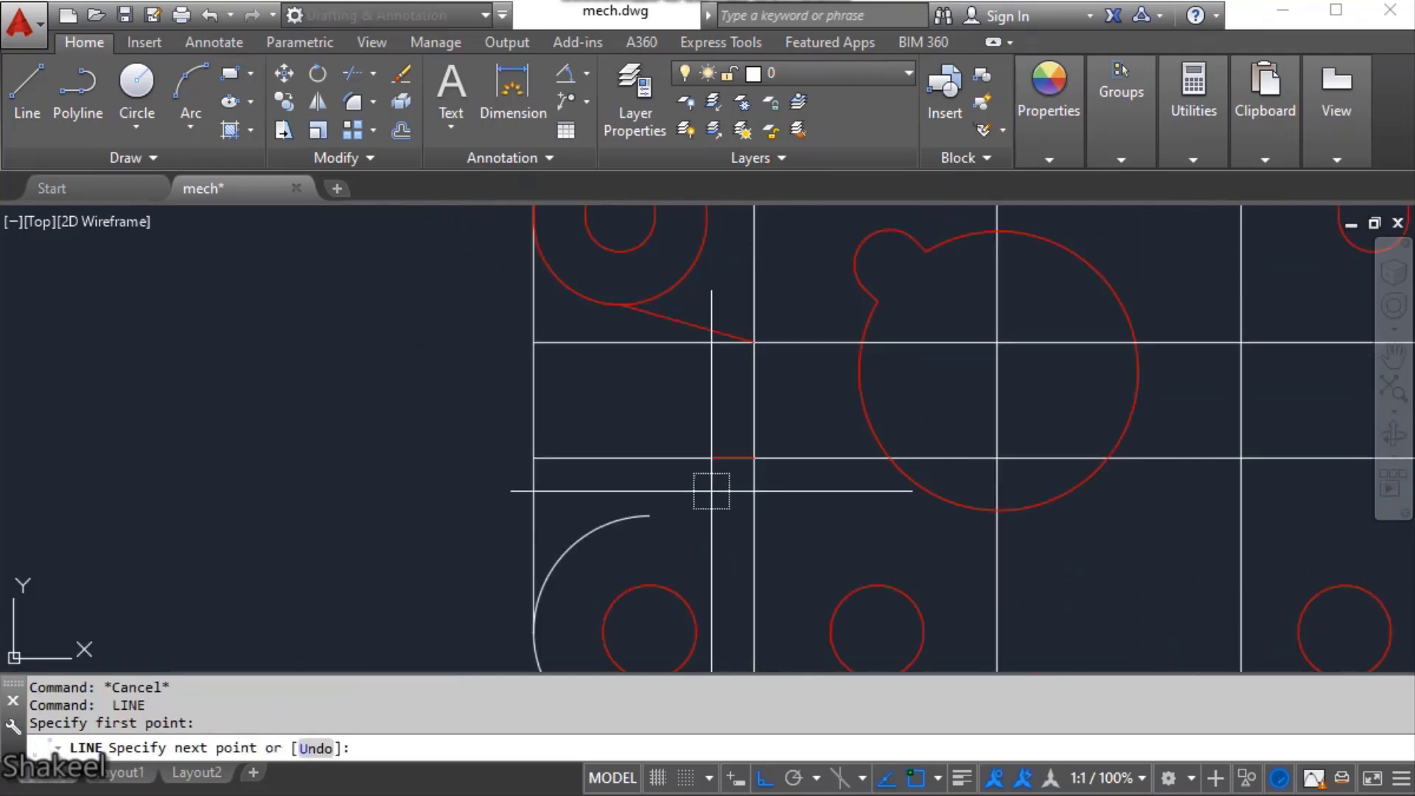
left_click(602, 527)
key("Escape")
key("Escape")
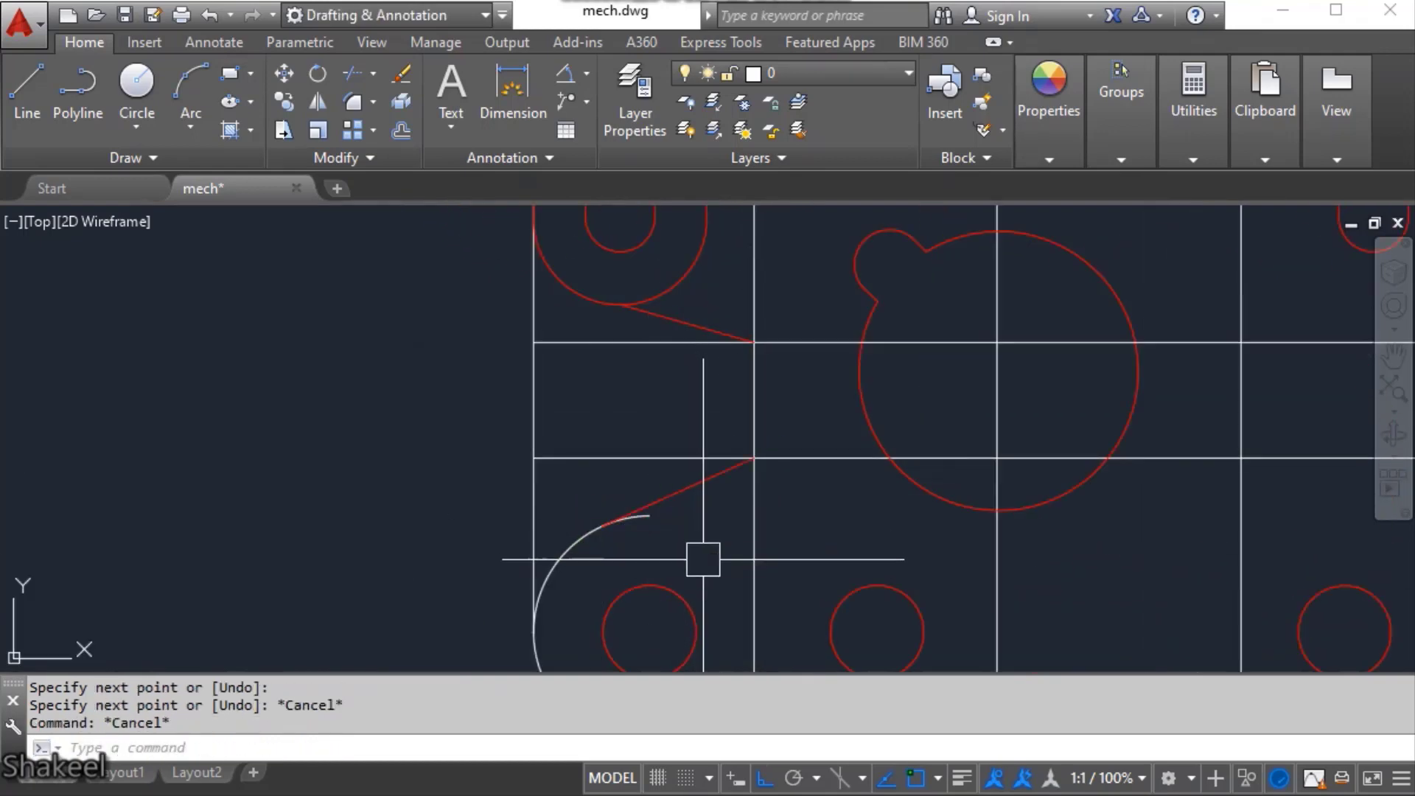
type("TR")
key("Return")
key("Escape")
scroll(651, 306, "up", 3)
left_click(645, 350)
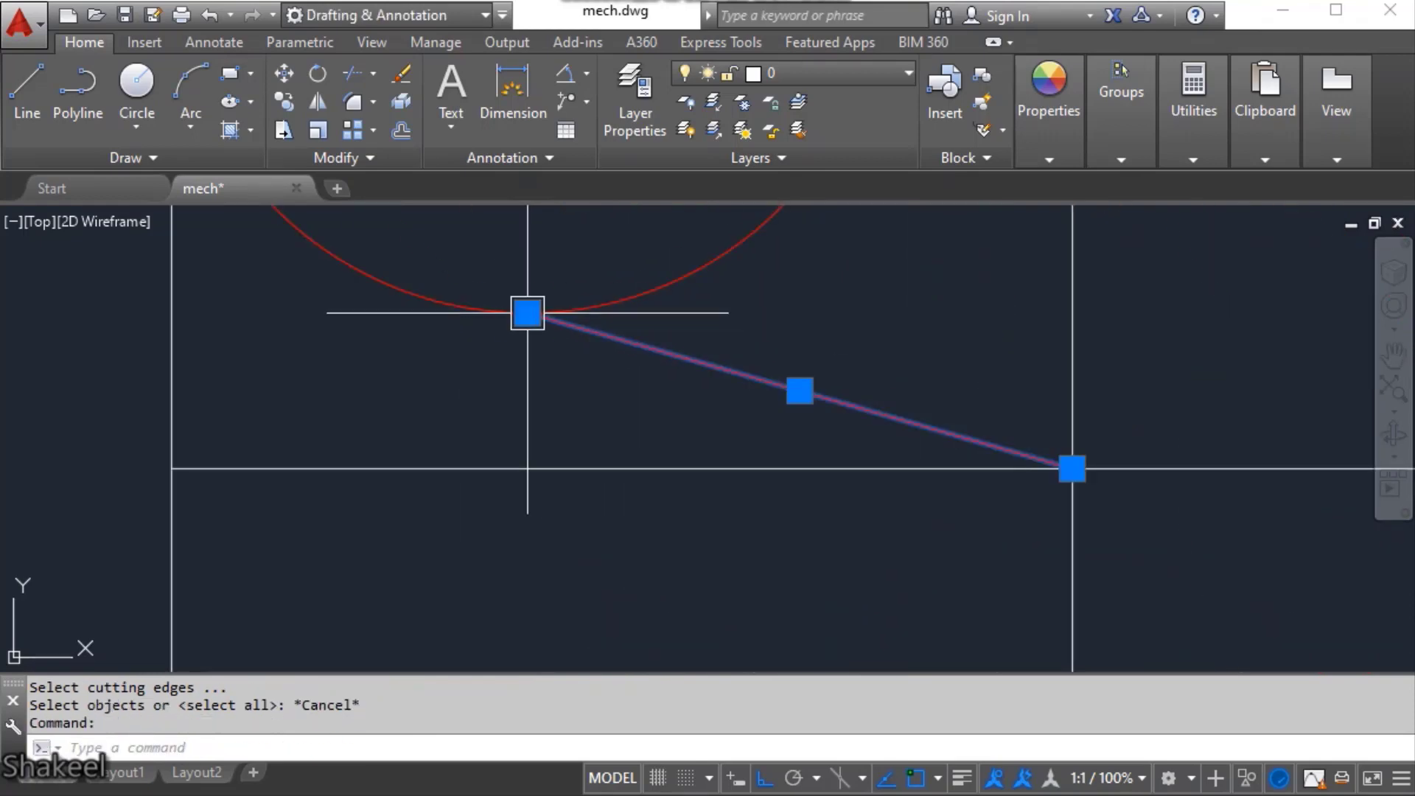
left_click(527, 313)
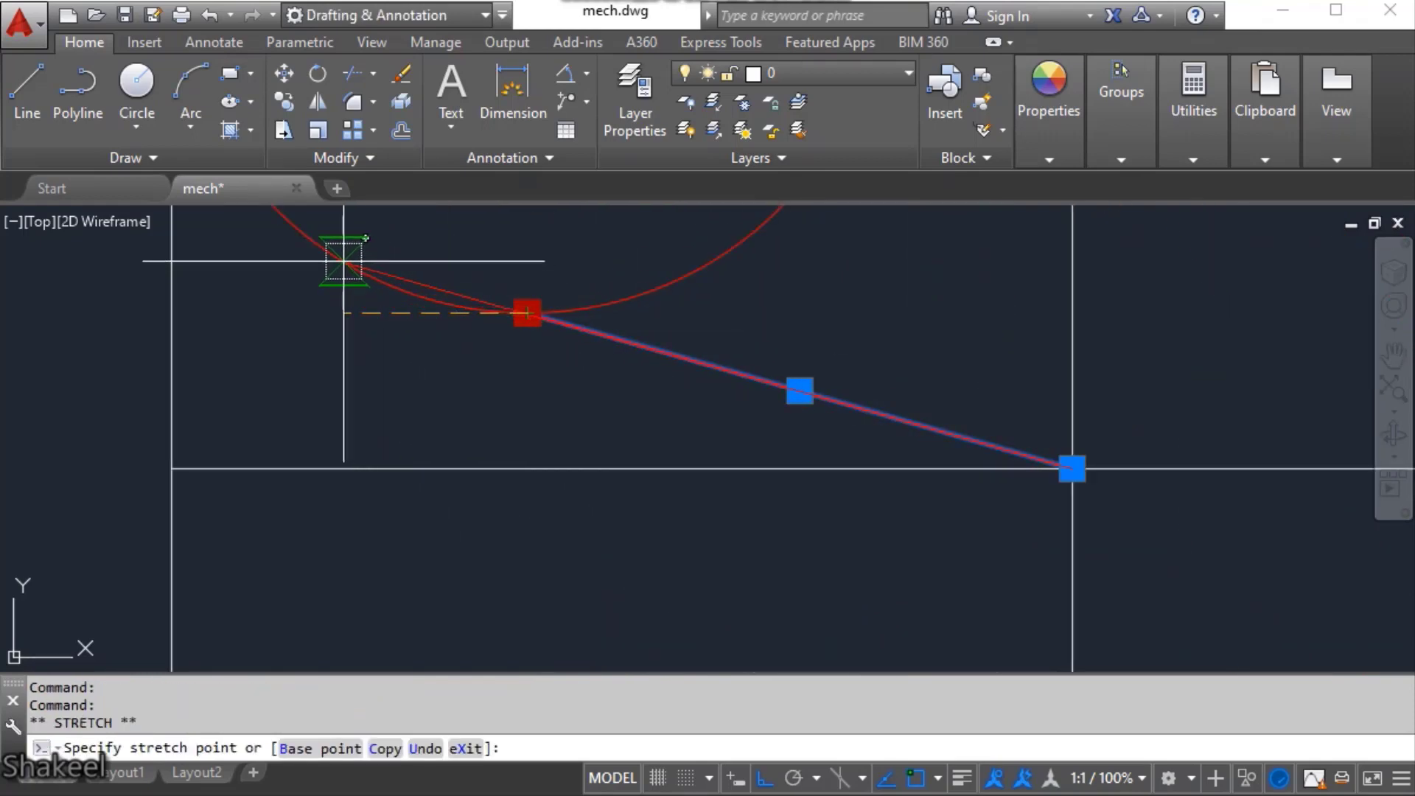
key("Escape")
scroll(663, 347, "down", 3)
type("T")
scroll(618, 336, "up", 3)
key("Escape")
key("Escape")
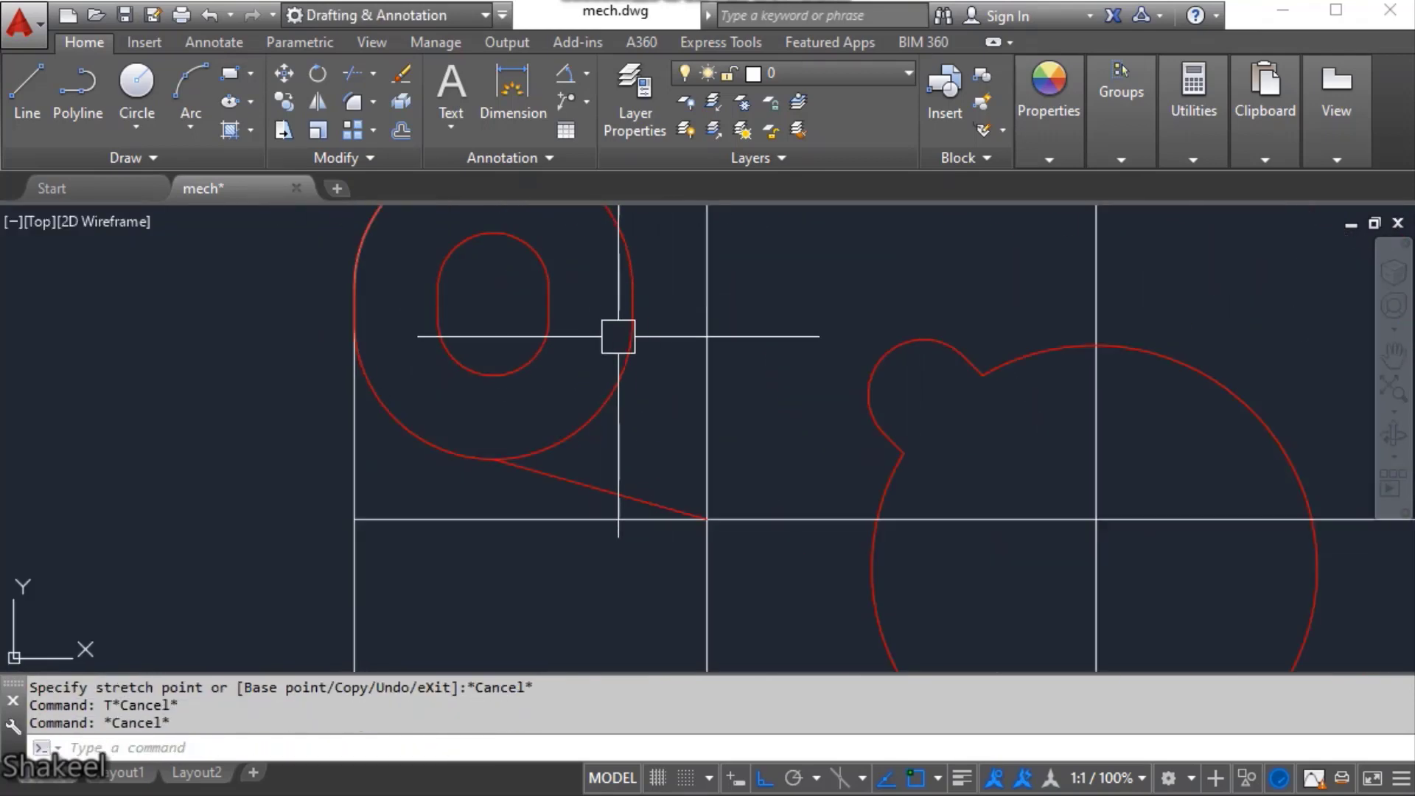
- Explode the outer outline around the left slot
left_click(617, 336)
type("x")
key("Return")
key("Escape")
- Stretch the upper end of the upper-left sloped line onto the slot's outer arc, left of the arc's lowest point
left_click(527, 471)
scroll(493, 462, "up", 2)
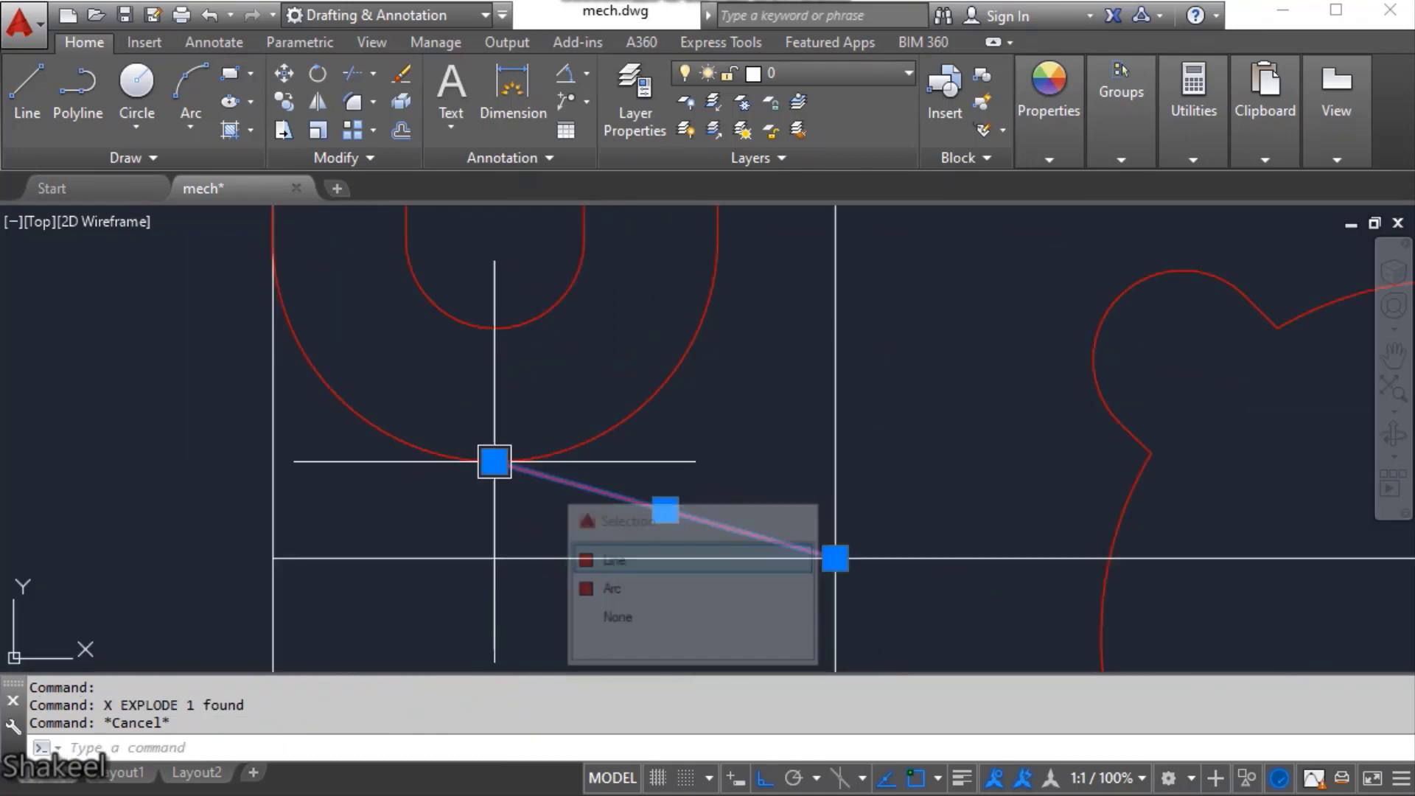
left_click(493, 461)
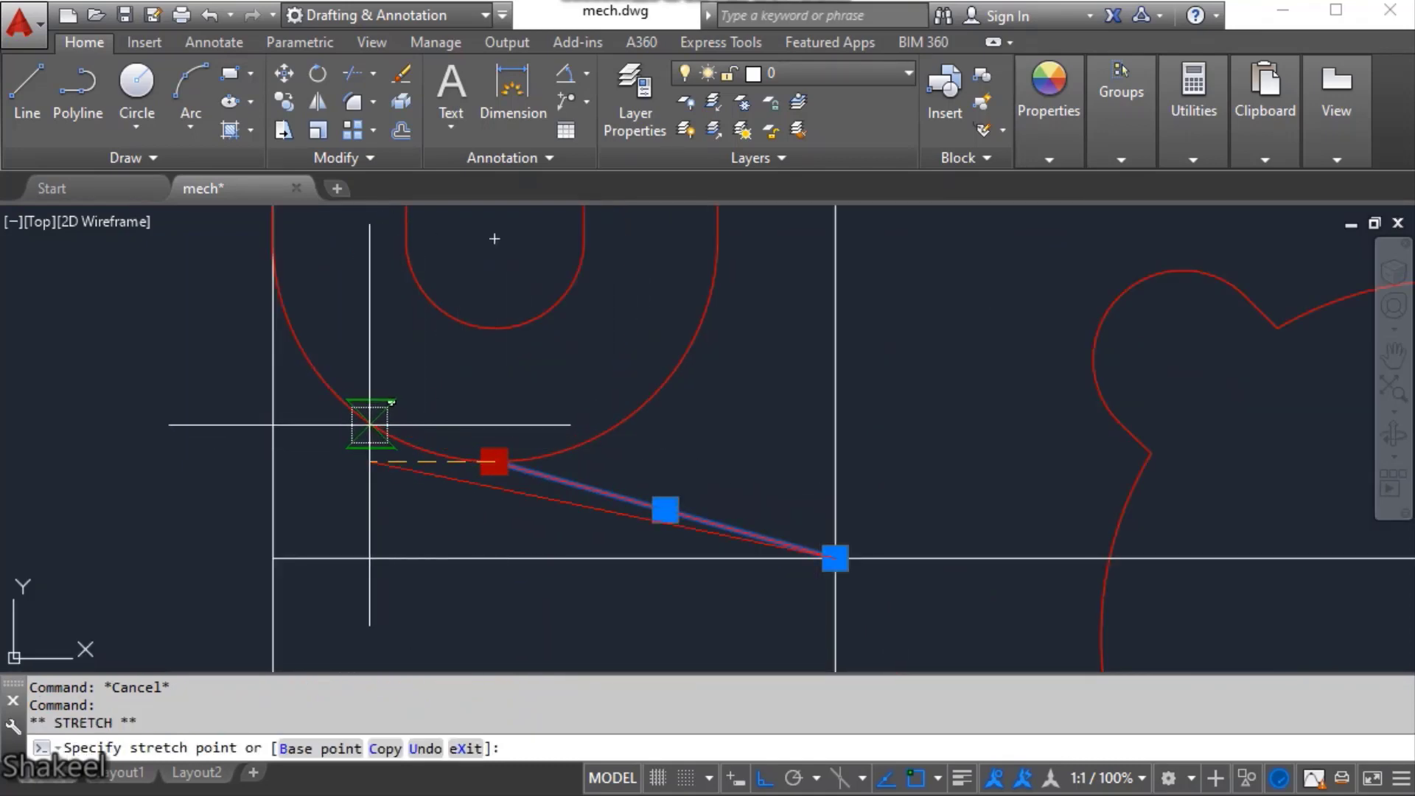
left_click(436, 452)
key("Escape")
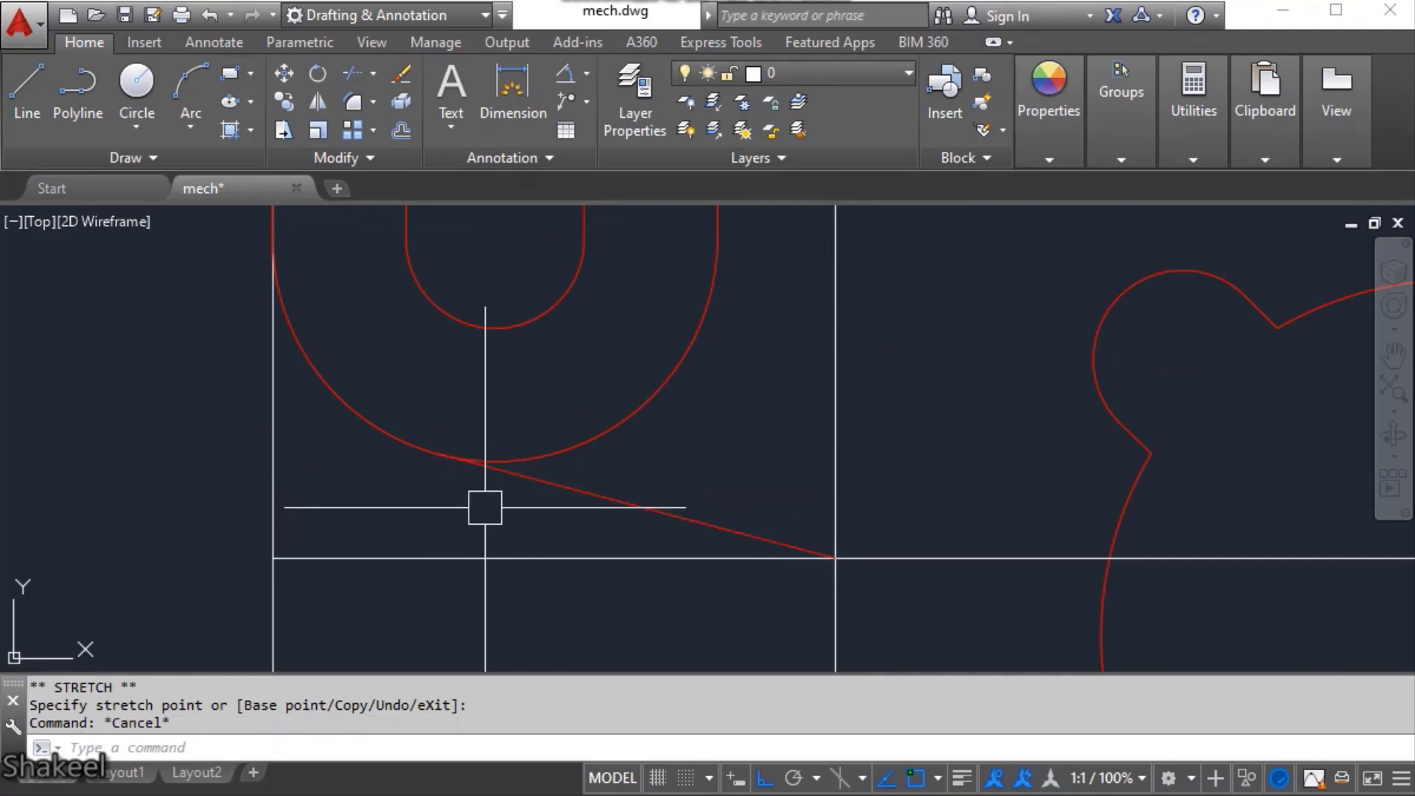
- Fine-tune the upper-left sloped line's end along the outer arc so that it meets the arc tangentially
scroll(484, 505, "up", 3)
left_click(626, 451)
left_click(457, 398)
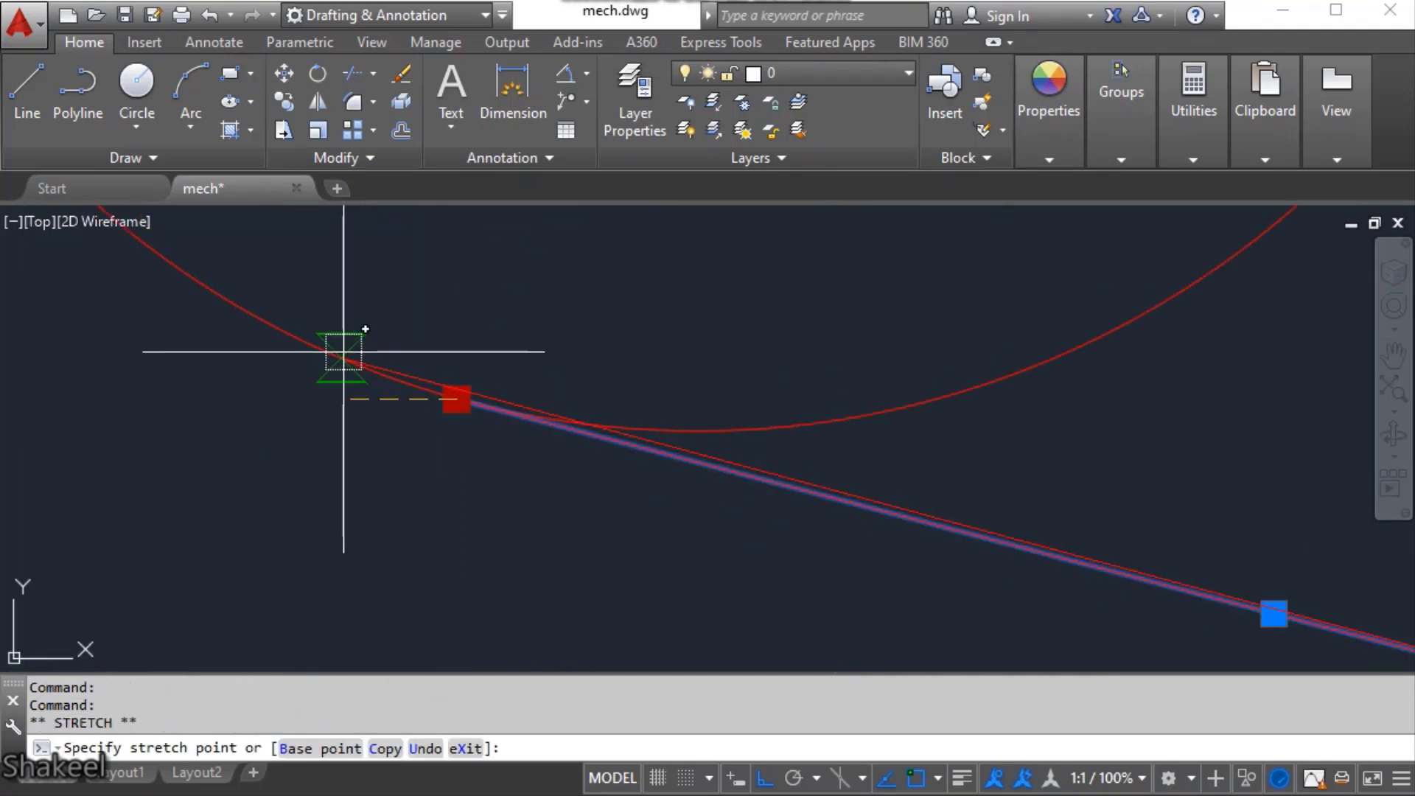
left_click(338, 357)
scroll(495, 467, "down", 2)
scroll(433, 434, "up", 2)
left_click(426, 416)
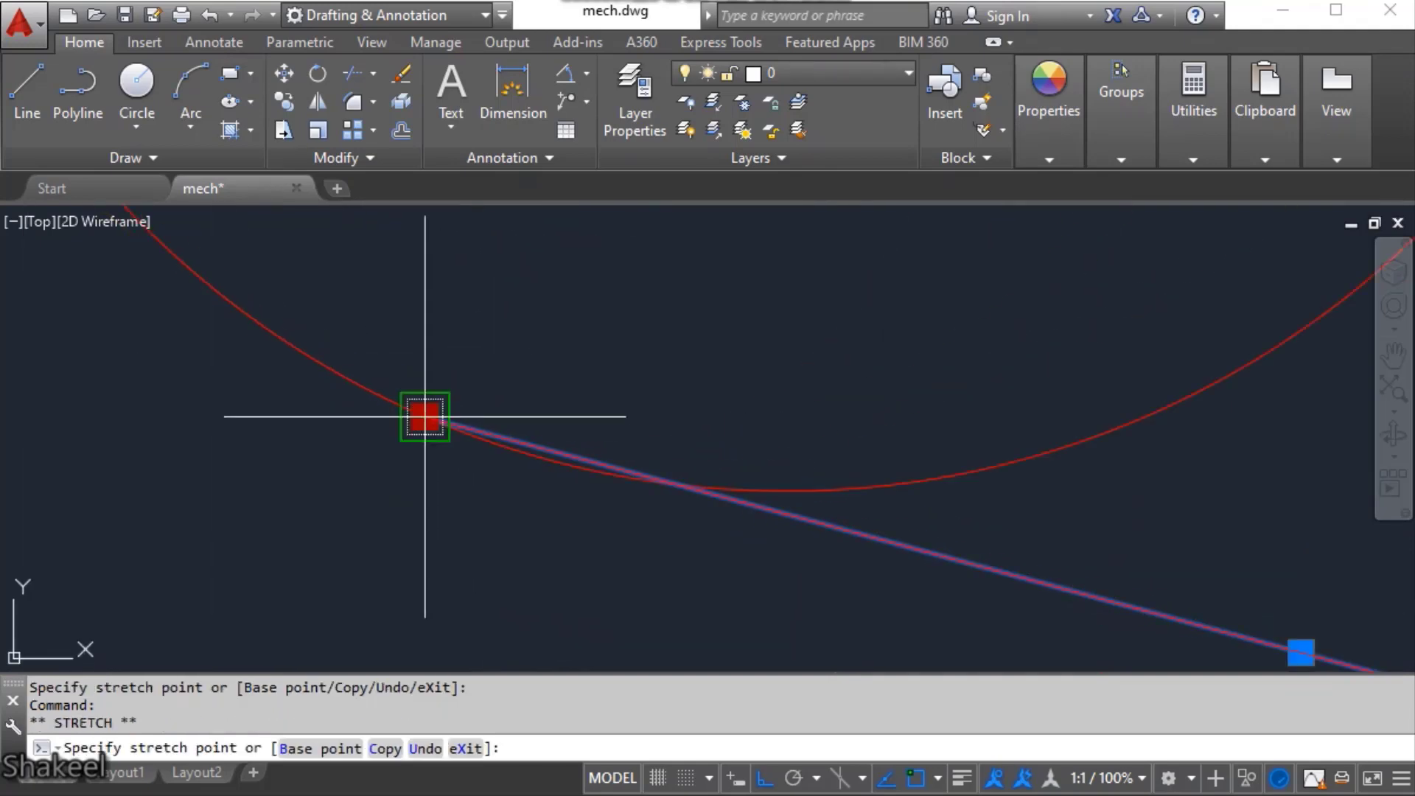
left_click(538, 458)
scroll(578, 516, "down", 2)
key("Escape")
- Trim the left slot's outer arcs on the inner side, beyond the sloped line and the plate's top edge
type("tr")
key("Return")
key("Return")
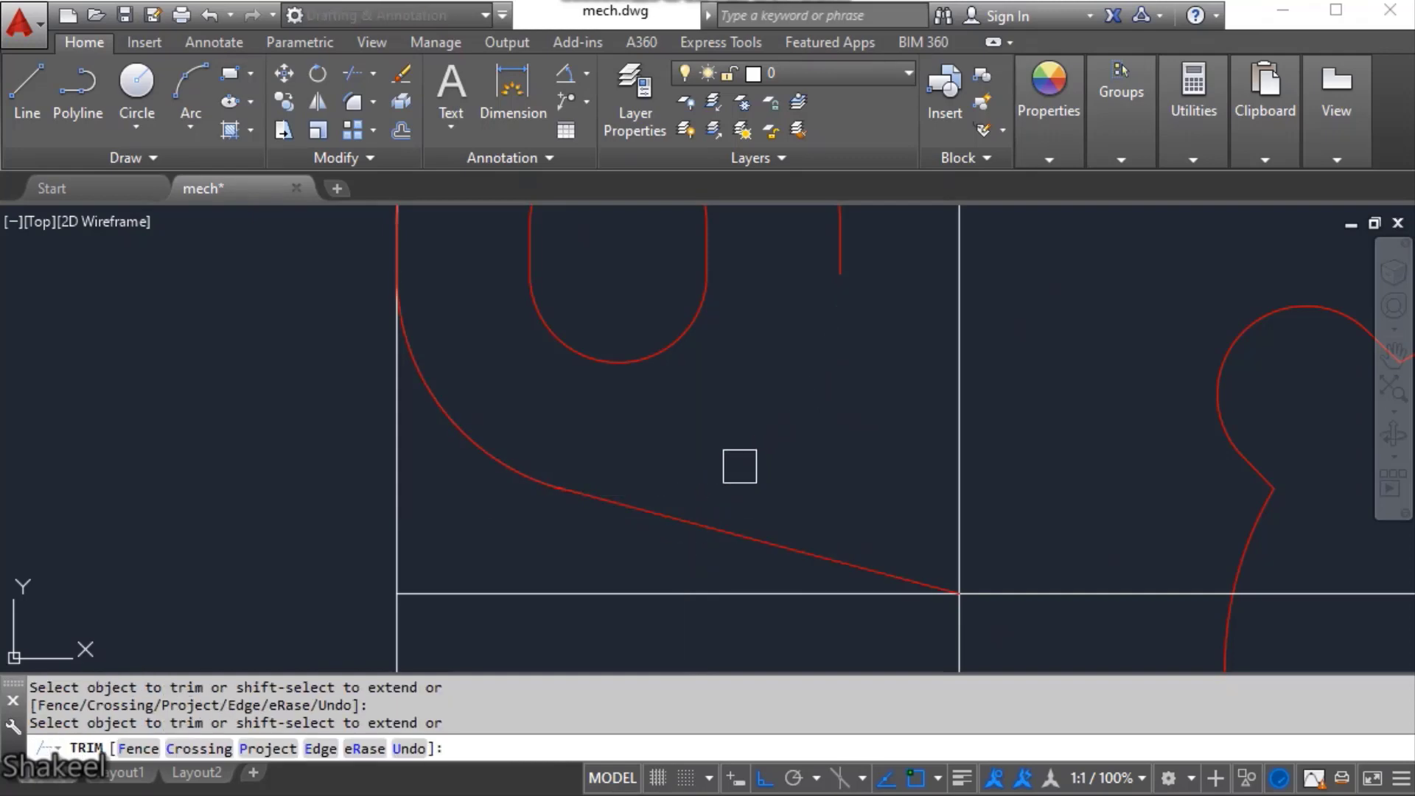
scroll(740, 502, "down", 3)
scroll(754, 435, "up", 1)
left_click(755, 420)
scroll(741, 398, "up", 1)
left_click(766, 384)
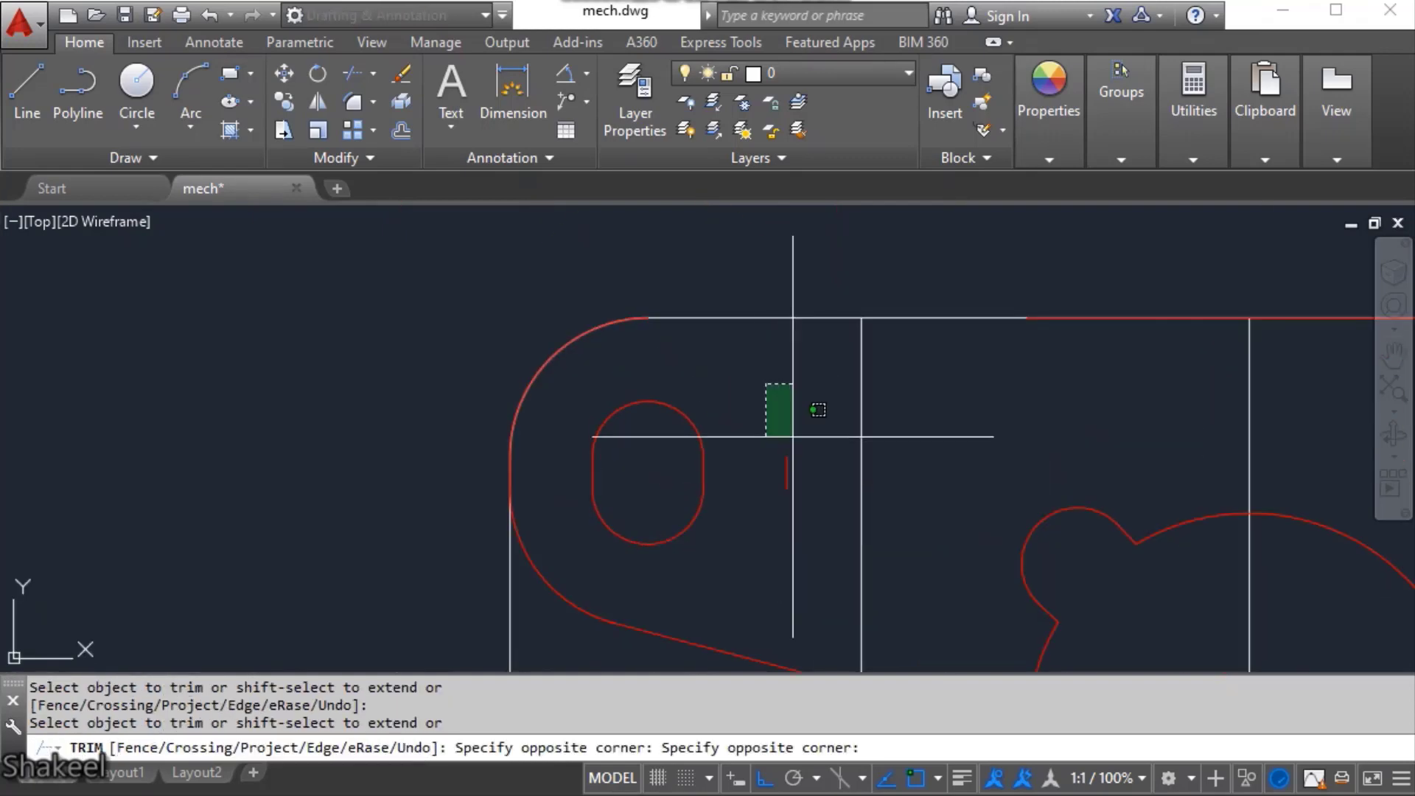
left_click(802, 442)
key("Escape")
- Erase the leftover vertical segment beside the left slot
left_click(774, 442)
left_click(799, 502)
type("e")
scroll(749, 515, "down", 2)
middle_click_drag(771, 565, 722, 504)
scroll(616, 503, "up", 4)
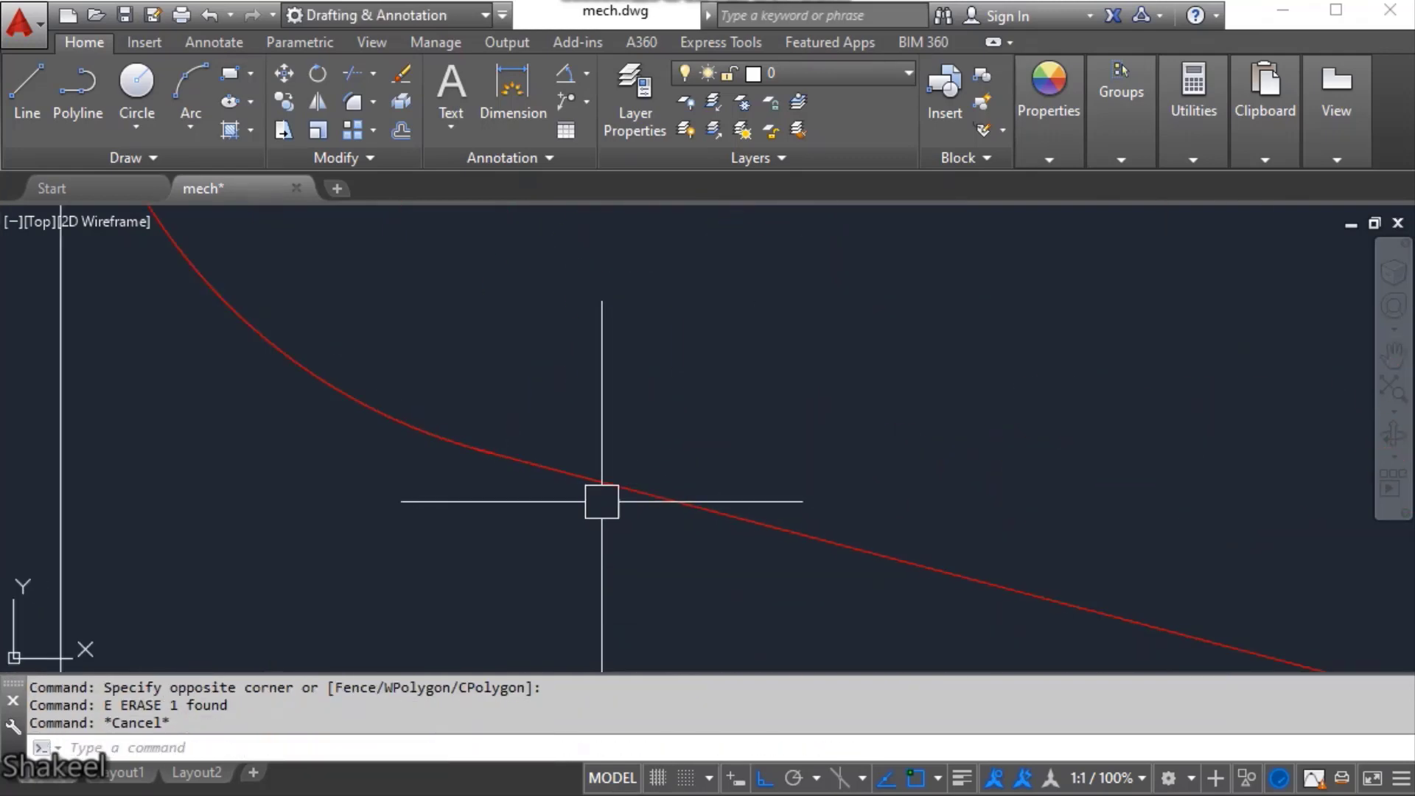
scroll(475, 444, "up", 4)
left_click(625, 431)
left_click(545, 514)
scroll(453, 480, "up", 2)
key("Escape")
type("t")
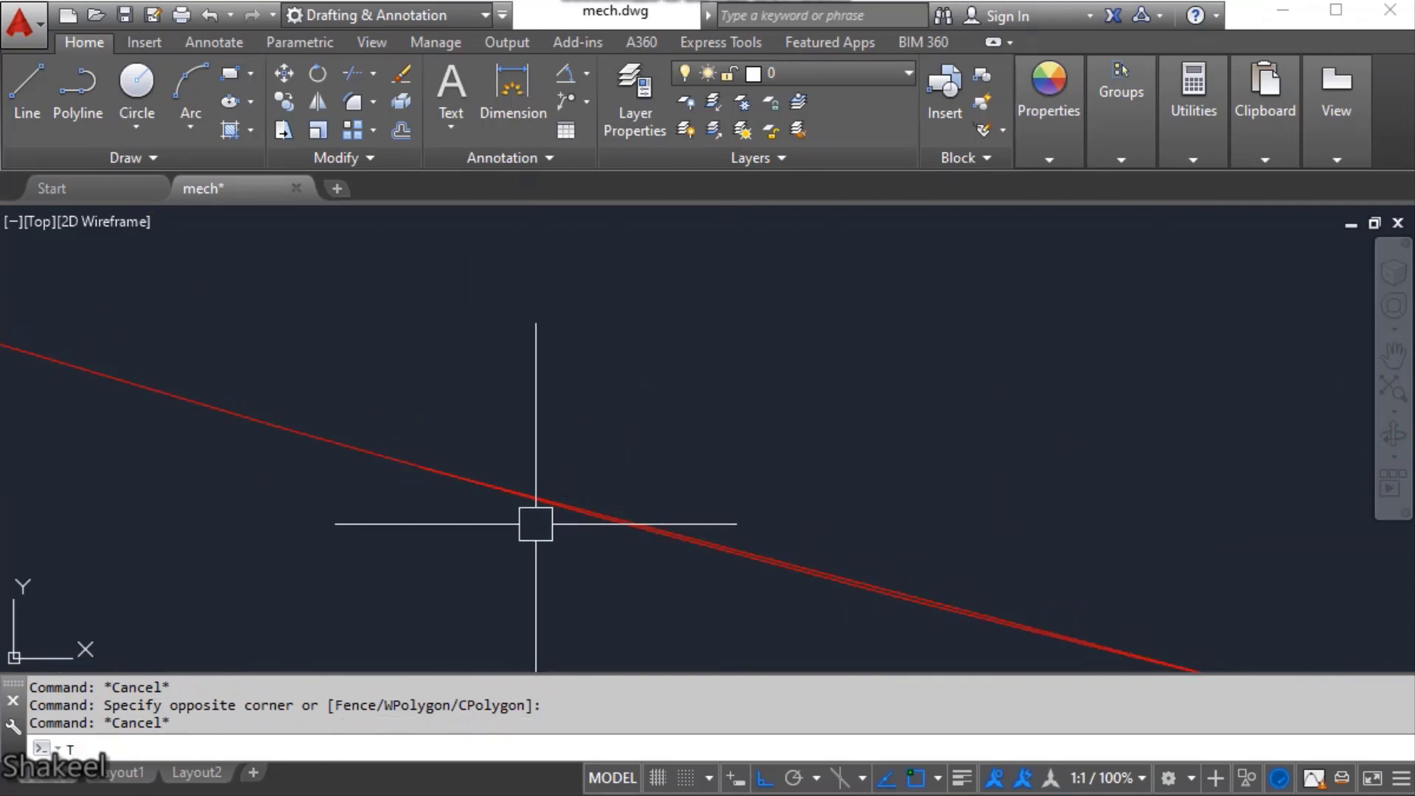
key("Escape")
scroll(730, 412, "down", 5)
key("Escape")
left_click(784, 394)
left_click(701, 427)
middle_click_drag(777, 484, 676, 391)
scroll(677, 393, "down", 4)
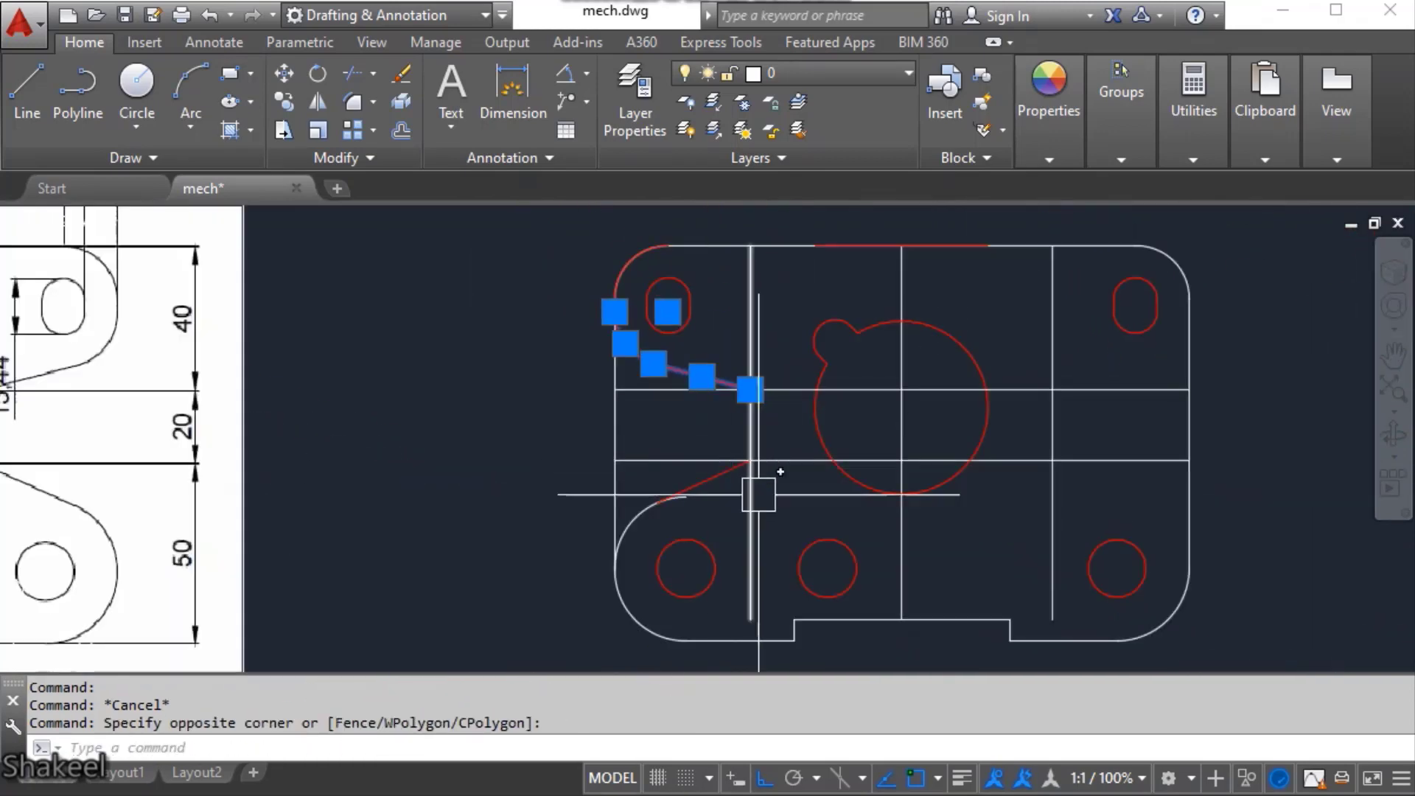
key("Escape")
scroll(682, 496, "up", 4)
key("Escape")
key("Escape")
key("Escape")
- Trim the end of the mirrored lower-left arc beyond its junction with the sloped line
scroll(708, 508, "up", 4)
type("tr")
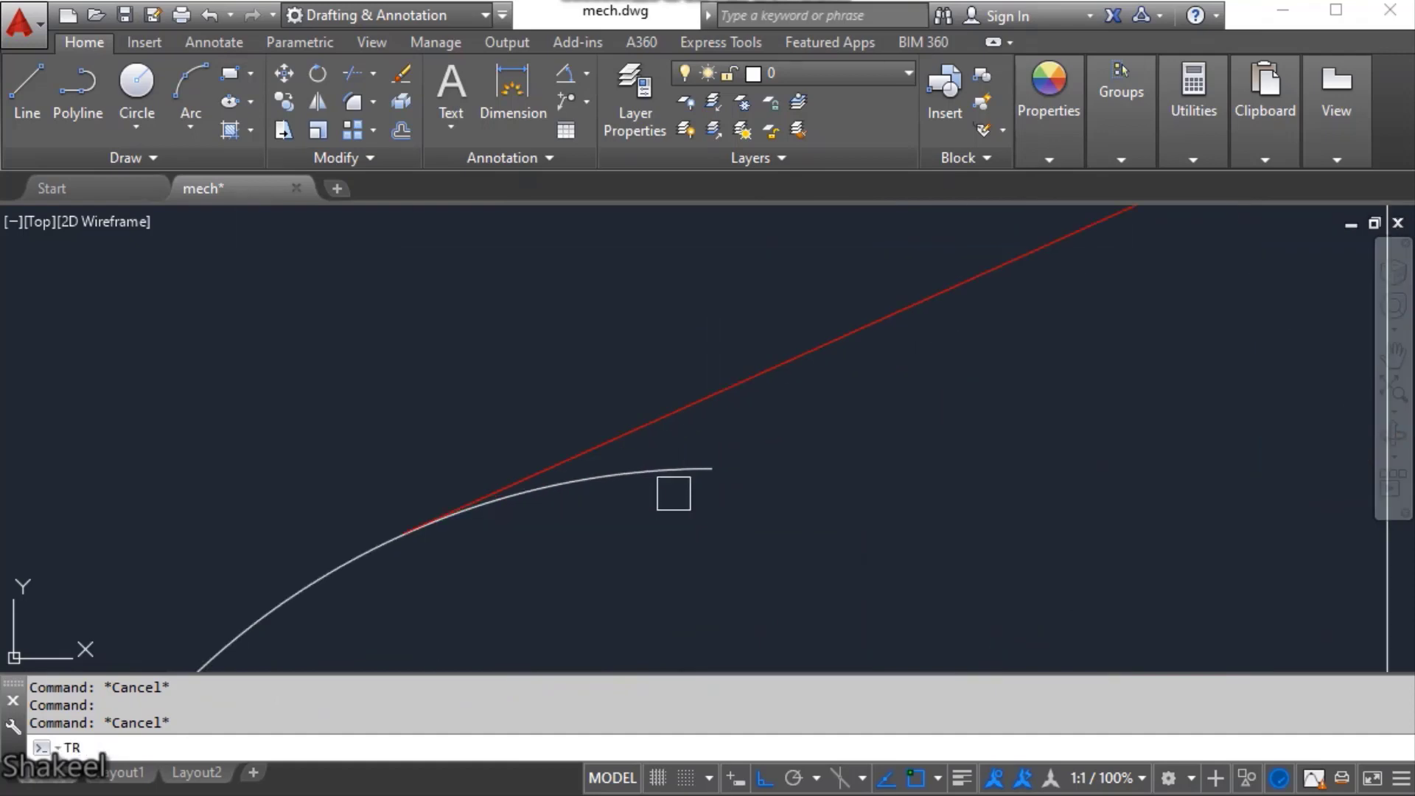
key("Return")
key("Escape")
scroll(395, 572, "down", 3)
scroll(524, 467, "down", 2)
scroll(727, 520, "down", 3)
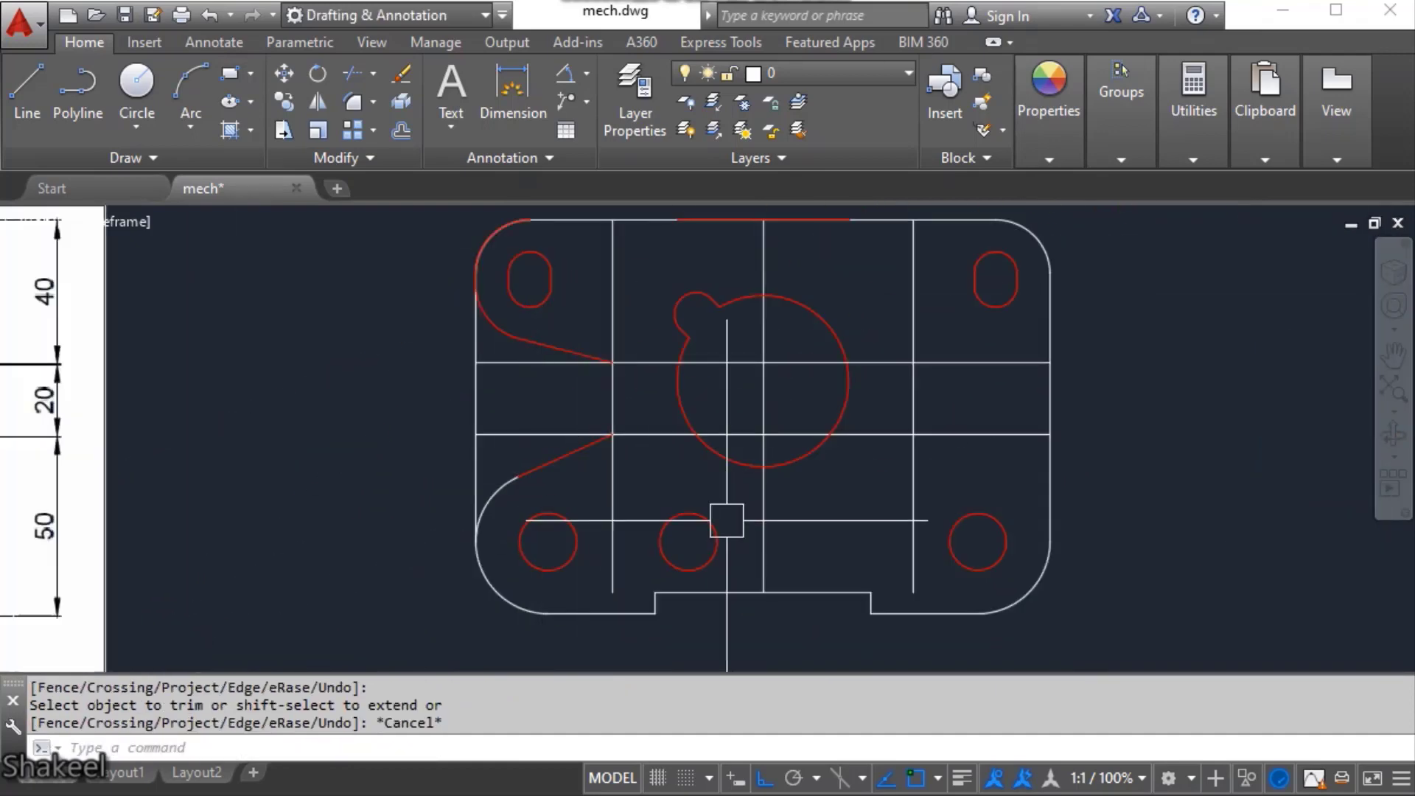
- Join the lower-left sloped line and its arc into one polyline
scroll(538, 482, "up", 5)
left_click(543, 477)
left_click(363, 420)
type("j")
key("Return")
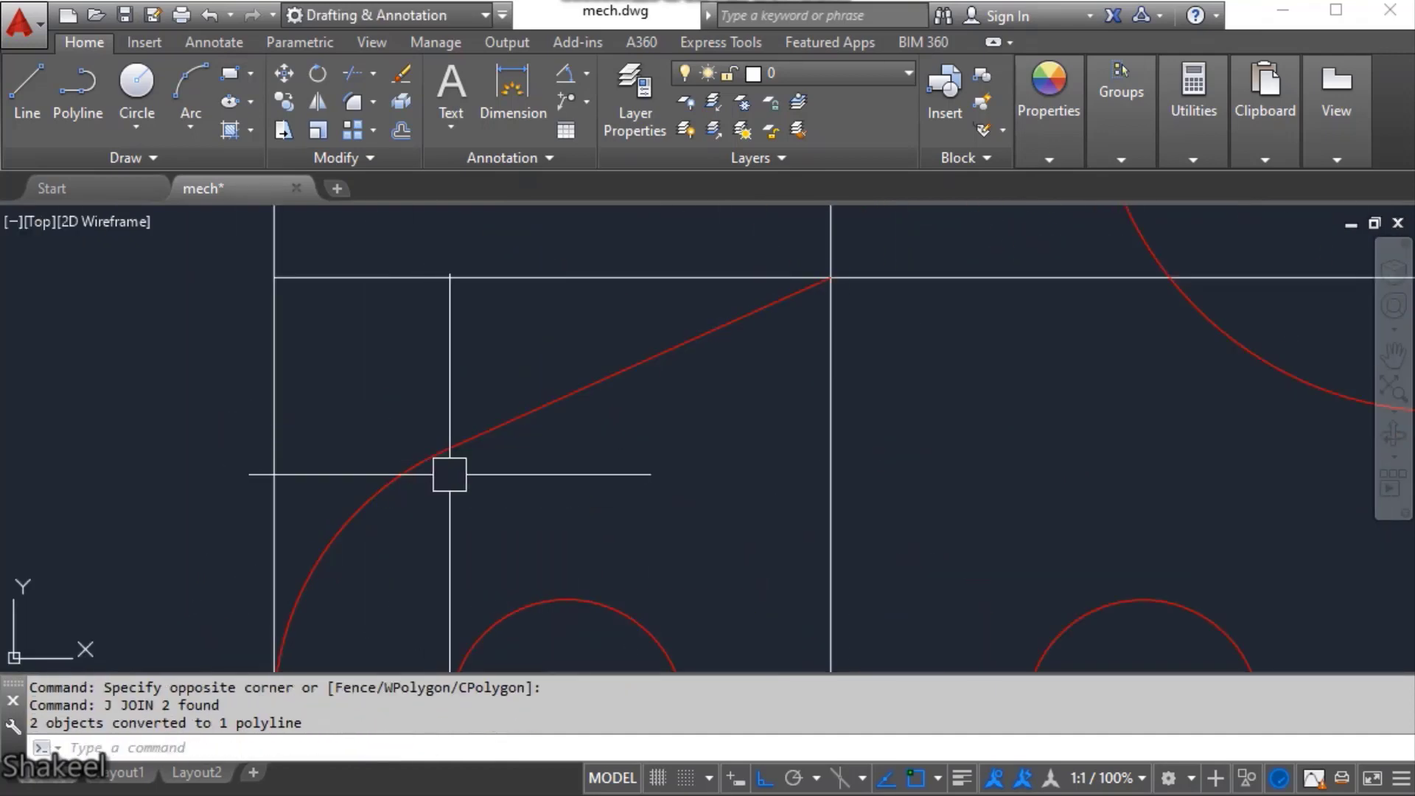
key("Escape")
key("Escape")
- Mirror the left side's upper and lower sloped profiles across the plate's vertical centre line, keeping the originals
scroll(515, 487, "down", 6)
key("Escape")
scroll(556, 451, "up", 1)
scroll(558, 447, "down", 1)
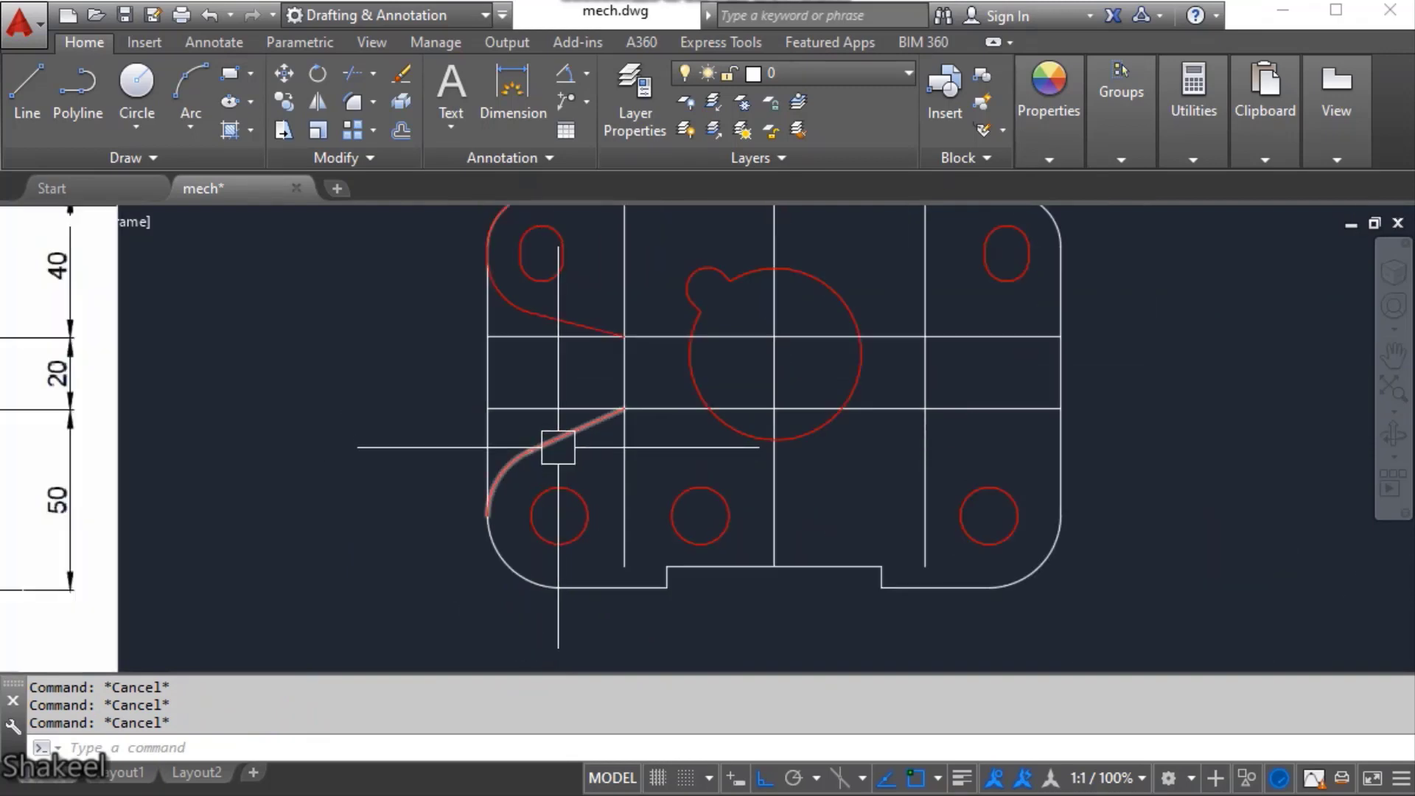
left_click(558, 447)
left_click(536, 316)
scroll(501, 303, "up", 2)
left_click(499, 302)
scroll(528, 453, "down", 2)
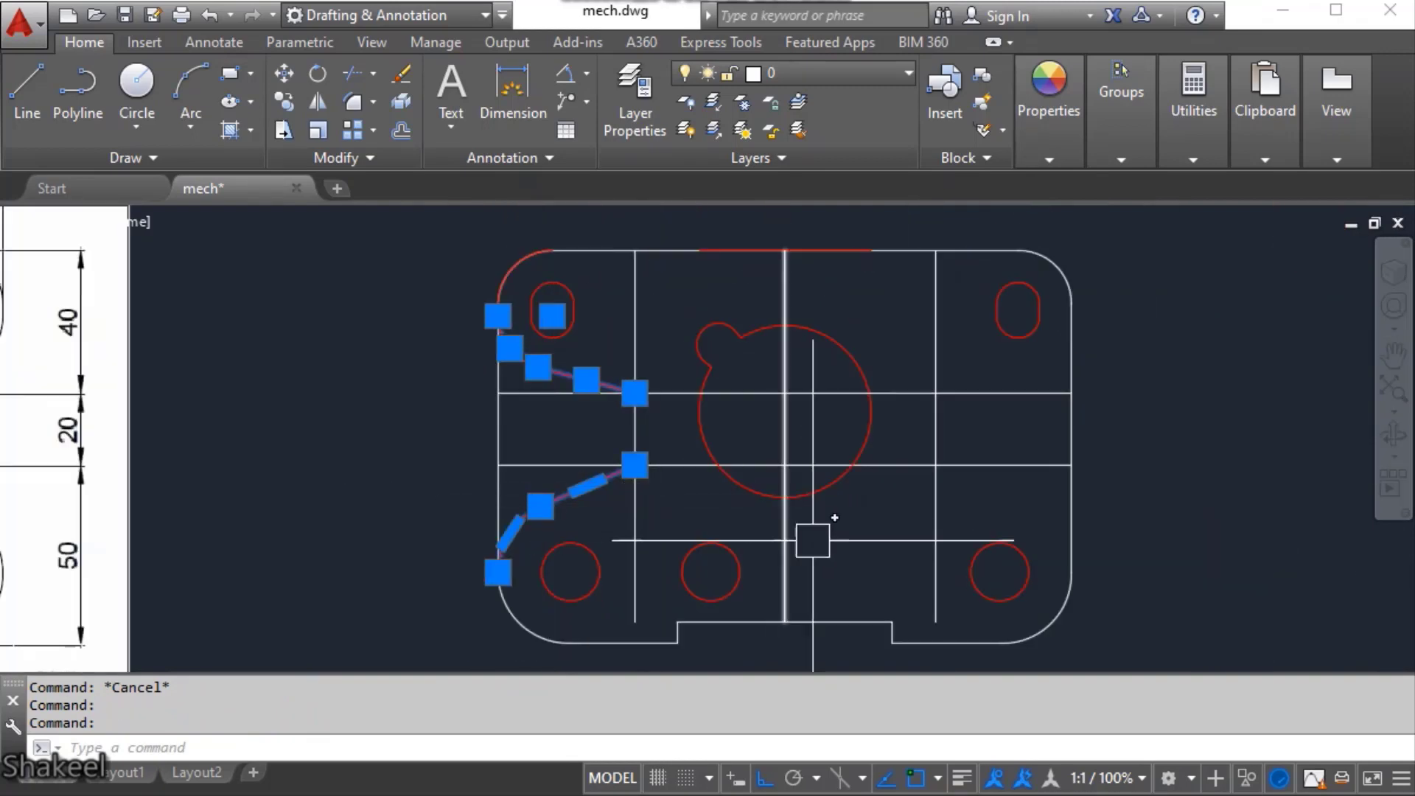
type("mi")
key("Return")
scroll(796, 508, "up", 2)
left_click(783, 468)
scroll(780, 553, "down", 2)
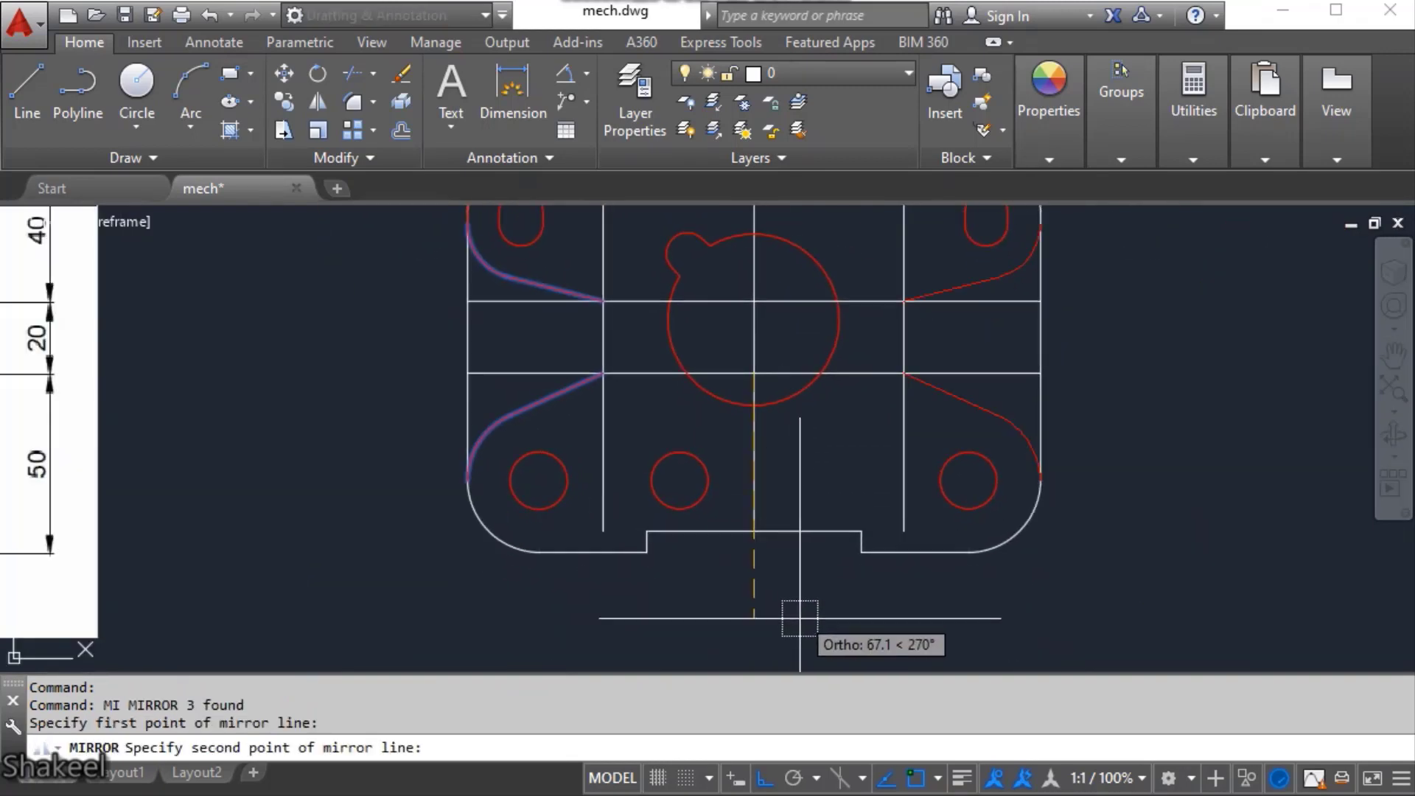
left_click(800, 617)
key("Return")
key("Escape")
key("Escape")
key("Escape")
middle_click_drag(955, 542, 760, 574)
type("Tr")
key("Return")
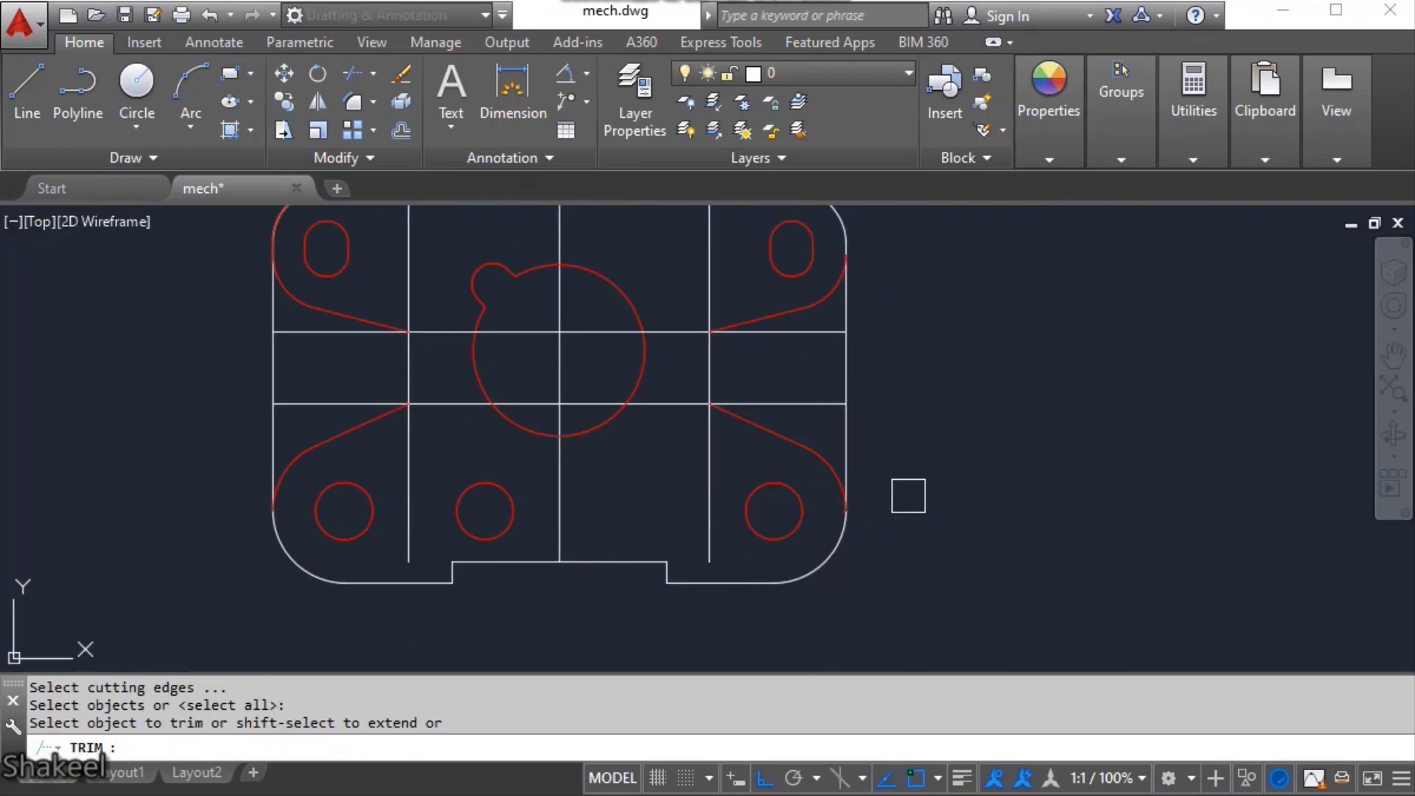
scroll(896, 487, "up", 2)
scroll(875, 514, "down", 3)
key("Escape")
key("Escape")
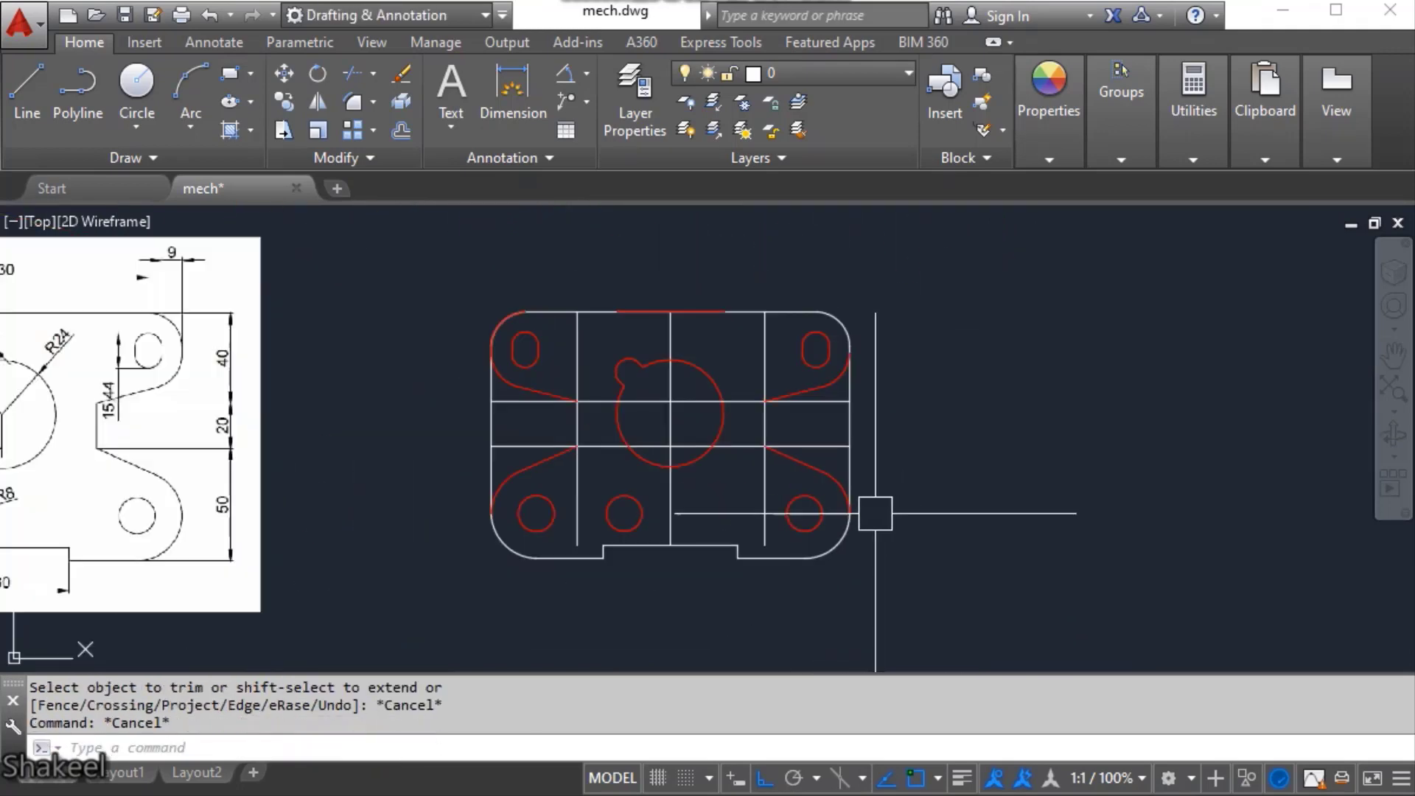
type("TR")
key("Return")
scroll(843, 435, "up", 3)
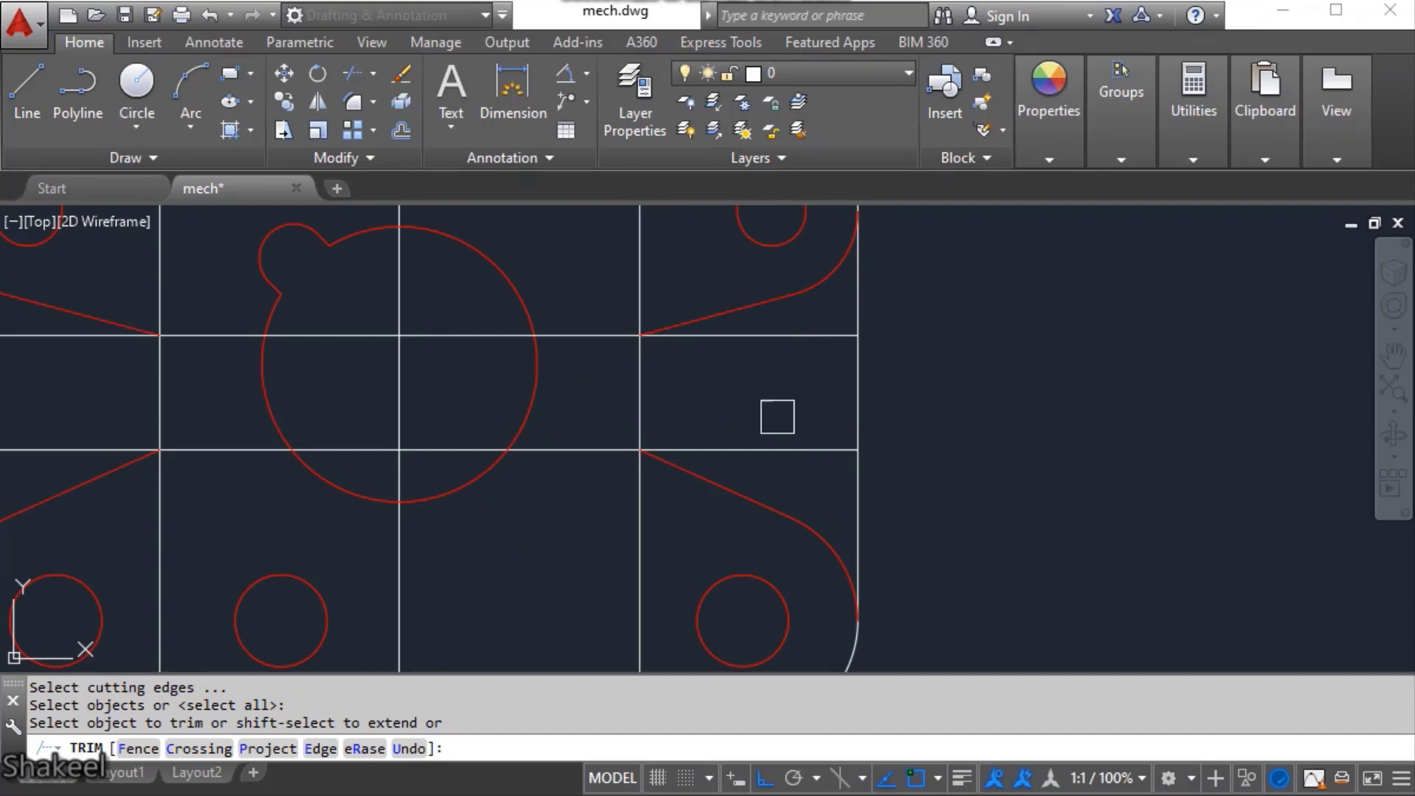
scroll(796, 449, "down", 4)
key("Escape")
key("Escape")
scroll(746, 536, "up", 2)
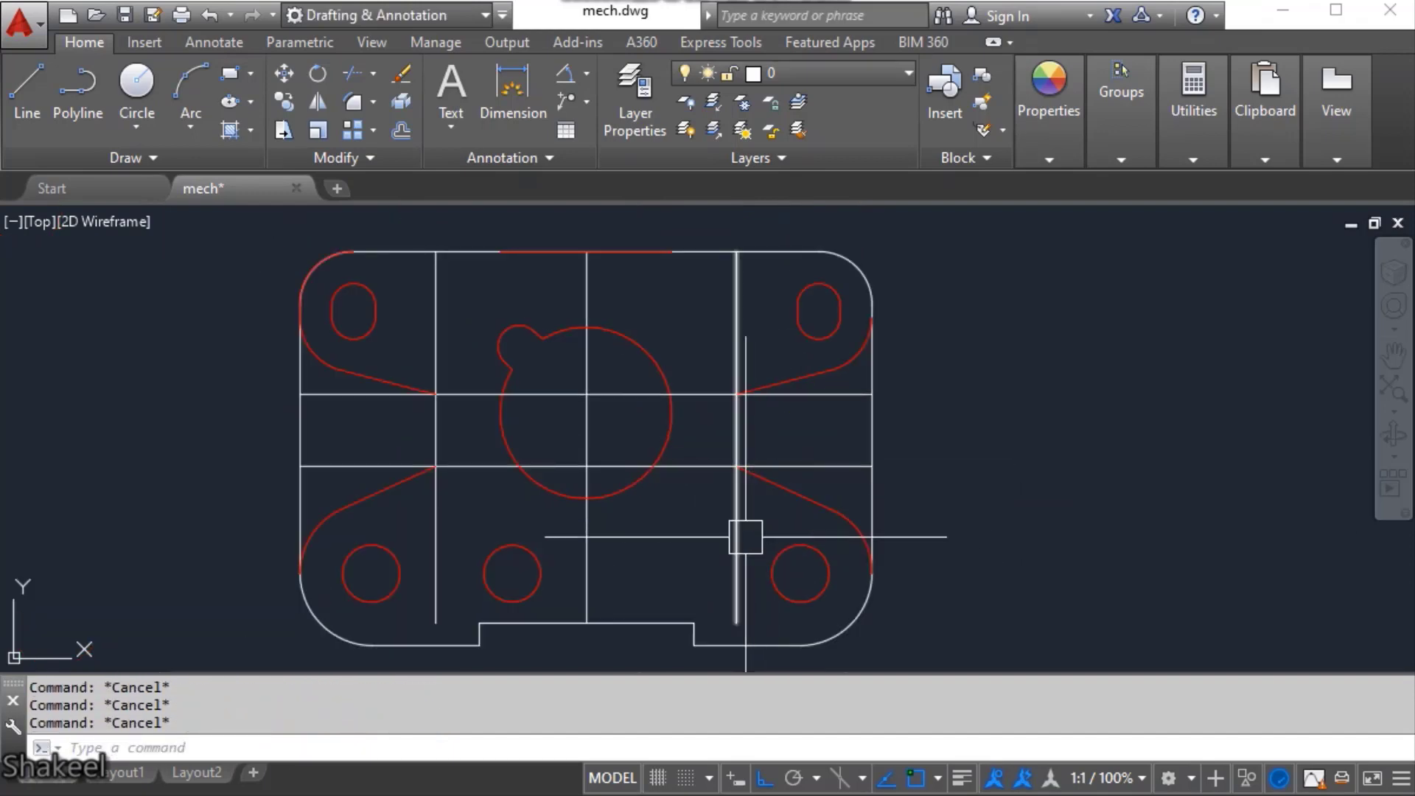
type("TR")
key("Return")
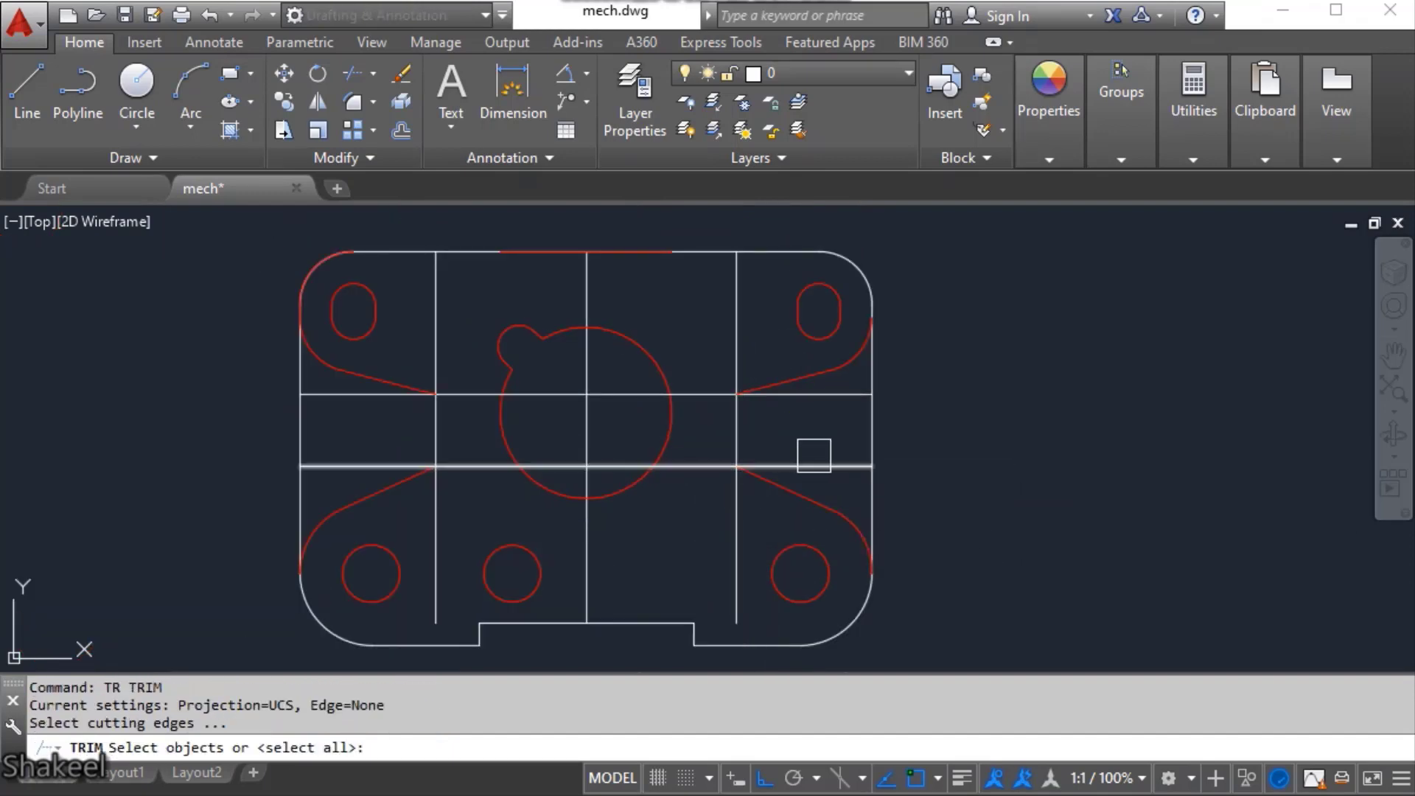
key("Escape")
- Trim the right ends of both horizontal grid lines, the right edge between the curves, and the right inner vertical outside the notch
type("TR")
key("Return")
key("Return")
left_click(836, 467)
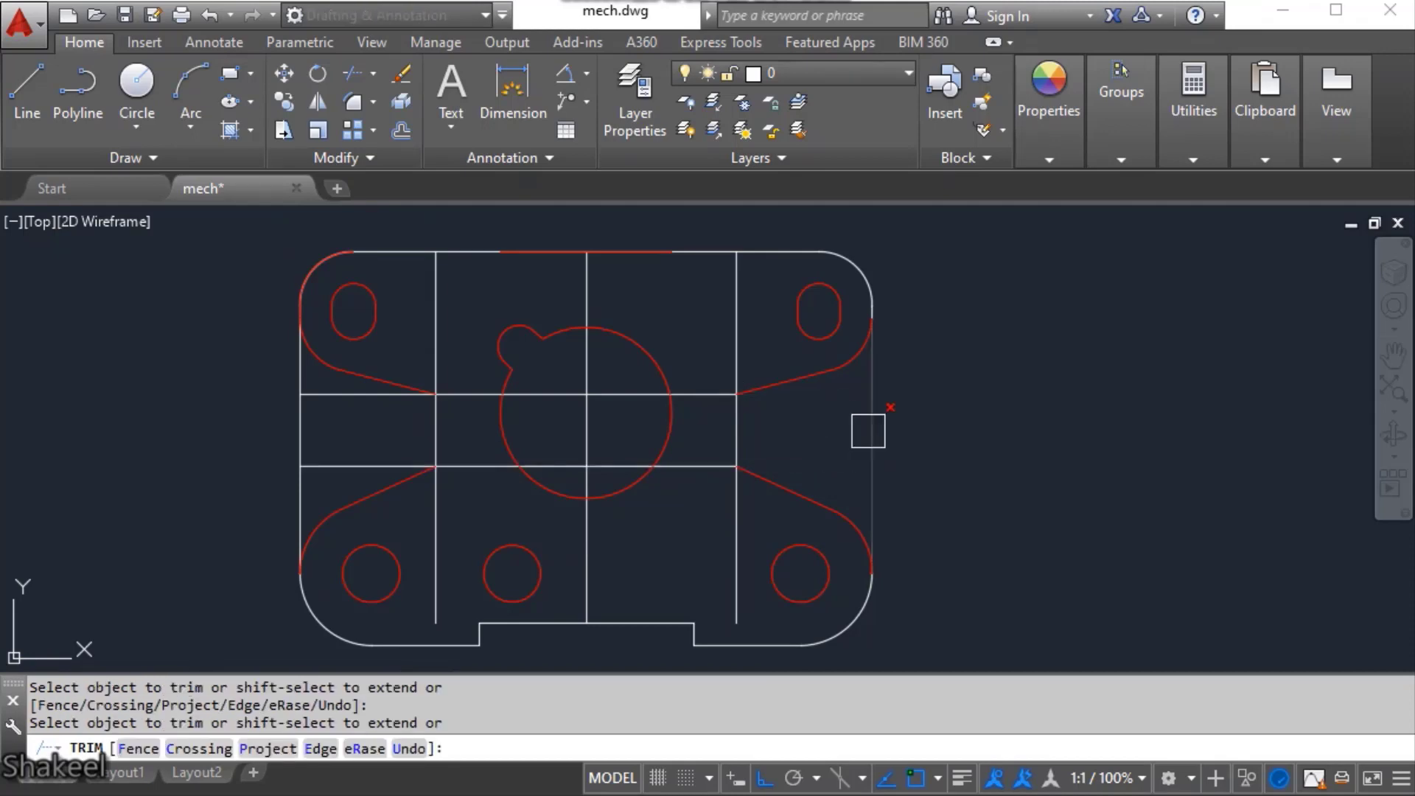
left_click(739, 331)
left_click(745, 536)
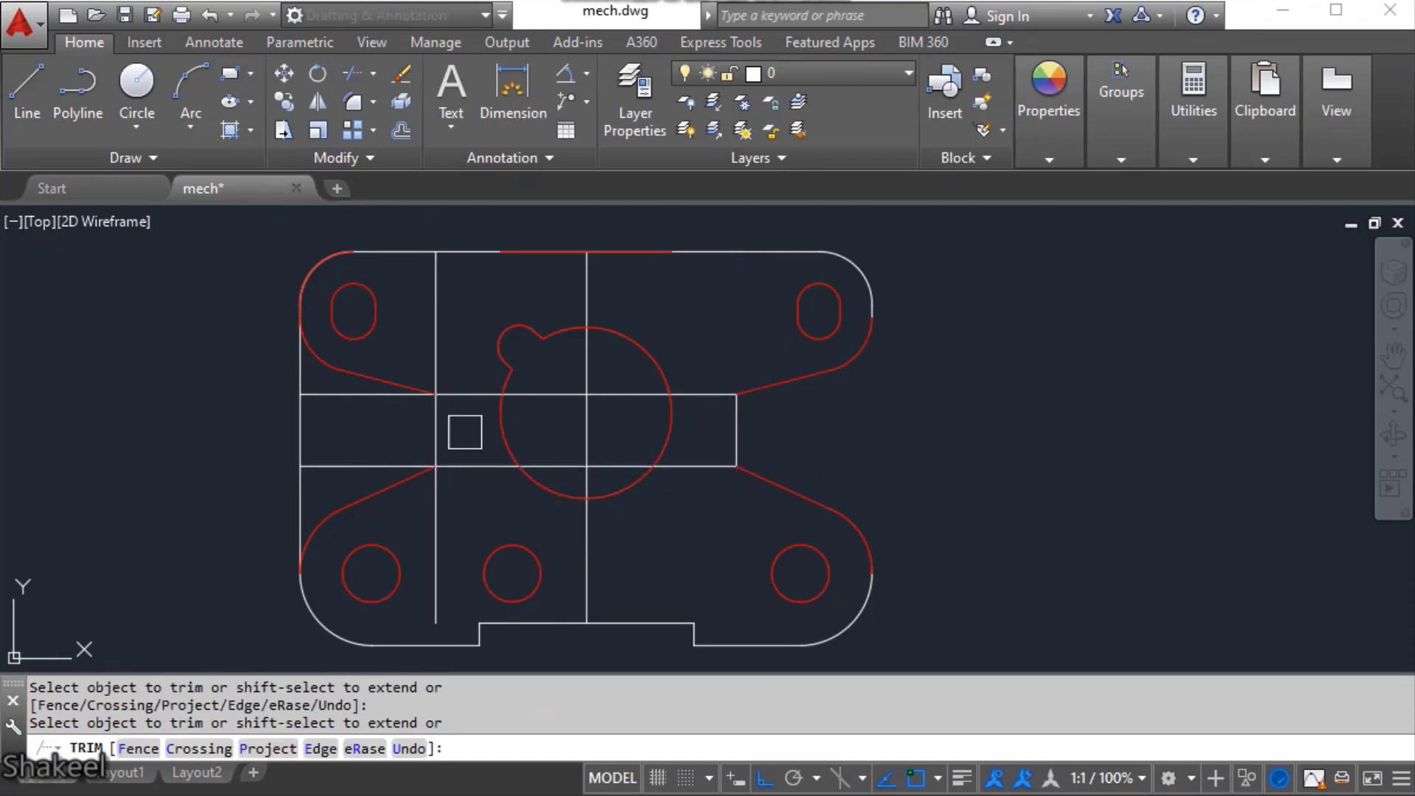
- Trim the left inner vertical outside the notch, the horizontals between it and the central circle, and the left edge beside the curves
left_click(471, 447)
left_click(474, 484)
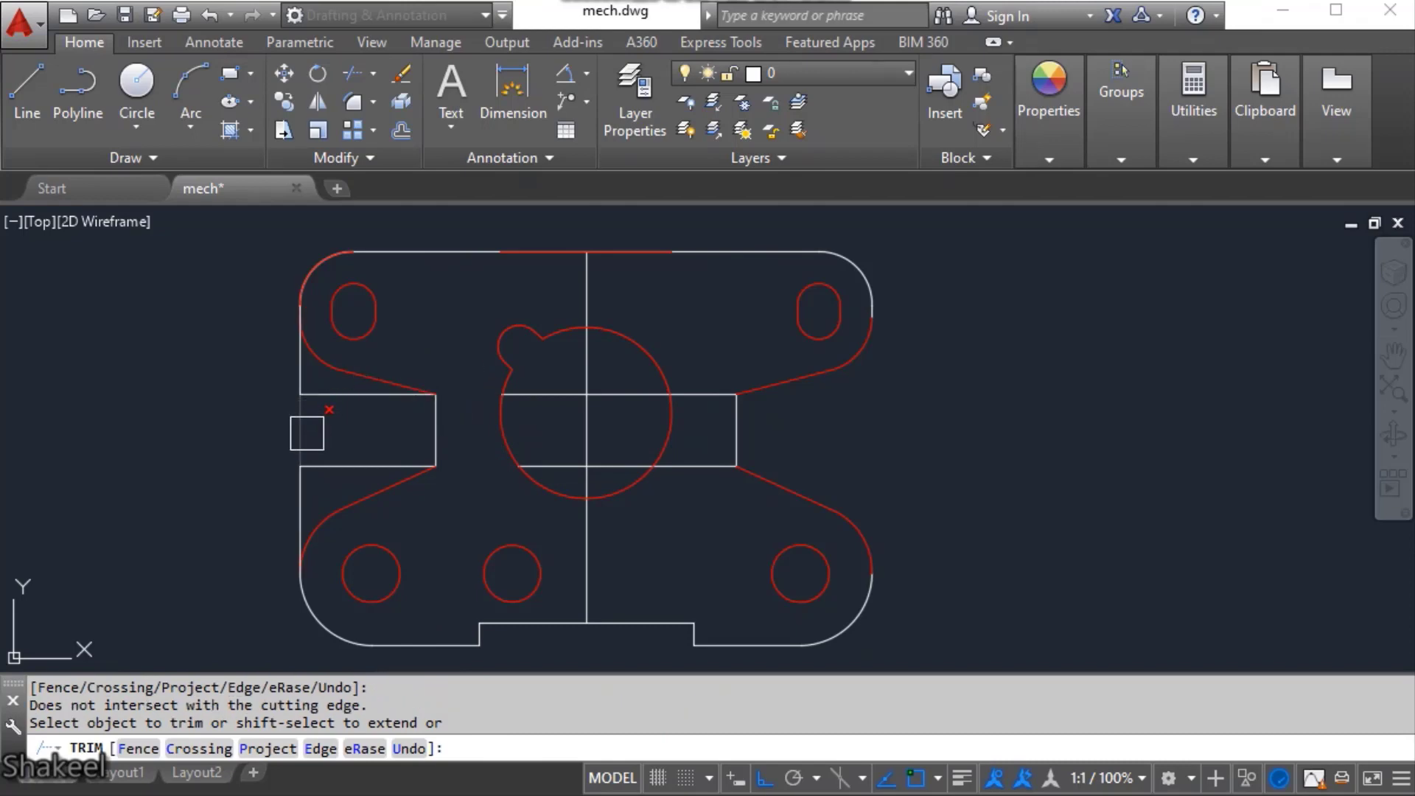
scroll(301, 384, "up", 4)
key("Escape")
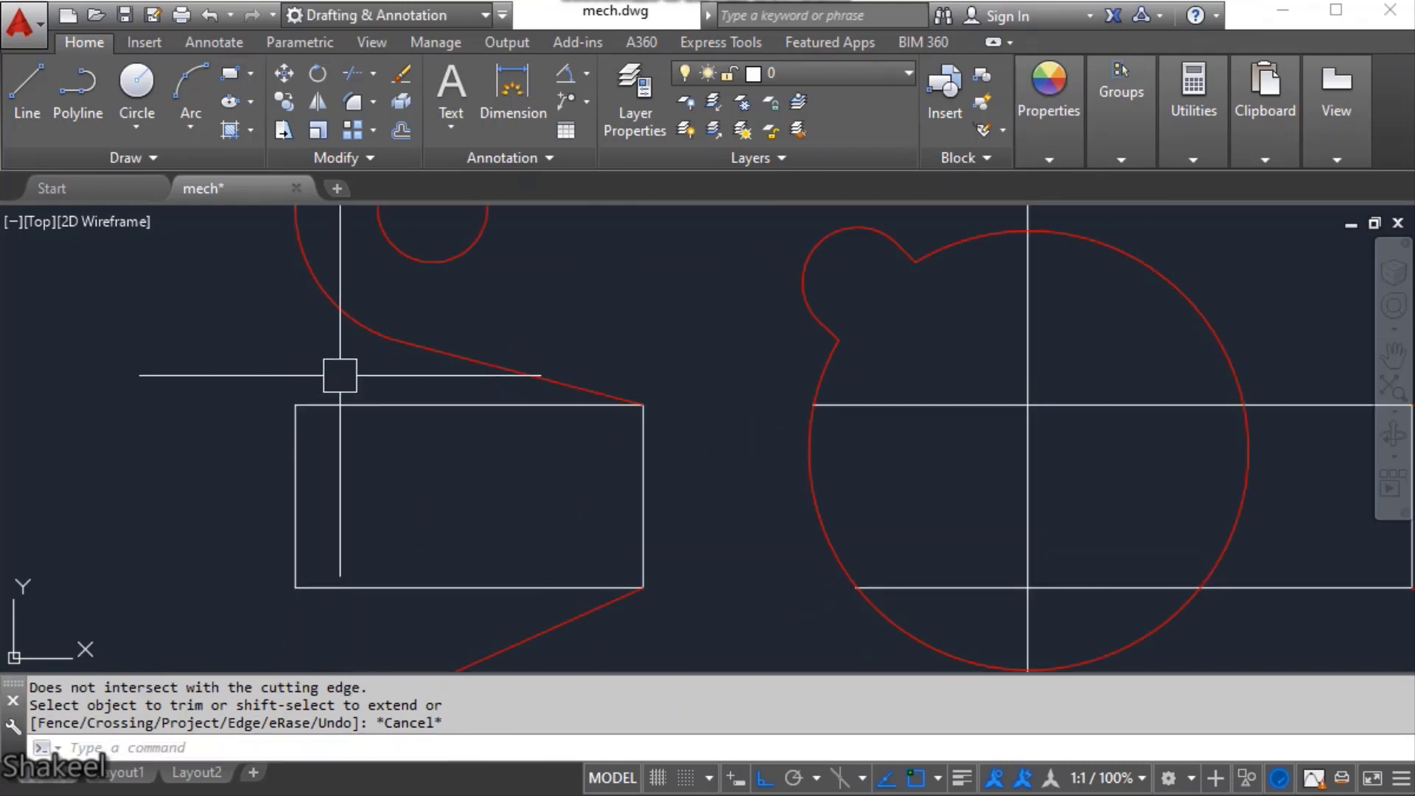
- Erase the leftover horizontal lines and the outer vertical segment closing off the left notch
left_click(339, 375)
left_click(268, 537)
type("e")
key("Return")
left_click(339, 506)
left_click(306, 603)
type("e")
key("Return")
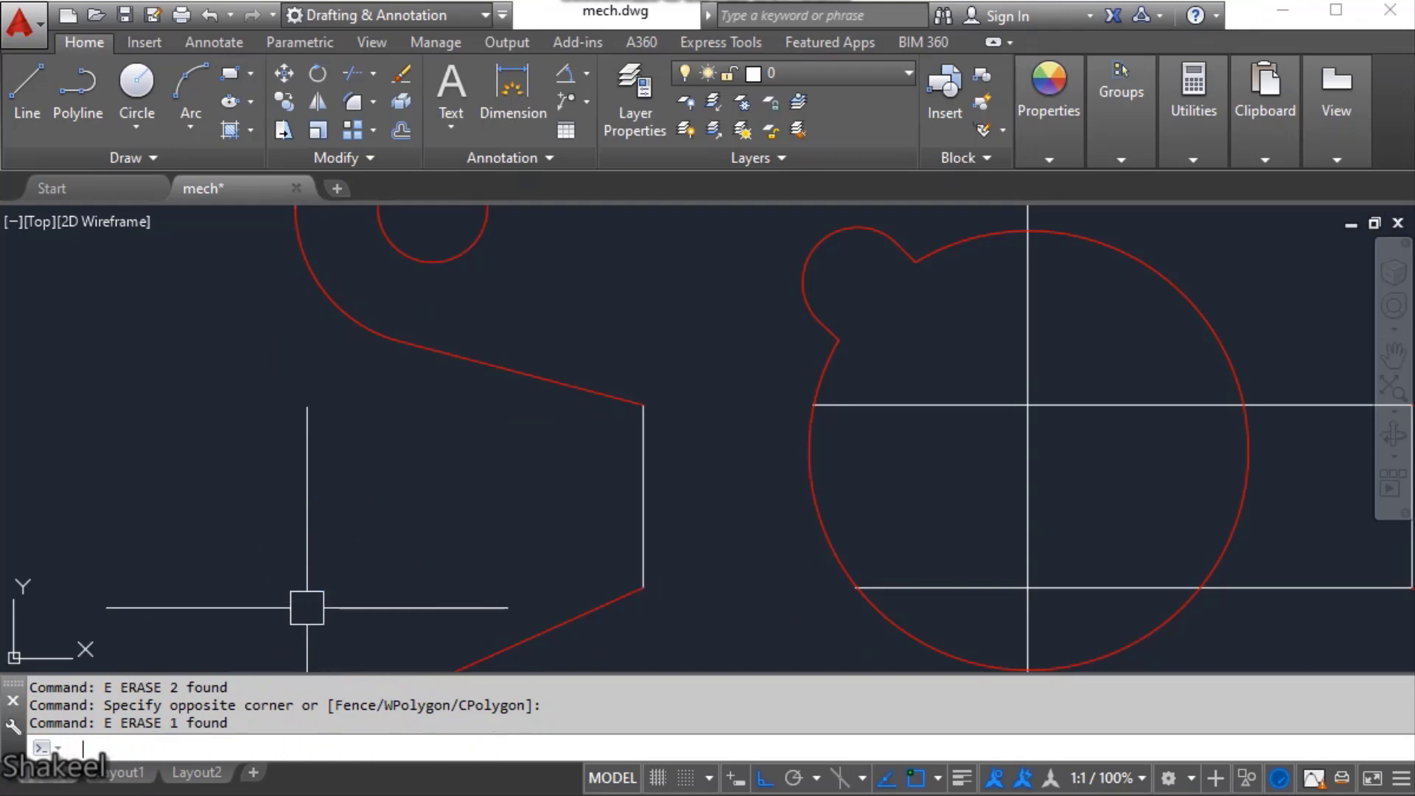
- Erase the two remaining horizontal grid lines running from the central circle to the right notch
scroll(507, 489, "down", 6)
key("Escape")
scroll(745, 474, "up", 6)
left_click(649, 364)
left_click(619, 591)
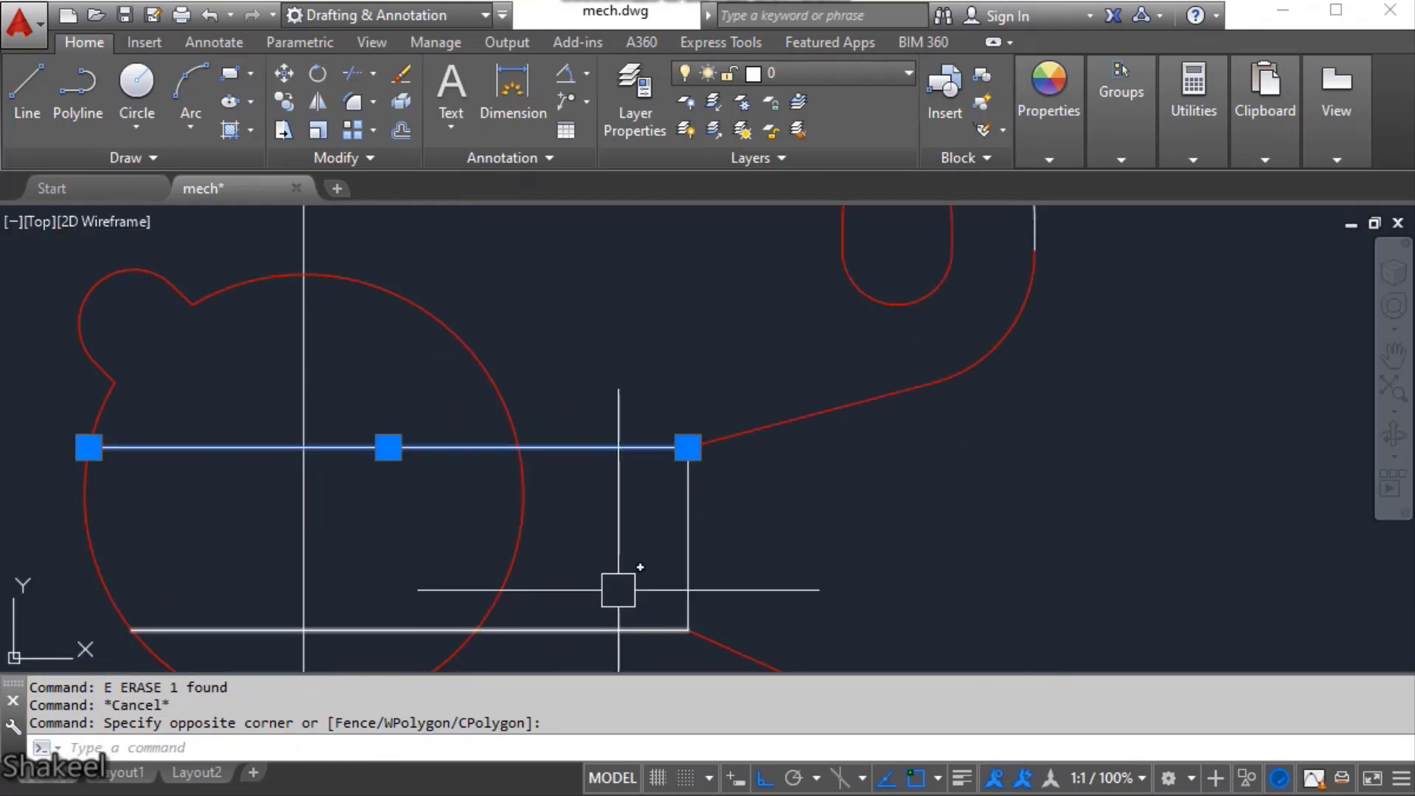
type("e")
key("Return")
scroll(626, 521, "down", 4)
scroll(571, 524, "up", 4)
left_click(572, 516)
type("e")
key("Return")
scroll(568, 461, "down", 6)
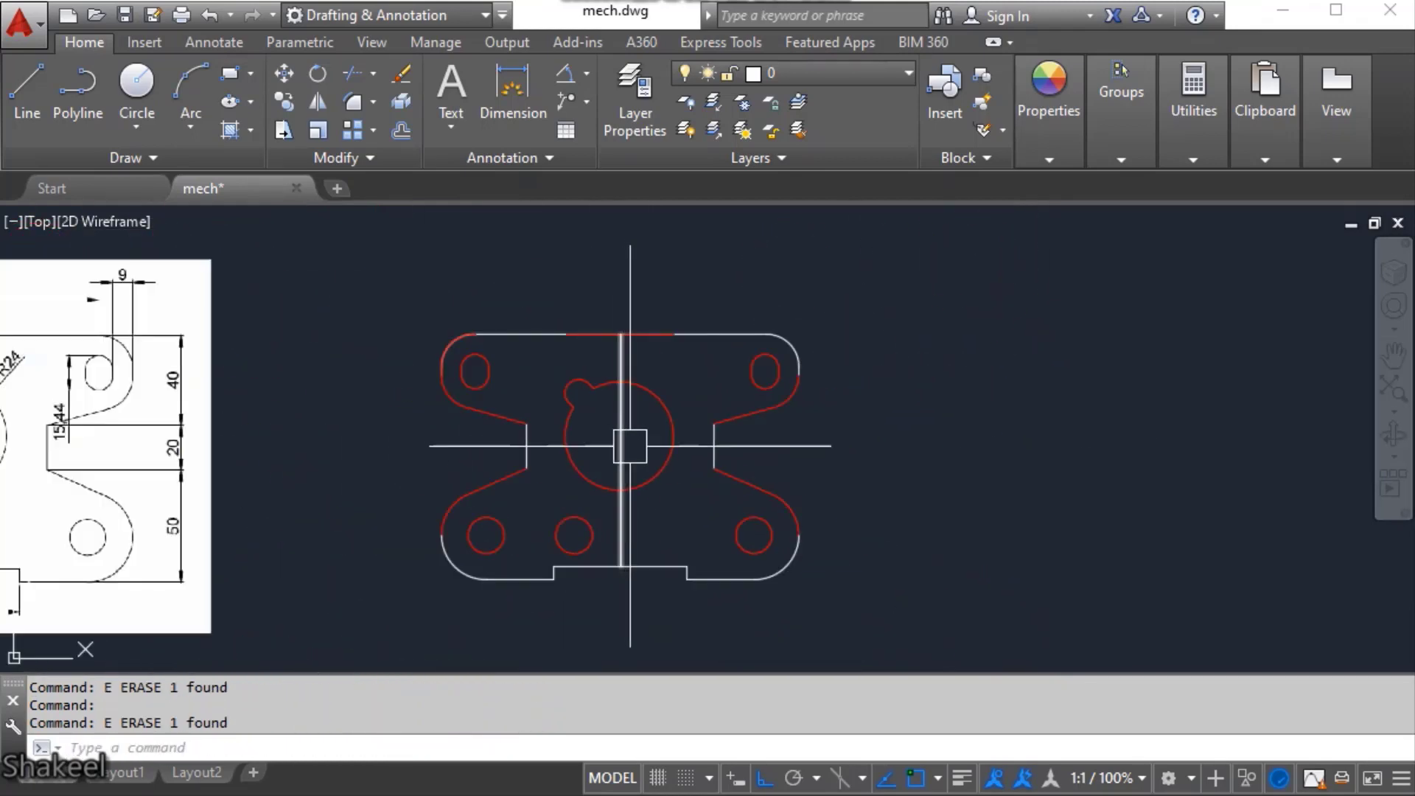
- Erase the vertical centre line through the central circle
left_click(630, 446)
type("e")
key("Return")
key("Escape")
key("Escape")
left_click(864, 279)
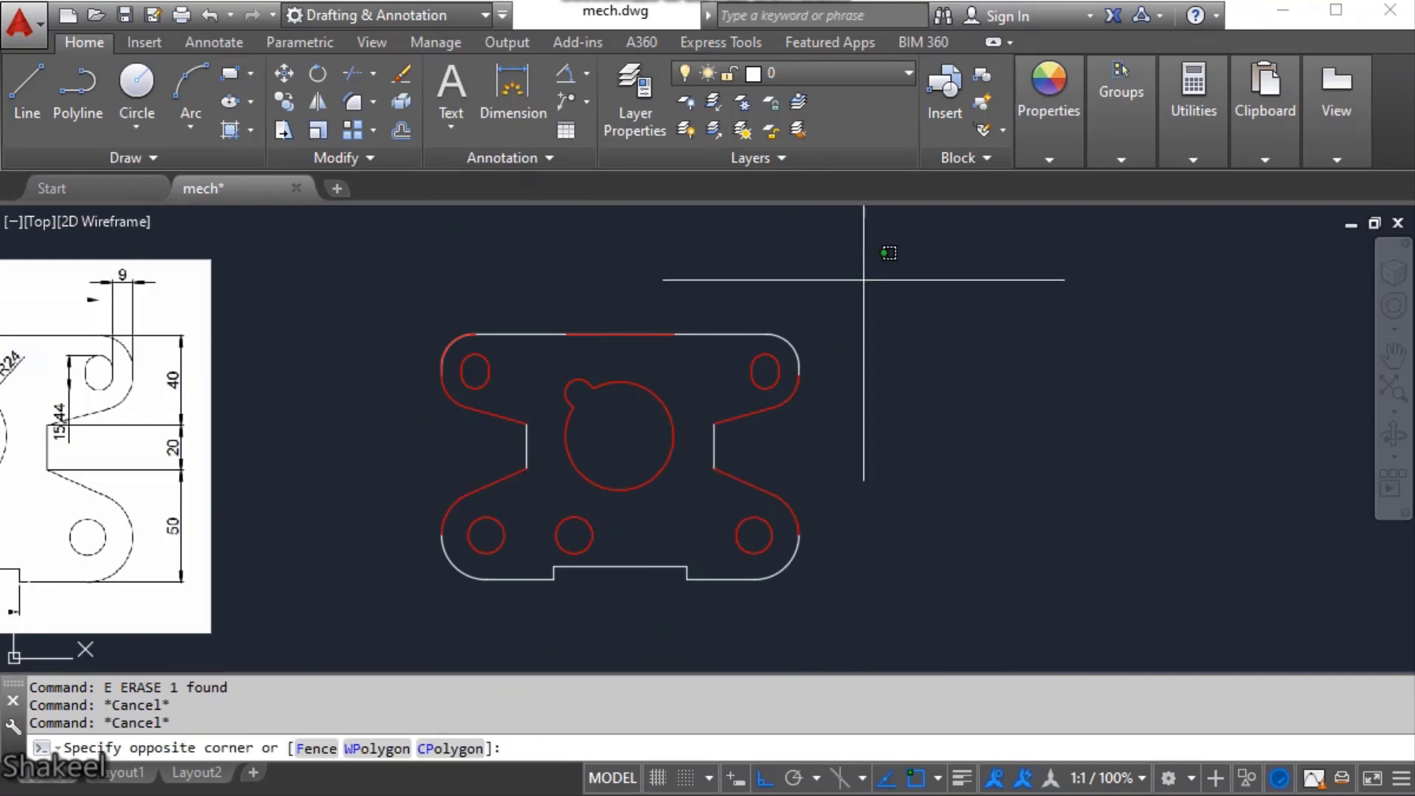
key("Escape")
key("Escape")
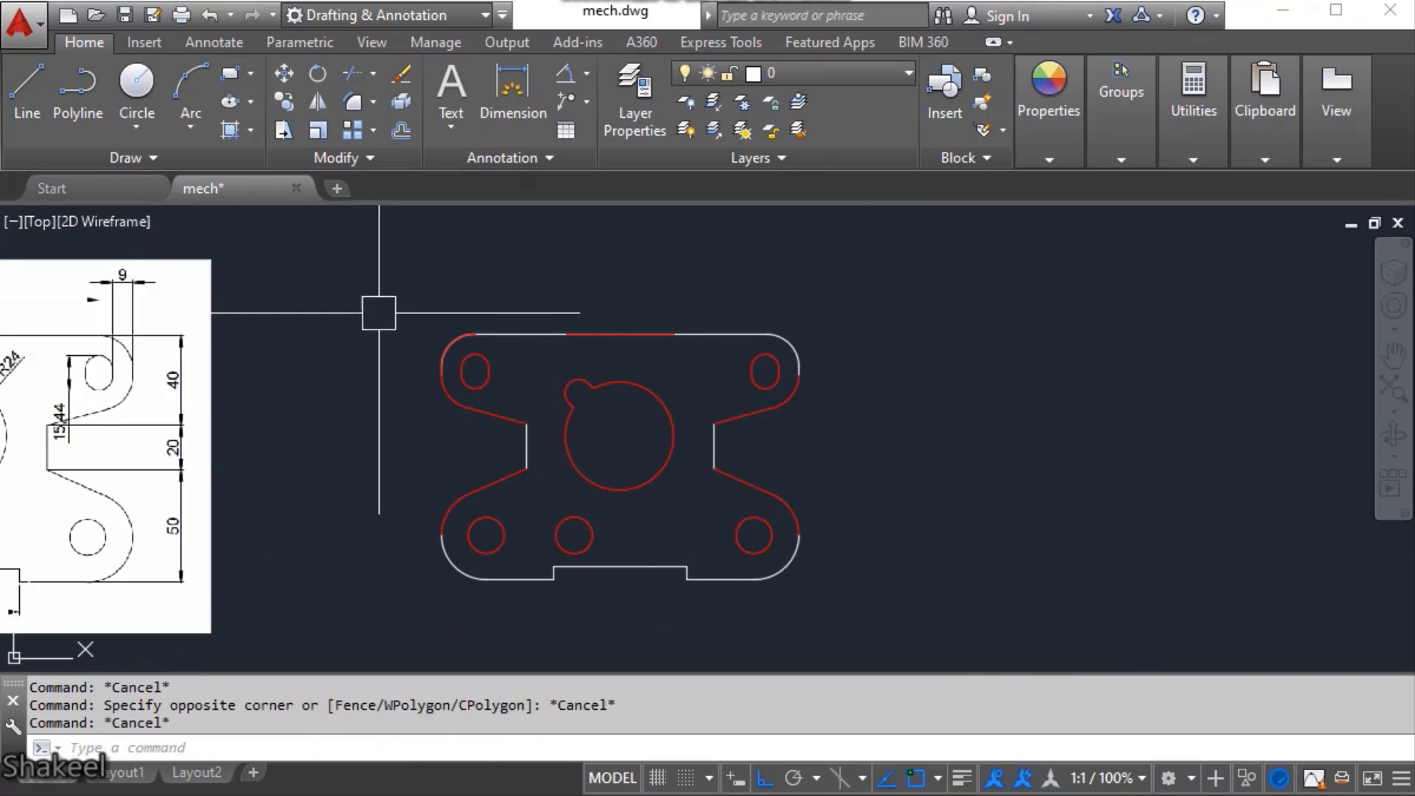
- Erase the duplicate red arc overlapping the plate's upper-left corner
middle_click_drag(432, 426, 786, 411)
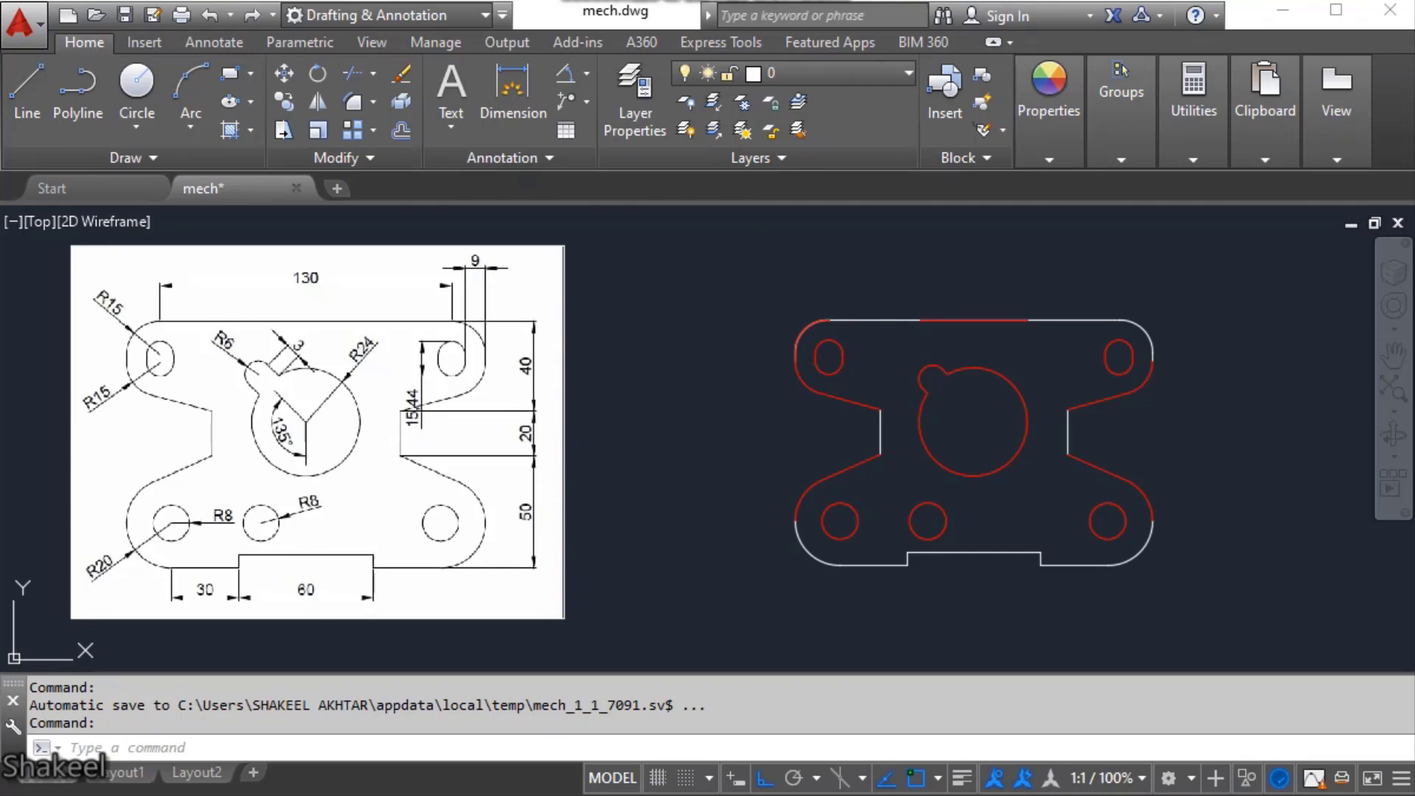
scroll(837, 298, "up", 6)
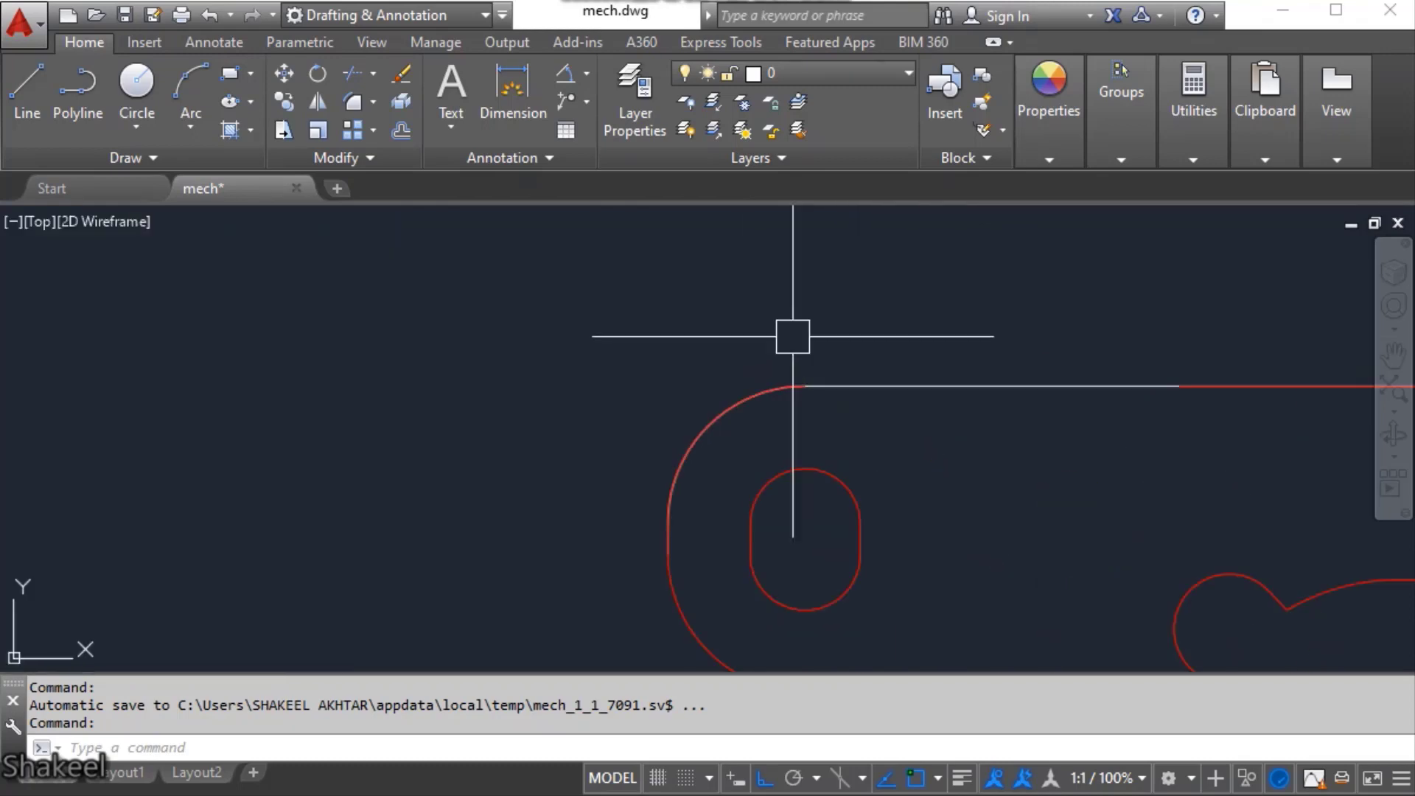
left_click(727, 418)
scroll(715, 409, "up", 6)
type("e")
key("Return")
scroll(709, 413, "down", 10)
scroll(727, 404, "down", 5)
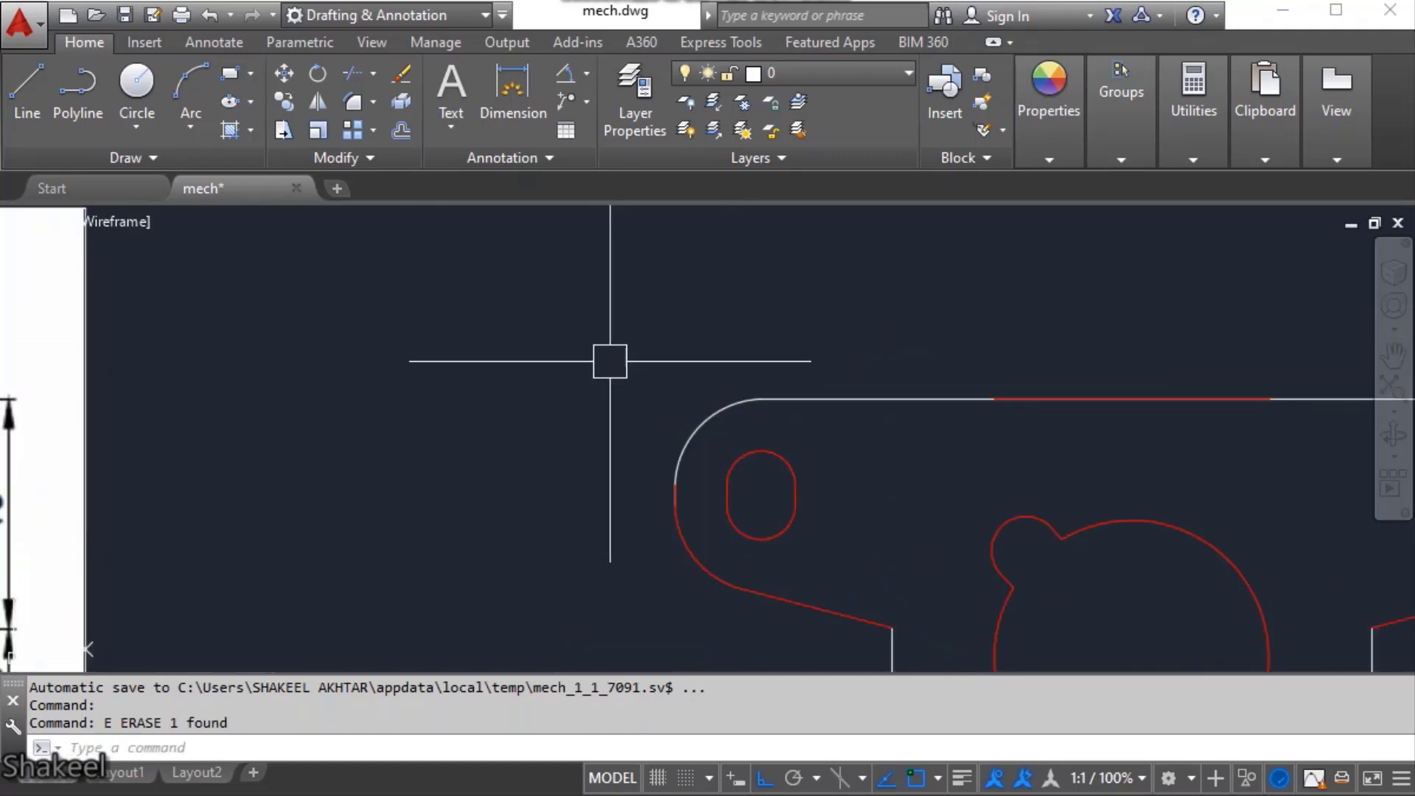
left_click(582, 322)
left_click(837, 518)
key("Escape")
scroll(683, 372, "up", 4)
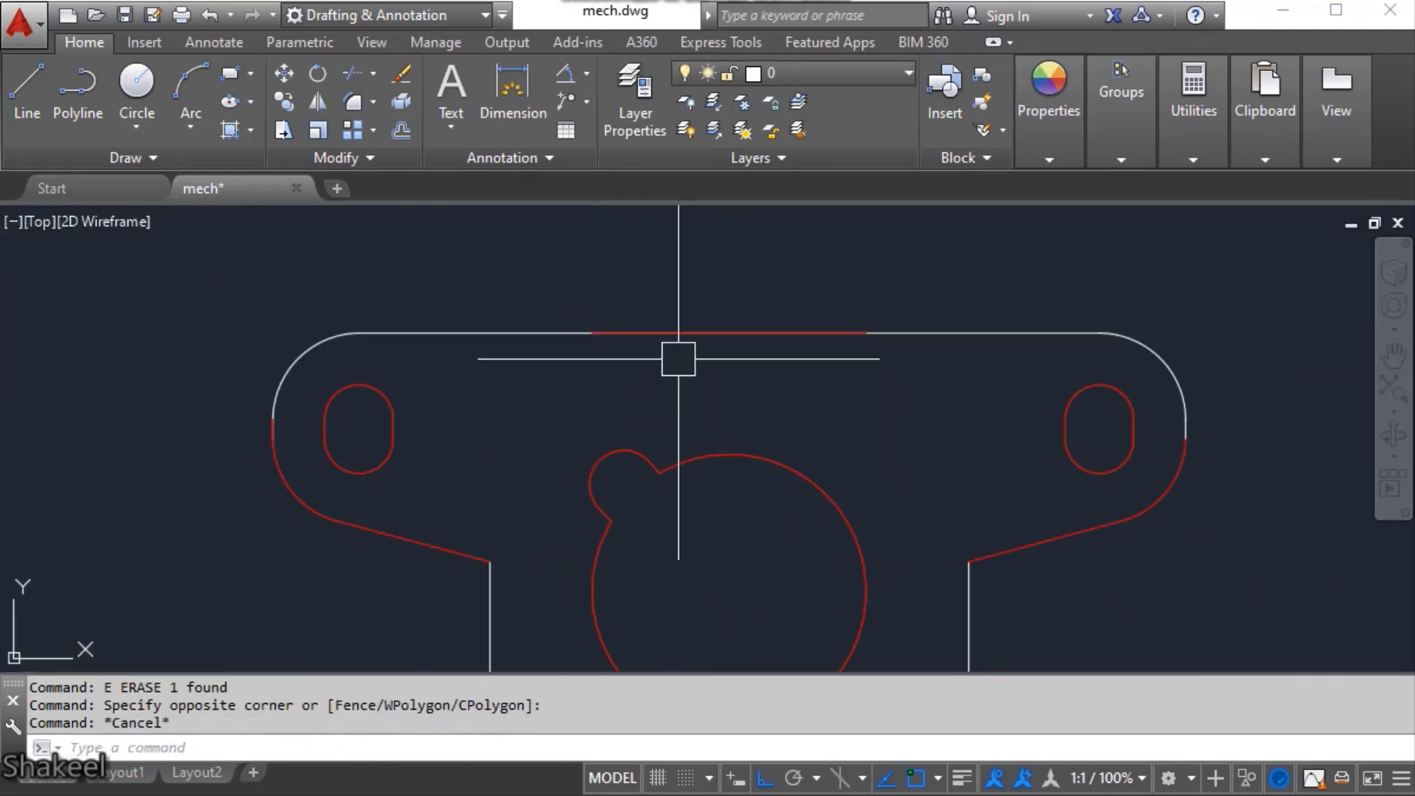
key("Escape")
- Erase the red line segment overlapping the middle of the plate's top edge above the central circle
left_click(569, 288)
left_click(924, 383)
type("e")
key("Return")
key("Escape")
- Change the object colour of the entire plate drawing to Red
scroll(812, 389, "down", 3)
left_click(633, 333)
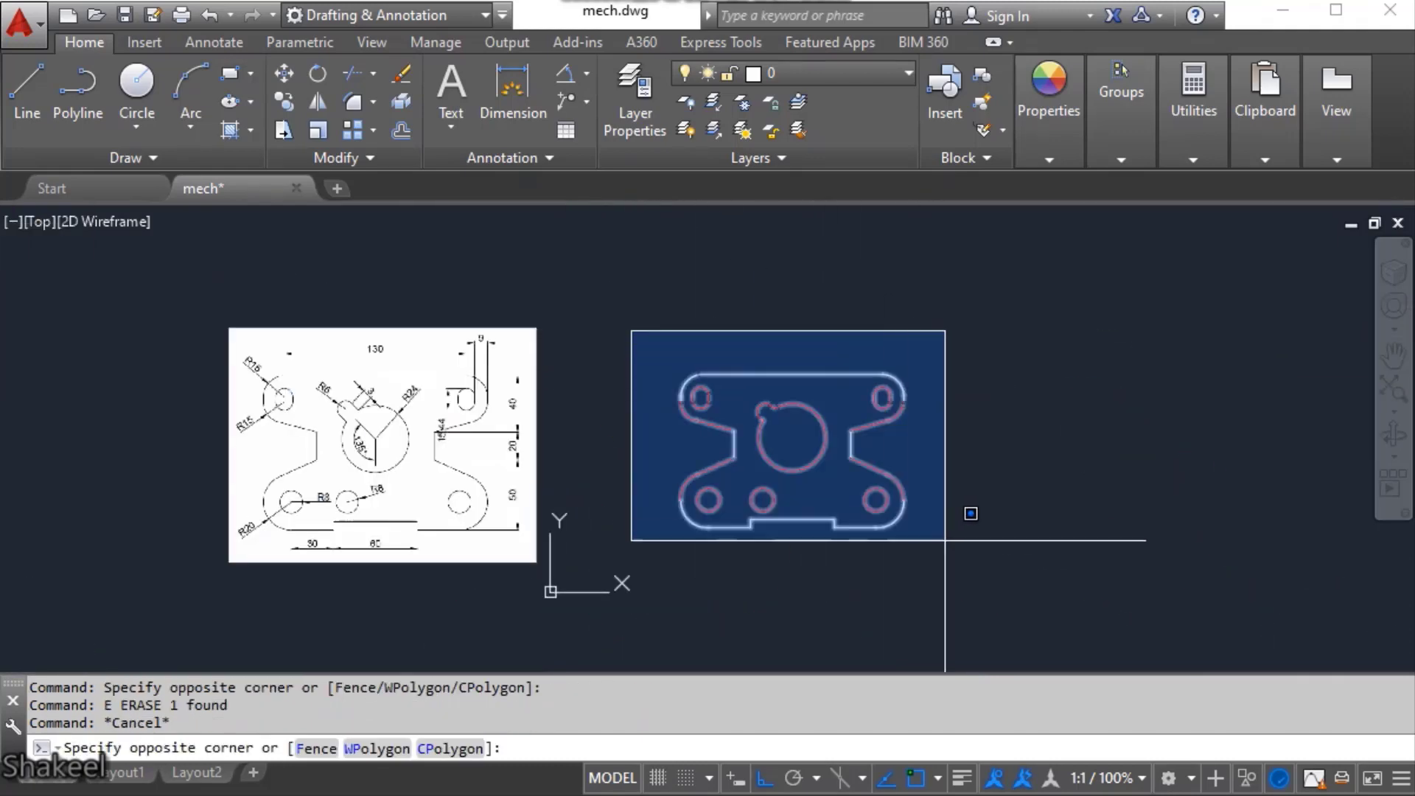
left_click(970, 512)
left_click(1049, 159)
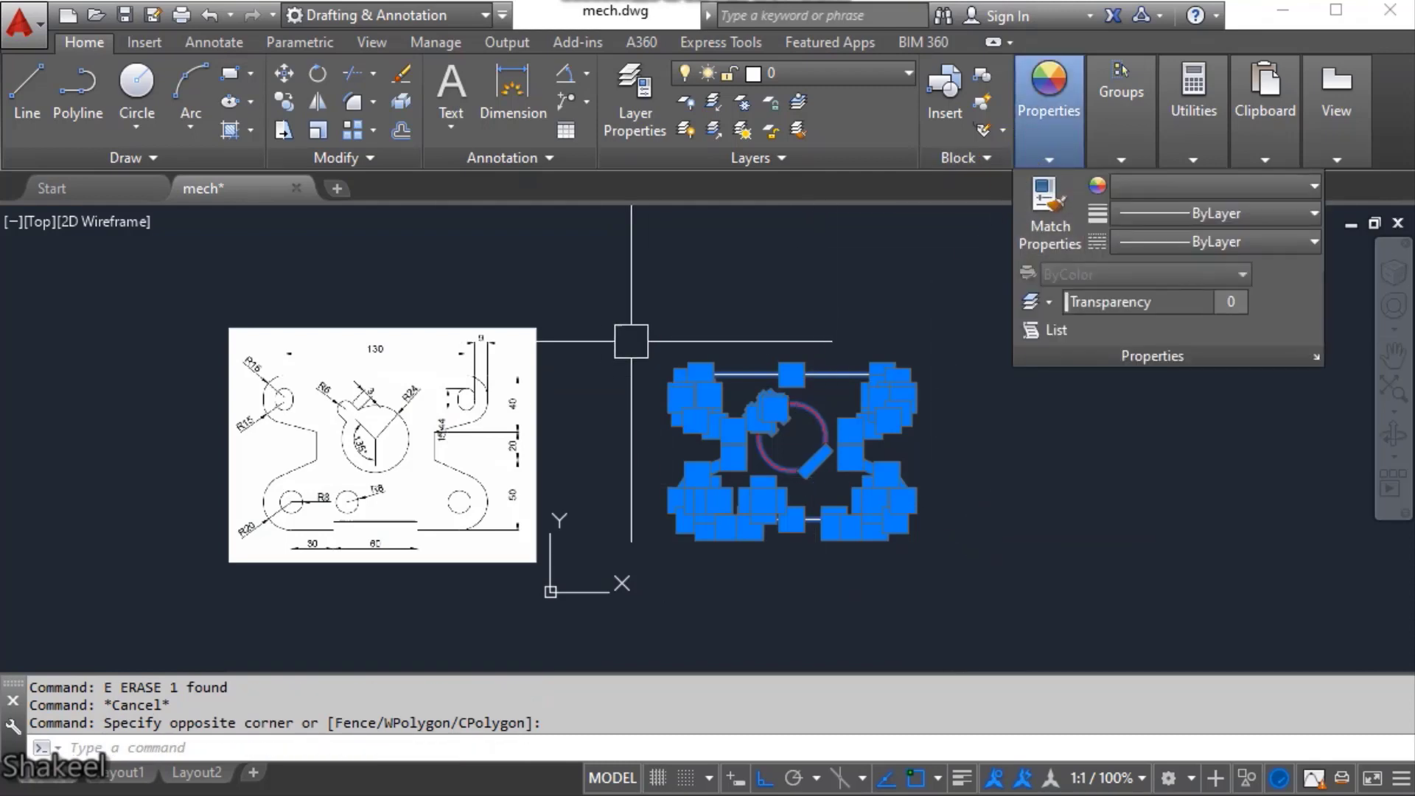
left_click(1049, 158)
left_click(1149, 188)
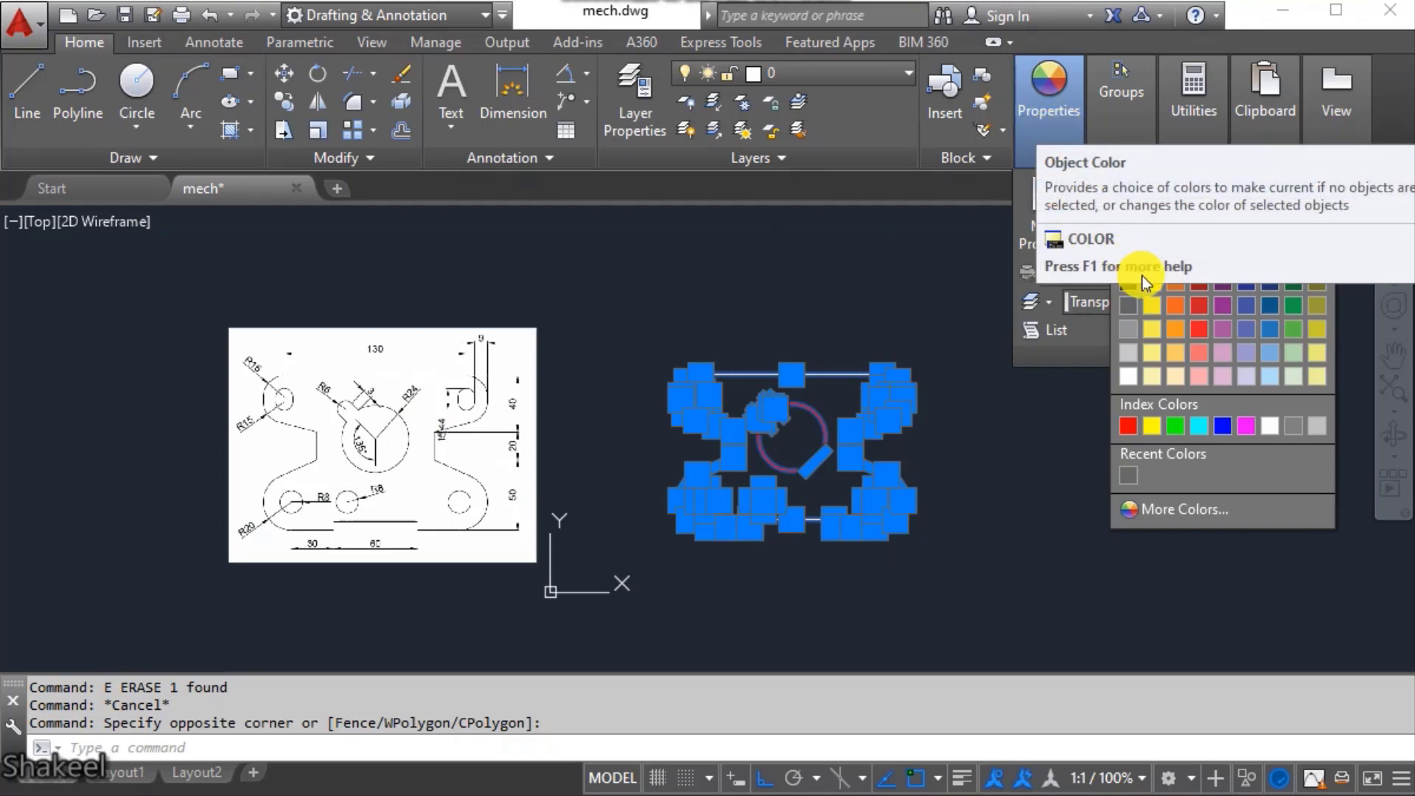
left_click(1128, 426)
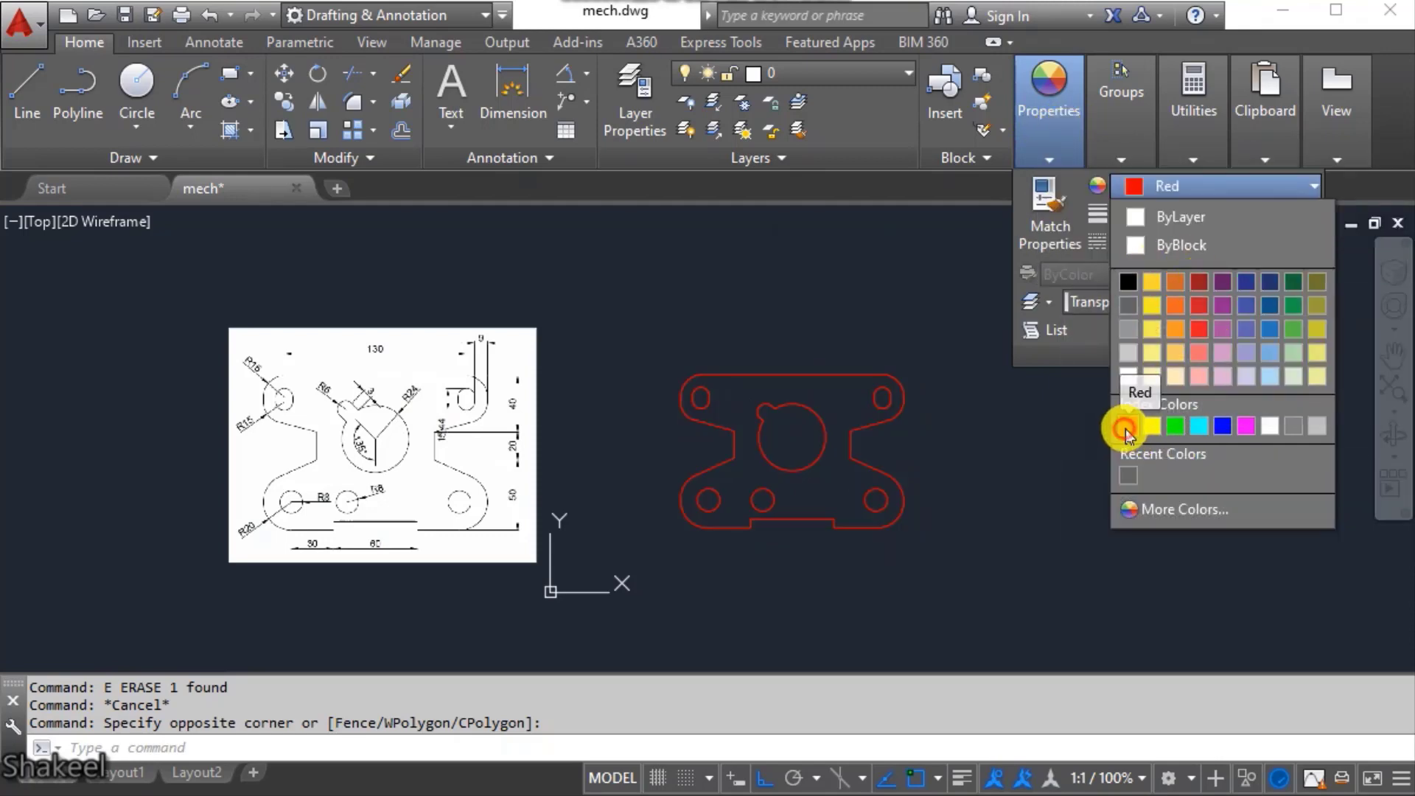
key("Escape")
- Erase the overlapping vertical segment on the plate's outer left edge beside the upper-left slot
scroll(768, 467, "up", 4)
scroll(736, 452, "up", 2)
scroll(815, 420, "down", 5)
scroll(787, 422, "up", 2)
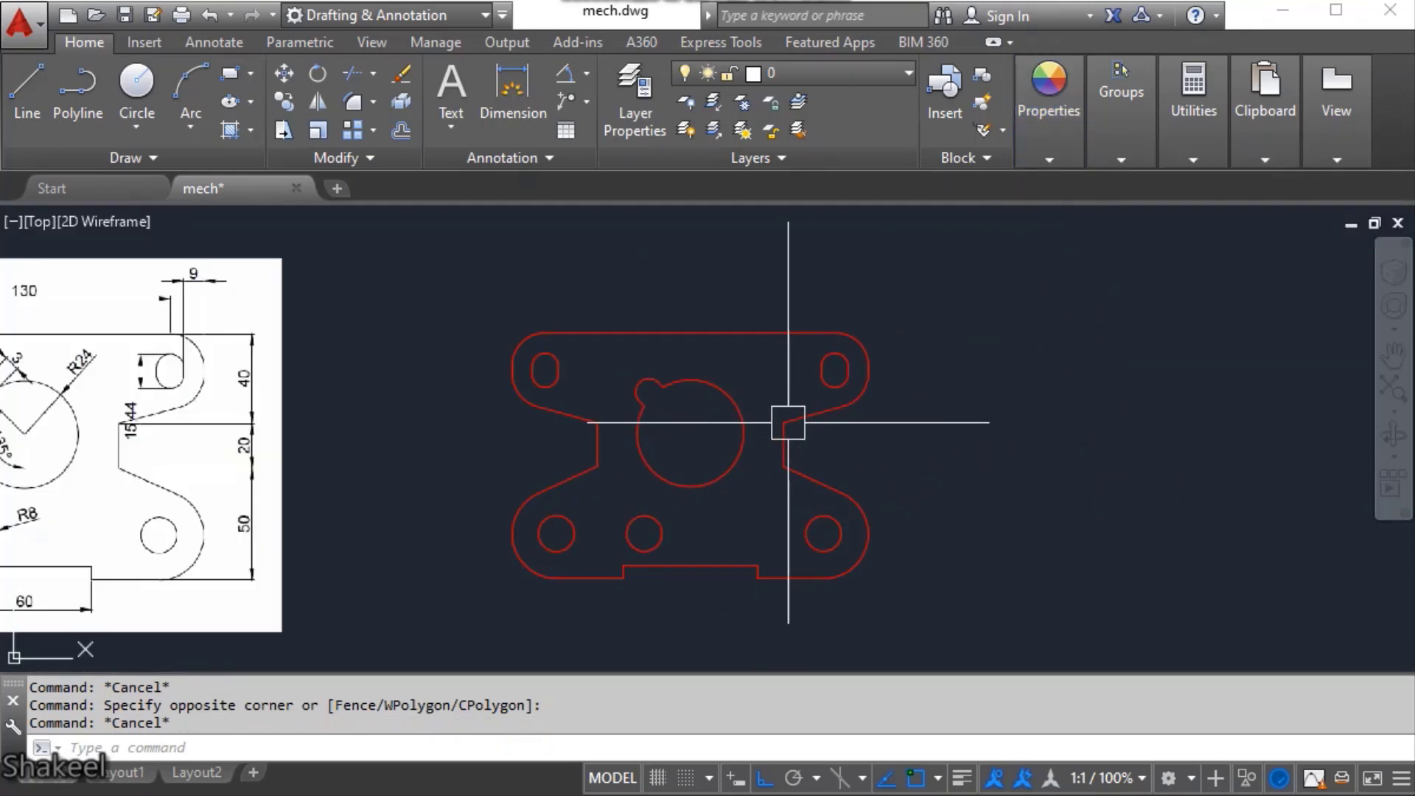
scroll(553, 365, "up", 10)
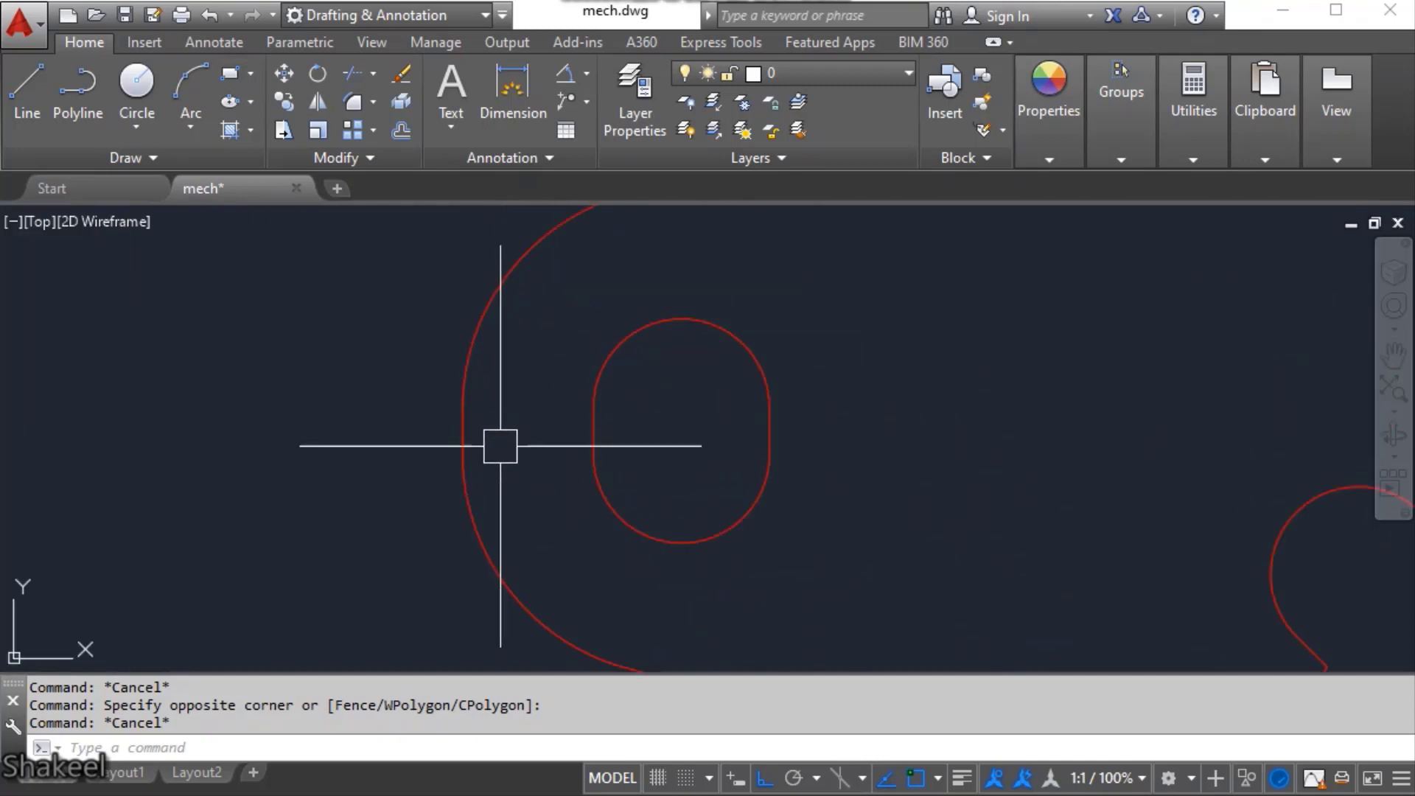
left_click(497, 412)
type("e")
key("Return")
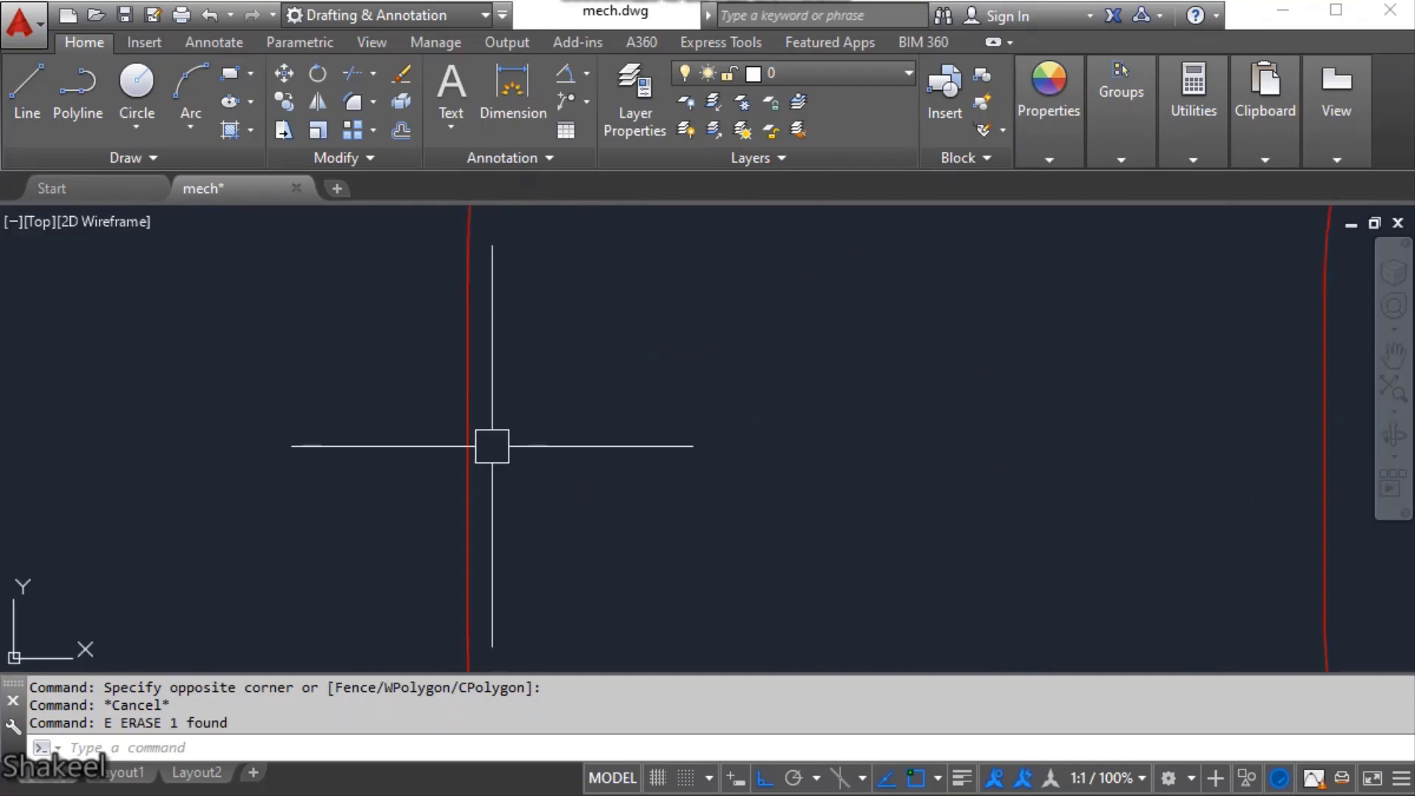
scroll(610, 379, "down", 8)
scroll(869, 427, "down", 3)
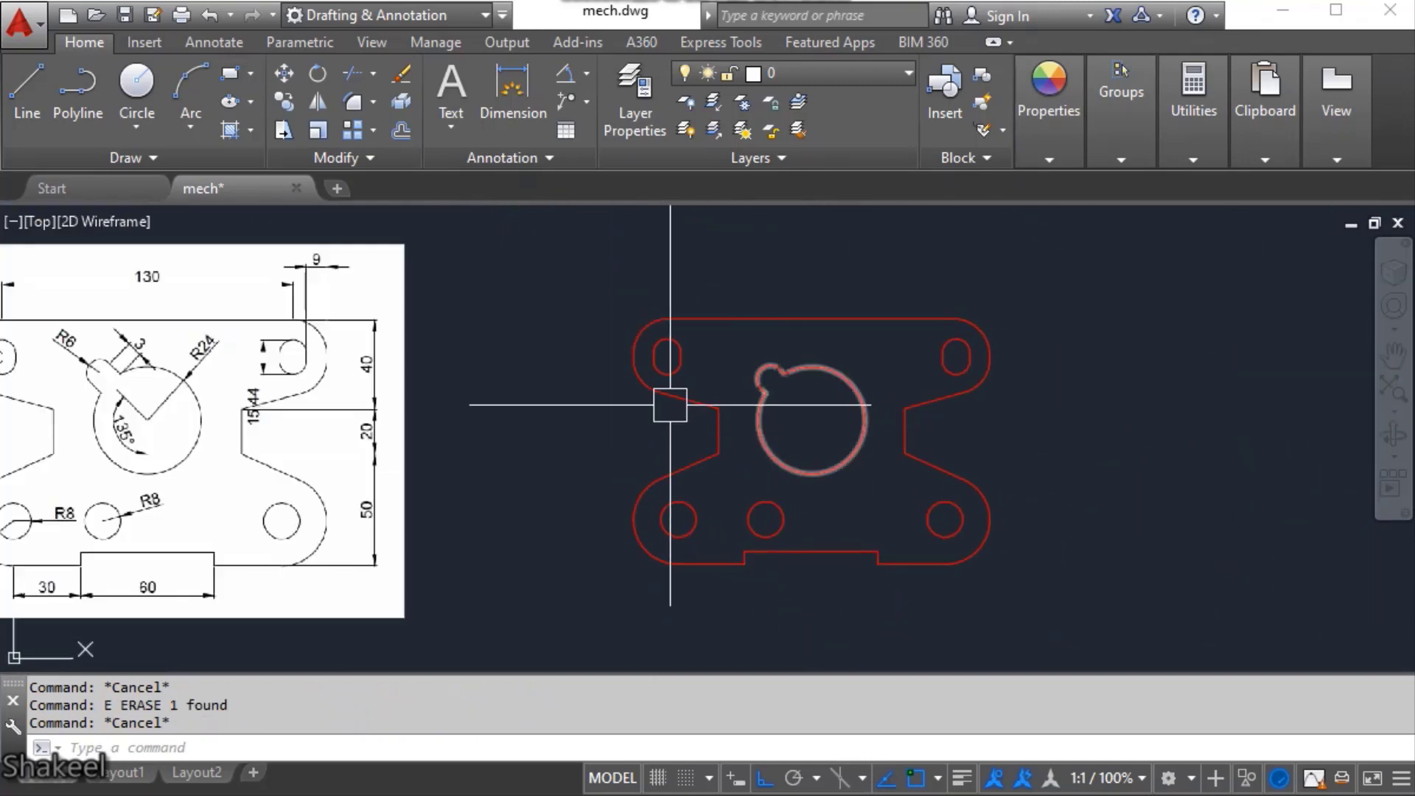
- Join all of the plate's connected lines and arcs into polylines
left_click(590, 300)
left_click(1155, 604)
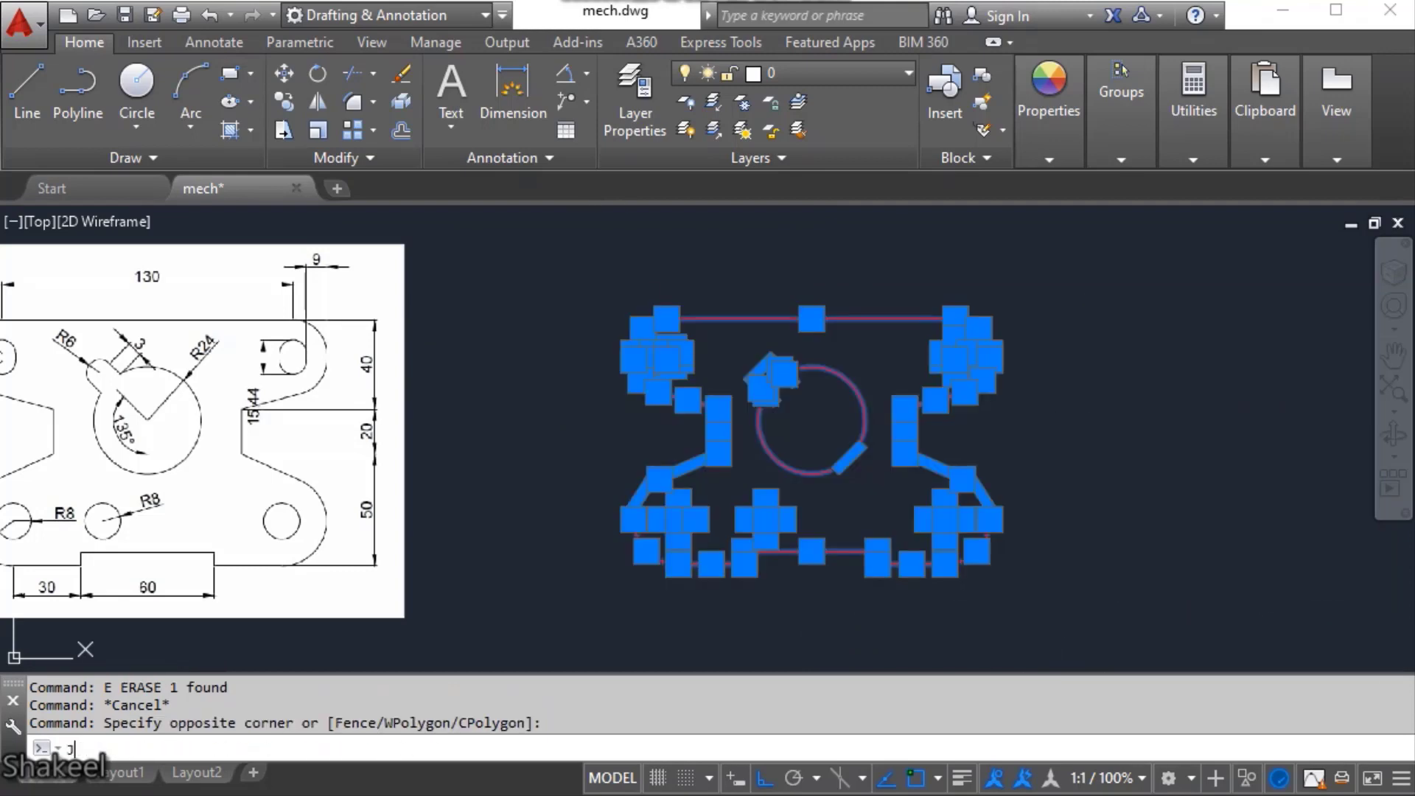
key("Return")
key("Escape")
key("Escape")
key("Escape")
scroll(923, 415, "down", 2)
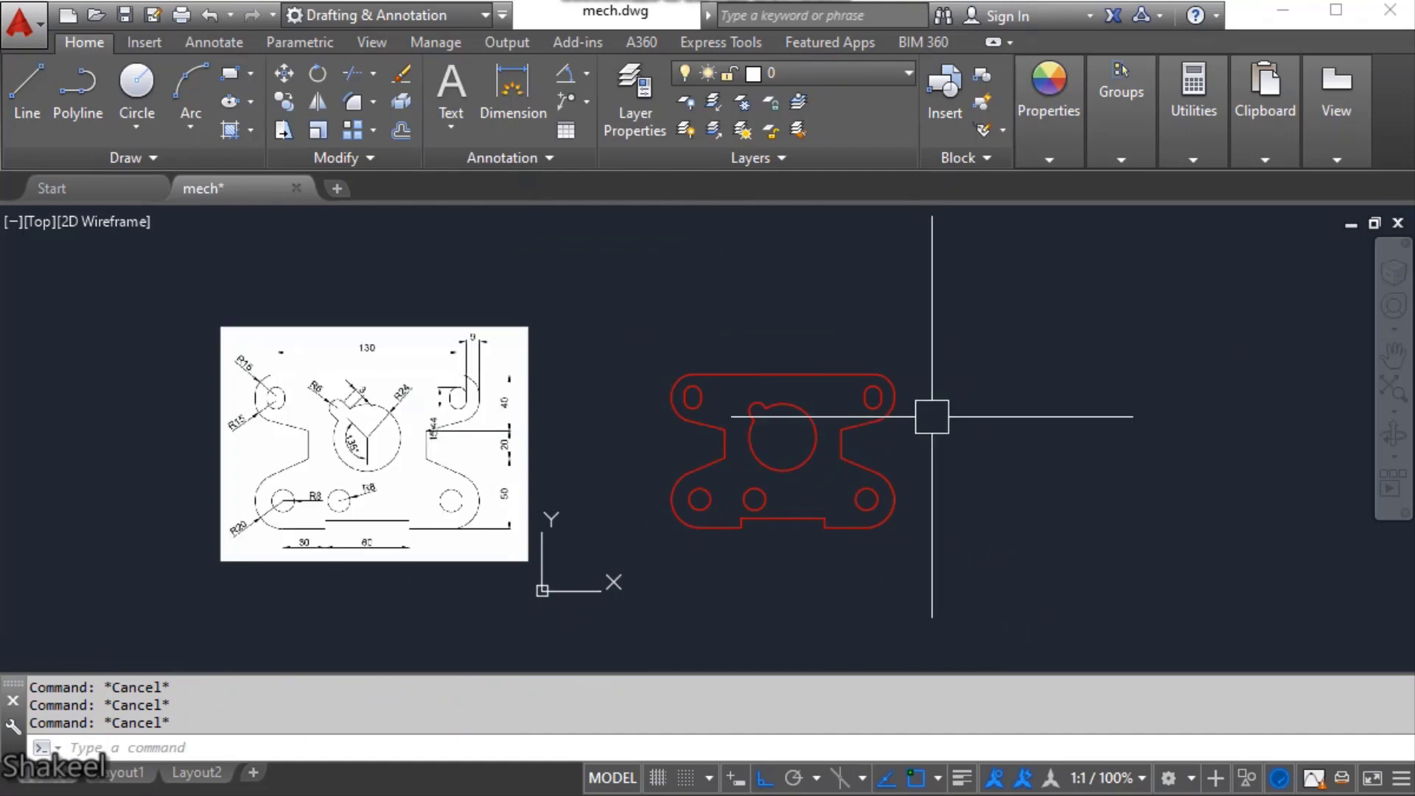
- Create a new layer named OBJECT
type("LA")
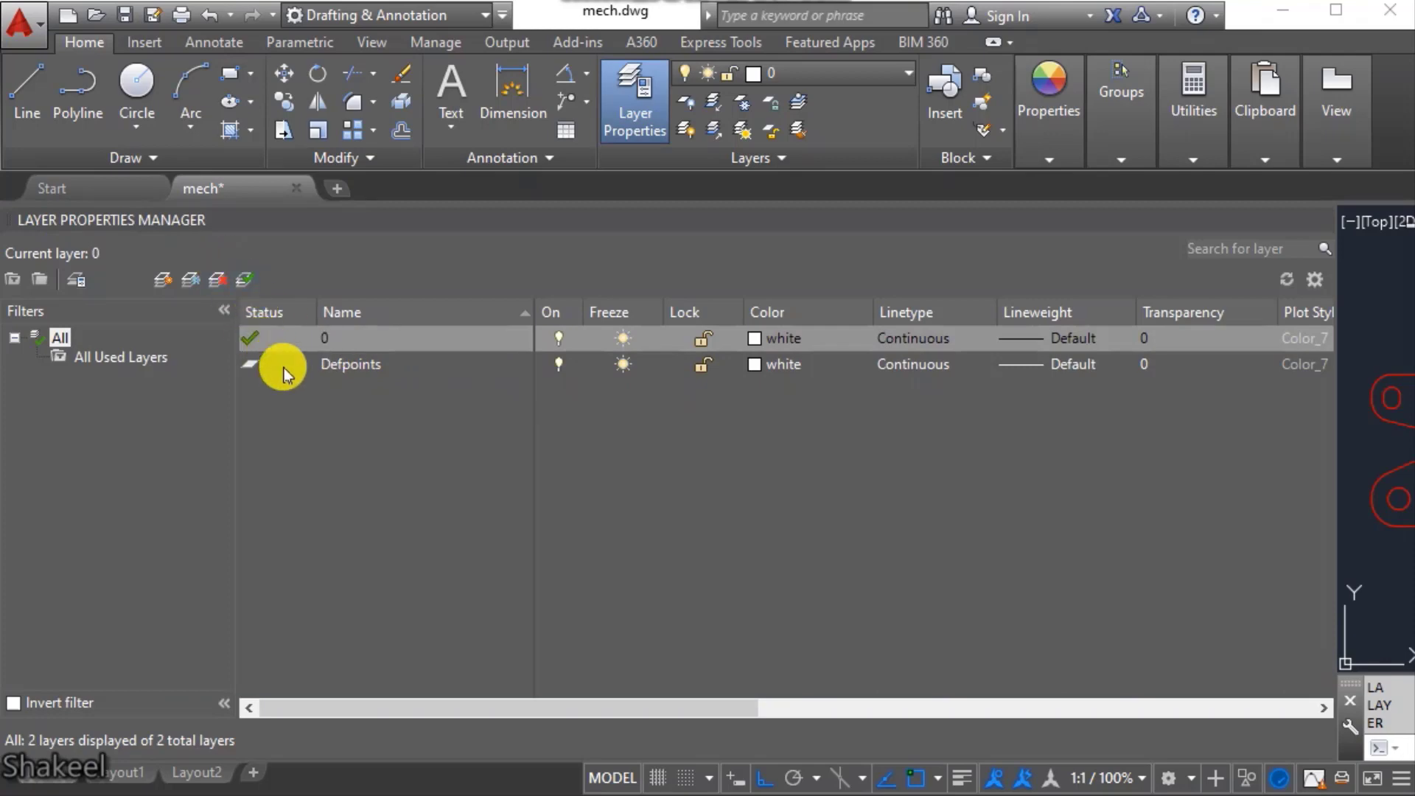
left_click(166, 281)
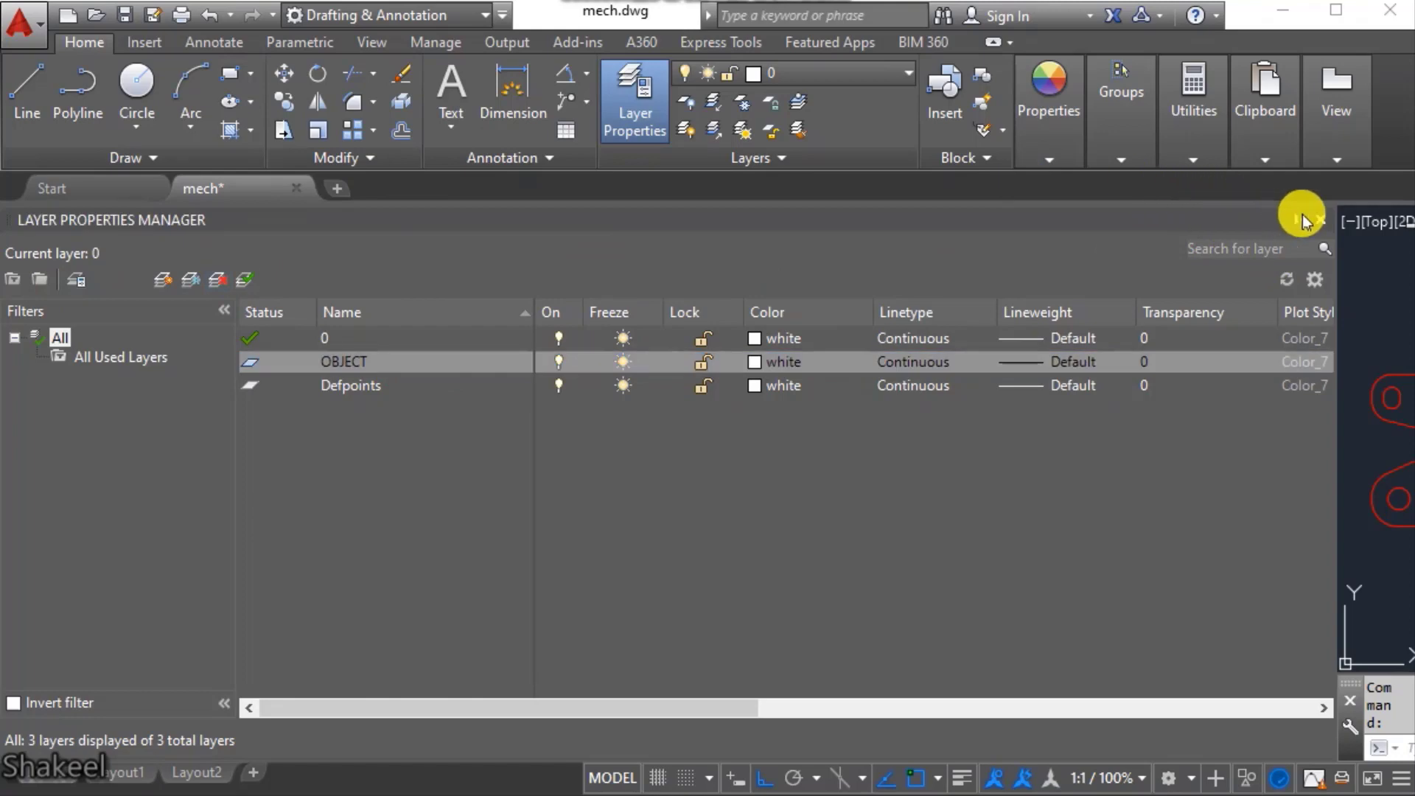
left_click(1322, 221)
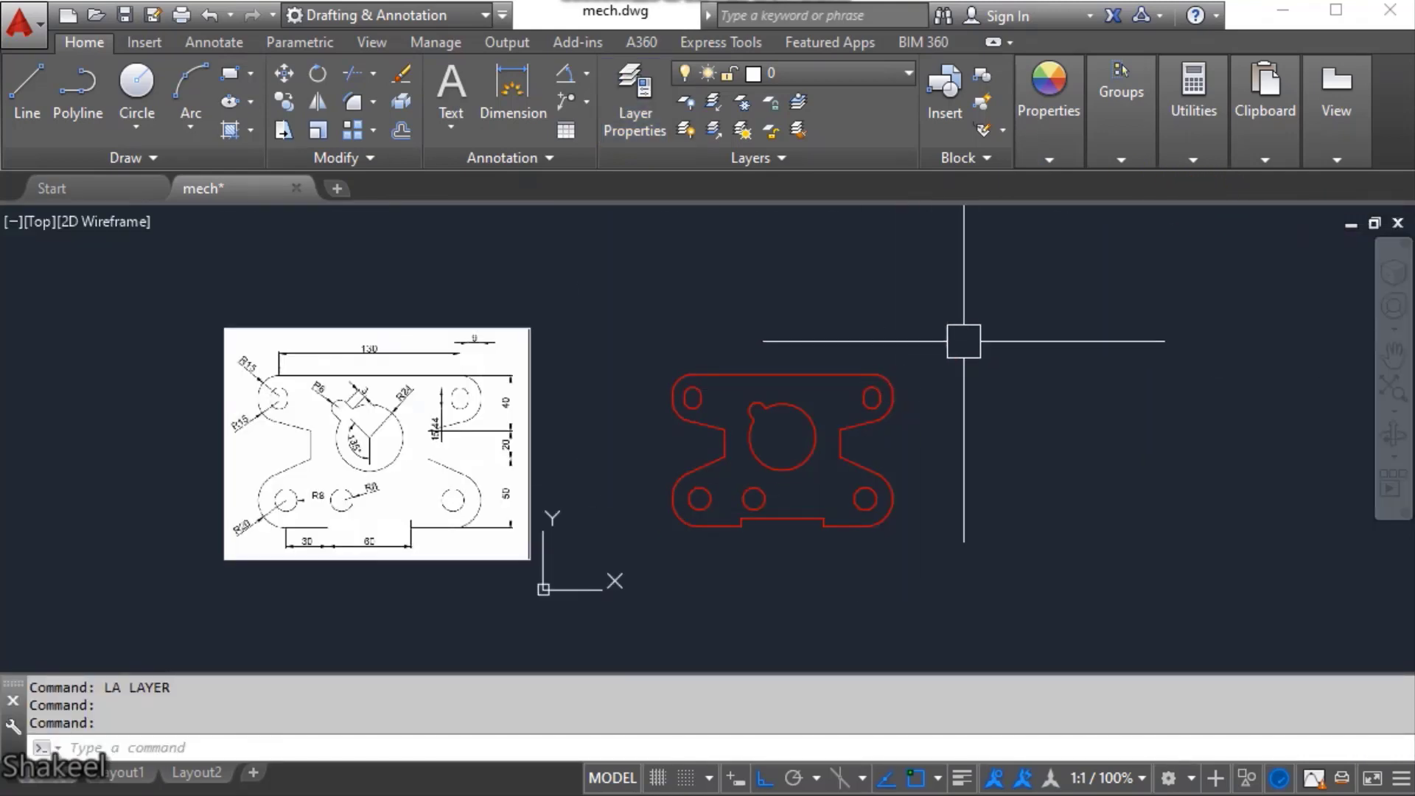
- Move the entire plate drawing to the OBJECT layer
left_click(963, 340)
left_click(656, 599)
left_click(853, 73)
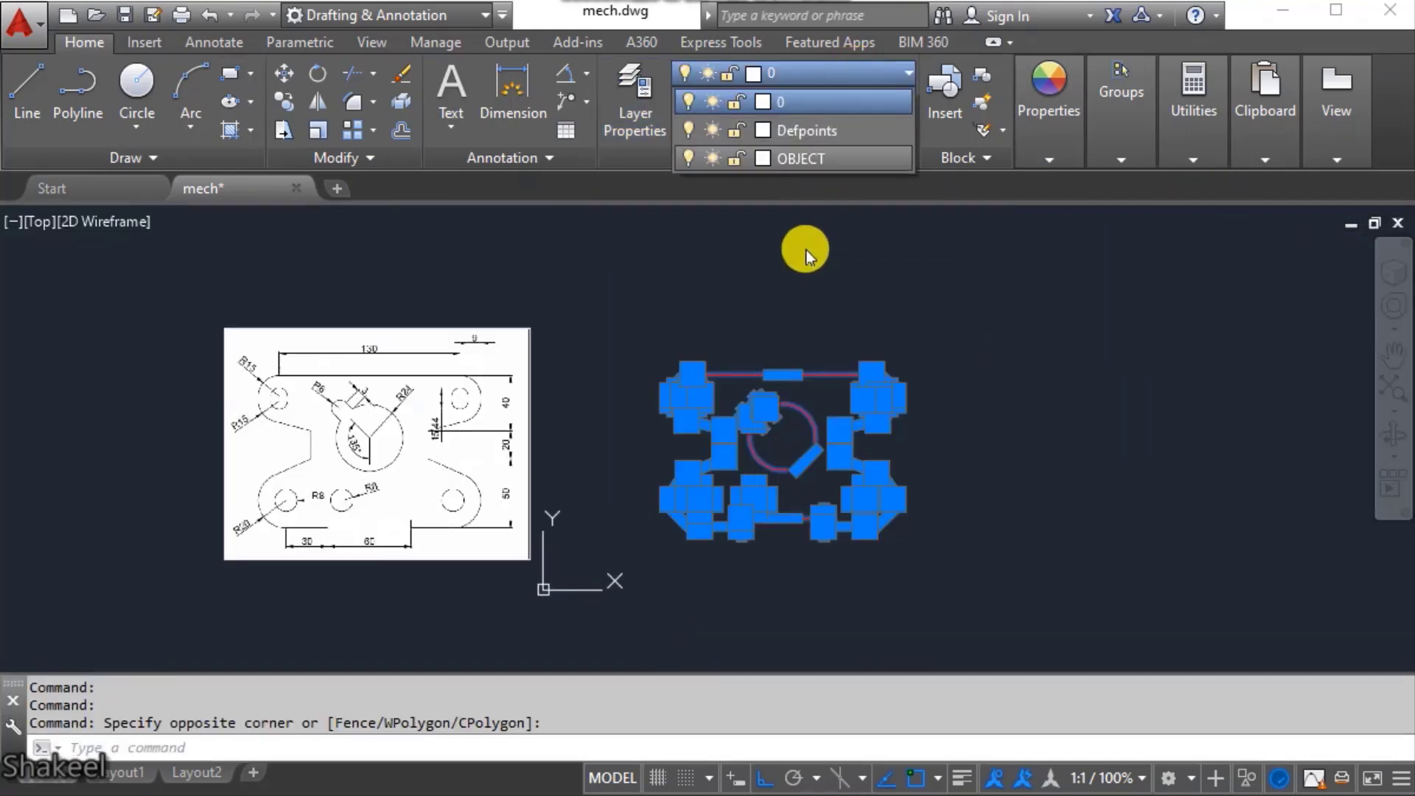
left_click(793, 158)
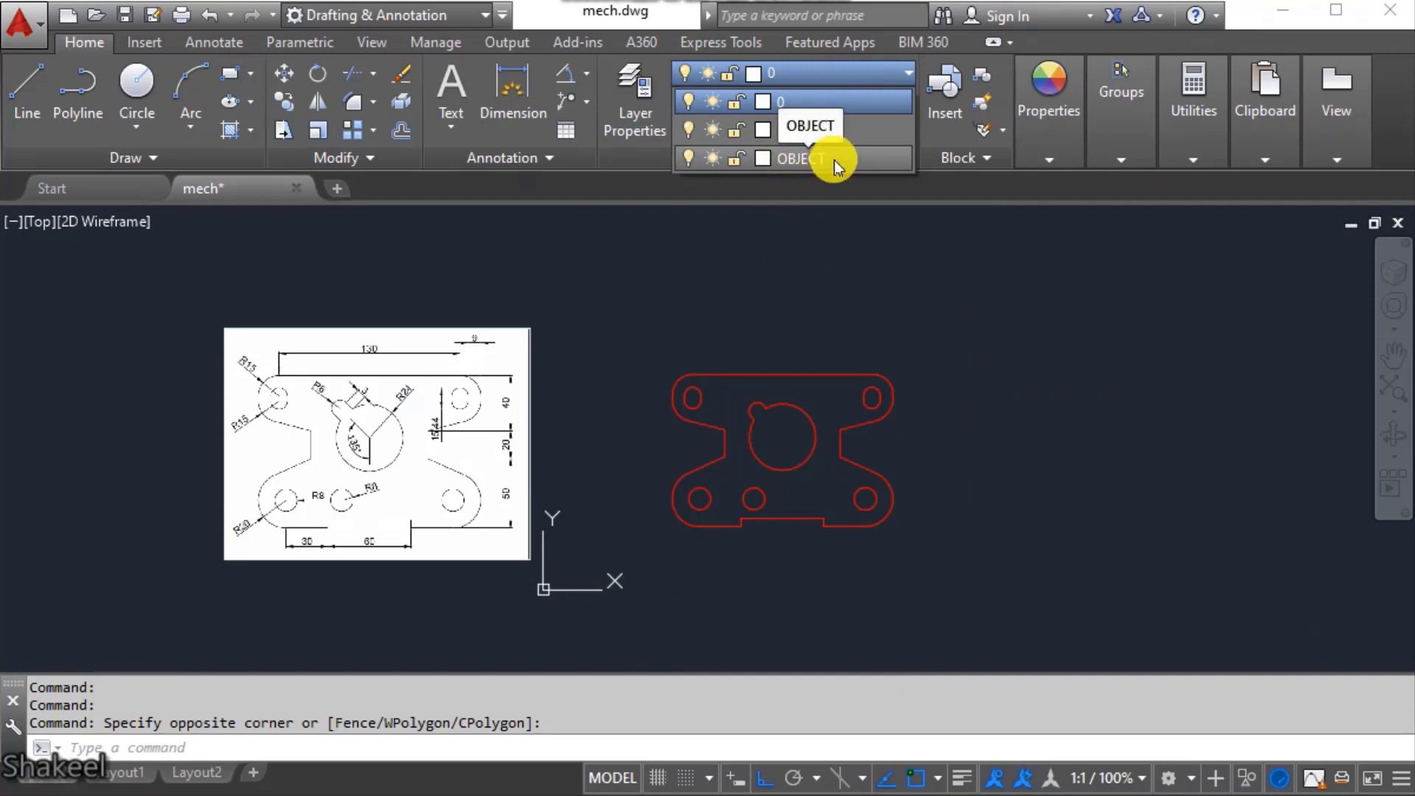
left_click(823, 156)
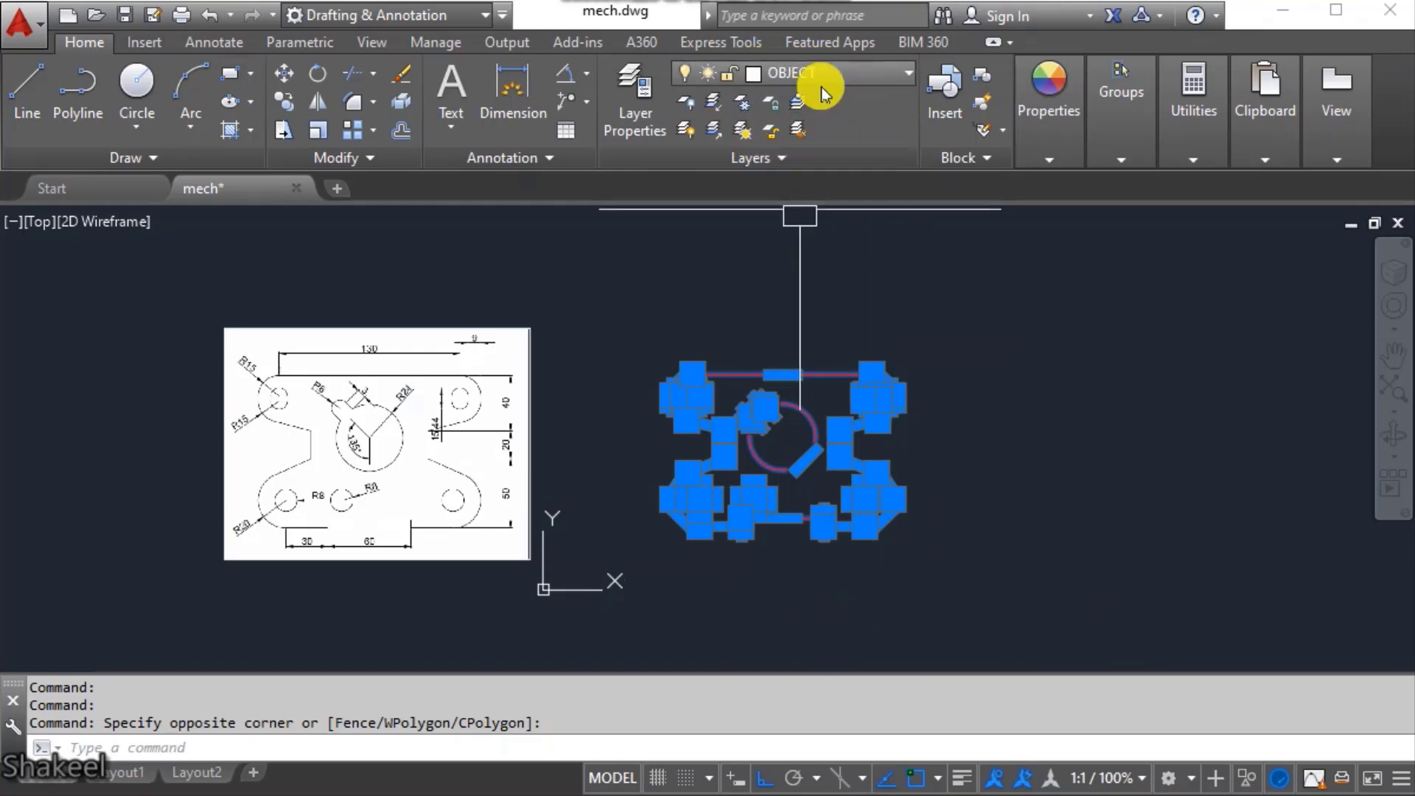
key("Escape")
key("Escape")
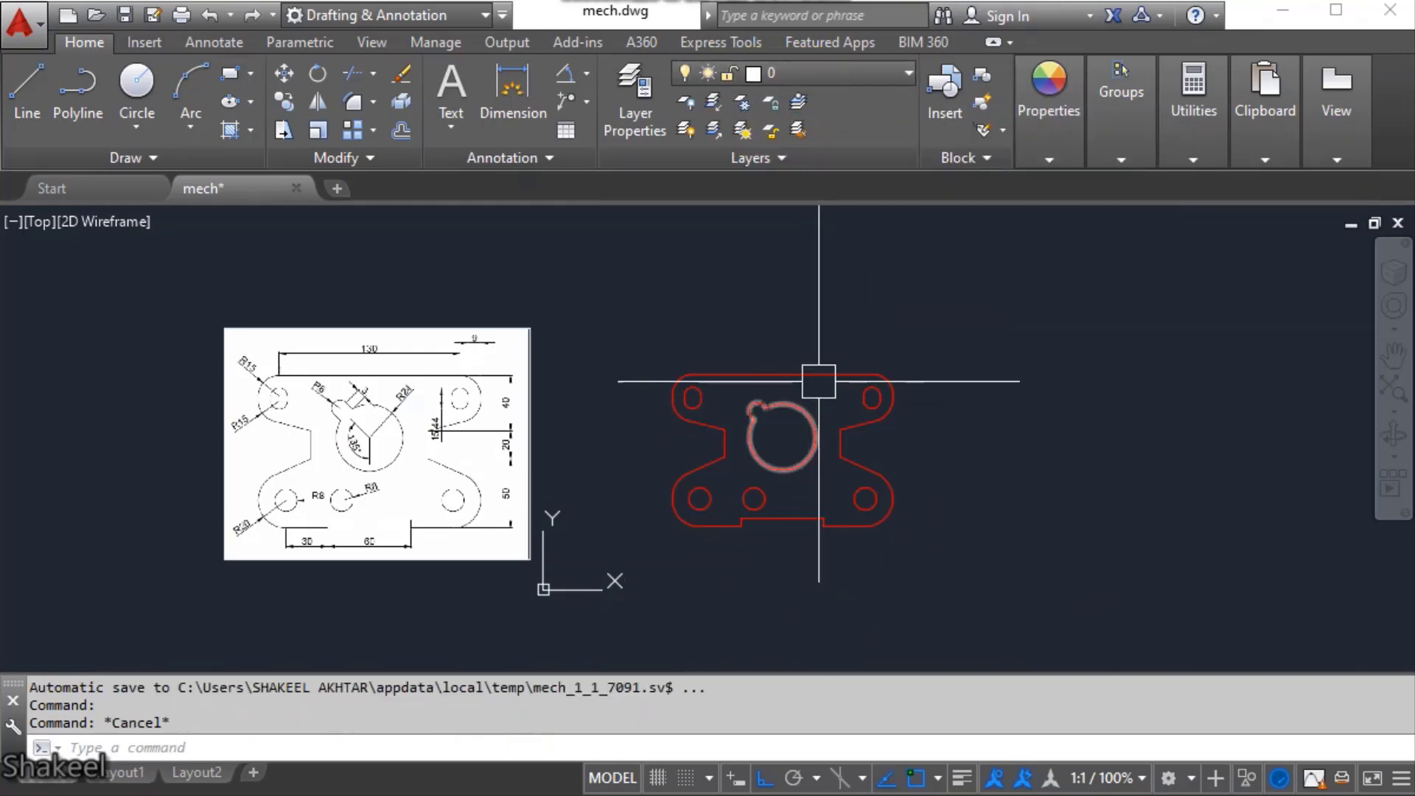
- Check the extent of the plate's outer contour and join its separate pieces into one polyline
left_click(819, 380)
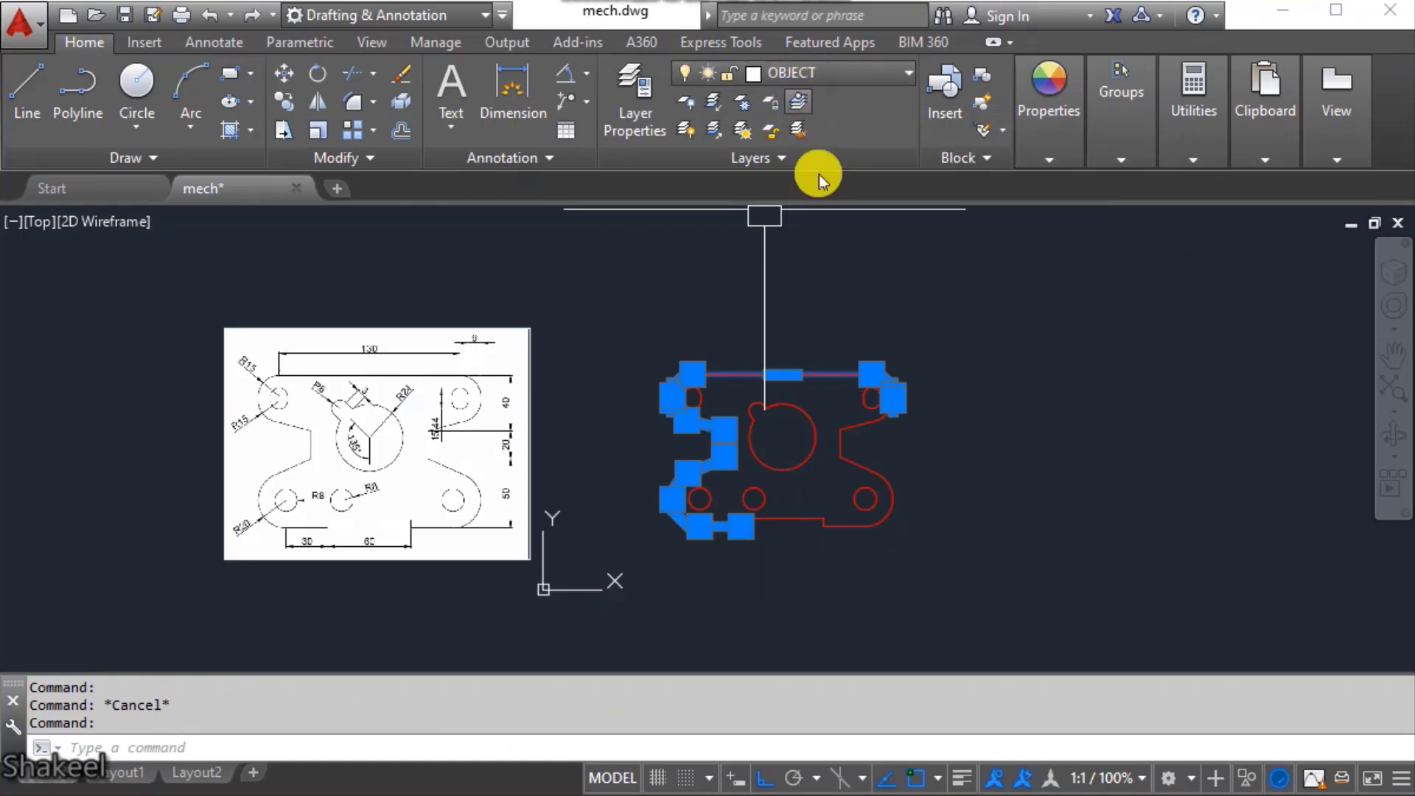
key("Escape")
scroll(700, 549, "up", 2)
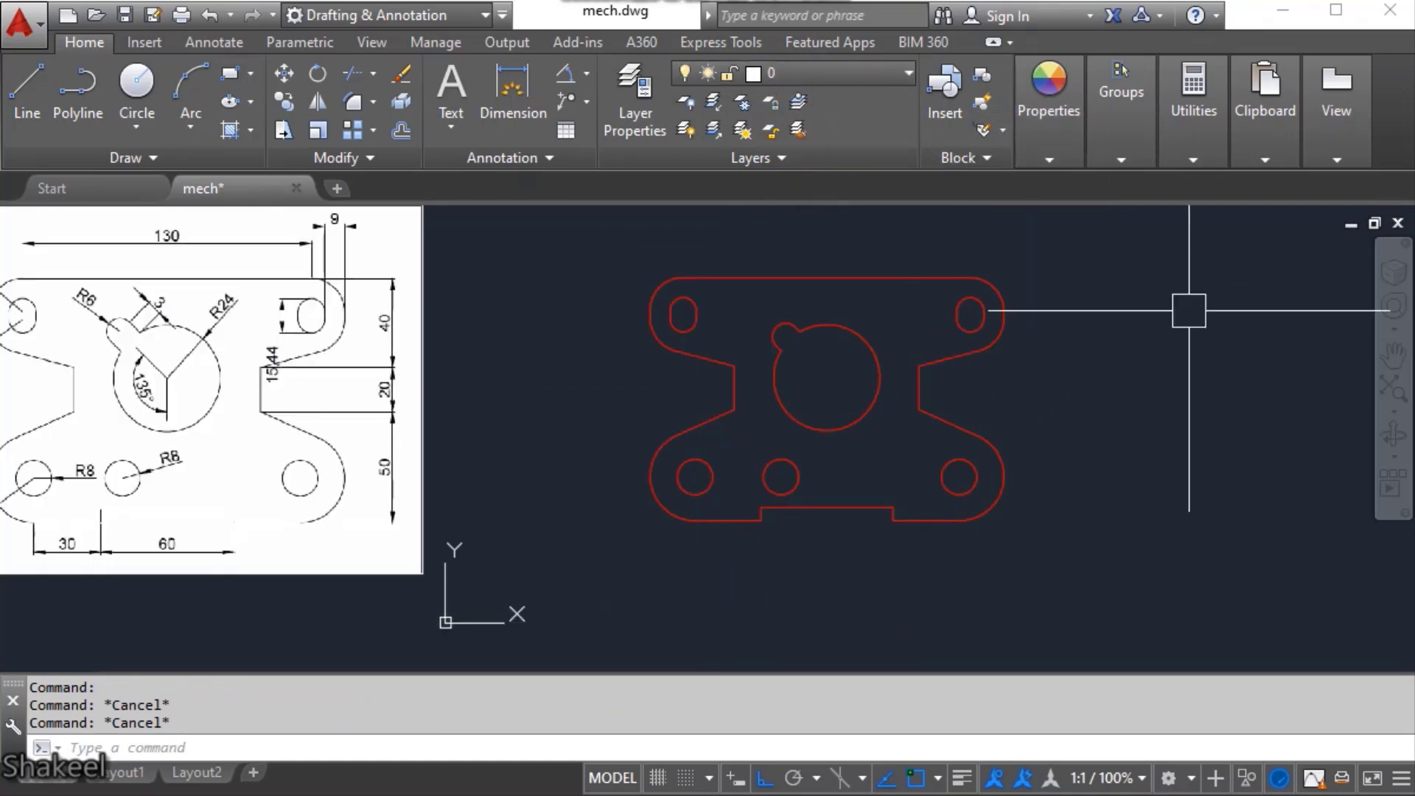
left_click(1141, 259)
left_click(600, 586)
type("j")
key("Return")
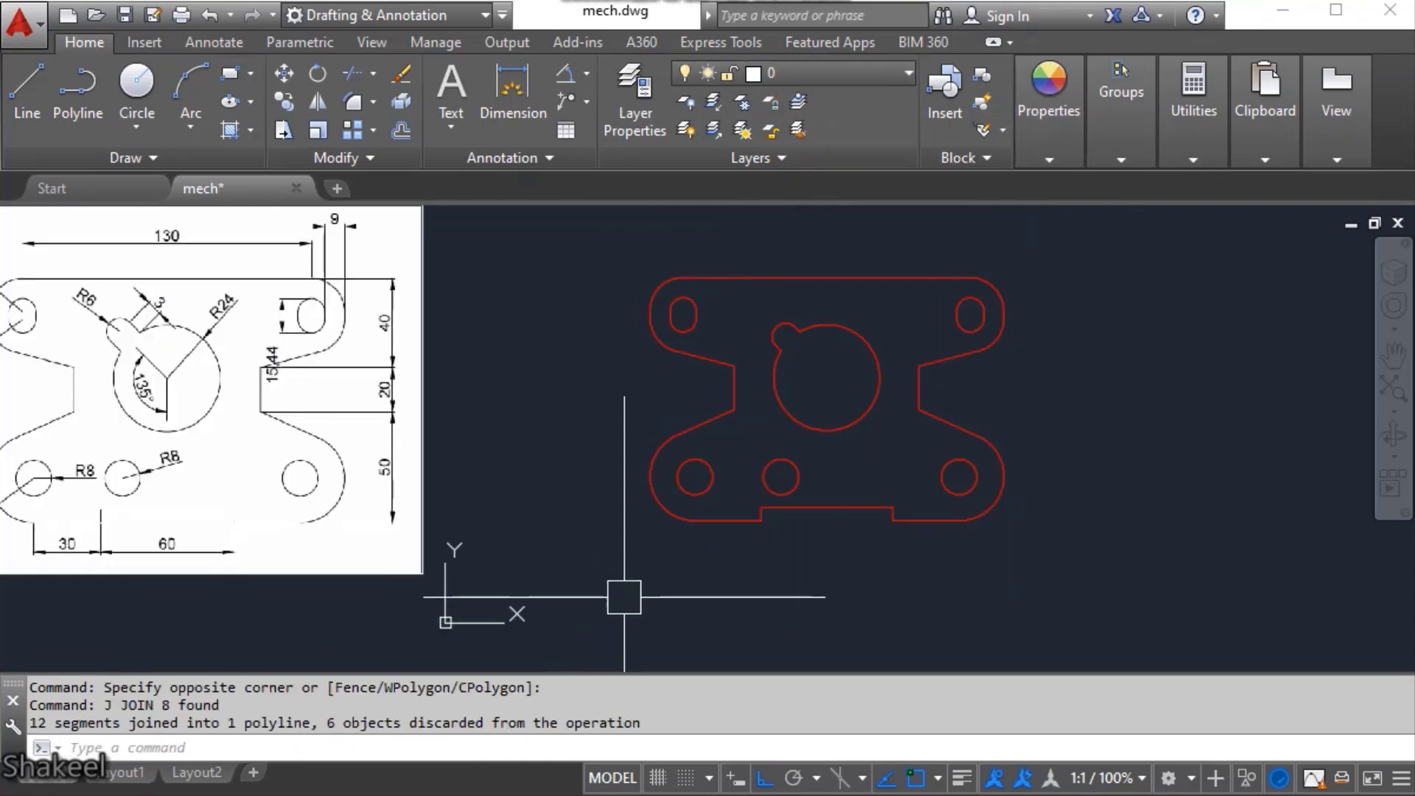
- Select the outer contour, the slots, the central cutout and the lower circles to check that each is one joined object
left_click(730, 365)
key("Escape")
key("Escape")
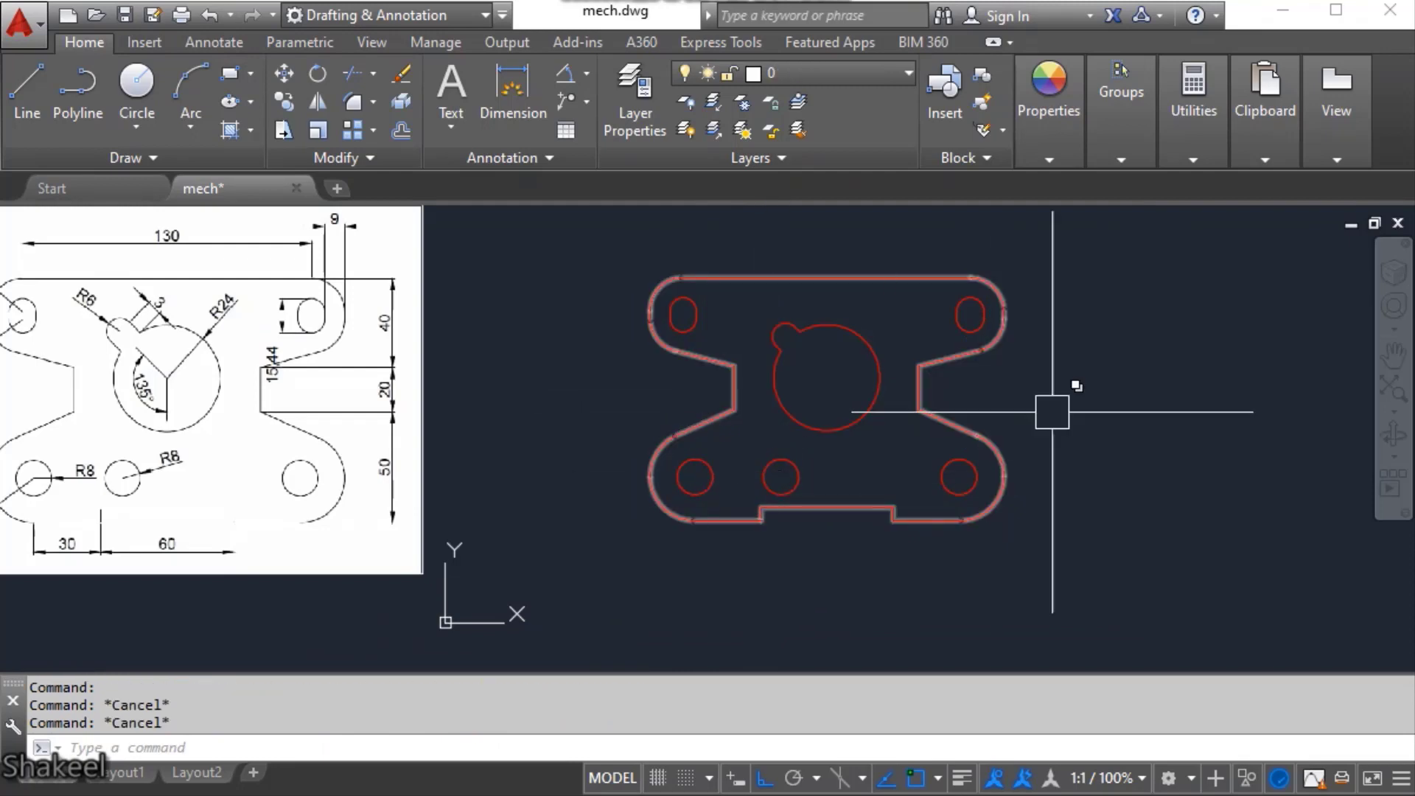
left_click(1025, 318)
left_click(1017, 467)
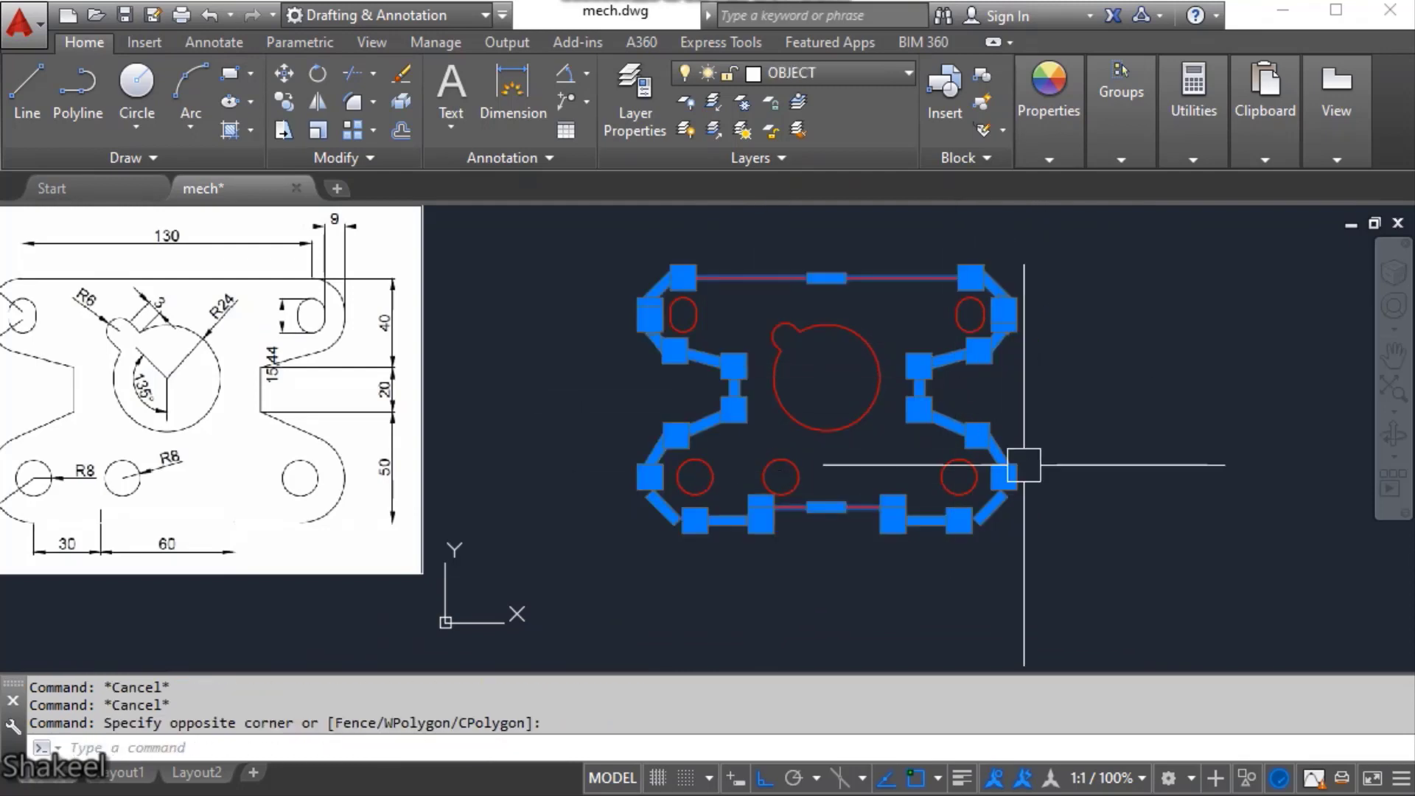
key("Escape")
scroll(960, 307, "up", 2)
left_click(958, 310)
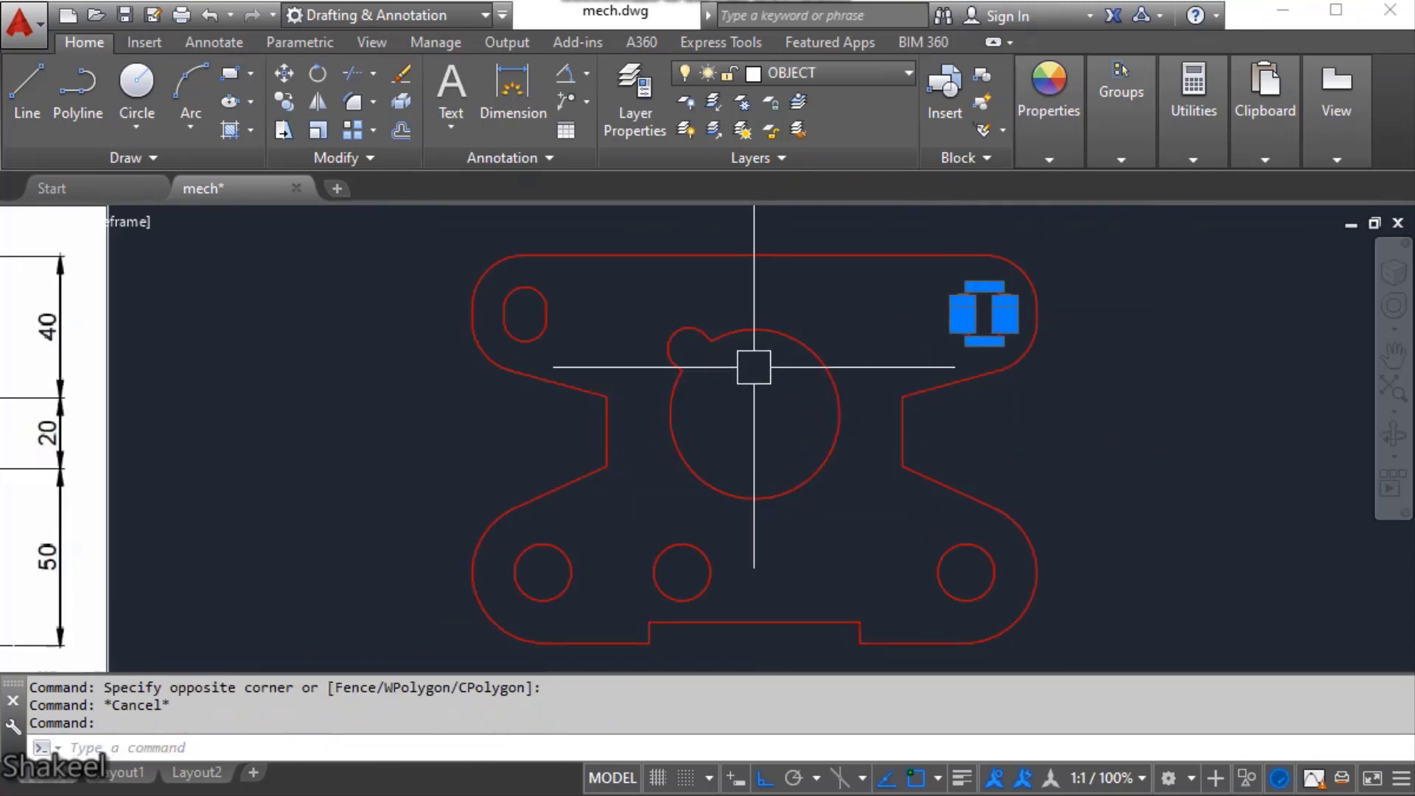
left_click(693, 352)
left_click(560, 328)
left_click(543, 544)
left_click(681, 544)
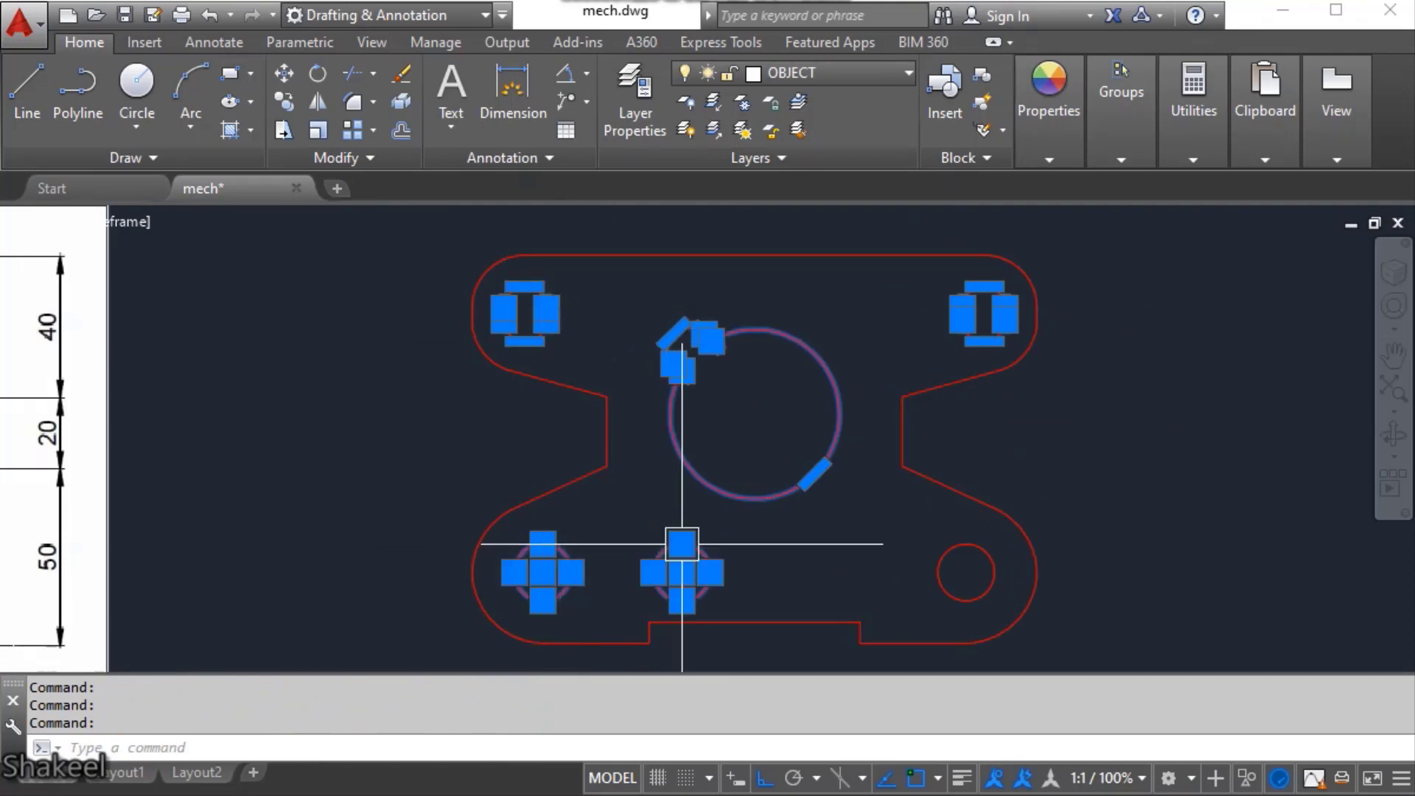
key("Escape")
scroll(786, 402, "down", 4)
middle_click_drag(588, 470, 738, 494)
left_click(737, 305)
left_click(1077, 572)
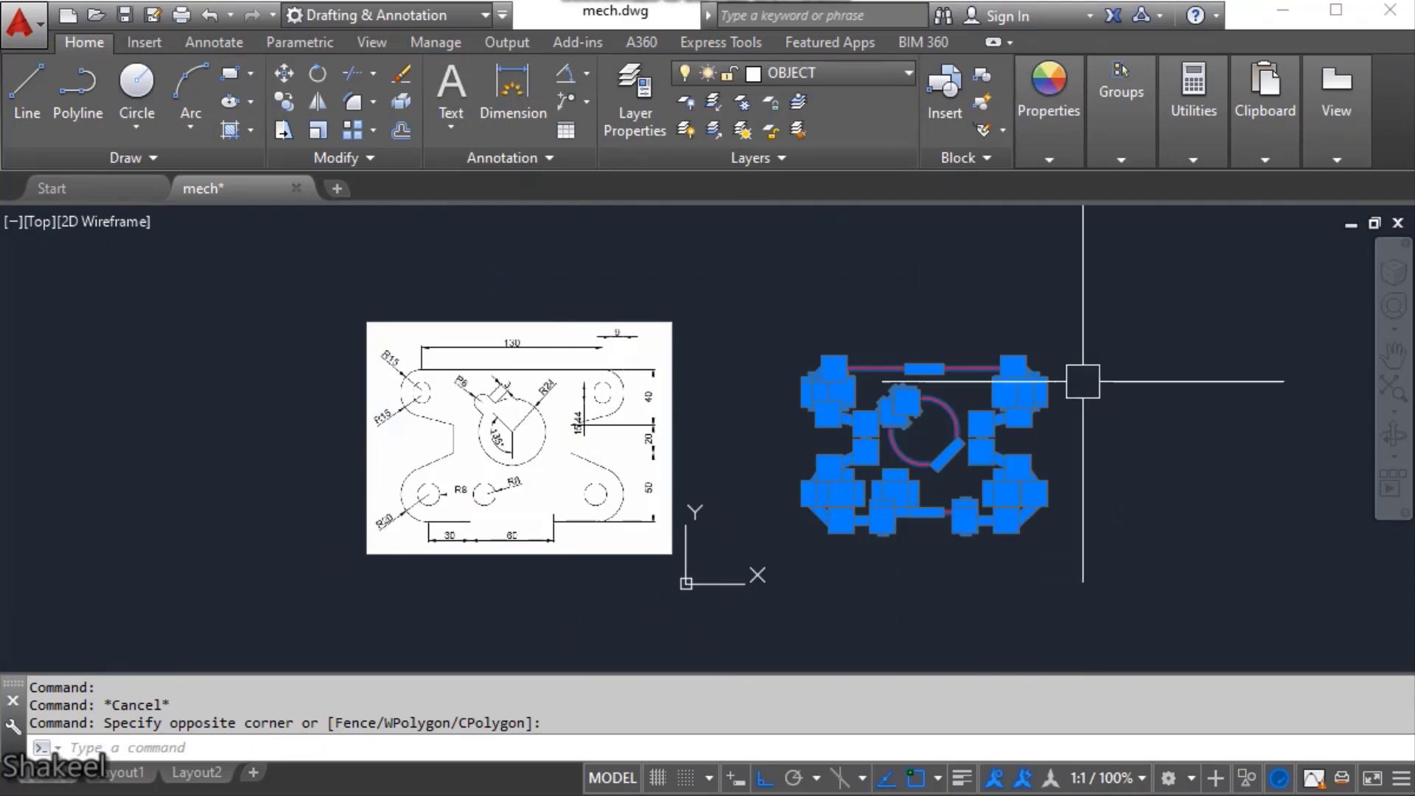
key("Escape")
- Copy the entire plate to the clipboard with the midpoint of its top edge as the base point
left_click(1114, 311)
left_click(792, 590)
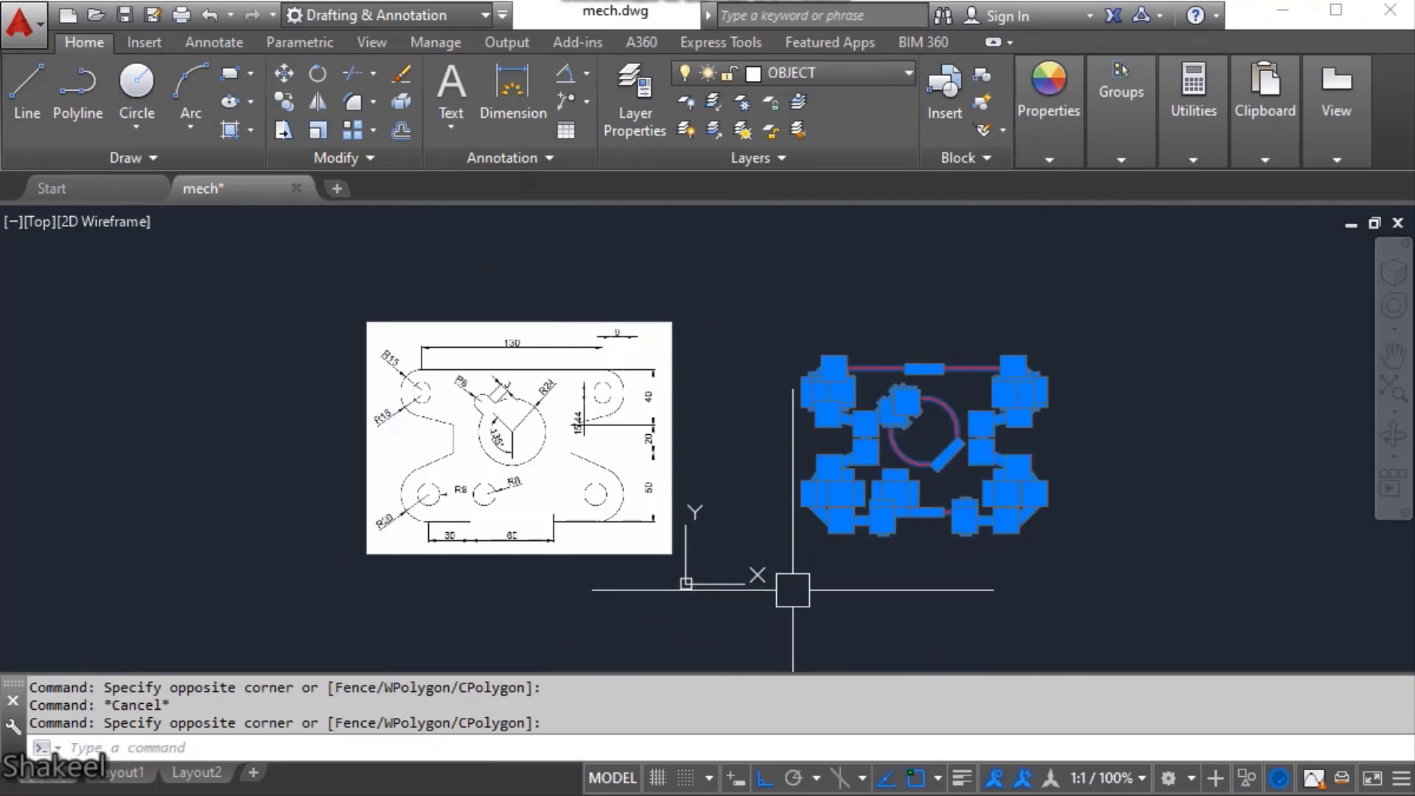
key("ctrl+shift+c")
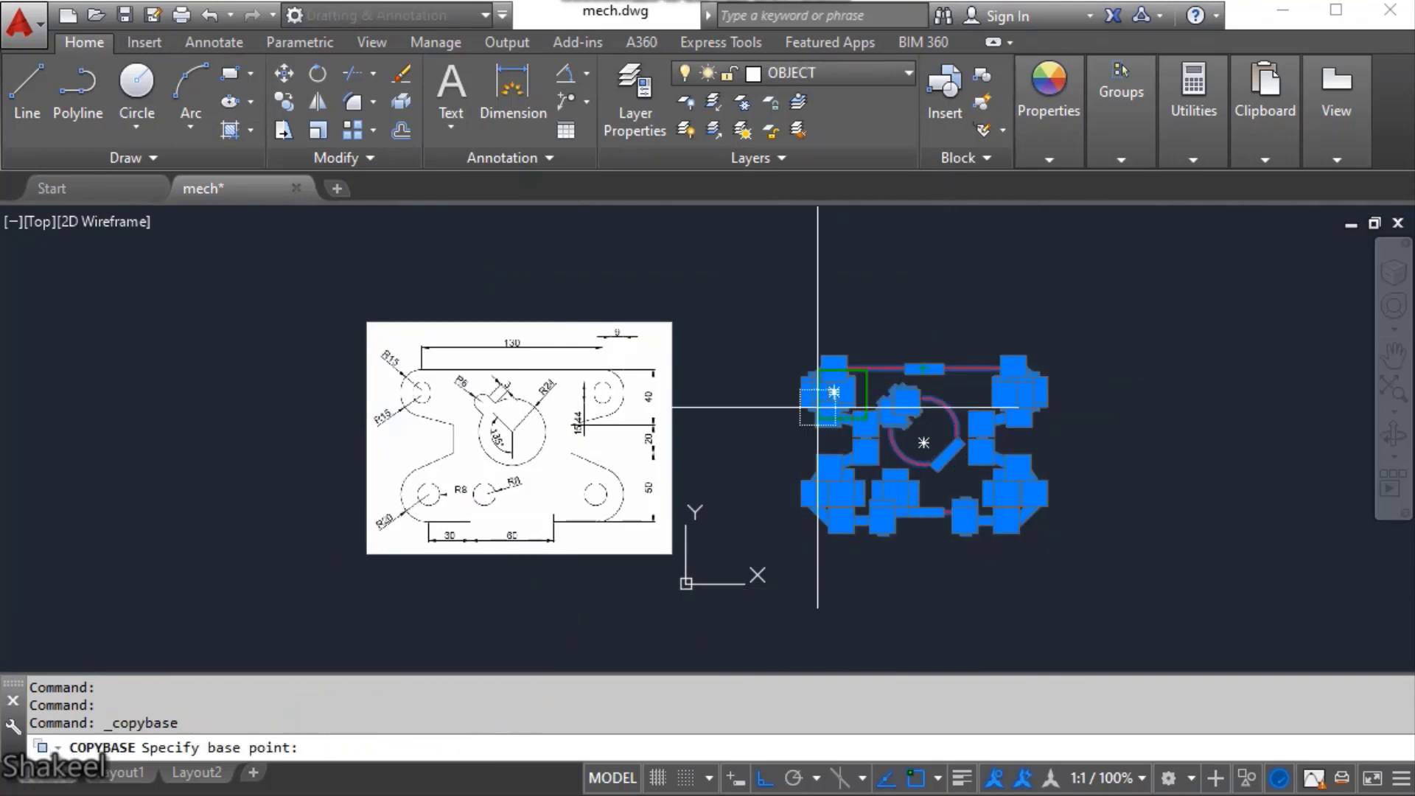
left_click(923, 368)
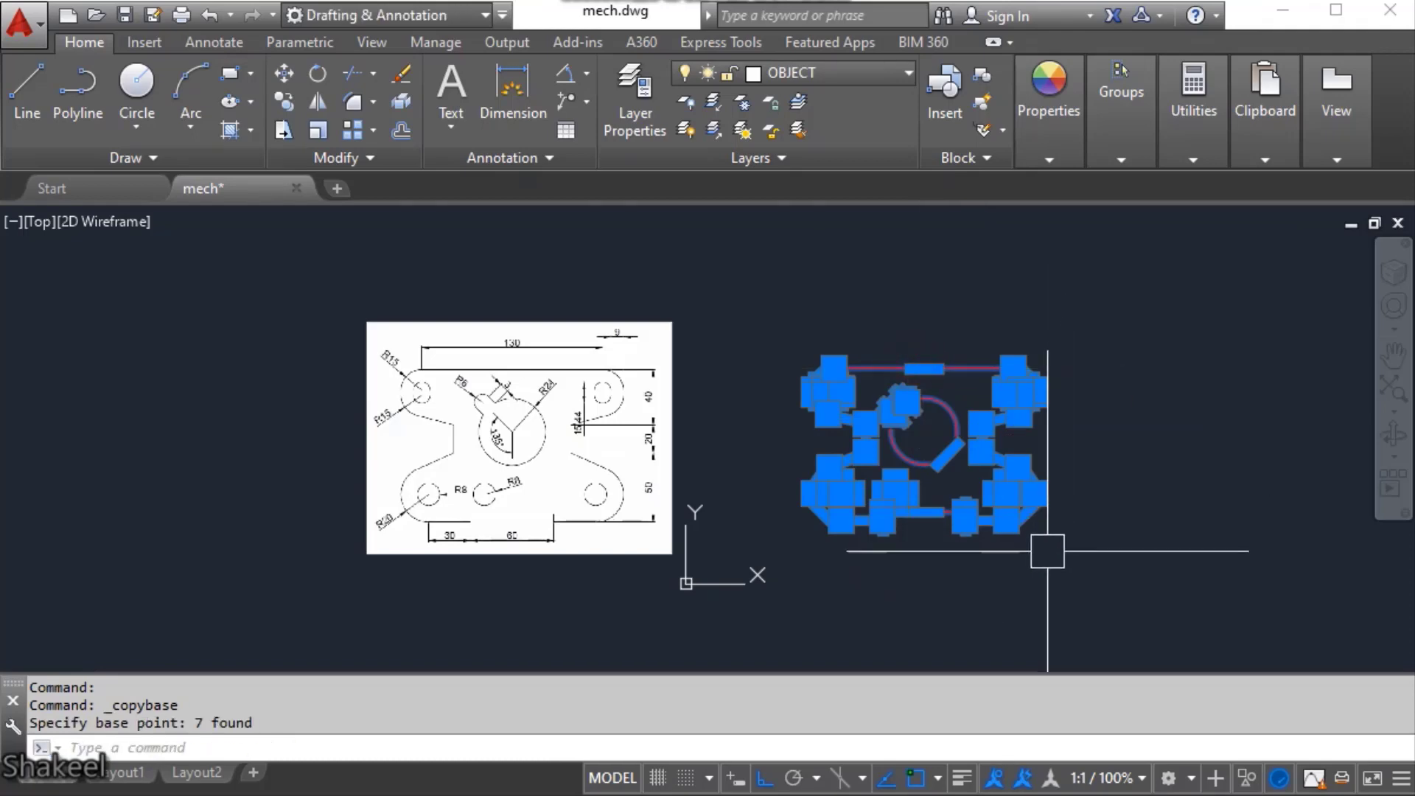
key("Escape")
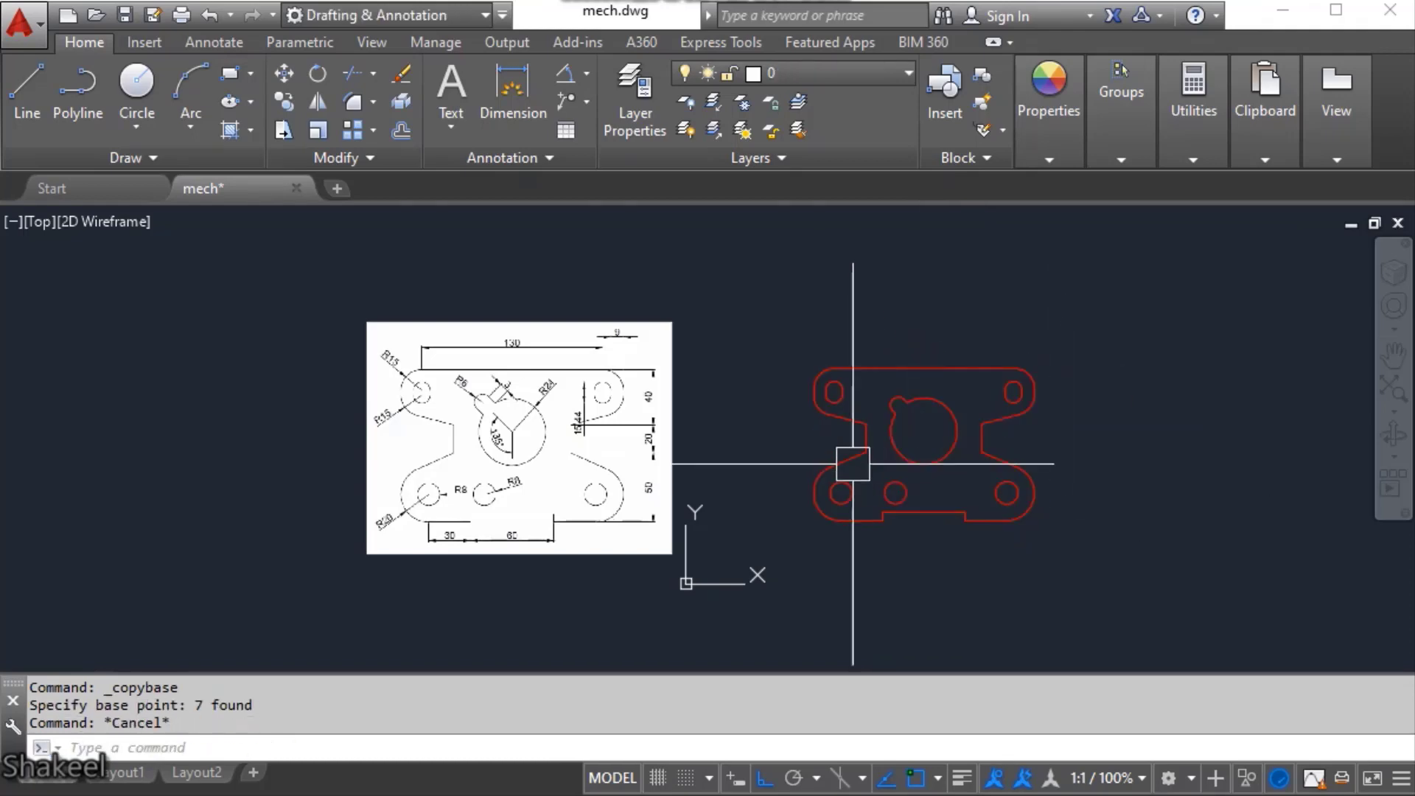
- Try a linear dimension along the plate's straight top edge, placed just above the contour
scroll(853, 467, "up", 5)
left_click(922, 354)
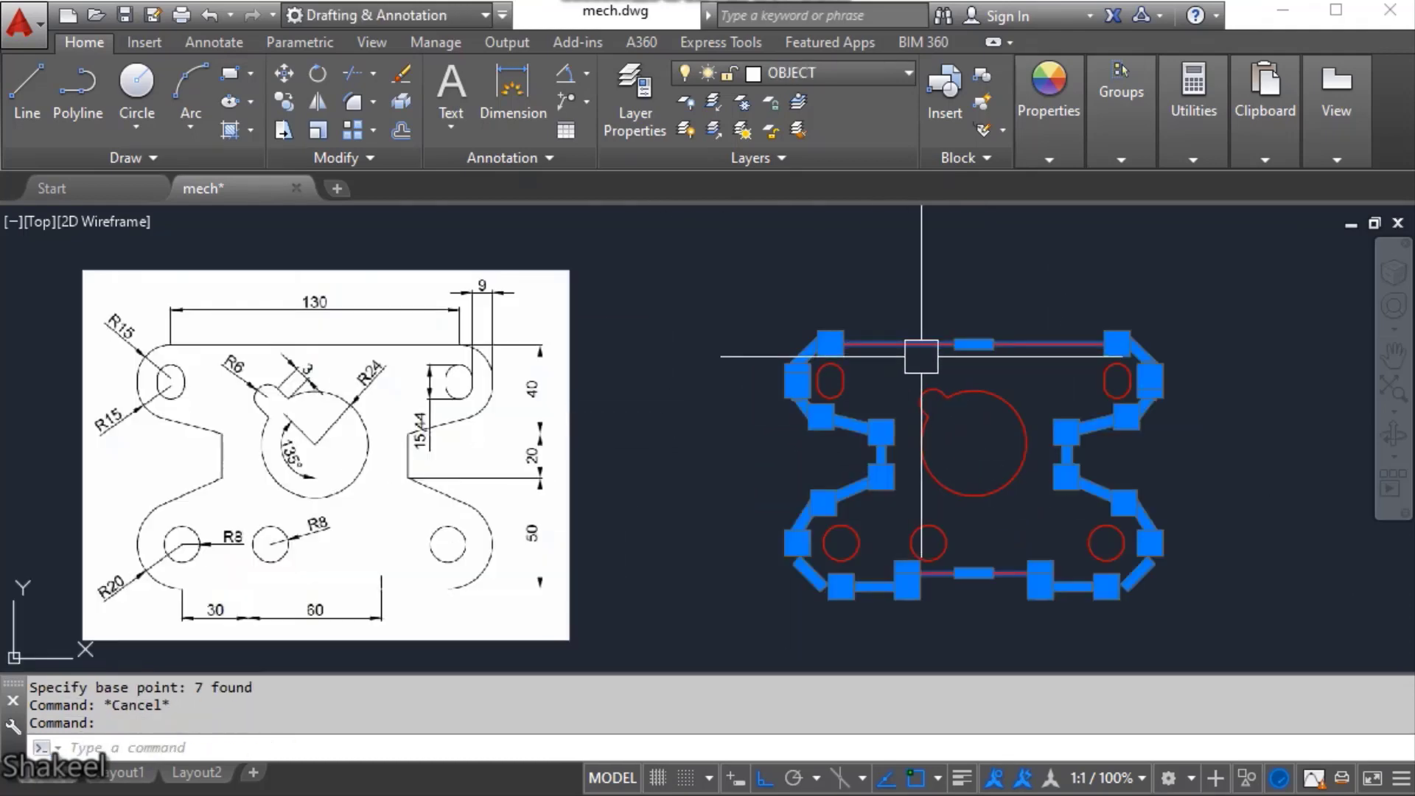
key("Escape")
middle_click_drag(394, 425, 526, 440)
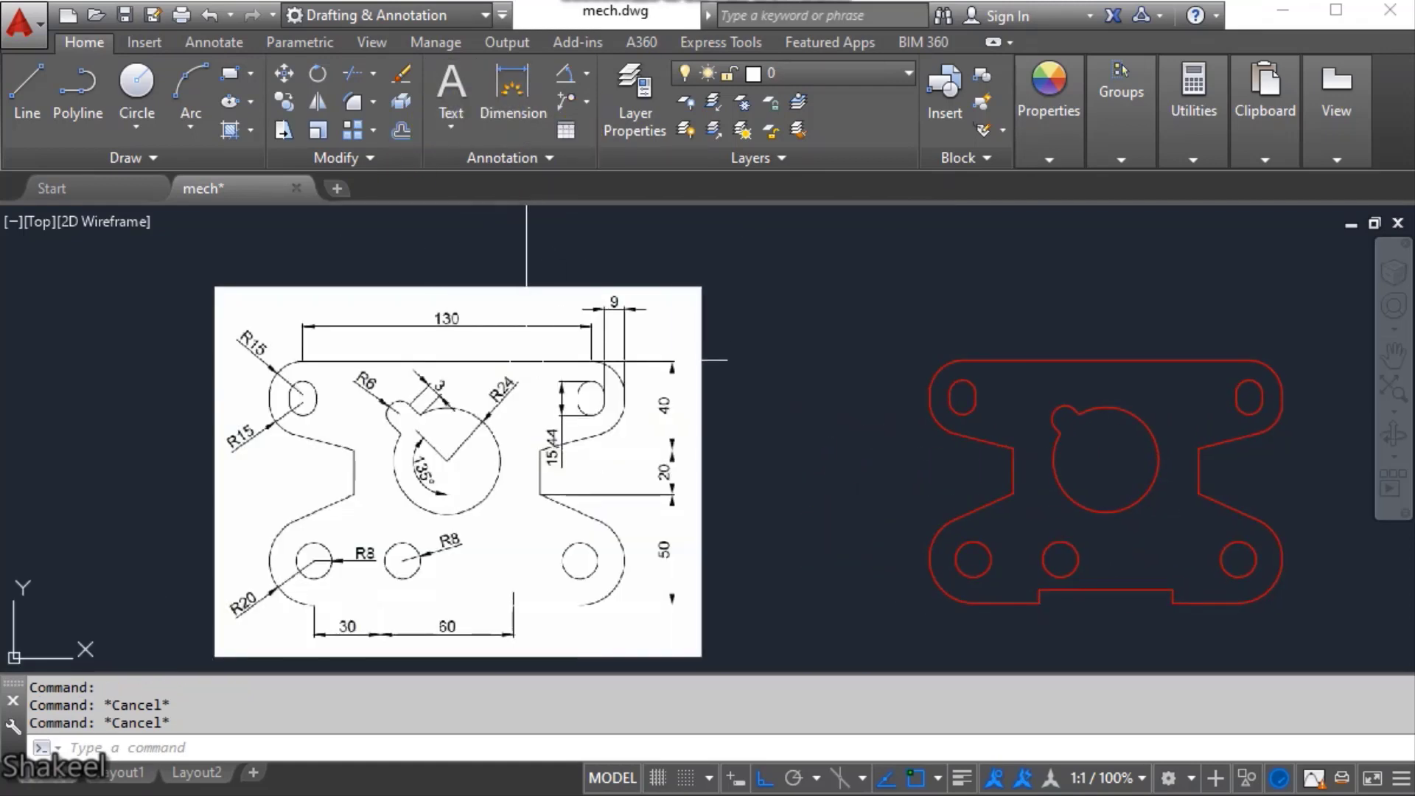
type("DLI")
key("Return")
scroll(992, 372, "up", 2)
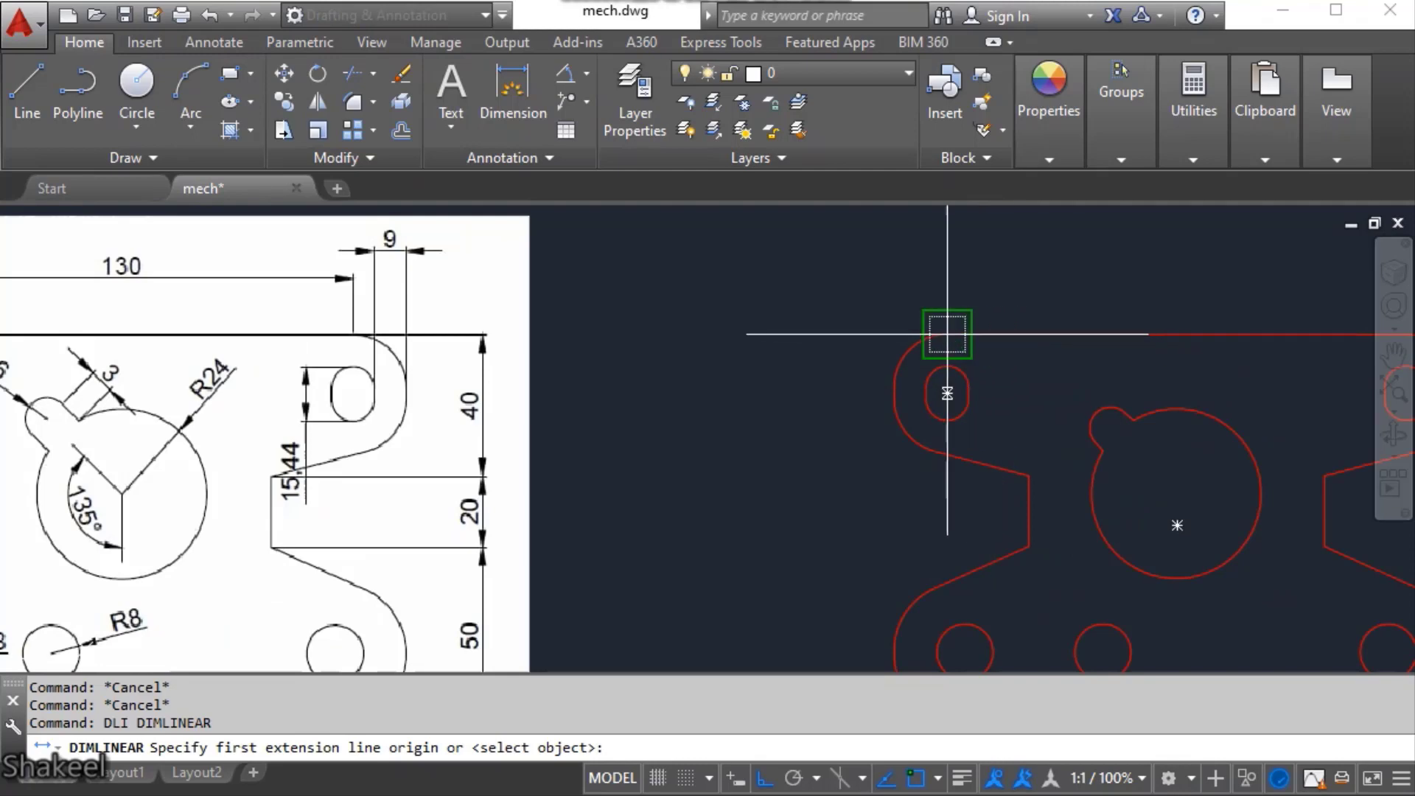
left_click(947, 334)
middle_click_drag(1040, 367, 459, 434)
left_click(825, 401)
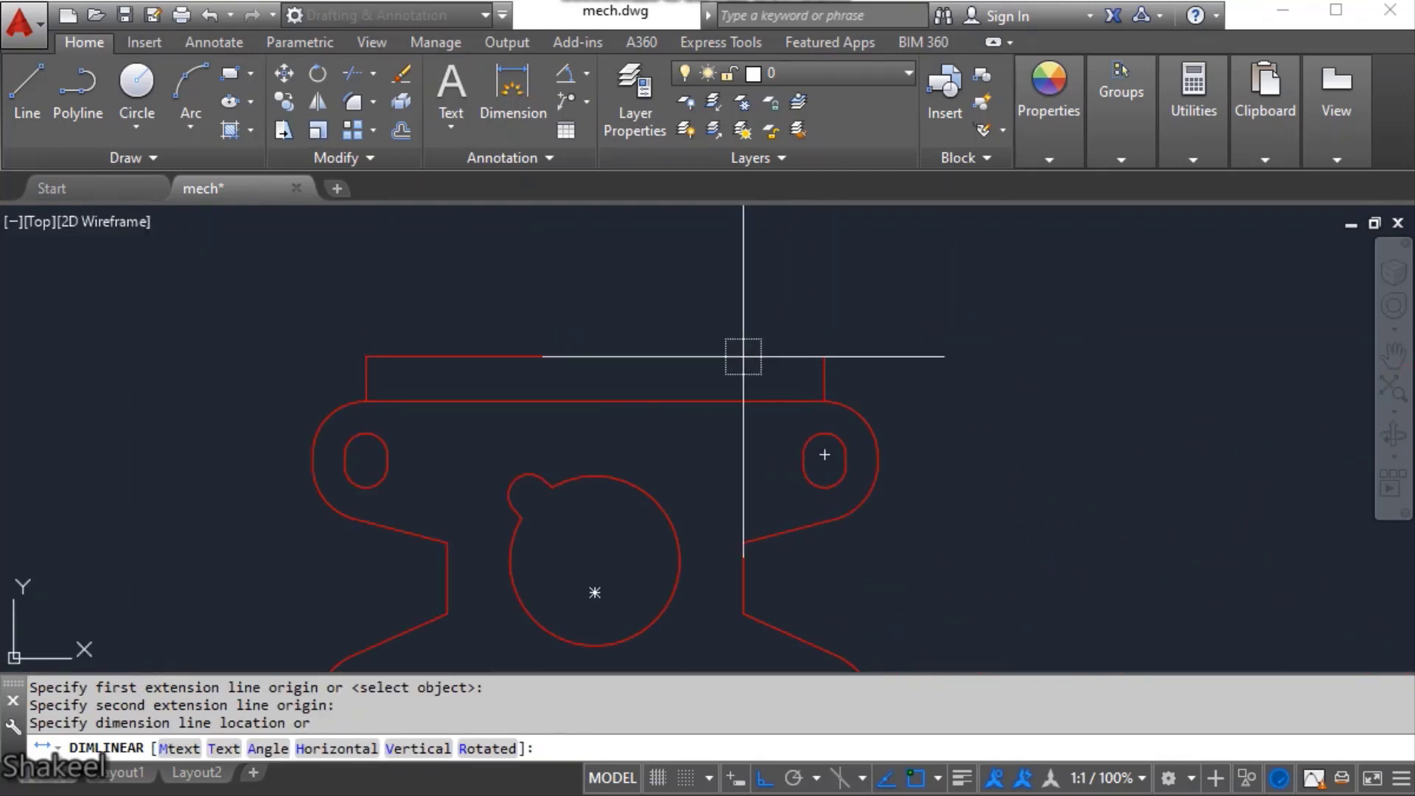
left_click(749, 369)
key("Escape")
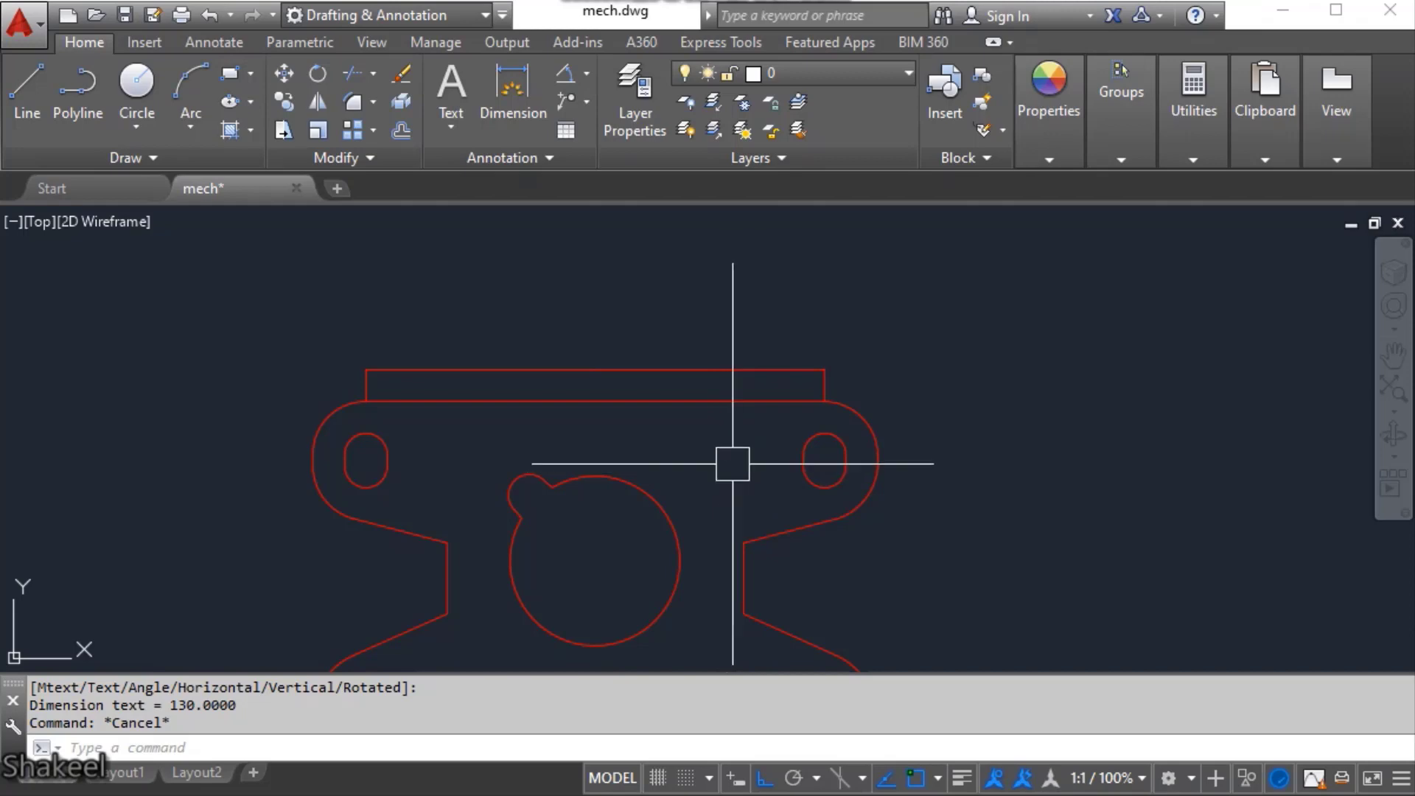
- Select the linear dimension above the plate's top edge and erase it
key("Escape")
scroll(709, 378, "up", 3)
left_click(708, 364)
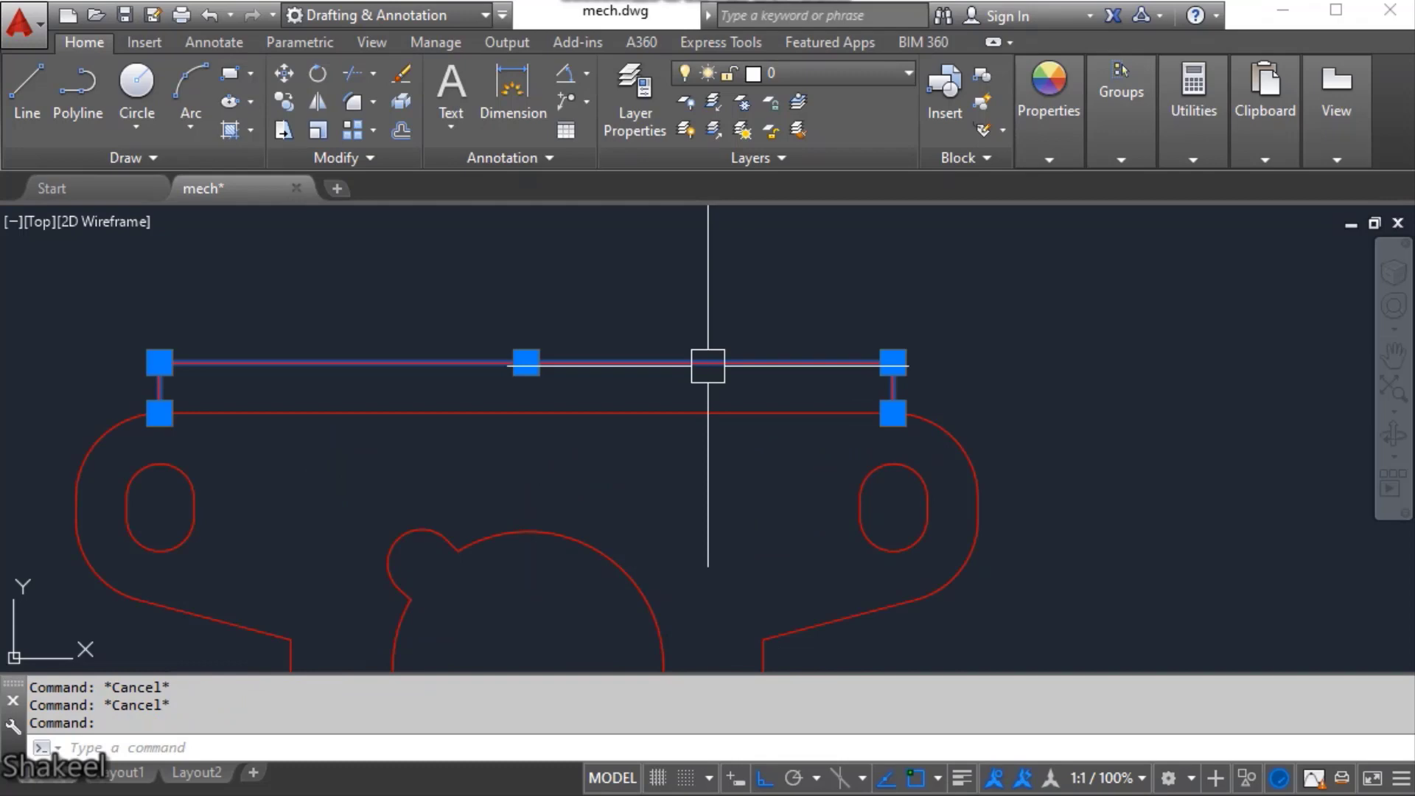
key("Return")
key("Escape")
key("Escape")
key("Escape")
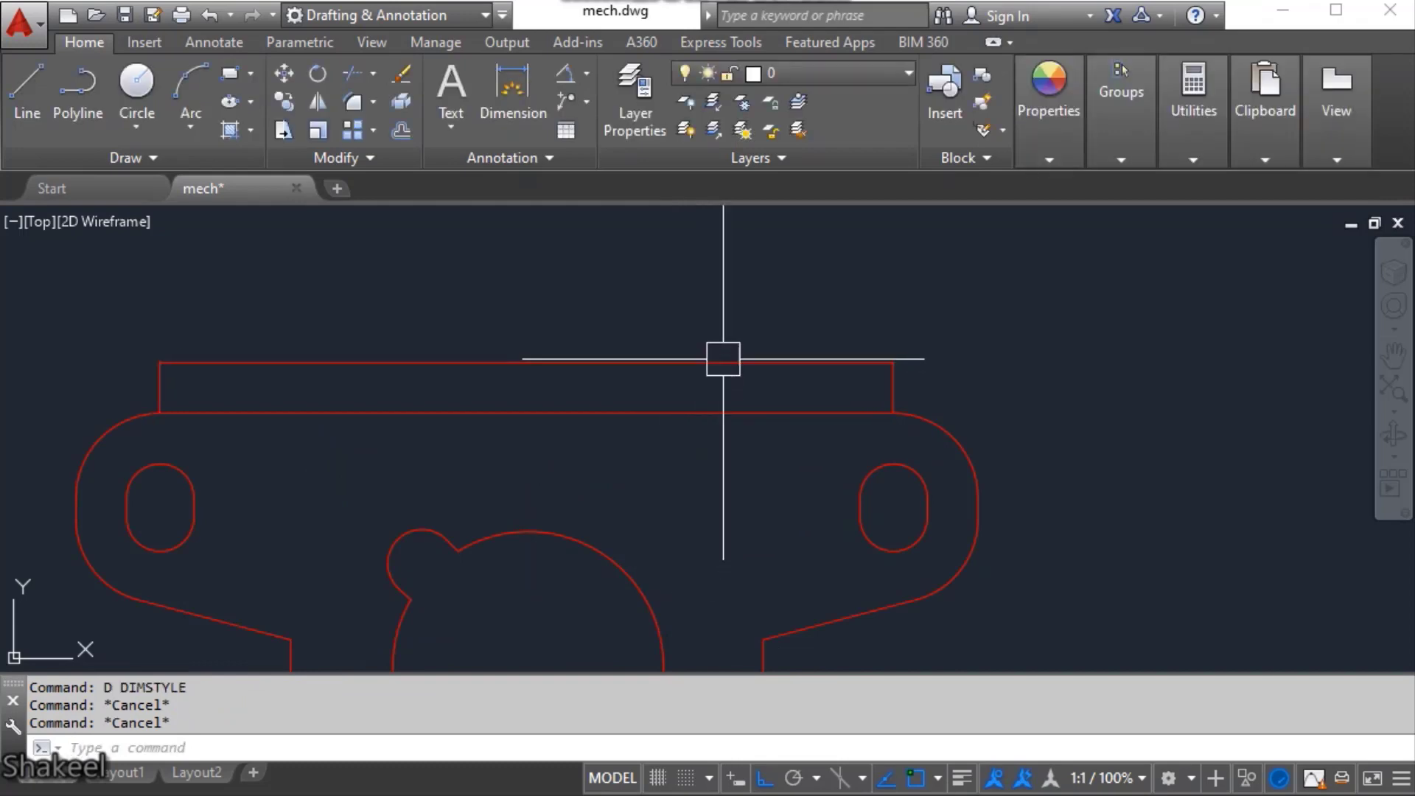
left_click(722, 361)
type("E")
key("Return")
key("Escape")
- Modify the Standard dimension style to use a linear dimension precision of 0.0
key("Return")
left_click(951, 358)
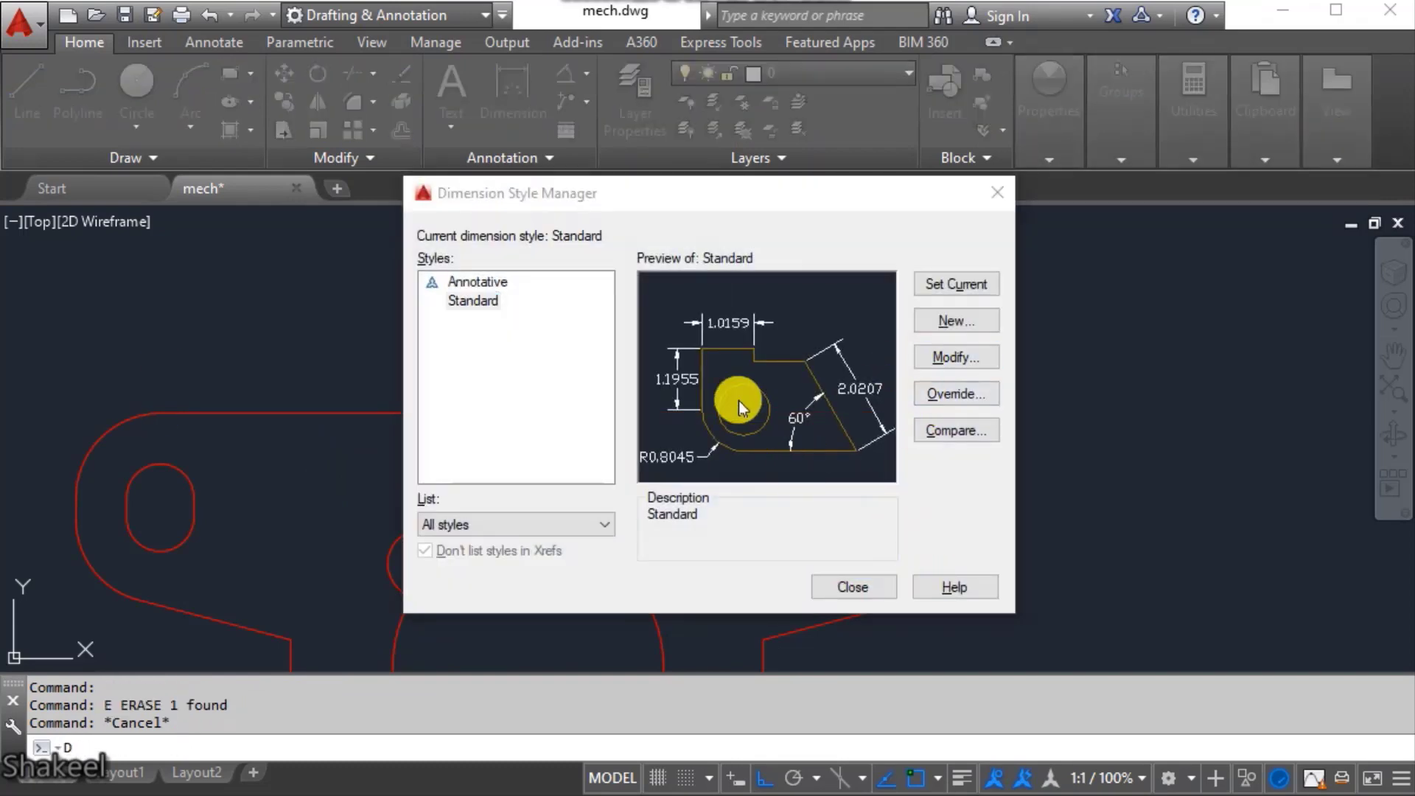
left_click(516, 209)
left_click(506, 246)
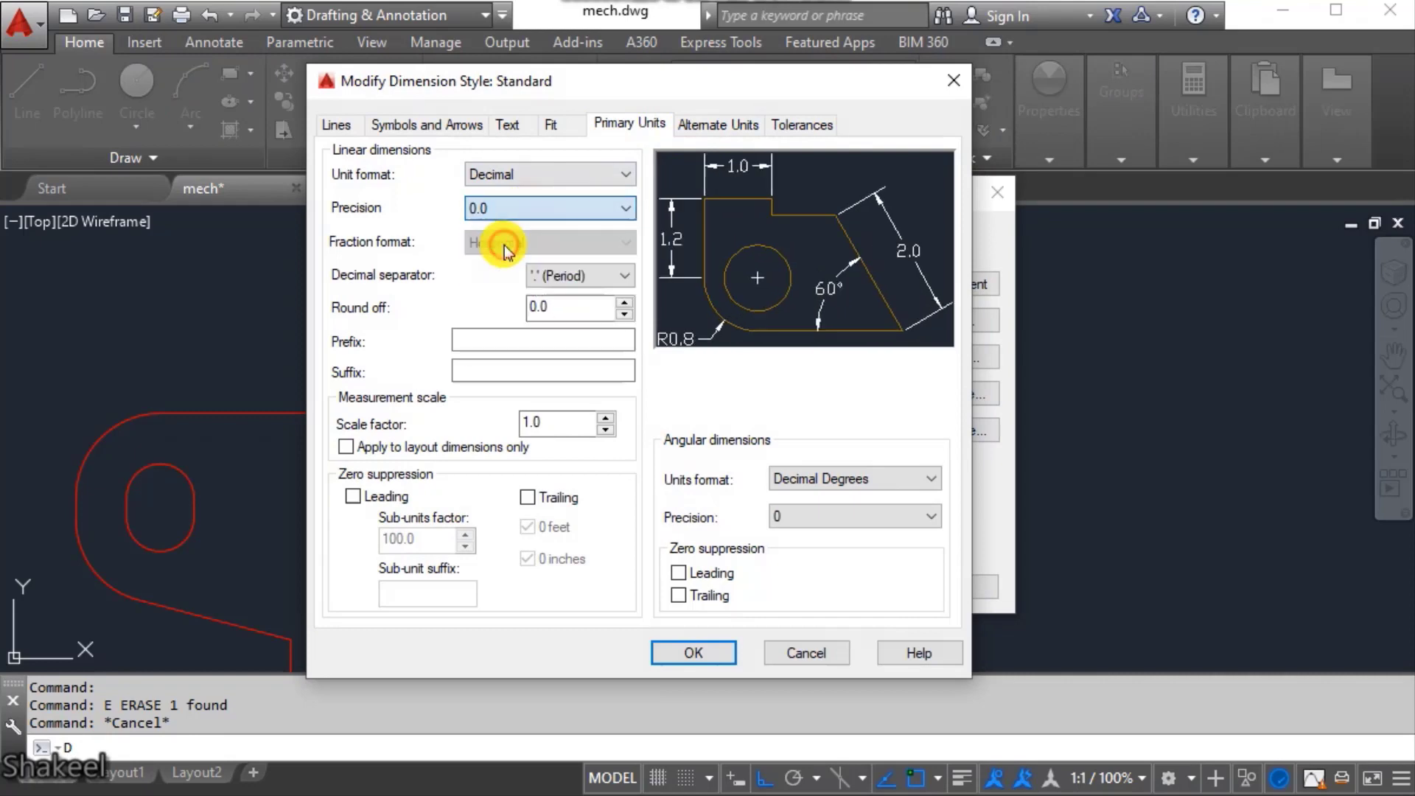
- Increase the Standard dimension style's text height and set its arrow size to 2.5
left_click(524, 125)
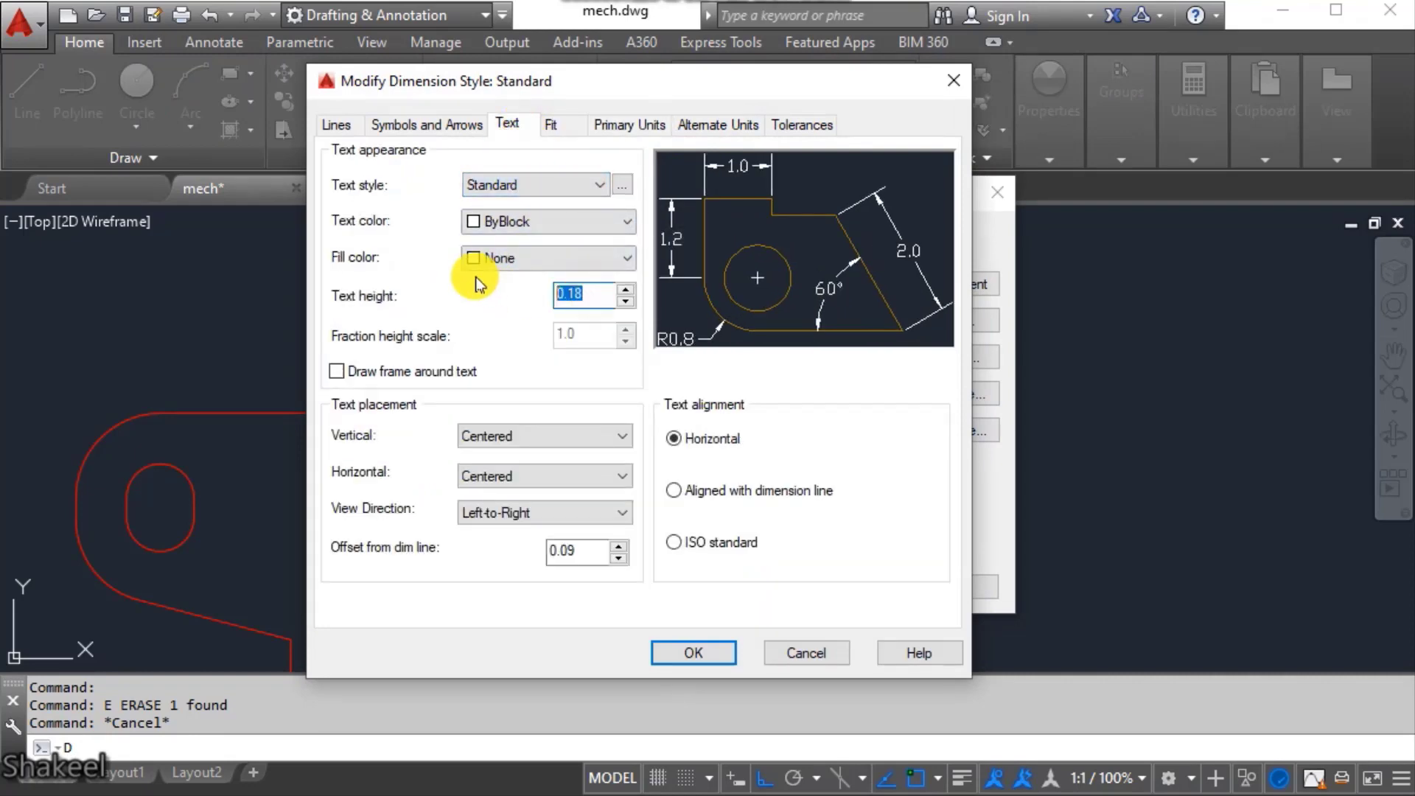
left_click(420, 125)
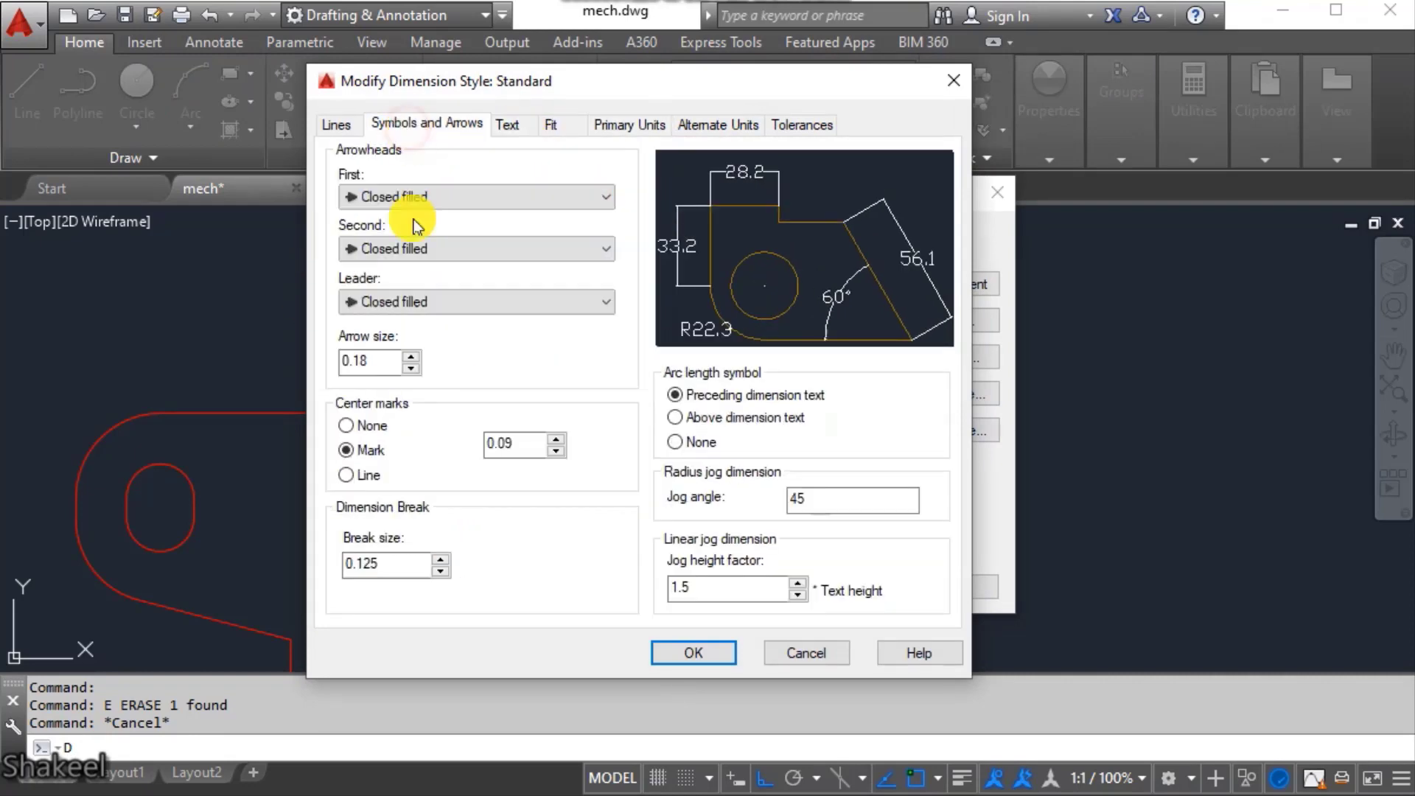
type("2.5")
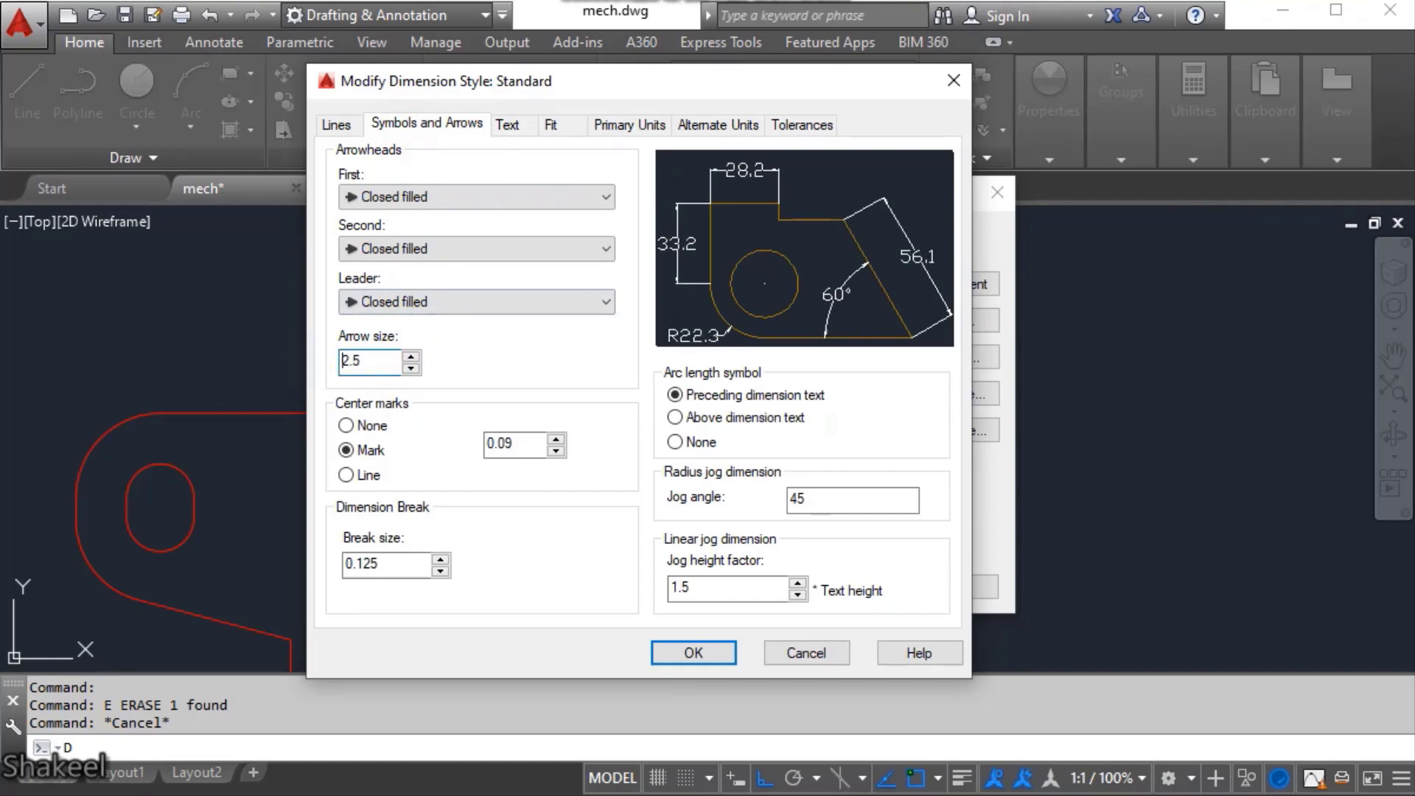
- Make the Standard style's extension lines extend 5.0 beyond the dimension lines, then save the style and close the manager
left_click(333, 127)
type("5.0")
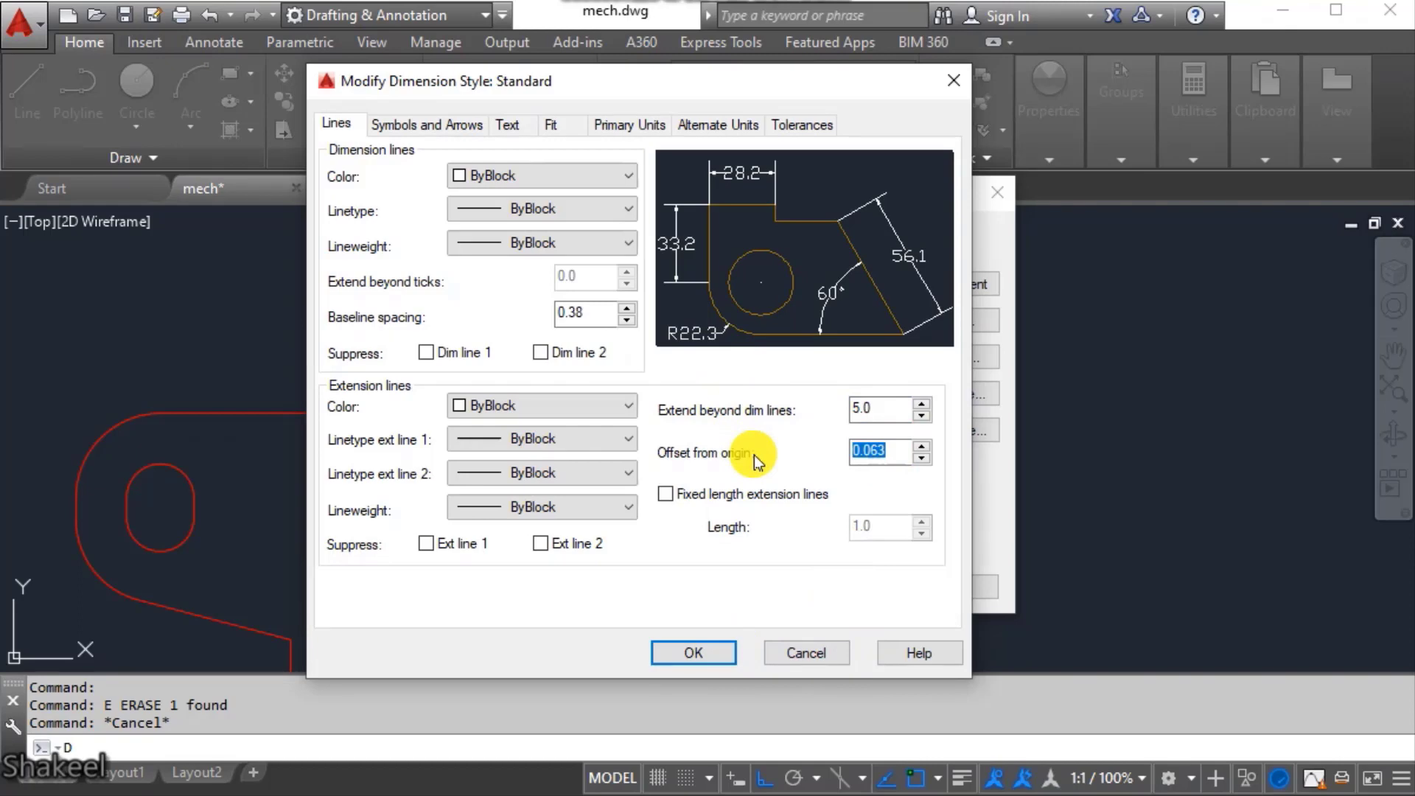
left_click(721, 656)
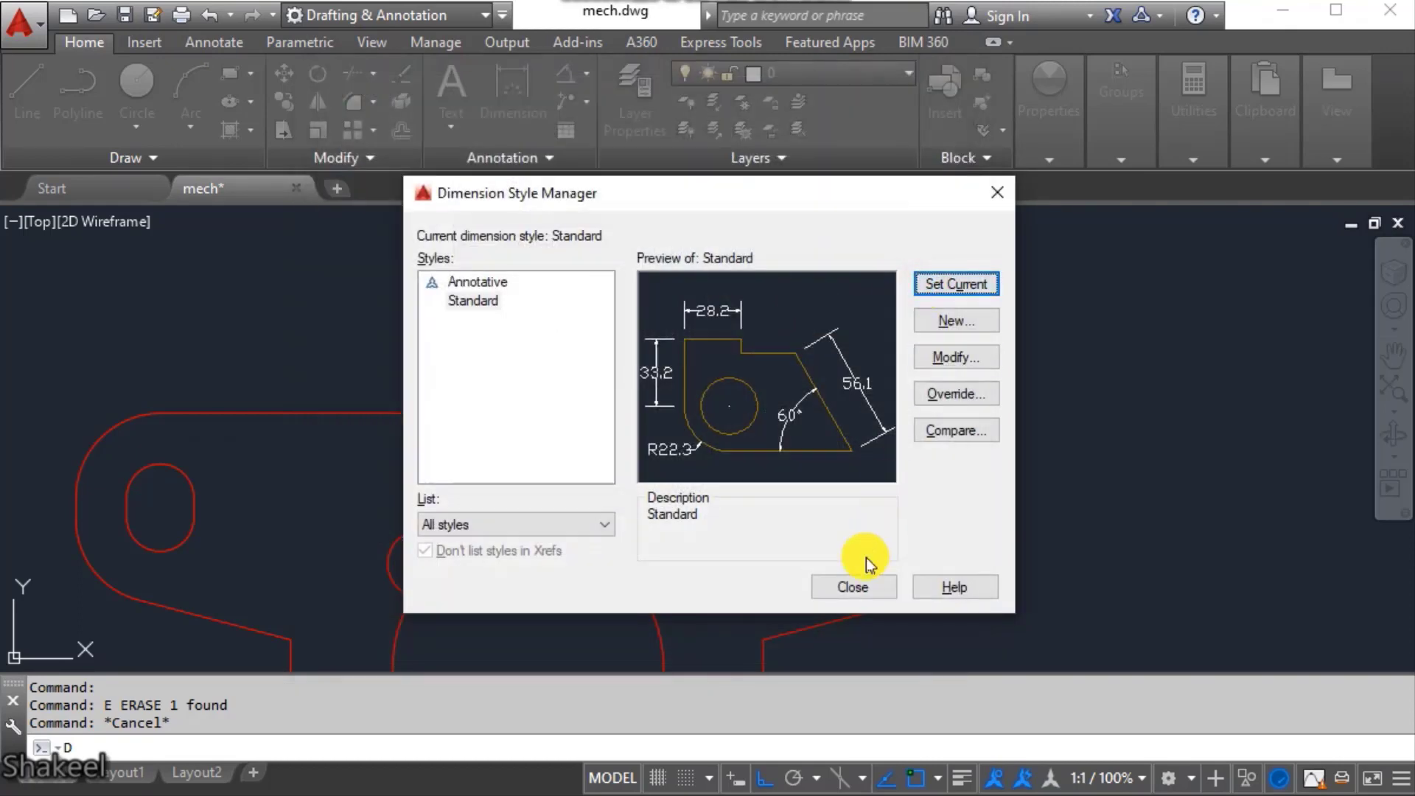
left_click(855, 587)
- Add a linear dimension of the plate's straight top edge above the contour and check its arrow end up close
scroll(616, 474, "down", 3)
type("DLI")
key("Escape")
key("Escape")
type("DL")
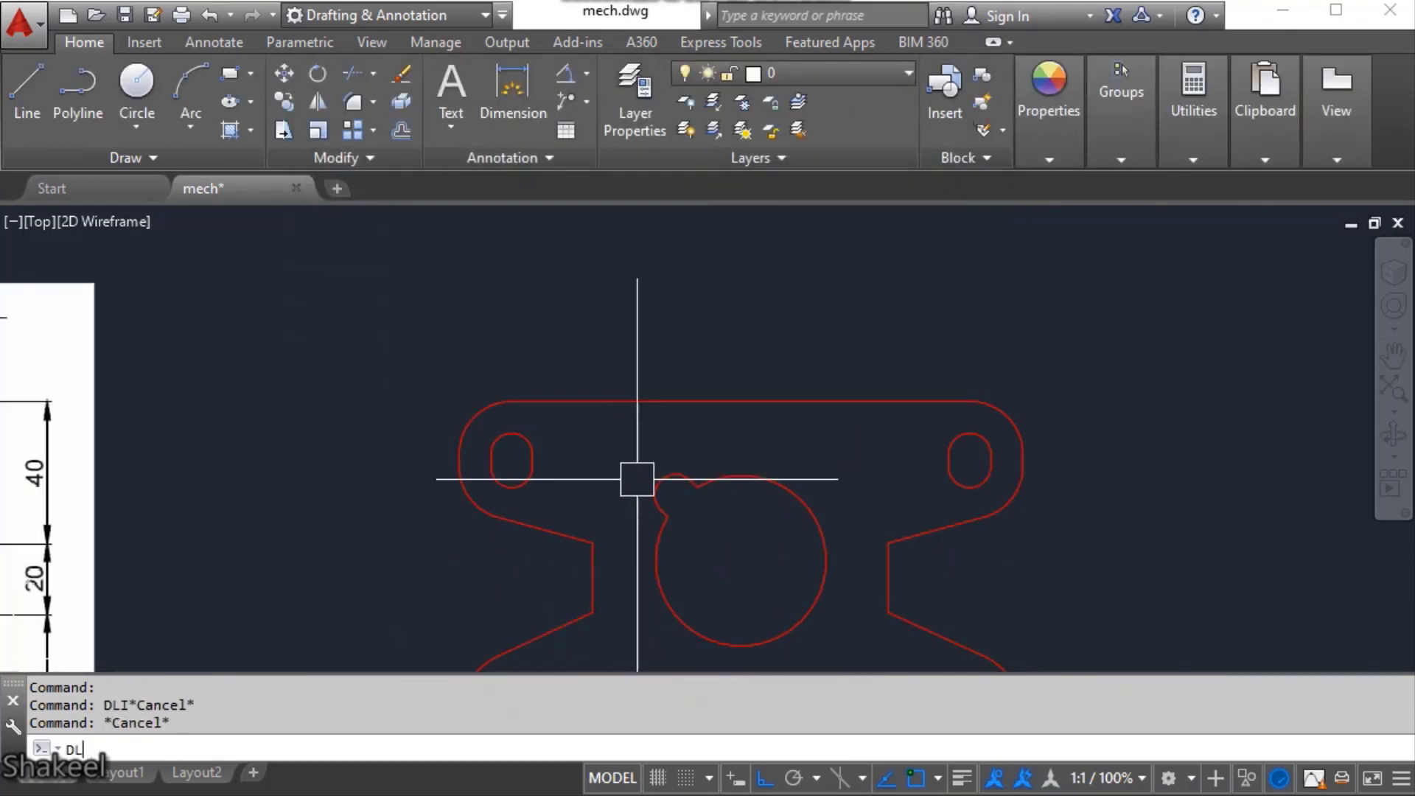
type("I")
key("Return")
key("Return")
left_click(679, 402)
left_click(737, 373)
scroll(832, 364, "up", 4)
left_click(502, 379)
middle_click_drag(82, 379, 456, 470)
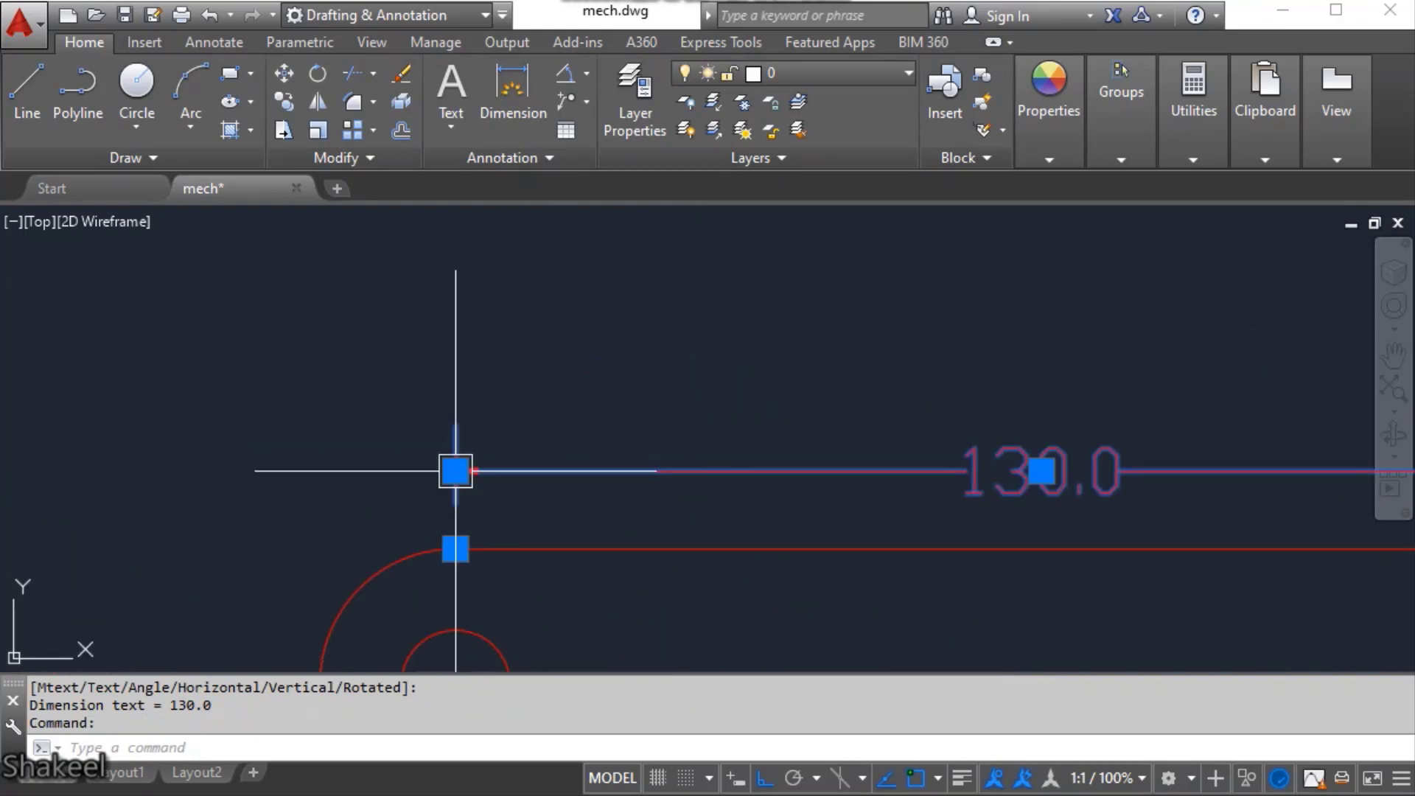
left_click(456, 470)
key("Escape")
- Add a vertical linear dimension of the right waist edge, placed outside the plate to its right
scroll(590, 389, "down", 4)
scroll(815, 392, "up", 1)
type("DLI")
key("Return")
key("Return")
left_click(726, 507)
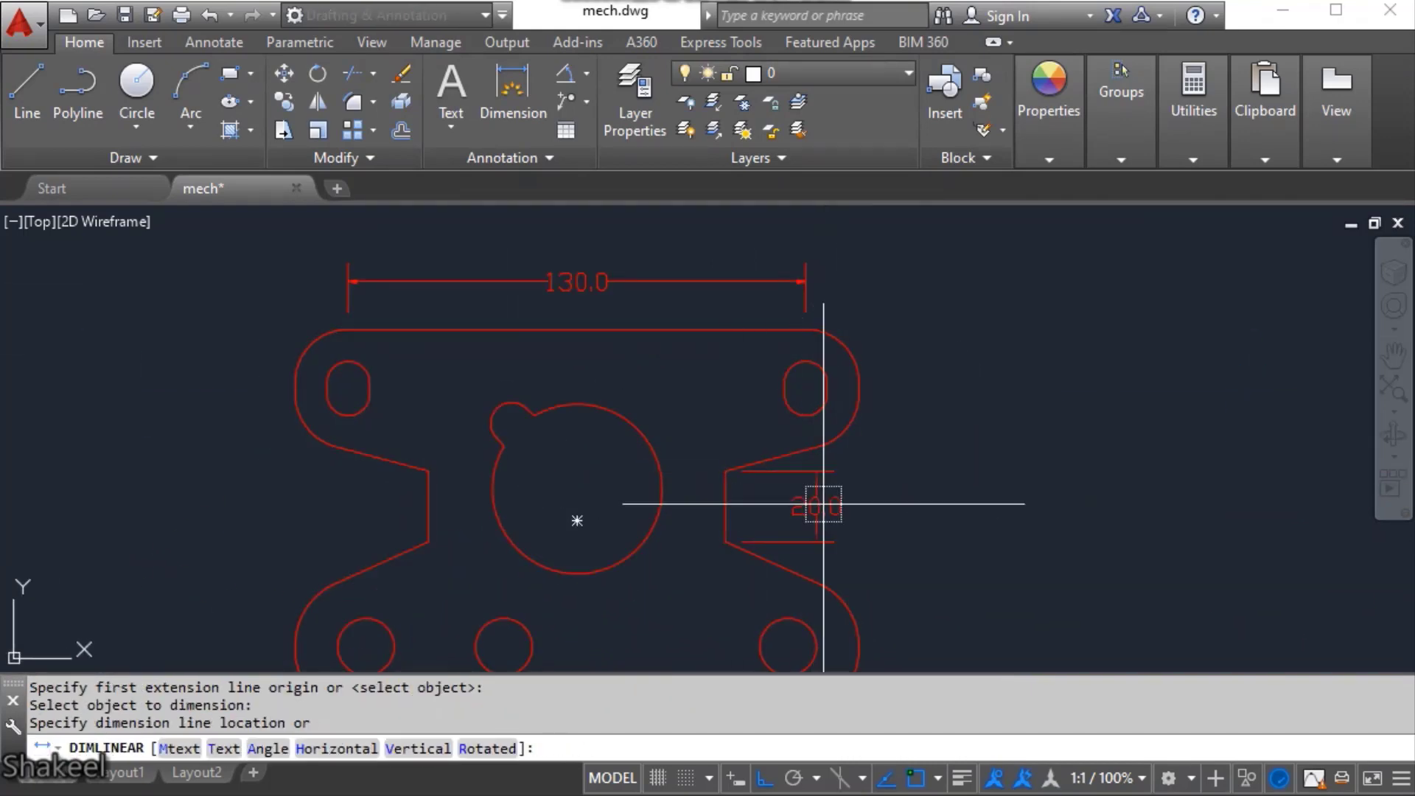
left_click(945, 510)
key("Escape")
scroll(933, 484, "up", 2)
left_click(953, 562)
key("Escape")
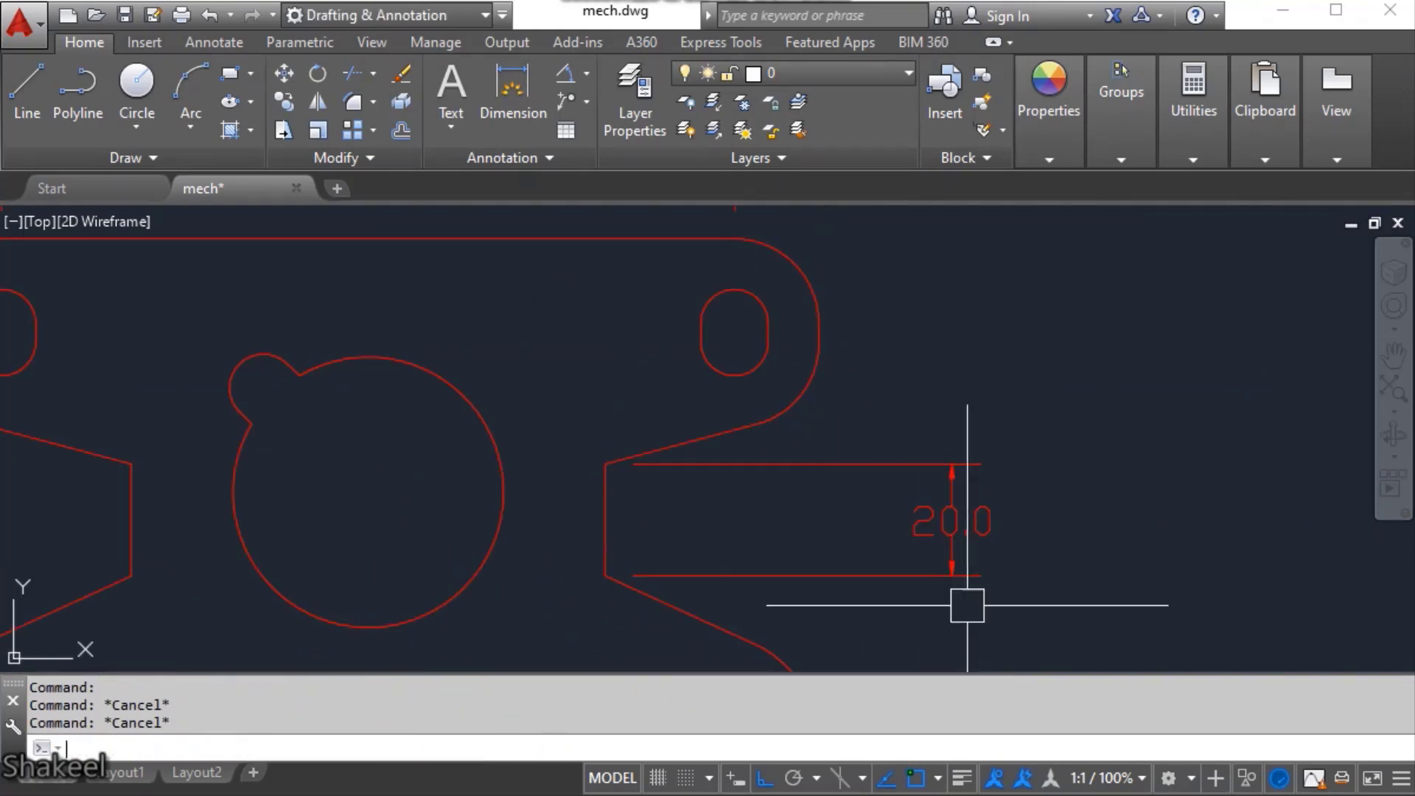
- Continue the right waist dimension upward to the right end of the plate's straight top edge
scroll(967, 605, "down", 4)
scroll(870, 353, "up", 4)
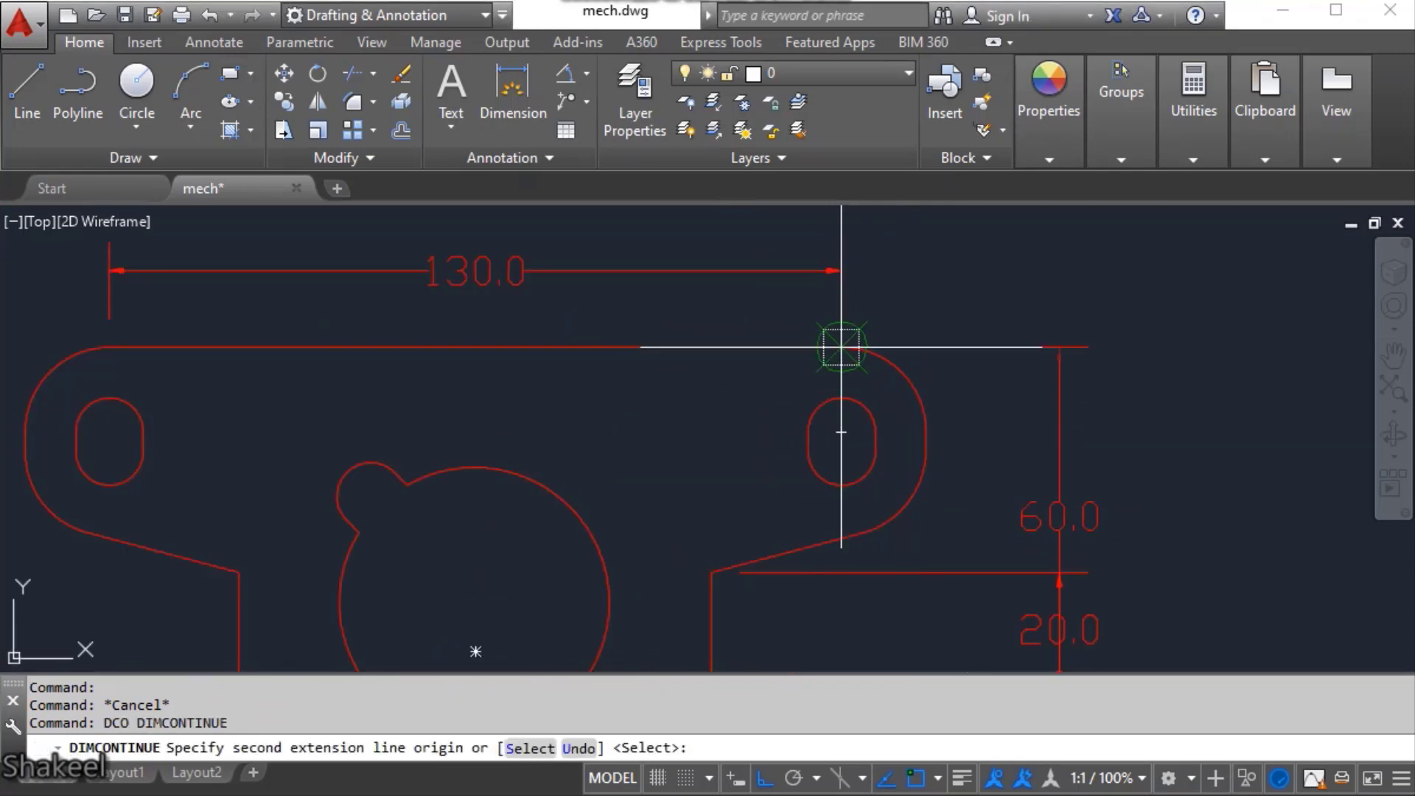
key("Escape")
type("DCO")
key("Return")
key("Return")
left_click(914, 572)
scroll(841, 345, "up", 2)
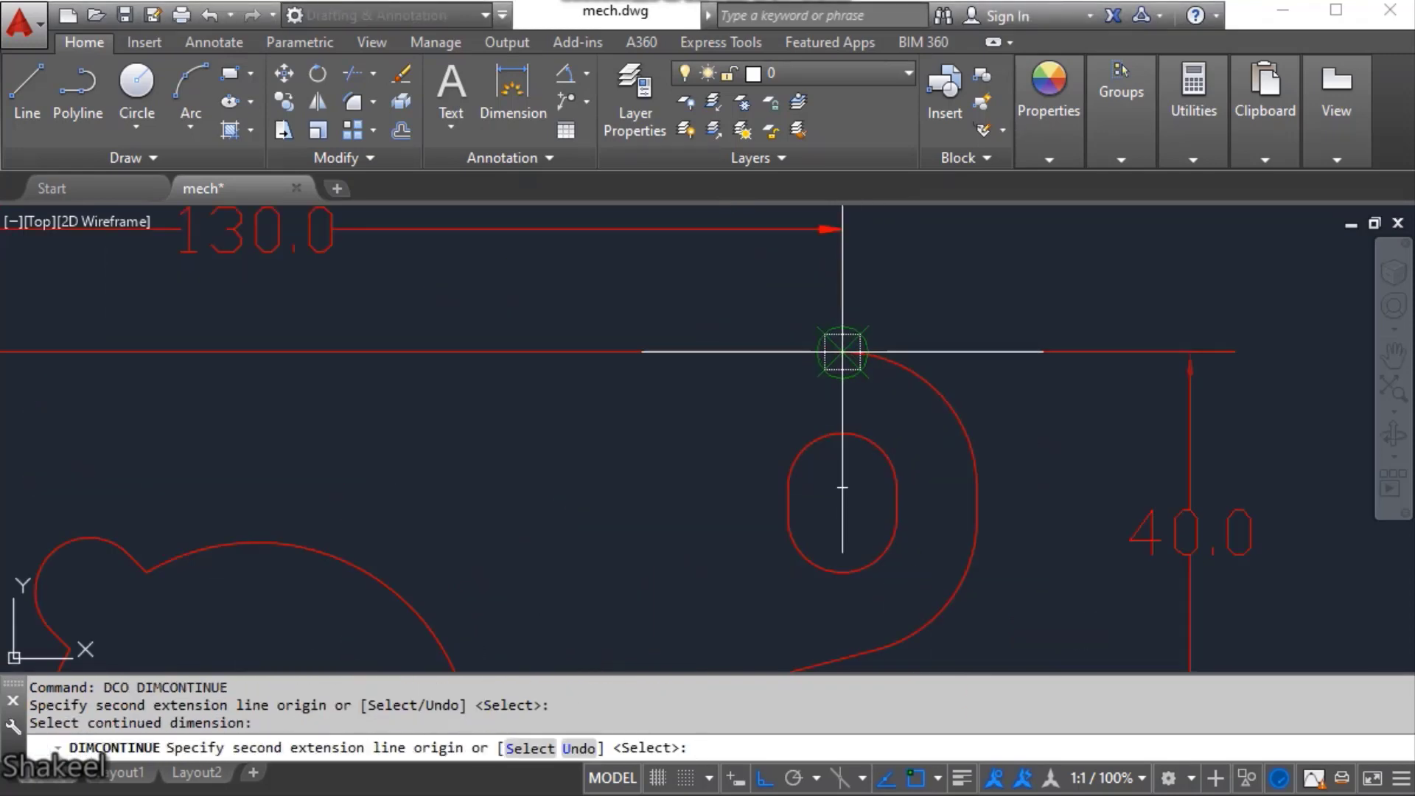
left_click(842, 351)
scroll(954, 296, "down", 6)
key("Escape")
key("Escape")
- Continue the right waist dimension downward to the plate's bottom edge at the lower-right corner
scroll(1001, 505, "up", 2)
type("DCO")
key("Return")
key("Return")
left_click(895, 401)
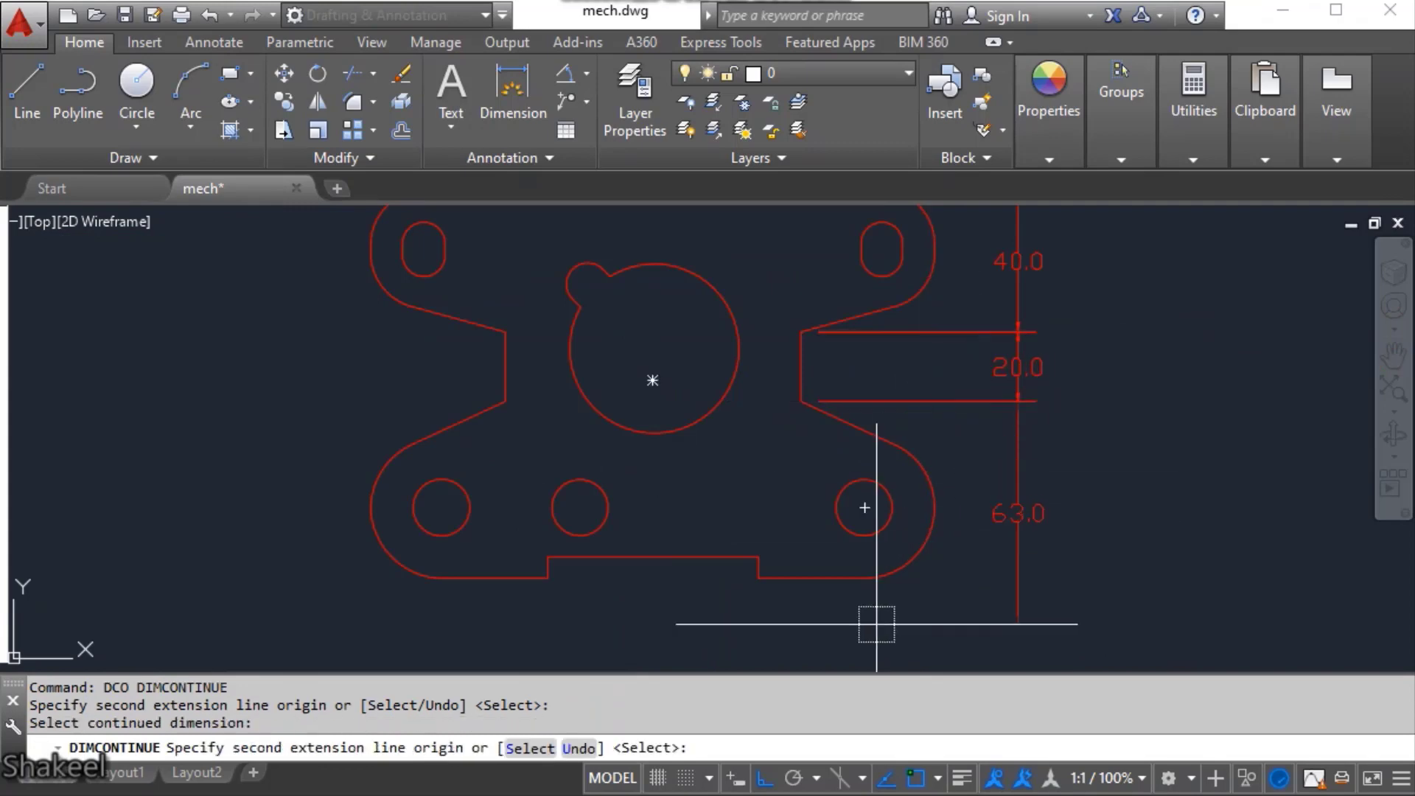
left_click(865, 578)
middle_click_drag(848, 586, 871, 540)
key("Escape")
- Dimension the horizontal distance from the upper-right slot's outer side to the plate's right side, in line with the top edge dimension
type("DLI")
key("Return")
scroll(887, 532, "down", 2)
middle_click_drag(836, 435, 835, 502)
scroll(891, 372, "up", 6)
left_click(978, 477)
left_click(1057, 480)
middle_click_drag(929, 242, 855, 501)
scroll(867, 475, "up", 4)
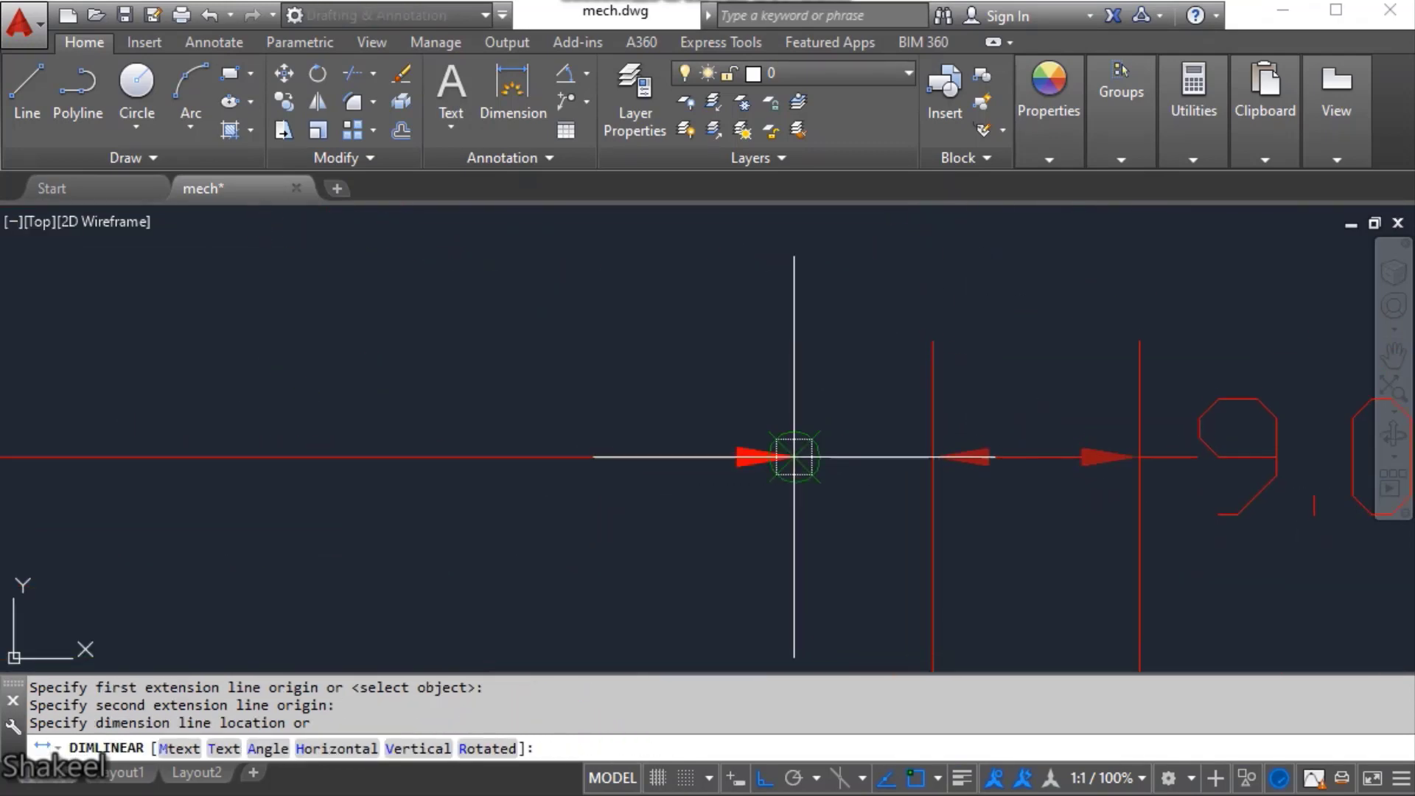
left_click(793, 458)
key("Escape")
scroll(977, 435, "down", 6)
middle_click_drag(1055, 569, 1046, 467)
scroll(1020, 442, "down", 4)
type("DLI")
key("Return")
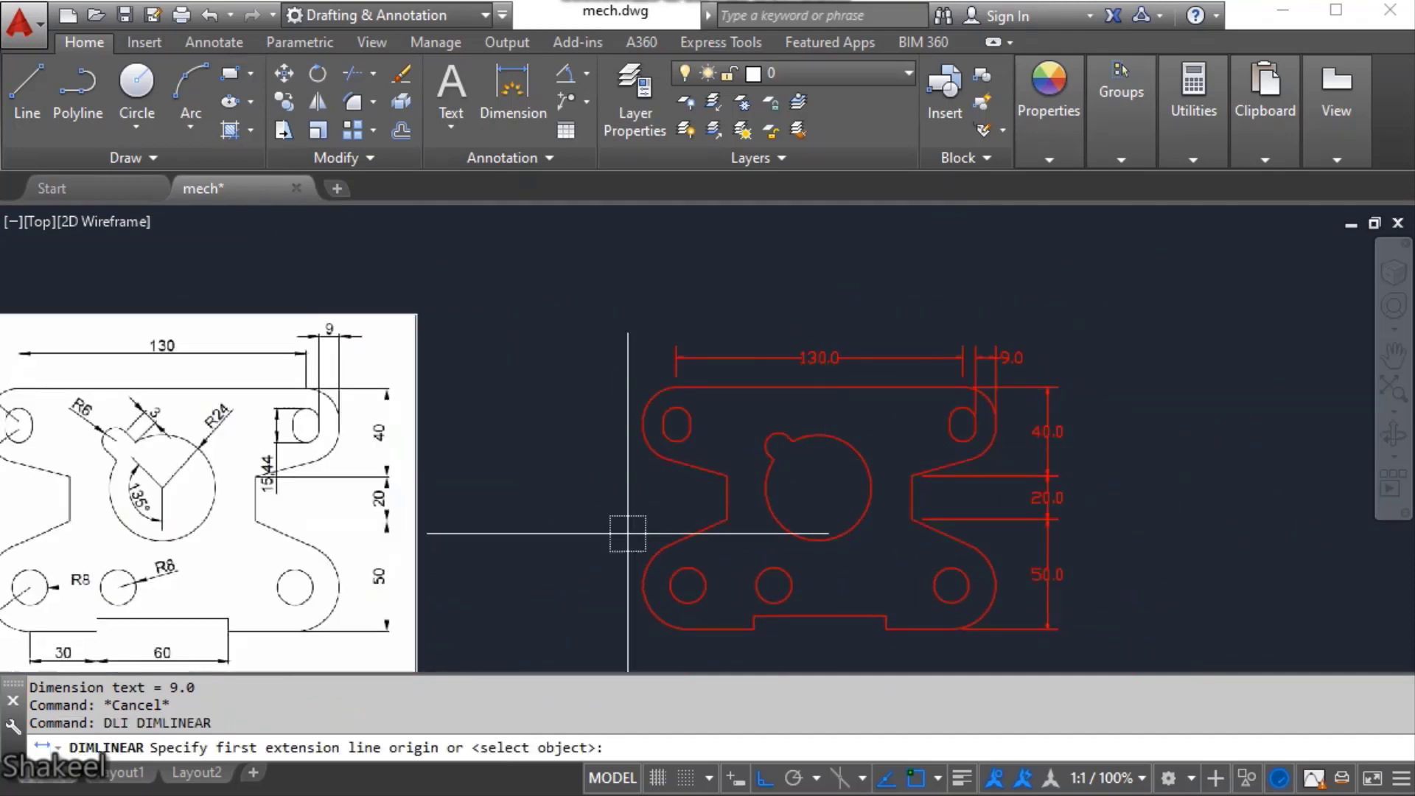
scroll(742, 322, "up", 3)
scroll(666, 474, "up", 3)
key("Escape")
middle_click_drag(1179, 630, 1065, 619)
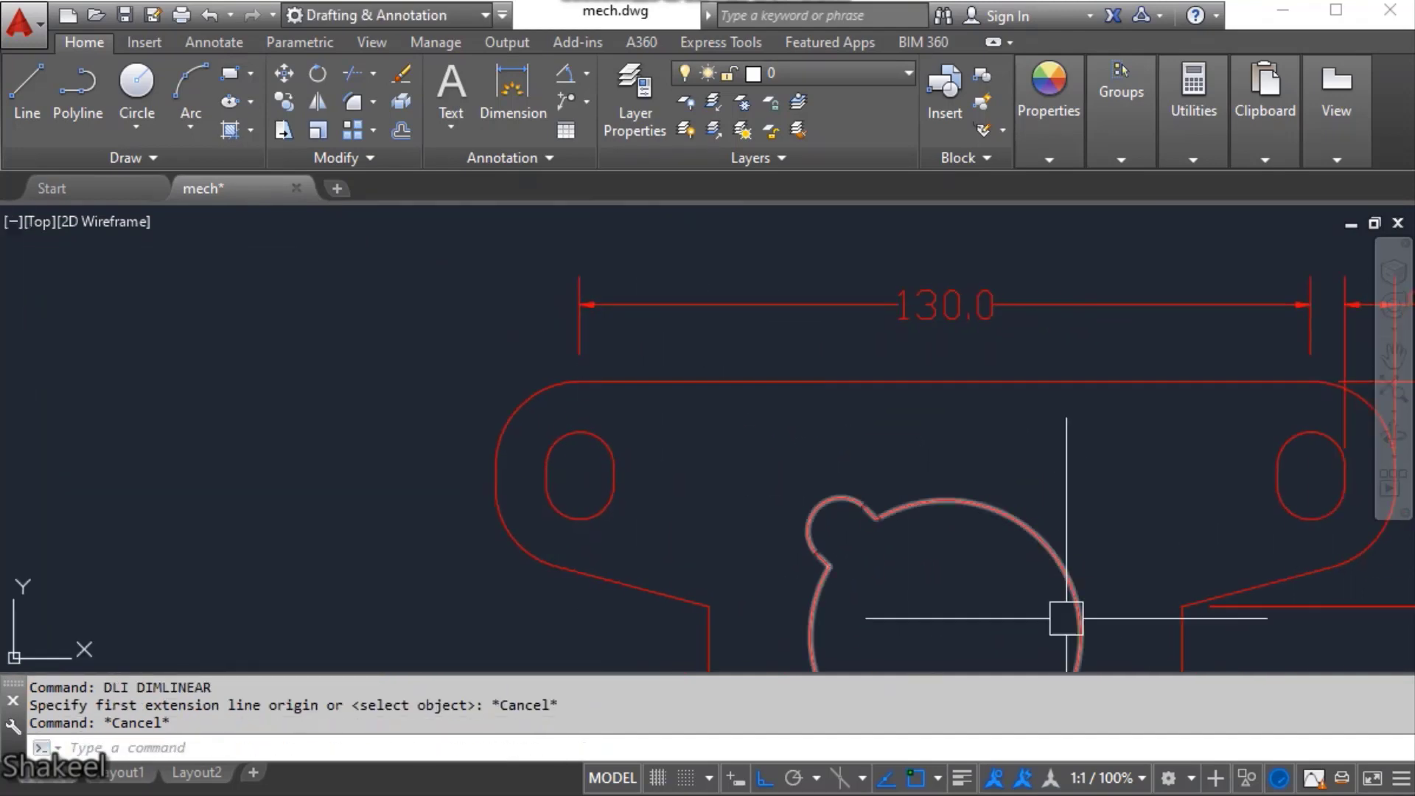
- Add a radius dimension to the plate's upper-left corner arc, with its text outside the contour
scroll(713, 440, "down", 6)
scroll(666, 454, "up", 4)
left_click(564, 94)
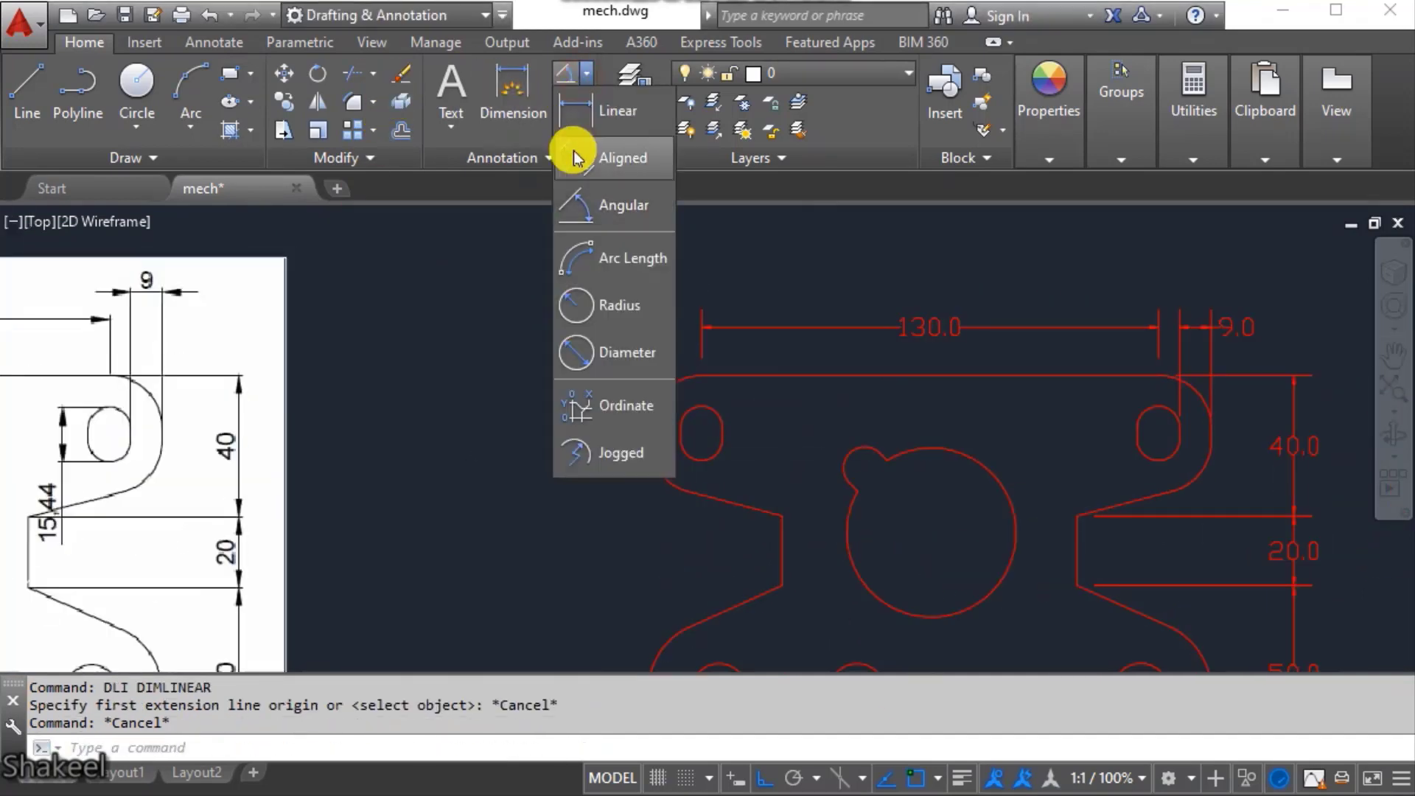
left_click(584, 310)
left_click(661, 388)
scroll(608, 336, "up", 3)
left_click(607, 336)
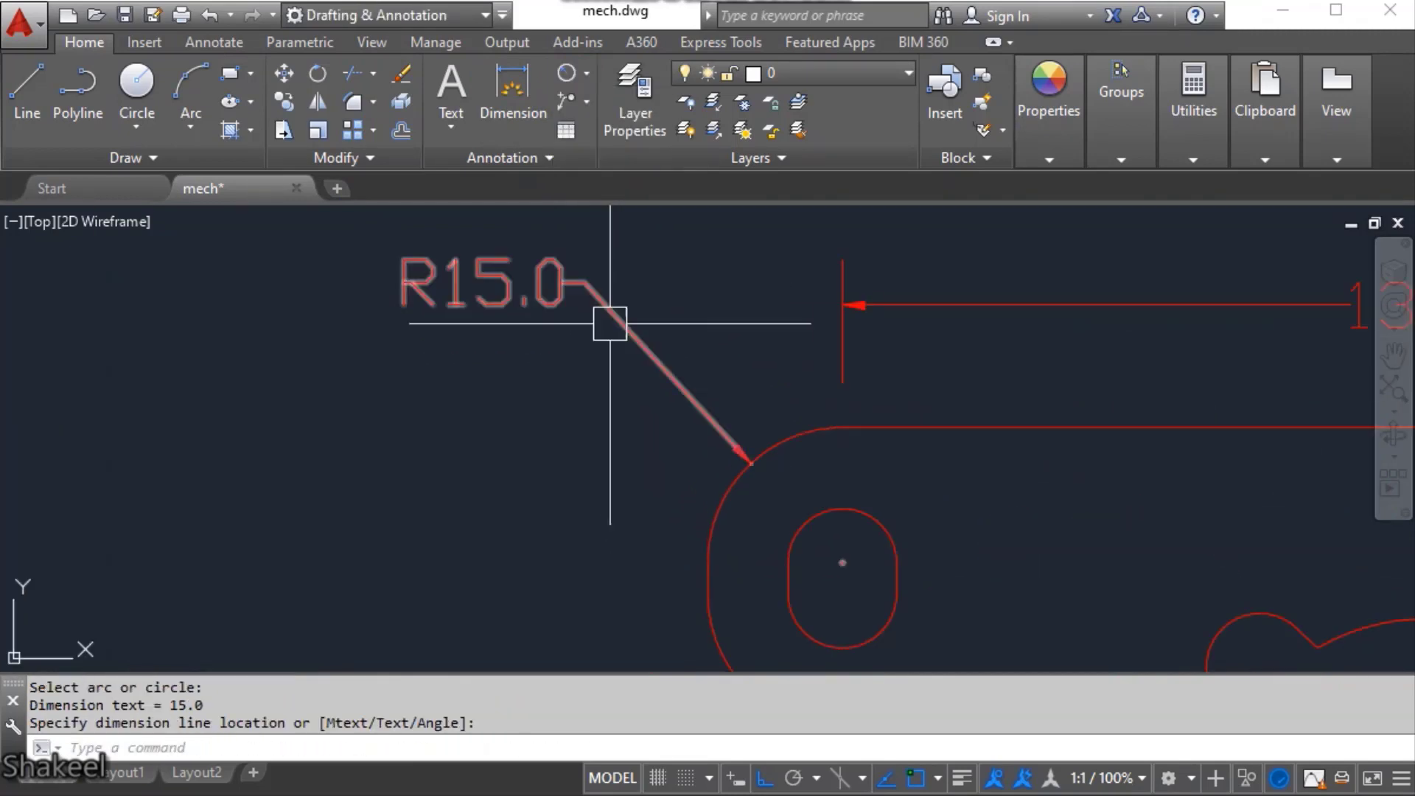
- Add radius dimensions to the upper-left slot's end arc and to the small lobe of the central cutout
key("Return")
scroll(799, 562, "up", 2)
left_click(925, 490)
middle_click_drag(1065, 442, 267, 234)
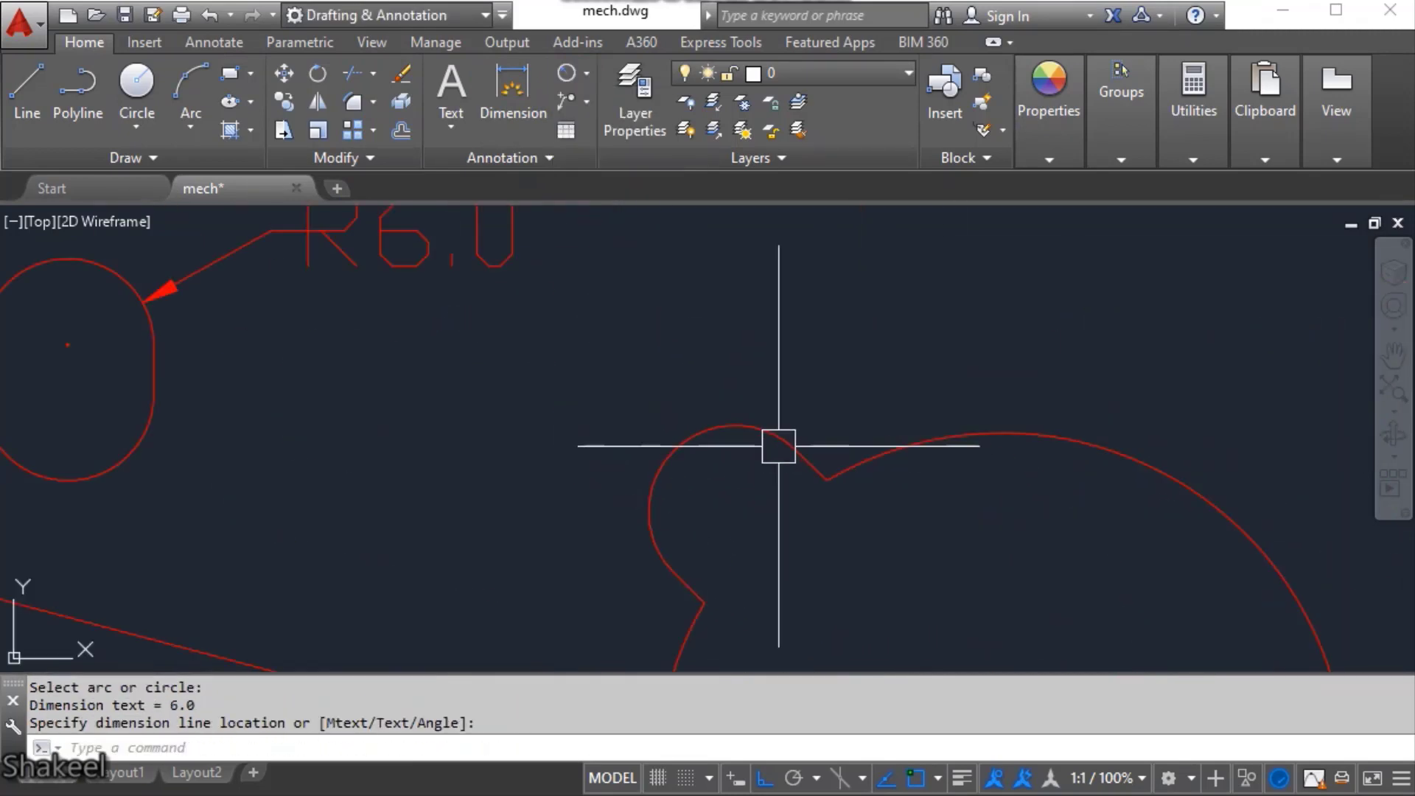
key("Return")
left_click(777, 445)
left_click(564, 396)
scroll(650, 421, "down", 2)
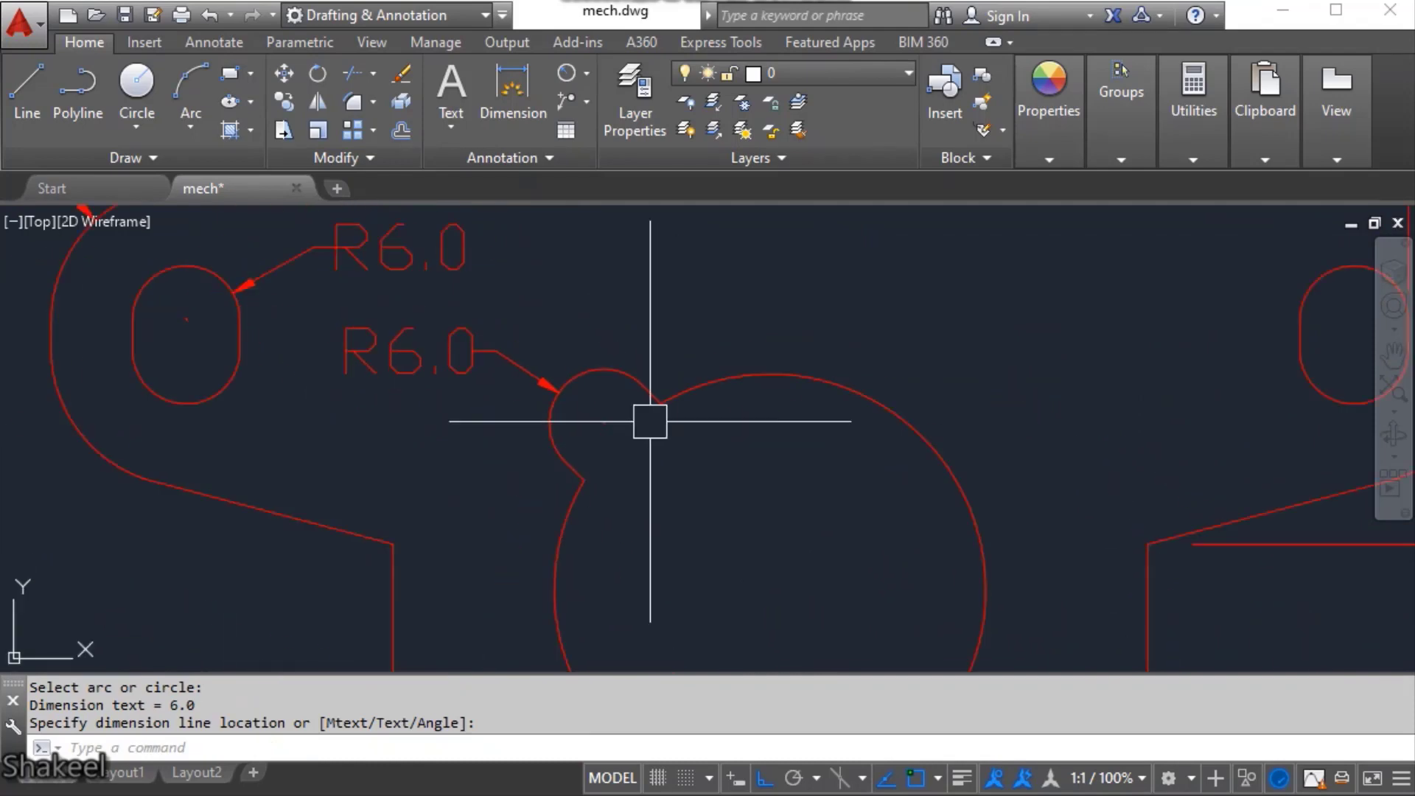
- Add an aligned dimension to the short straight edge between the lobe and the central circle
key("Return")
scroll(639, 377, "up", 3)
left_click(654, 398)
left_click(697, 443)
scroll(790, 318, "down", 3)
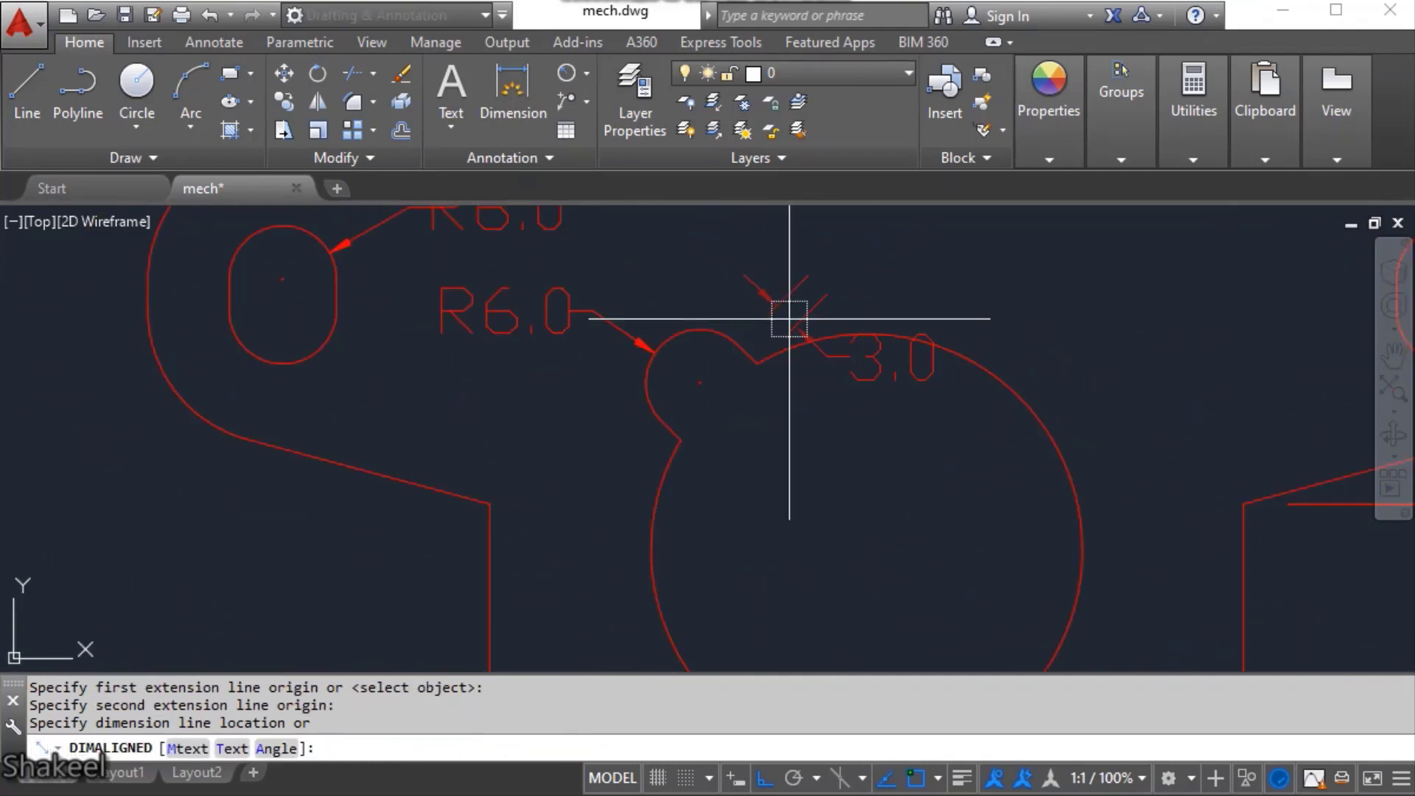
middle_click_drag(786, 319, 595, 481)
left_click(673, 418)
scroll(631, 272, "down", 4)
scroll(737, 441, "up", 2)
key("Return")
left_click(695, 366)
key("Escape")
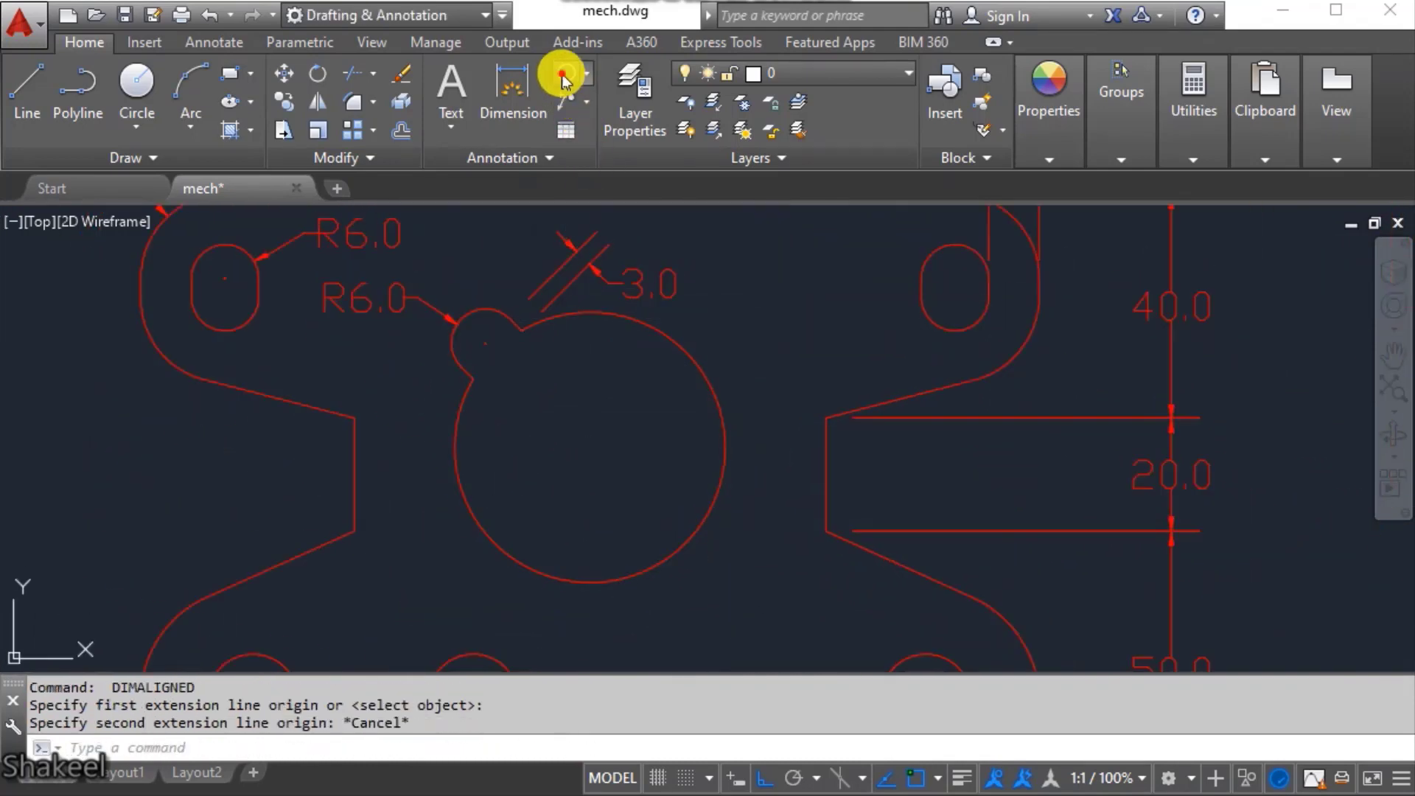
- Add a radius dimension to the large arc of the central cutout, with its text to the upper right
left_click(564, 76)
left_click(685, 353)
left_click(755, 317)
middle_click_drag(826, 318, 701, 454)
scroll(847, 414, "down", 2)
key("Return")
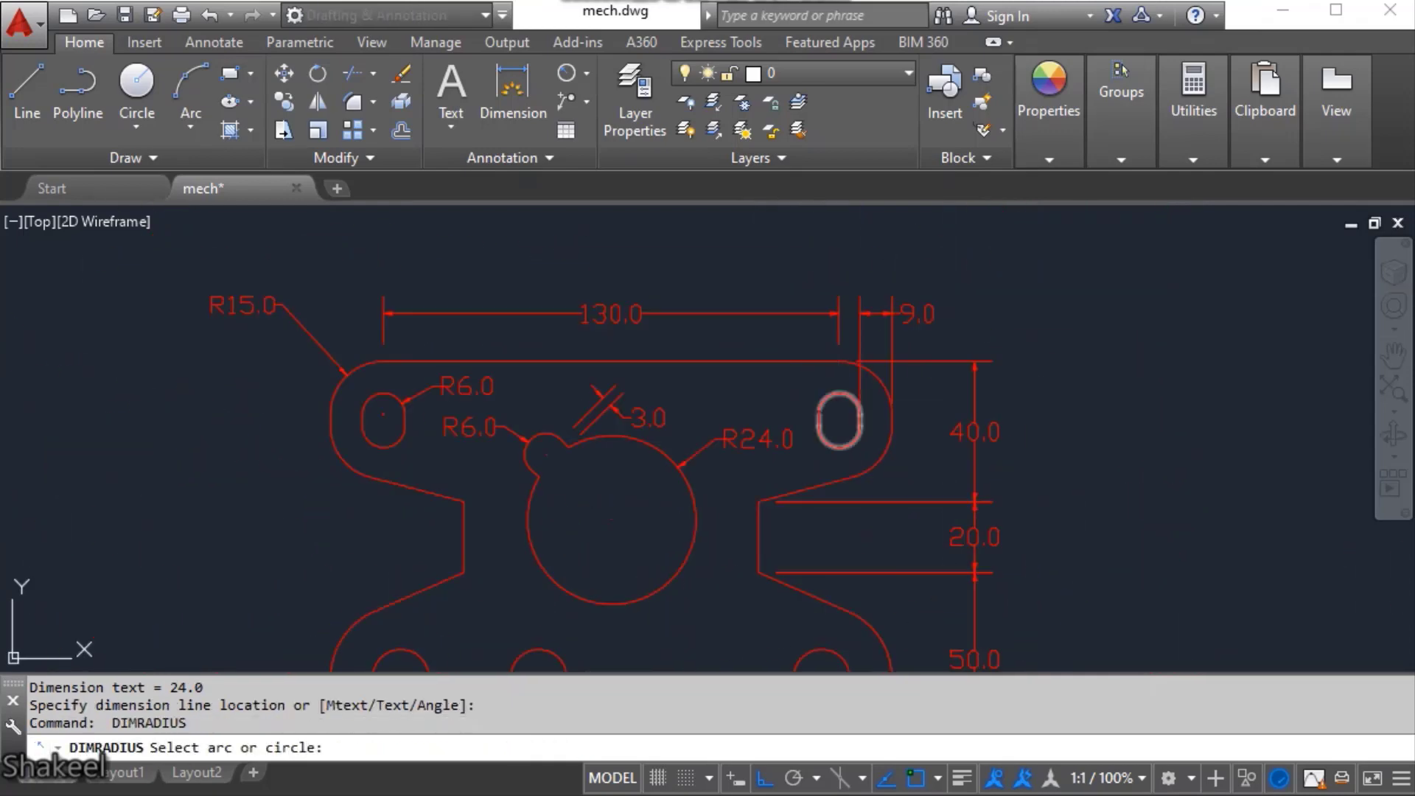
key("Escape")
middle_click_drag(559, 565, 669, 385)
type("DLI")
key("Return")
key("Escape")
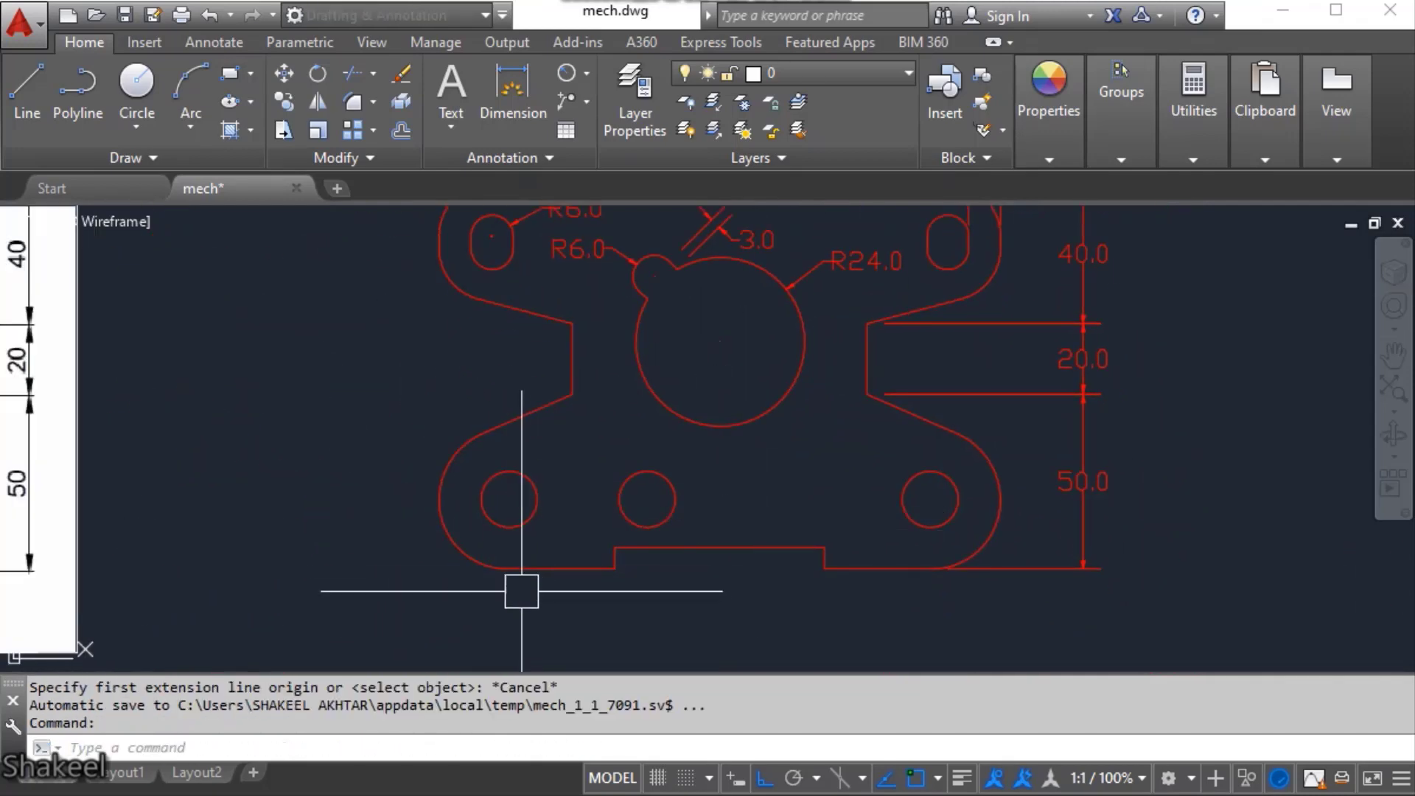
- Add a linear dimension below the straight bottom edge segment left of the notch
type("DLI")
key("Return")
key("Return")
left_click(561, 569)
scroll(578, 610, "up", 4)
left_click(577, 609)
middle_click_drag(759, 489, 508, 436)
key("Return")
key("Return")
left_click(527, 398)
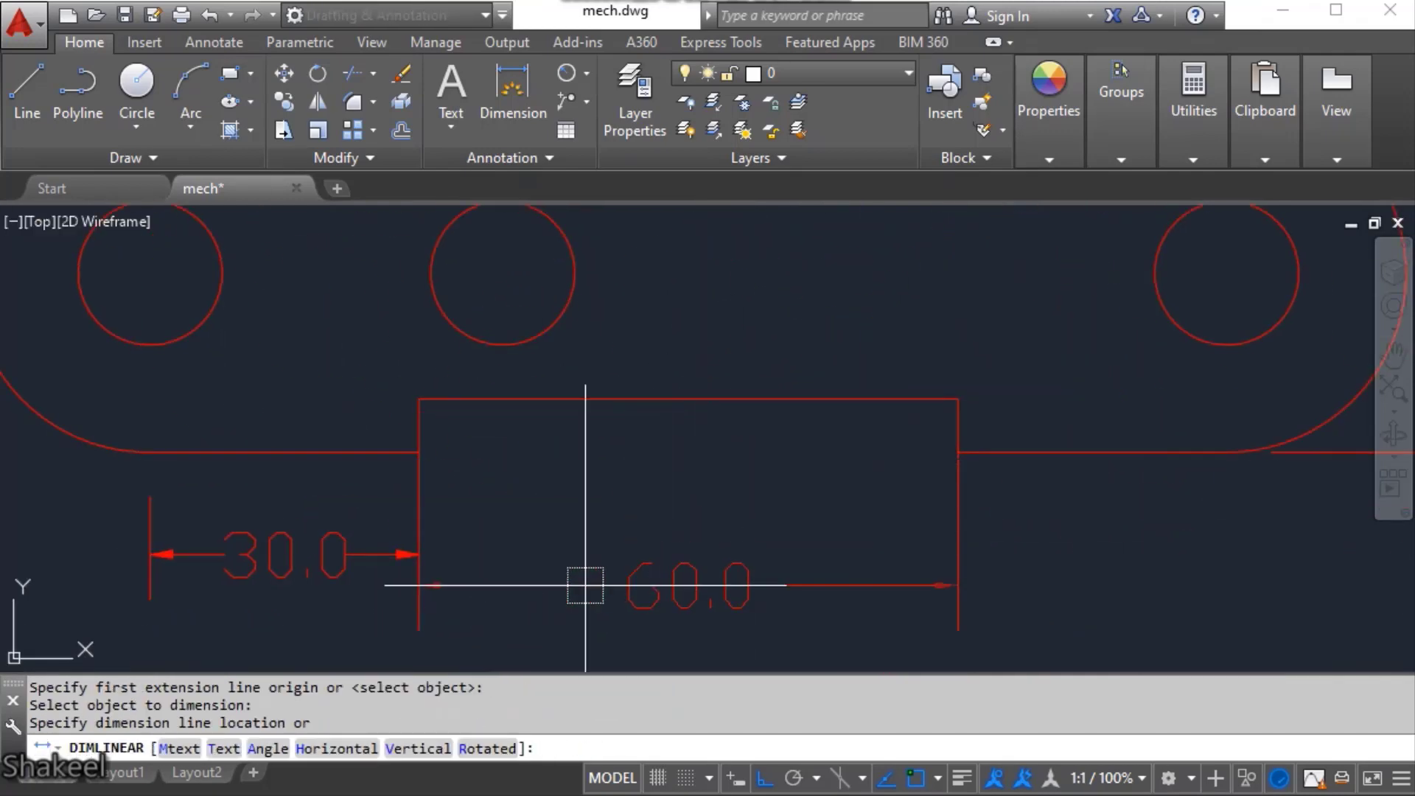
key("Escape")
- Add a linear dimension across the bottom notch's opening, from its lower-left to its lower-right corner
key("Return")
left_click(419, 451)
left_click(958, 452)
left_click(441, 548)
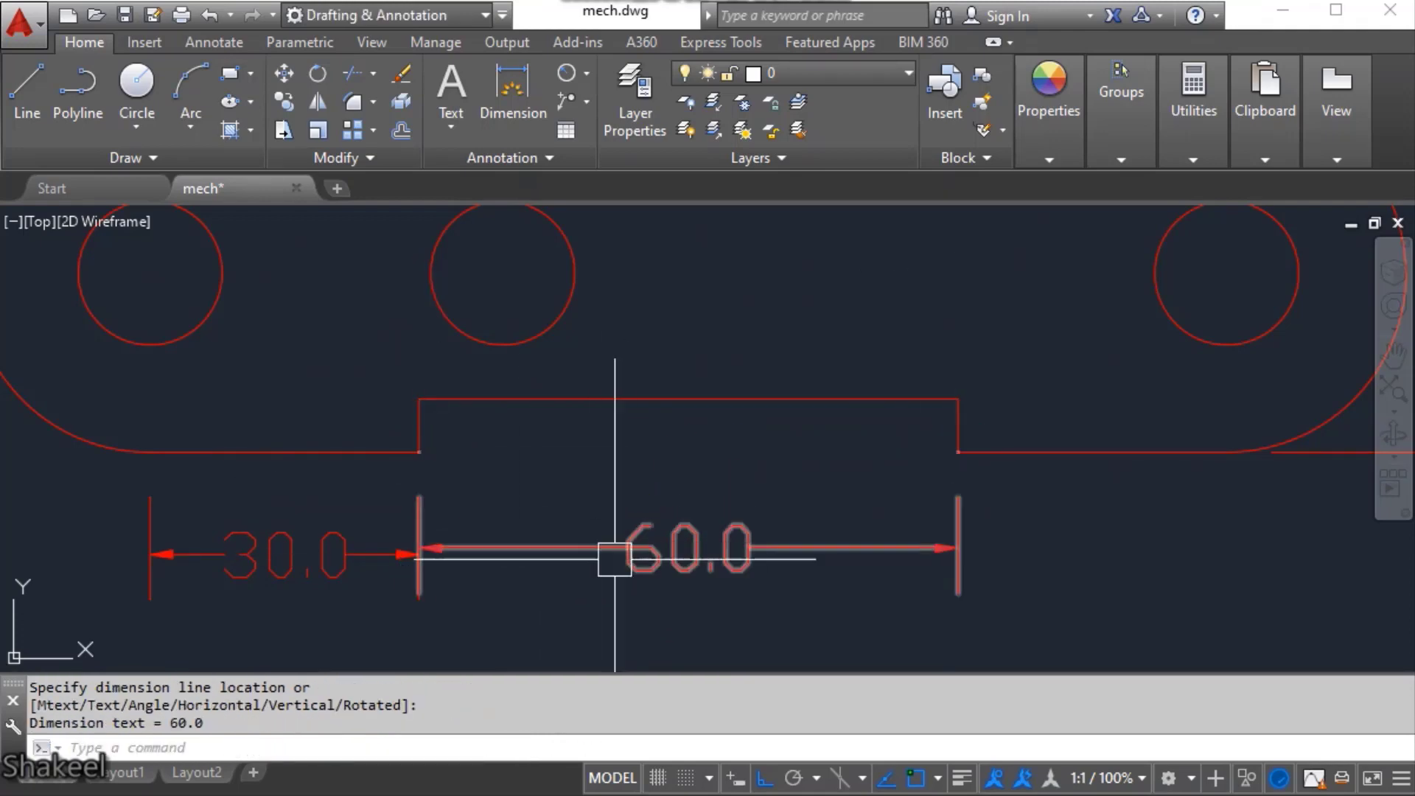
- Stretch the notch dimension so its dimension line aligns with the neighbouring bottom edge dimension
left_click(612, 558)
scroll(461, 558, "up", 4)
left_click(352, 531)
key("Escape")
scroll(808, 558, "down", 4)
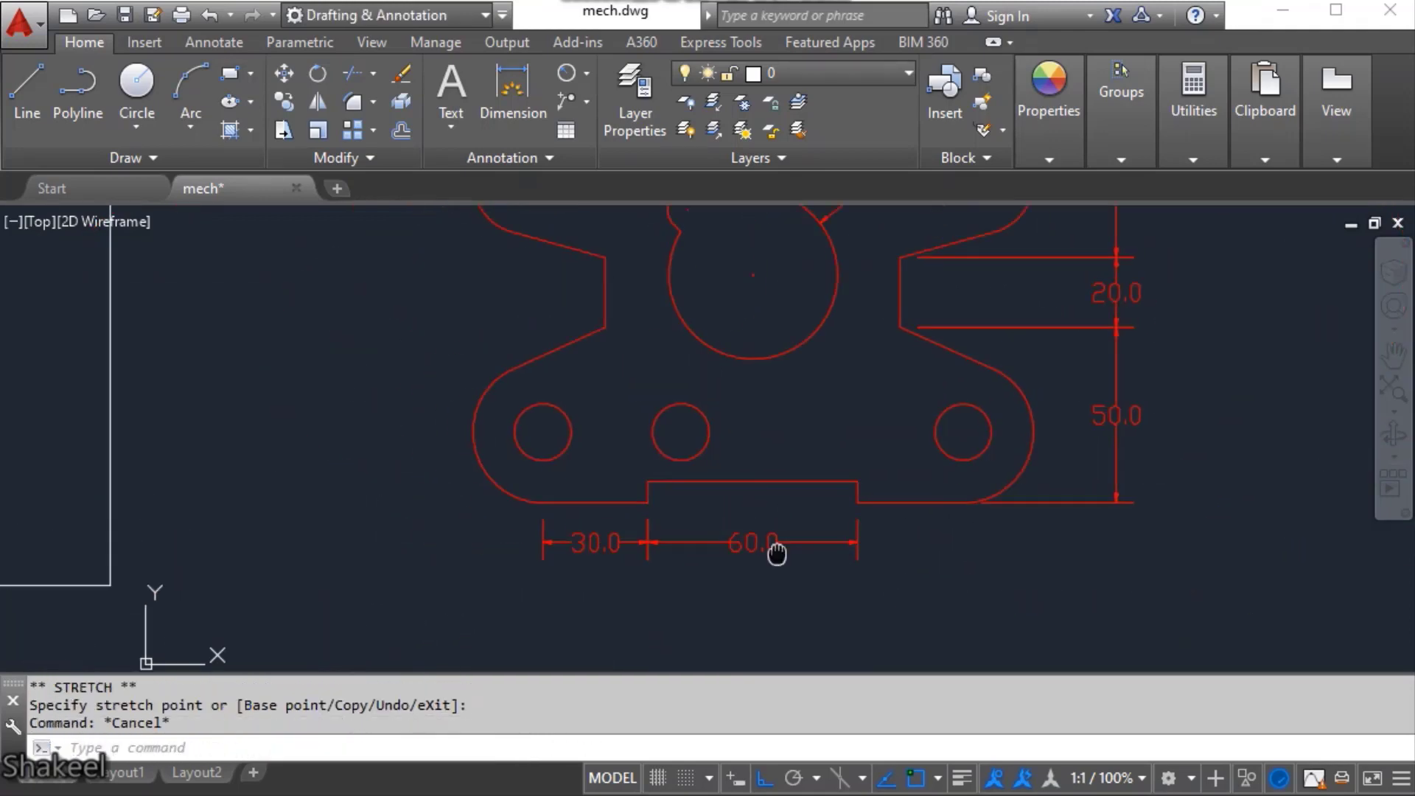
- Add a radius dimension to the lower-left hole, with its text to the upper right of the hole
left_click(566, 76)
scroll(530, 554, "up", 2)
left_click(550, 528)
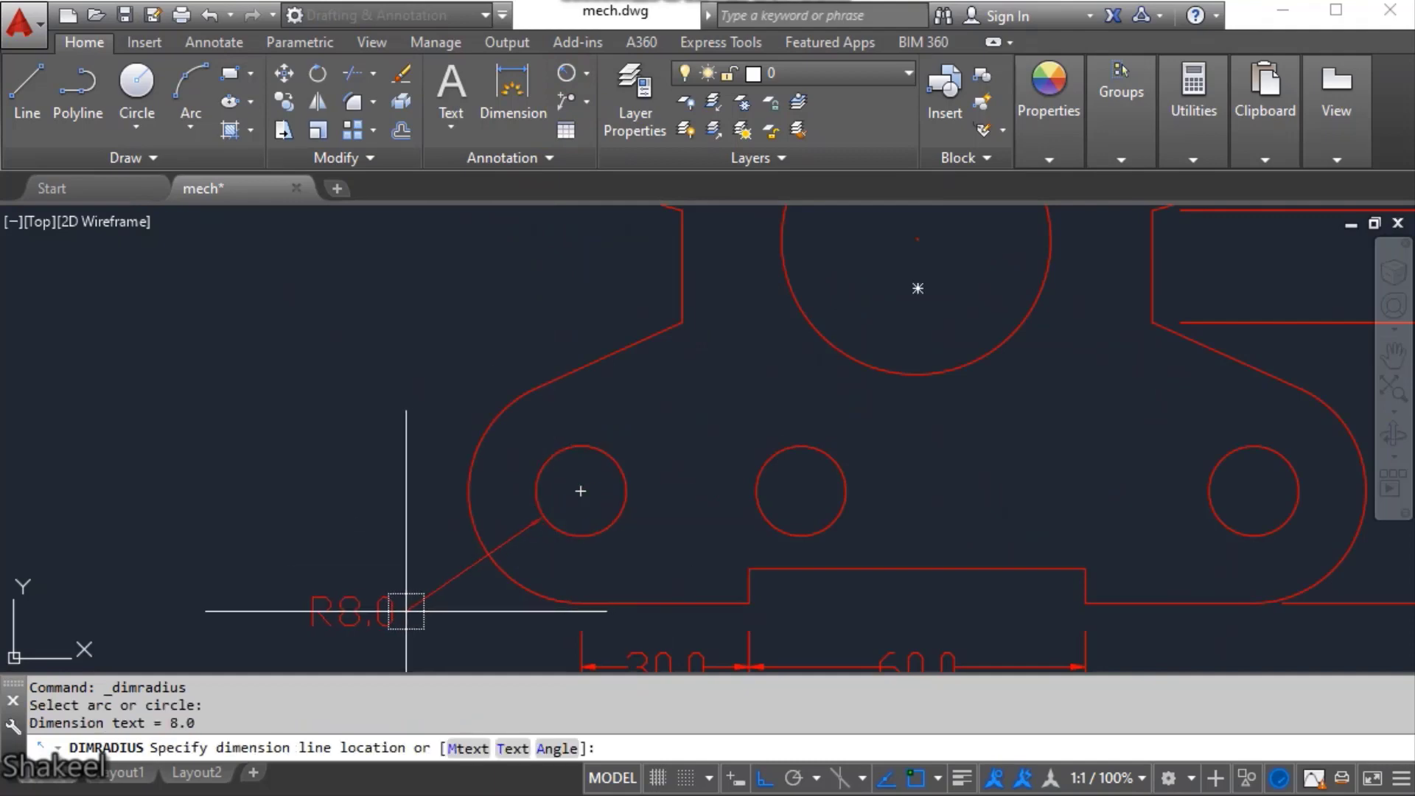
middle_click_drag(405, 609, 566, 497)
scroll(784, 335, "up", 4)
left_click(859, 268)
middle_click_drag(859, 269, 360, 315)
- Add a radius dimension to the hole next to the lower-left one, with its text to the upper right
key("Return")
left_click(732, 386)
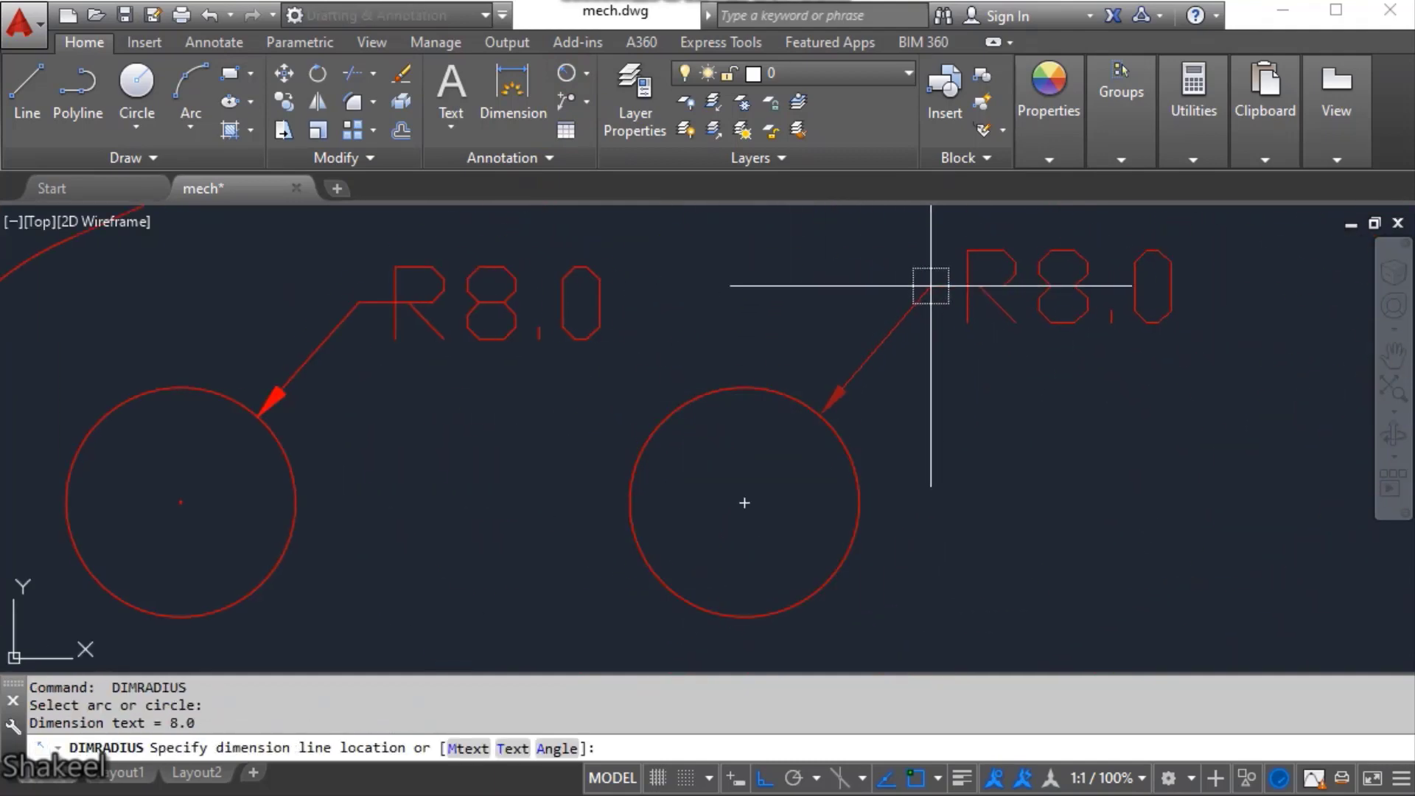
left_click(929, 288)
scroll(847, 362, "down", 4)
middle_click_drag(569, 524, 768, 442)
- Add a radius dimension to the plate's rounded lower-left corner, with its text outside to the lower left
key("Return")
left_click(756, 440)
left_click(608, 475)
scroll(860, 420, "down", 5)
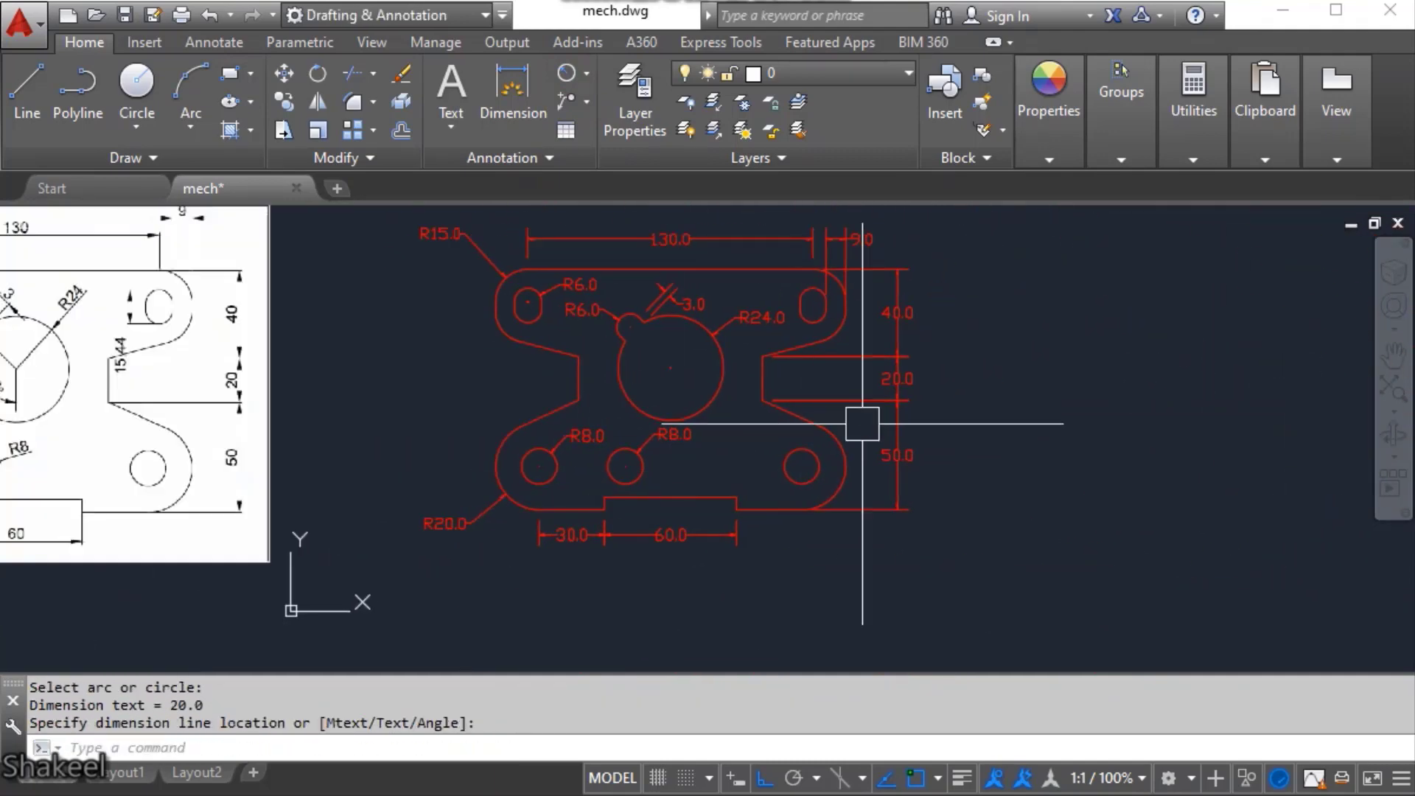
scroll(783, 585, "up", 2)
middle_click_drag(670, 490, 721, 511)
type("DIMLI")
key("Return")
scroll(484, 490, "up", 2)
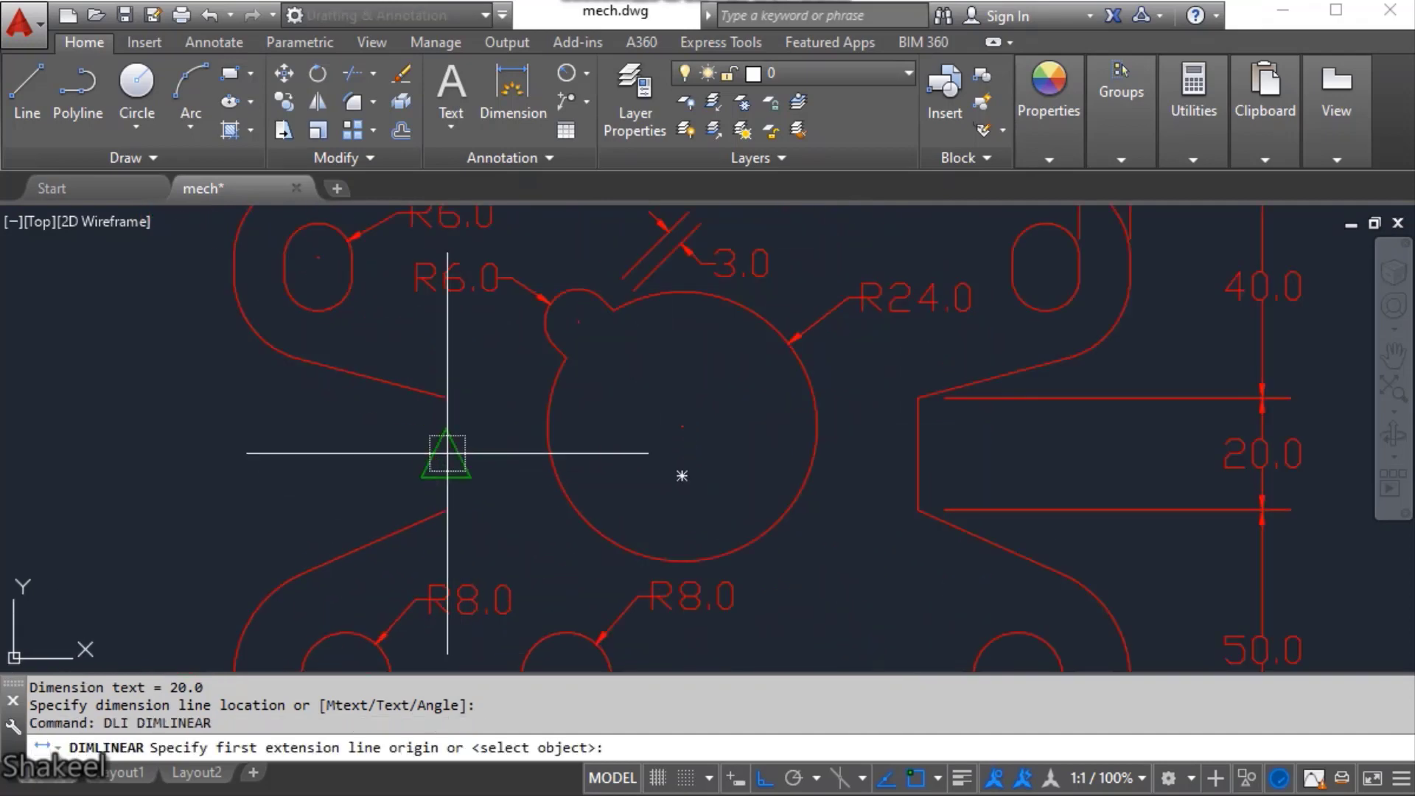
left_click(446, 454)
left_click(921, 452)
middle_click_drag(768, 572, 739, 361)
middle_click_drag(737, 612, 746, 403)
scroll(746, 531, "down", 3)
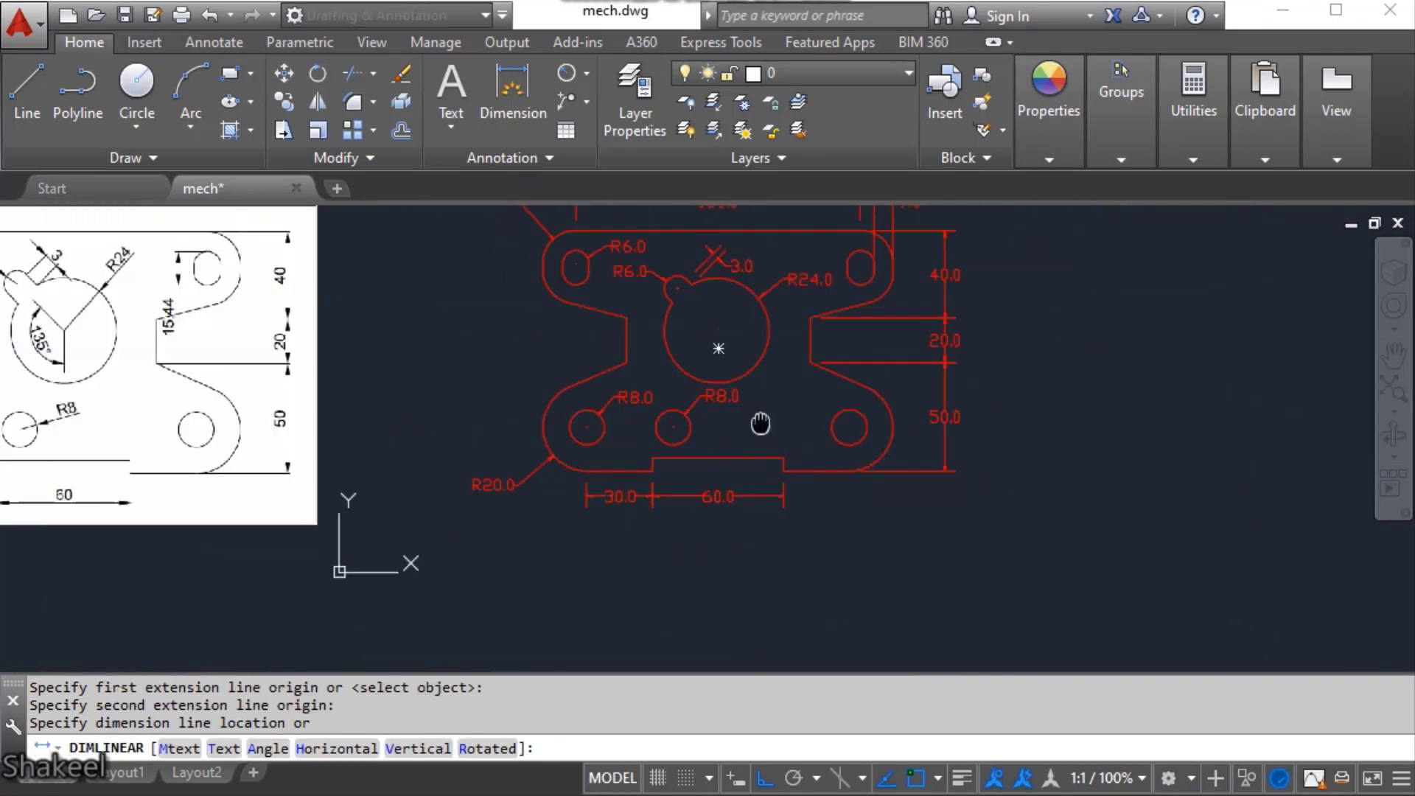
scroll(759, 421, "up", 3)
key("Escape")
key("Escape")
scroll(651, 357, "down", 4)
key("Escape")
key("Escape")
- Erase the reference drawing image beside the plate and zoom the view to the remaining drawing's extents
scroll(682, 442, "up", 2)
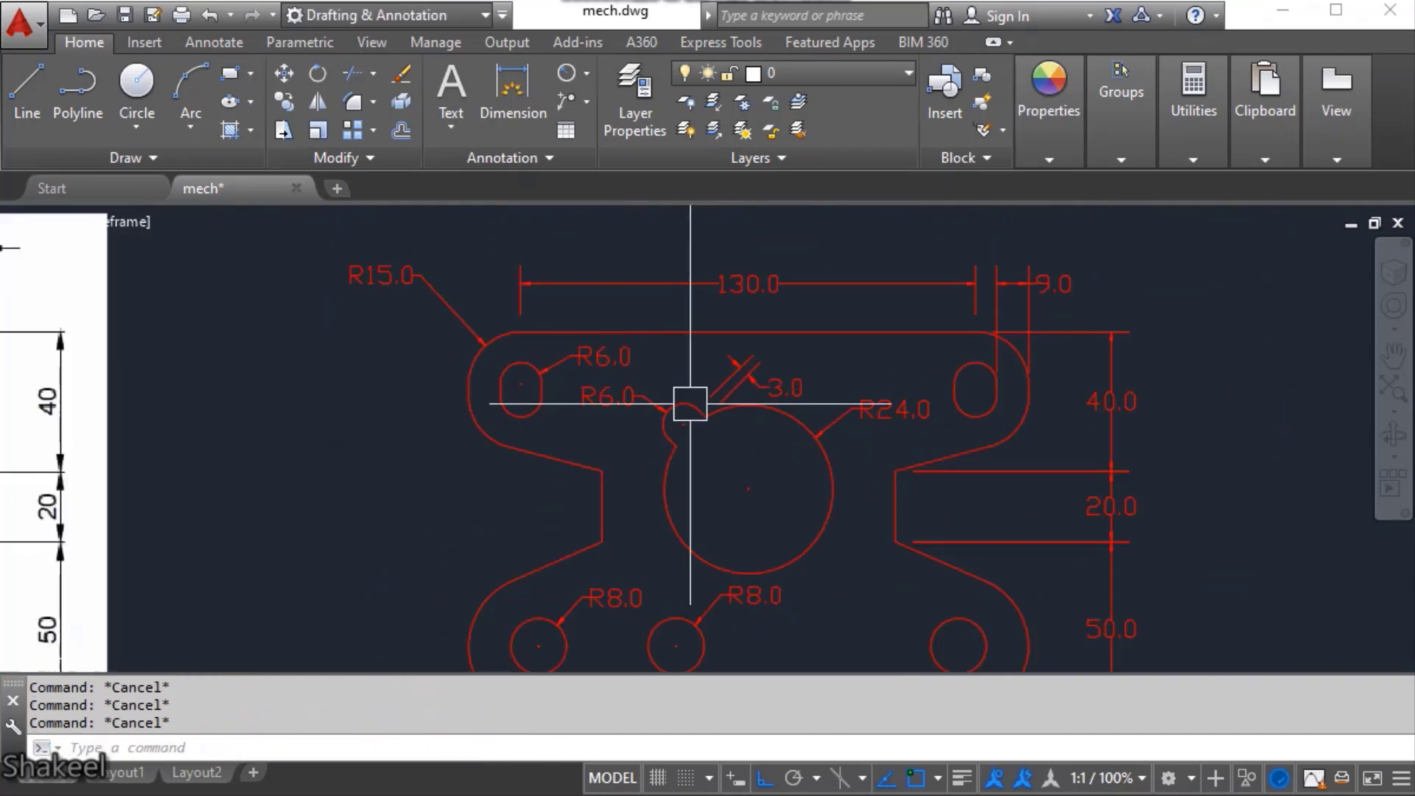
middle_click_drag(688, 401, 686, 439)
scroll(878, 493, "down", 4)
scroll(860, 457, "up", 2)
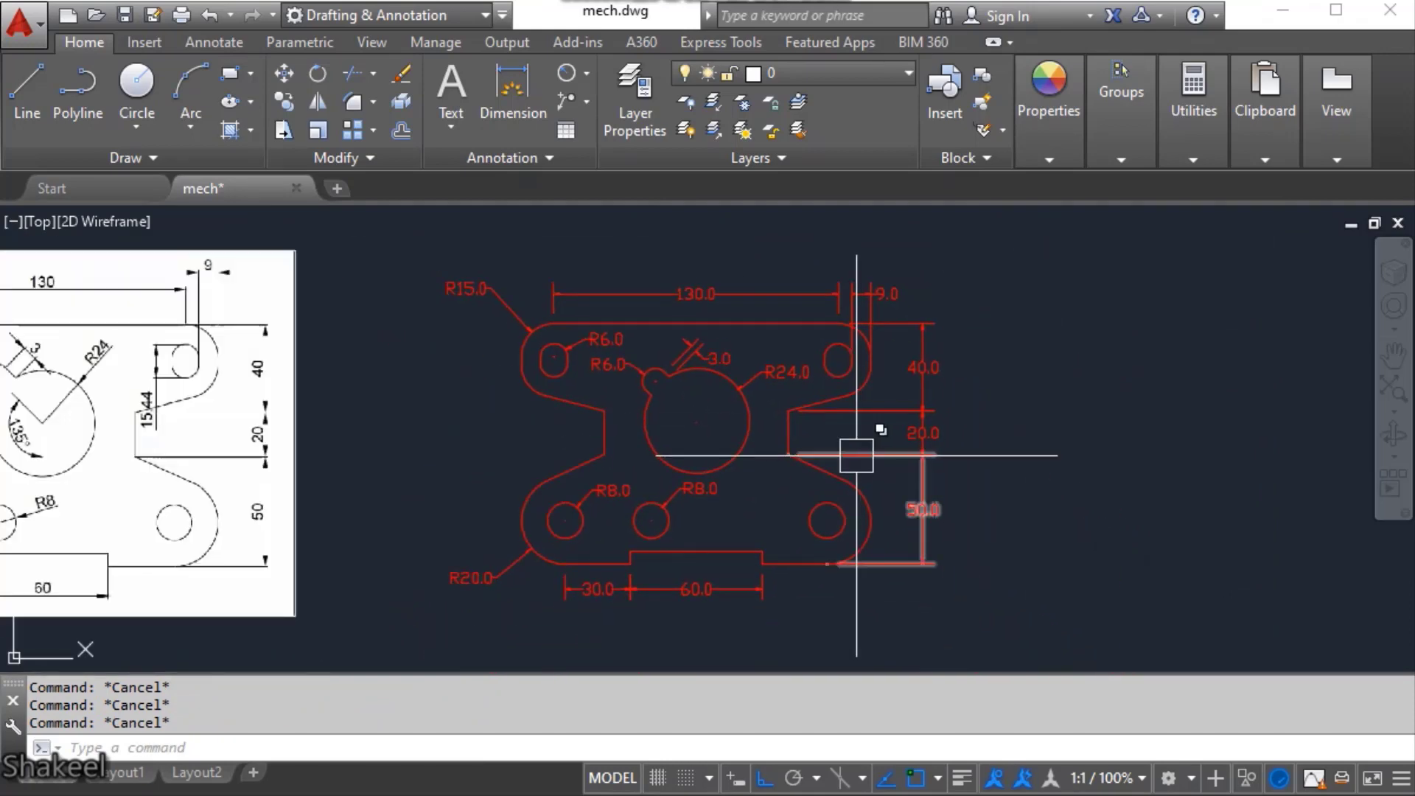
type("z e")
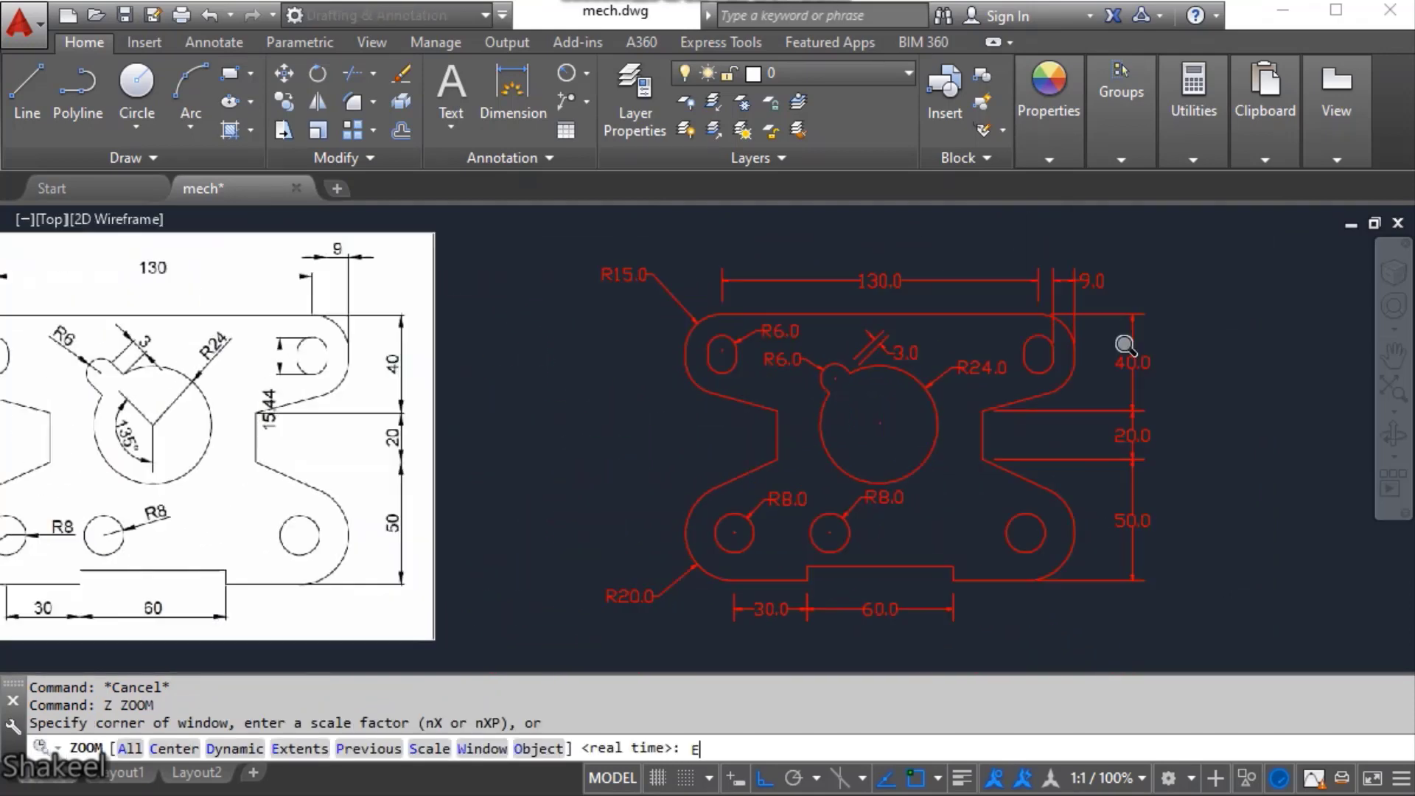
key("ctrl+s")
key("Escape")
key("Escape")
left_click(641, 405)
left_click(574, 448)
type("e z")
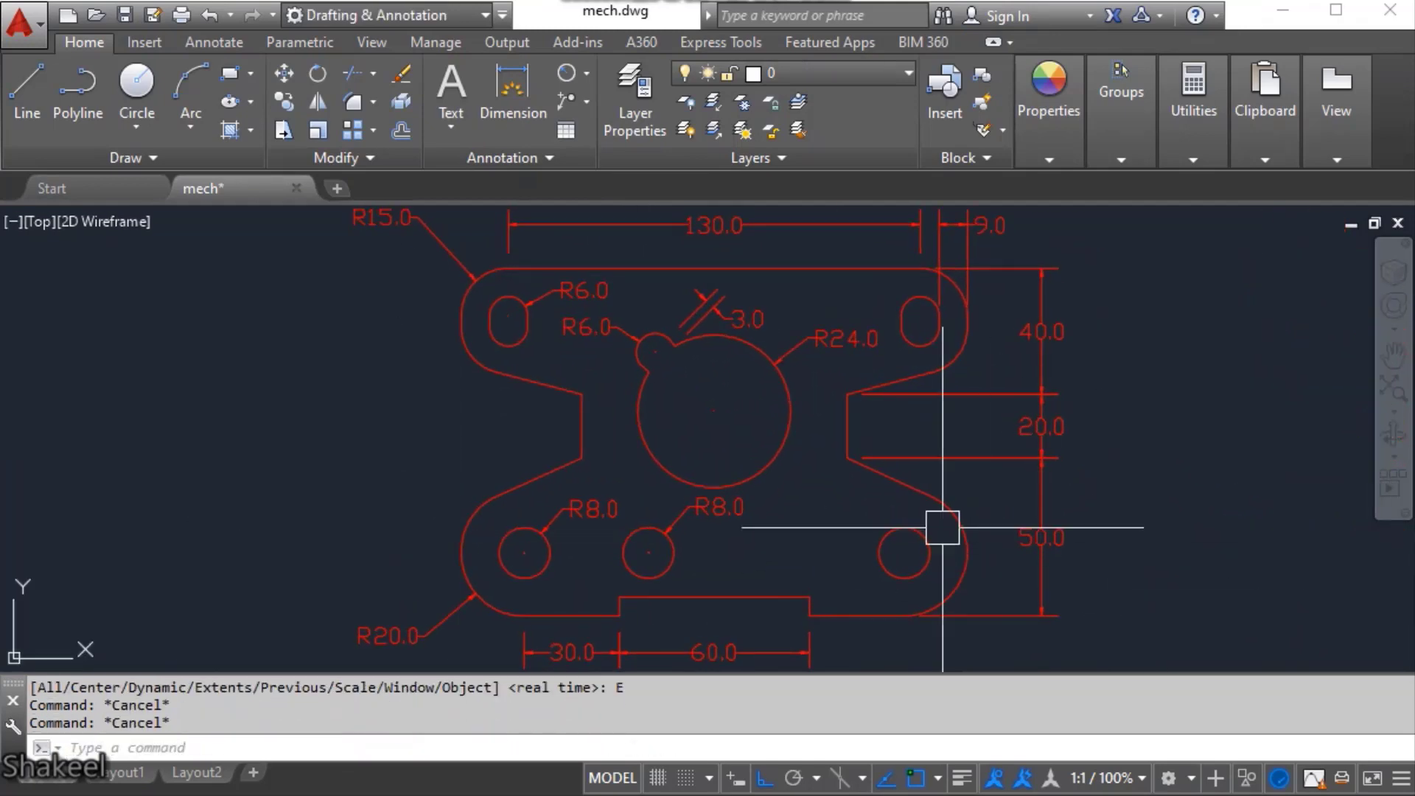
scroll(739, 462, "down", 5)
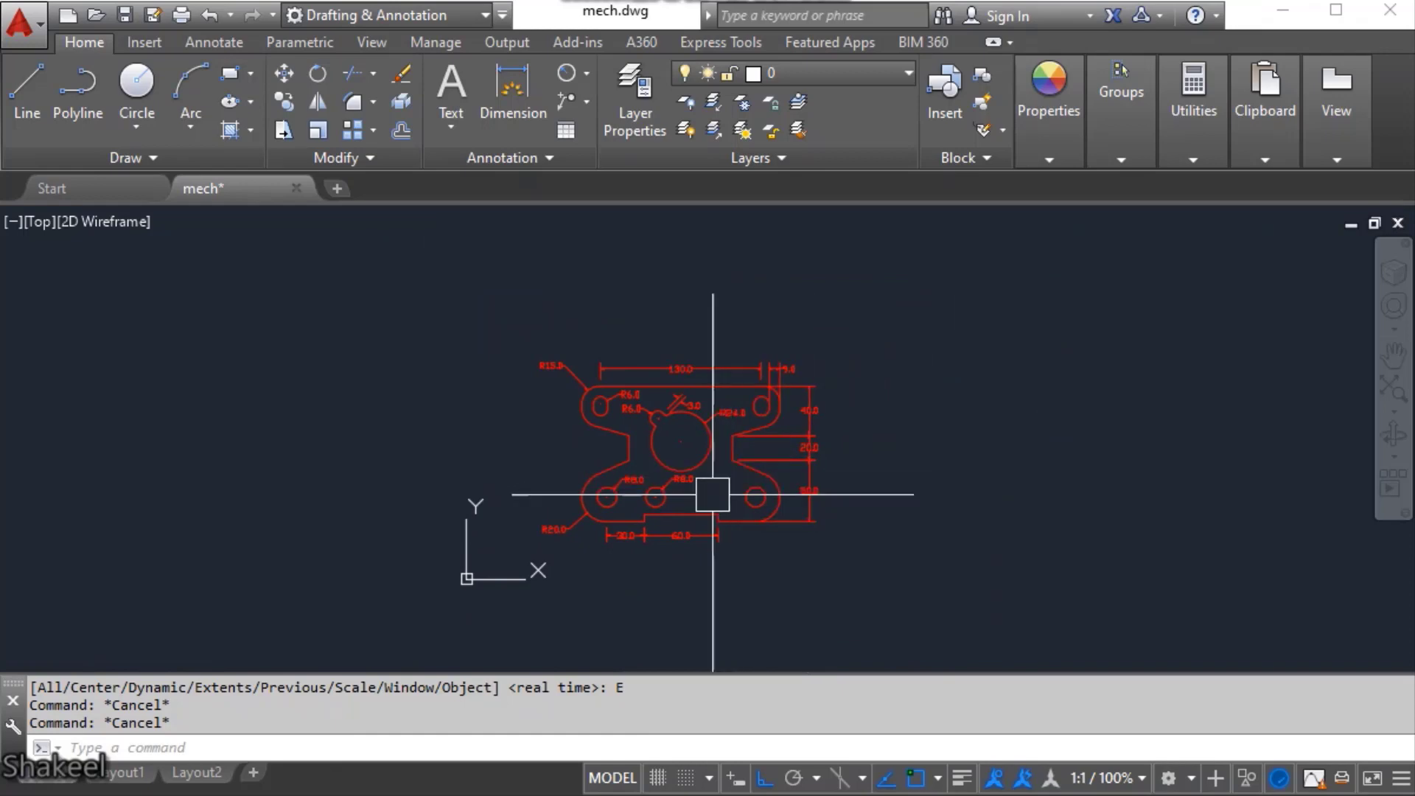
- Move the whole dimensioned plate, including all its dimensions, straight upward into free space
left_click(511, 285)
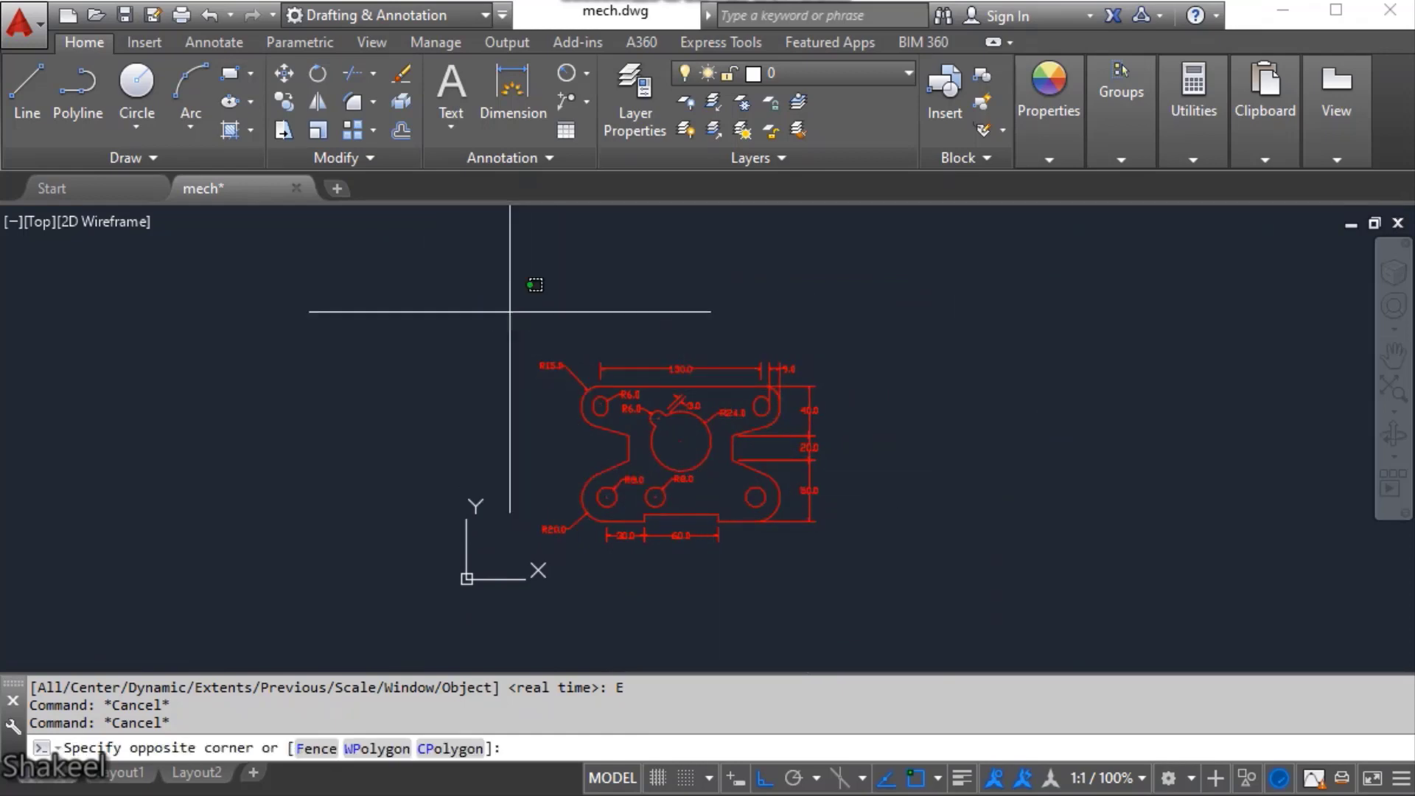
left_click(1011, 609)
type("M")
key("Return")
left_click(897, 584)
left_click(918, 441)
middle_click_drag(693, 380, 604, 497)
left_click(422, 297)
left_click(843, 569)
type("M")
key("Return")
key("Escape")
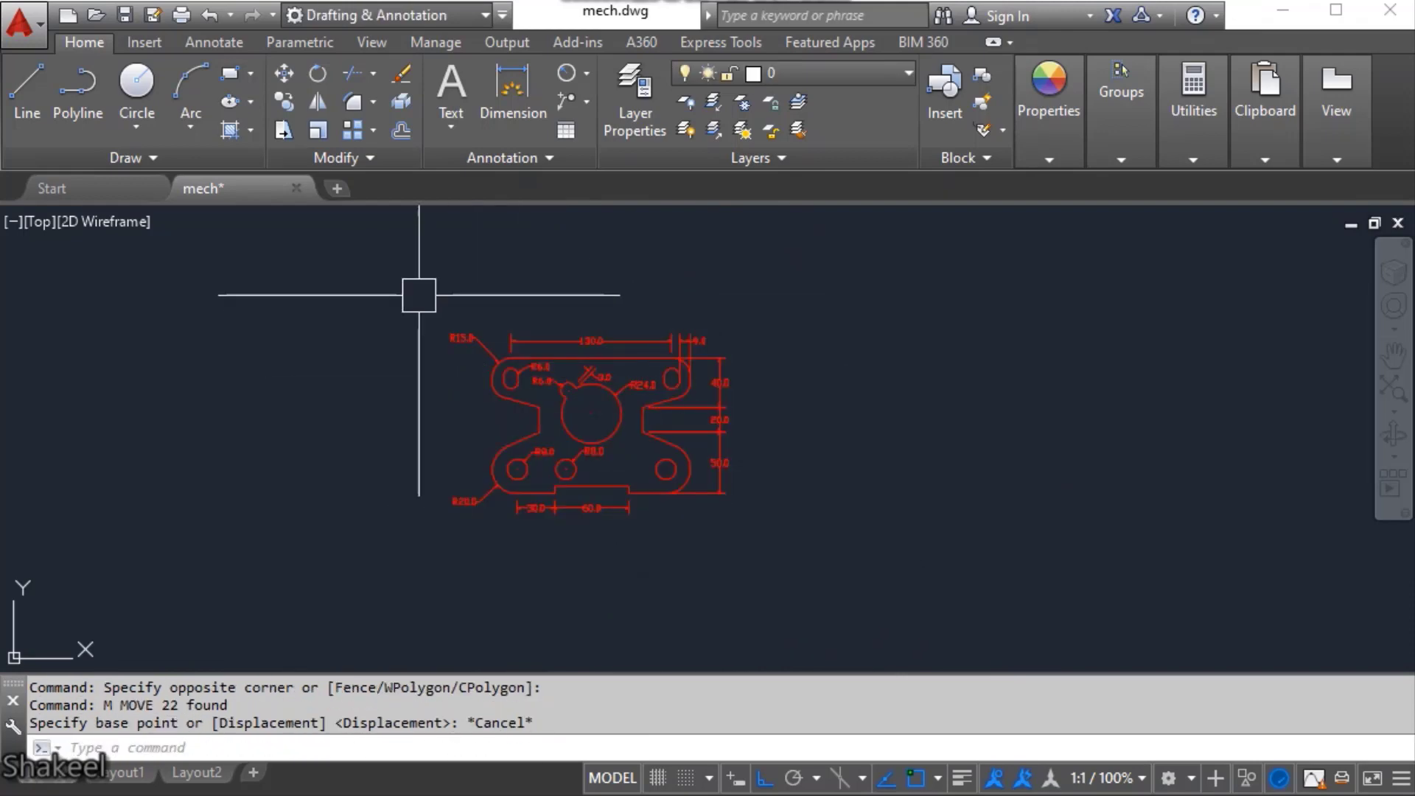
- Move the whole dimensioned plate with its dimensions horizontally to the right
left_click(417, 294)
left_click(869, 577)
type("M")
key("Return")
left_click(770, 580)
left_click(943, 578)
key("Escape")
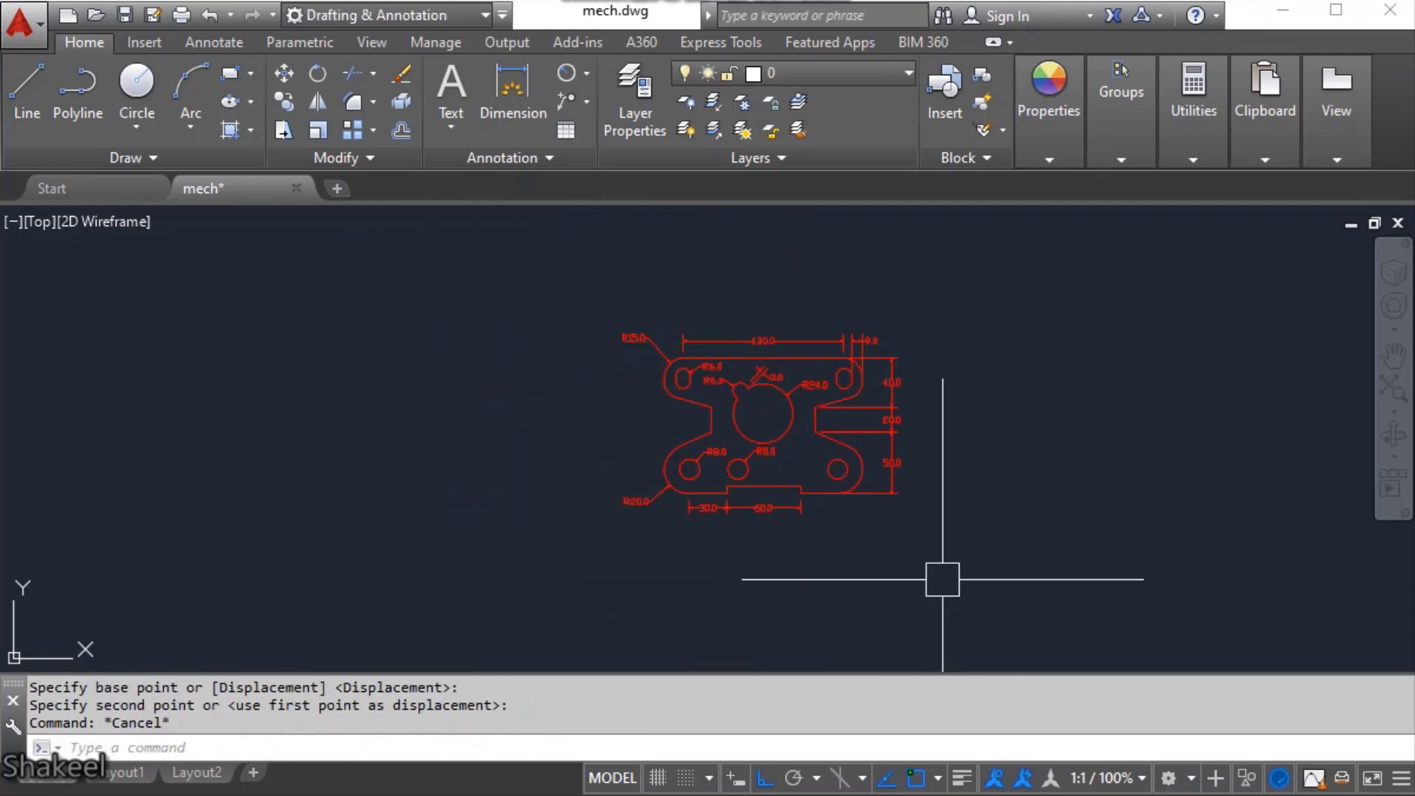
- Draw a sheet border rectangle 297 long and 210 wide, starting above and left of the plate
type("REC")
key("Return")
left_click(454, 267)
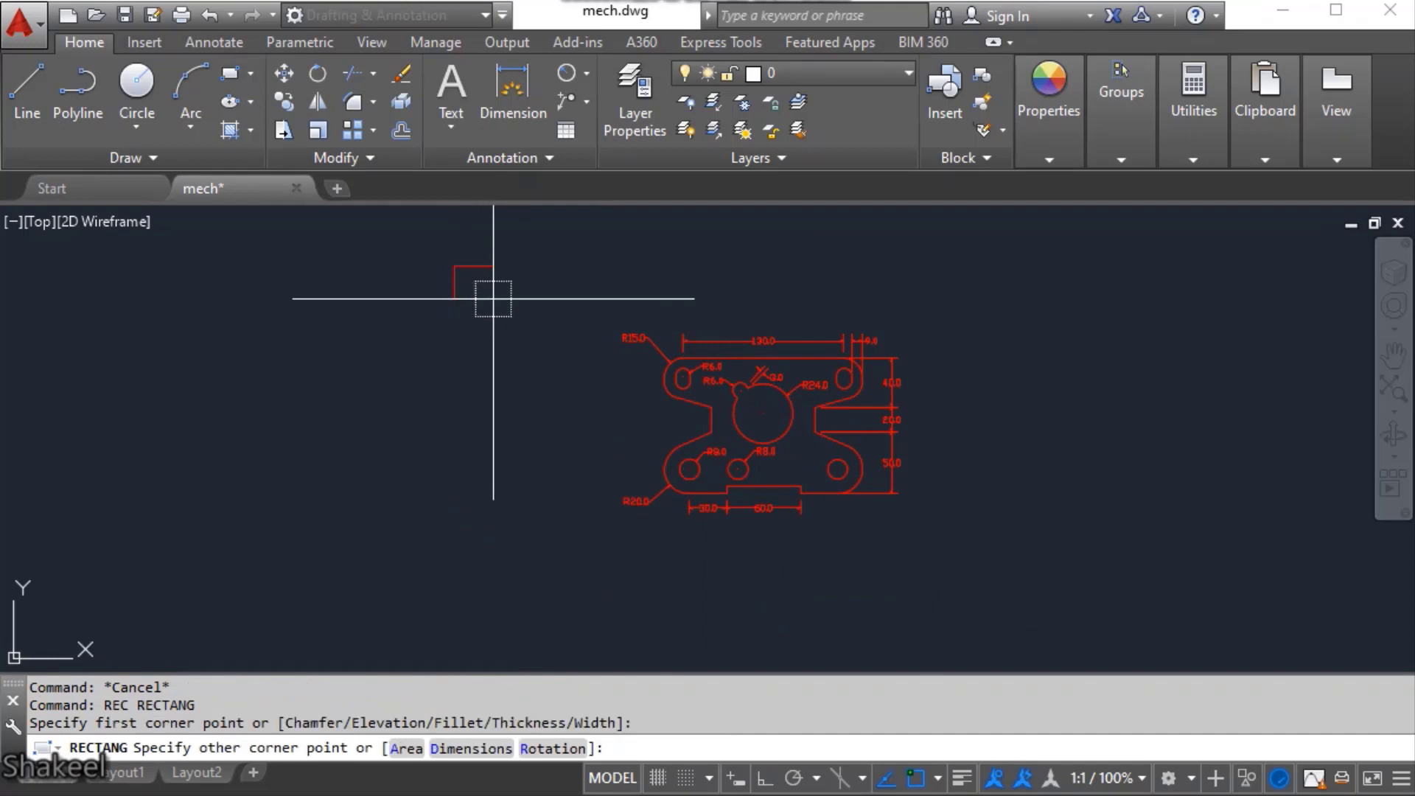
type("D")
key("Return")
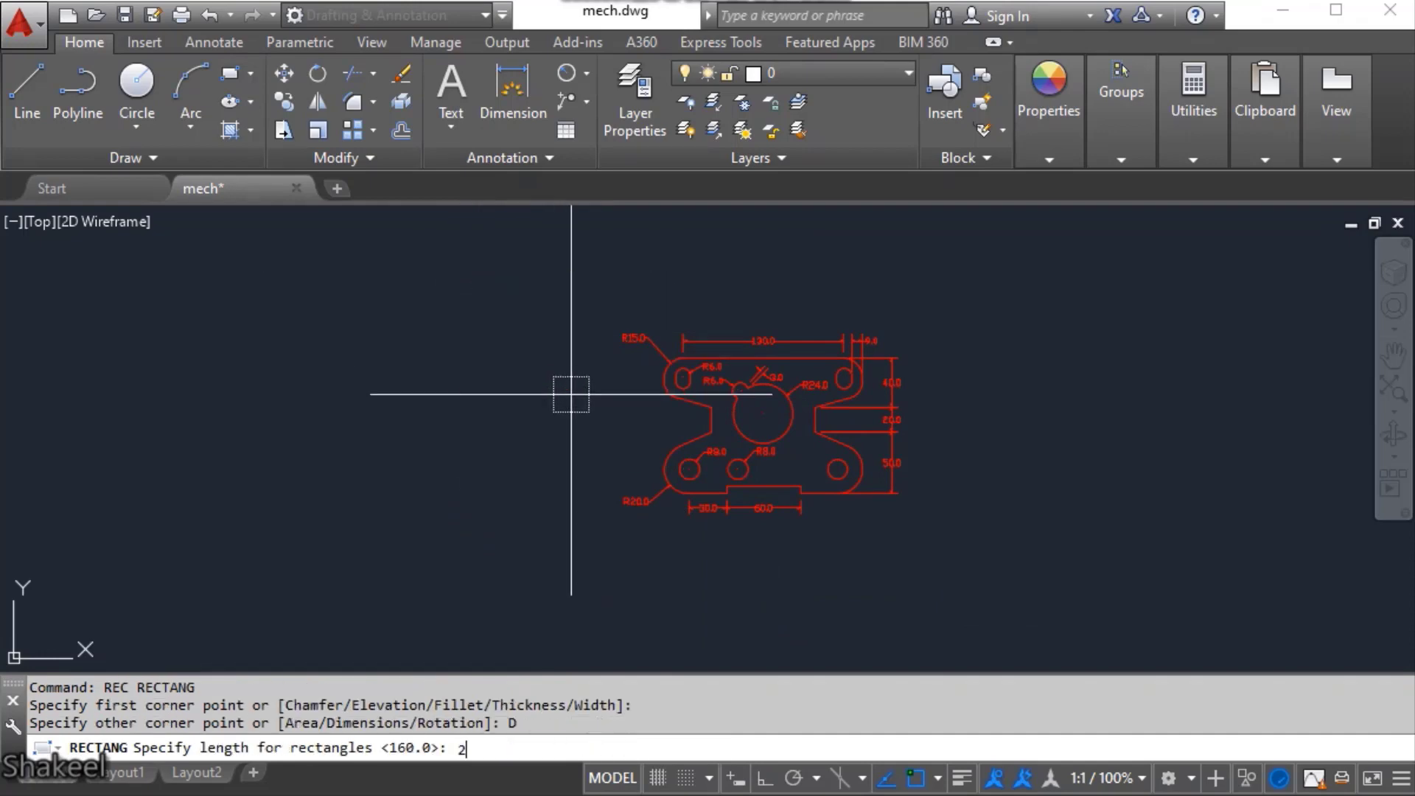
type("297")
key("Return")
type("210")
key("Return")
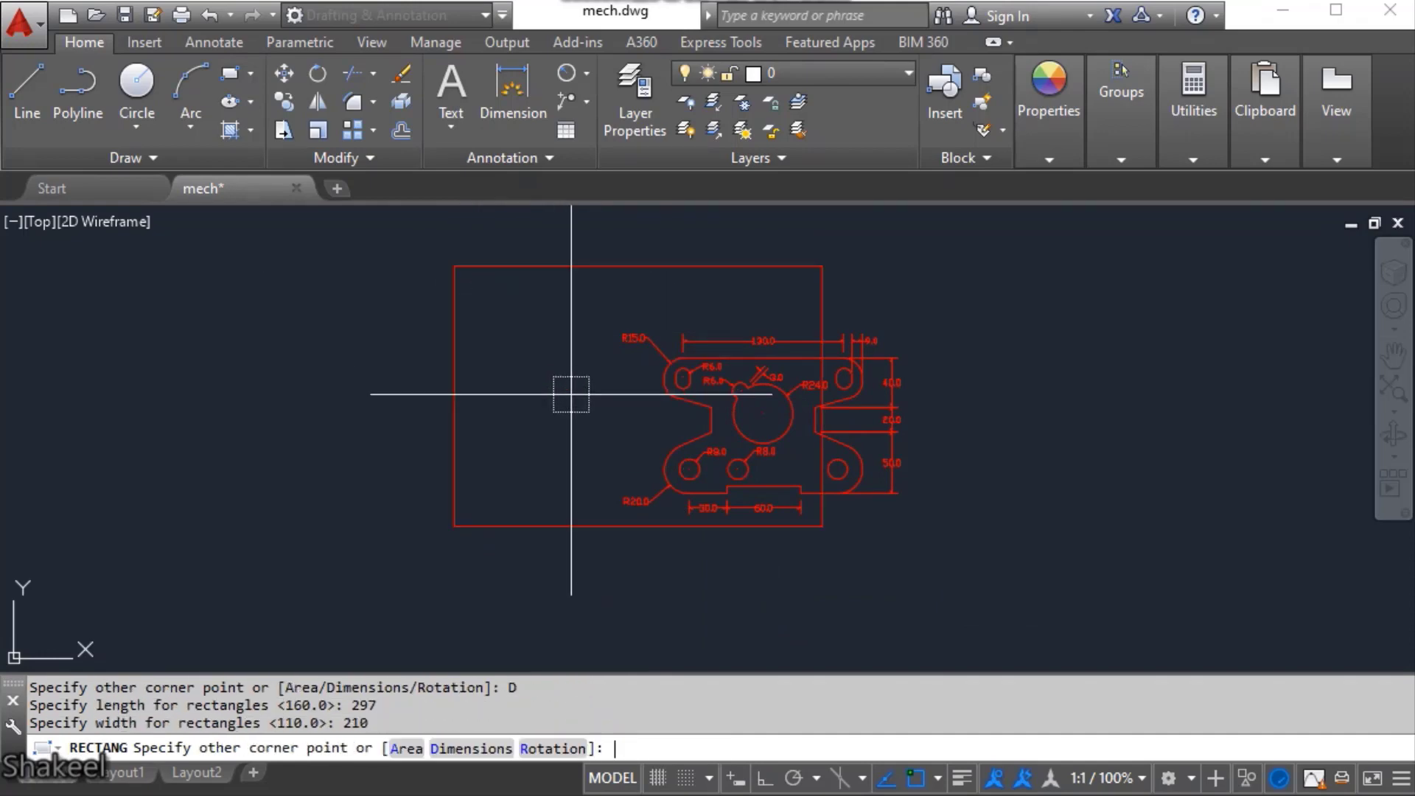
left_click(571, 394)
key("space")
key("Escape")
- Move the 297 by 210 border rectangle to the right so it encloses the dimensioned plate
left_click(543, 424)
left_click(478, 448)
left_click(485, 441)
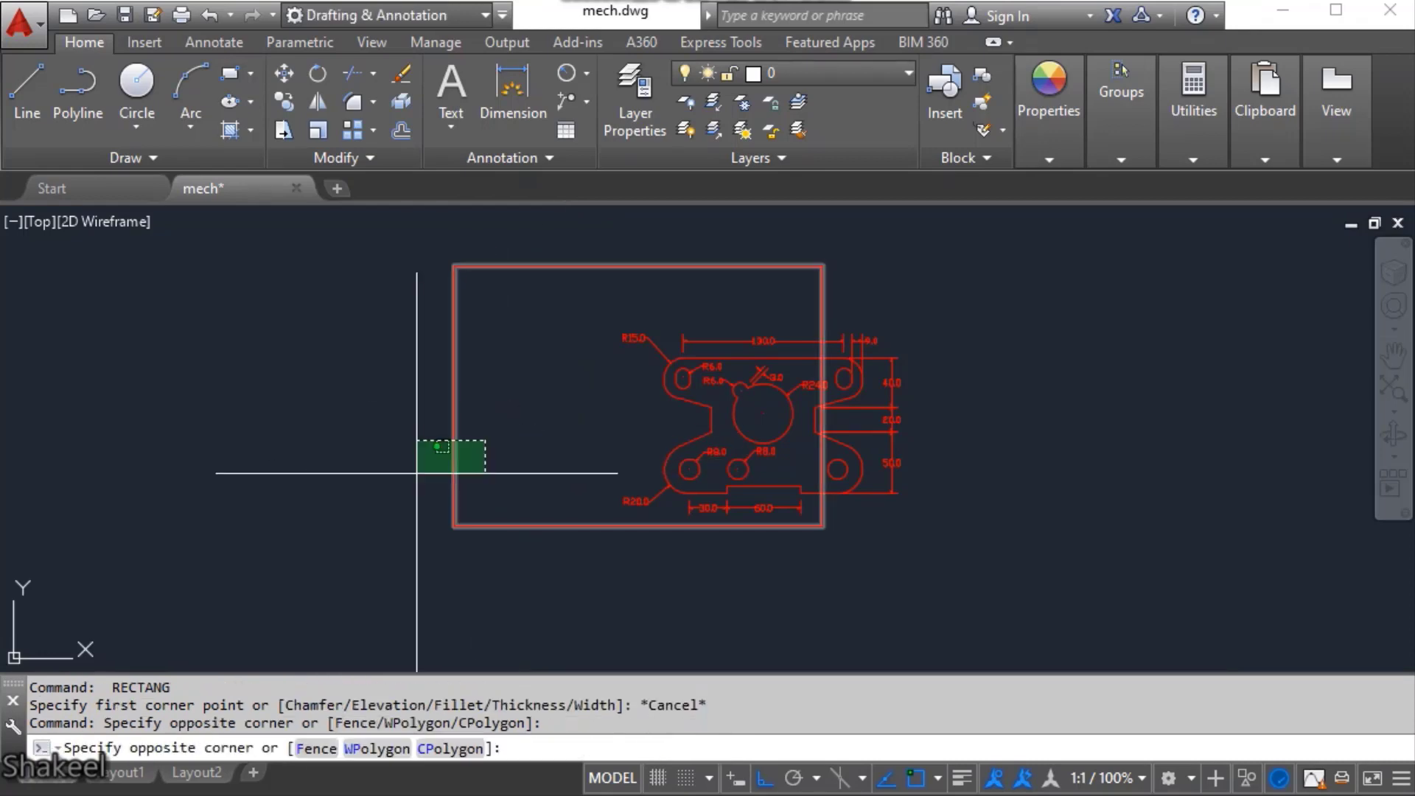
left_click(418, 475)
type("M")
left_click(635, 624)
left_click(750, 608)
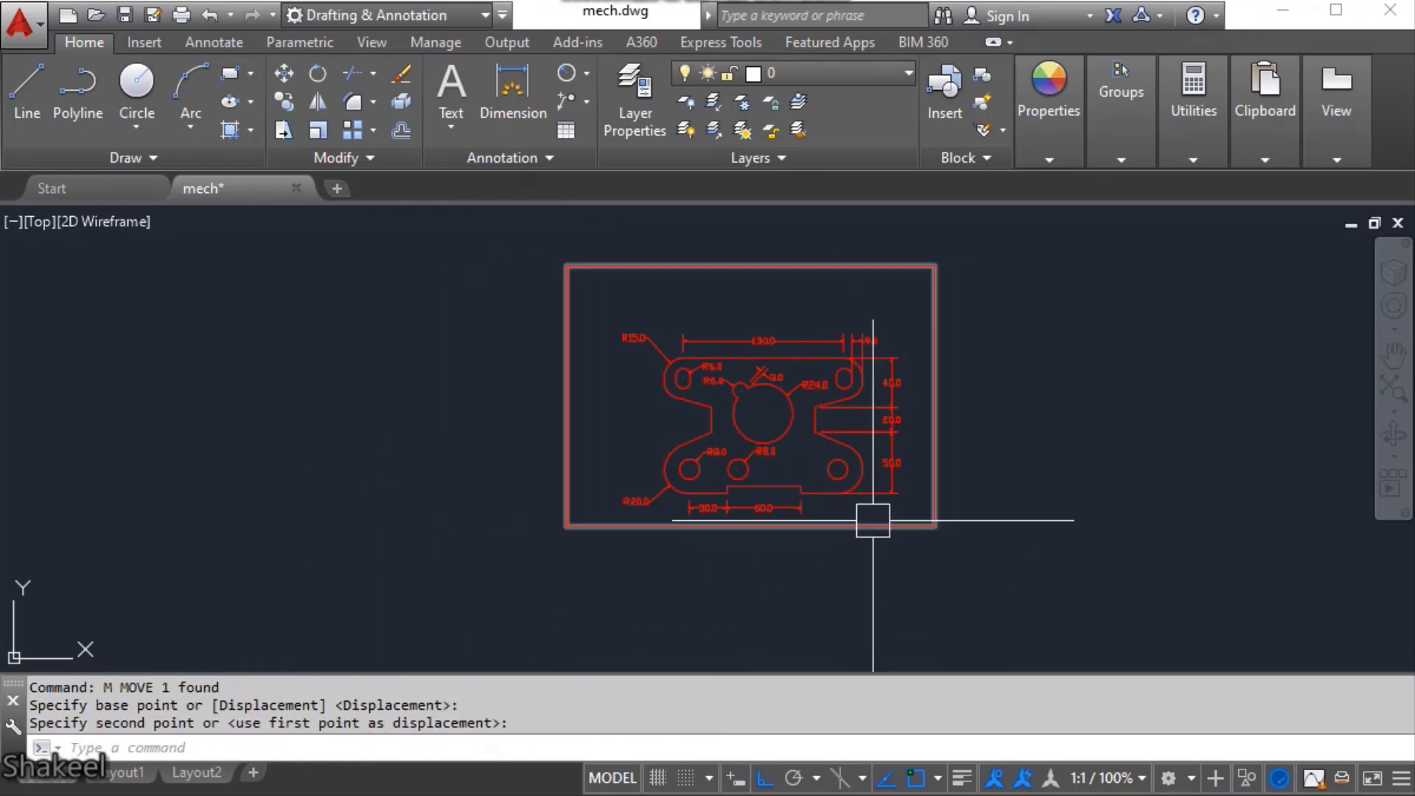
- Move the border rectangle down to leave more space below the plate's bottom dimensions
key("Escape")
left_click(919, 539)
scroll(923, 538, "up", 2)
type("m")
key("space")
left_click(991, 493)
left_click(988, 523)
scroll(923, 551, "down", 4)
key("Escape")
key("Escape")
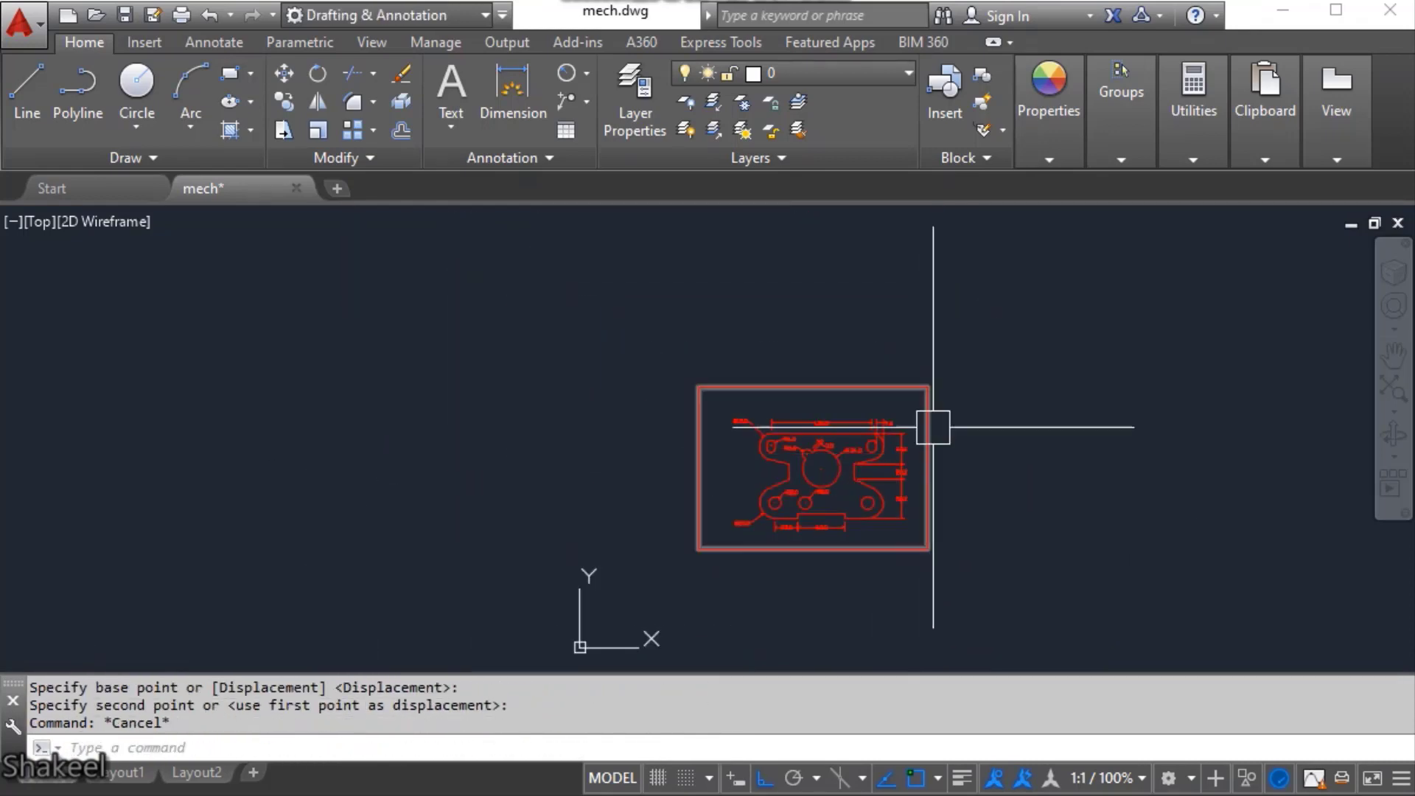
- Move the border rectangle slightly right to even out the side margins around the dimensioned plate
left_click(930, 423)
scroll(951, 417, "up", 4)
type("m")
key("space")
left_click(968, 551)
left_click(991, 552)
key("space")
scroll(986, 560, "down", 4)
key("Escape")
middle_click_drag(987, 560, 837, 449)
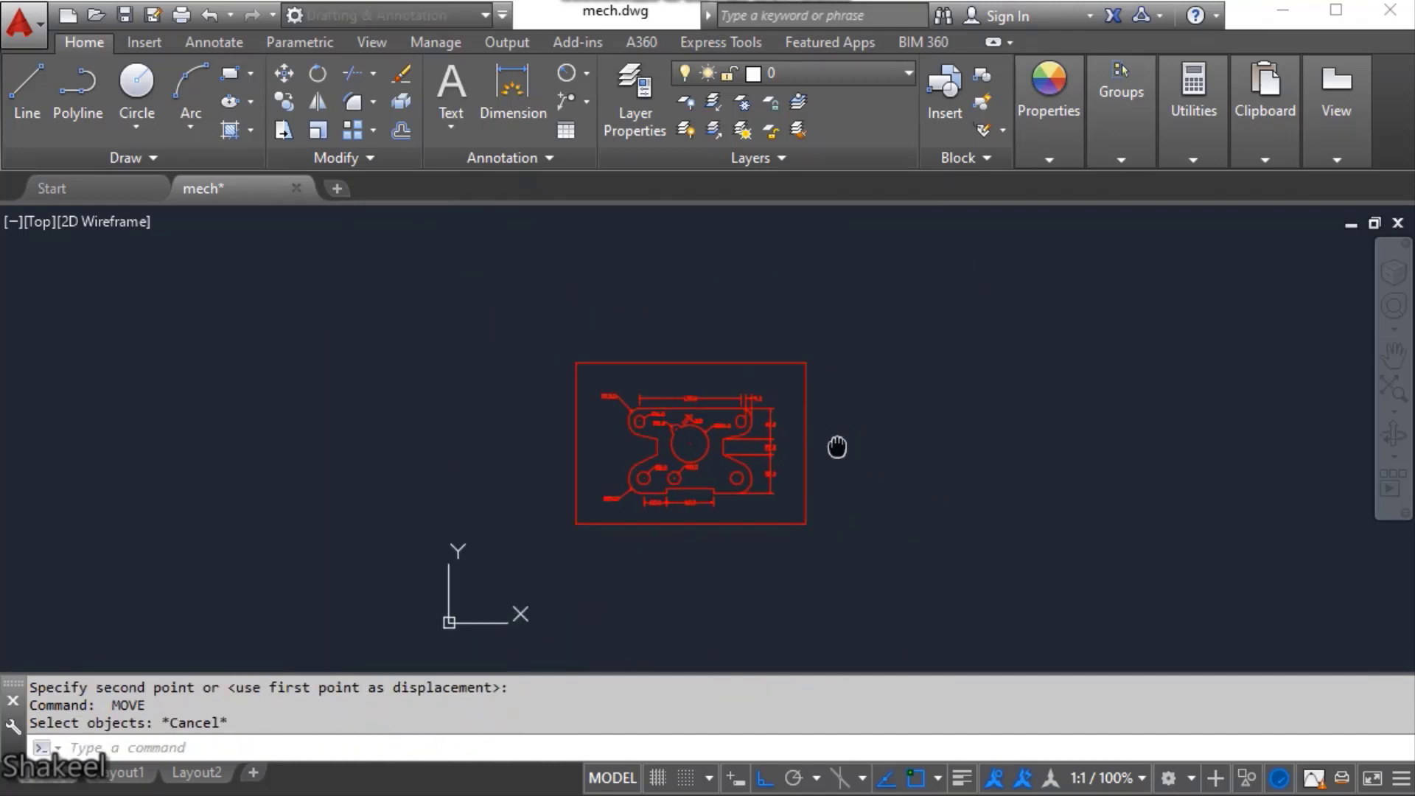
- Nudge the border rectangle slightly down and to the right around the plate
scroll(818, 442, "up", 4)
key("Escape")
key("Escape")
left_click(783, 306)
type("m")
key("space")
middle_click_drag(594, 317, 688, 361)
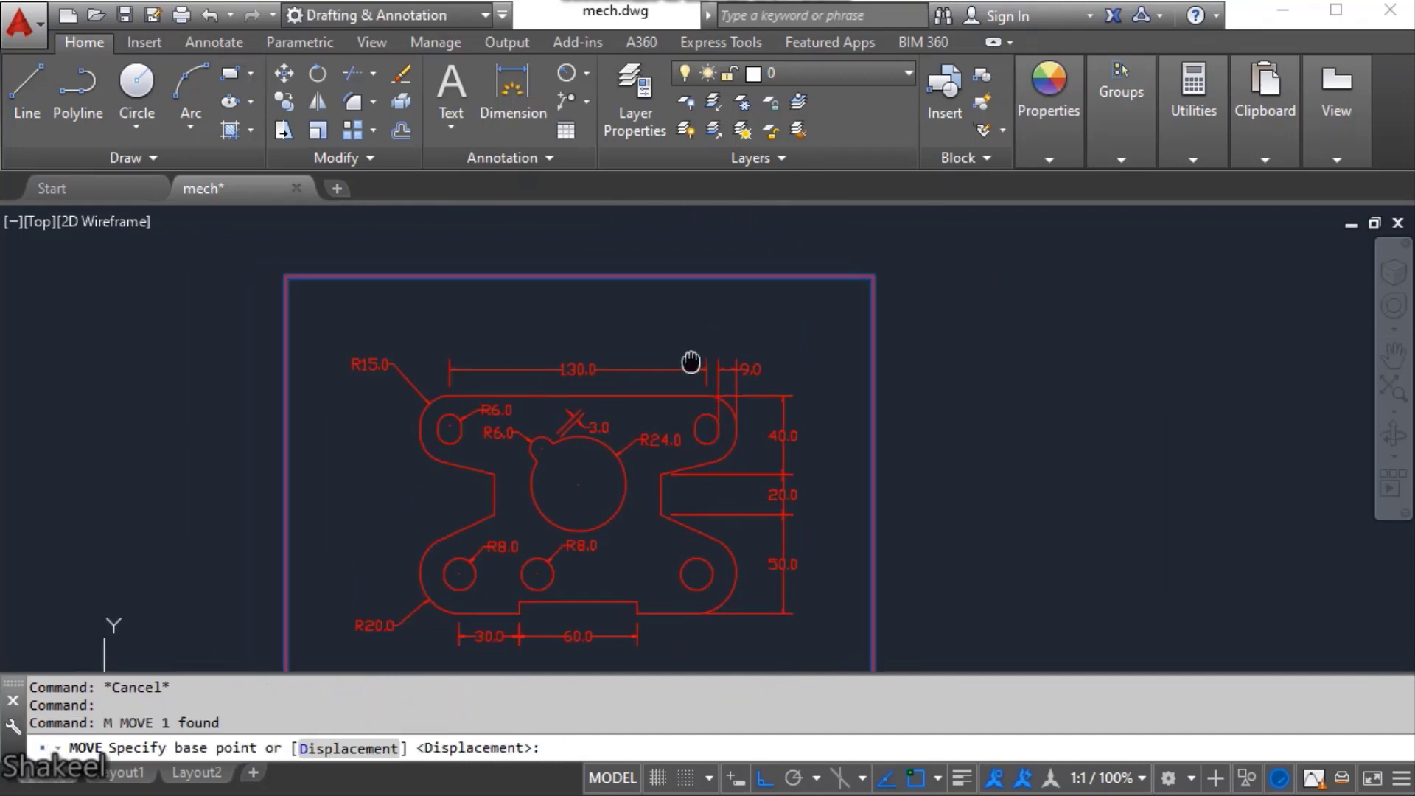
left_click(988, 356)
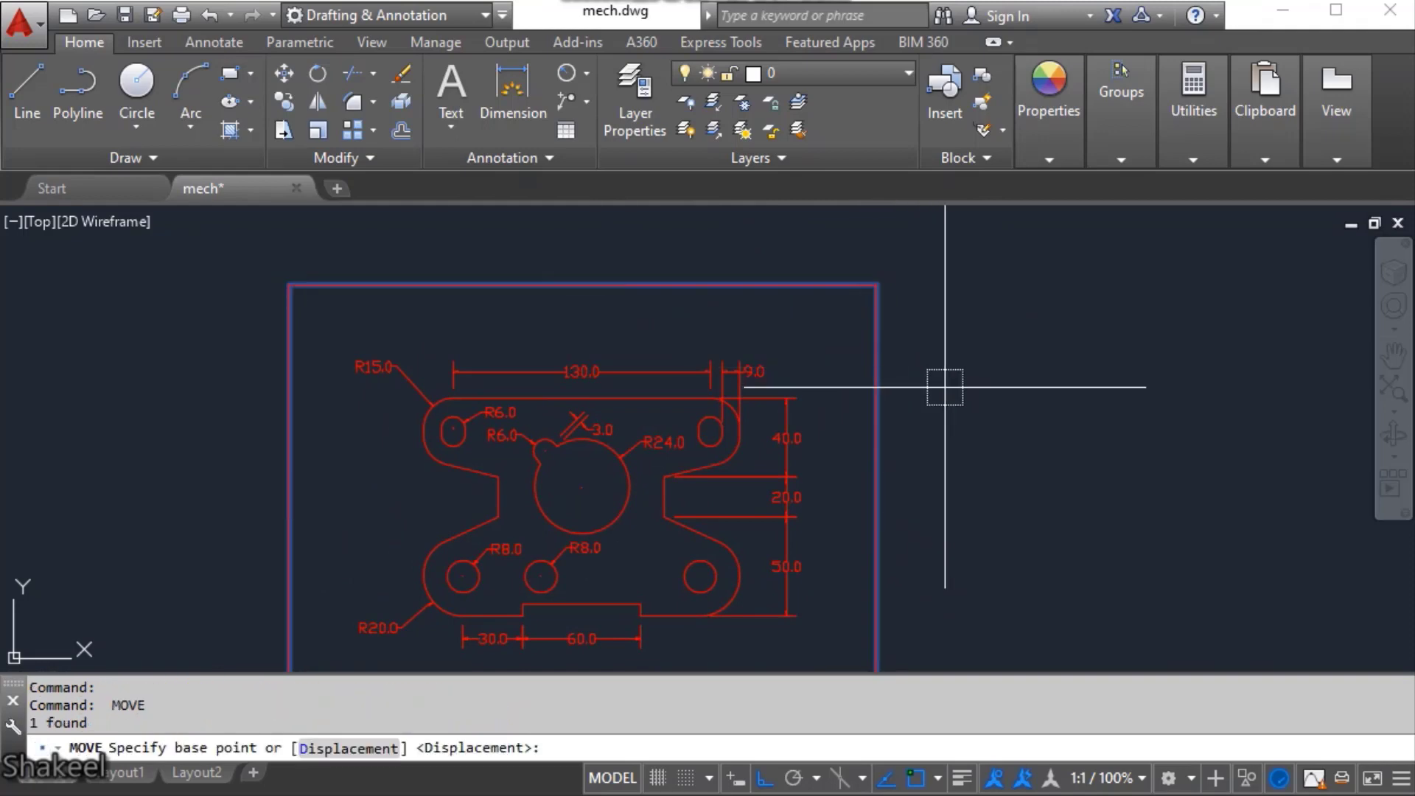
scroll(954, 386, "down", 4)
key("Escape")
scroll(982, 489, "up", 2)
- Shift the border rectangle slightly back to the left
left_click(818, 493)
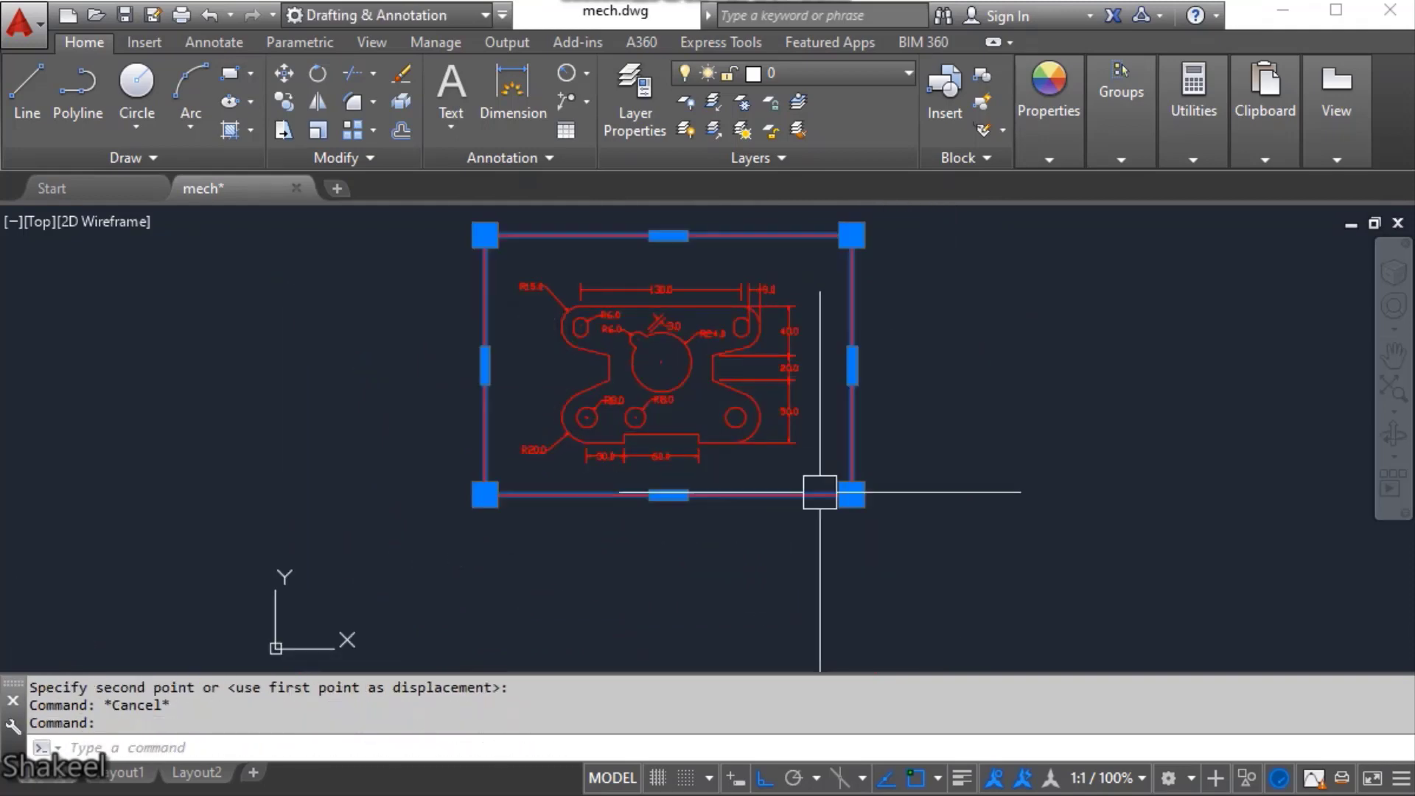
scroll(798, 495, "up", 2)
type("m")
key("space")
left_click(752, 566)
key("Escape")
scroll(816, 516, "down", 2)
- Lower the border rectangle so the margins above and below the plate outline are nearly equal
type("m")
key("space")
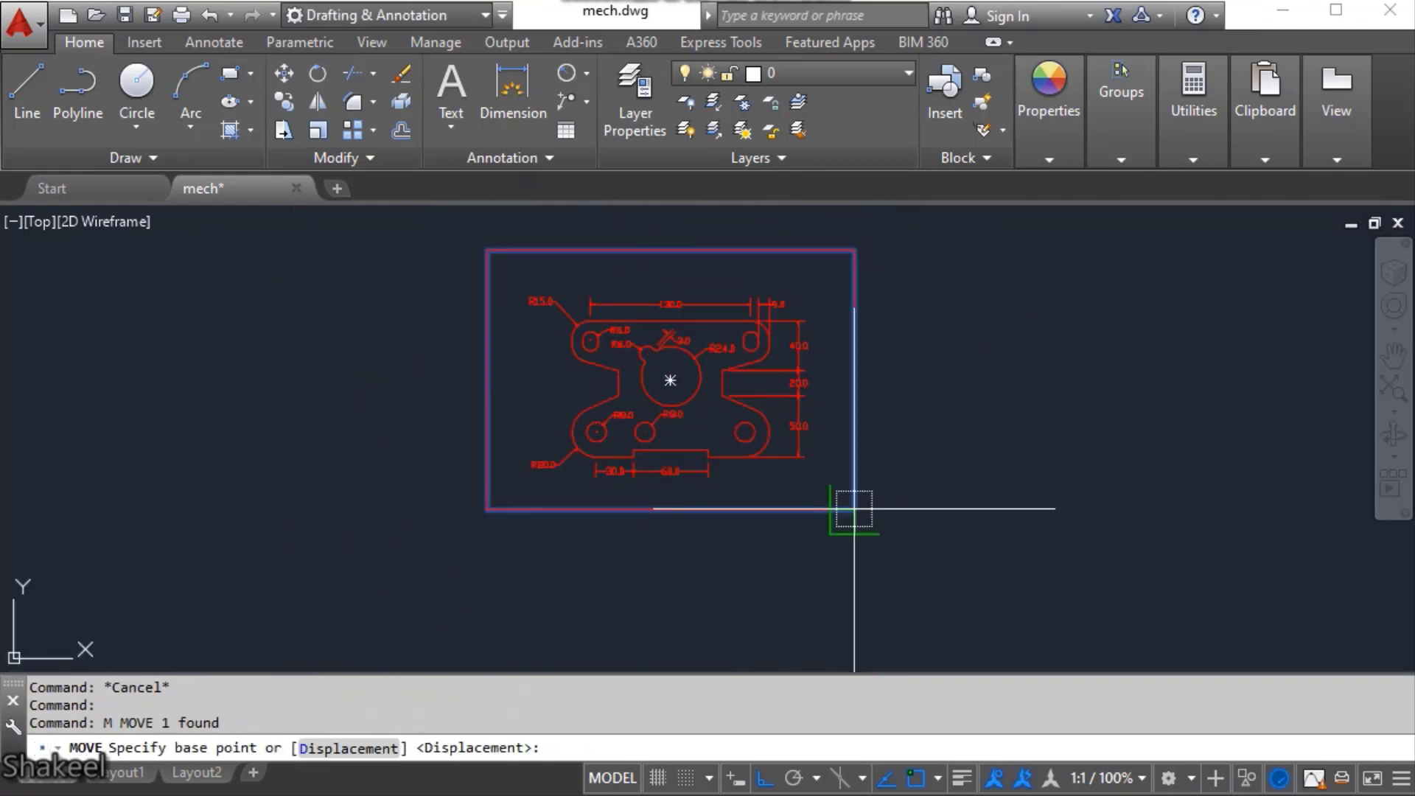
scroll(880, 436, "up", 2)
left_click(949, 405)
left_click(952, 424)
key("space")
key("Escape")
key("Escape")
- Move the border rectangle a little further down and then slightly right for its final position around the plate
left_click(848, 456)
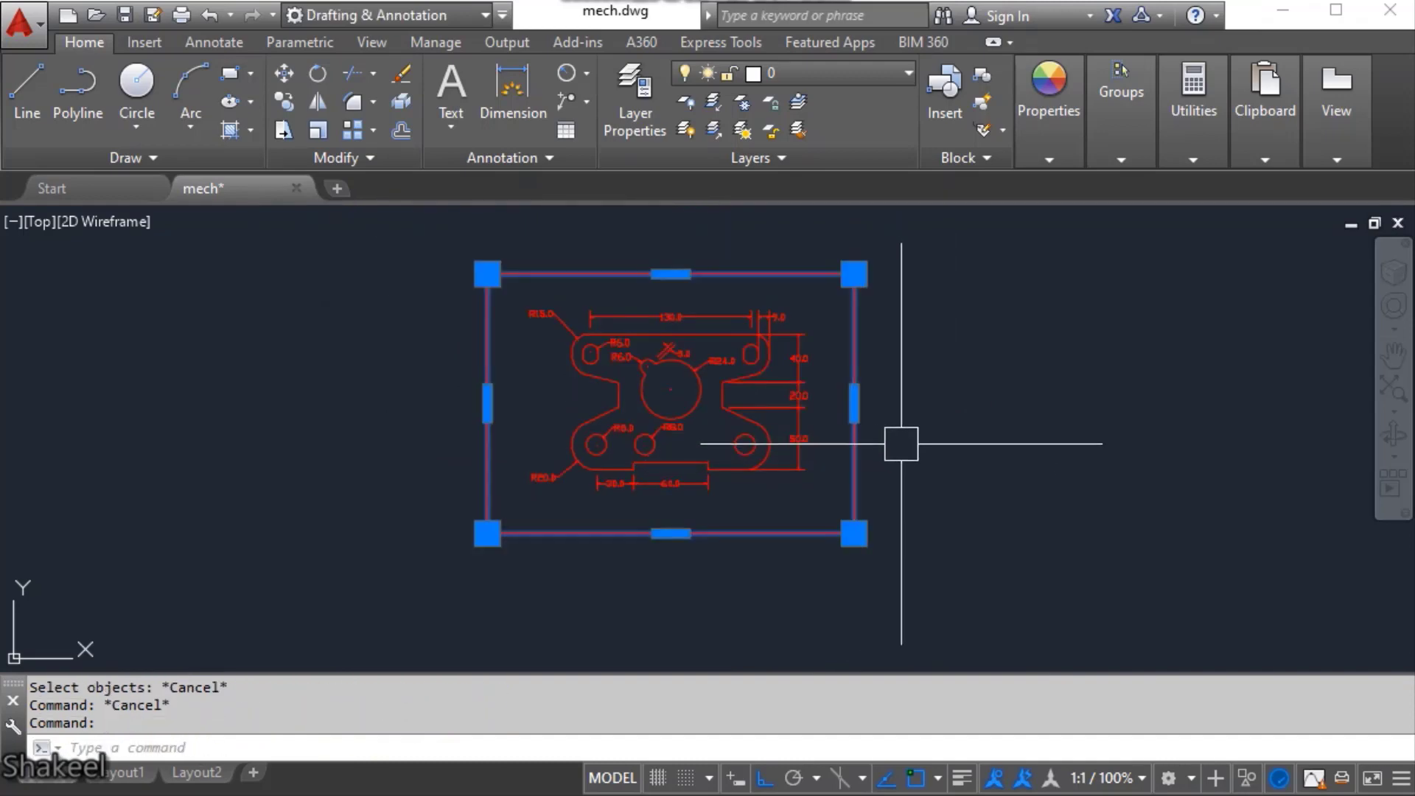
type("m")
key("space")
left_click(925, 441)
left_click(926, 449)
key("Escape")
left_click(856, 484)
type("m")
left_click(912, 496)
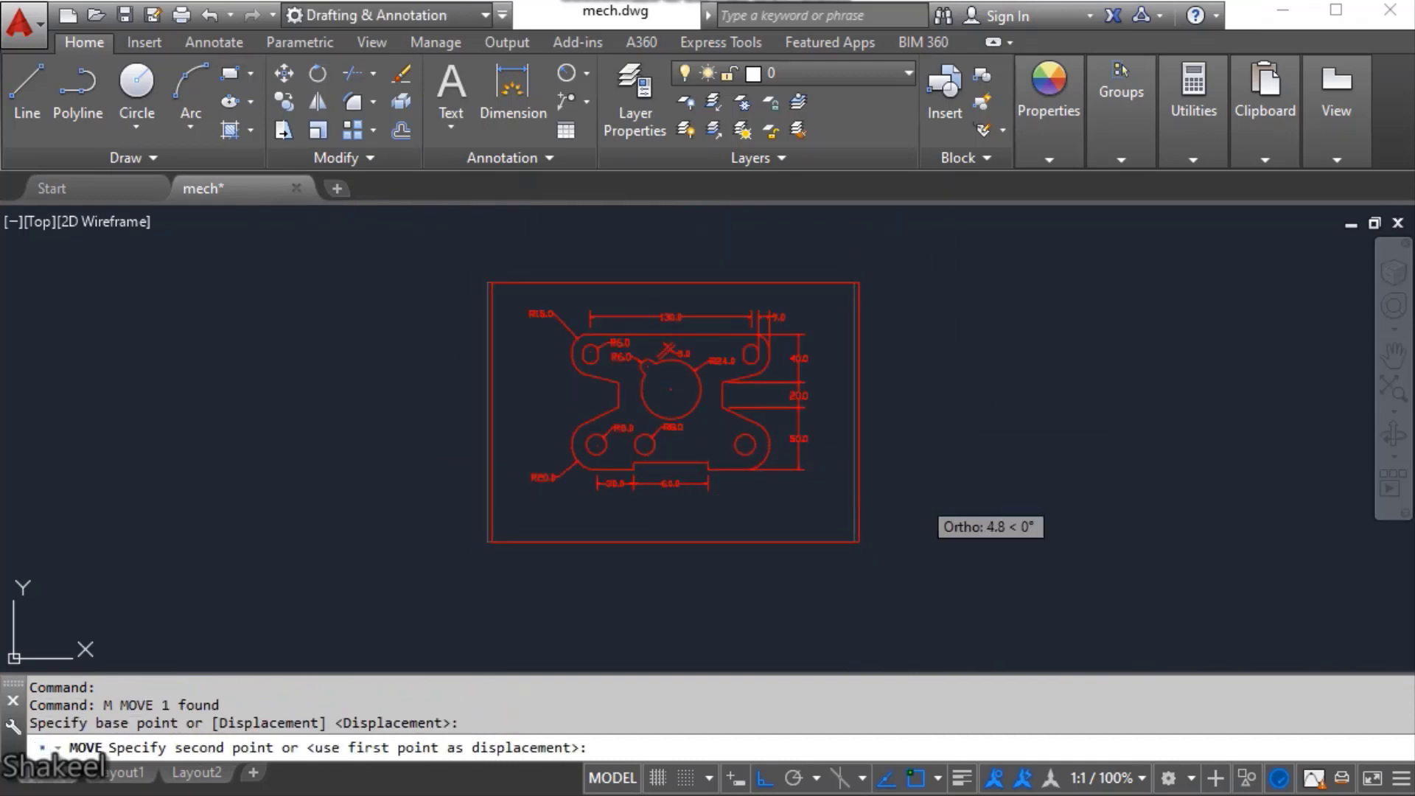
left_click(917, 496)
key("Escape")
key("Escape")
- Draw a horizontal construction line along the border rectangle's bottom edge
left_click(822, 538)
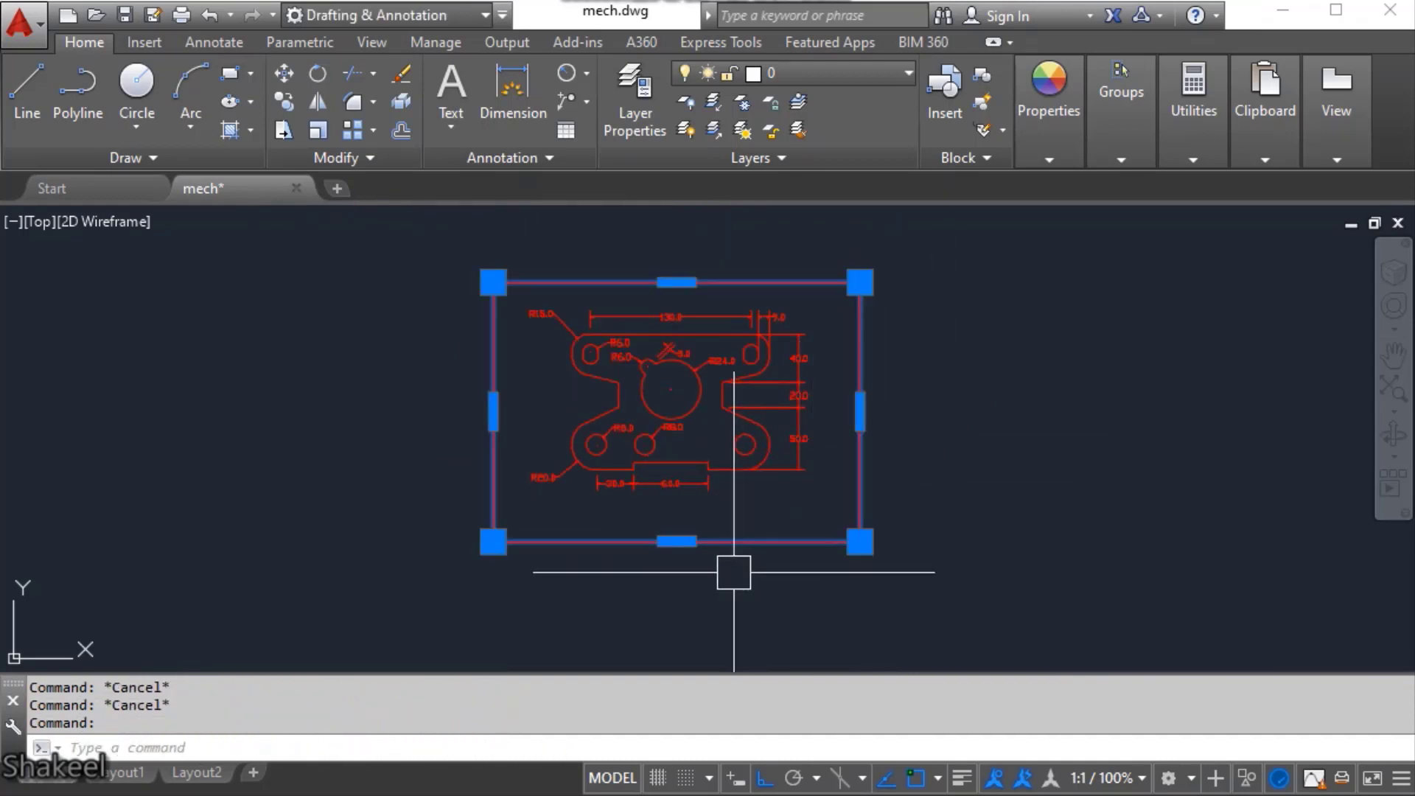
key("Escape")
type("XL")
key("space")
left_click(703, 543)
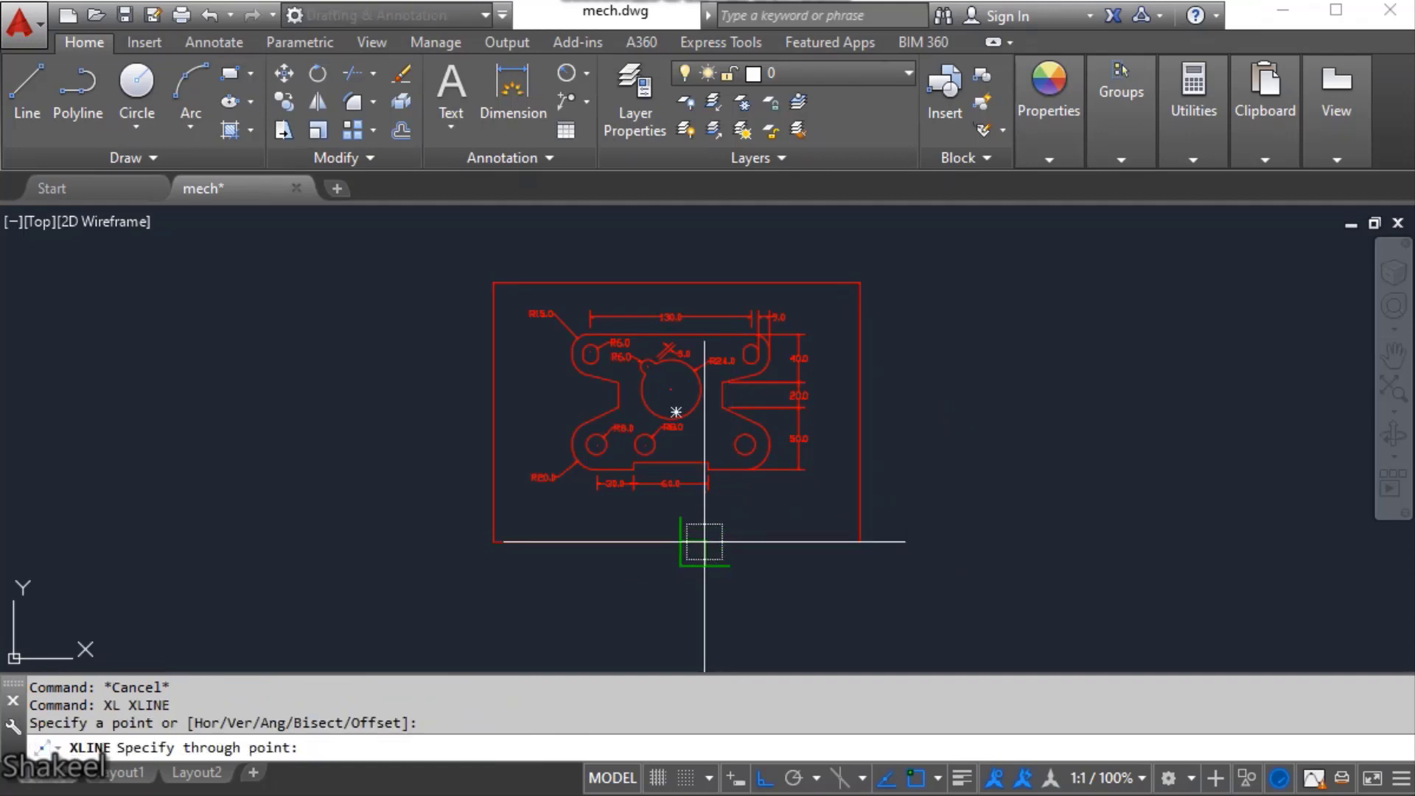
left_click(985, 558)
key("space")
key("Escape")
type("o")
key("space")
scroll(845, 544, "up", 2)
left_click(849, 541)
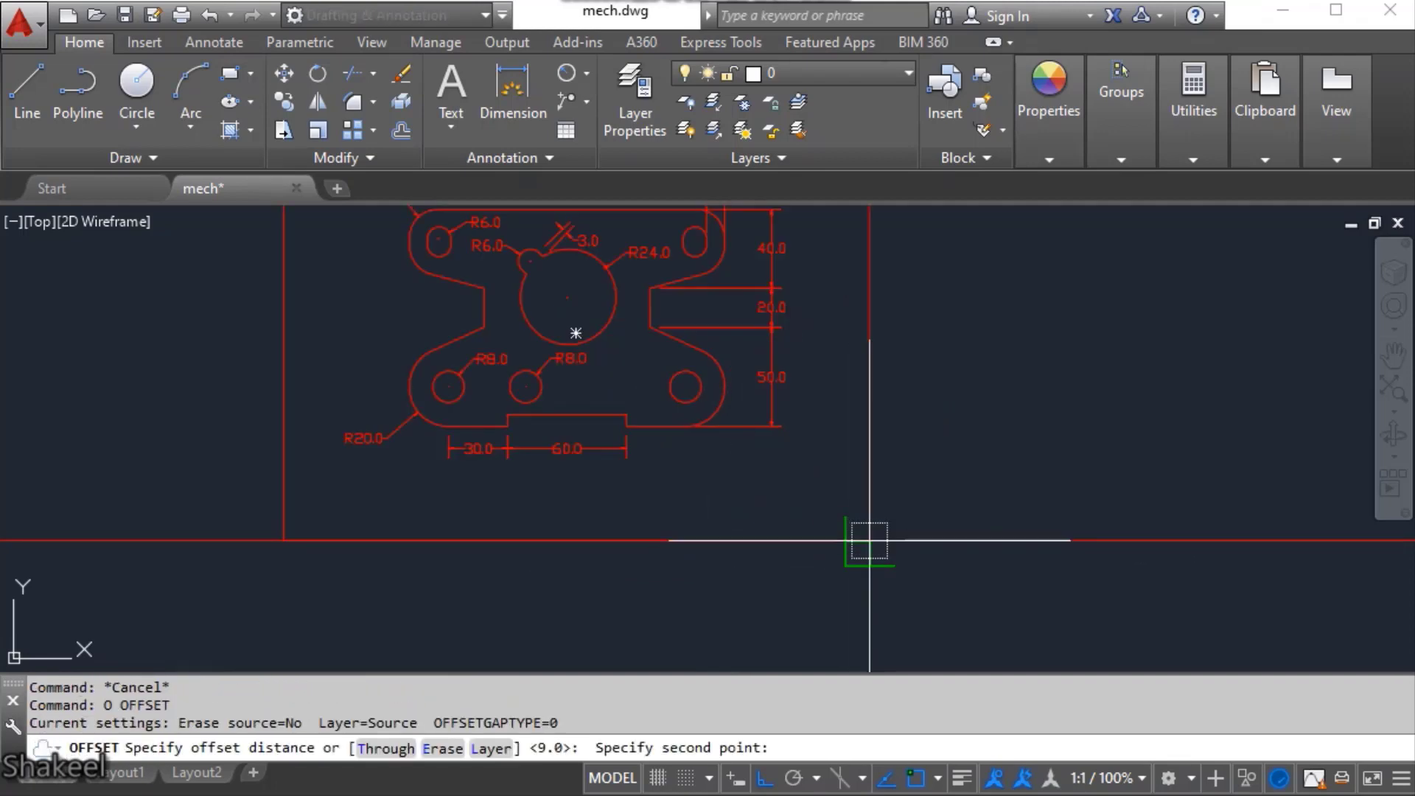
left_click(869, 466)
key("Escape")
- Offset the horizontal construction line 10 upward into the border rectangle
type("o")
key("space")
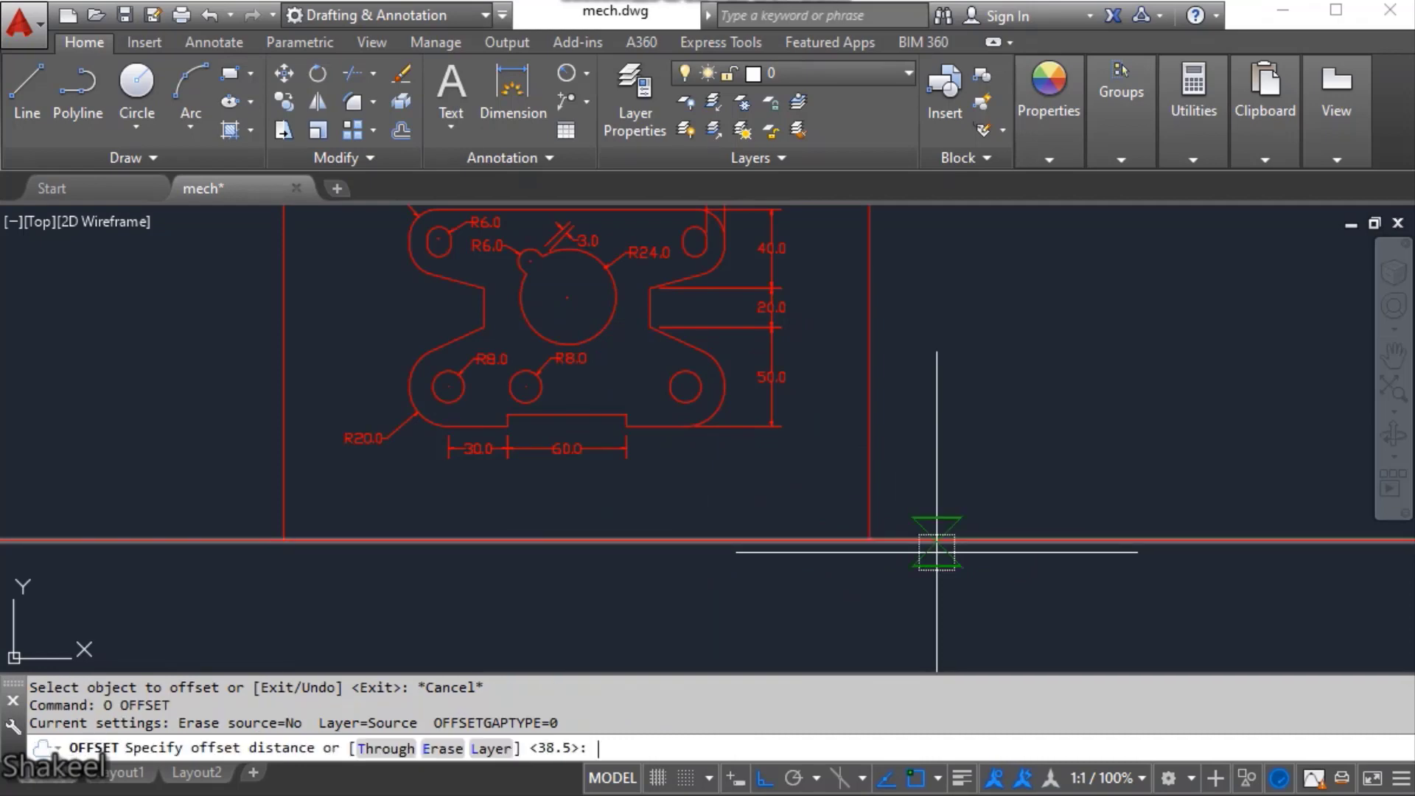
type("10")
key("Return")
left_click(939, 549)
left_click(958, 442)
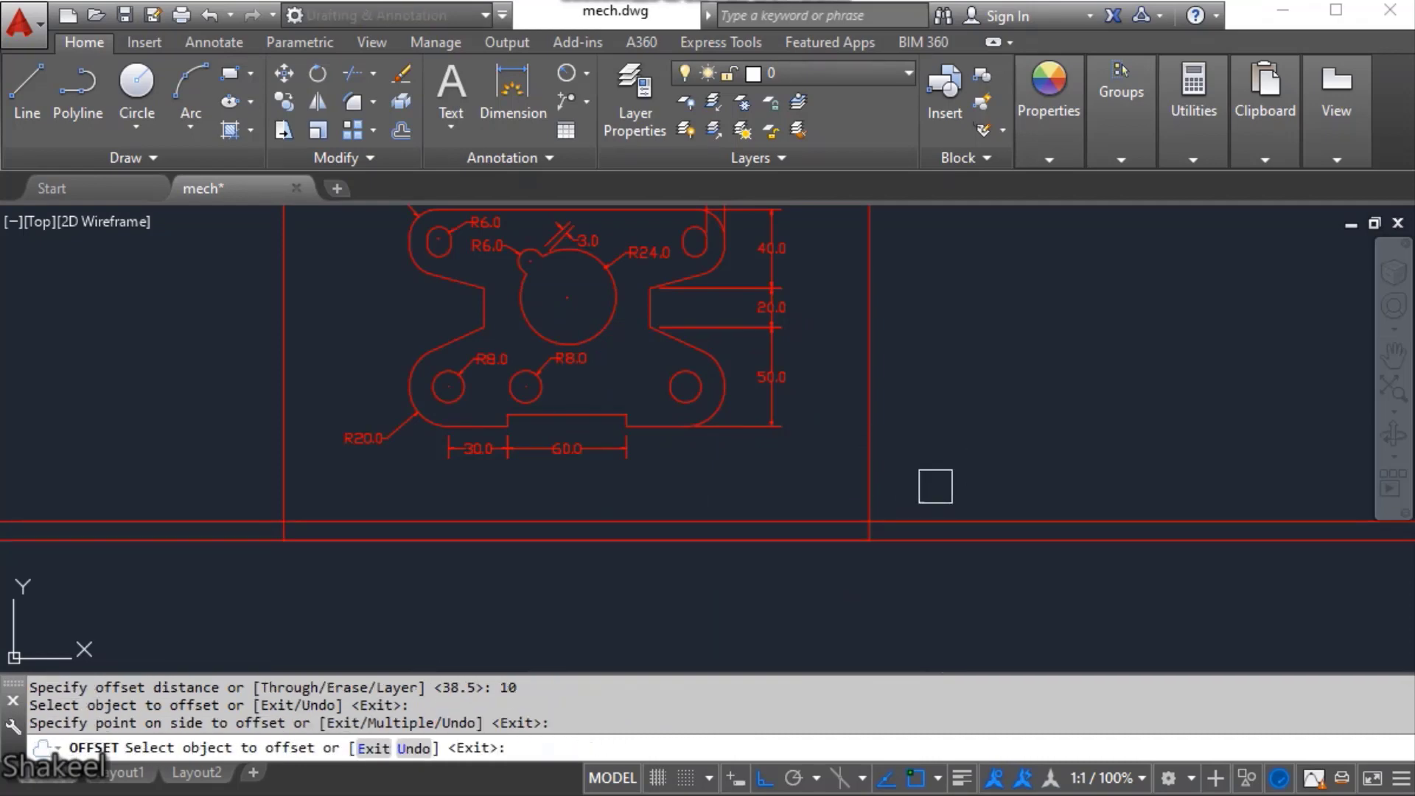
scroll(929, 472, "up", 4)
key("Escape")
left_click(844, 570)
type("m")
key("space")
key("Escape")
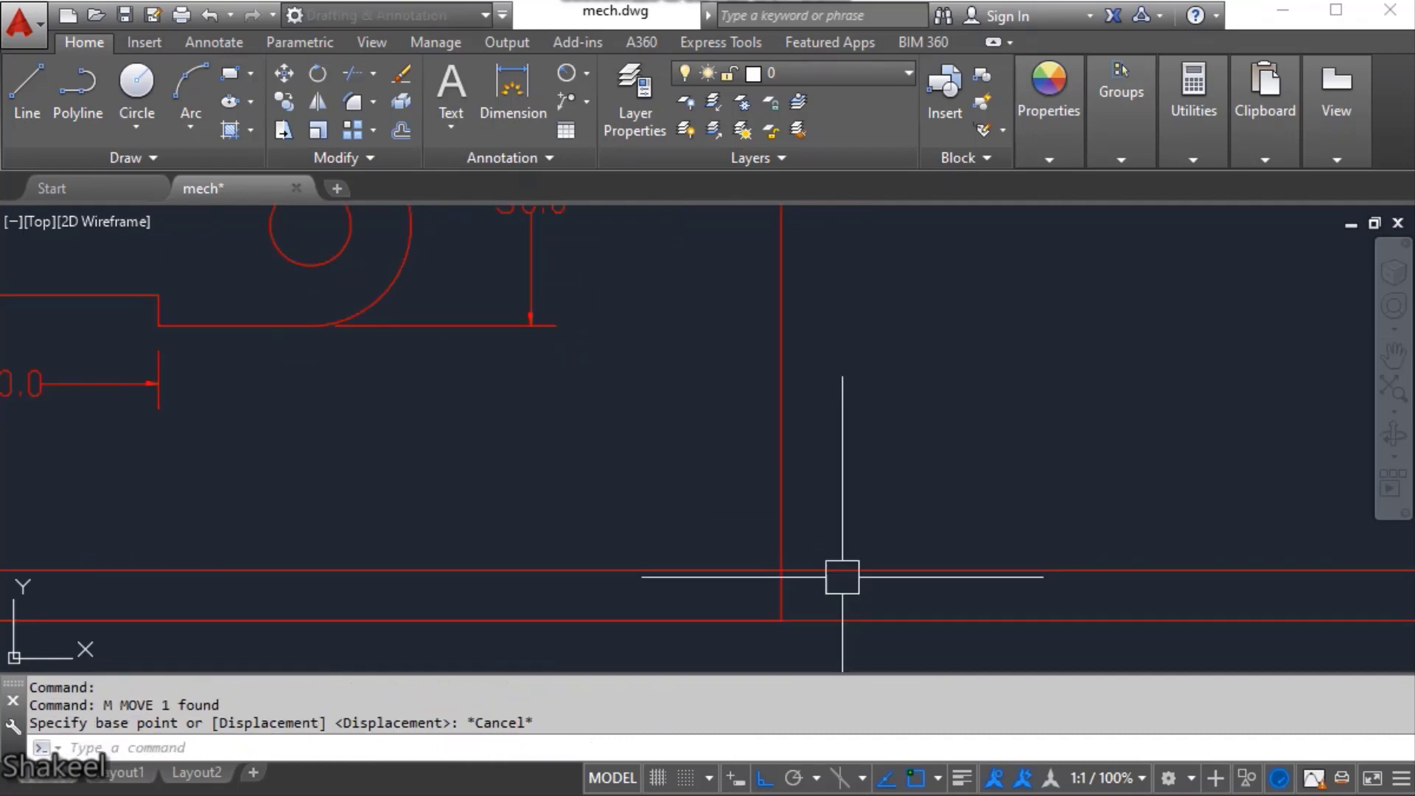
- Offset the upper horizontal construction line 10 upward, and offset the resulting line another 10 upward
type("o")
key("space")
key("space")
left_click(850, 574)
left_click(859, 486)
left_click(860, 519)
key("Escape")
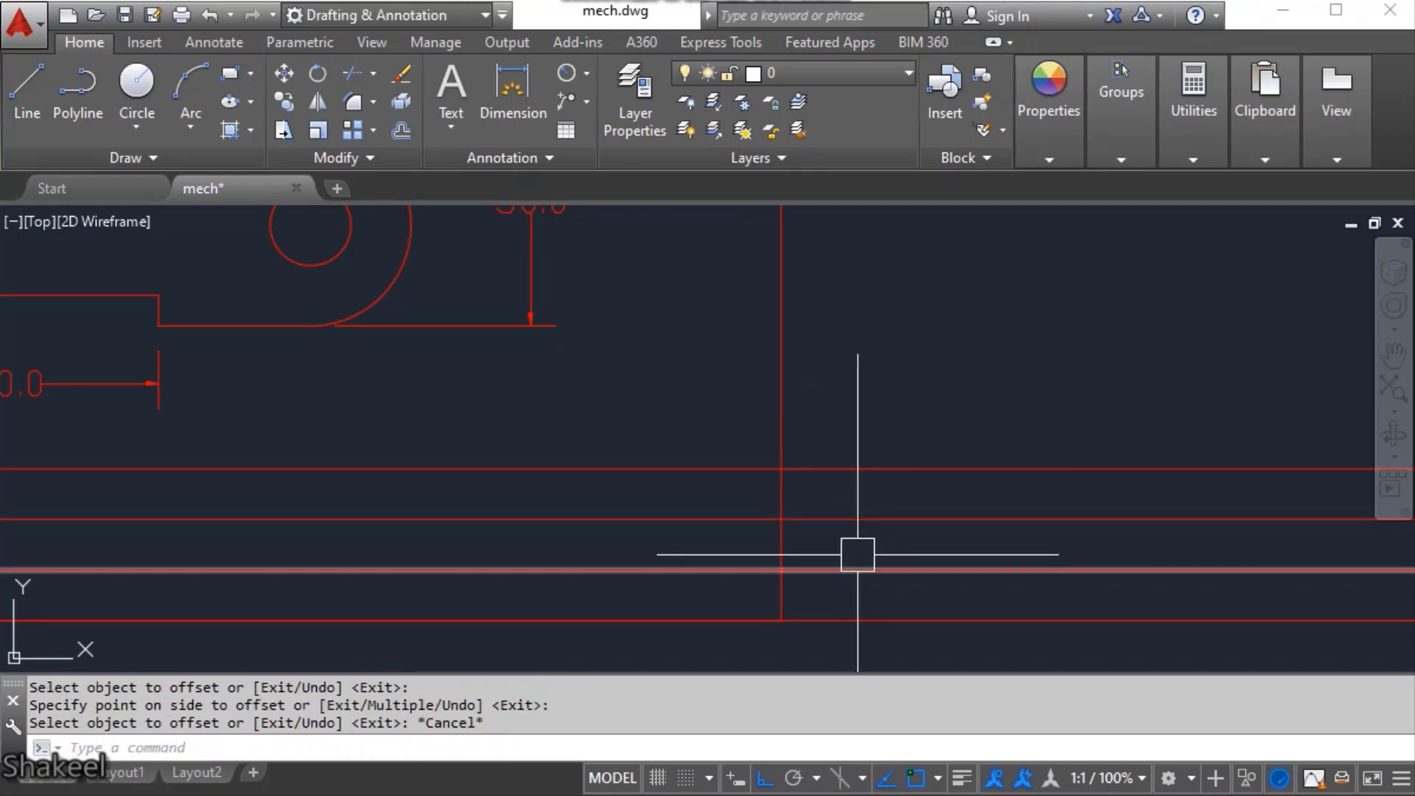
- Erase the two intermediate construction lines between the border's bottom edge and the topmost offset line
left_click(851, 519)
type("e")
key("space")
key("Escape")
left_click(843, 571)
scroll(843, 573, "down", 3)
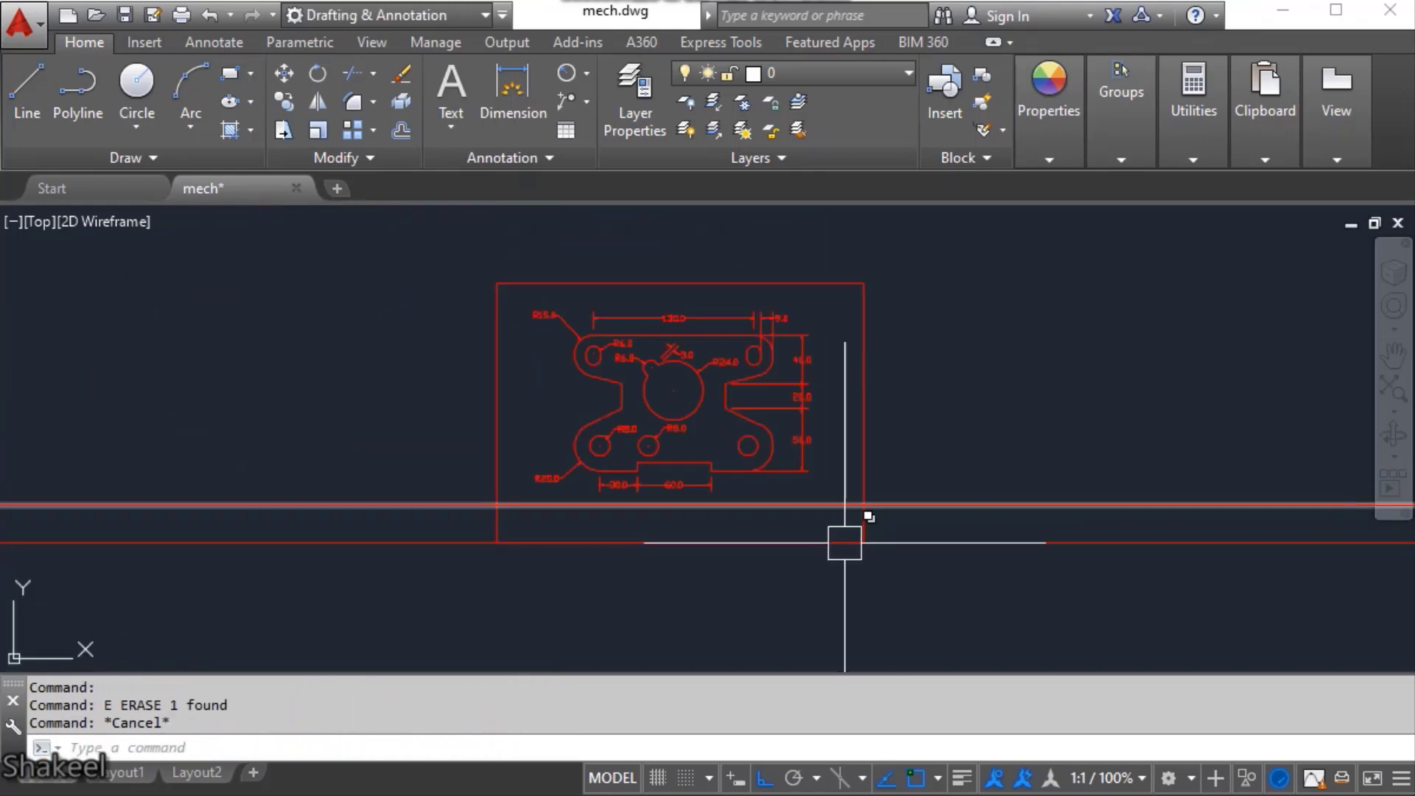
- Trim the upper construction line where it extends past the border rectangle's right edge
scroll(847, 543, "up", 3)
type("tr")
key("space")
left_click(938, 483)
key("space")
left_click(1015, 418)
scroll(1031, 459, "down", 3)
key("Escape")
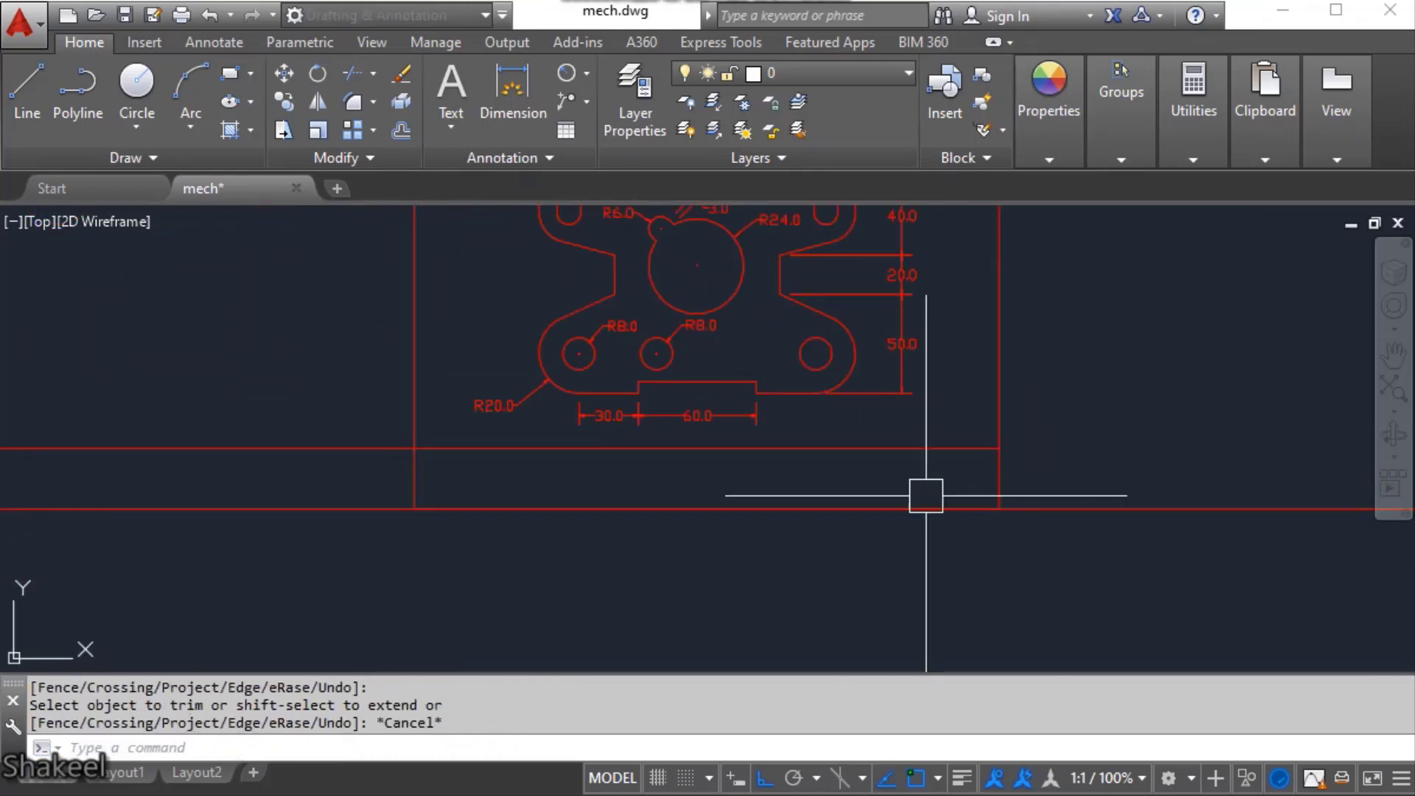
- Trim the upper construction line where it extends past the border rectangle's left edge
scroll(421, 478, "up", 3)
type("tr")
left_click(472, 468)
left_click(302, 449)
key("space")
left_click(296, 401)
scroll(435, 426, "down", 2)
key("Escape")
key("Escape")
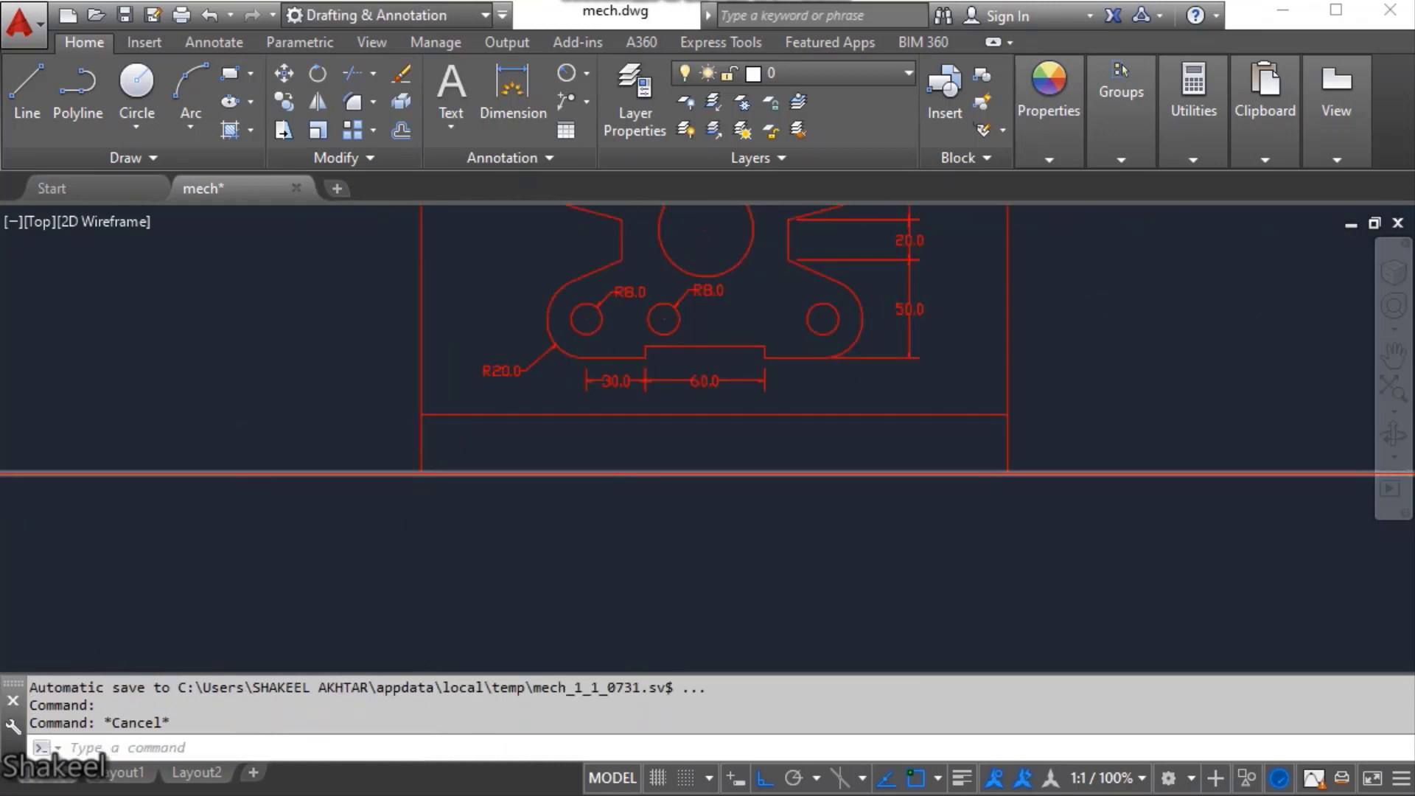
- Erase the horizontal construction line that overlaps the border rectangle's bottom edge
scroll(415, 457, "up", 1)
left_click(366, 432)
left_click(345, 507)
type("e")
scroll(395, 525, "down", 2)
middle_click_drag(729, 527, 779, 515)
scroll(572, 467, "up", 2)
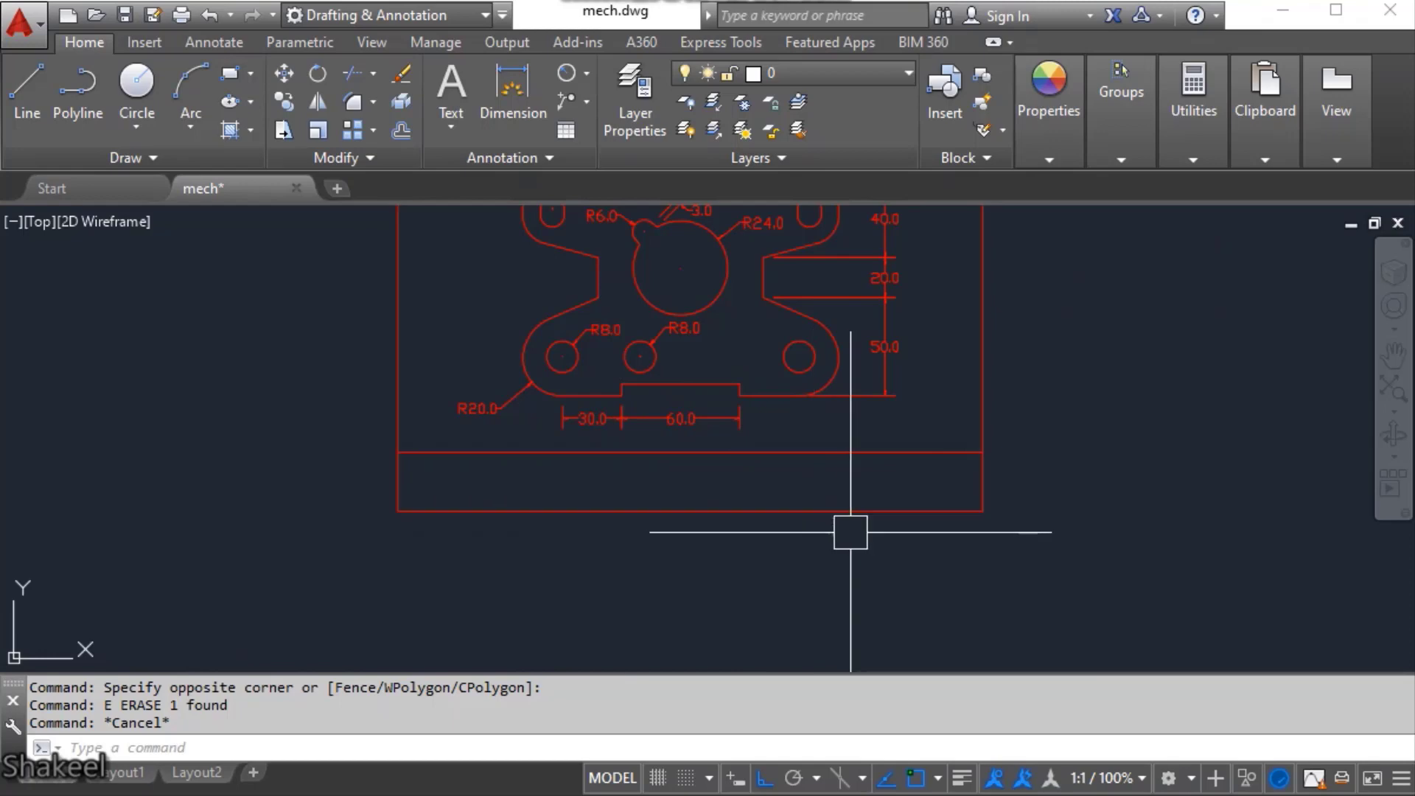
key("Escape")
key("Escape")
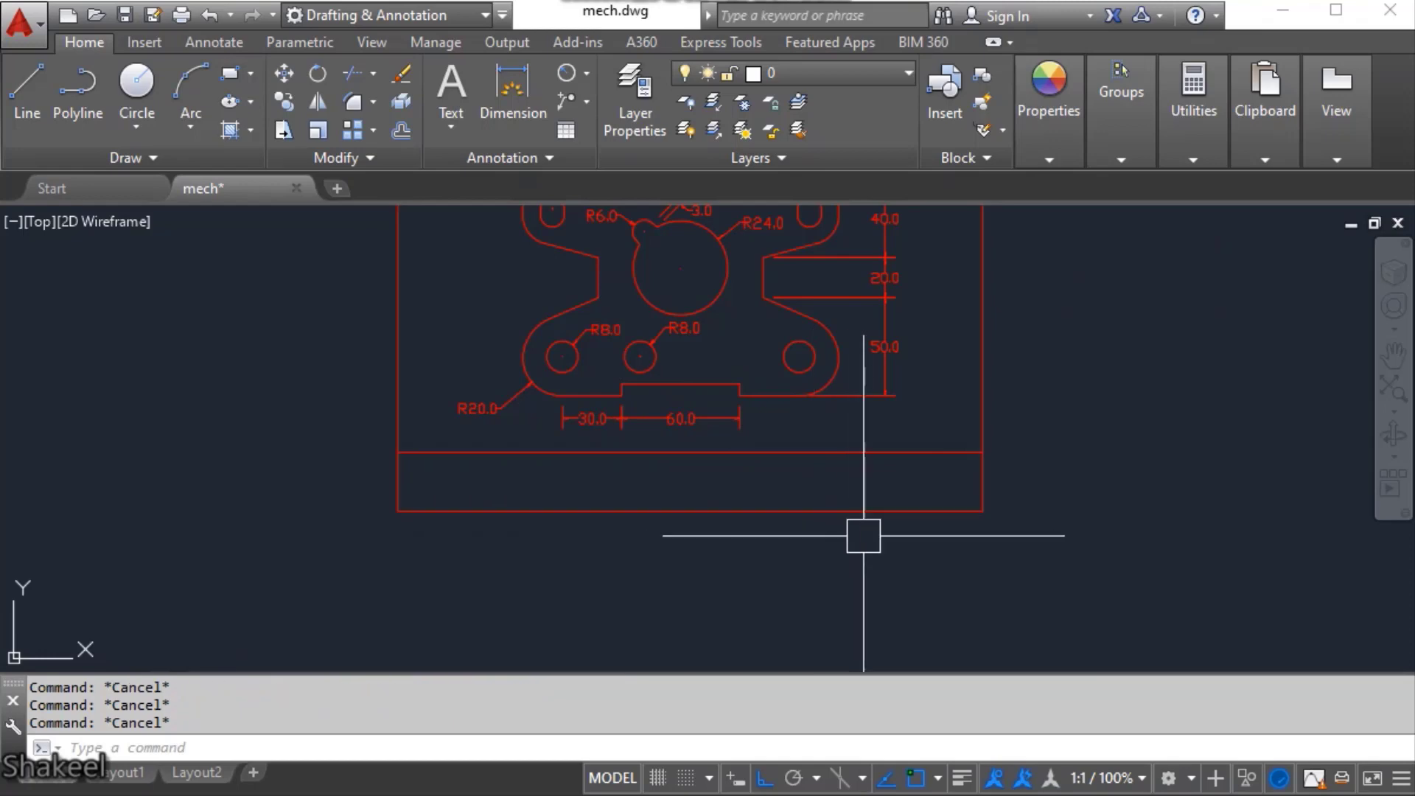
- Draw a vertical construction line through the midpoint of the border rectangle's bottom edge
type("XL")
key("Return")
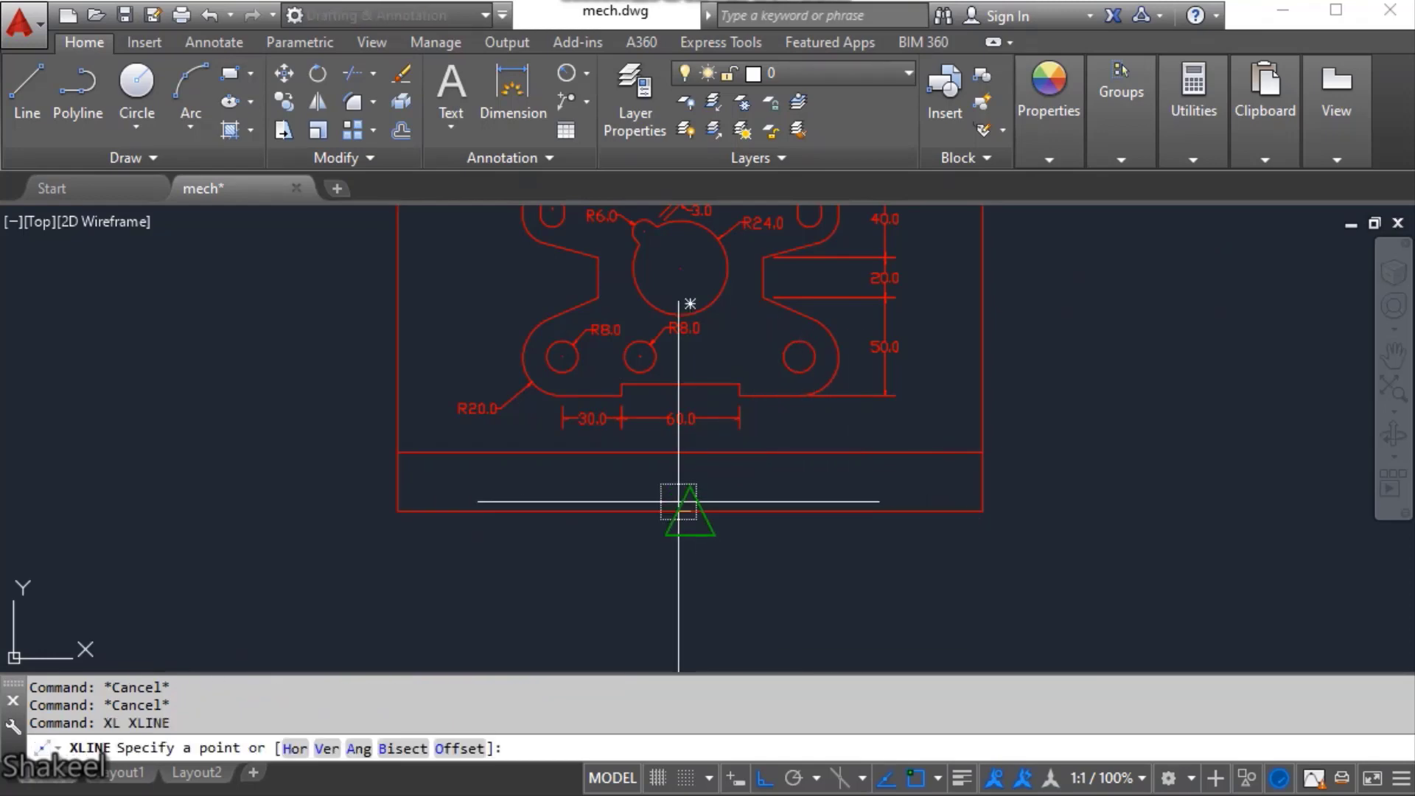
left_click(690, 511)
left_click(707, 590)
key("Escape")
type("O")
key("Return")
left_click(690, 511)
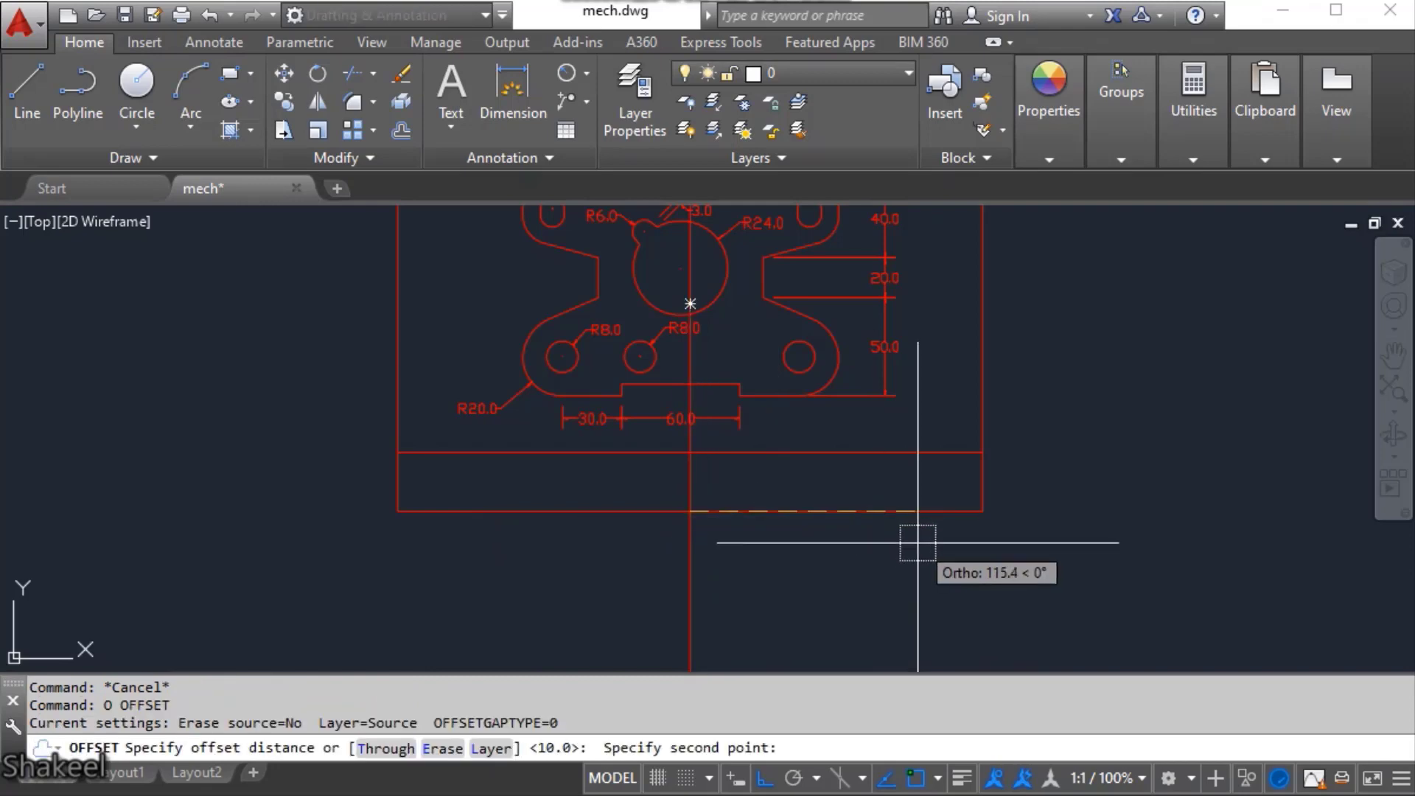
key("Escape")
key("Escape")
- Trim away the part of the horizontal line inside the border that lies left of the vertical construction line
type("TR")
key("Return")
scroll(707, 463, "up", 4)
left_click(714, 463)
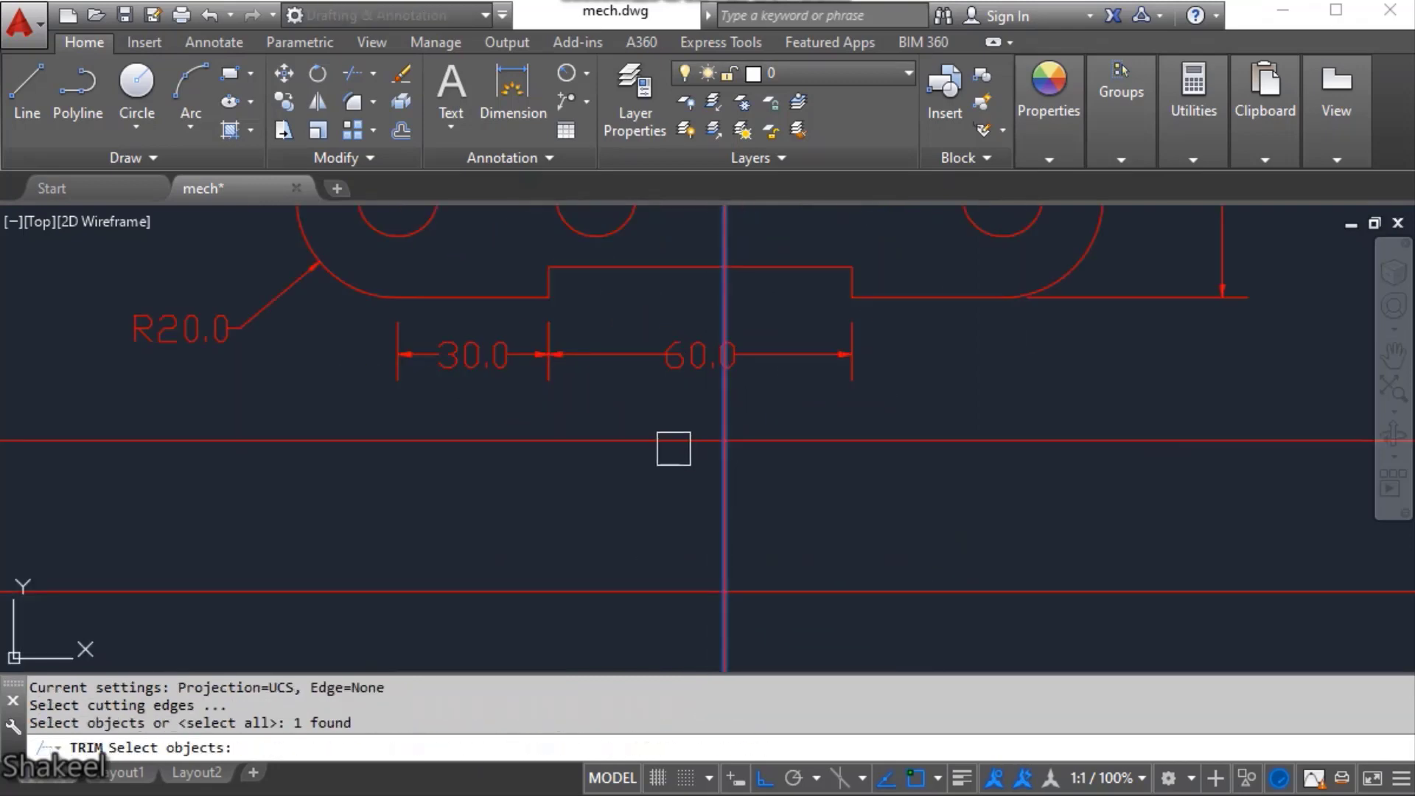
key("Return")
left_click(671, 448)
key("Escape")
key("Escape")
scroll(648, 471, "down", 3)
scroll(691, 472, "up", 2)
- Try to fillet the vertical construction line and the horizontal line with radius 15, and undo the attempt
type("TR")
key("Return")
key("Escape")
key("Escape")
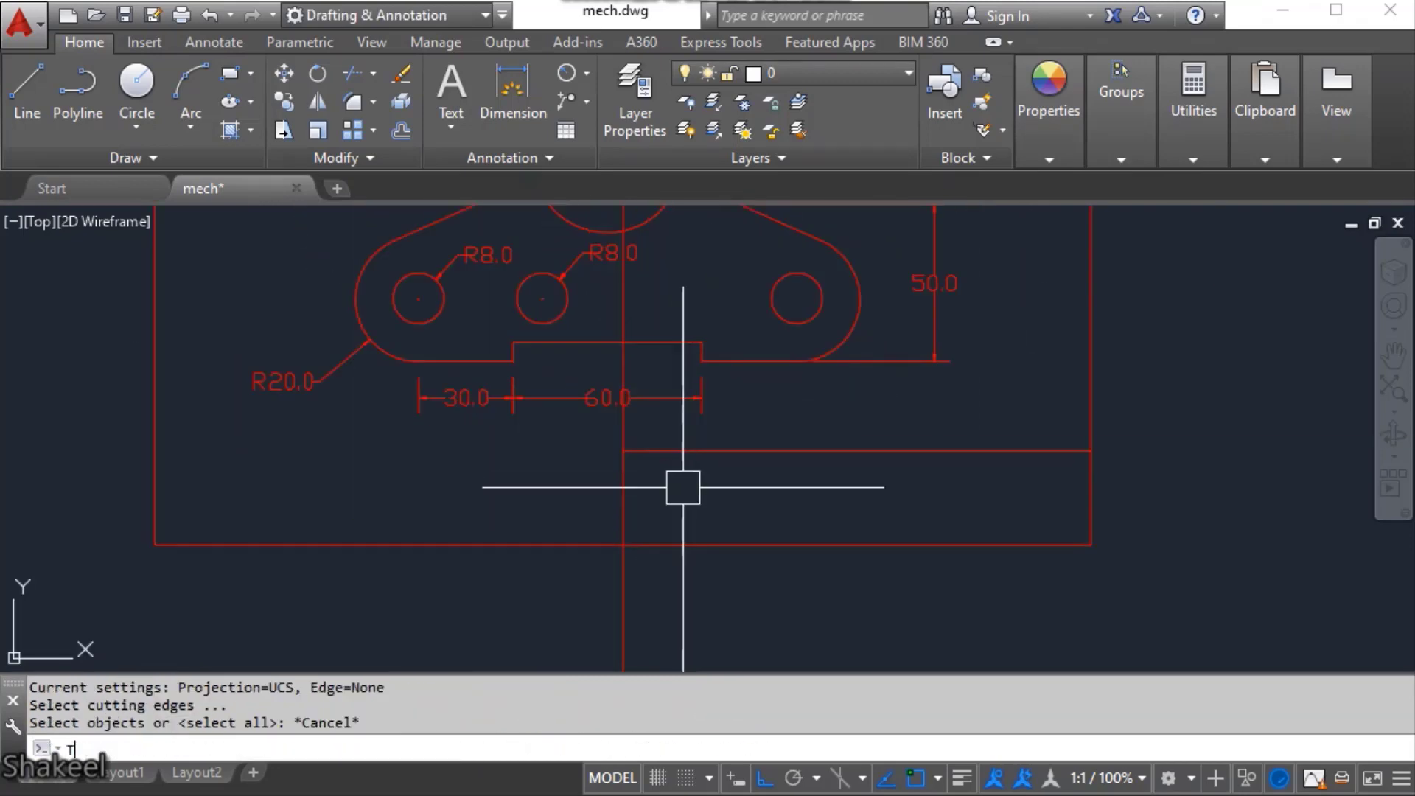
type("F")
key("Return")
left_click(630, 490)
key("Escape")
key("Escape")
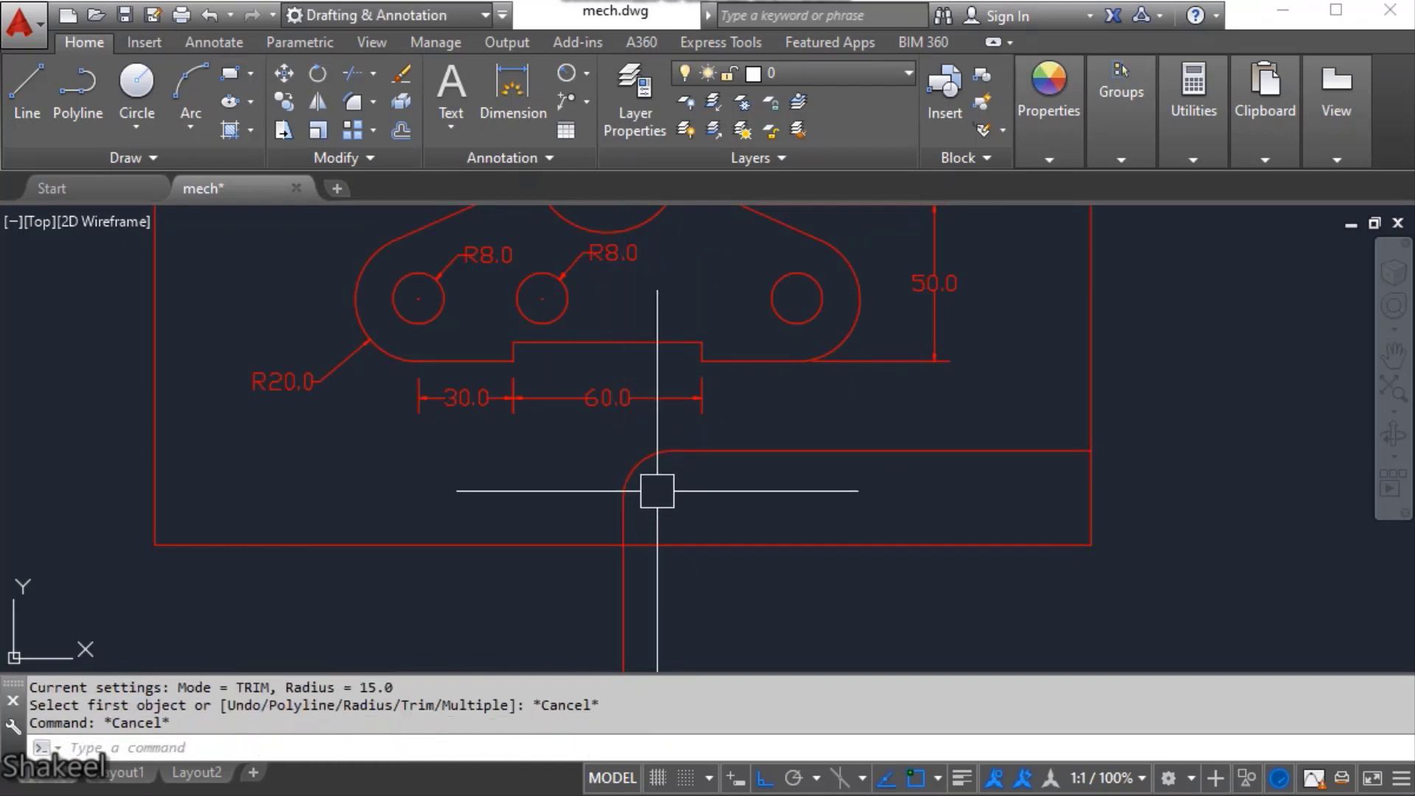
key("ctrl+z")
key("ctrl+z")
key("Escape")
- Join the vertical construction line and the horizontal line in a sharp corner using a fillet radius of 0
type("F")
key("Return")
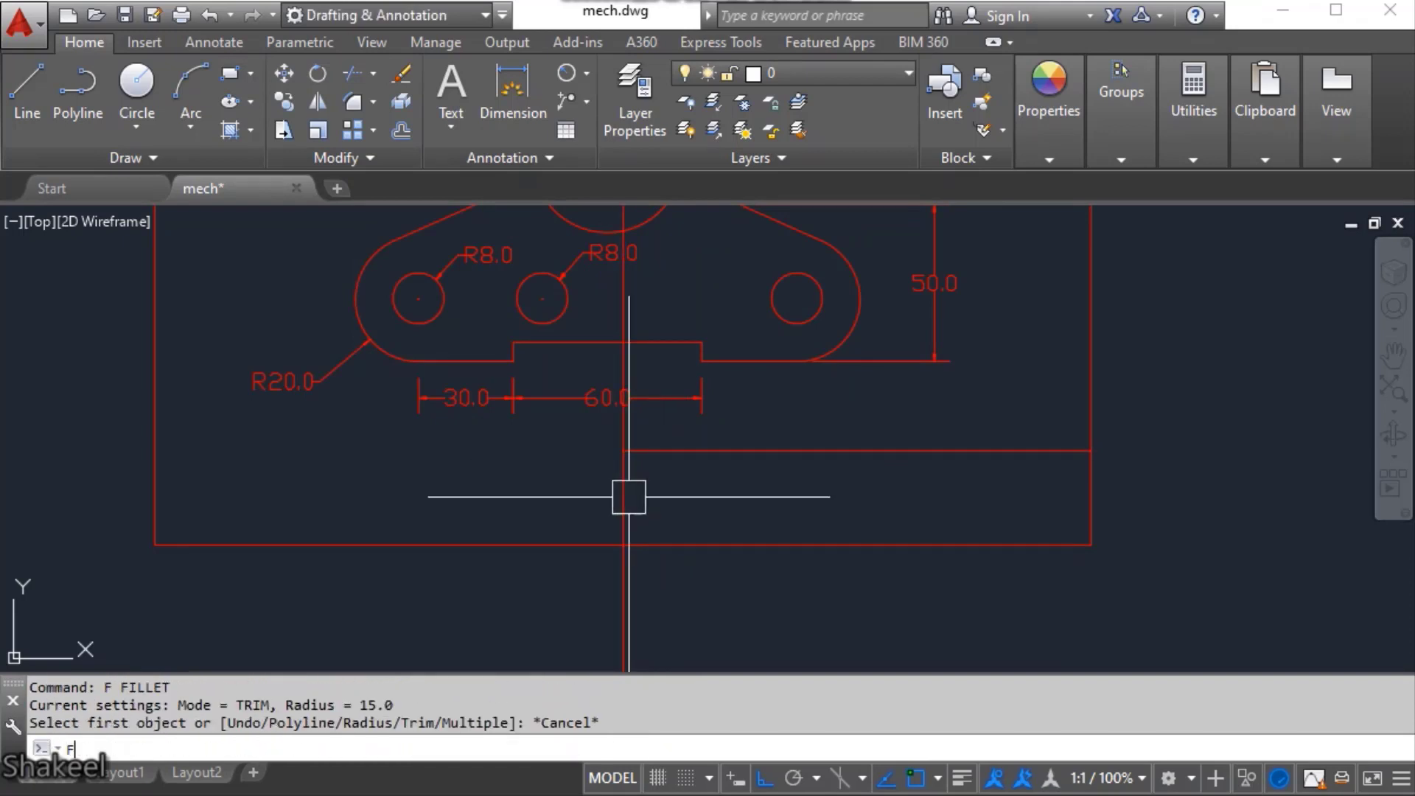
type("R")
key("Return")
type("0")
key("Return")
left_click(624, 522)
left_click(689, 451)
key("Escape")
key("Return")
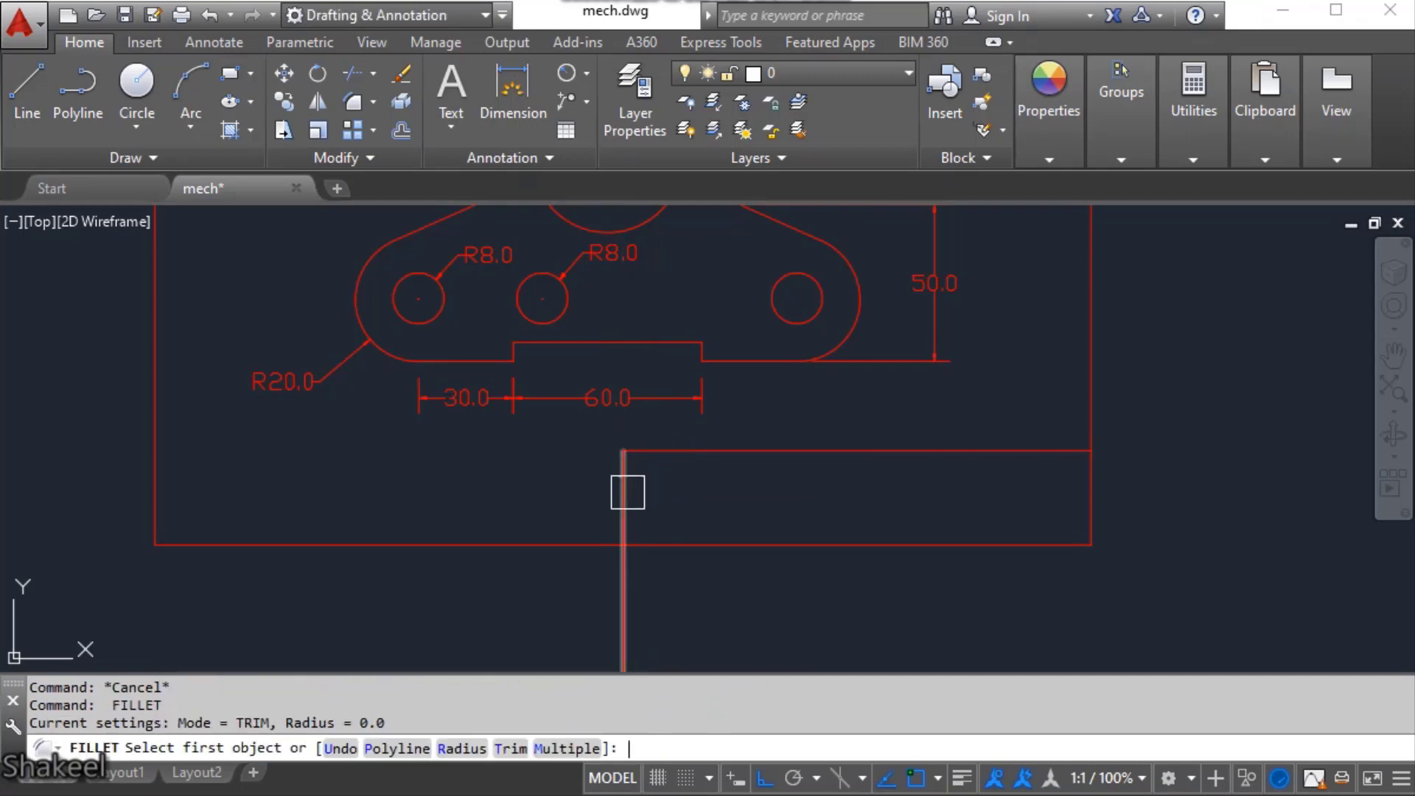
key("Escape")
- Trim the vertical line where it extends below the border rectangle's bottom edge, closing the title block outline
type("TR")
key("Return")
left_click(655, 550)
key("Return")
left_click(627, 579)
key("Escape")
scroll(806, 474, "down", 2)
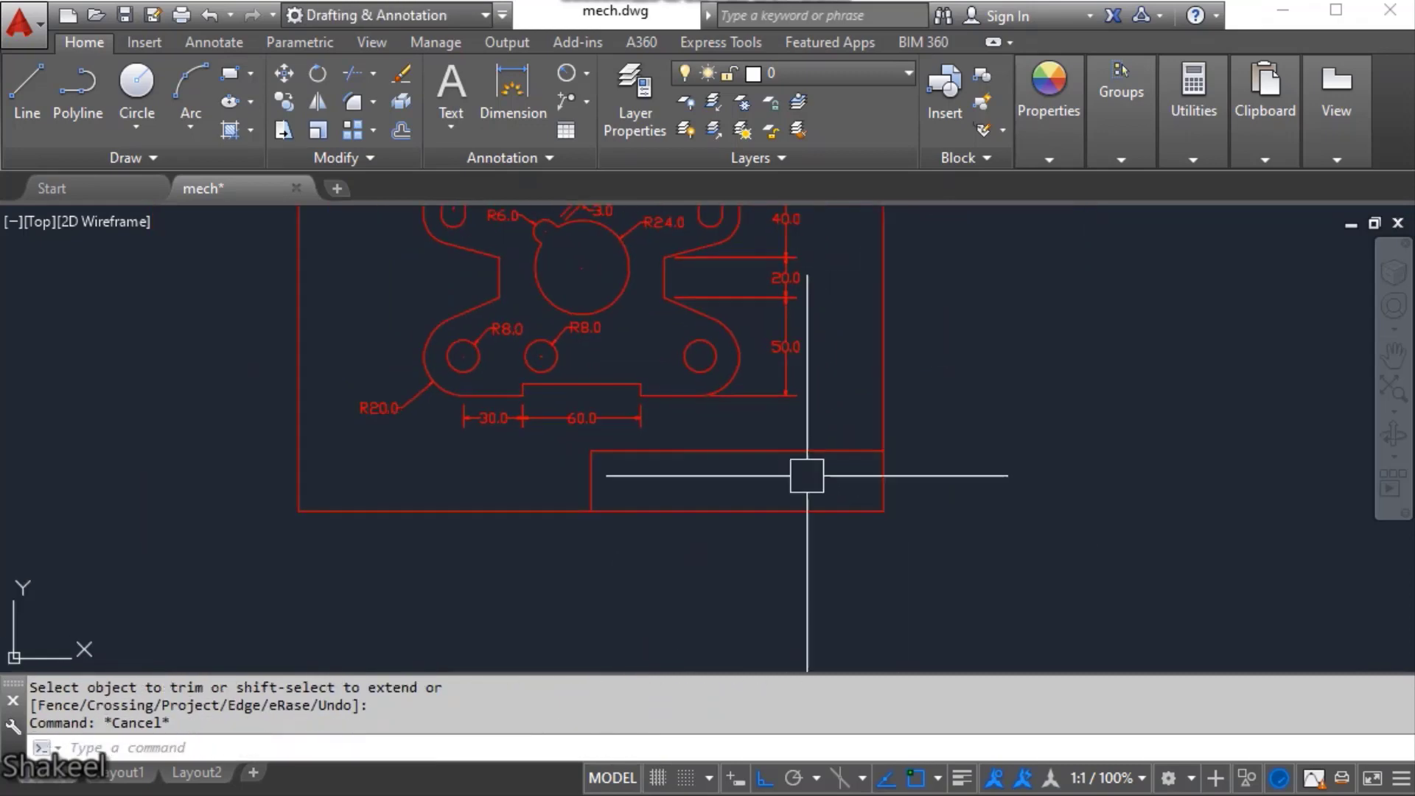
key("Escape")
- Offset the title block's top edge 10 downward twice to divide the block into three rows
scroll(812, 473, "down", 2)
scroll(853, 462, "up", 5)
type("O")
key("Return")
left_click(945, 444)
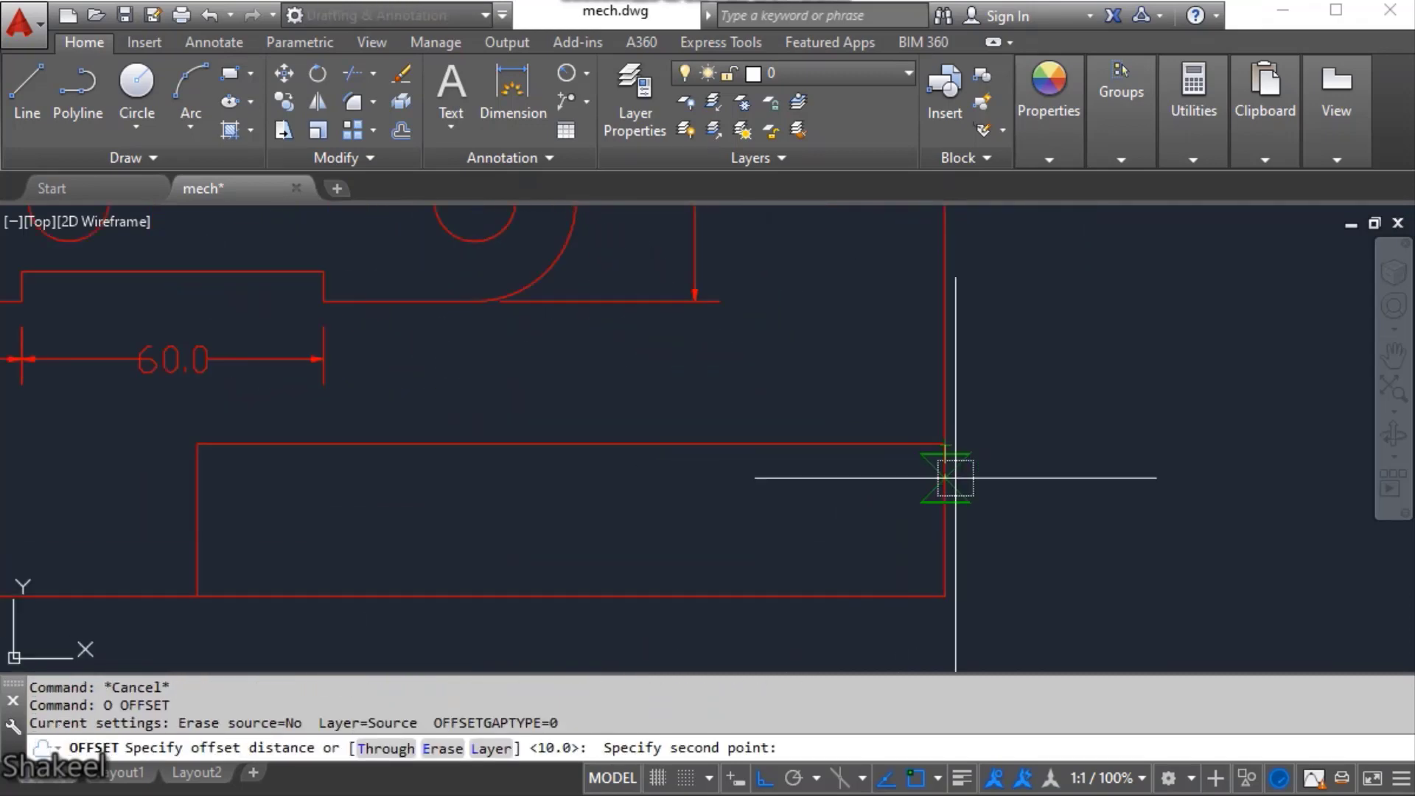
type("10")
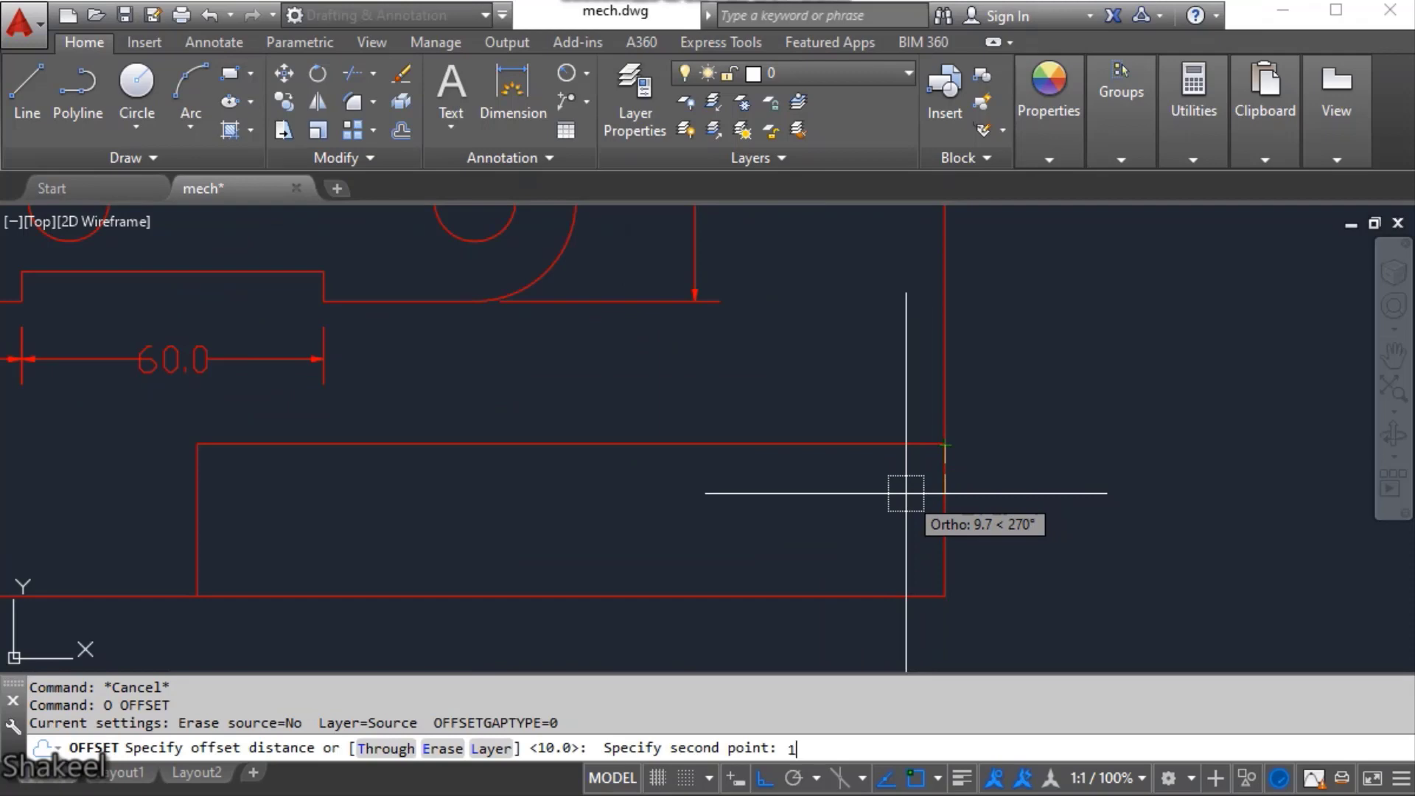
key("Return")
left_click(882, 444)
left_click(848, 553)
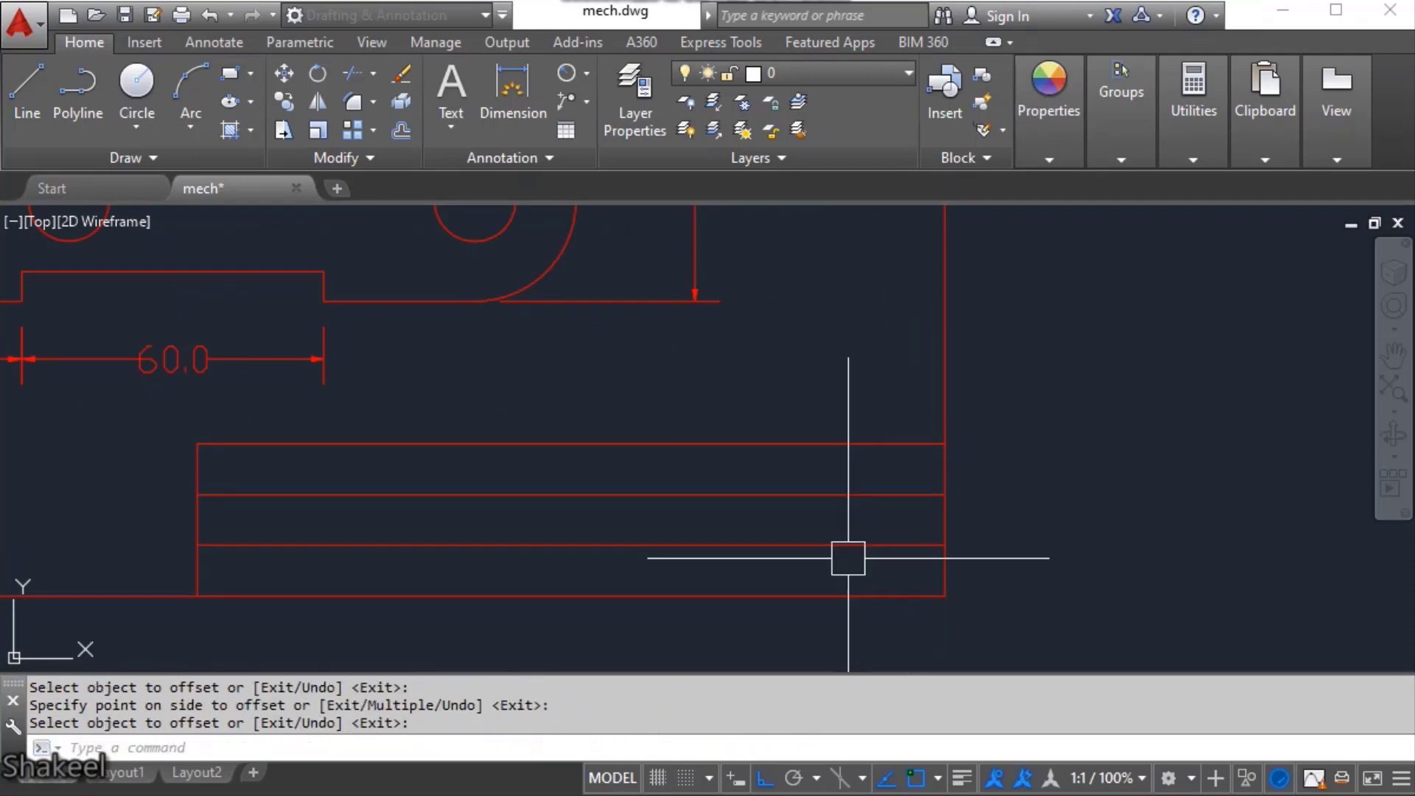
key("Escape")
- Draw a vertical line from the midpoint of the title block's top edge to its bottom edge
scroll(644, 560, "down", 3)
scroll(727, 515, "up", 3)
type("L")
key("Return")
left_click(780, 396)
left_click(780, 547)
key("Escape")
key("Escape")
scroll(734, 512, "down", 4)
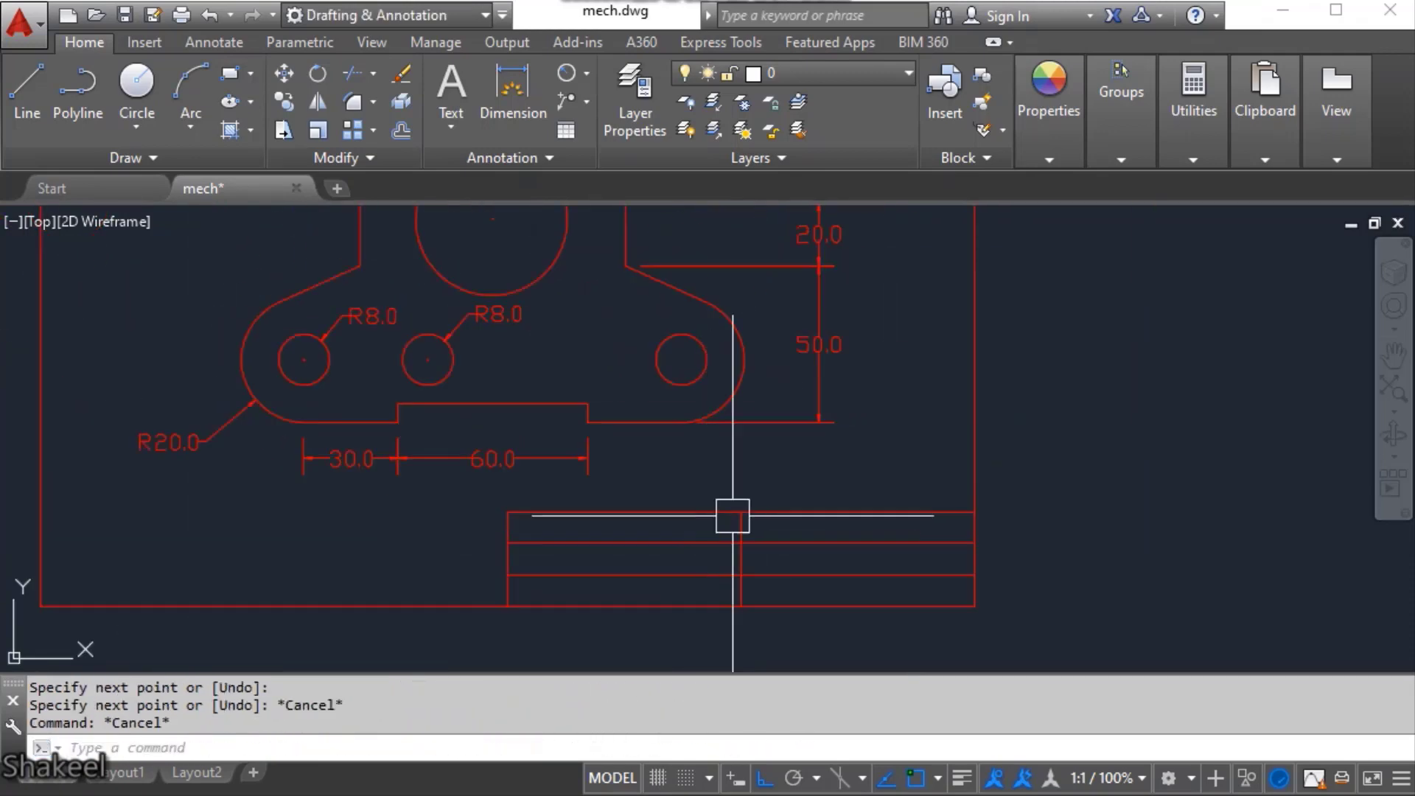
scroll(760, 543, "up", 4)
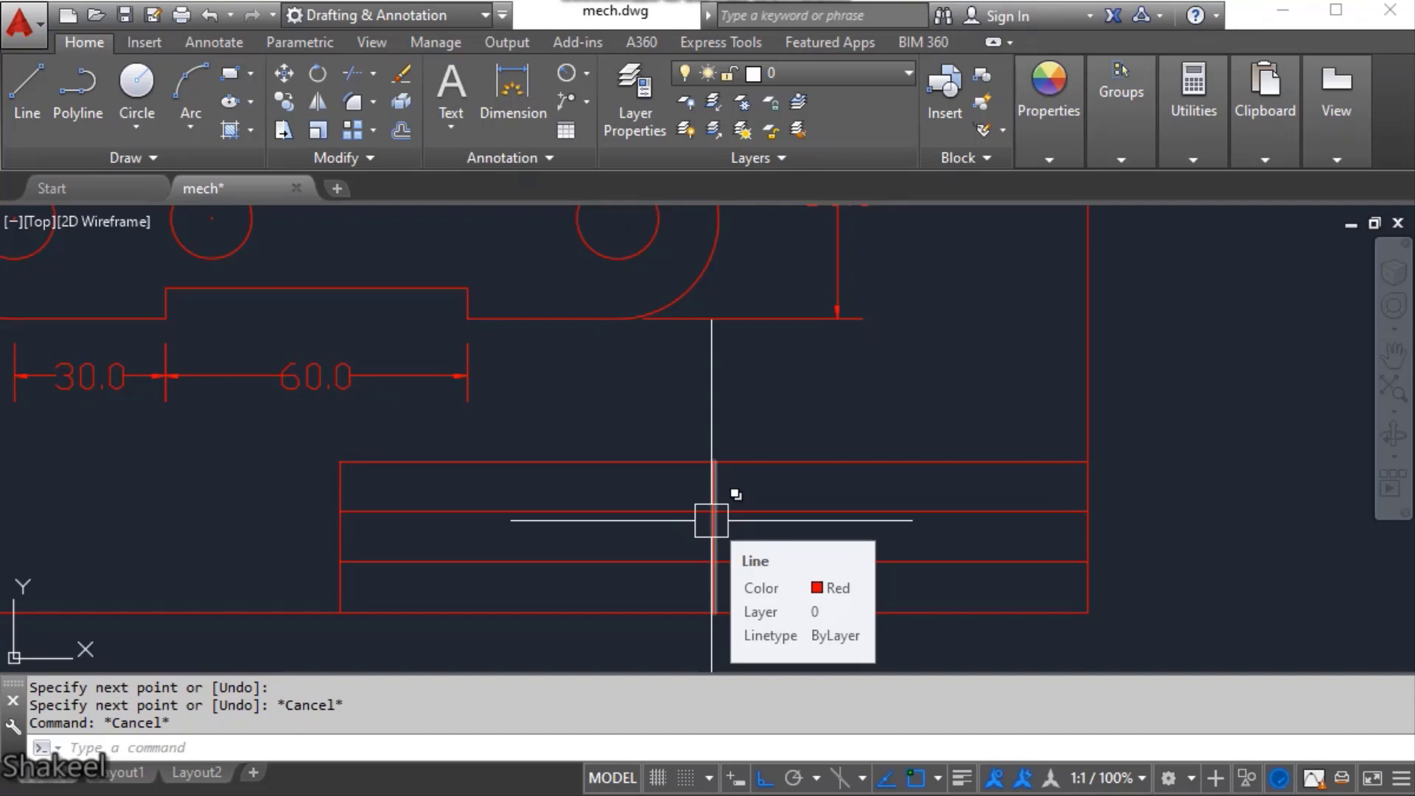
scroll(711, 520, "down", 2)
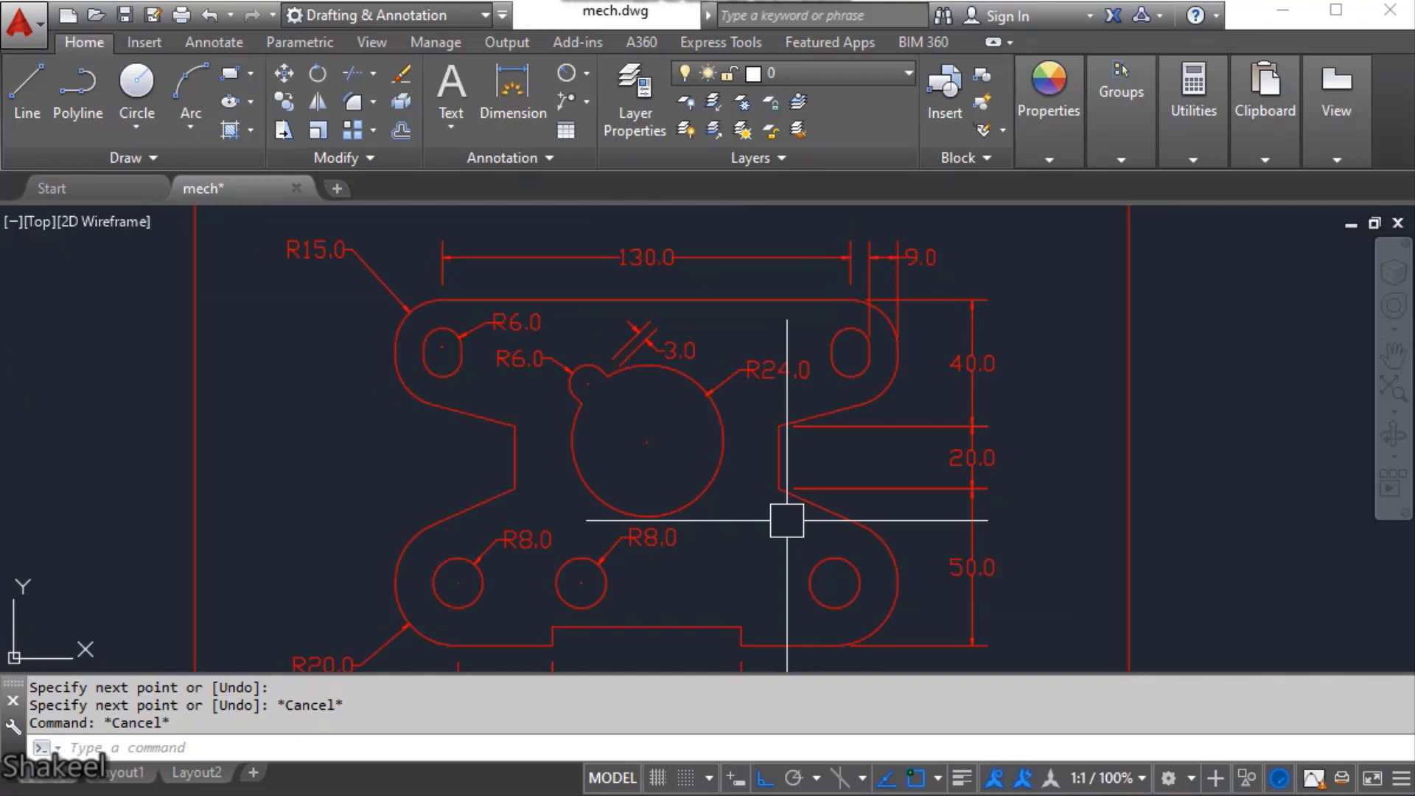